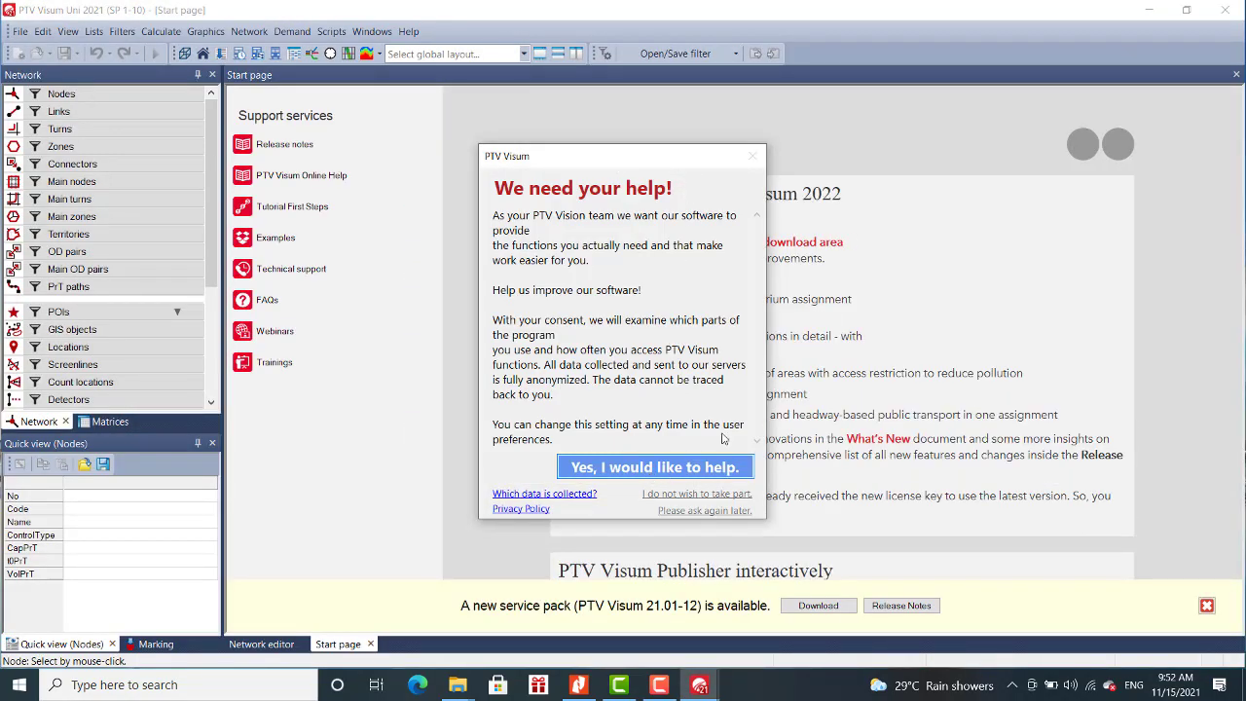
Postpone the decision on the usage-data collection request.
left_click(699, 511)
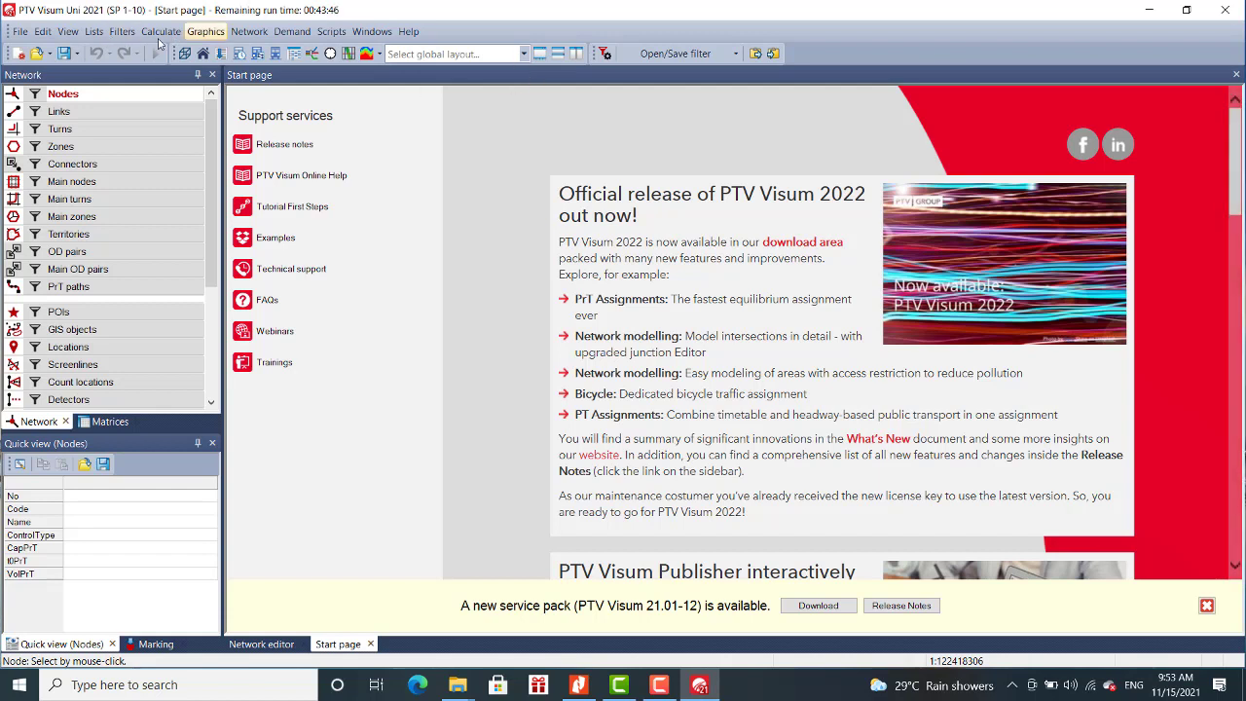
left_click(20, 31)
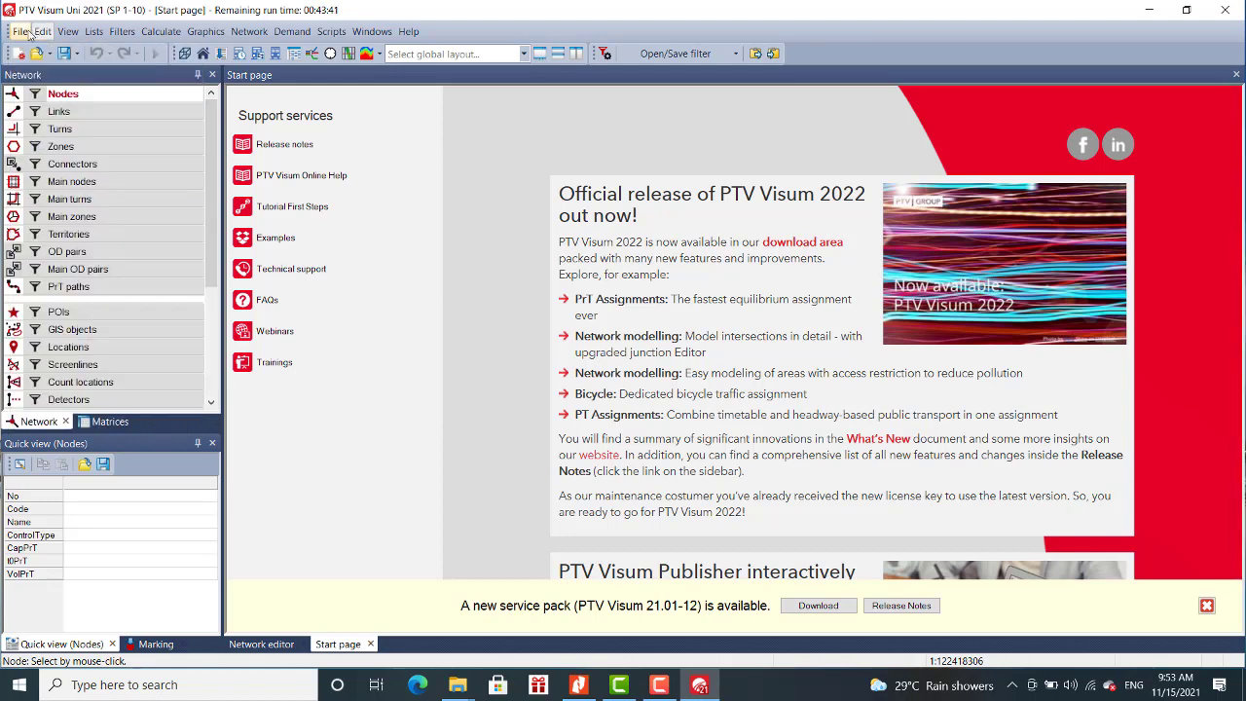
left_click(67, 31)
left_click(567, 276)
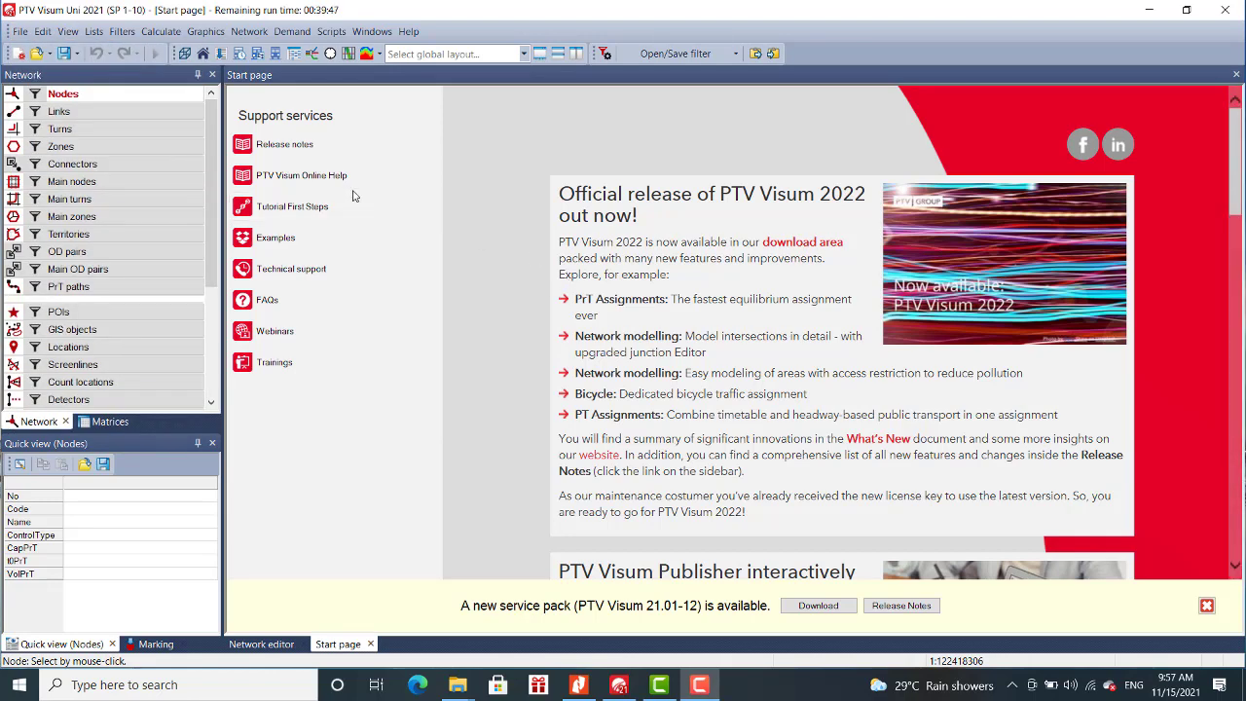
left_click(535, 17)
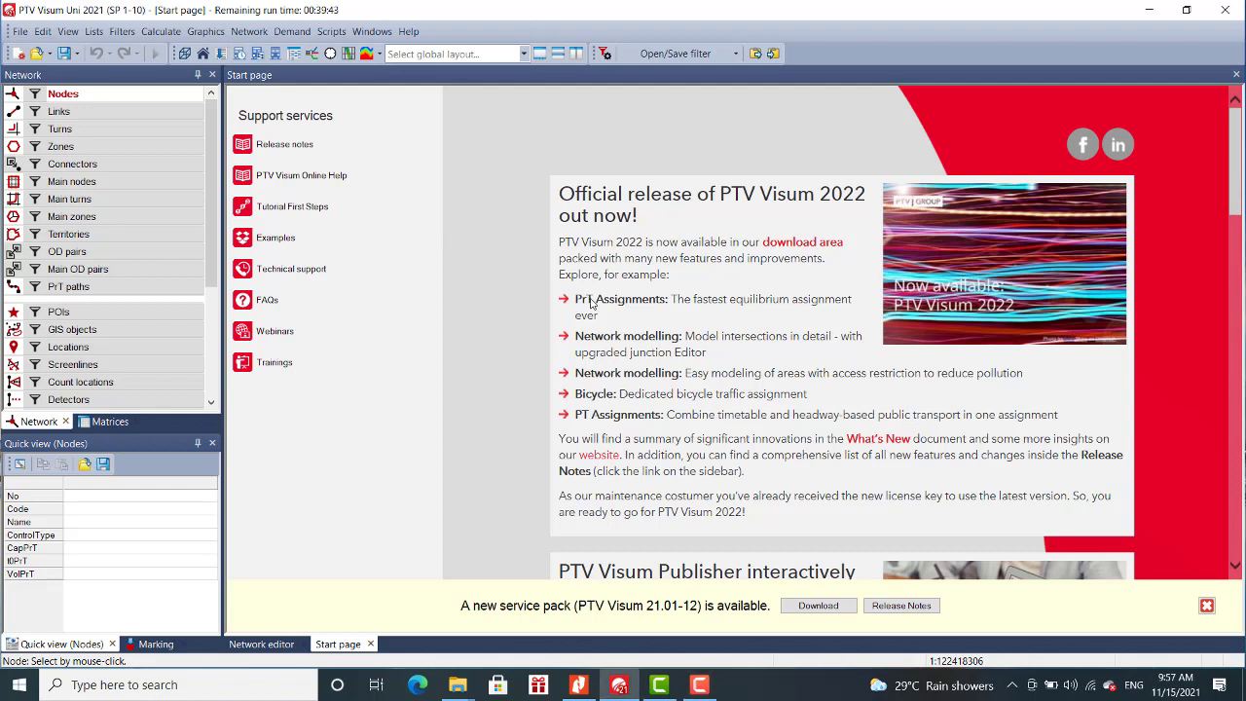
left_click(23, 31)
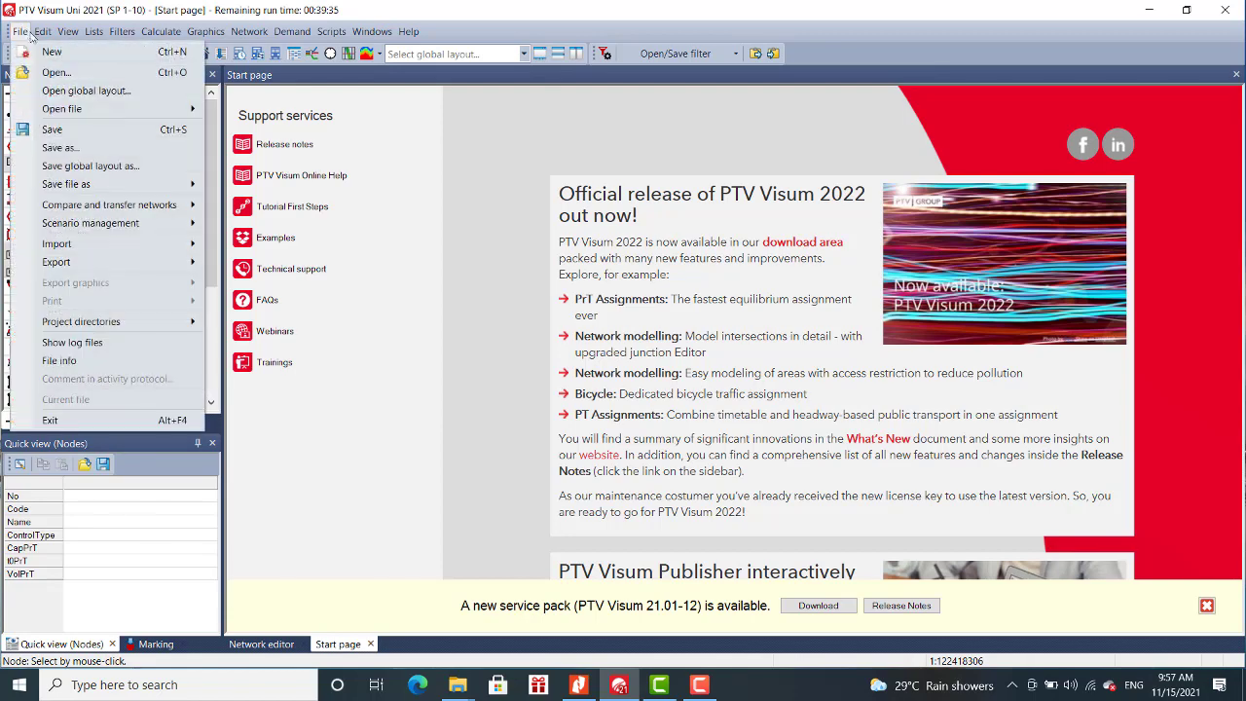
left_click(29, 34)
left_click(39, 32)
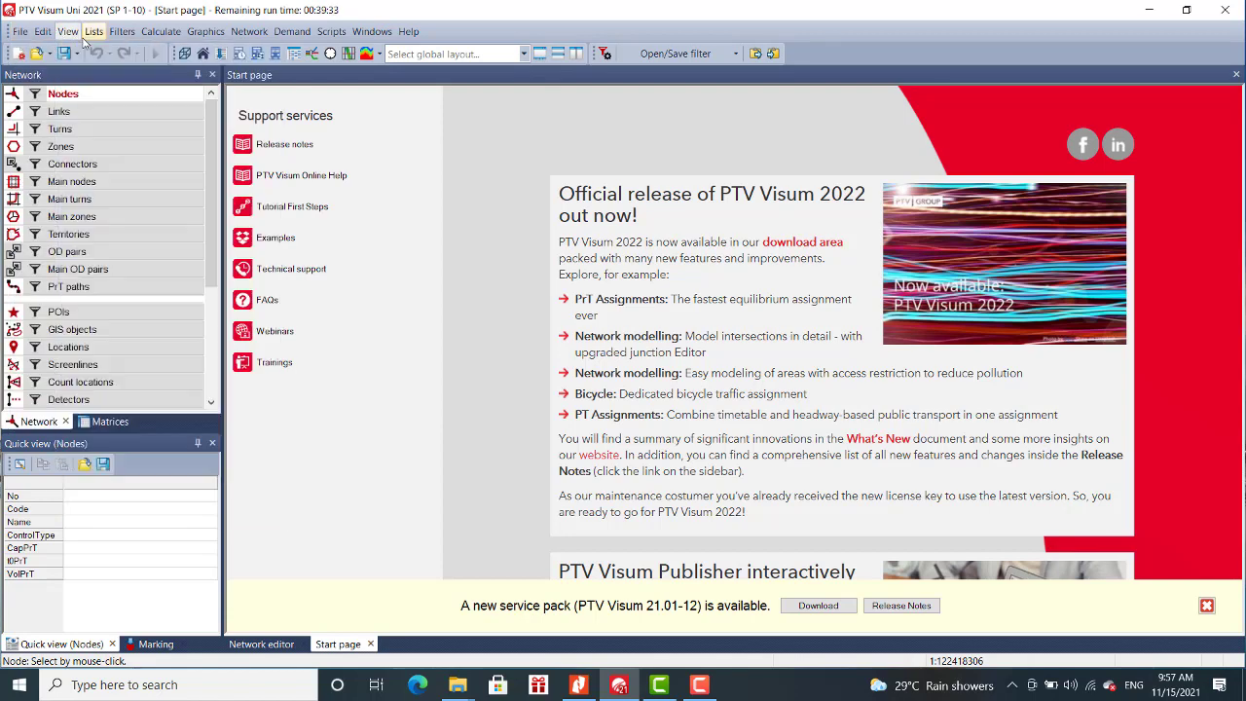
left_click(93, 33)
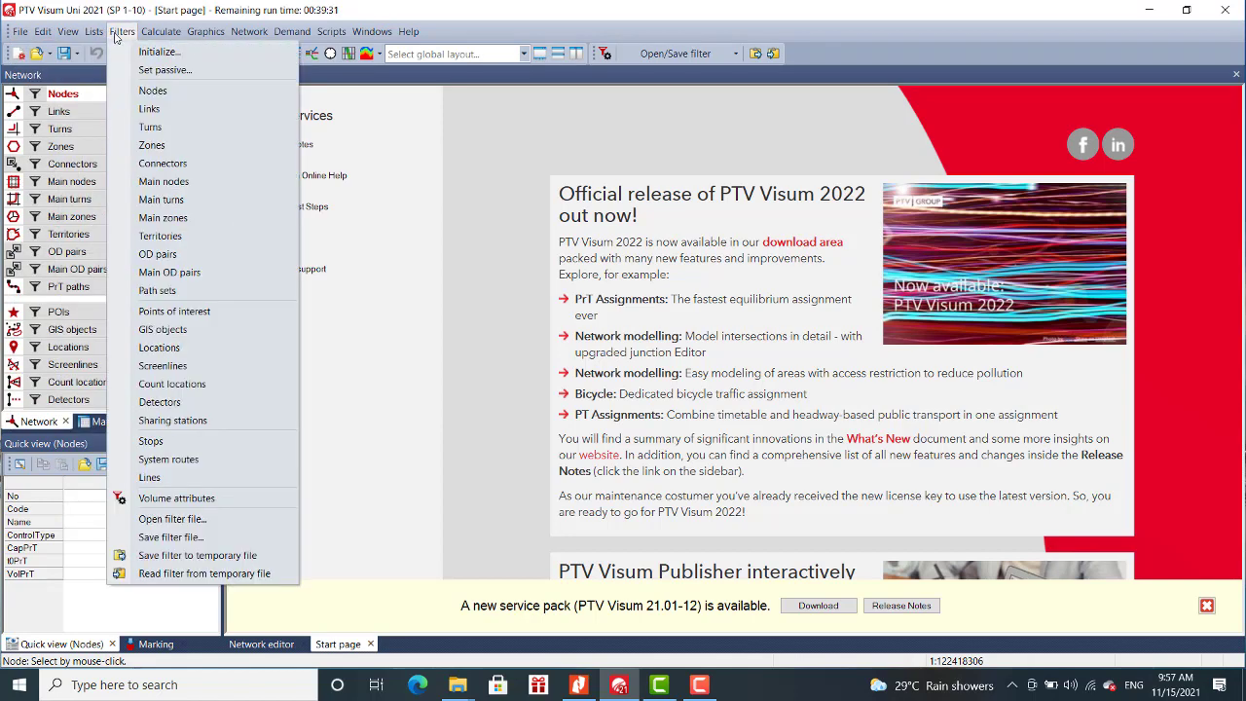
mouse_move(176, 36)
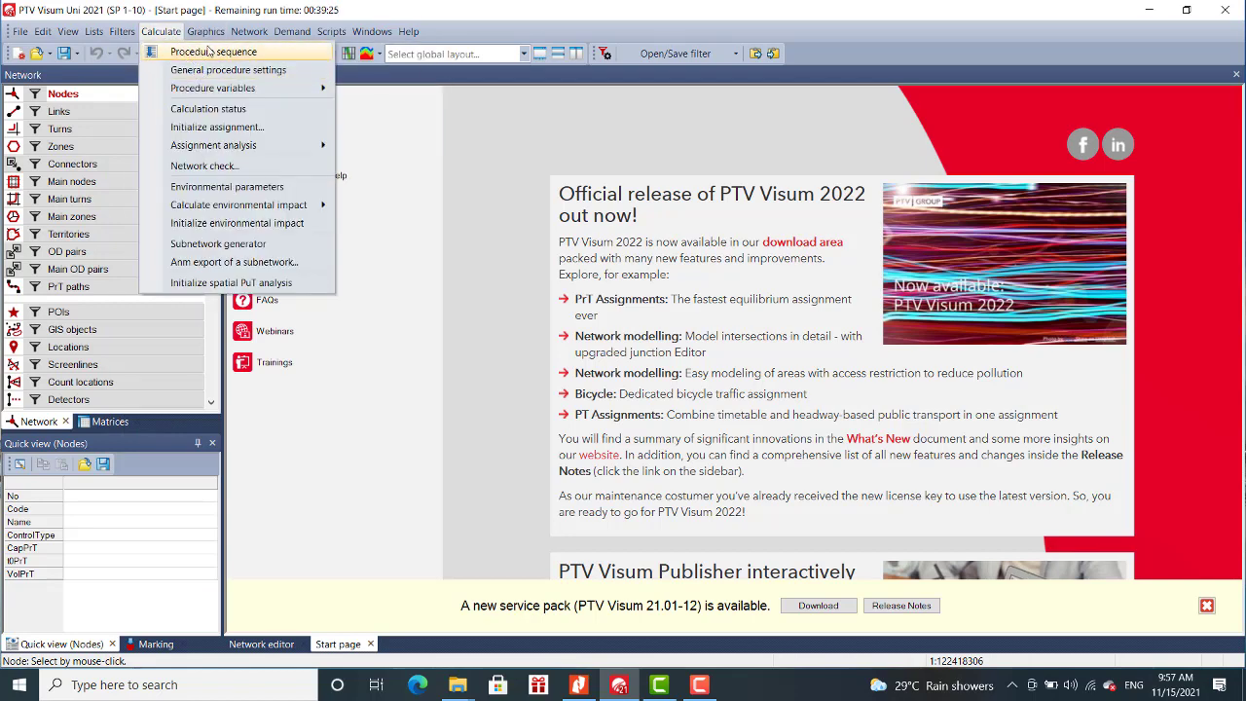
left_click(249, 31)
left_click(292, 31)
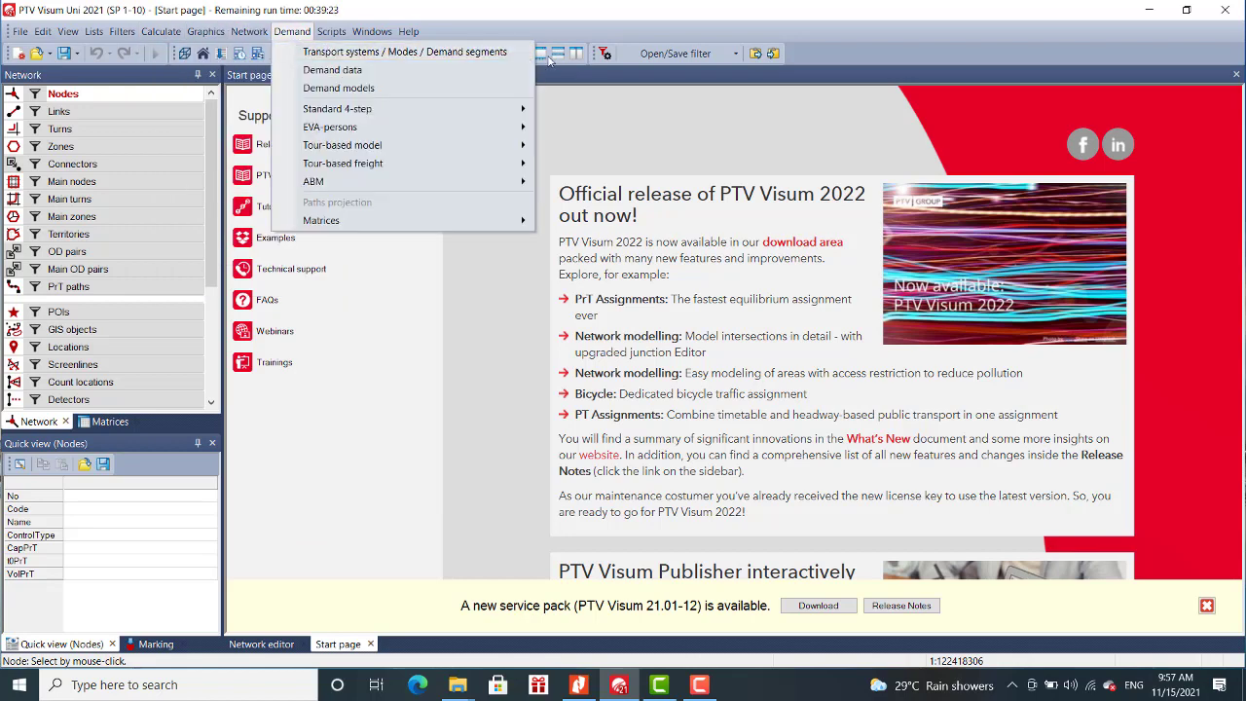
left_click(567, 35)
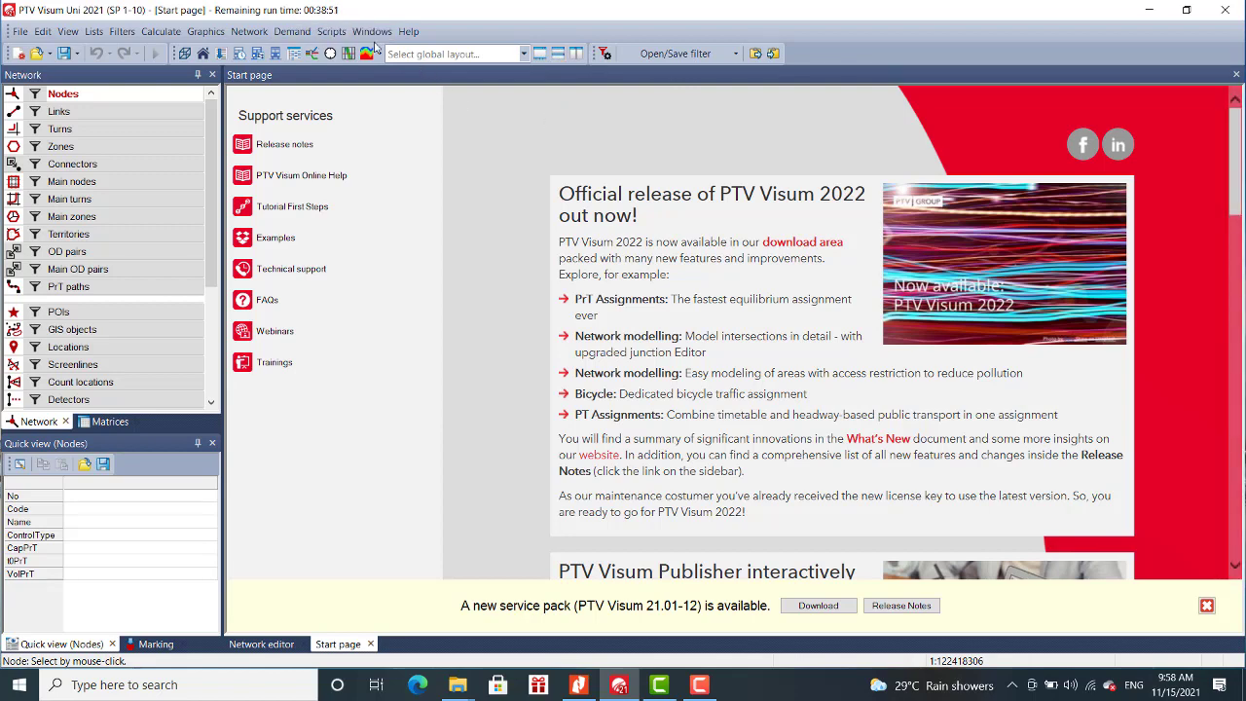
Examine the licence information for the limits on zones, links and nodes, and close it.
left_click(408, 31)
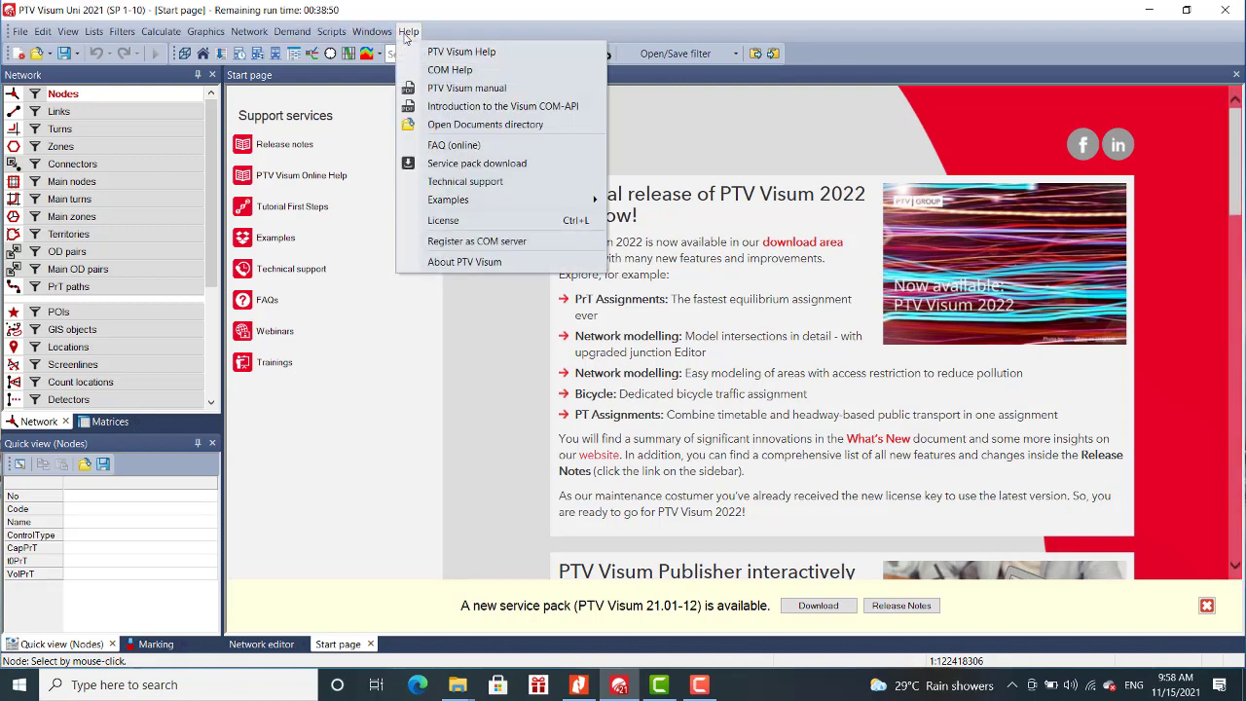
left_click(489, 222)
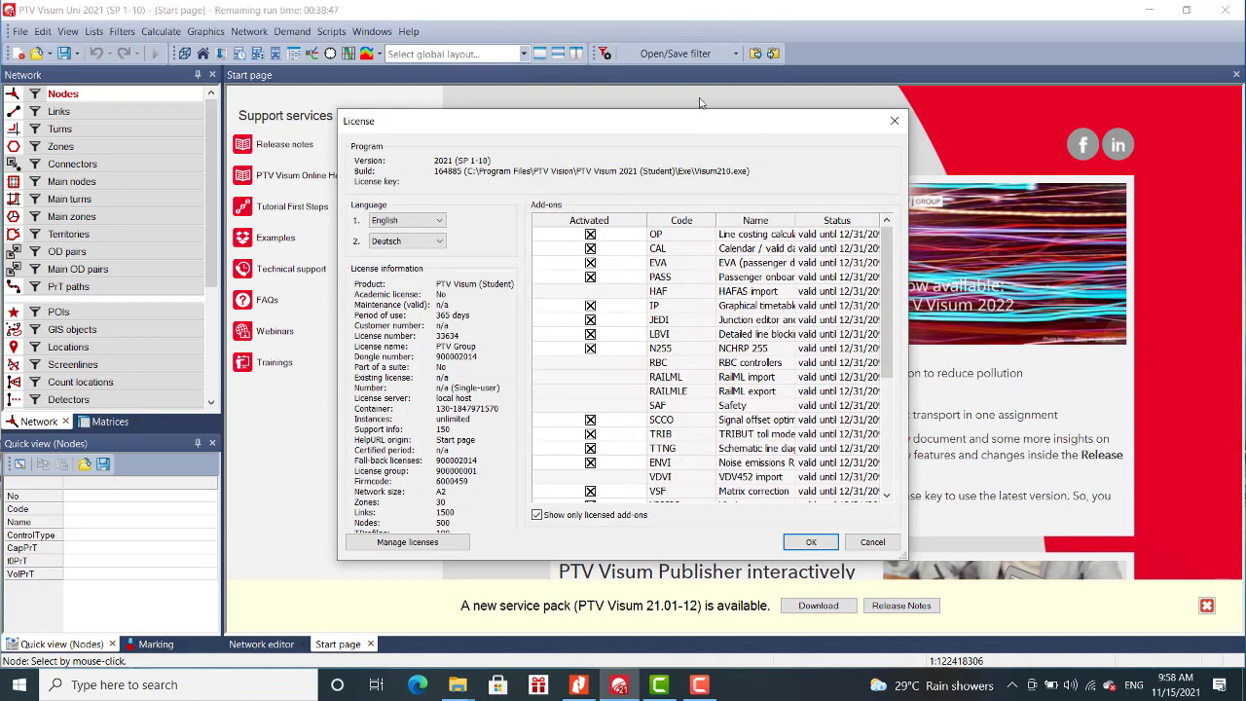
left_click_drag(710, 129, 966, 37)
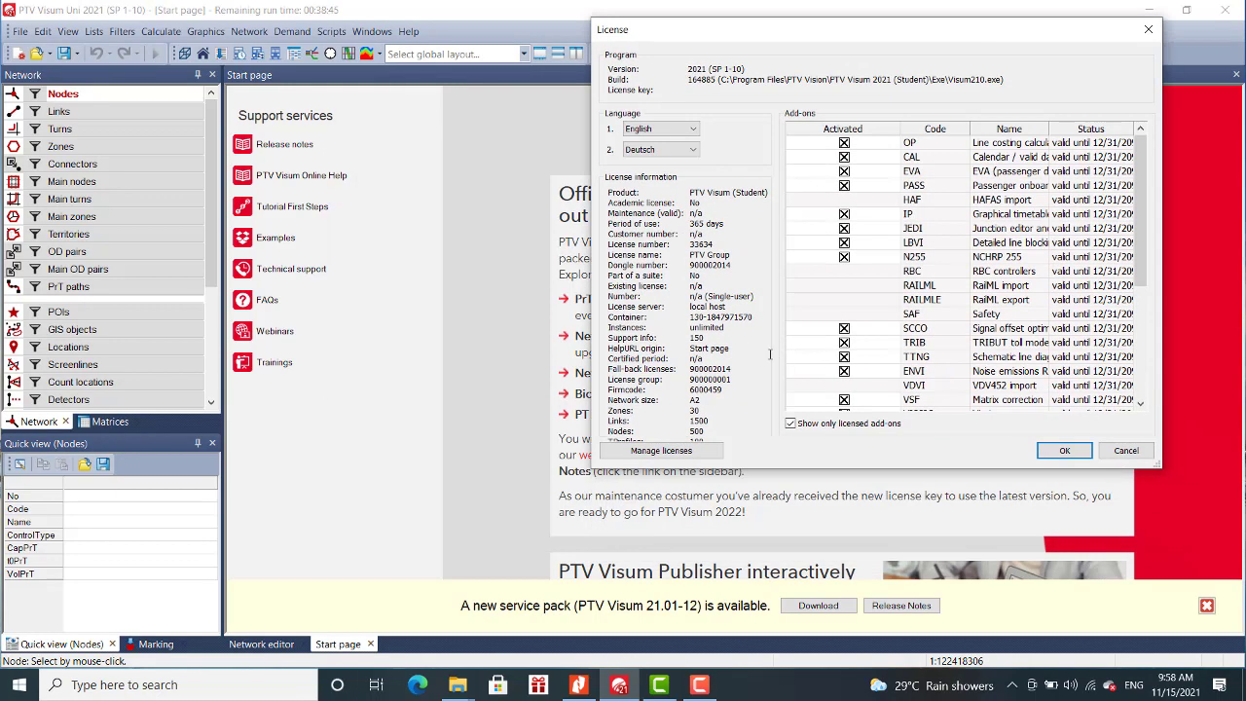
double_click(694, 410)
double_click(699, 421)
left_click_drag(703, 431, 693, 410)
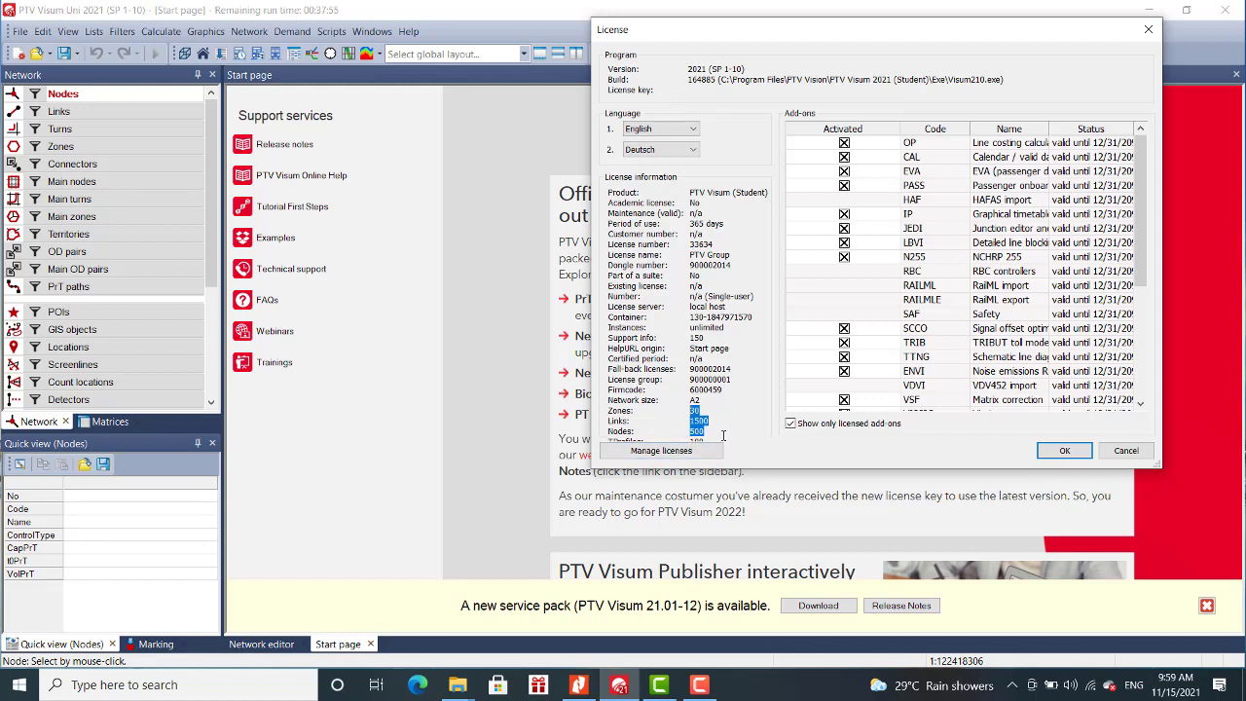
left_click(1067, 451)
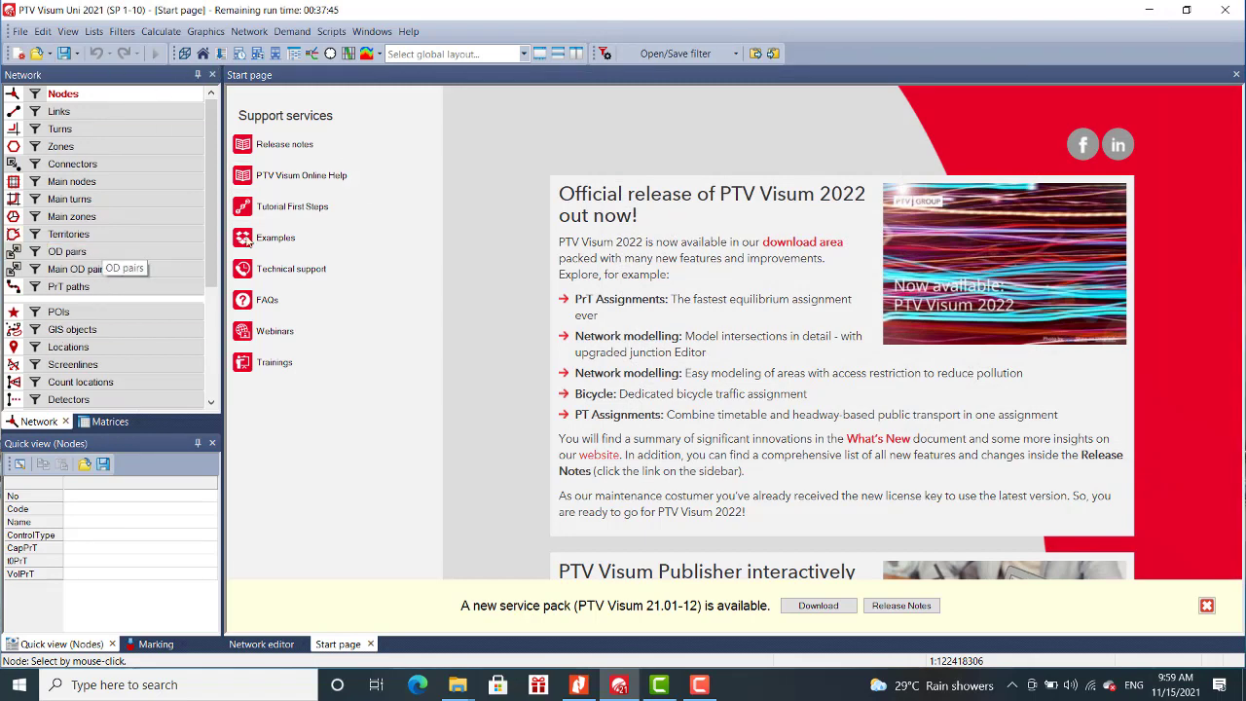
Open the network editor and toggle its background map off and on, leaving the world map displayed.
left_click(262, 643)
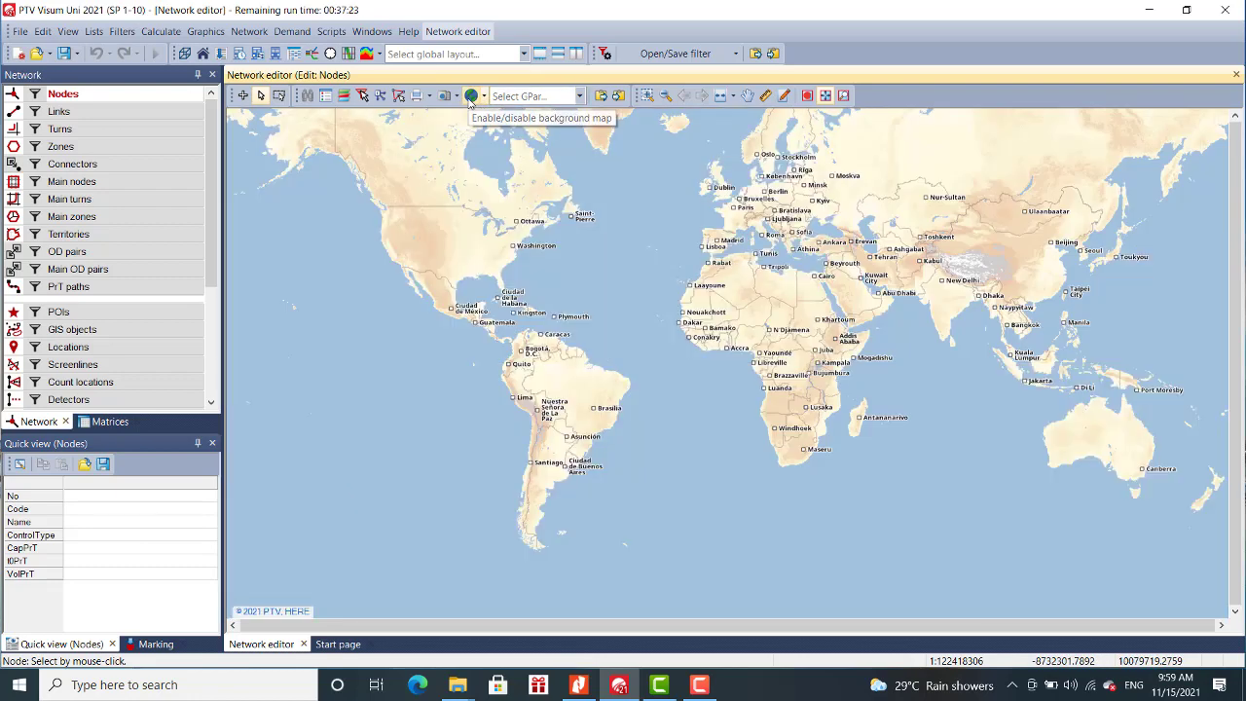
left_click(469, 101)
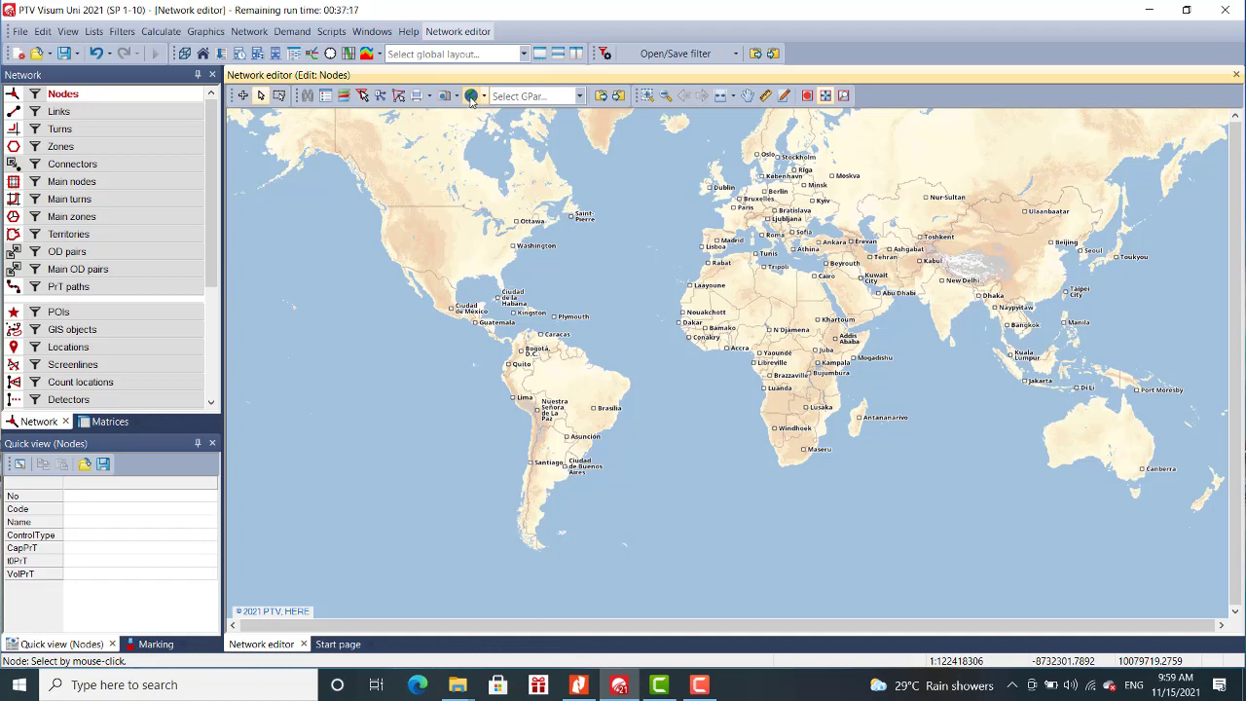
left_click(472, 98)
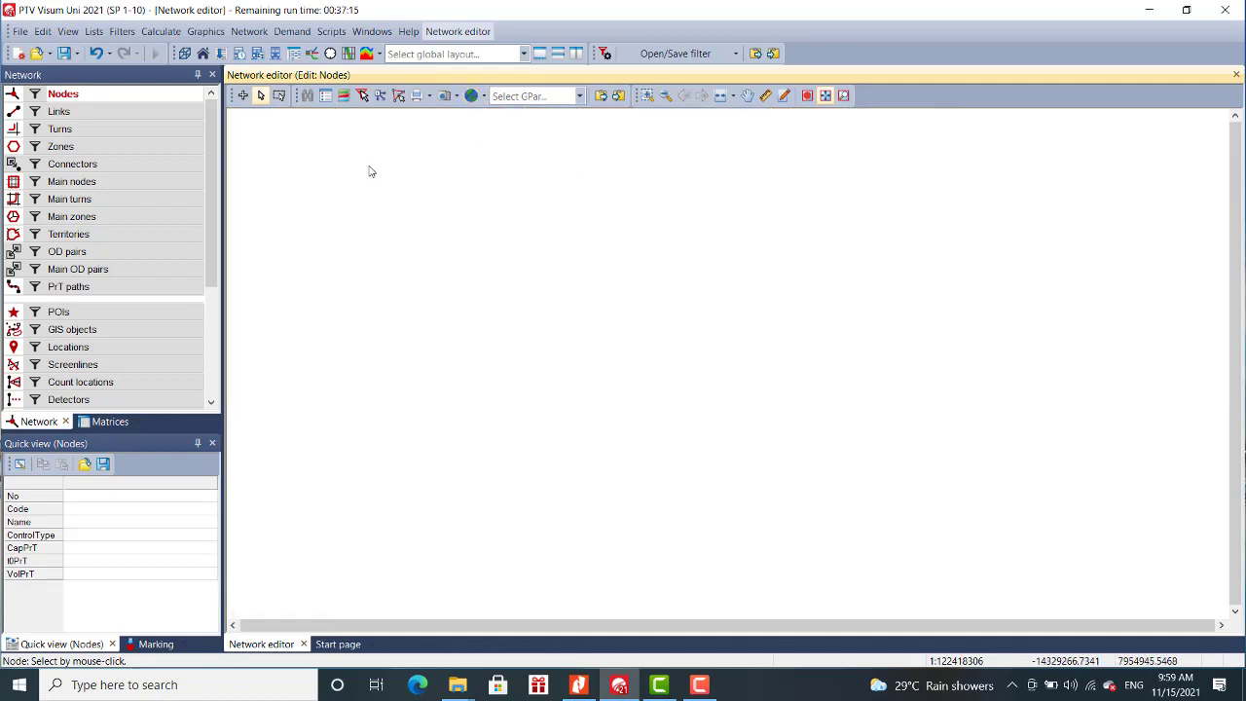
left_click(471, 97)
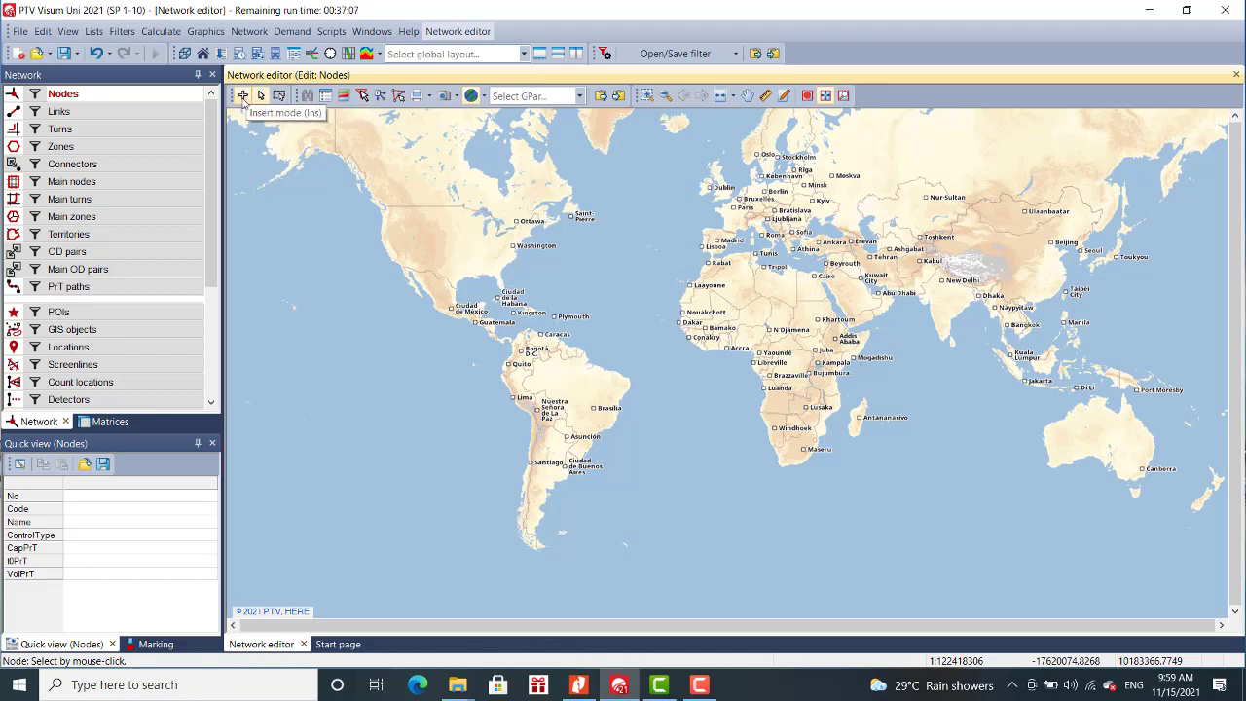
Switch the network editor to insert mode for nodes and return it to edit mode.
left_click(114, 110)
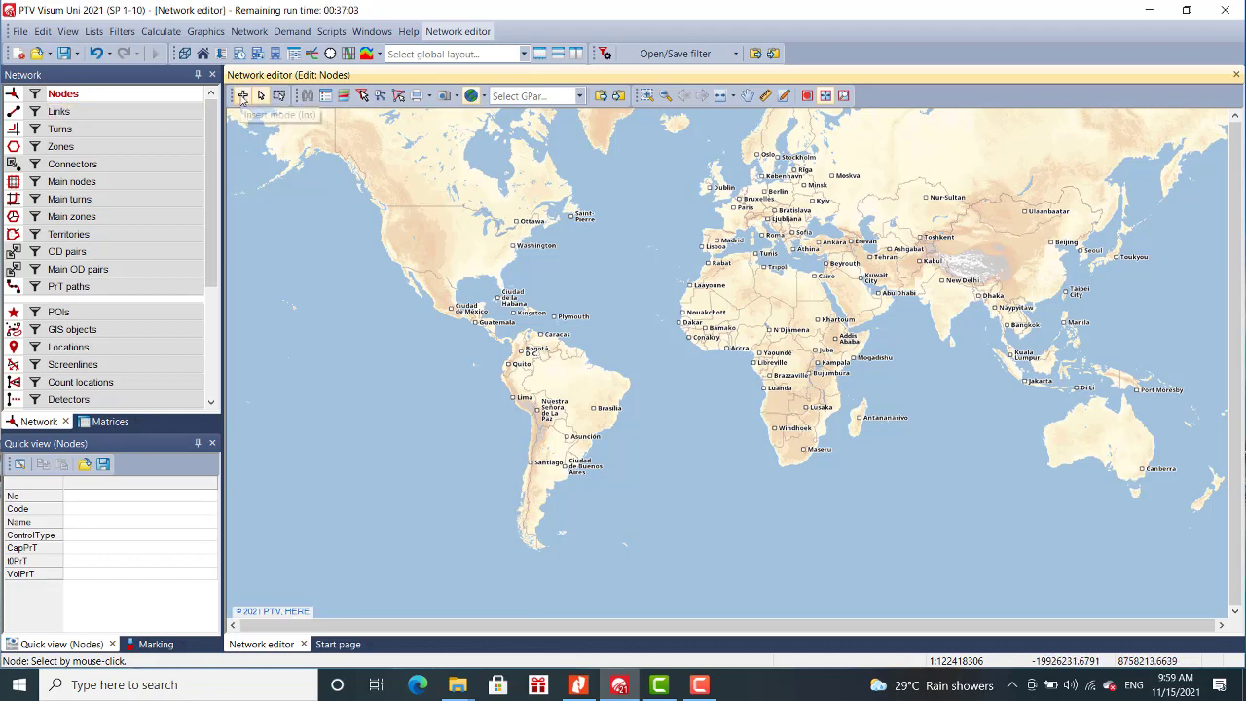
left_click(242, 96)
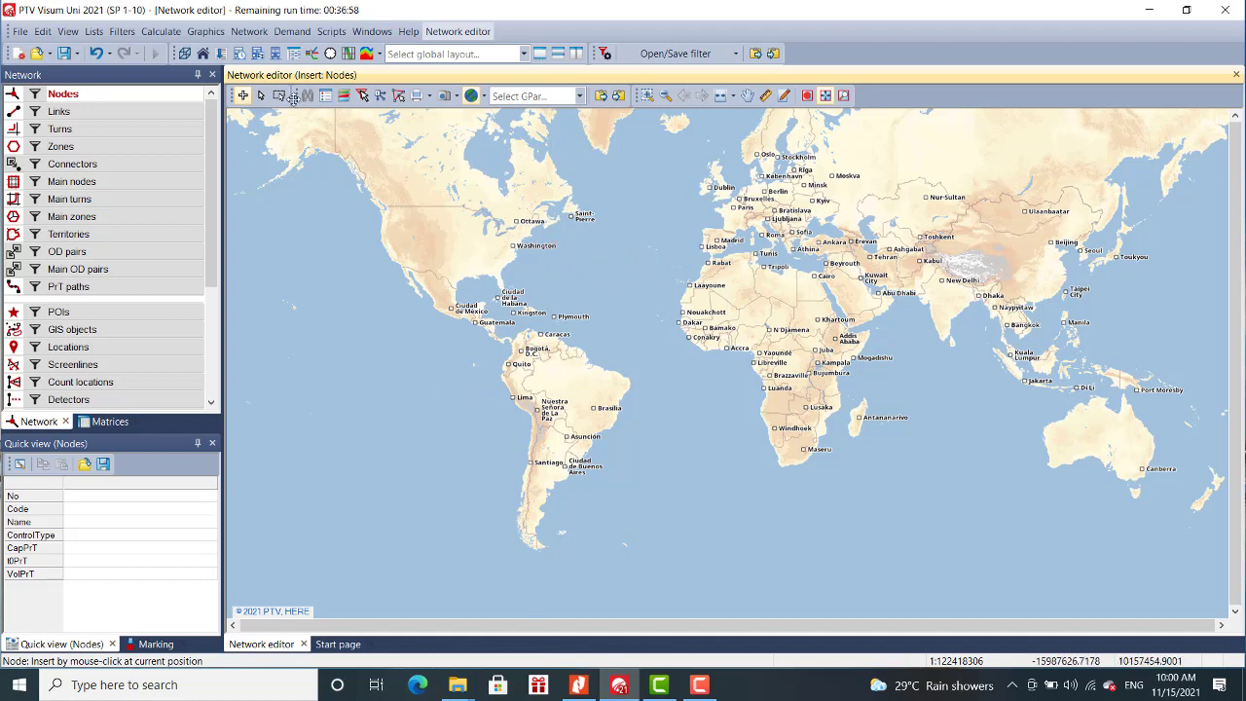
left_click(261, 96)
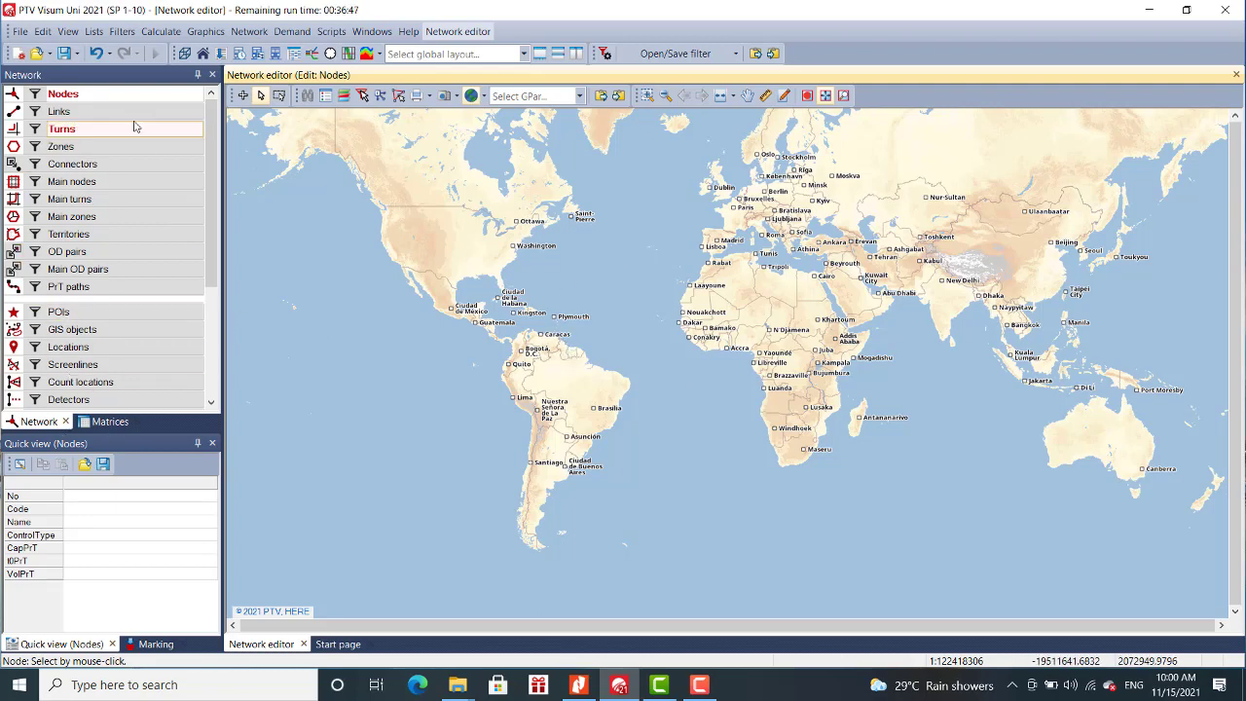
Examine the available network object types and the matrices overview, and return to the network objects.
scroll(134, 229, "down", 4)
scroll(135, 237, "up", 4)
scroll(134, 237, "down", 4)
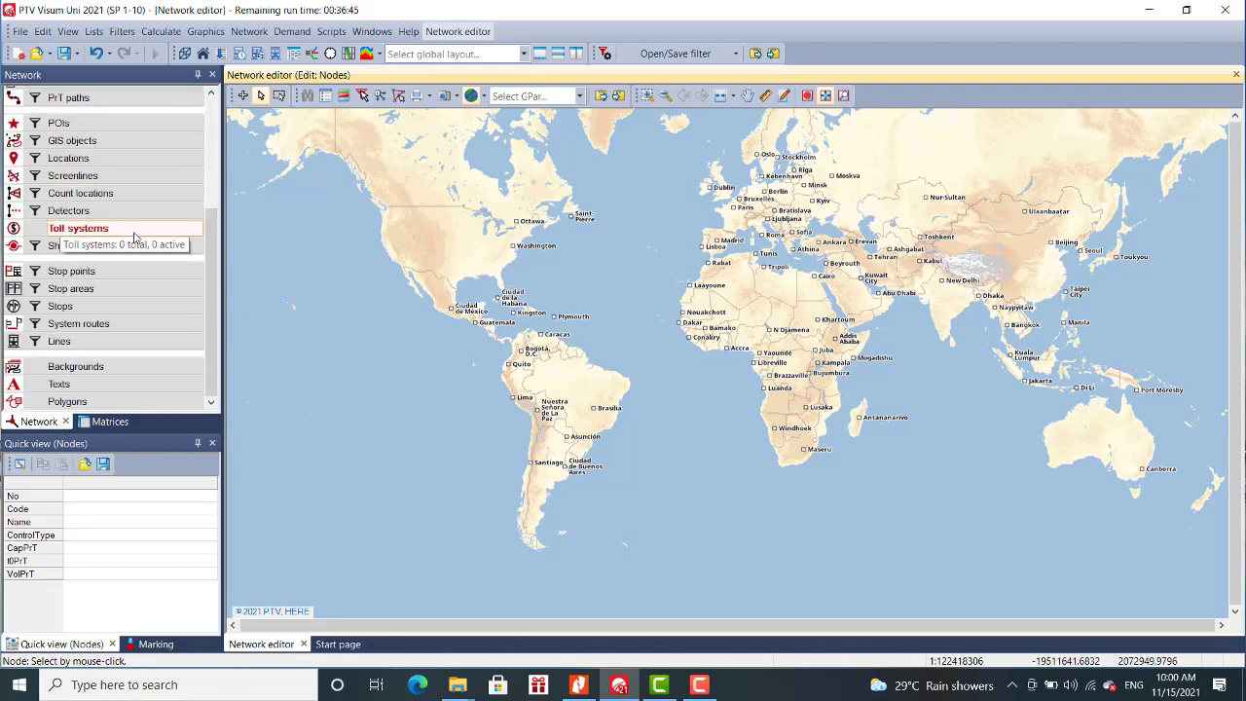
scroll(134, 236, "up", 4)
scroll(134, 236, "down", 4)
scroll(134, 237, "up", 4)
scroll(131, 312, "down", 2)
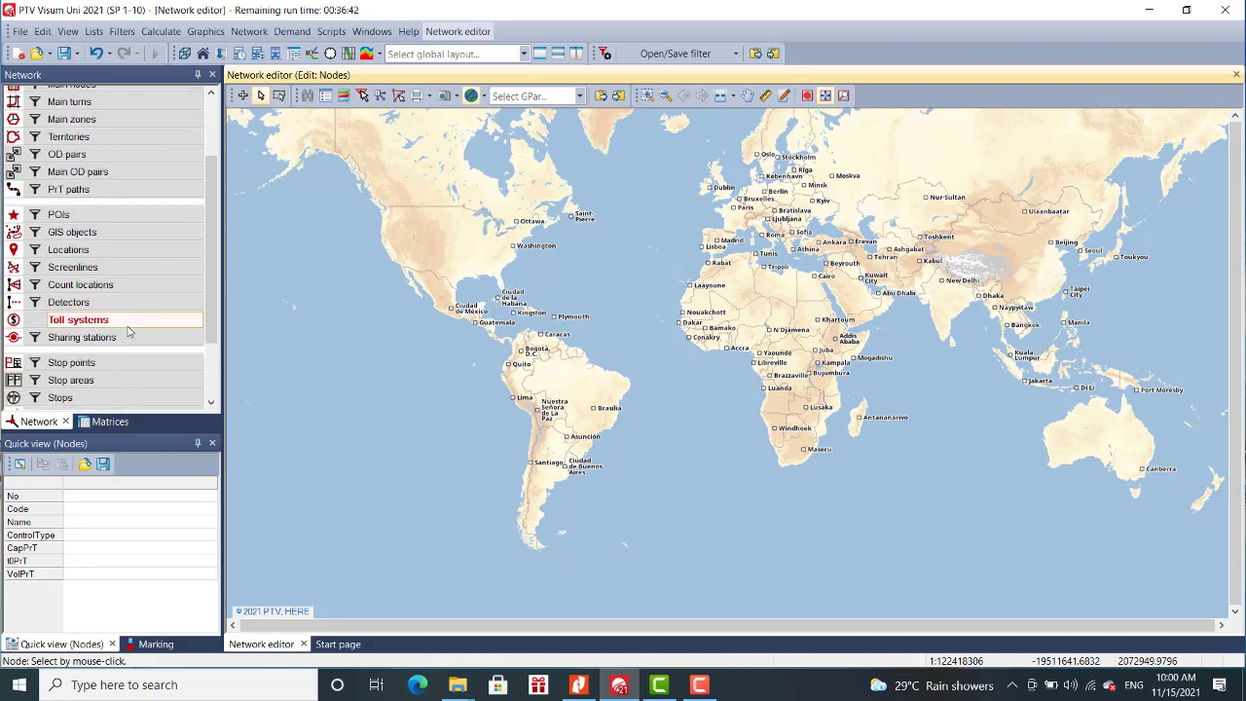
left_click(111, 426)
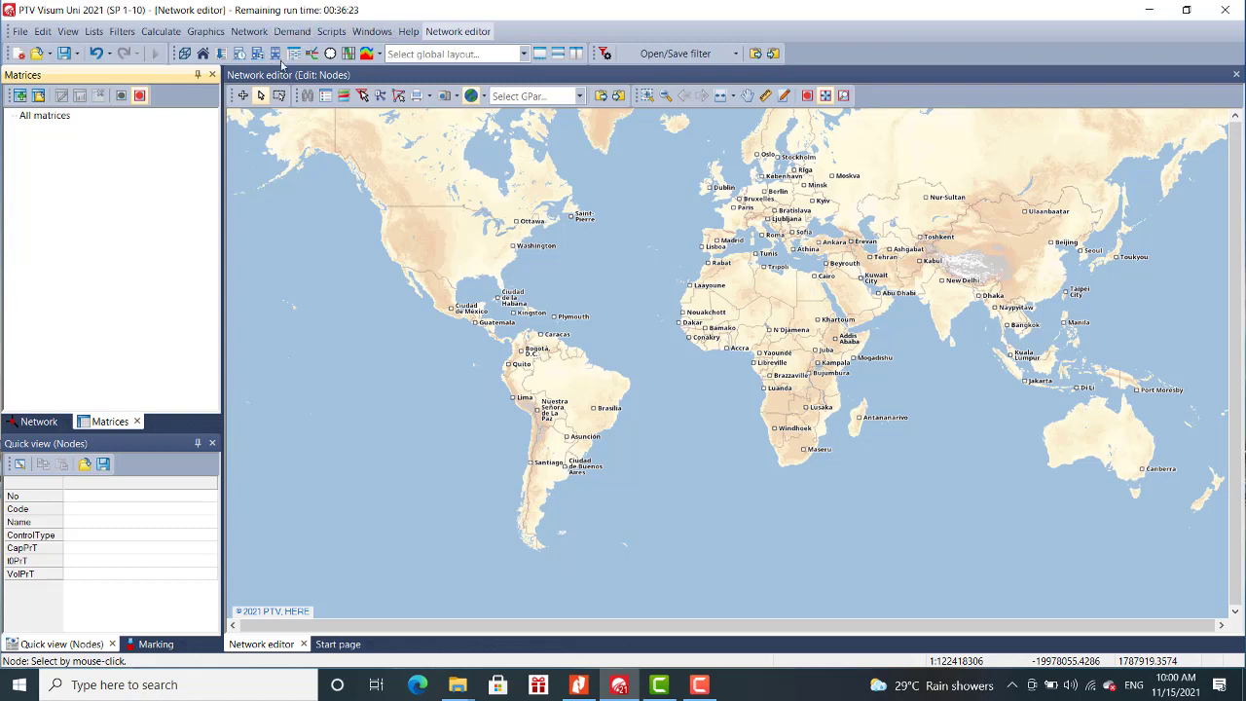
left_click(39, 421)
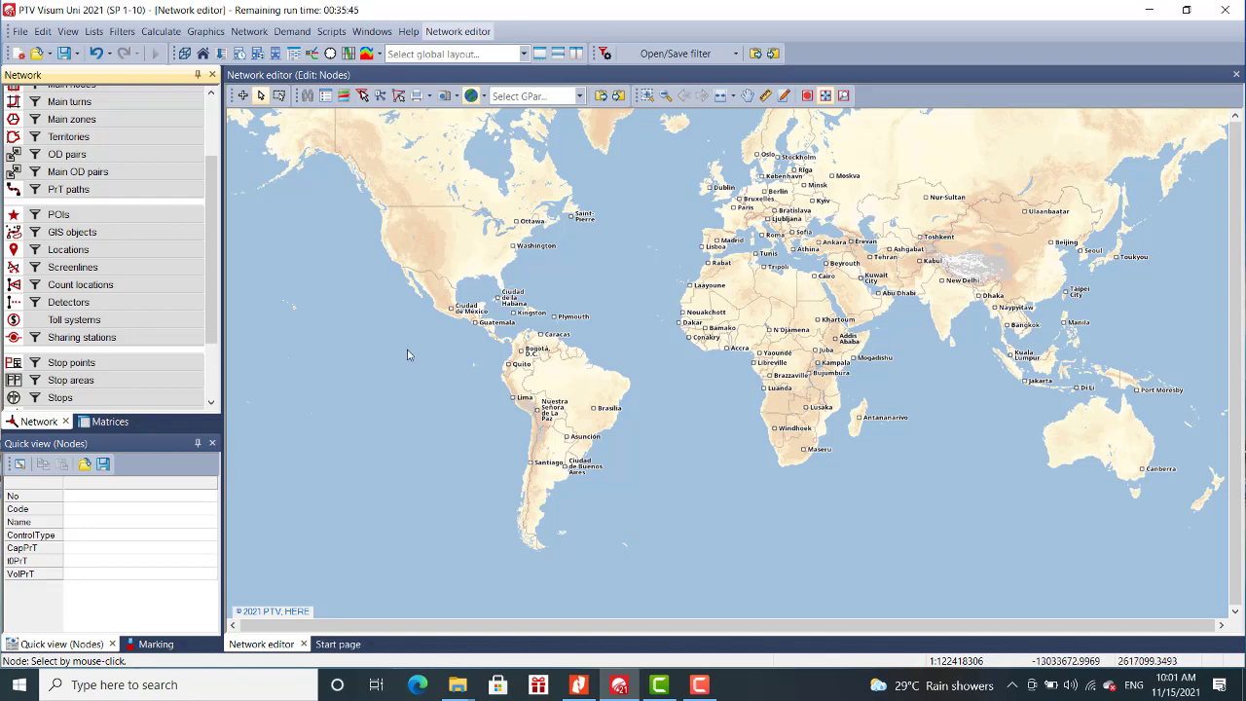
Switch to the STTD folder in File Explorer and open the Version_4 Zone folder.
mouse_move(461, 688)
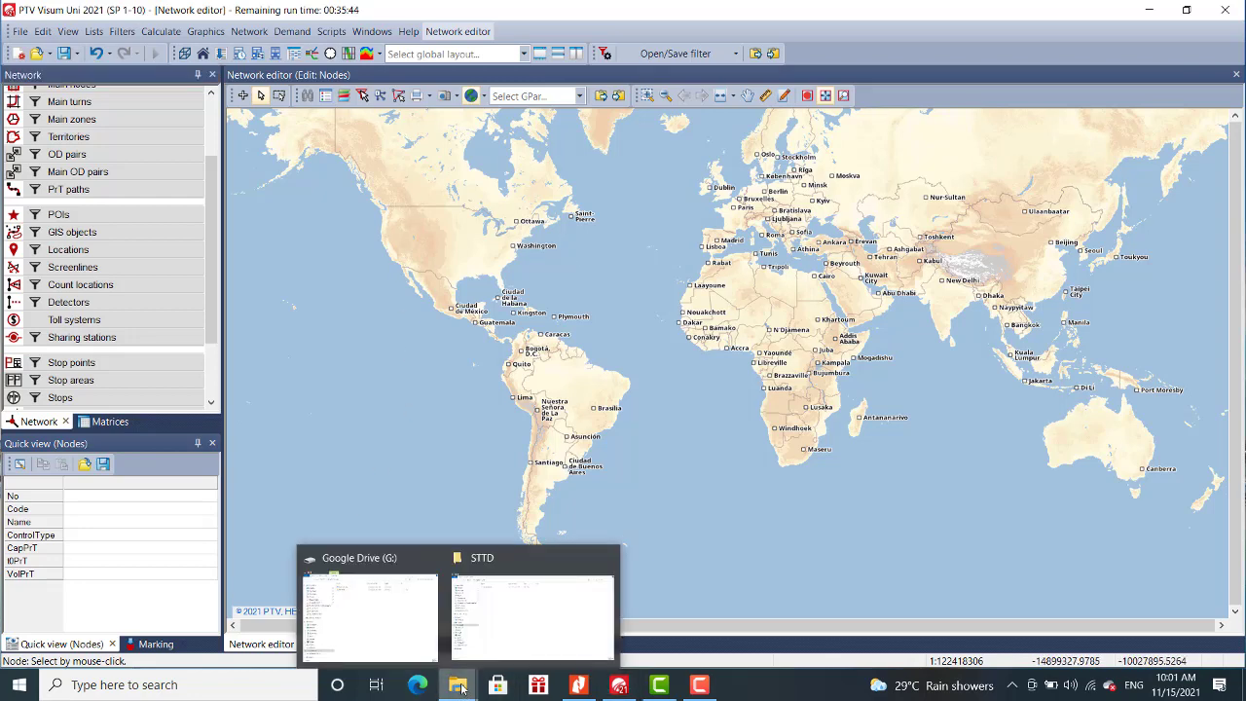
left_click(534, 628)
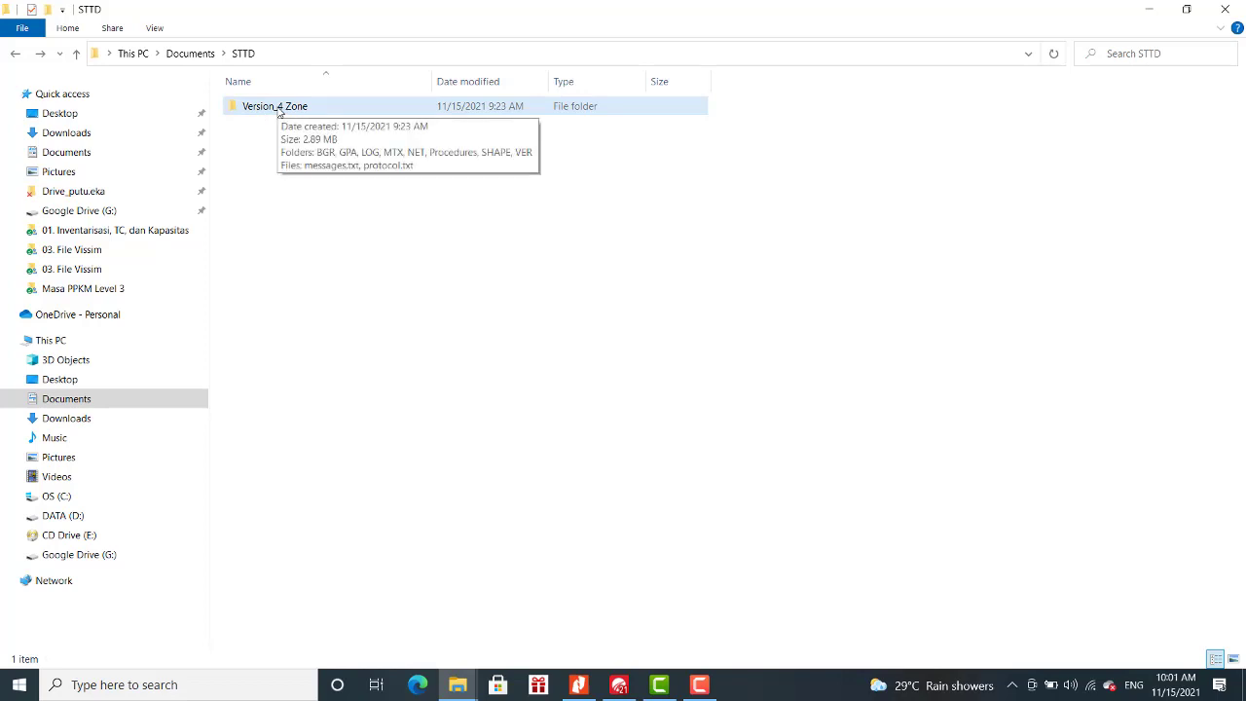
double_click(279, 109)
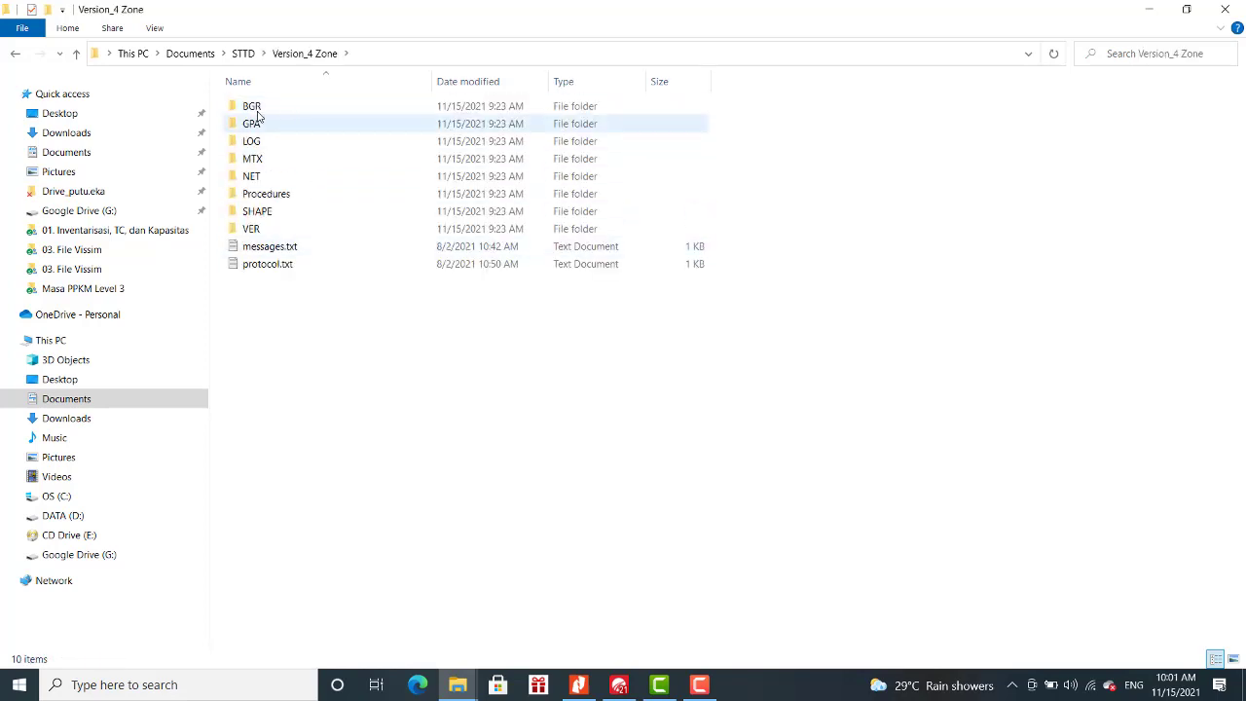
Examine the subfolders of Version_4 Zone one by one: BGR, GPA, LOG, MTX, NET, Procedures, SHAPE and VER.
left_click(261, 126)
left_click(258, 142)
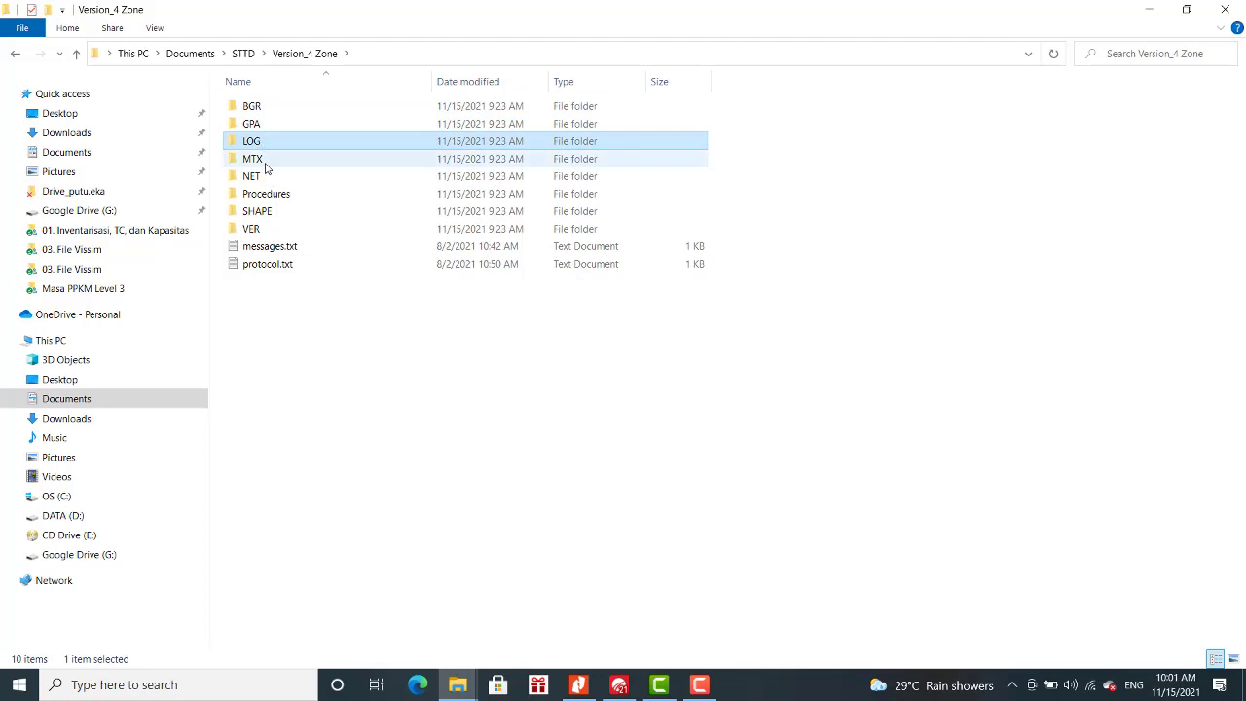
left_click(264, 163)
left_click(259, 177)
left_click(261, 195)
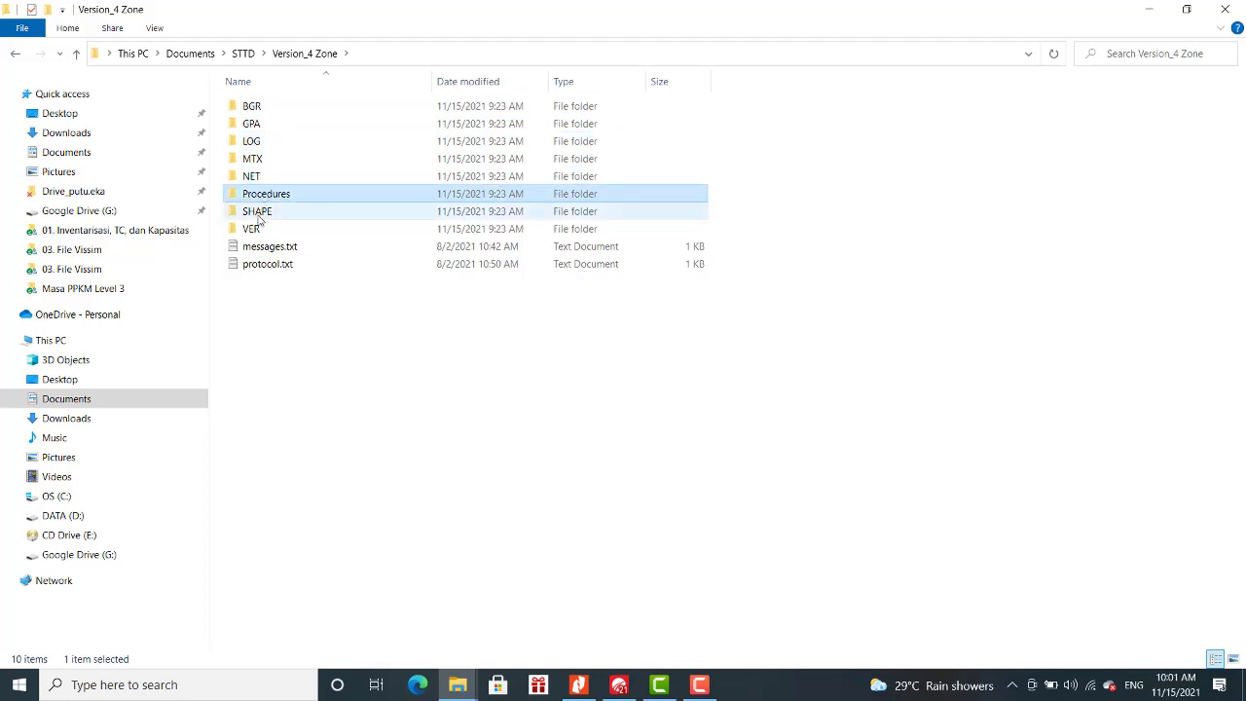
left_click(261, 212)
left_click(260, 233)
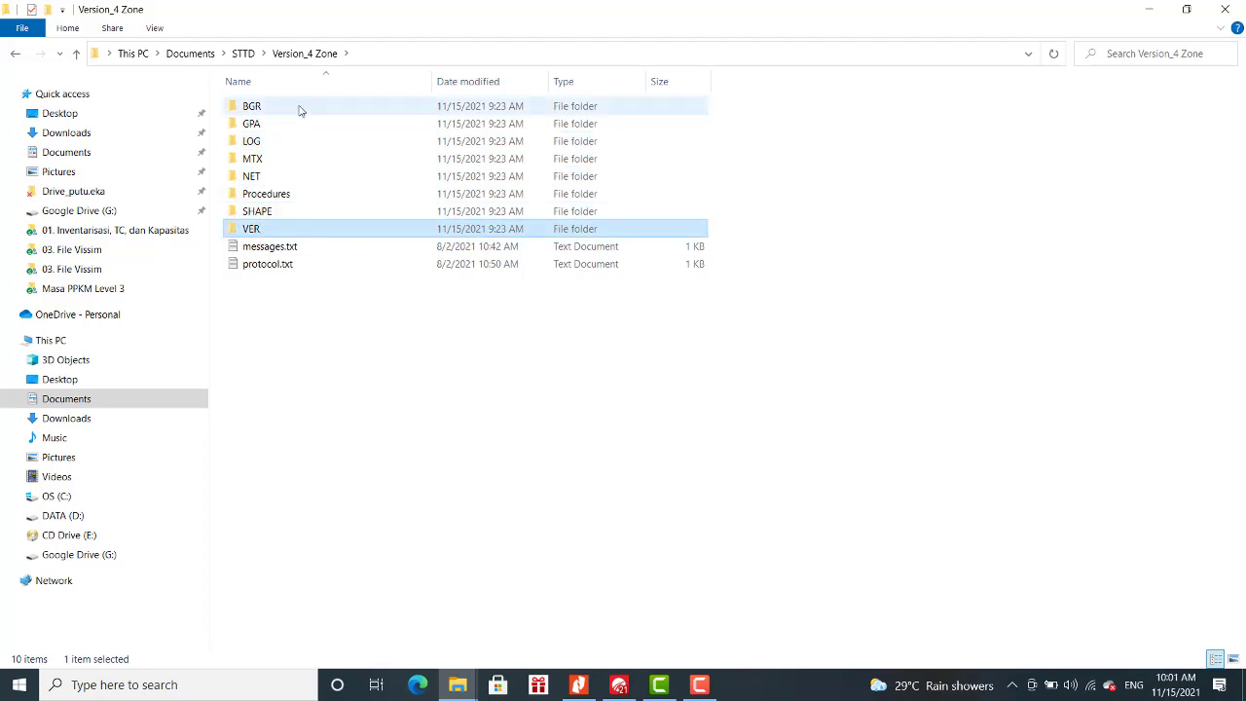
left_click(297, 110)
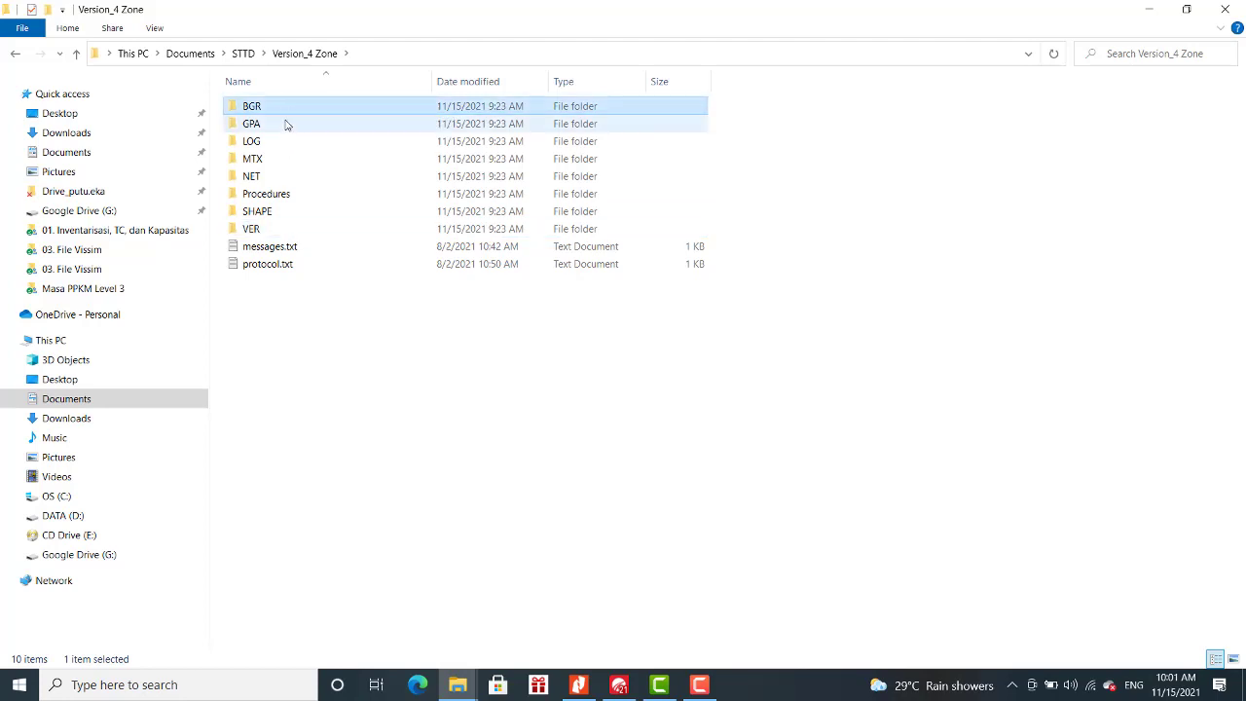
left_click(282, 123)
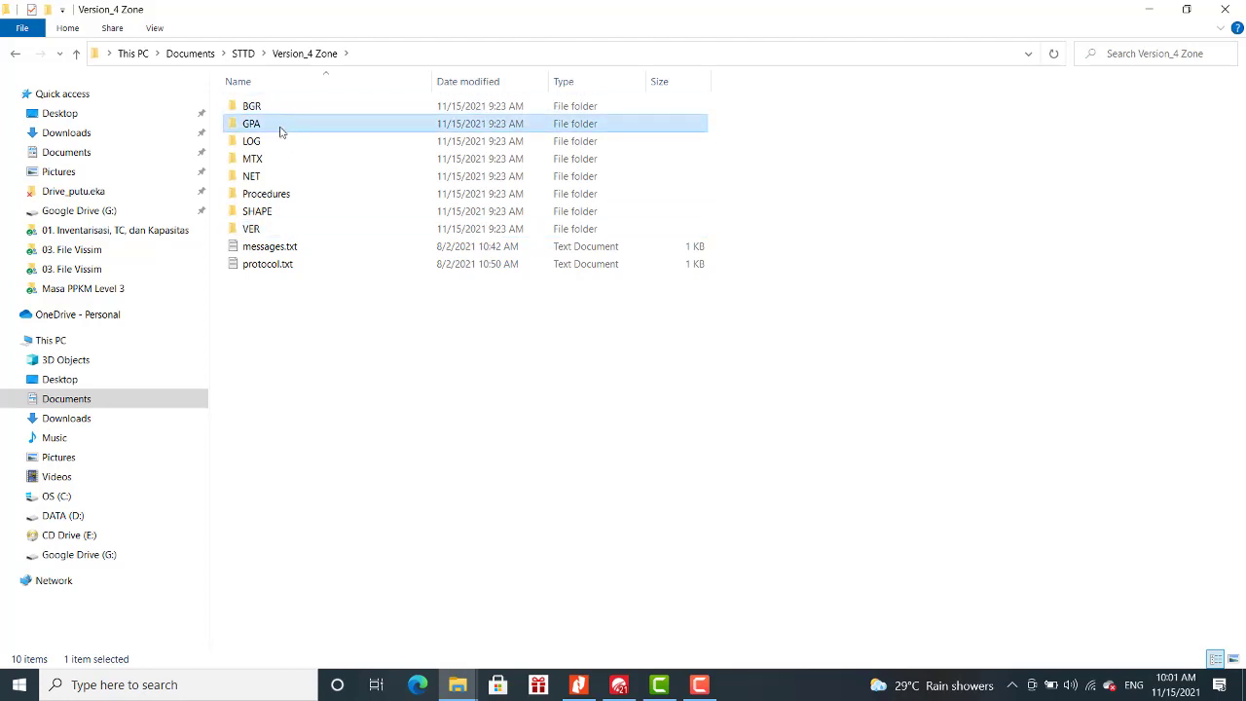
left_click(261, 144)
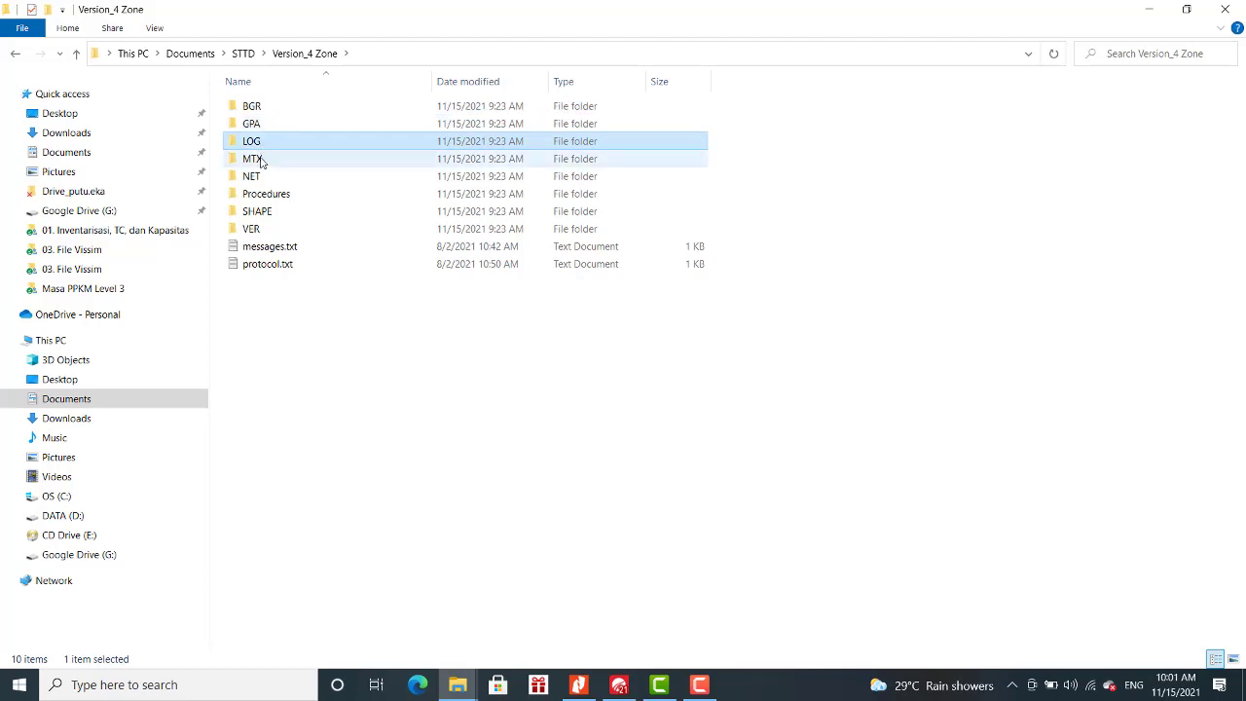
left_click(261, 162)
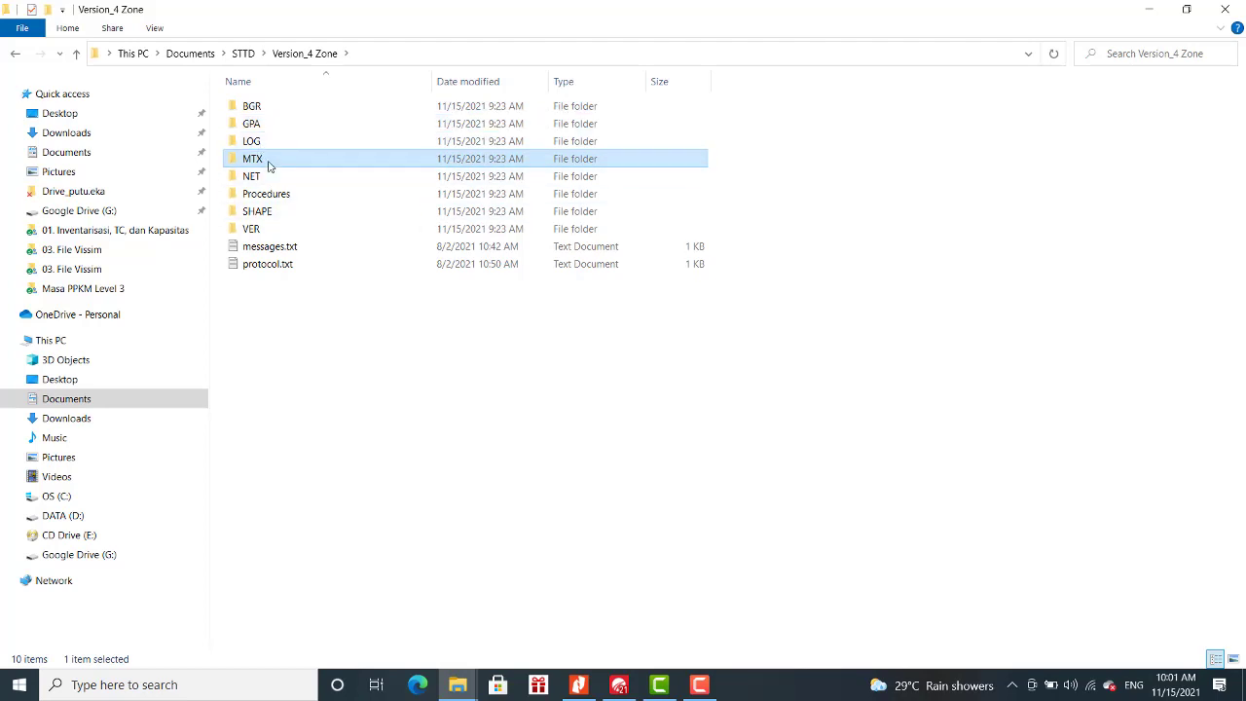
left_click(261, 178)
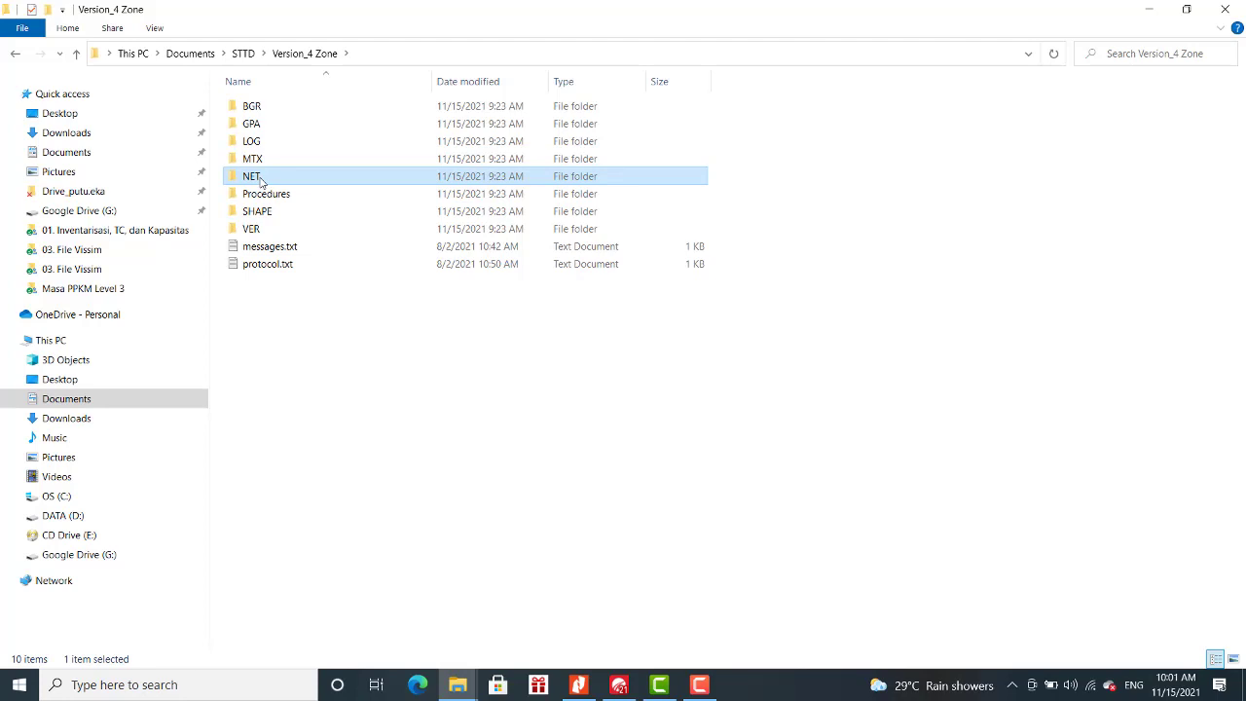
left_click(262, 199)
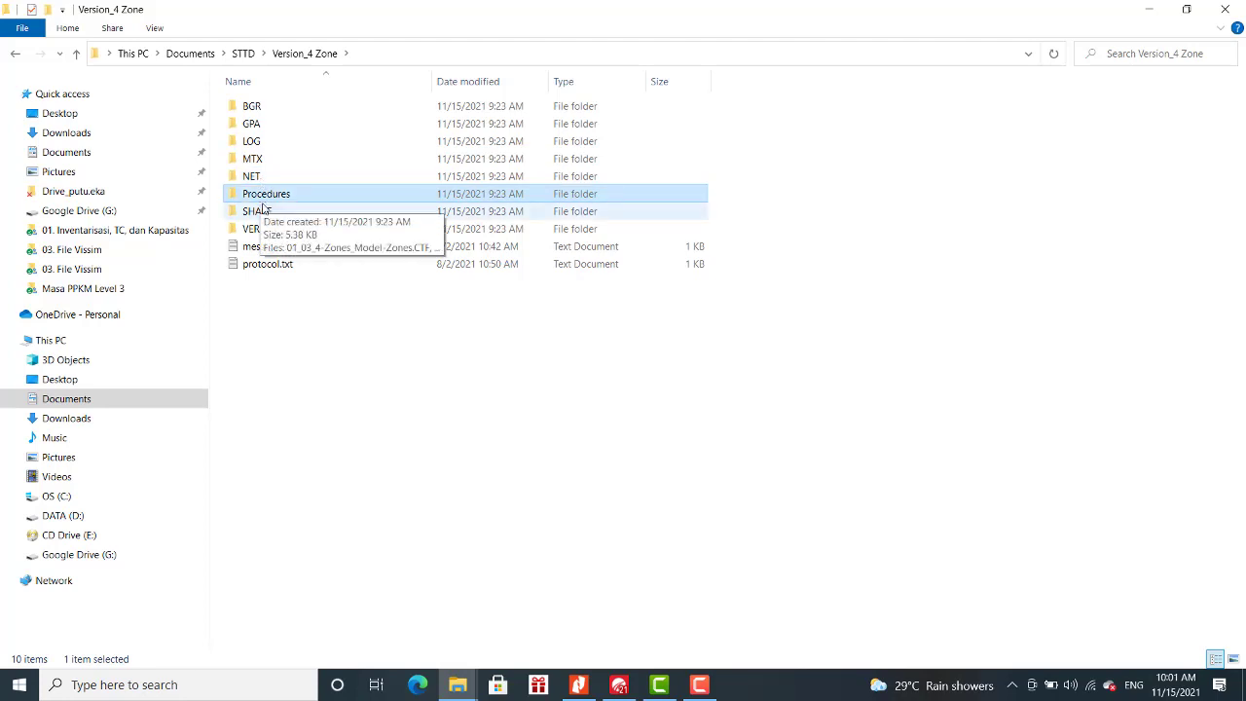
left_click(262, 213)
left_click(262, 226)
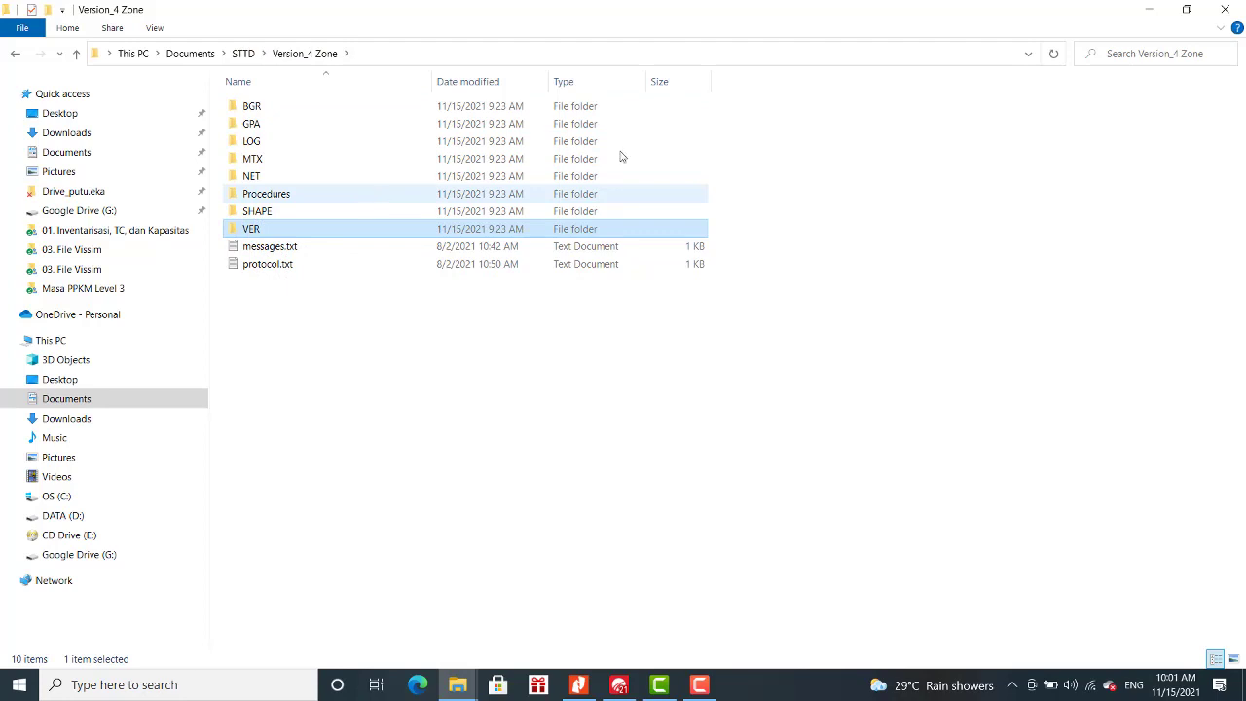
Return to PTV Visum and open the project directories for editing.
left_click(1151, 10)
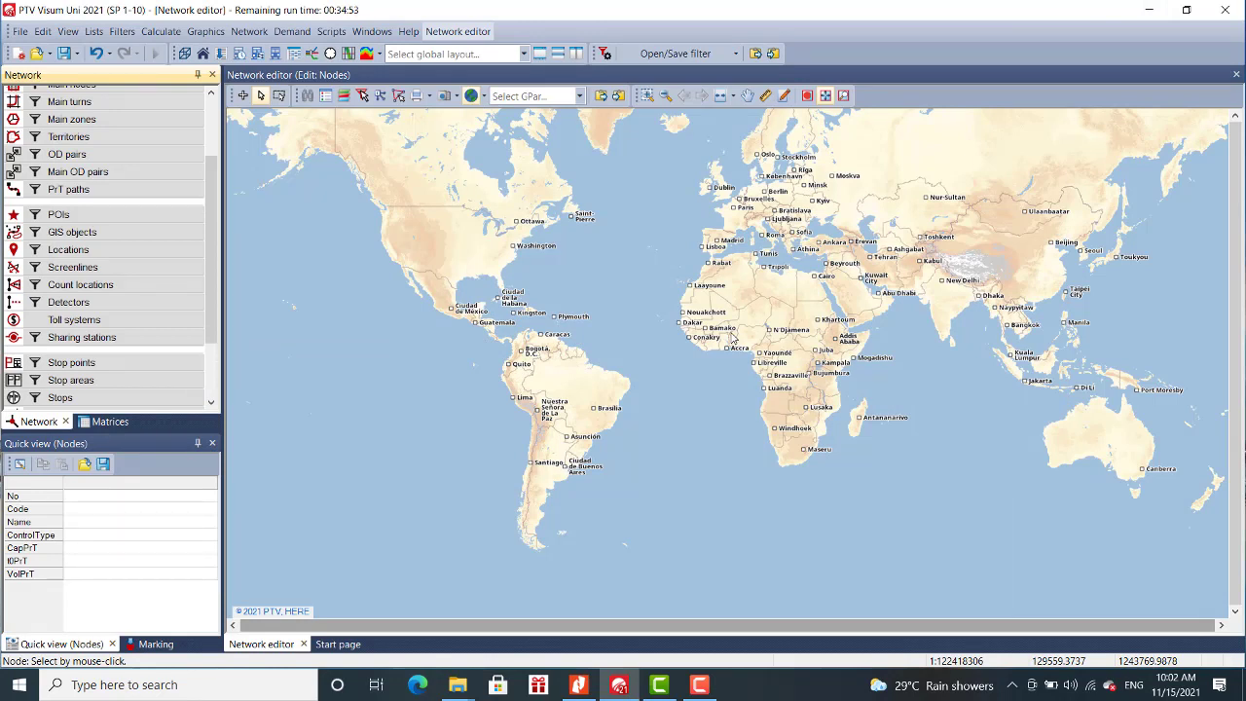
left_click(19, 32)
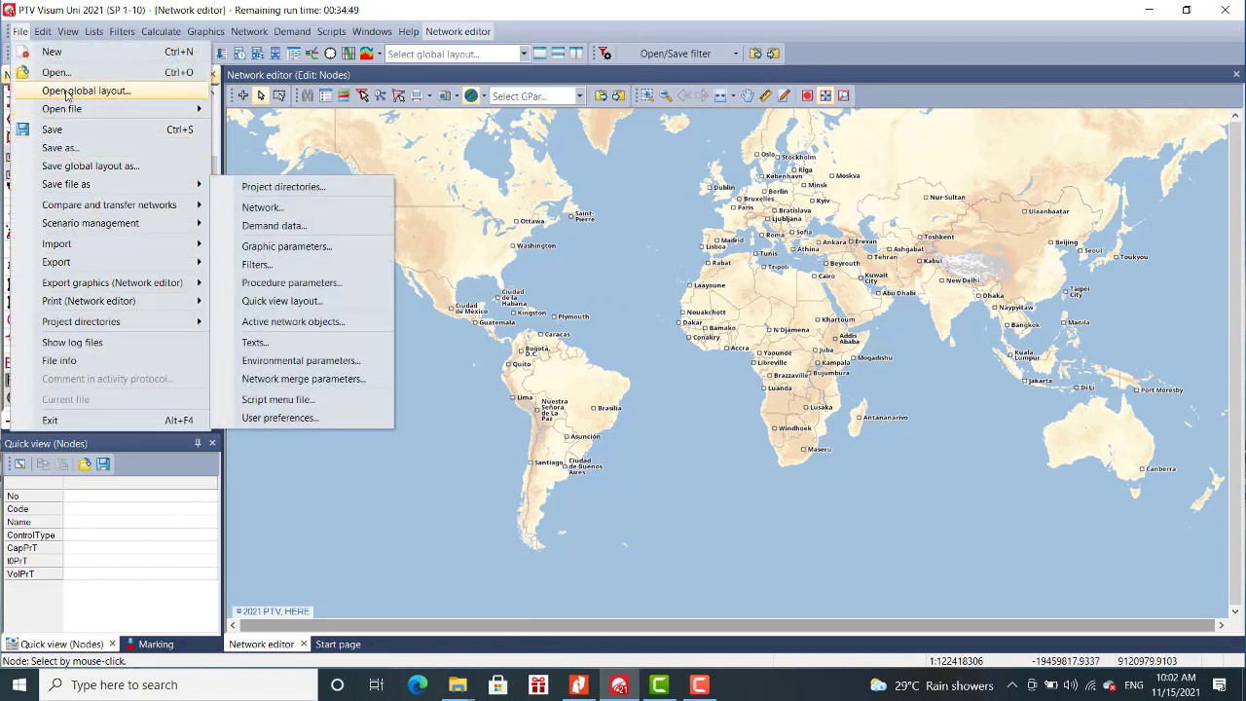
mouse_move(62, 108)
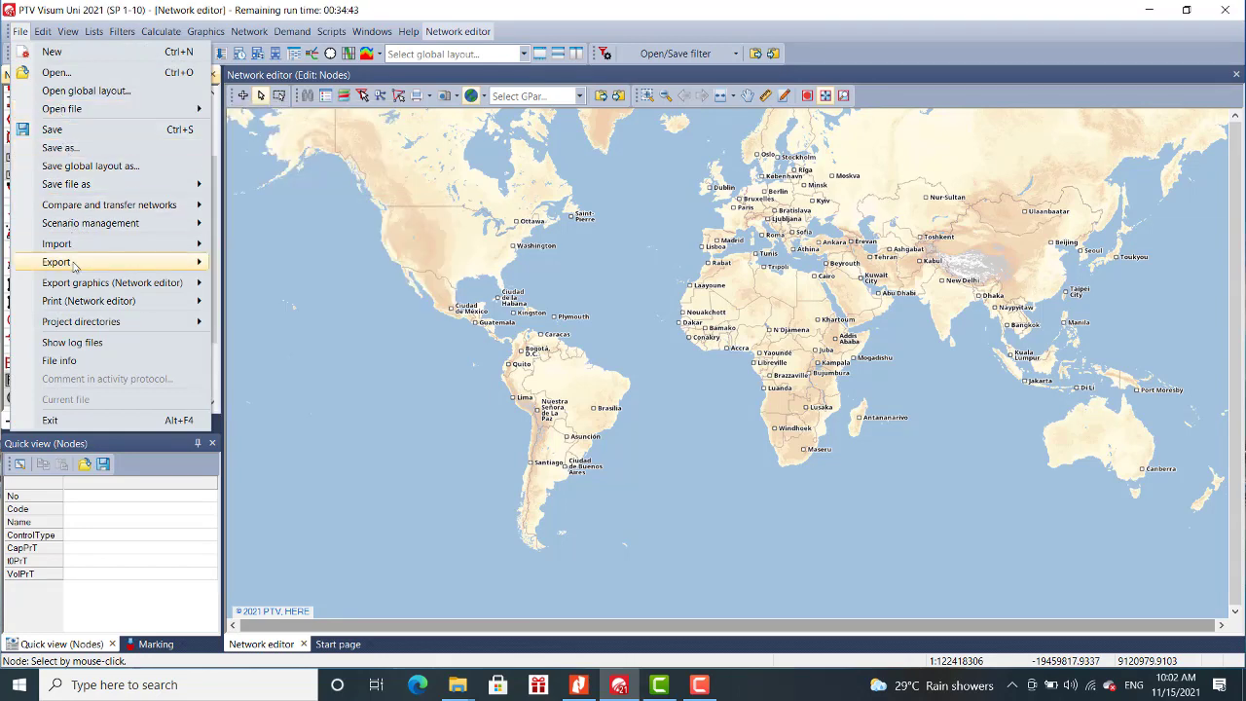
mouse_move(83, 324)
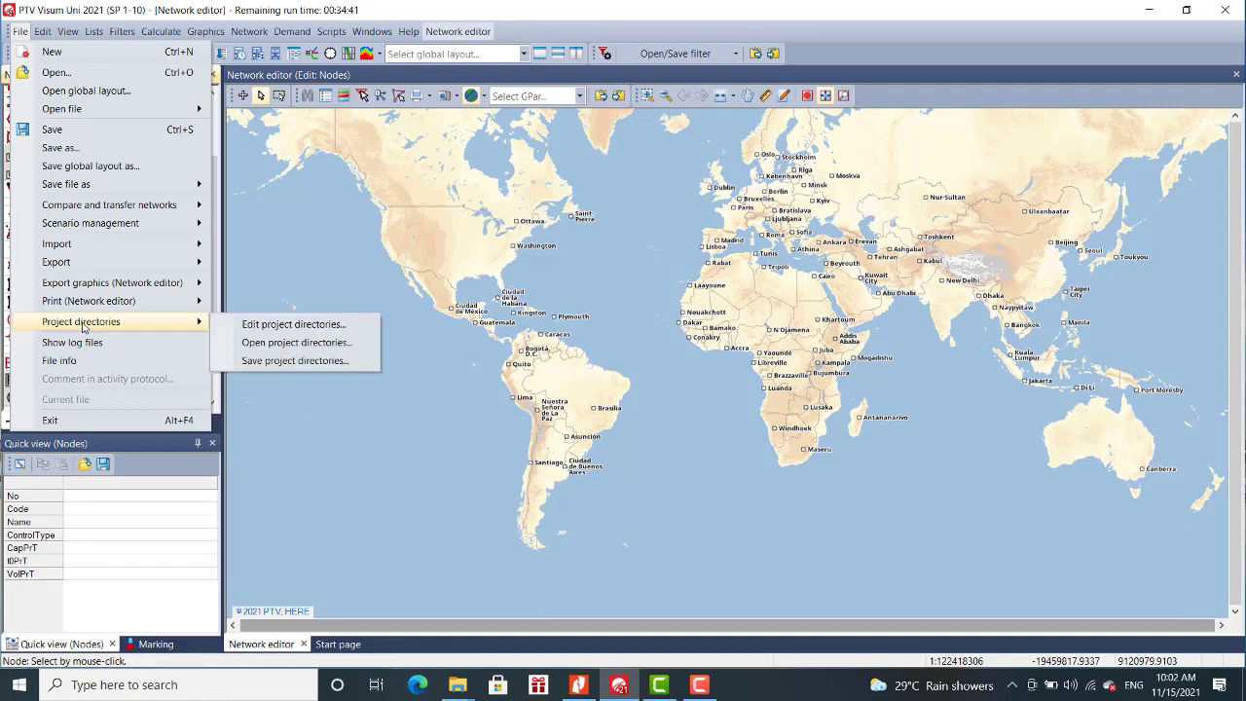
left_click(270, 331)
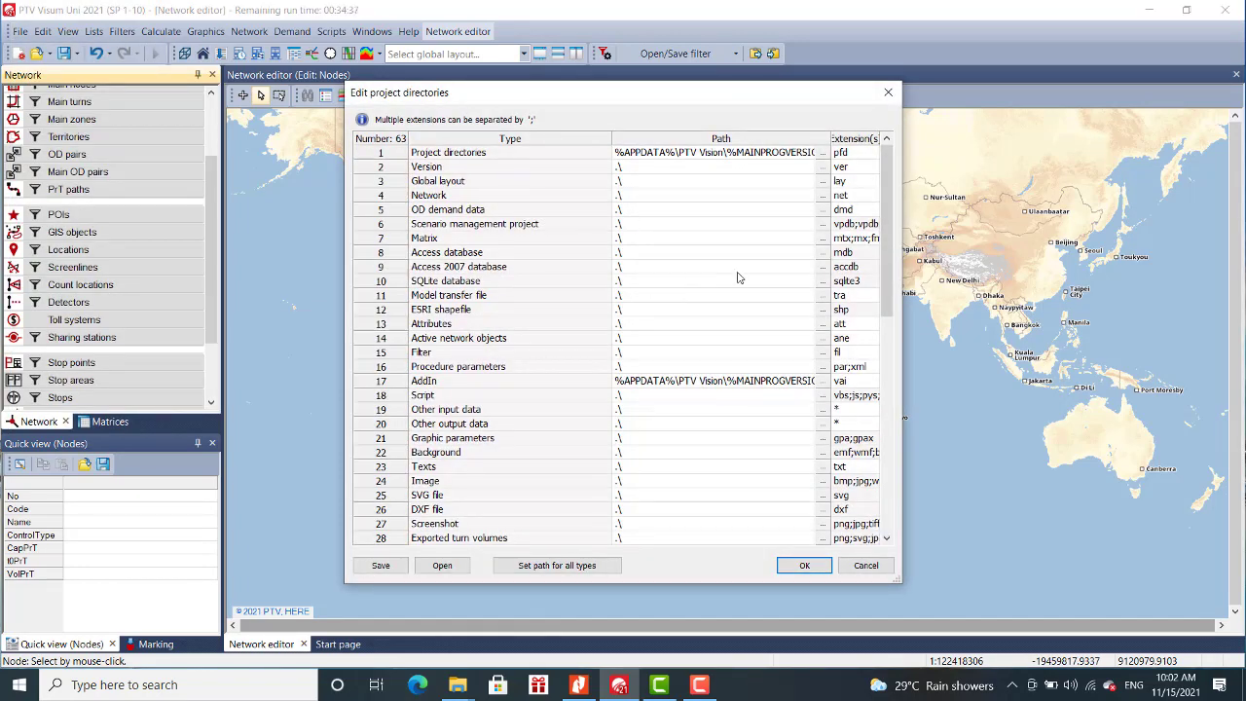
Examine the full list of file types and their paths in the project directories, and widen the dialog slightly.
scroll(718, 244, "down", 4)
scroll(718, 250, "up", 4)
left_click(728, 153)
scroll(706, 224, "down", 12)
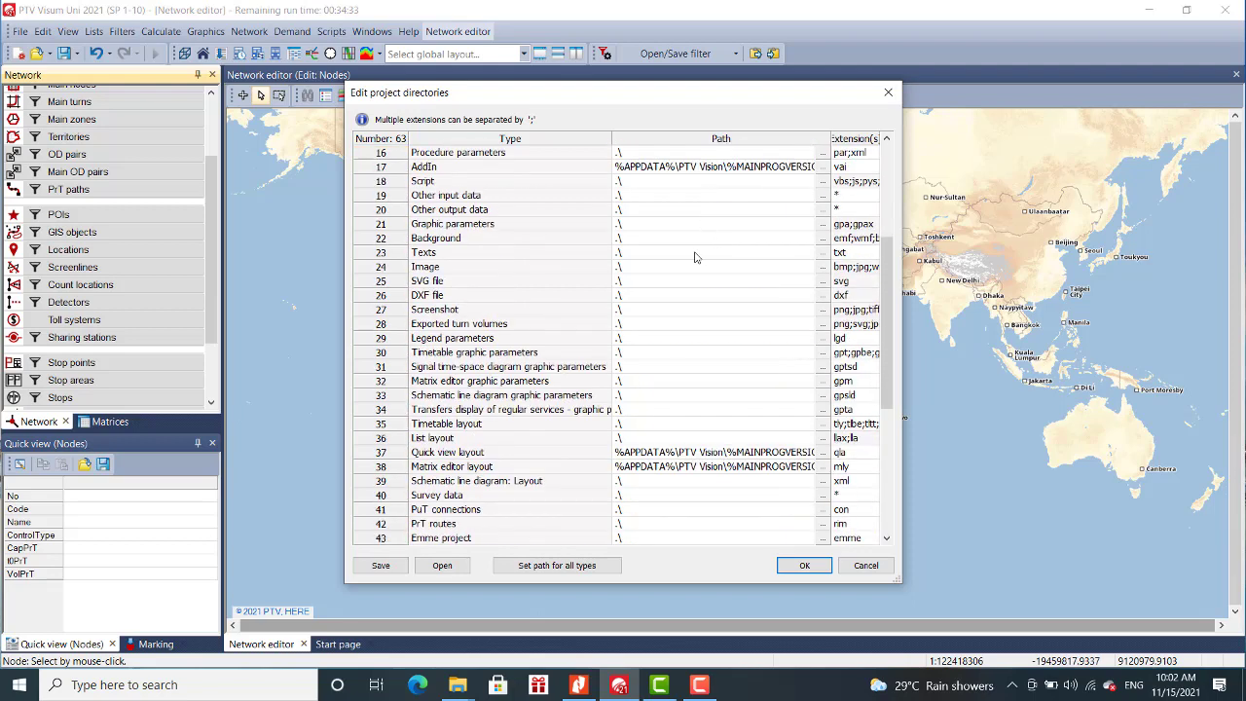
scroll(695, 272, "up", 9)
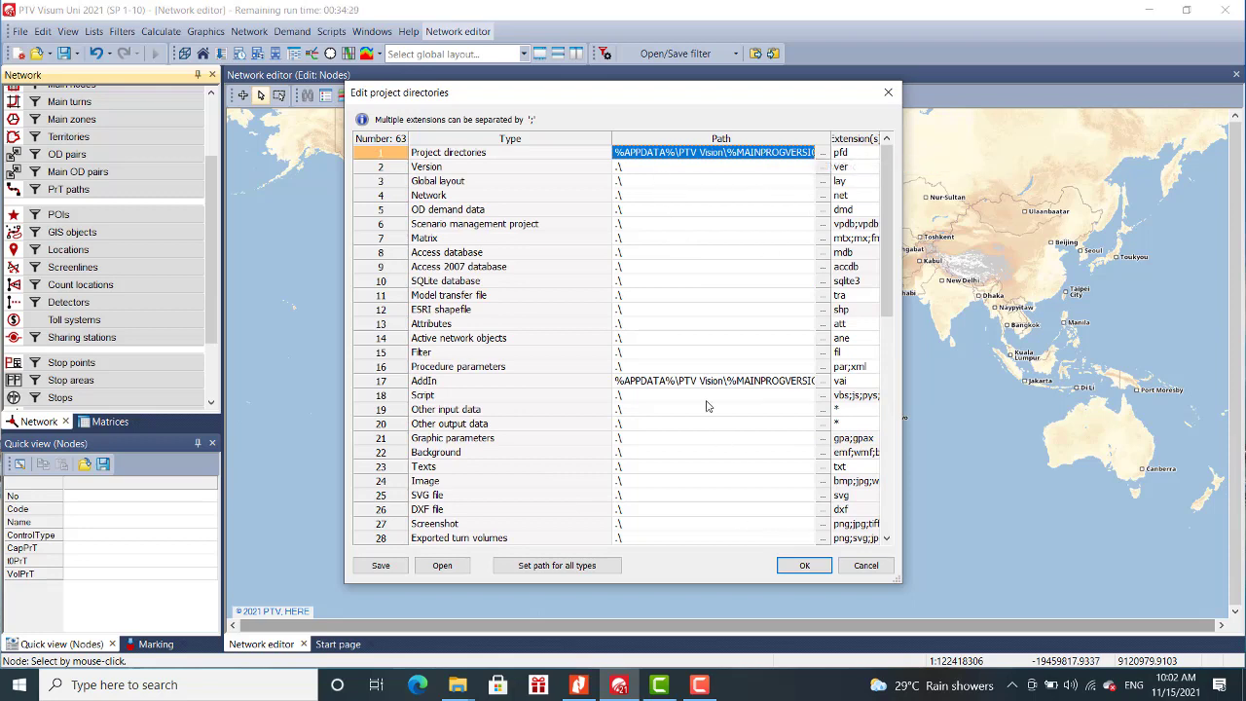
scroll(704, 406, "down", 12)
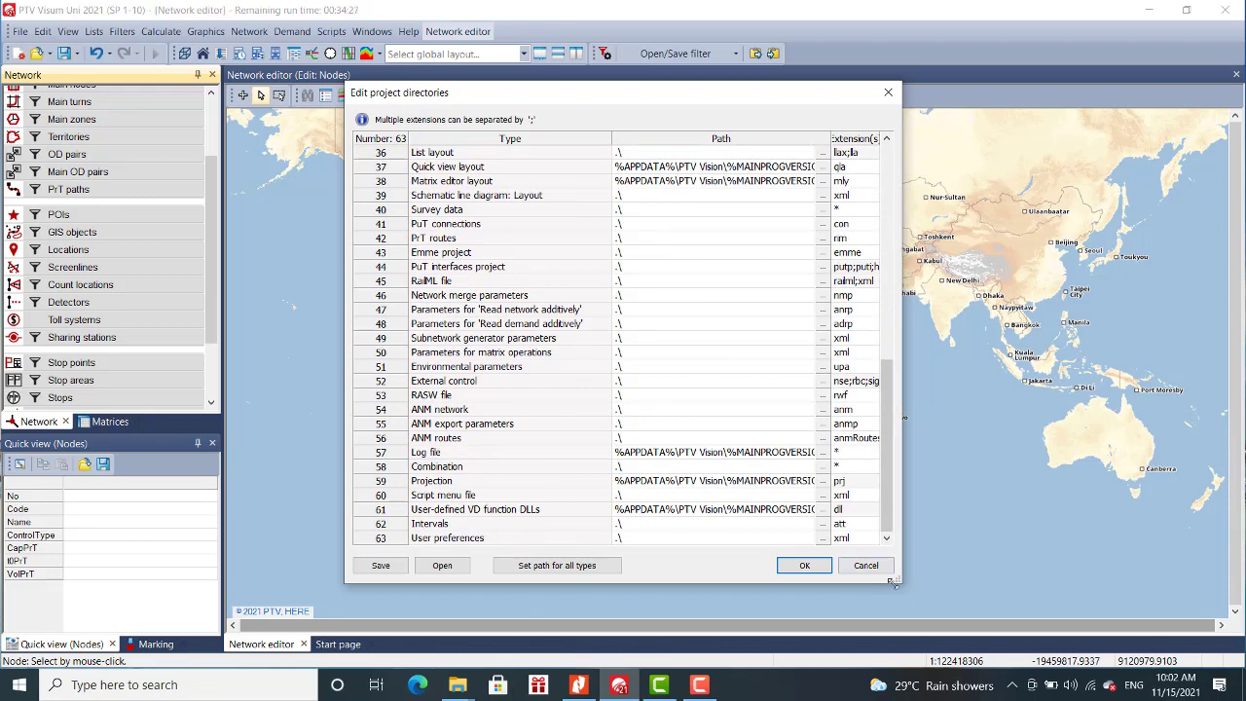
left_click_drag(897, 585, 1150, 592)
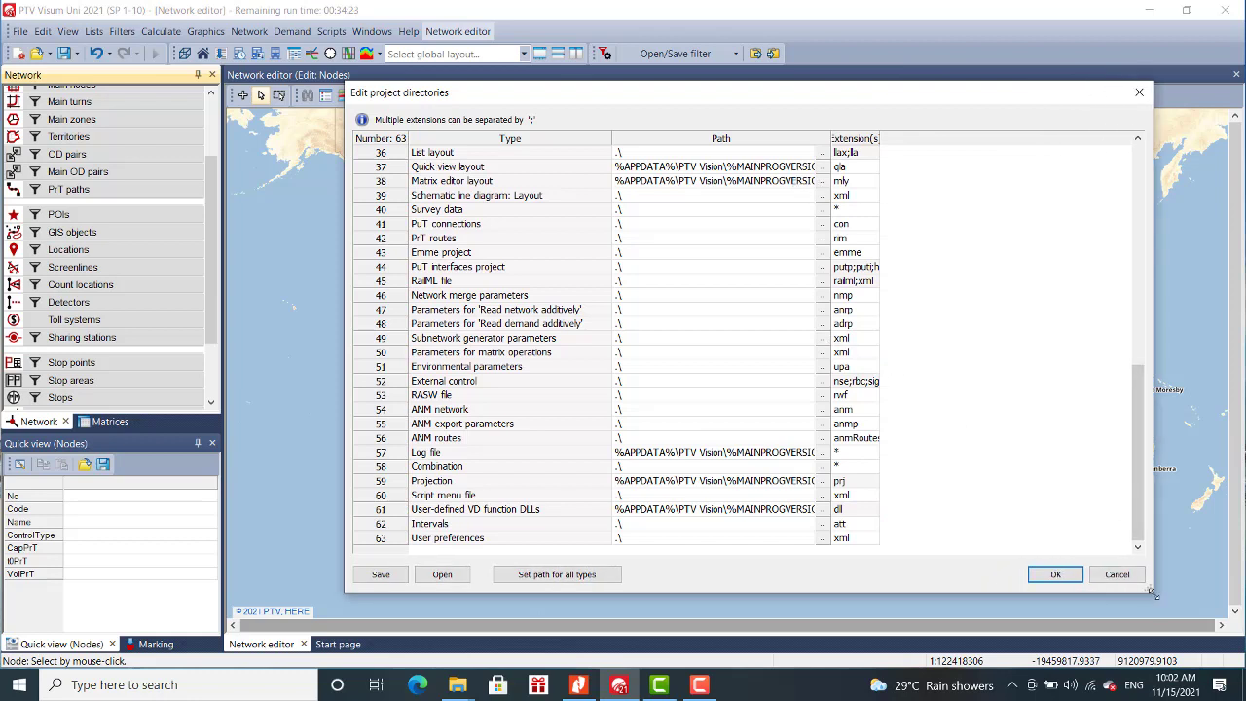
left_click_drag(1132, 589, 940, 582)
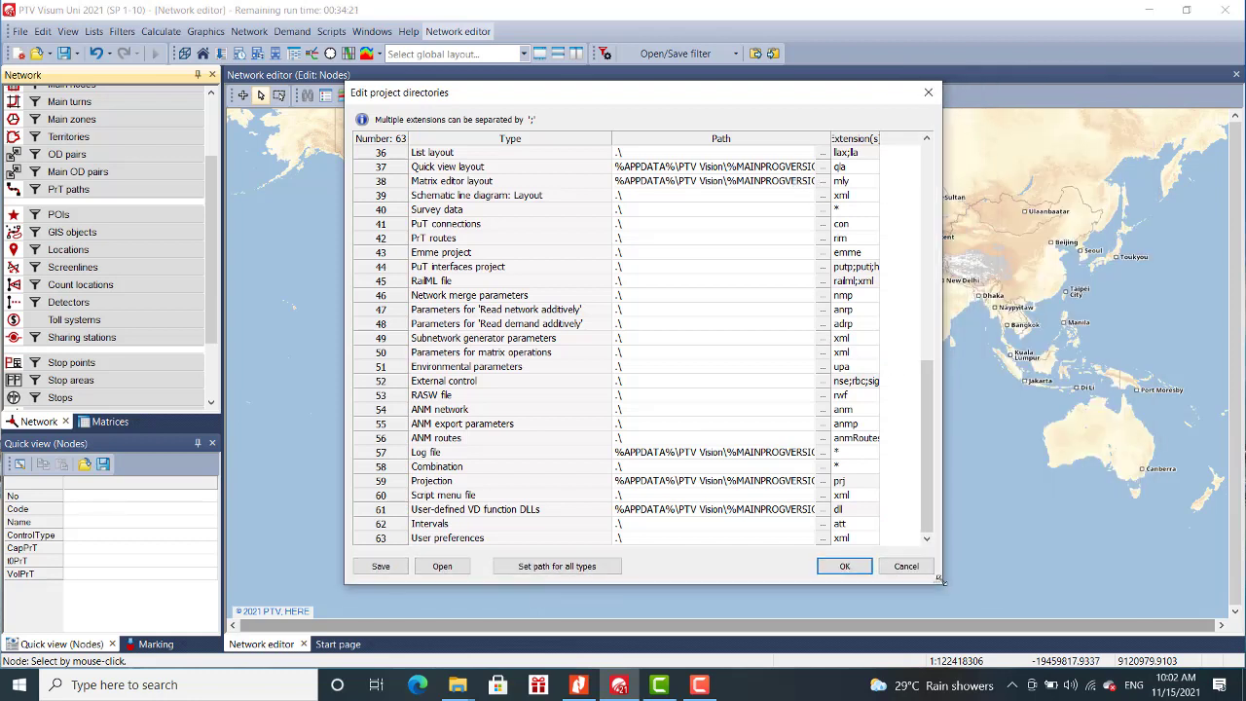
Switch to File Explorer and copy the full path of the Version_4 Zone folder.
left_click(458, 684)
left_click(481, 629)
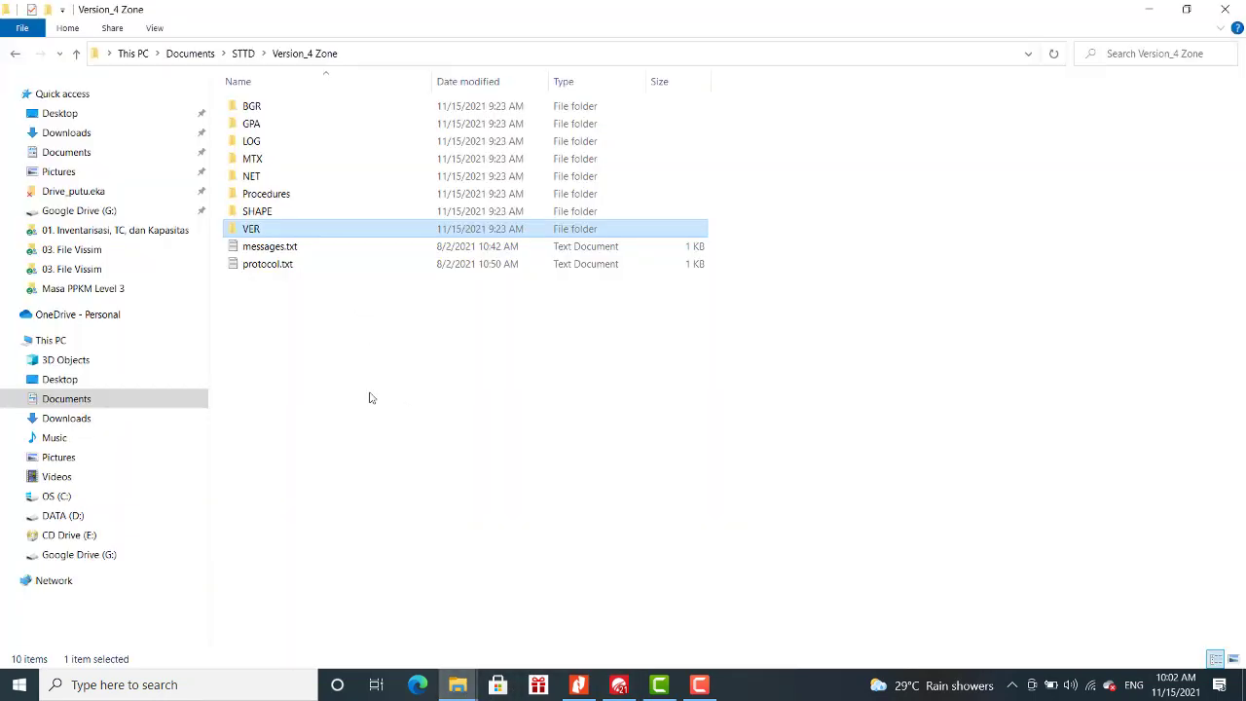
left_click(258, 107)
left_click(356, 54)
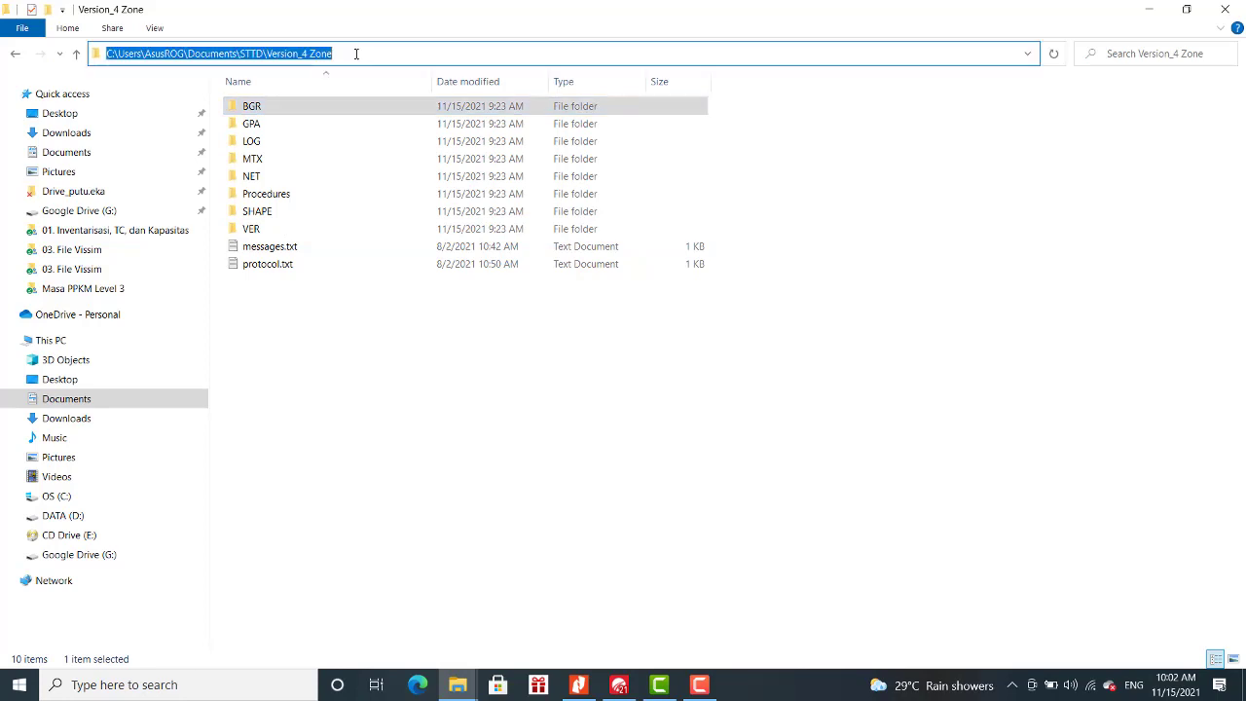
right_click(274, 55)
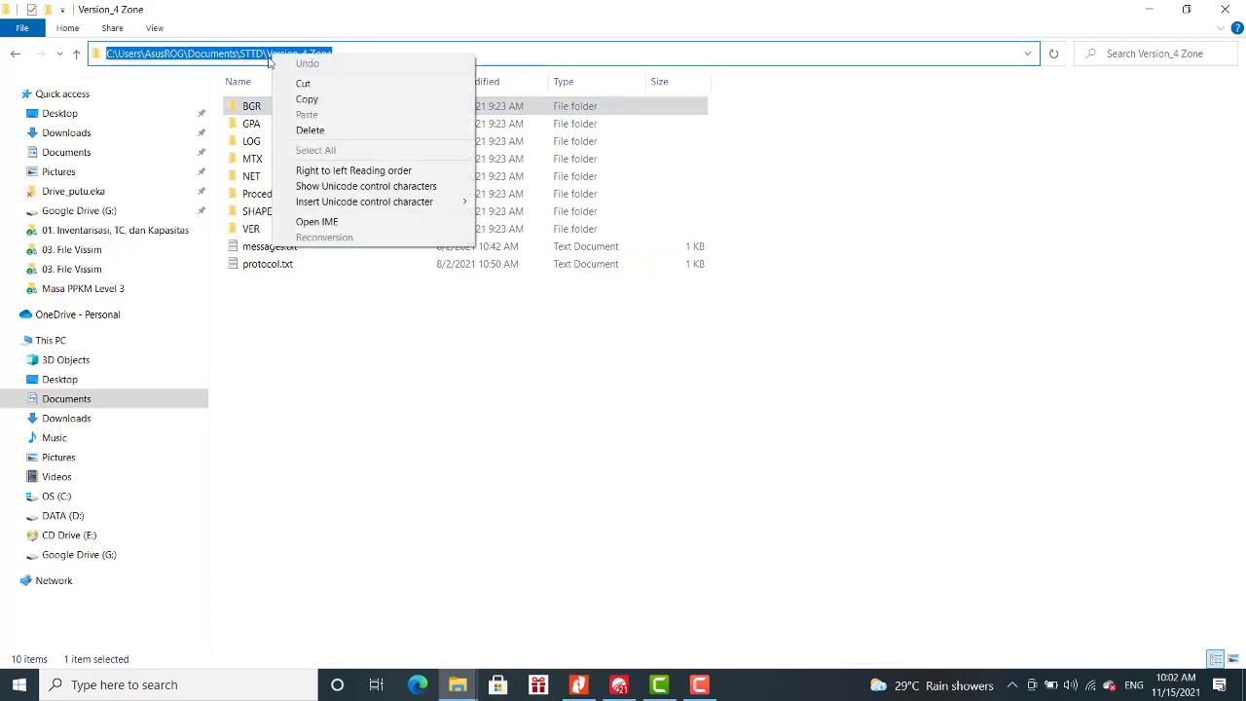
left_click(300, 101)
right_click(298, 55)
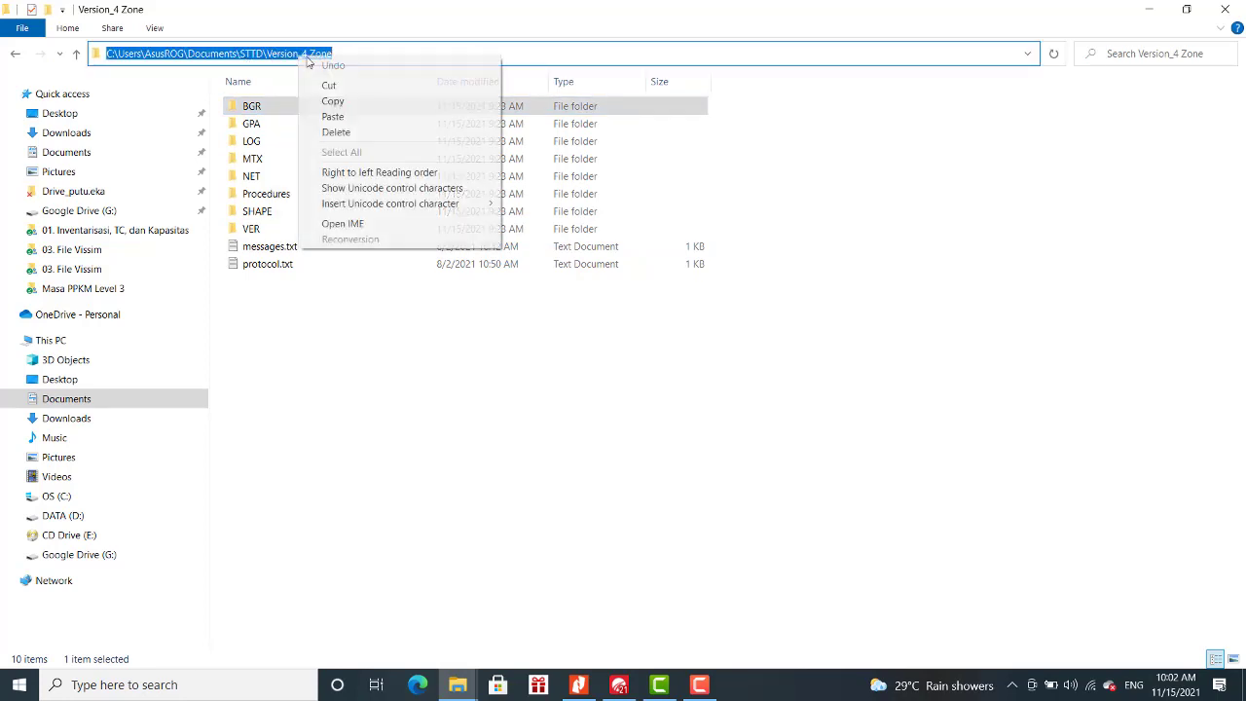
left_click(321, 103)
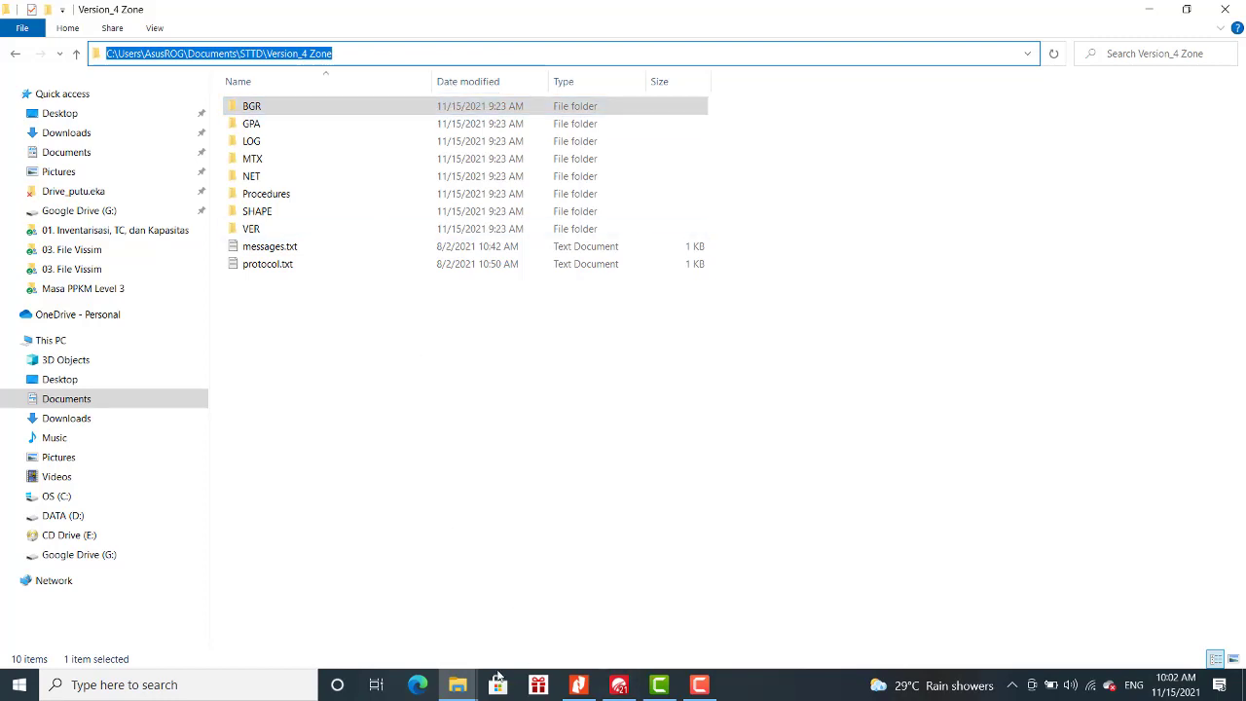
Switch back to PTV Visum and paste the copied Version_4 Zone path into the path cells of all project directory types.
left_click(629, 686)
left_click(679, 154)
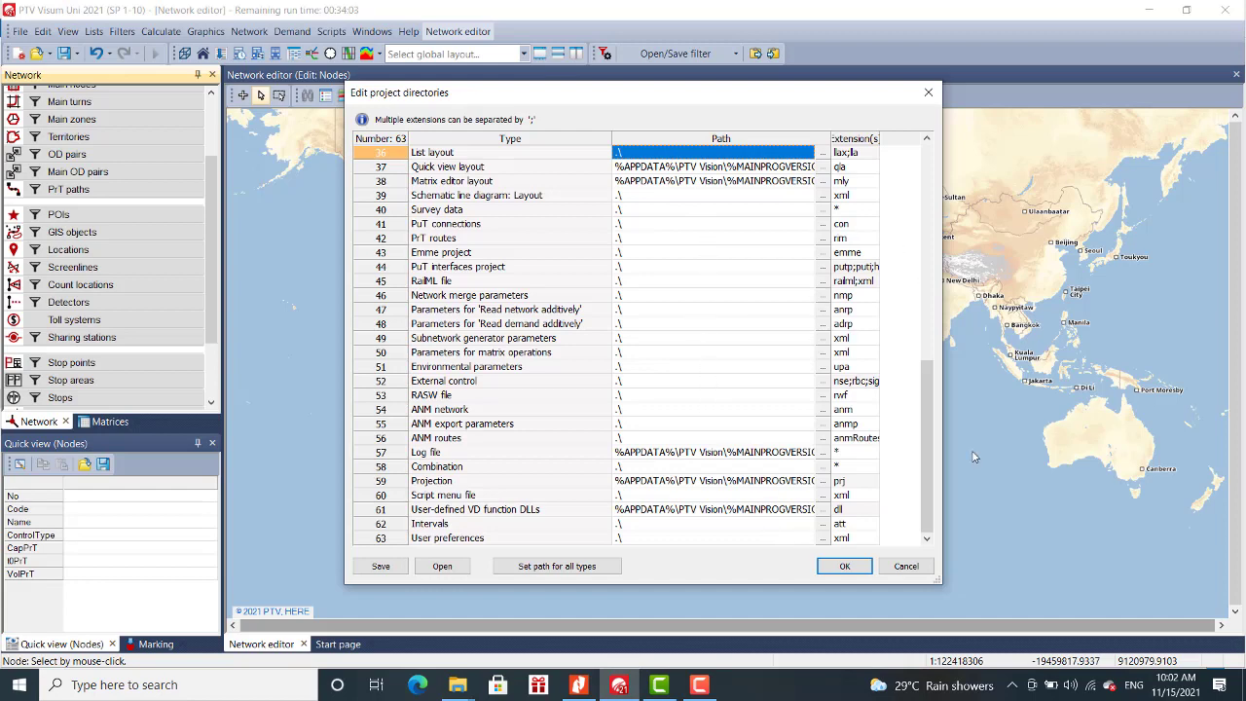
left_click_drag(929, 413, 917, 163)
left_click(746, 153)
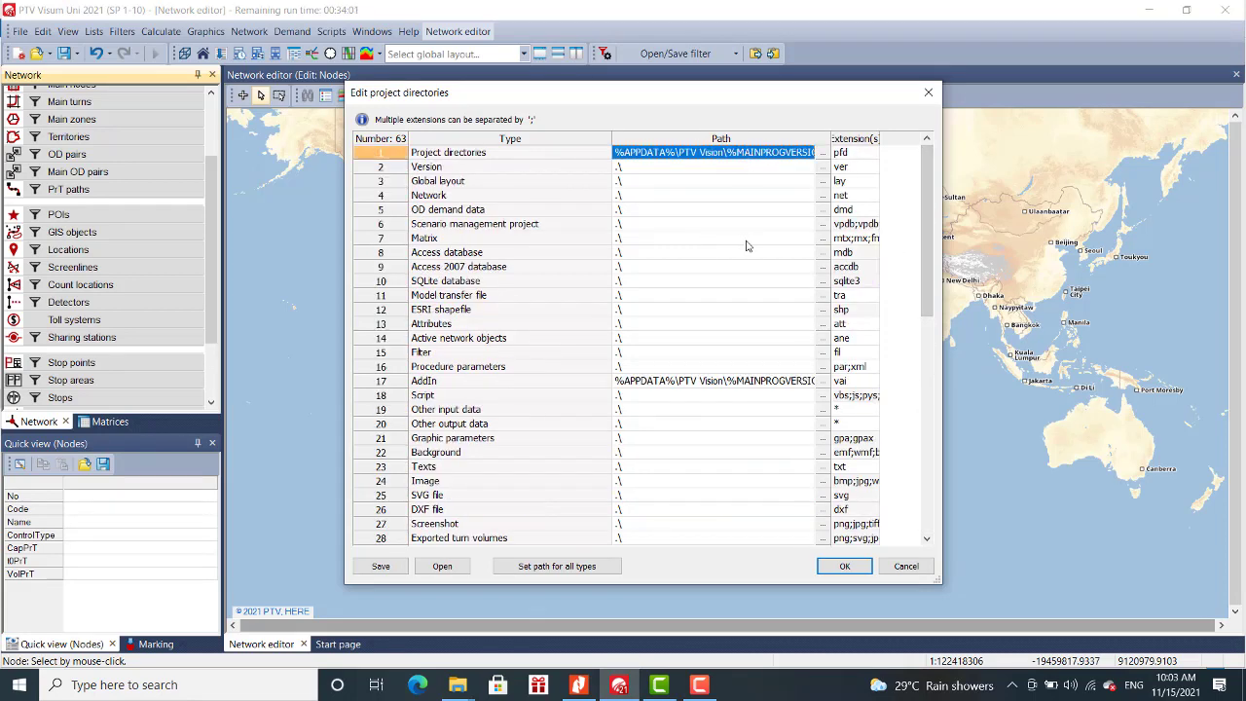
scroll(747, 246, "down", 12)
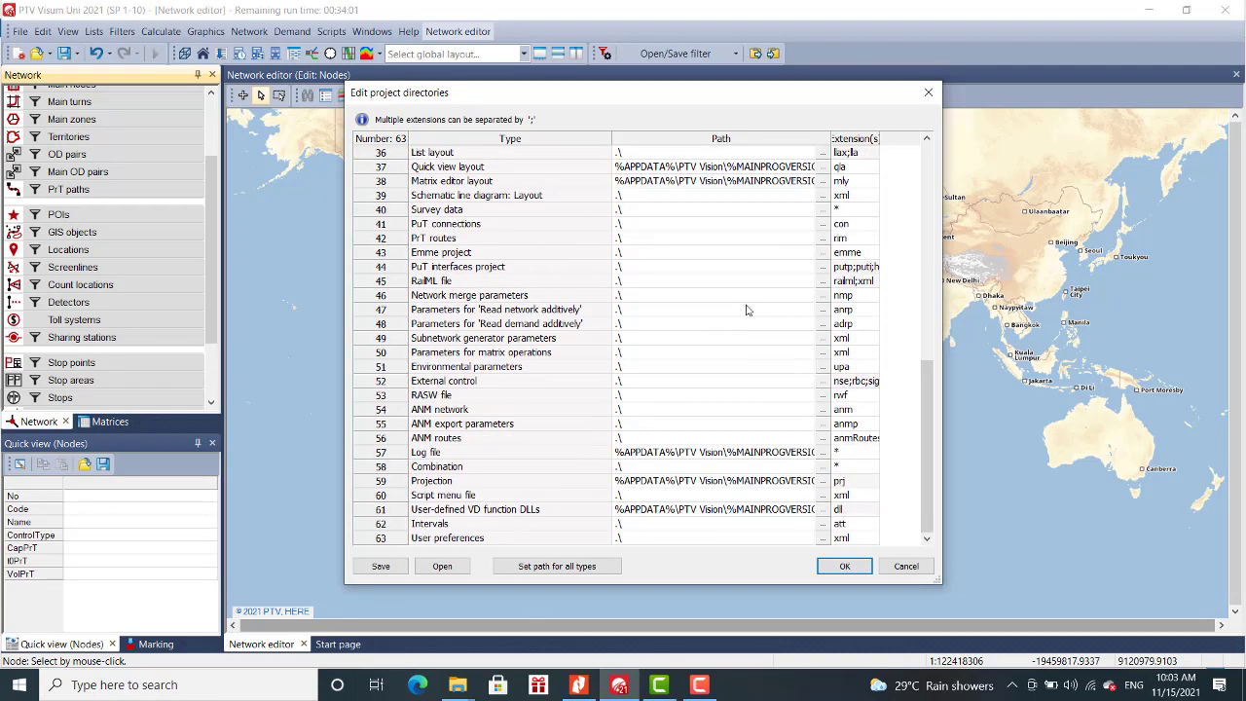
left_click(722, 541, "shift")
right_click(717, 156)
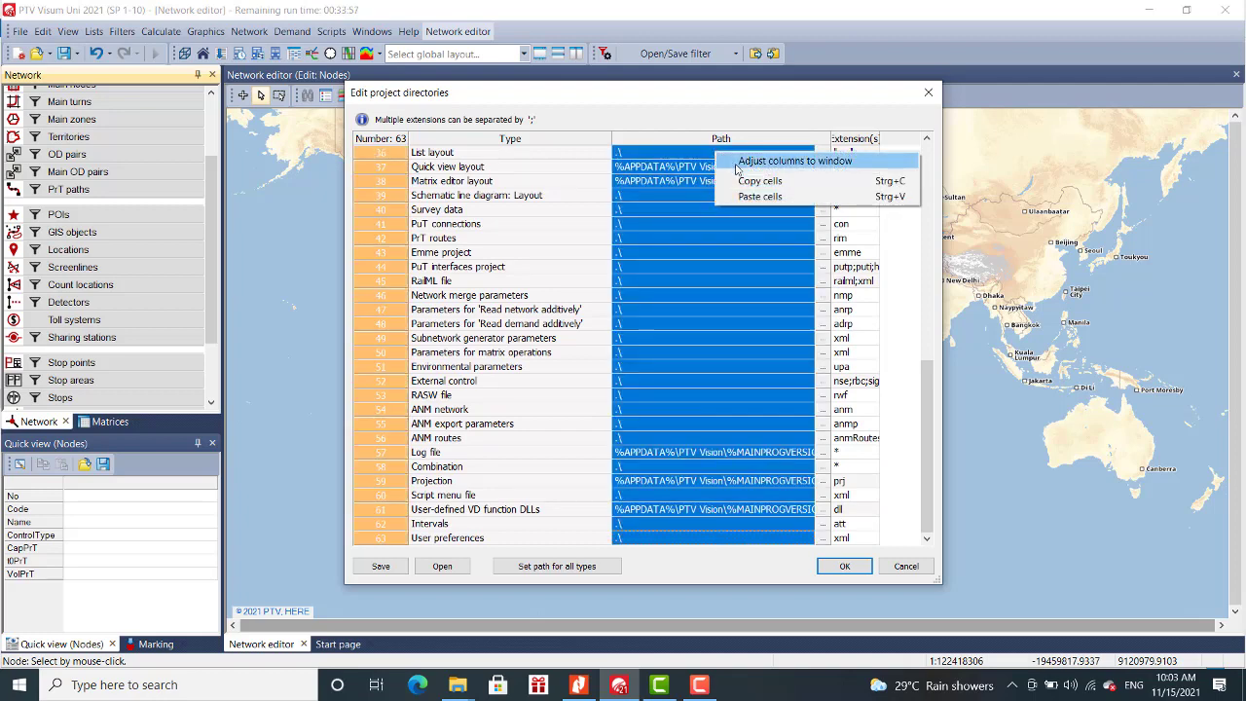
left_click(749, 195)
scroll(730, 258, "up", 12)
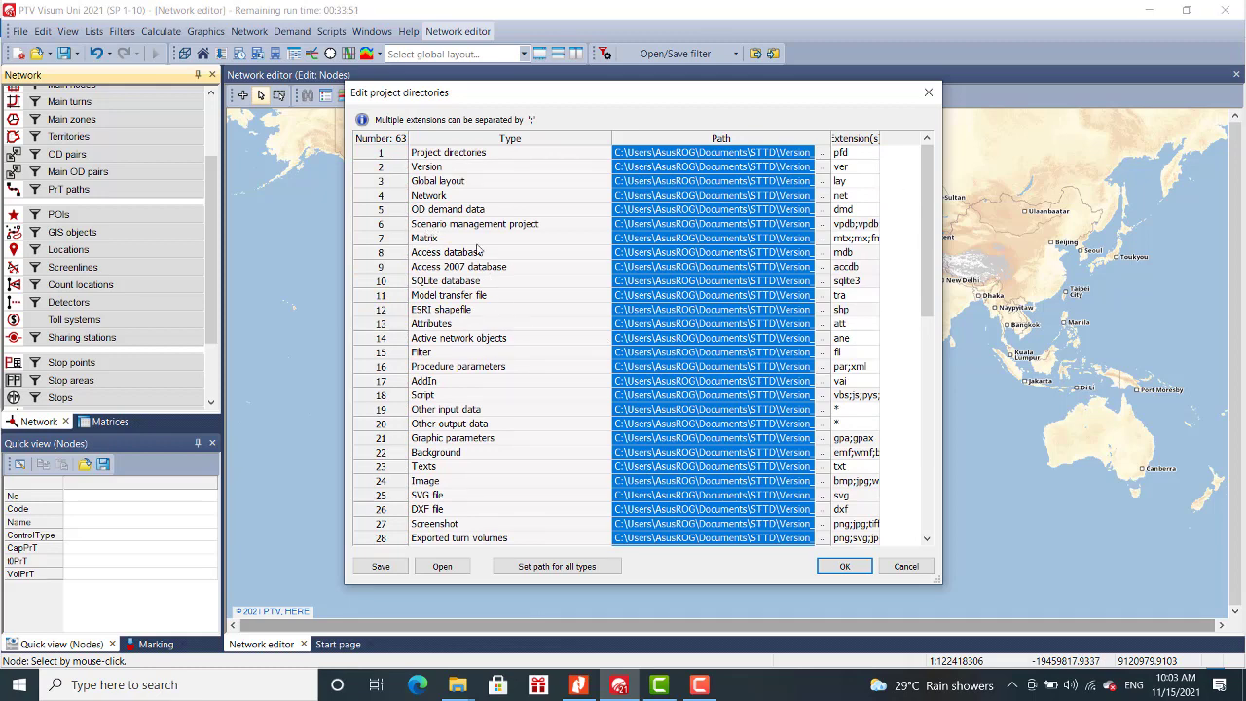
Switch to File Explorer, review the subfolders of Version_4 Zone from LOG through VER, and return to PTV Visum.
left_click(460, 168)
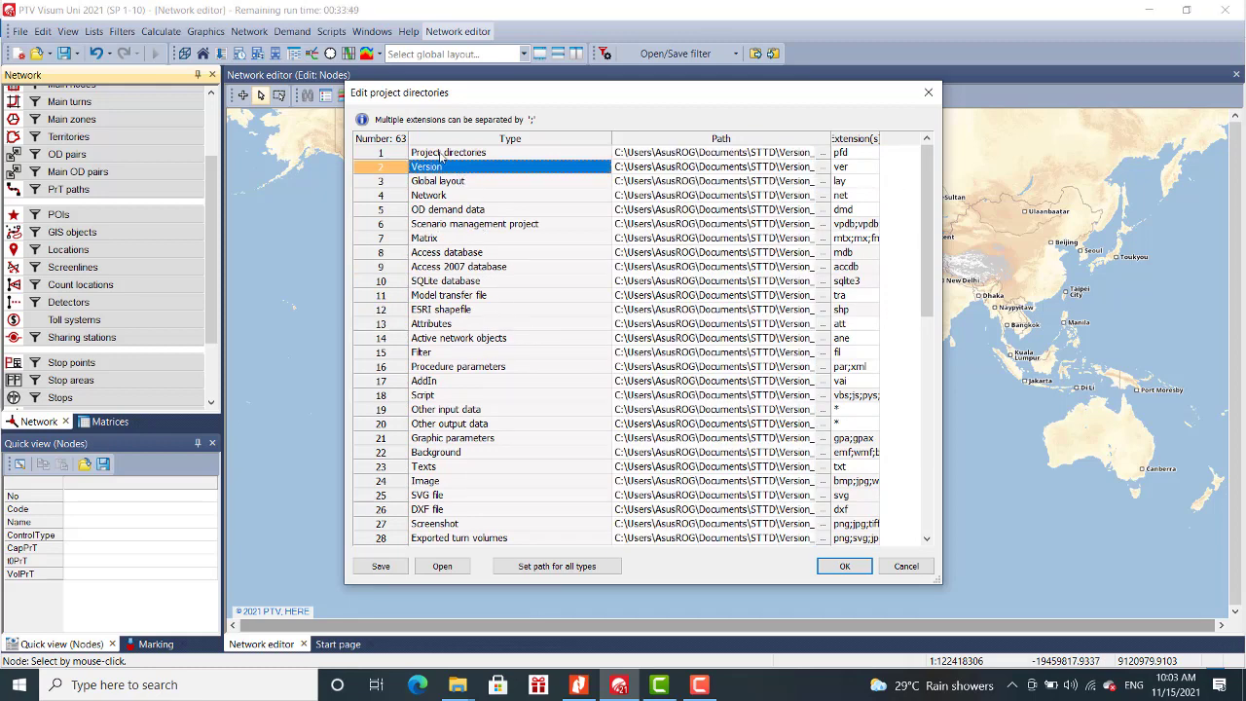
left_click(441, 154)
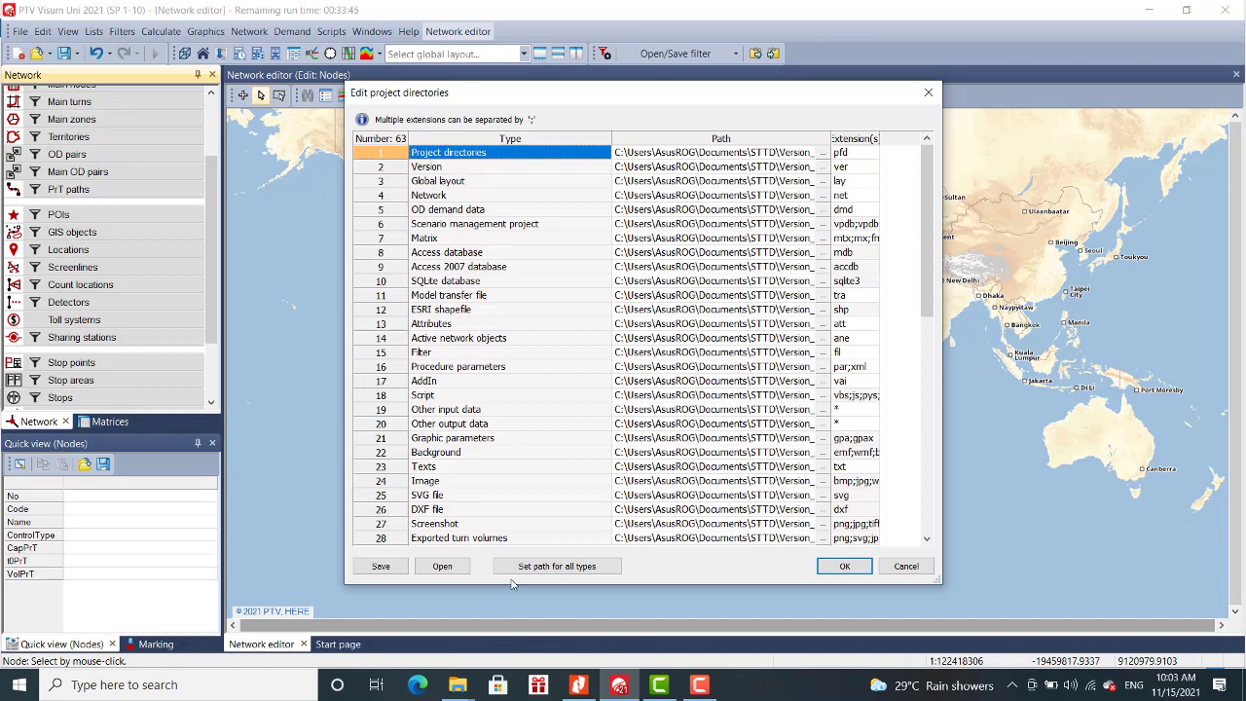
mouse_move(458, 684)
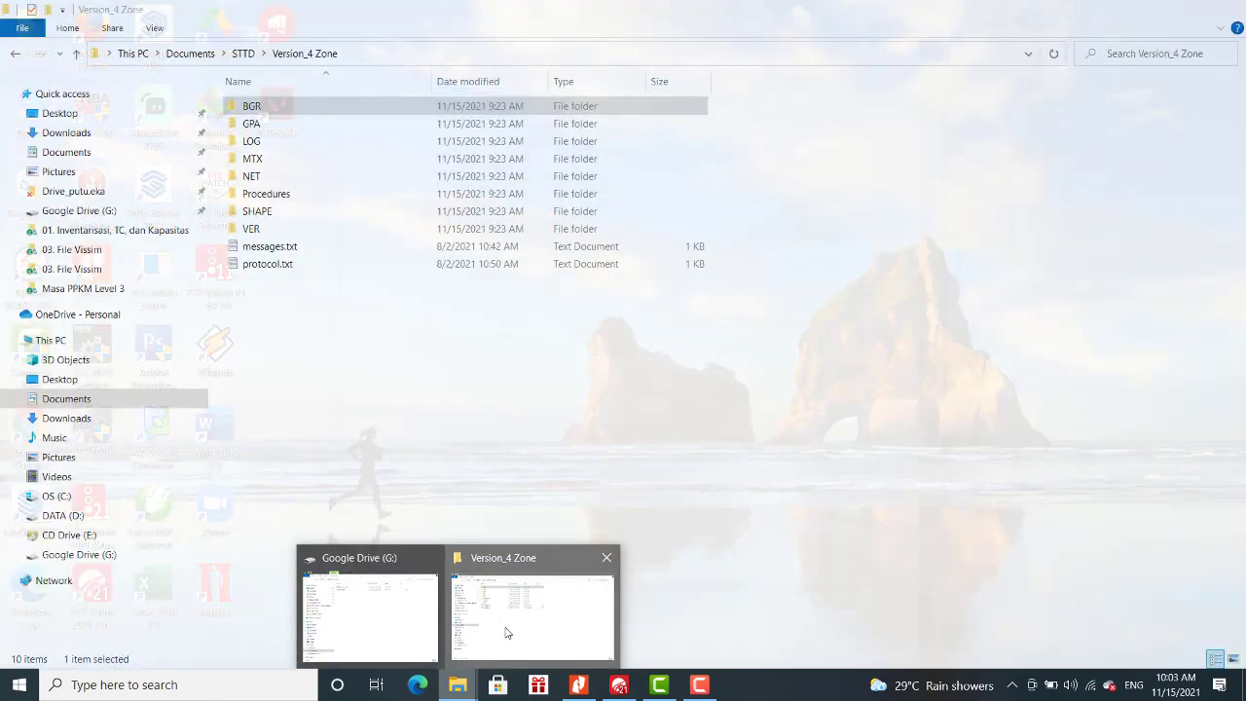
left_click(506, 633)
left_click(259, 141)
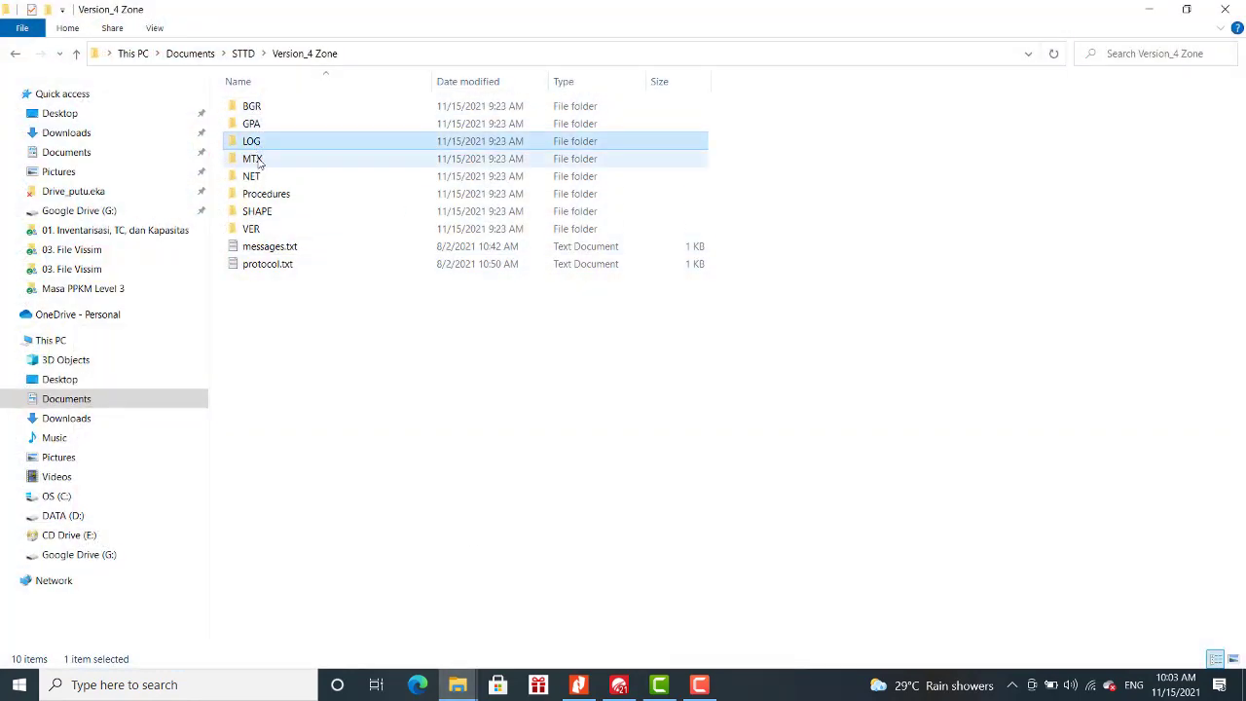
left_click(259, 160)
left_click(257, 177)
left_click(257, 195)
left_click(256, 212)
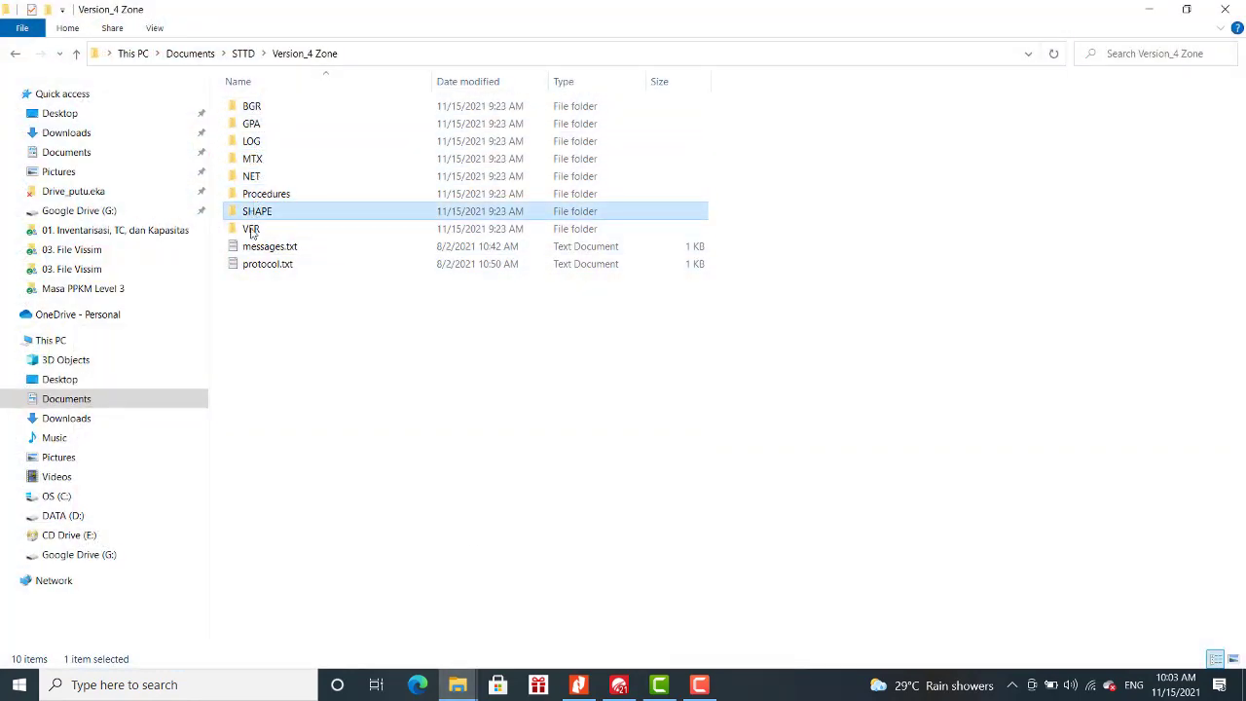
left_click(251, 230)
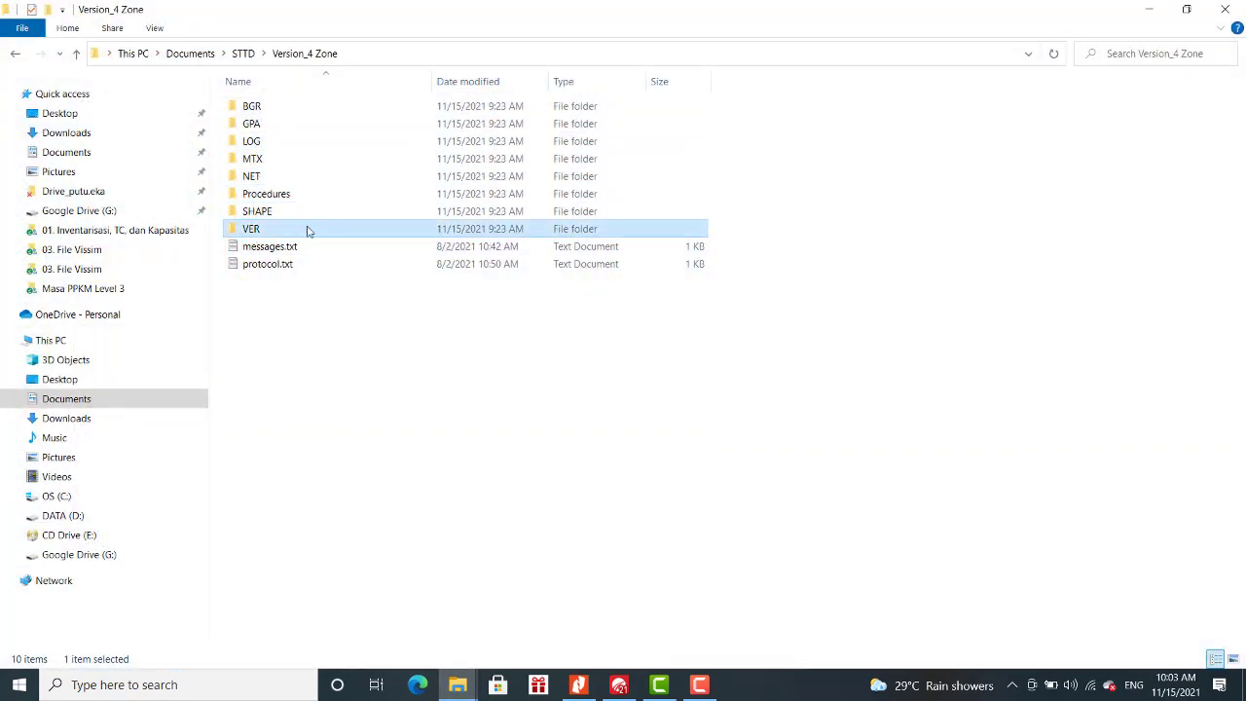
left_click(1147, 14)
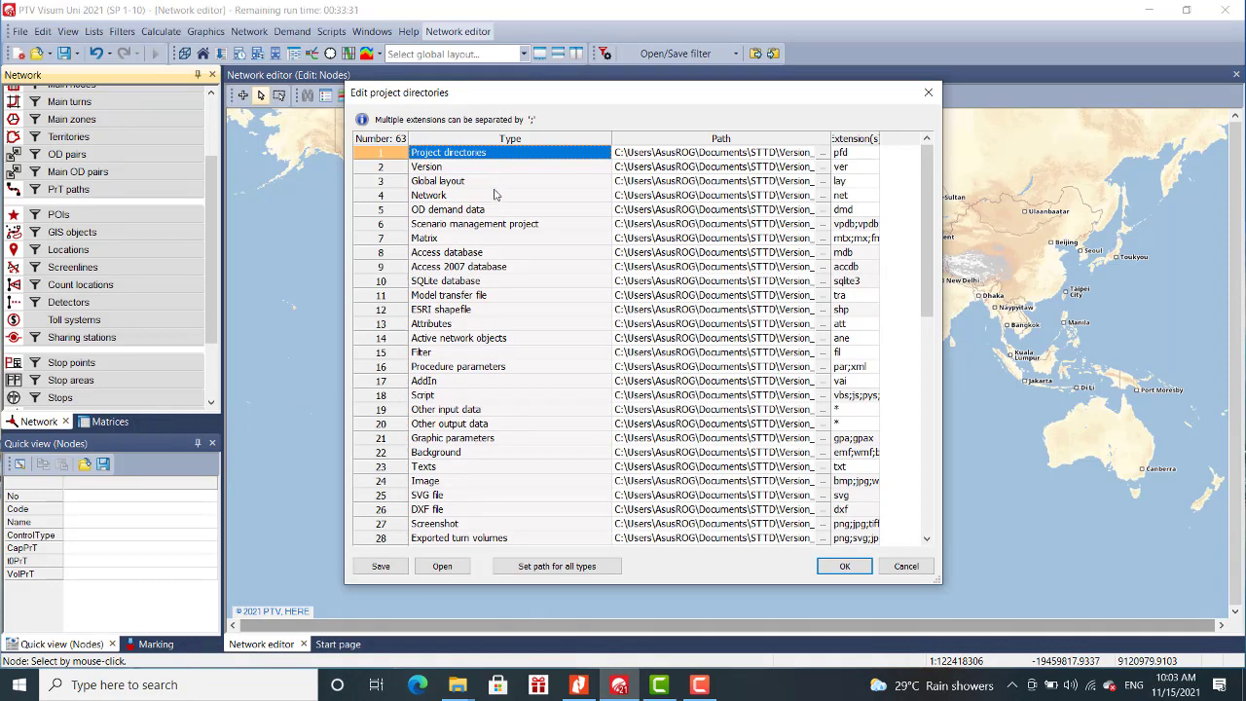
Look through the project directory types and sort the list alphabetically by type.
scroll(496, 261, "down", 1)
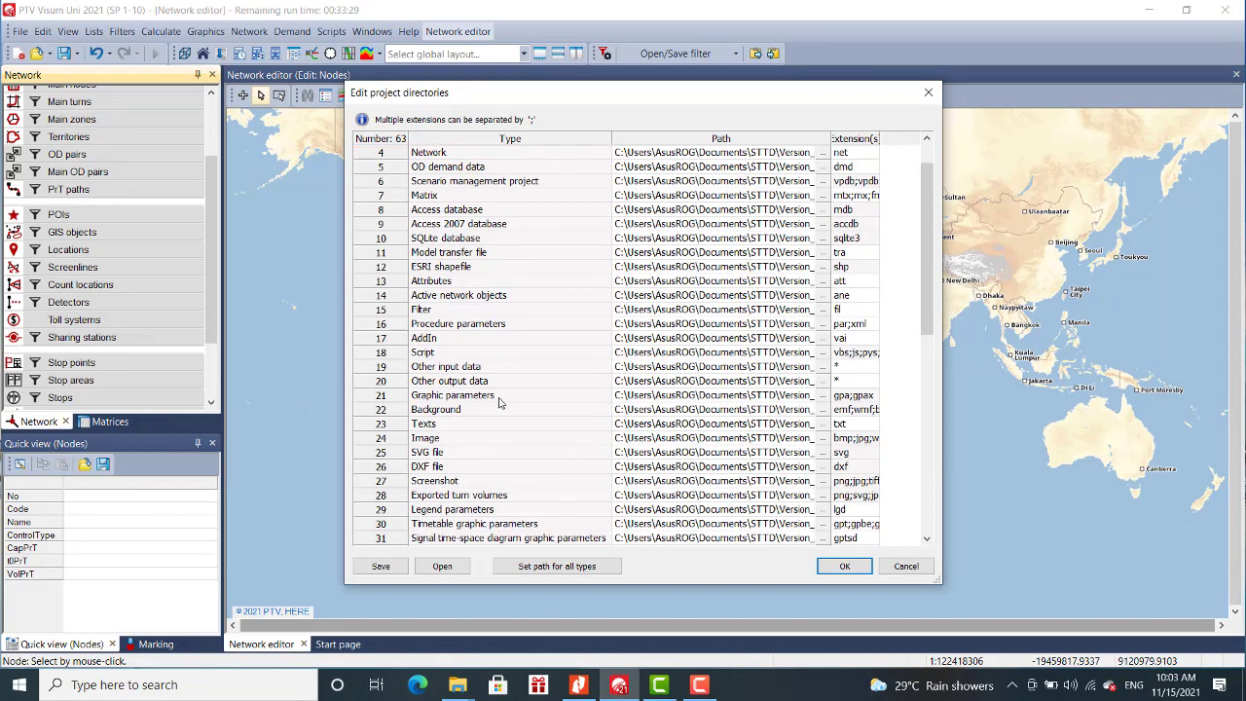
left_click(452, 483)
scroll(590, 180, "up", 1)
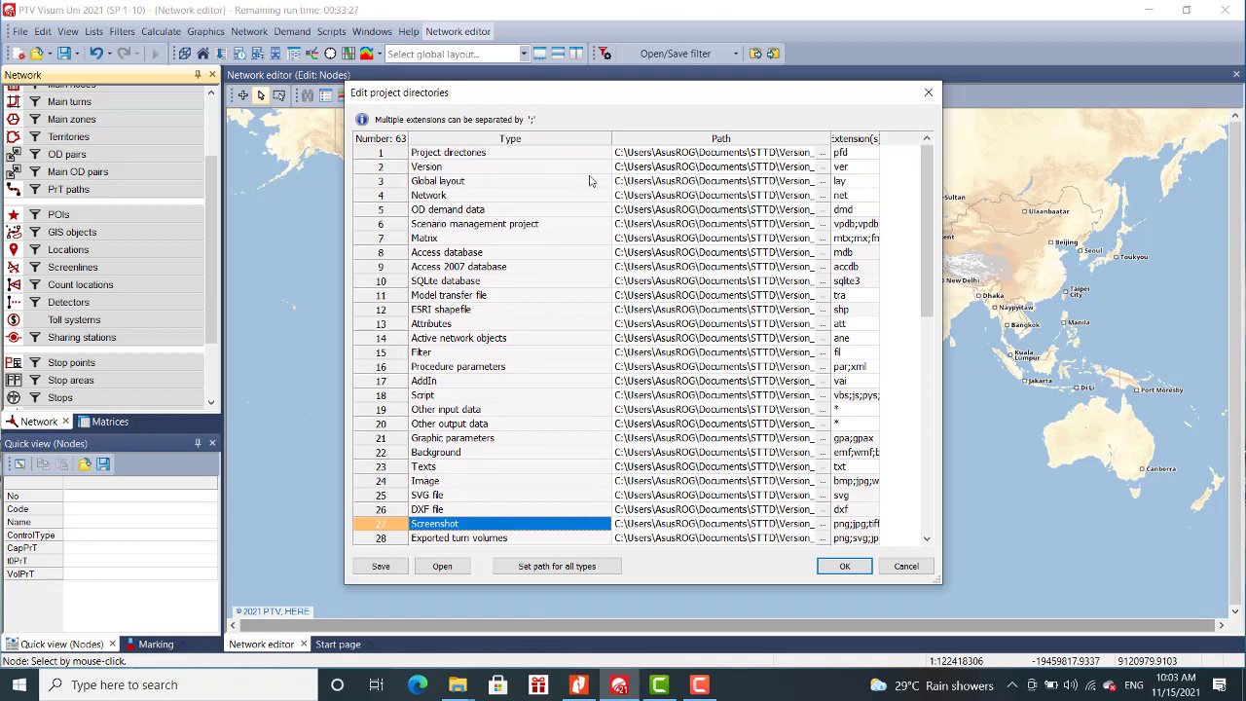
left_click(538, 140)
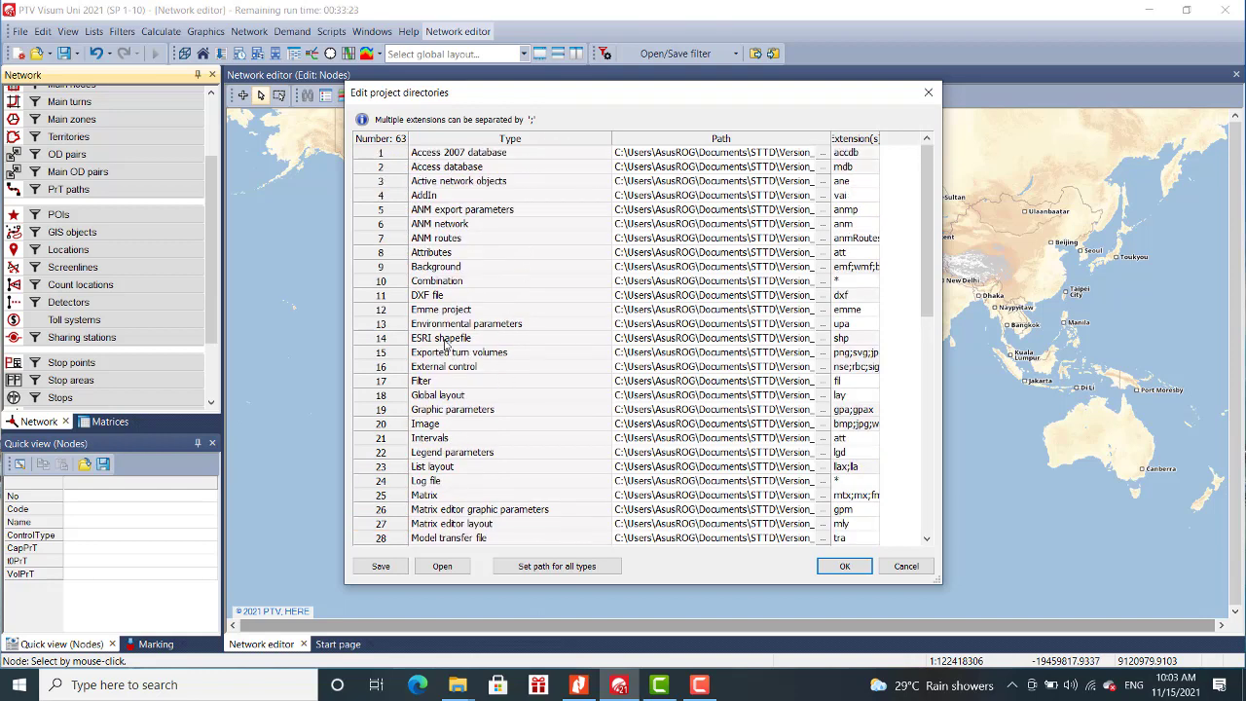
Set the ESRI shapefile directory to the SHAPE subfolder of Version_4 Zone.
left_click(443, 340)
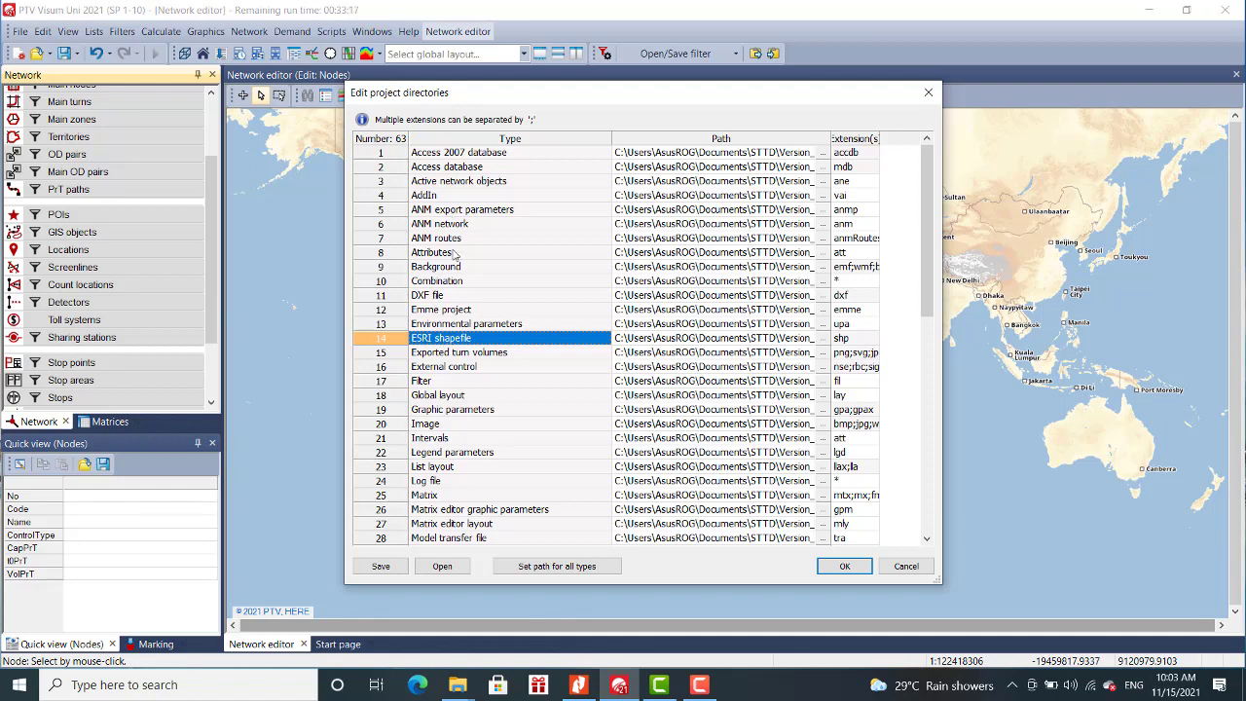
left_click(823, 338)
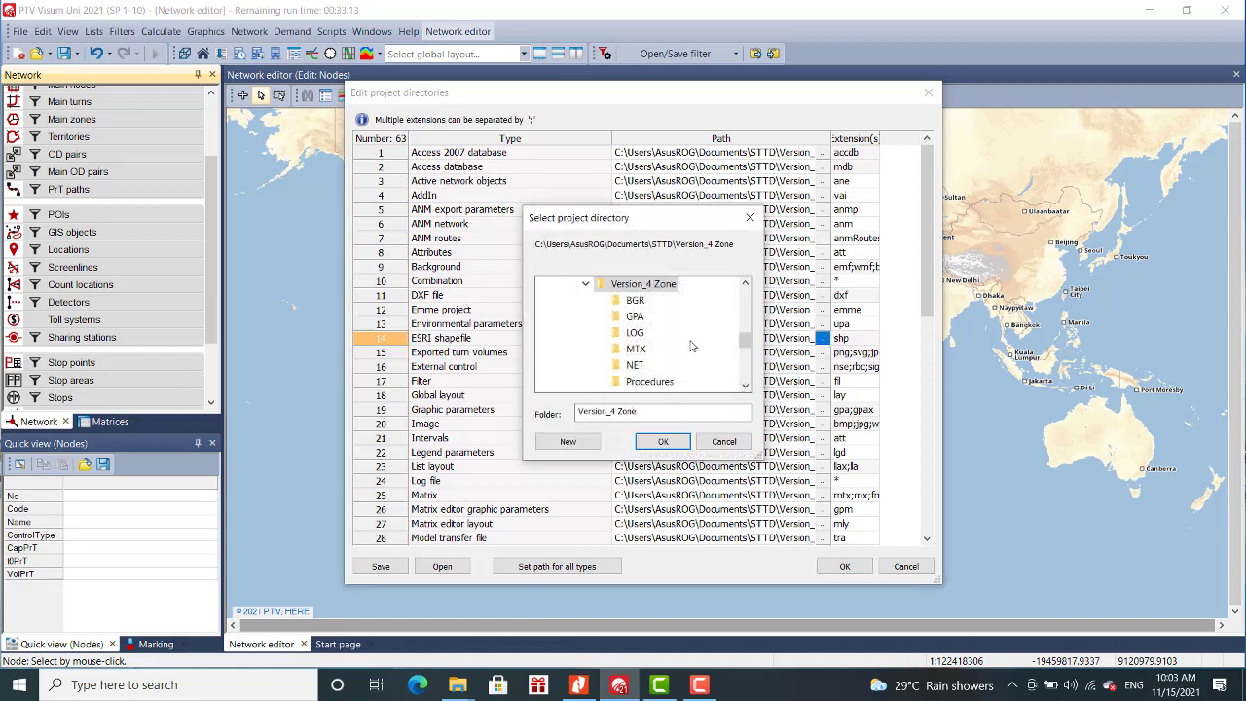
scroll(685, 345, "down", 1)
left_click(641, 348)
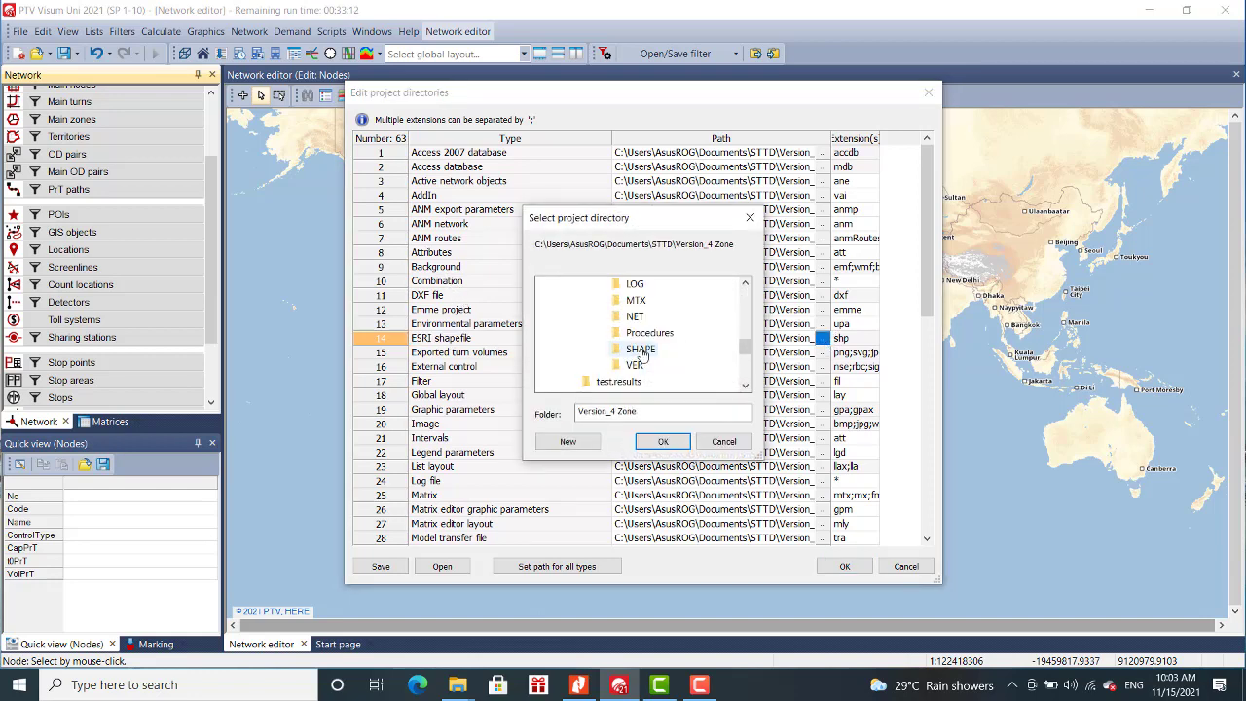
left_click(662, 443)
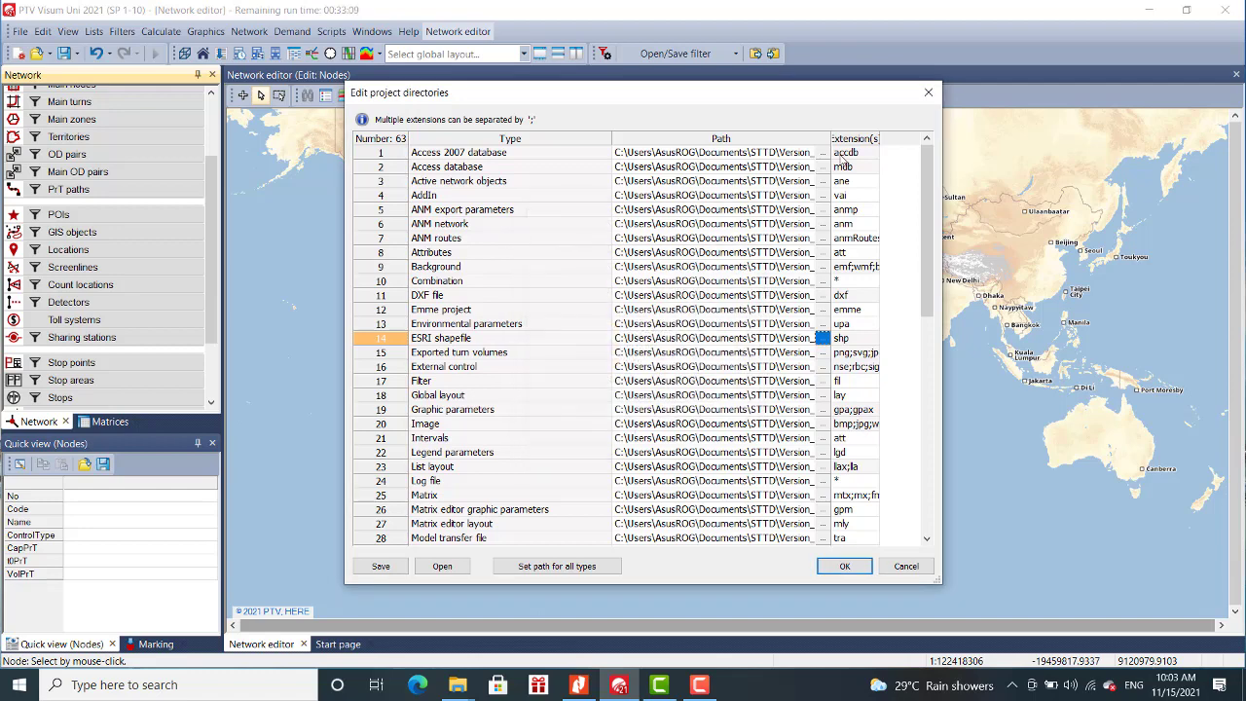
Enlarge the project directories dialog and widen the path column so the full folder paths fit.
left_click_drag(829, 139, 894, 141)
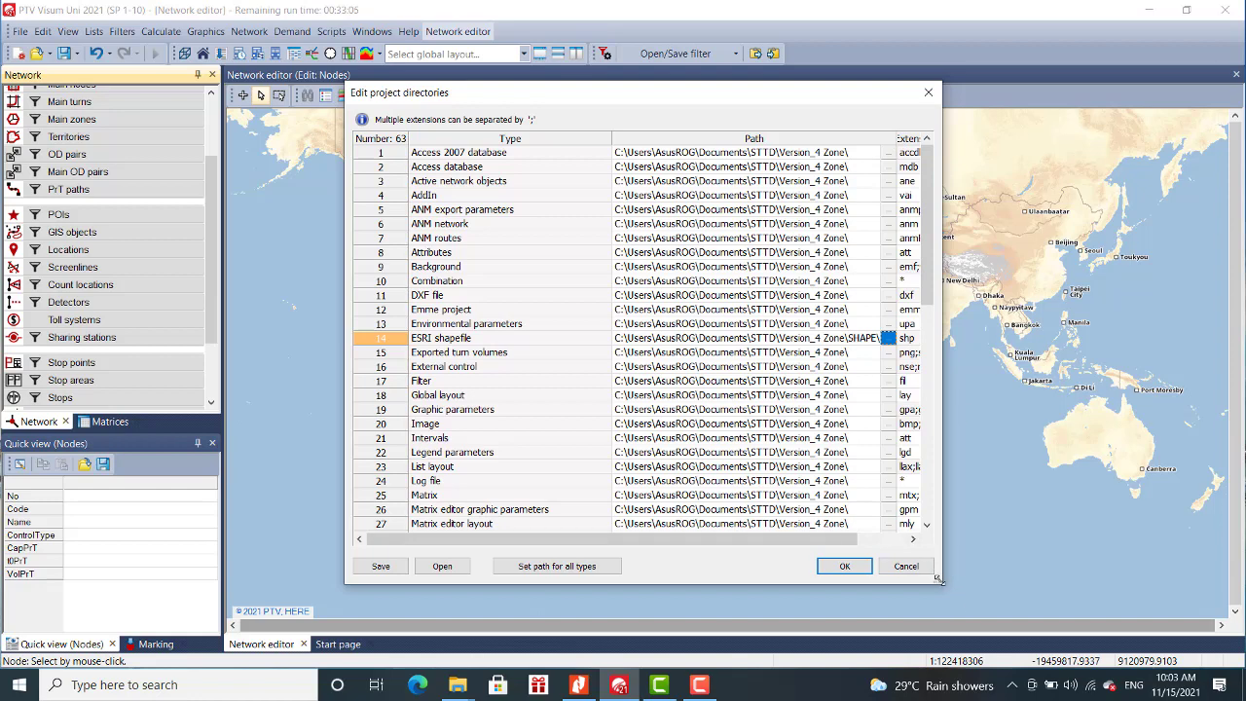
left_click_drag(939, 580, 1182, 622)
left_click_drag(896, 136, 1097, 143)
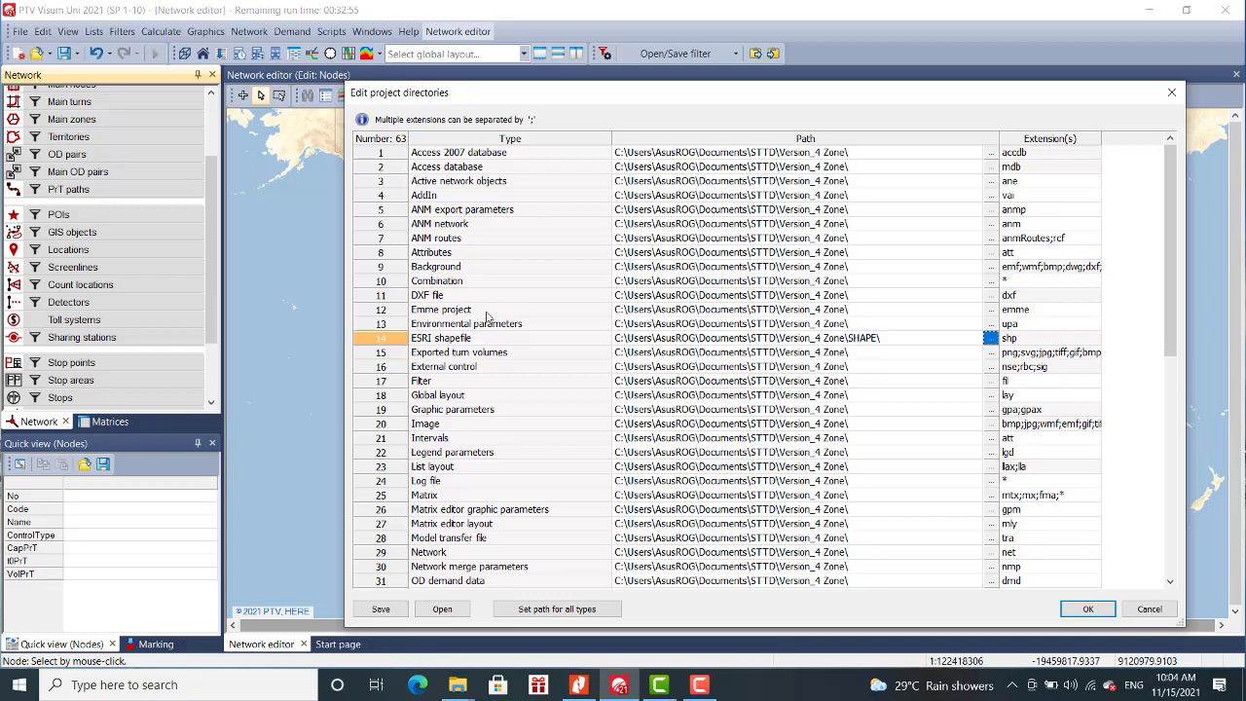
Set the Background directory to the BGR subfolder and the Image directory to the GPA subfolder of Version_4 Zone.
left_click(442, 269)
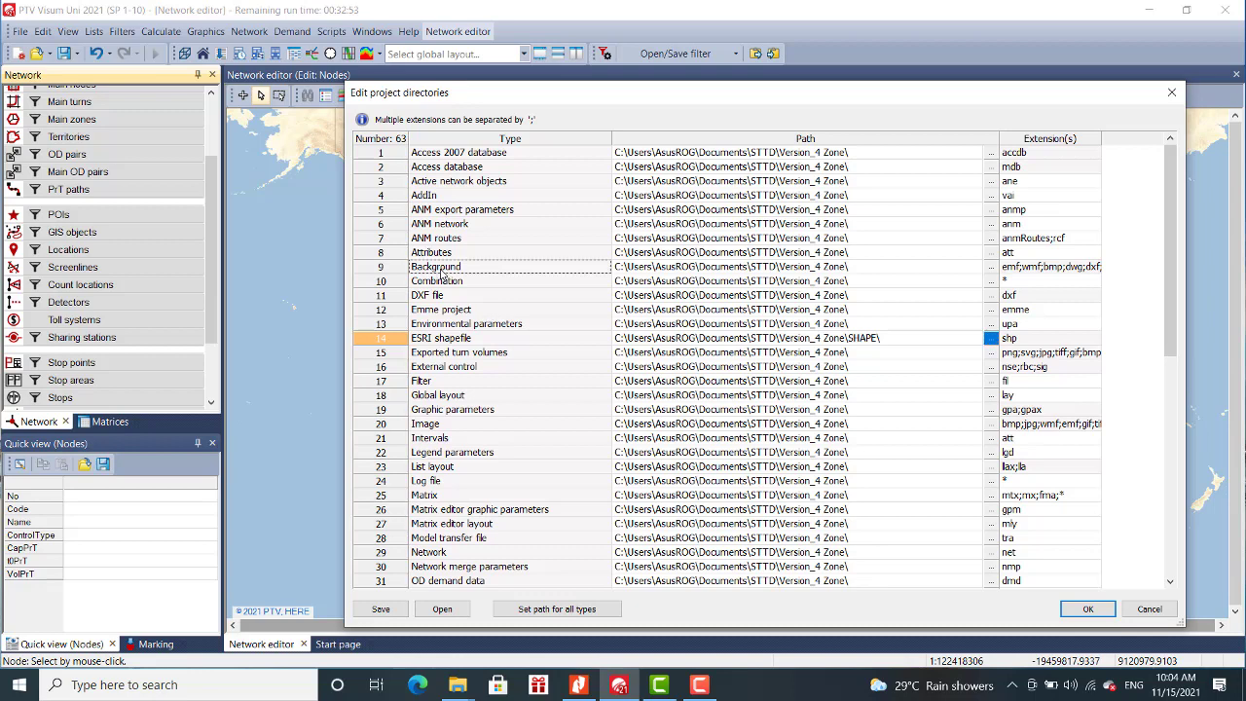
left_click(991, 269)
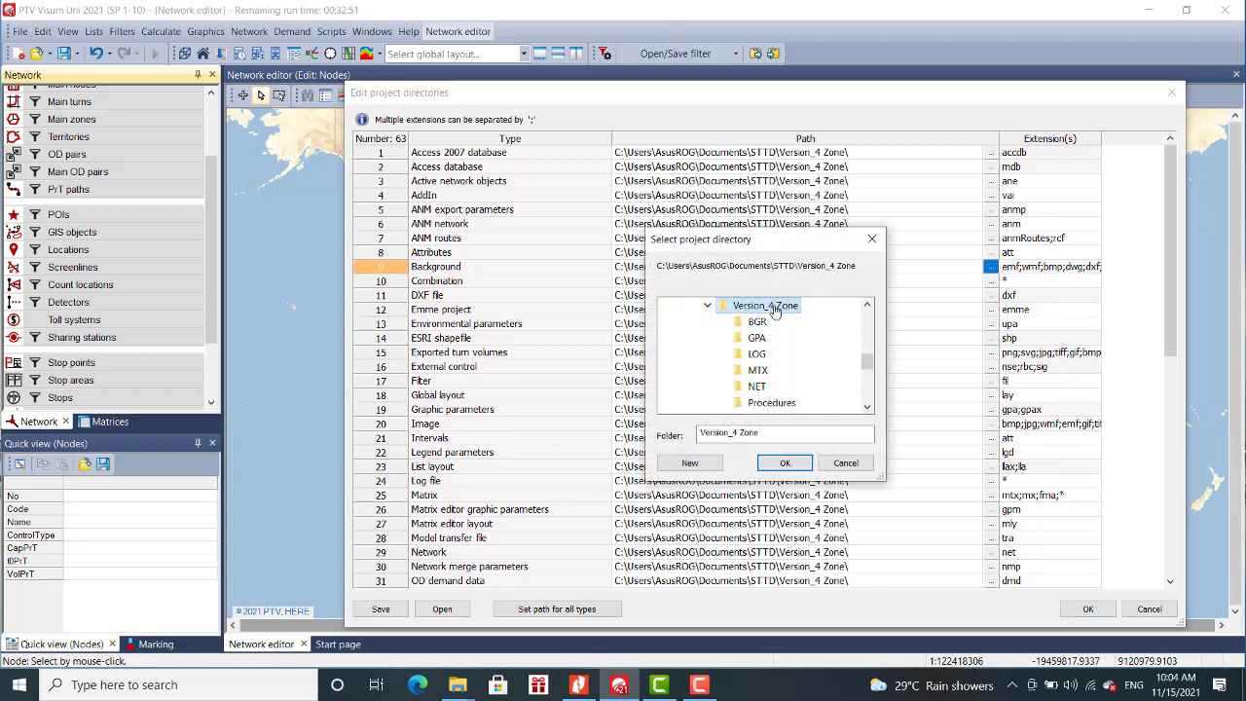
left_click(757, 321)
left_click(791, 464)
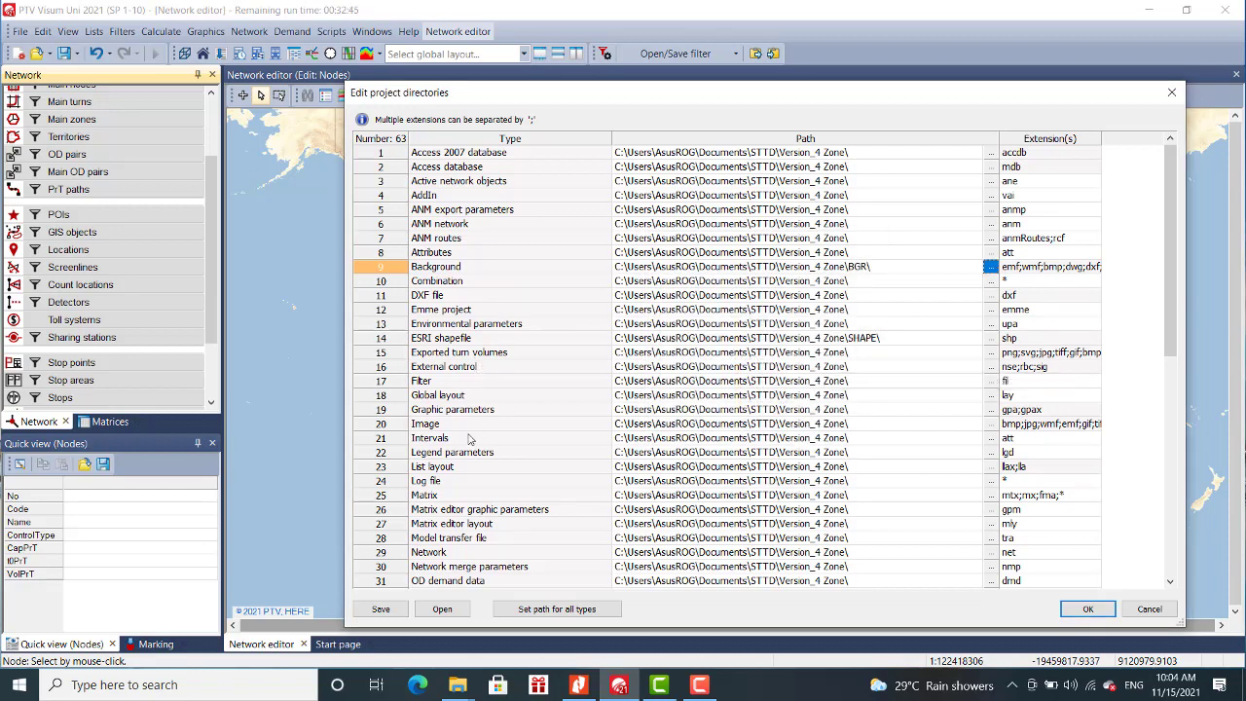
scroll(474, 448, "down", 1)
left_click(432, 378)
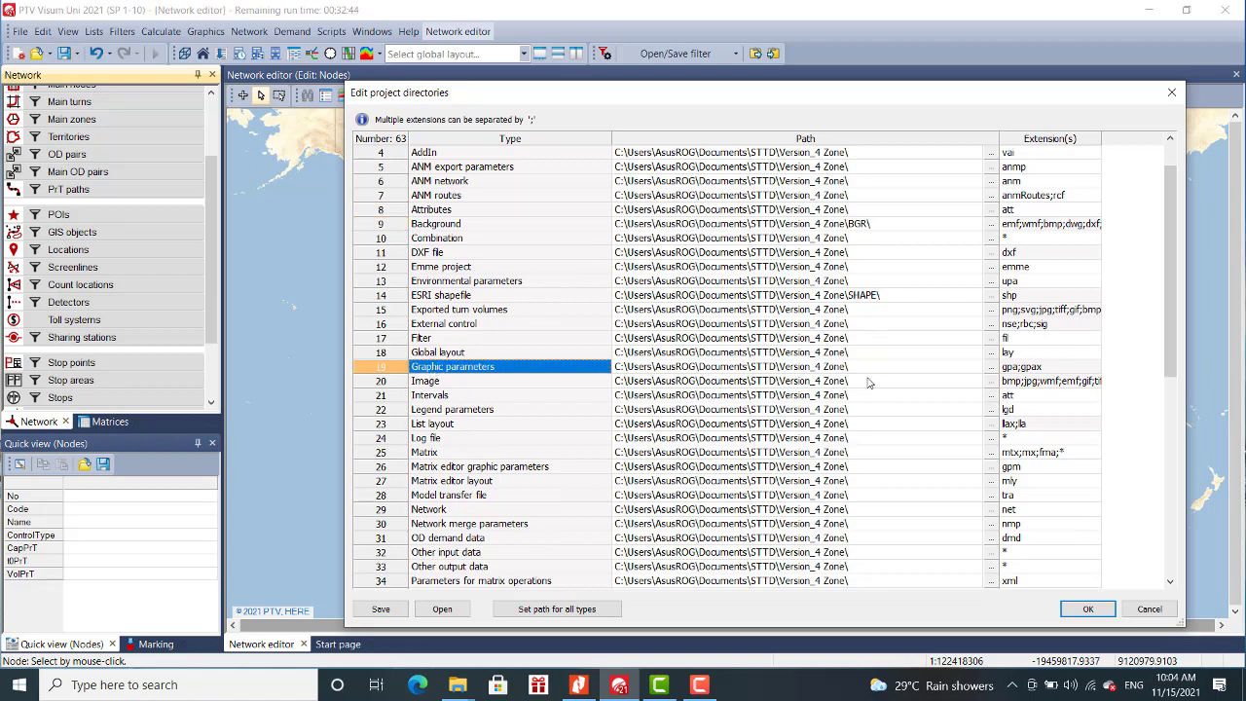
left_click(990, 381)
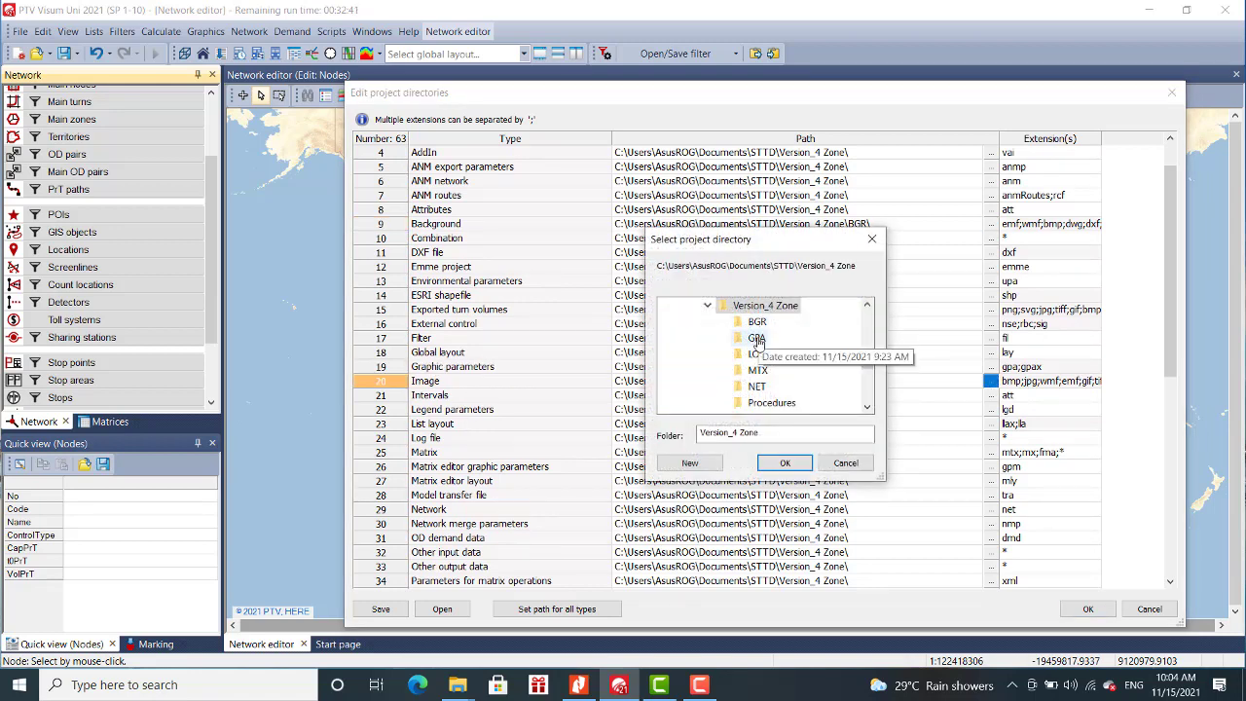
left_click(756, 338)
left_click(787, 464)
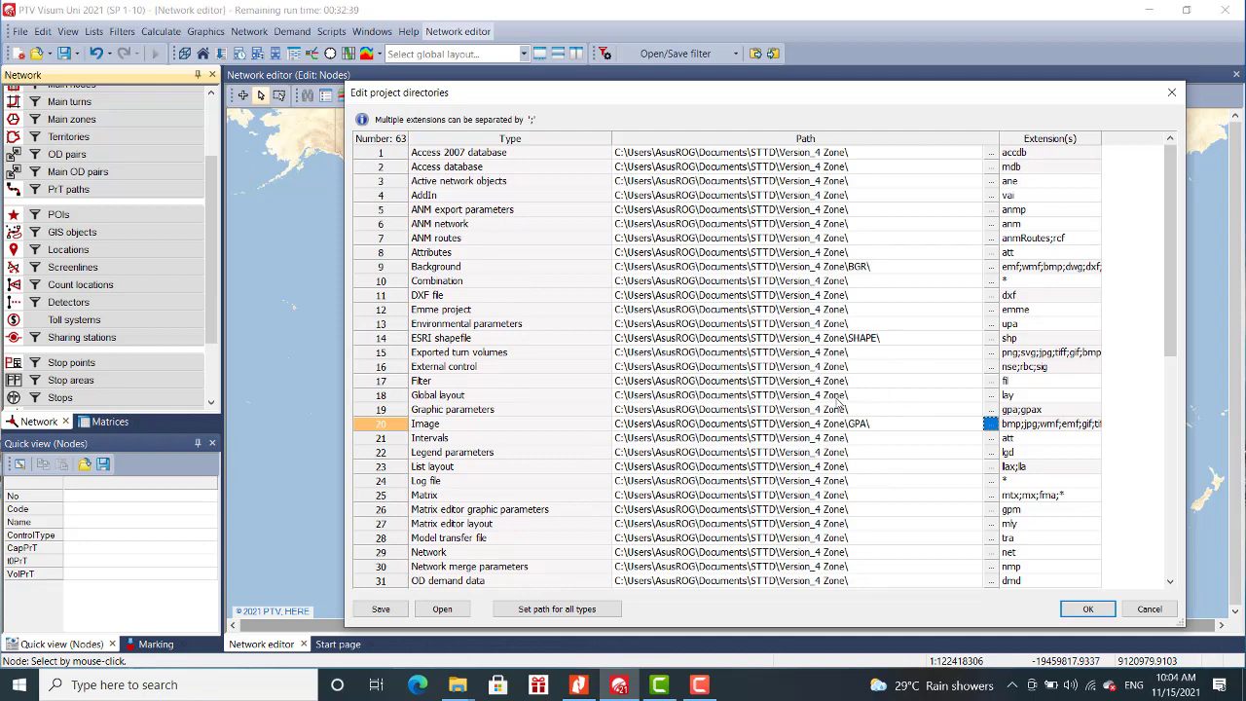
Set the Log file directory to the LOG subfolder and the Matrix directory to the MTX subfolder of Version_4 Zone.
left_click(425, 481)
left_click(991, 481)
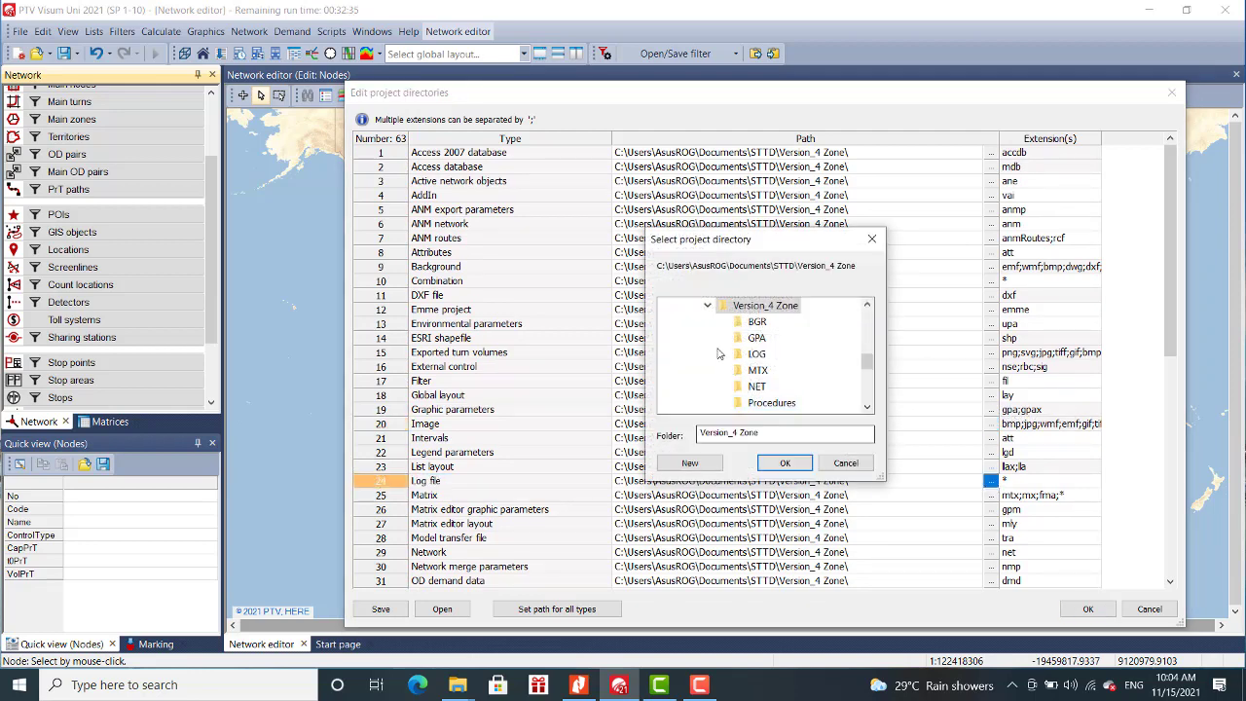
left_click(756, 354)
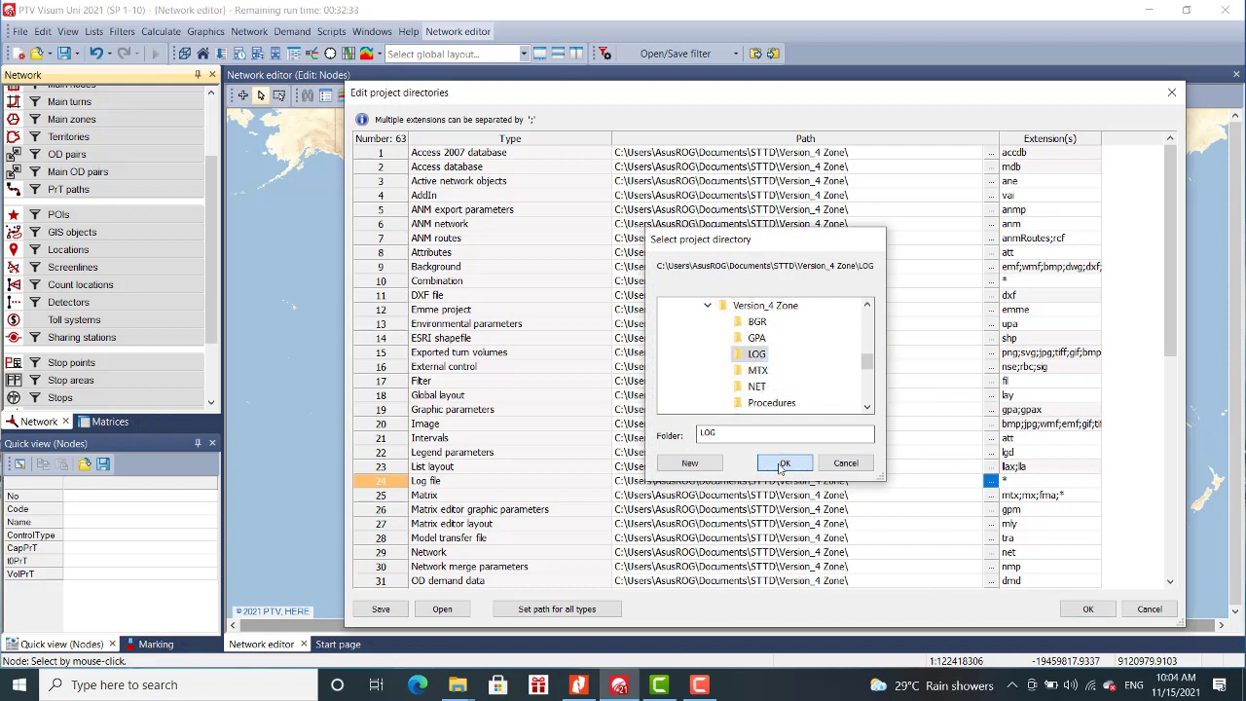
left_click(785, 463)
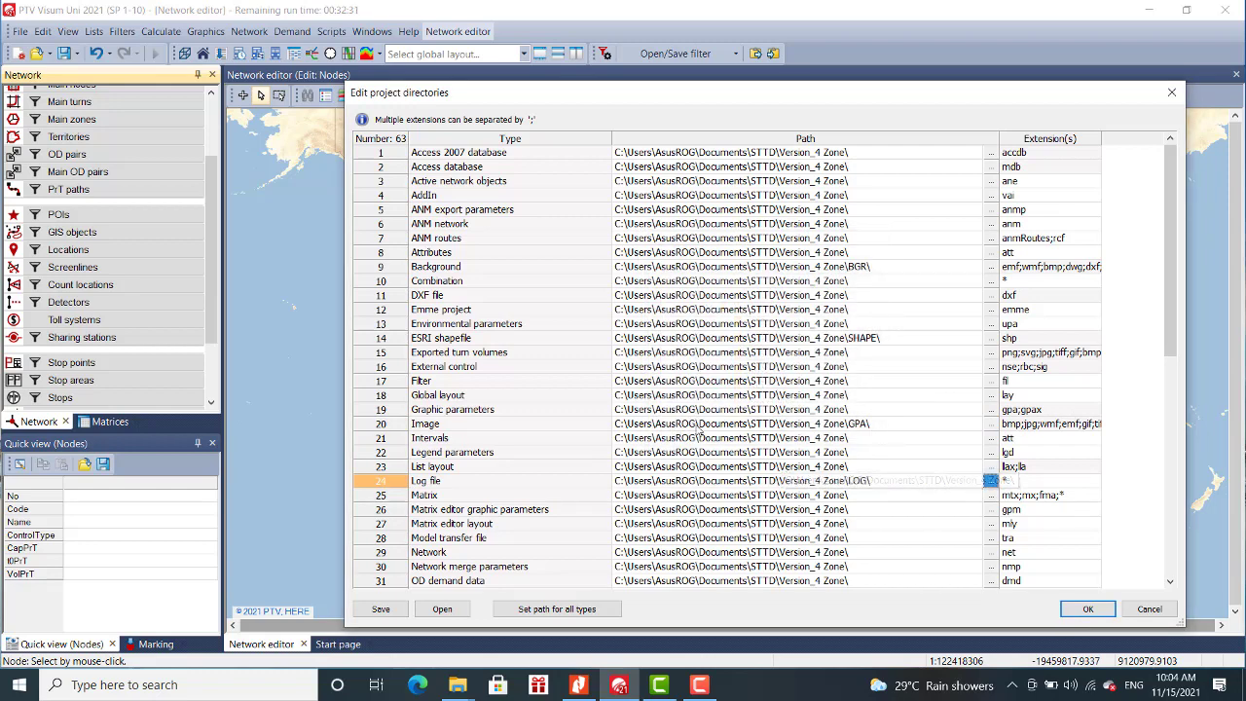
left_click(447, 500)
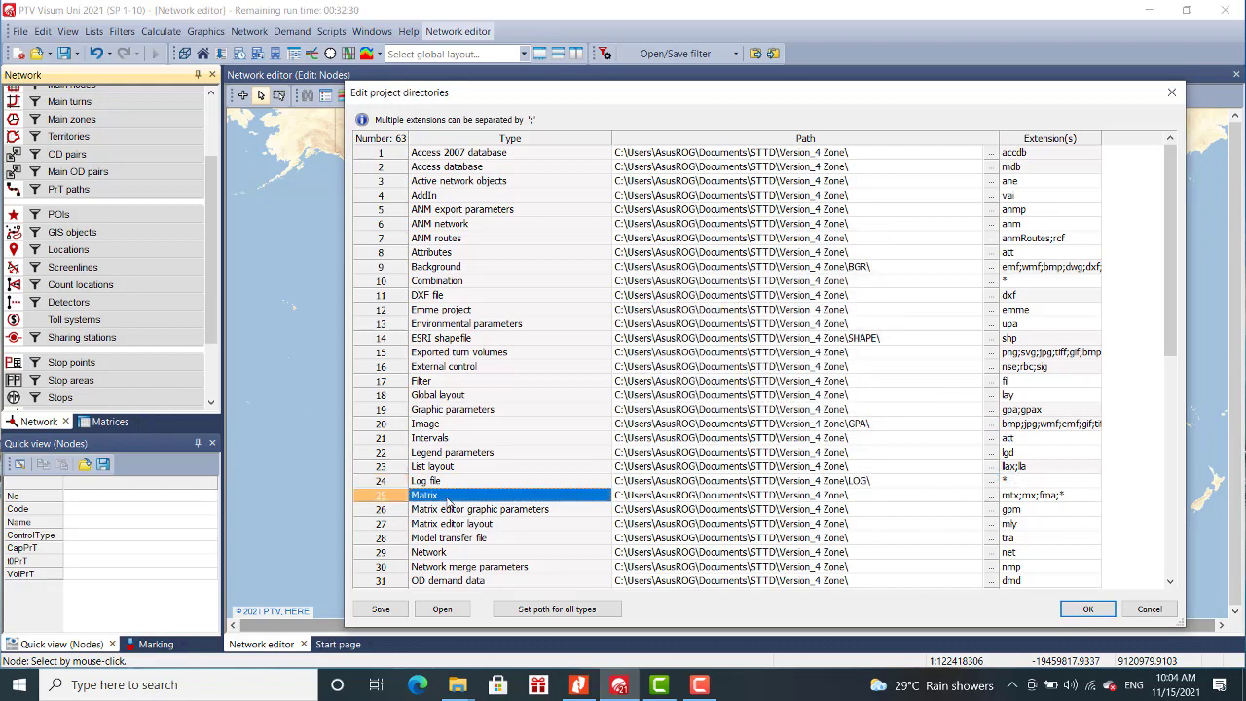
left_click(991, 495)
left_click(757, 370)
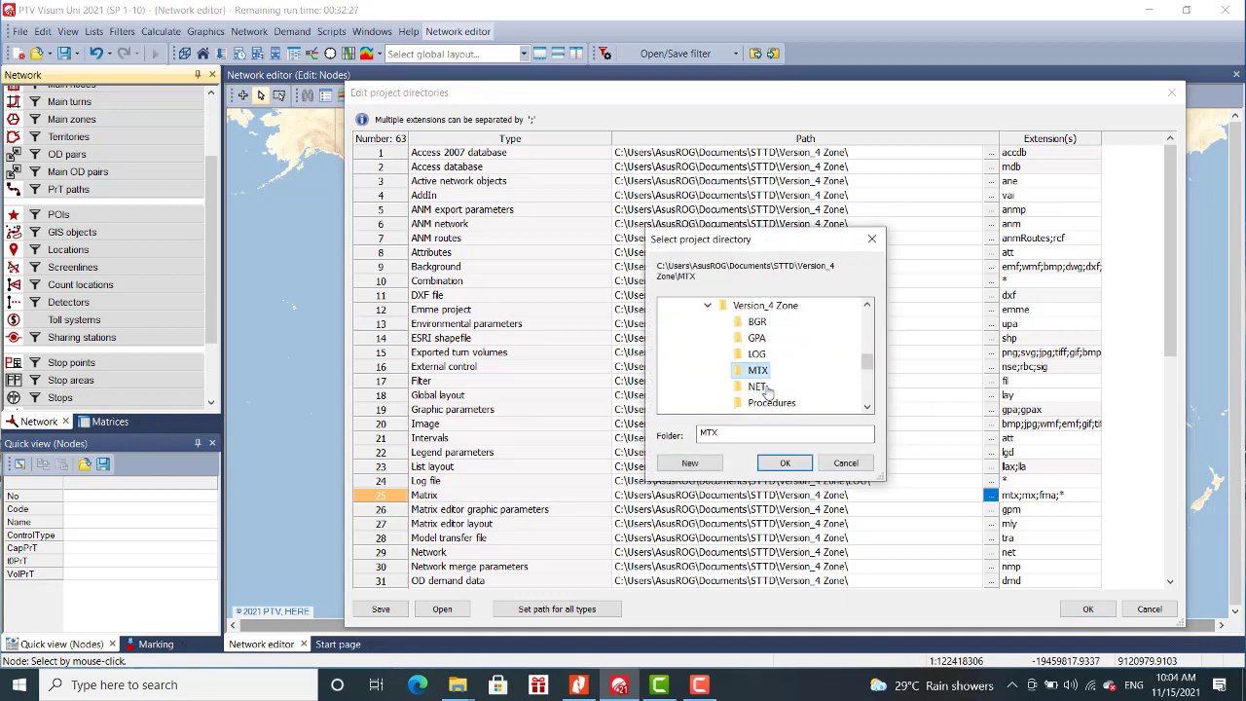
left_click(782, 462)
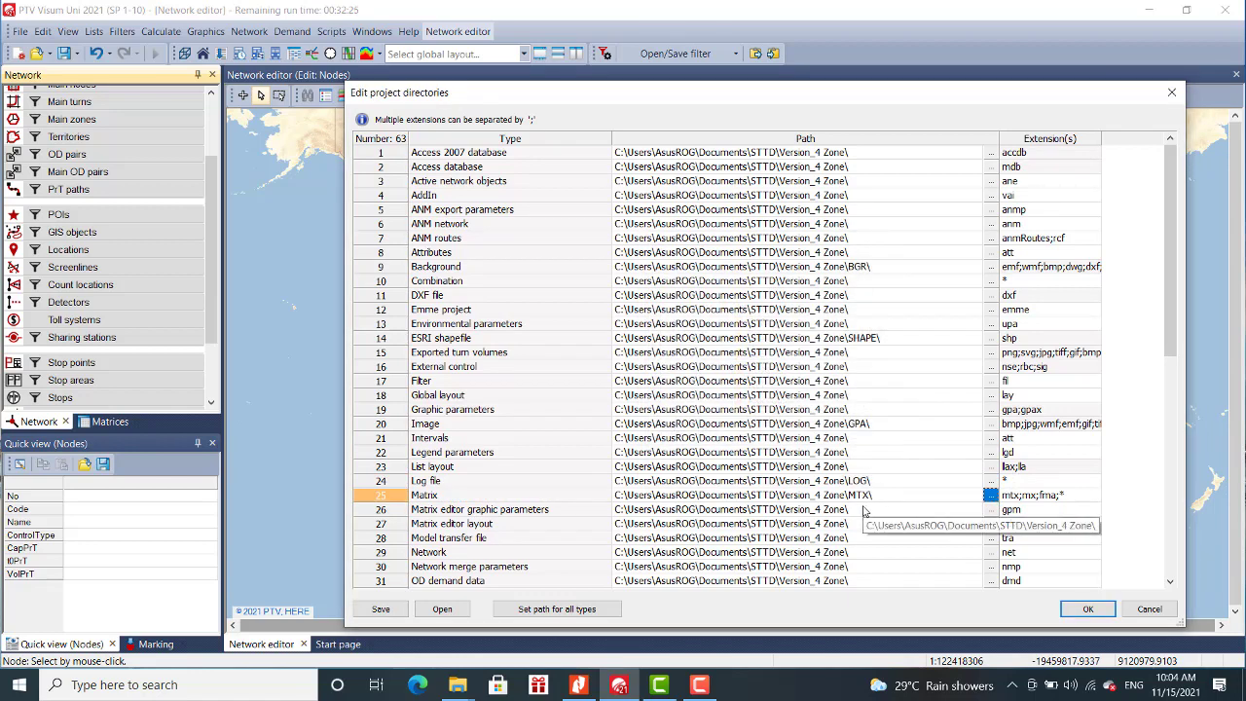
Set the Network directory to the NET subfolder and the Procedure parameters directory to the Procedures subfolder of Version_4 Zone.
left_click(439, 553)
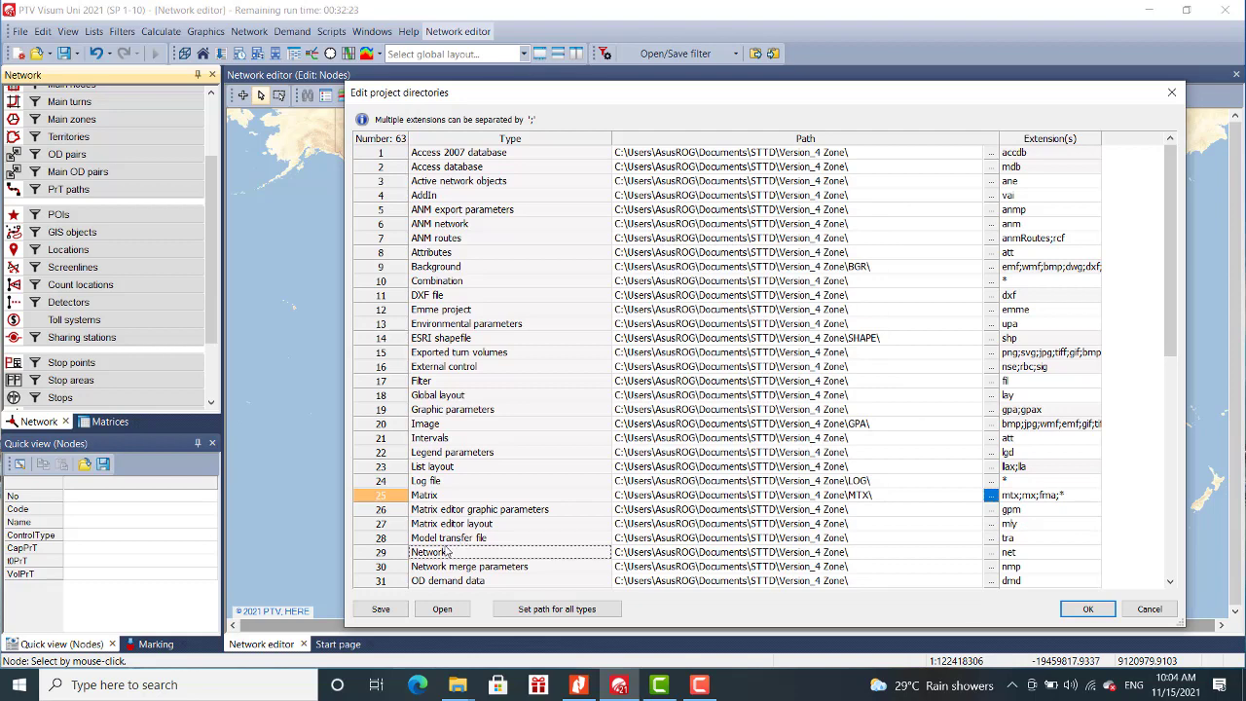
left_click(989, 553)
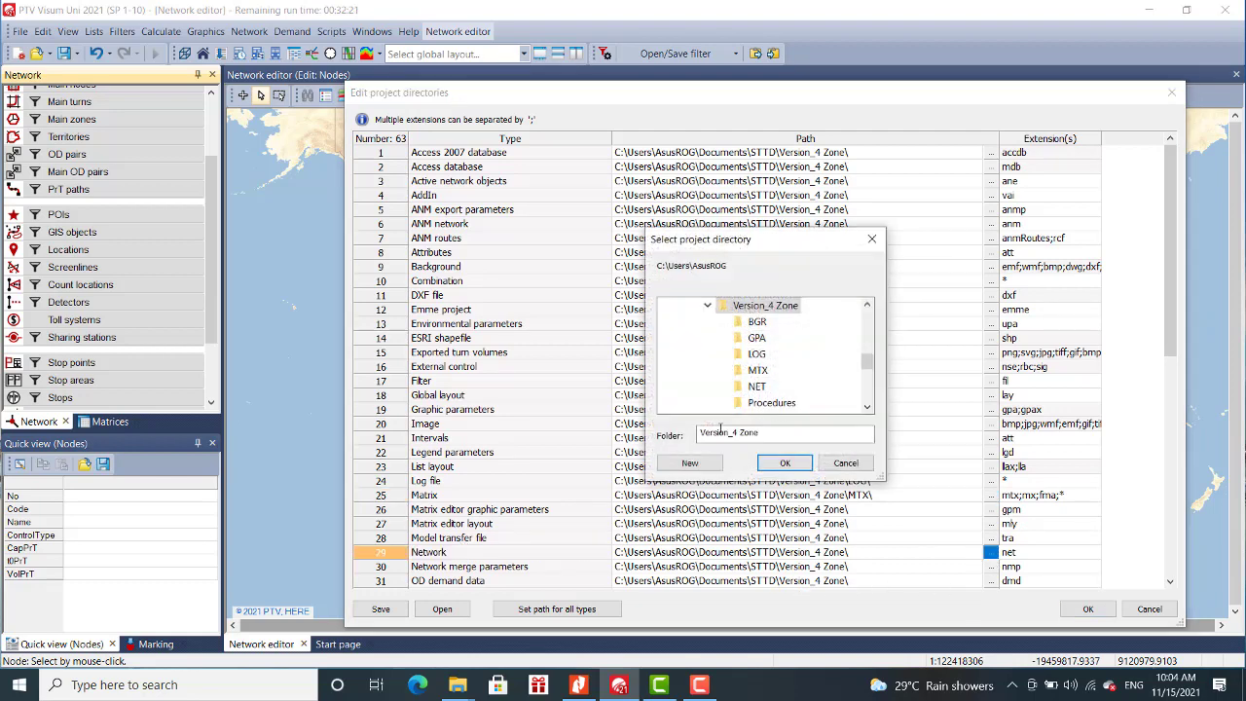
left_click(757, 386)
left_click(786, 464)
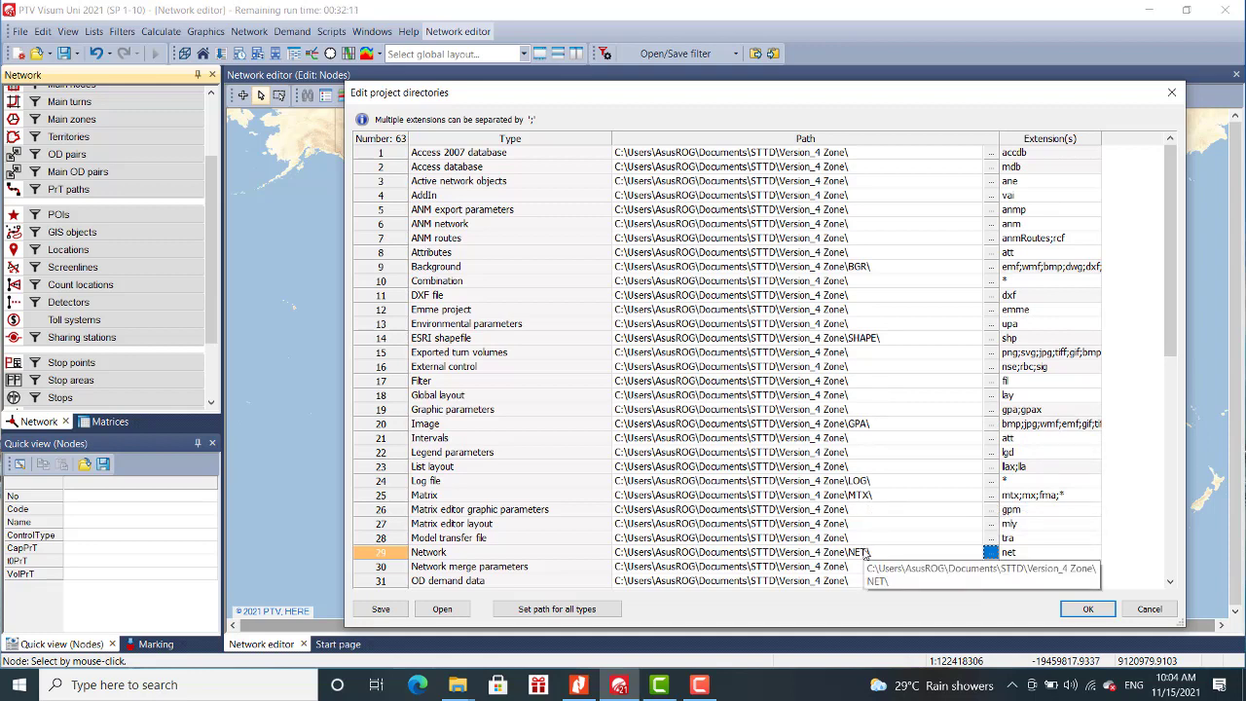
scroll(492, 458, "down", 3)
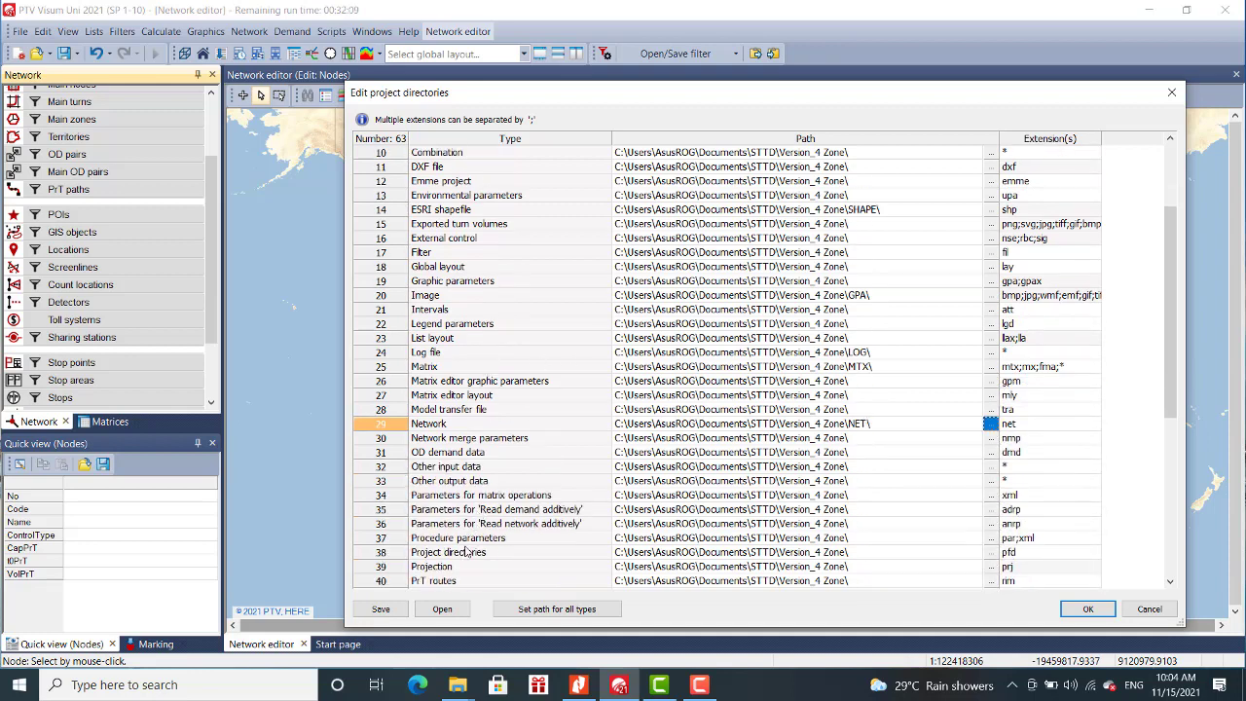
left_click(469, 537)
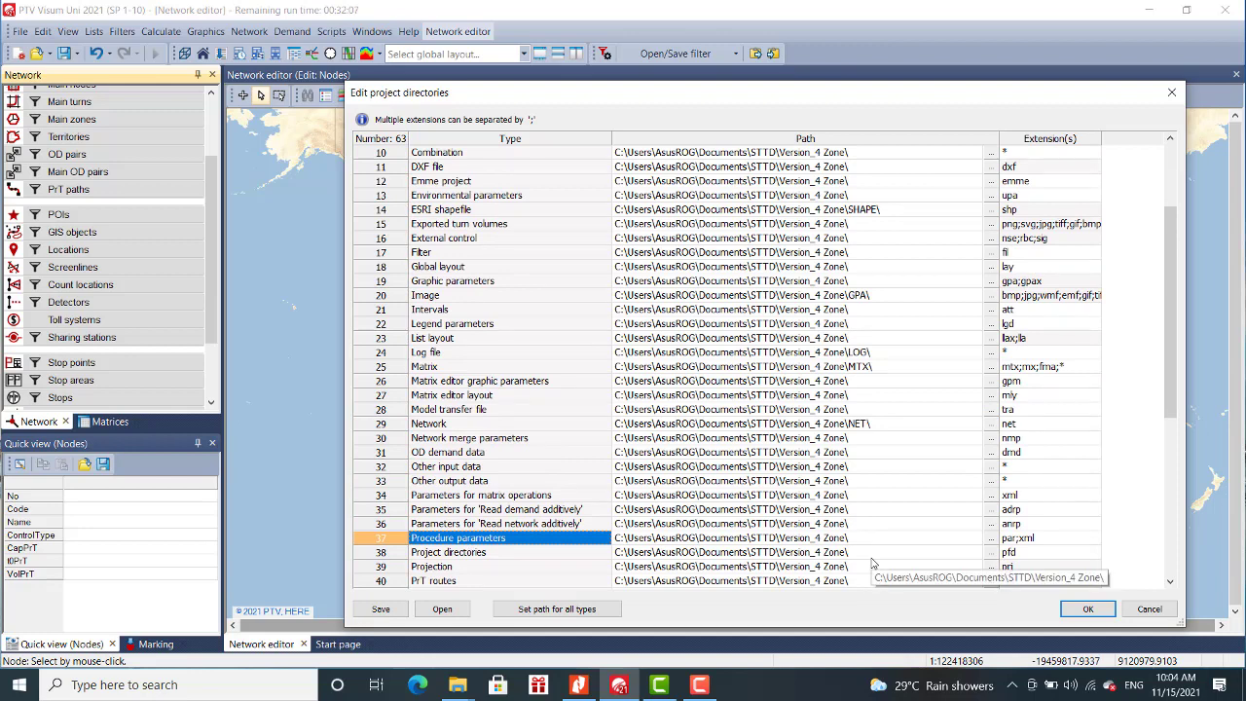
left_click(990, 537)
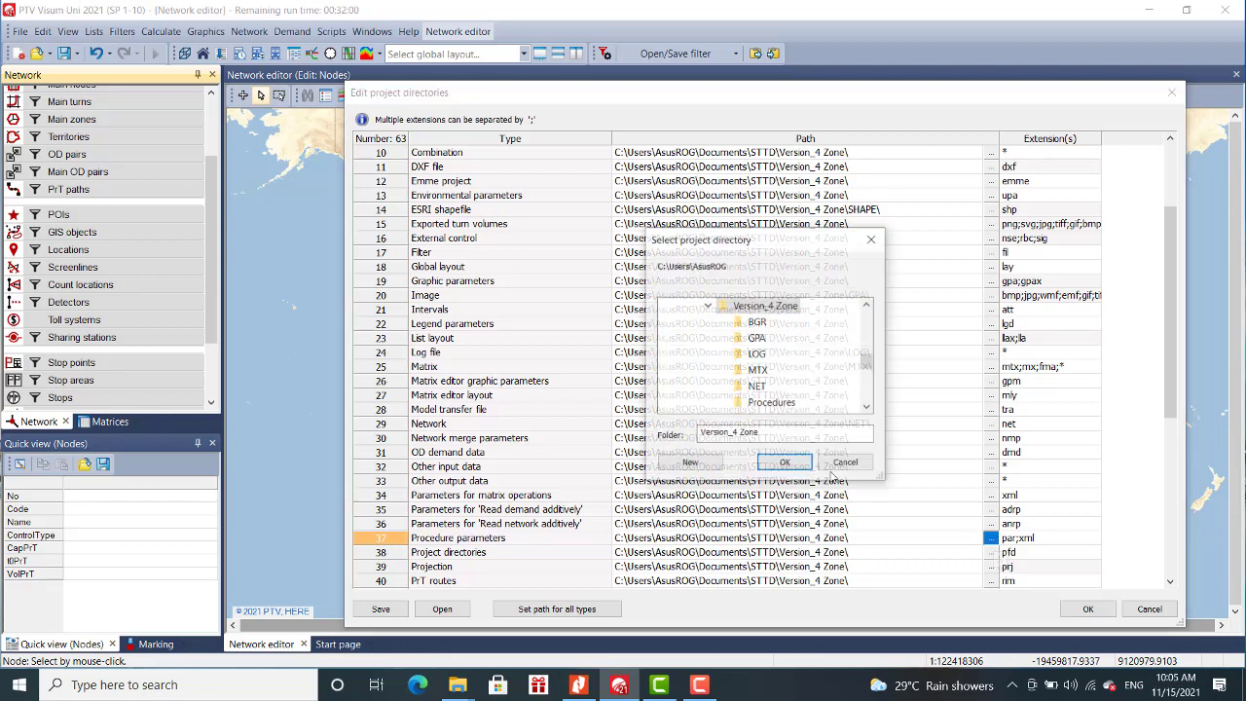
left_click(772, 402)
left_click(784, 461)
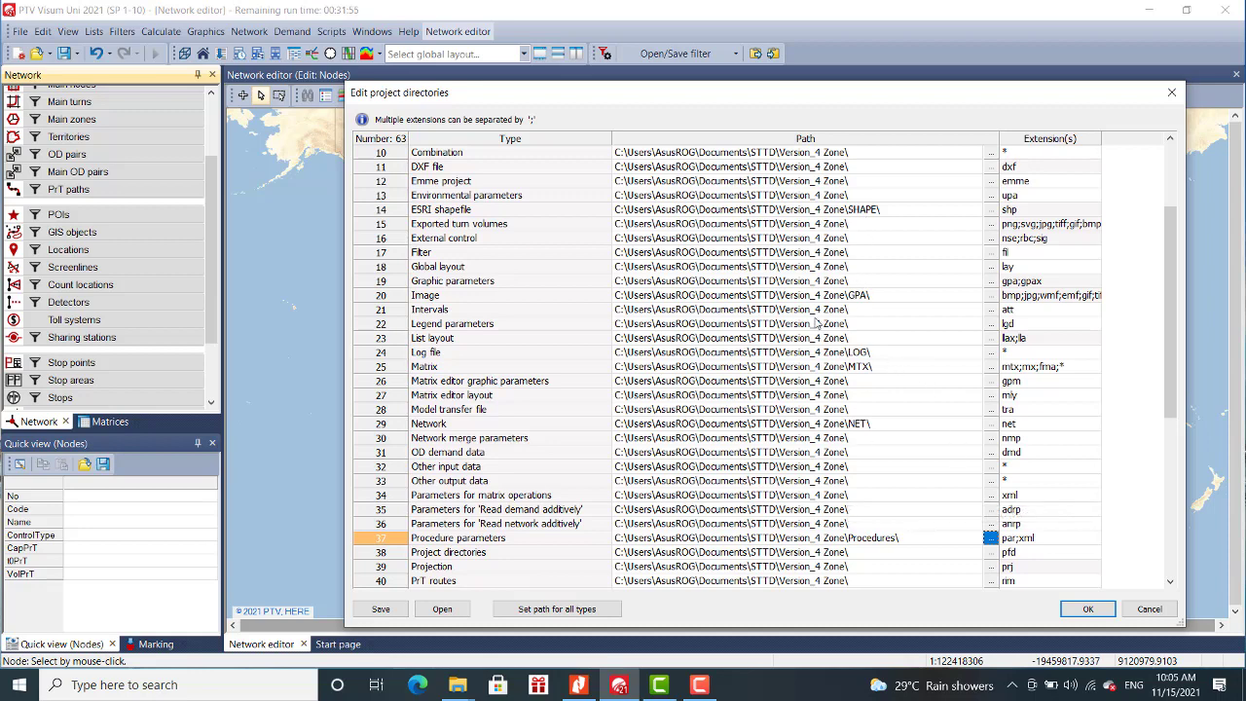
Set the Version directory to the VER subfolder of Version_4 Zone.
scroll(578, 312, "down", 8)
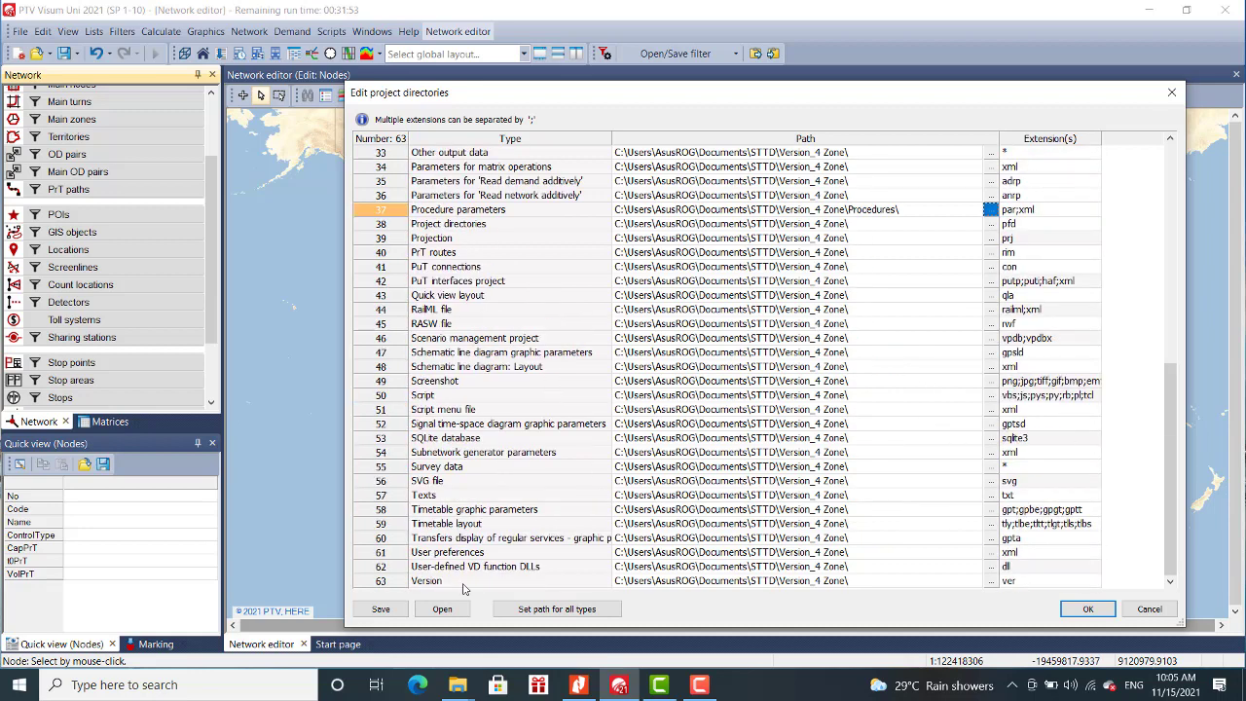
left_click(908, 582)
left_click(992, 582)
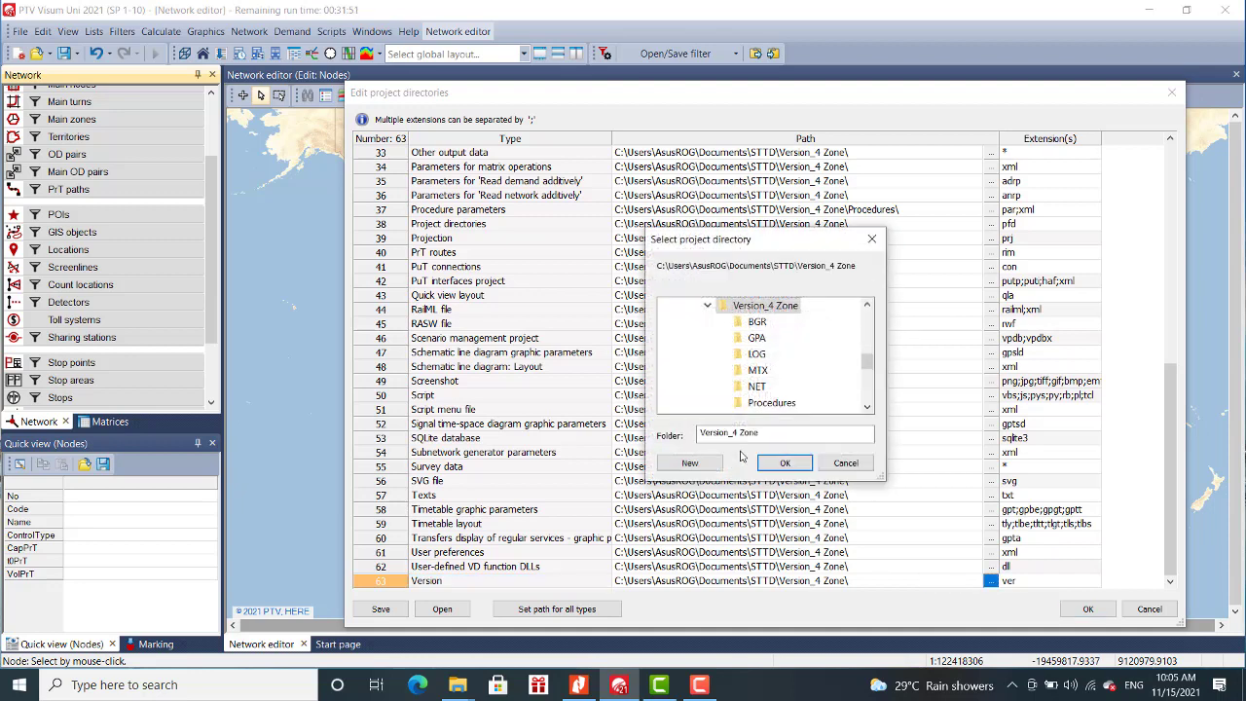
scroll(765, 392, "down", 3)
scroll(765, 380, "up", 1)
left_click(757, 337)
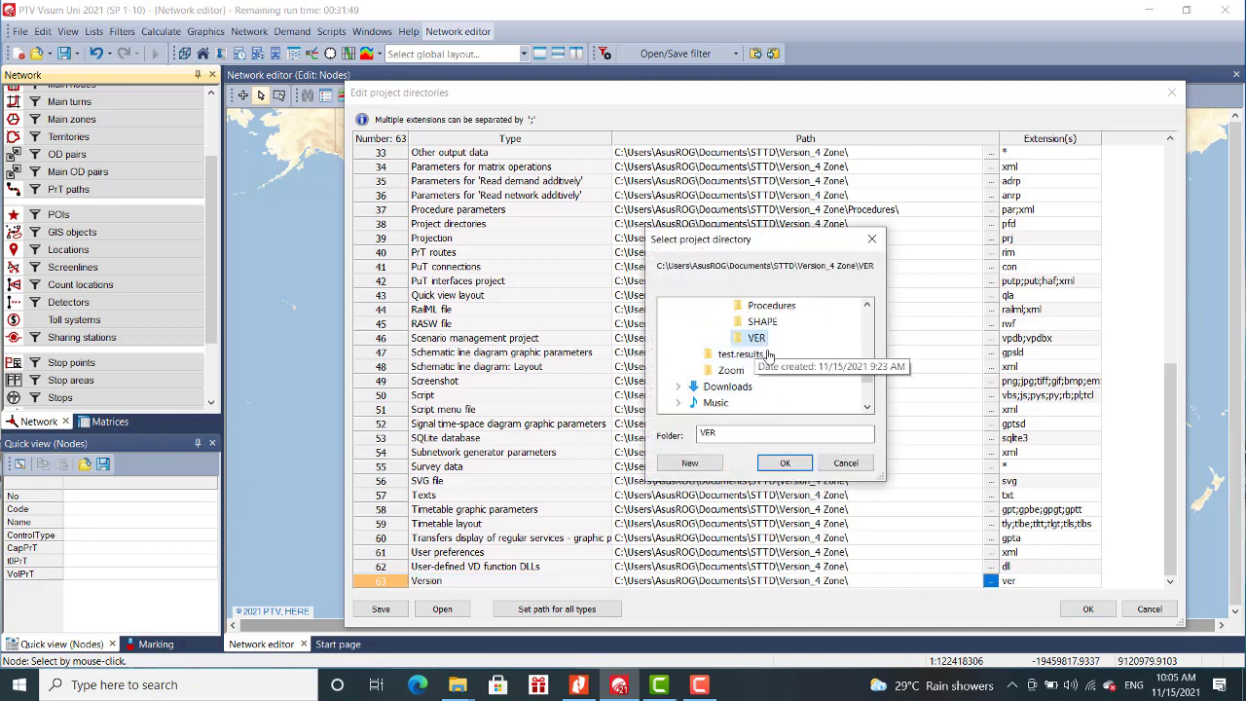
left_click(789, 467)
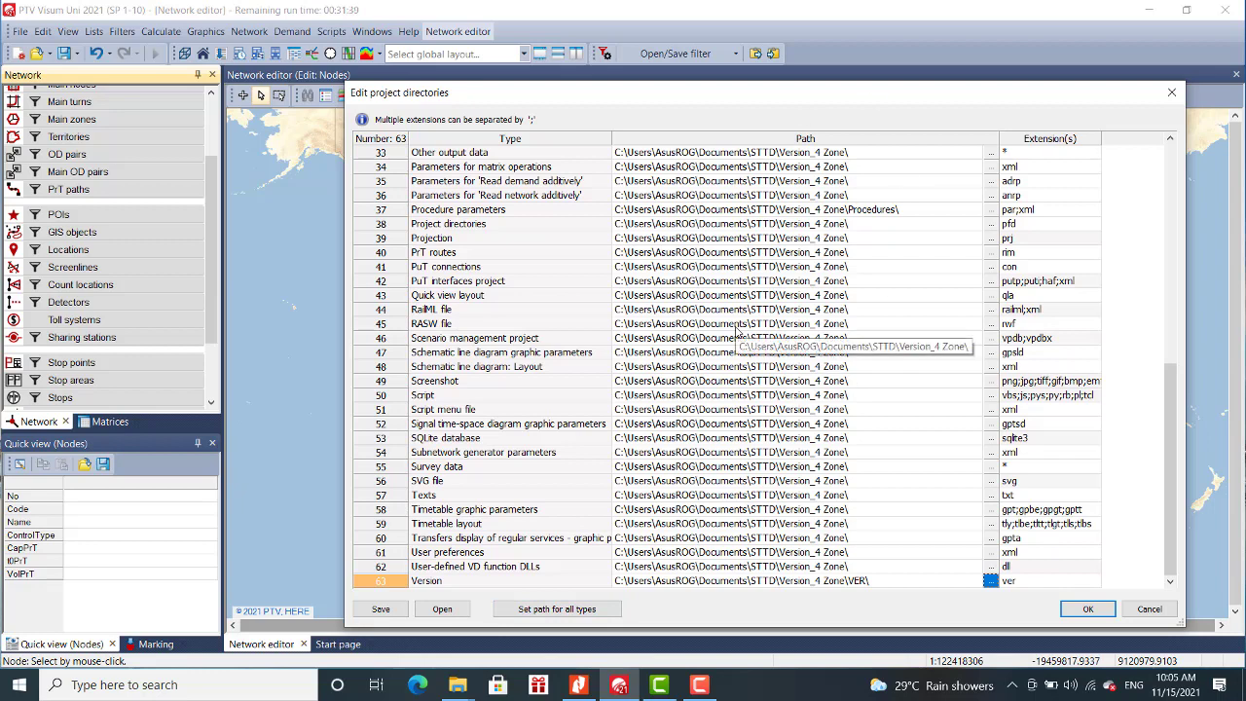
Save the project directories as STTD in Version_4 Zone, accept them and close PTV Visum without saving the network changes.
left_click(381, 610)
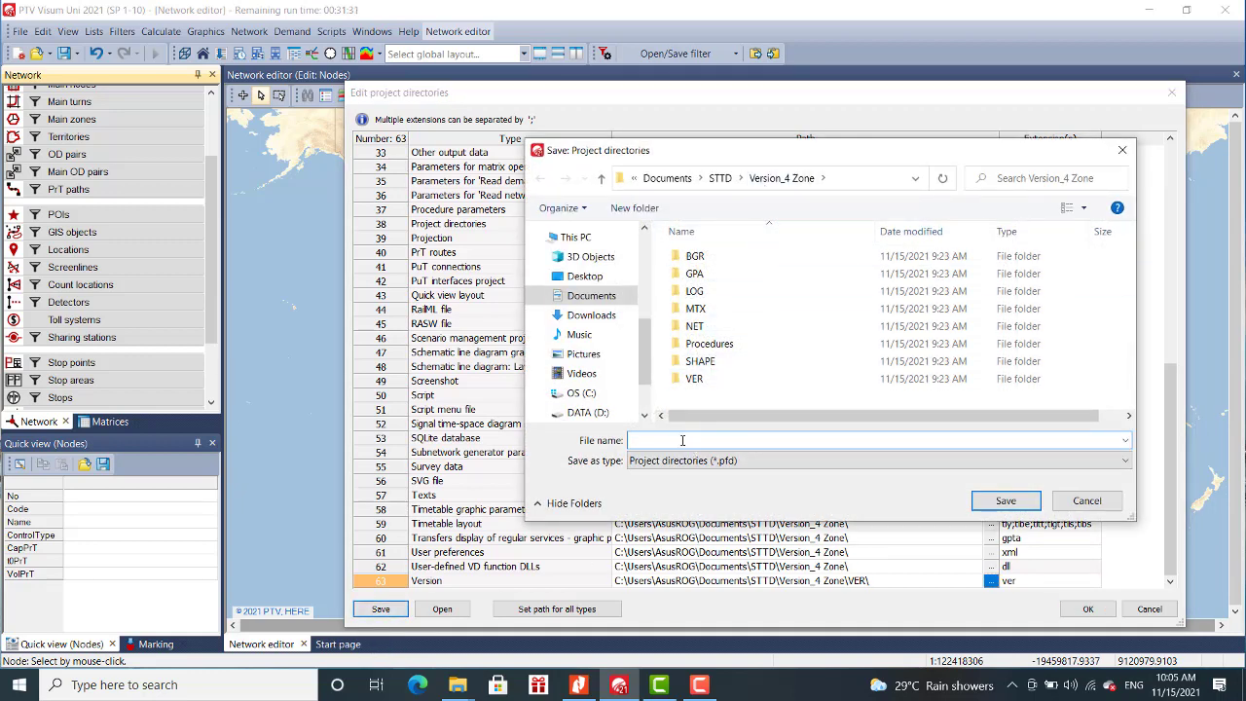
type("STTD")
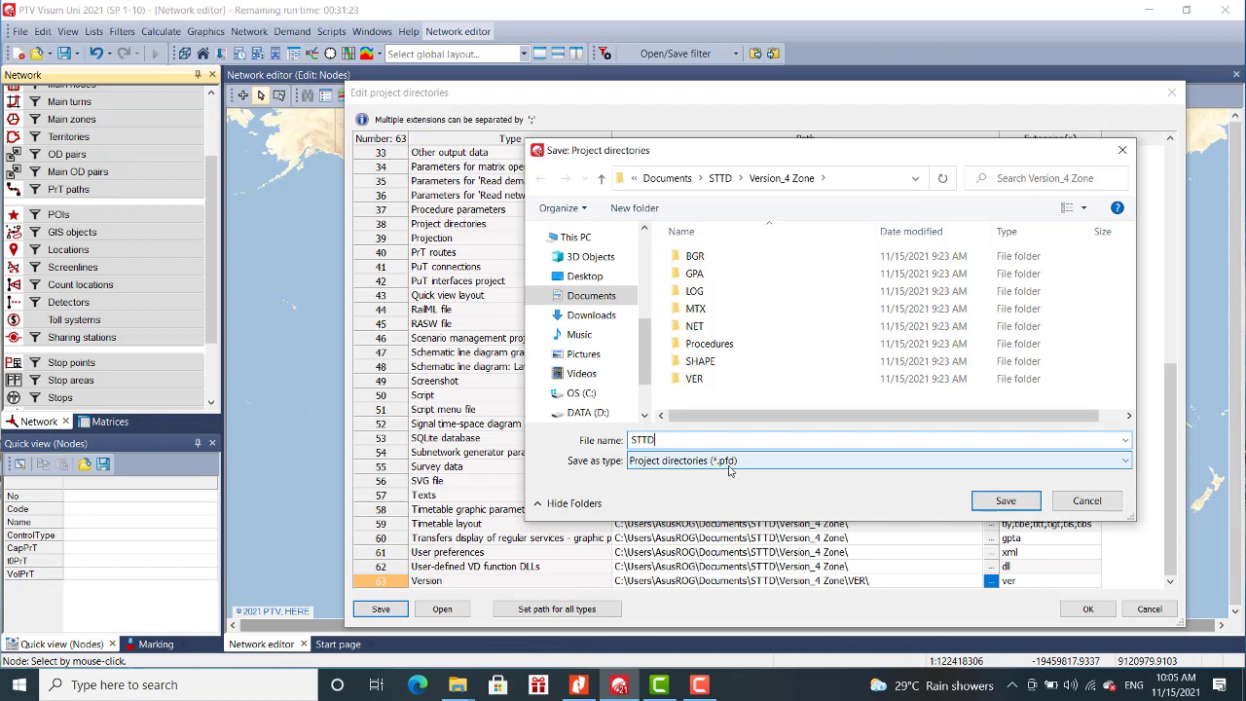
left_click(1007, 501)
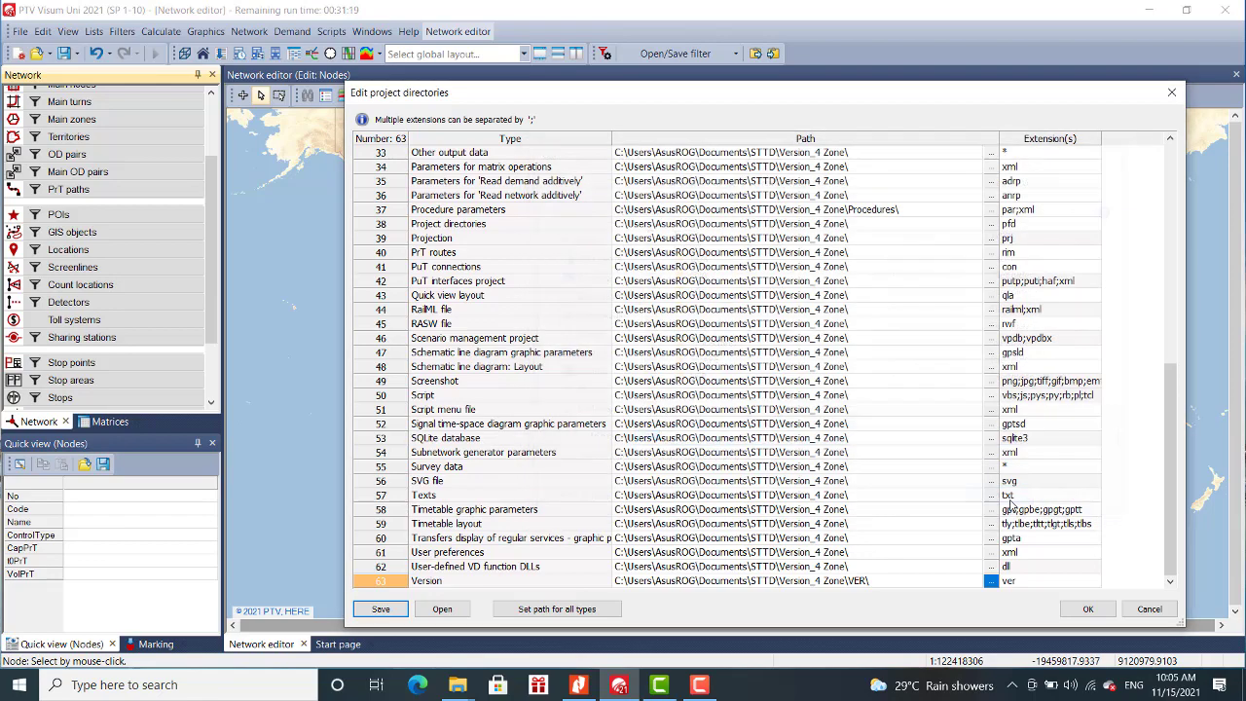
left_click(1089, 608)
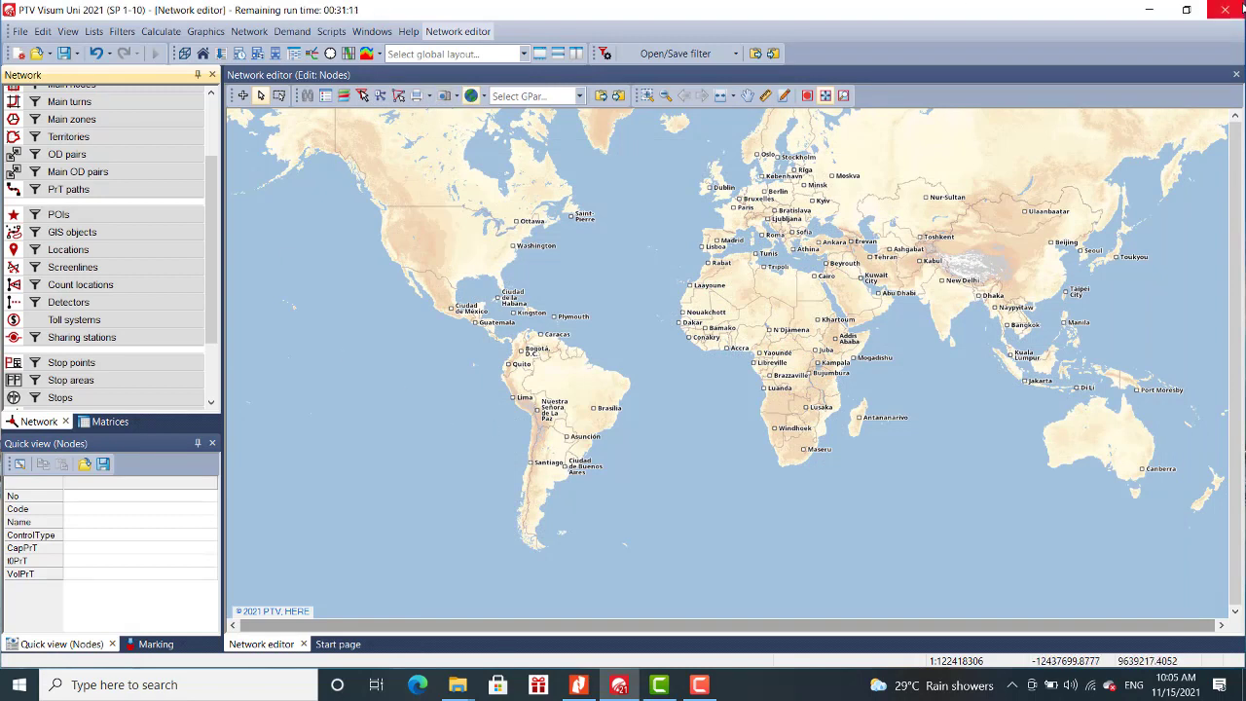
left_click(1226, 12)
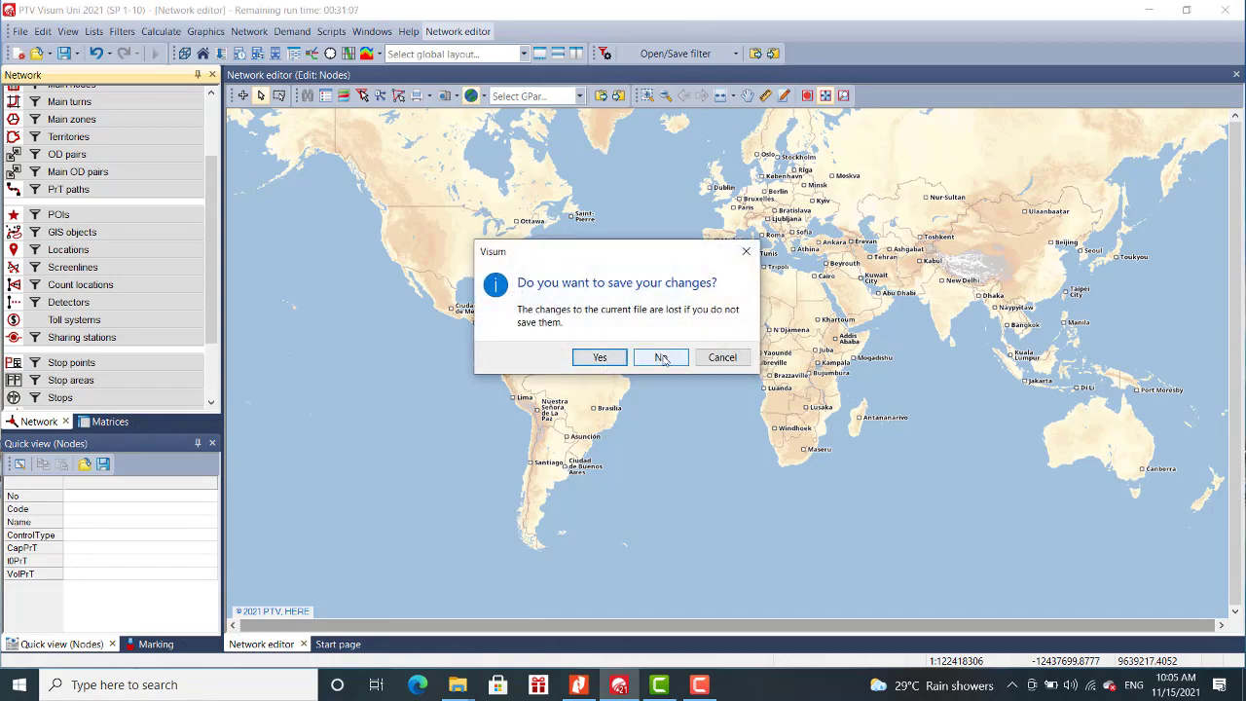
left_click(662, 358)
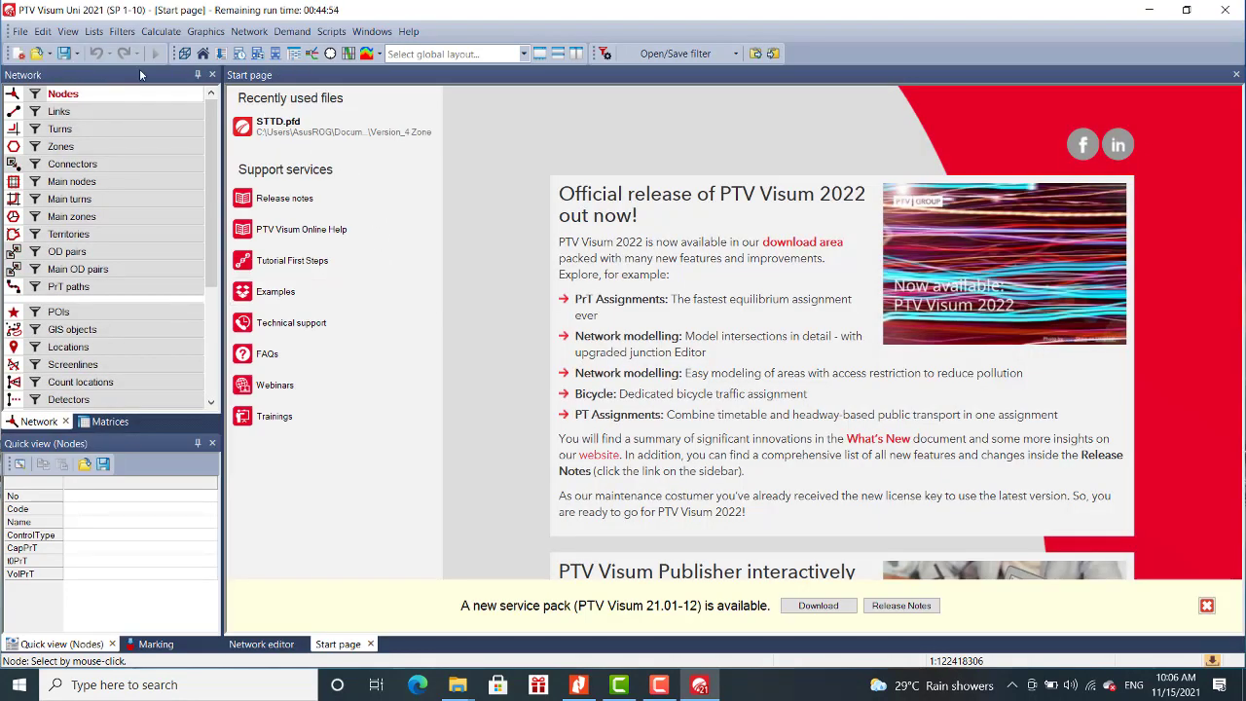
Load the project directories file STTD.pfd from Version_4 Zone in the STTD folder under Documents.
left_click(21, 32)
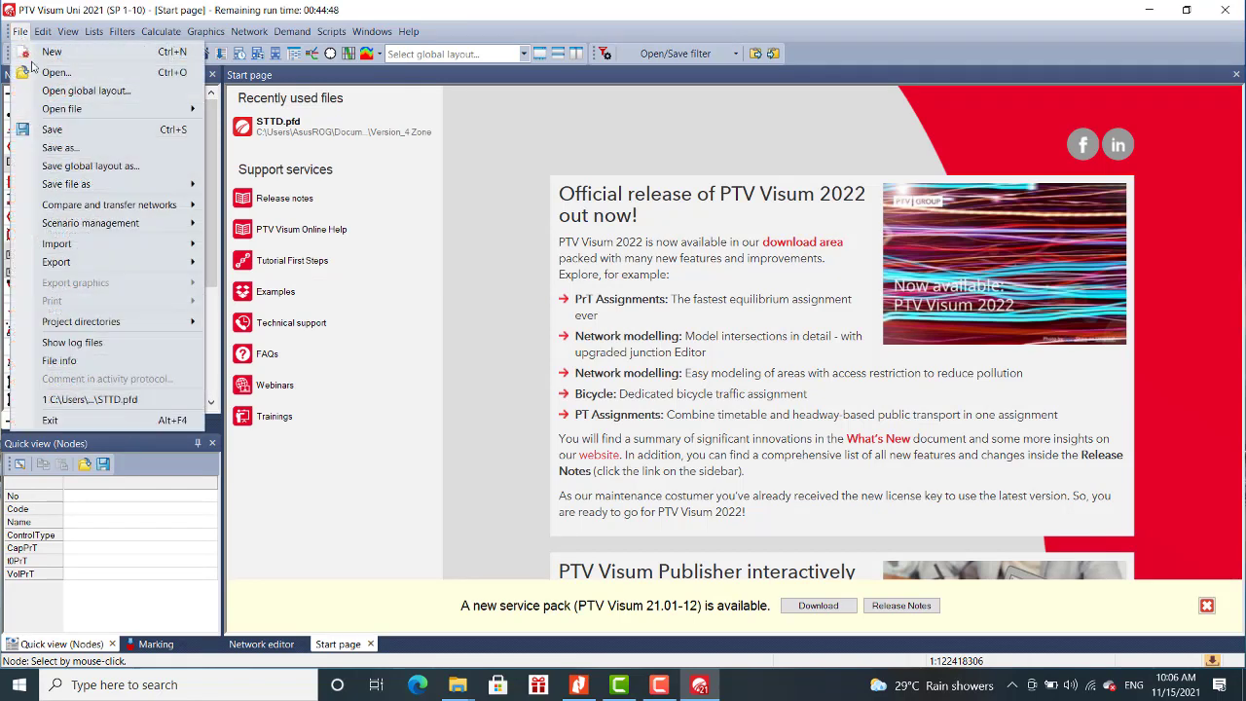
mouse_move(52, 114)
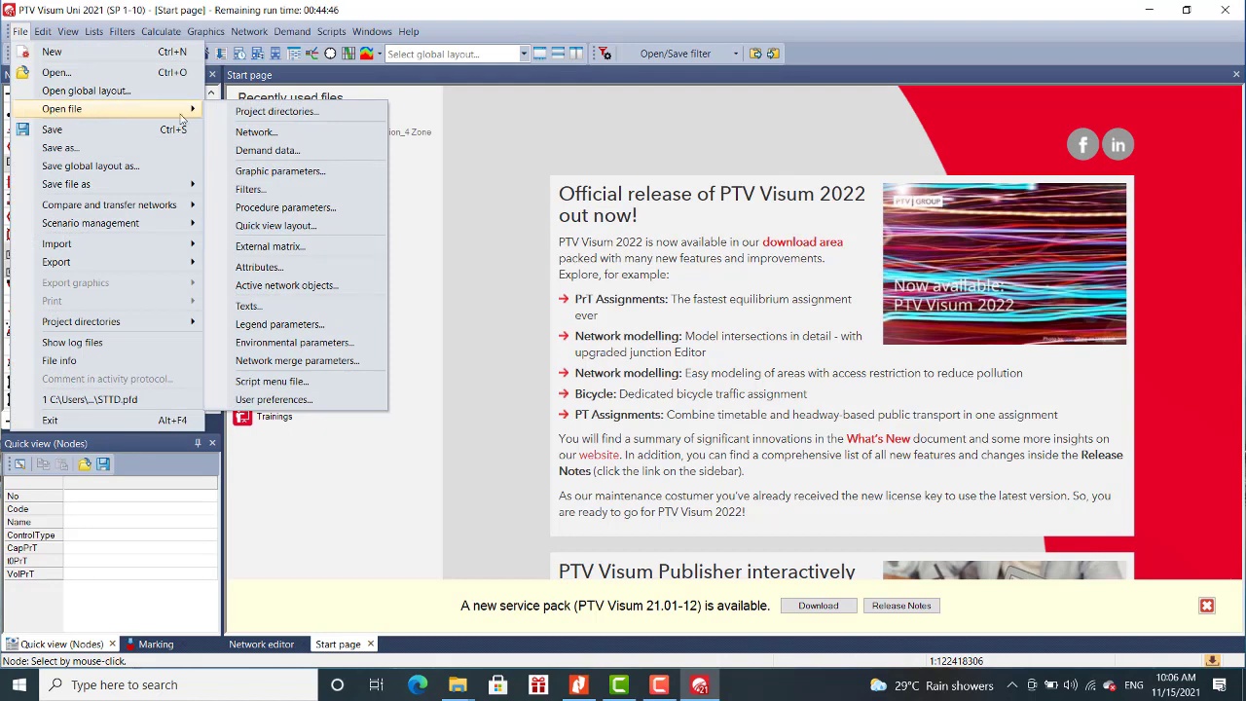
left_click(276, 111)
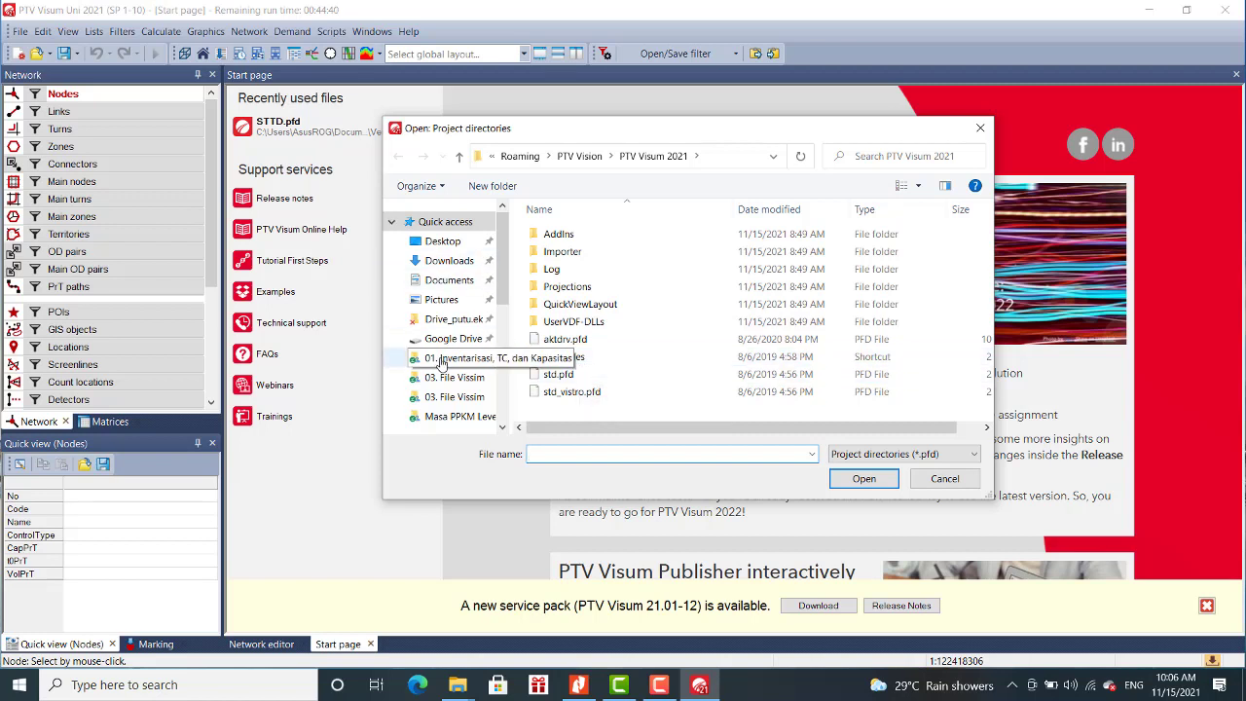
scroll(440, 360, "down", 3)
scroll(443, 360, "down", 3)
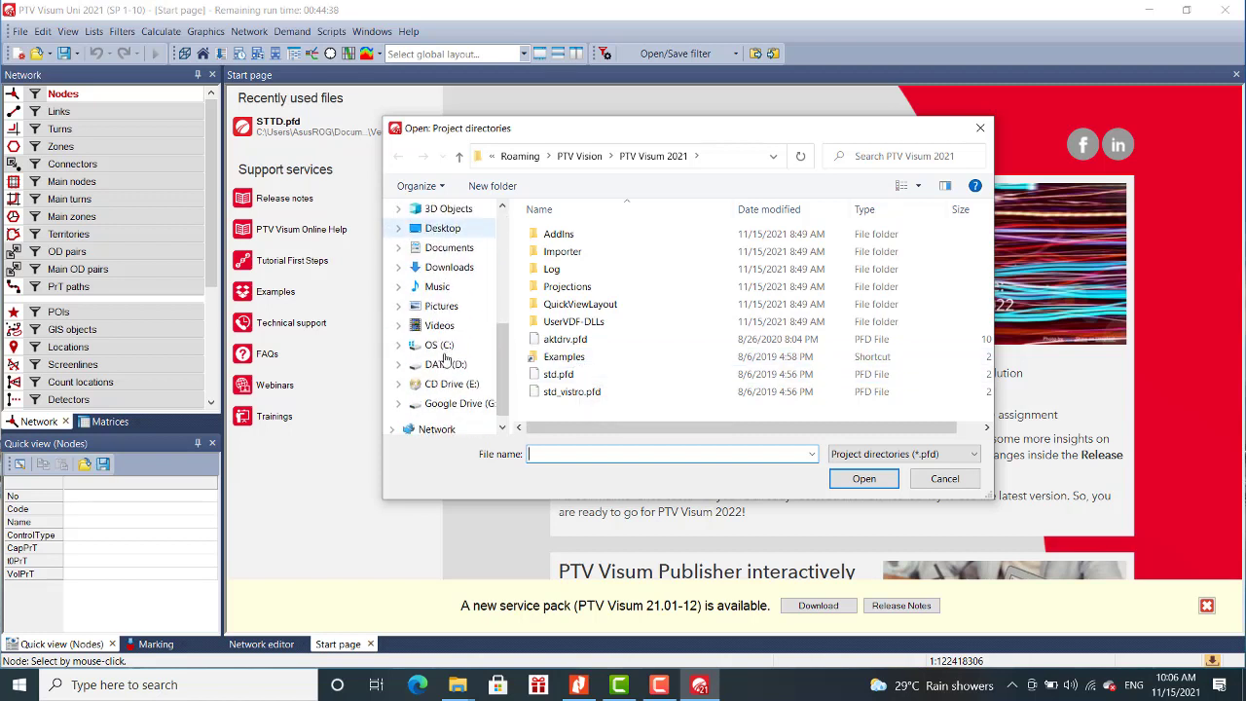
scroll(444, 361, "up", 8)
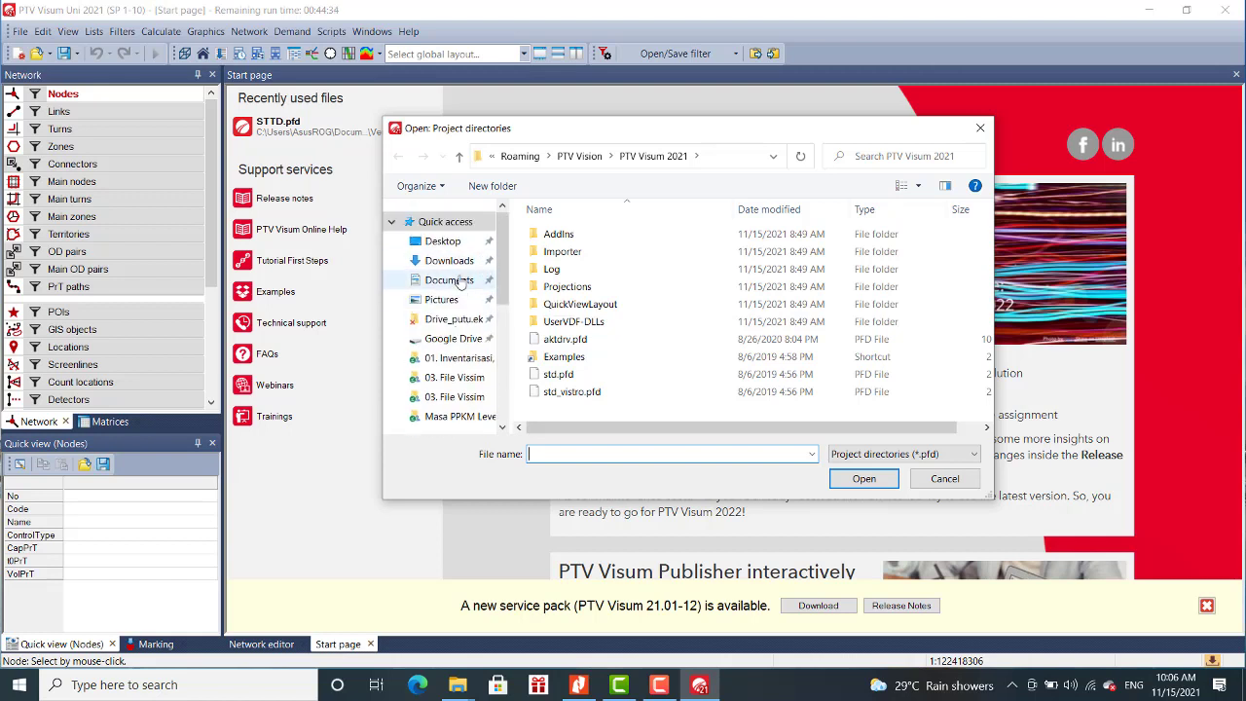
left_click(449, 279)
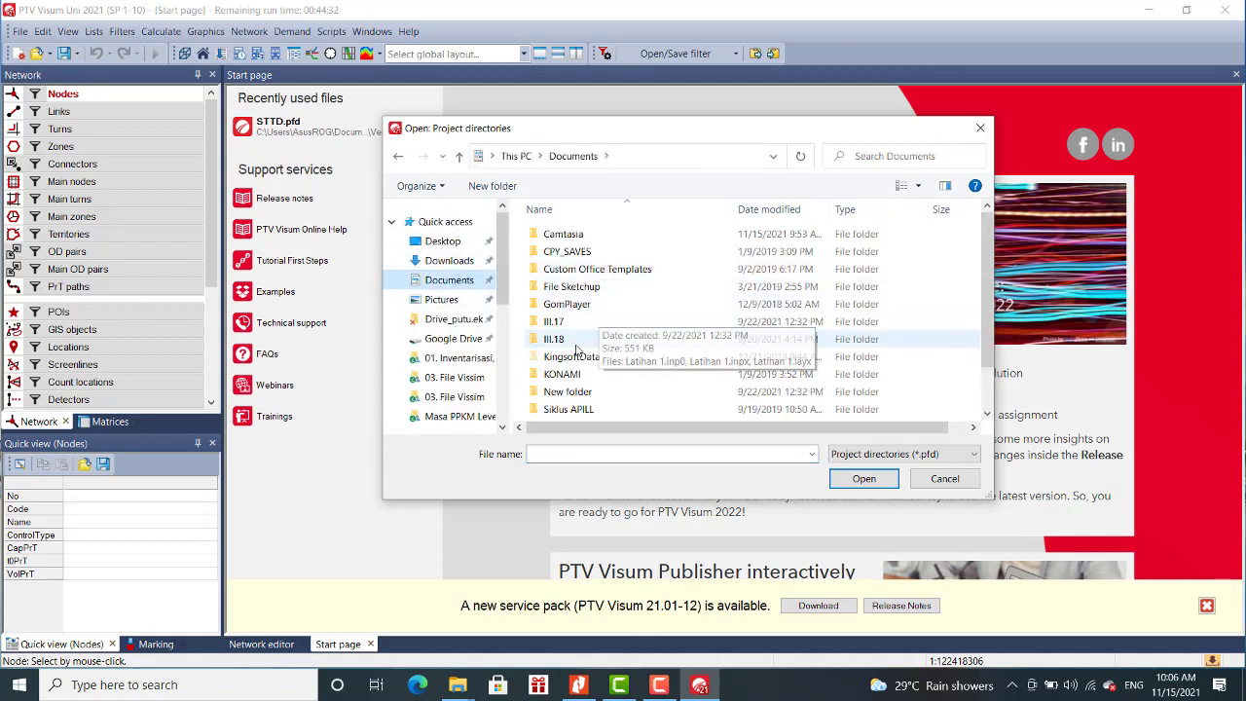
scroll(596, 310, "down", 1)
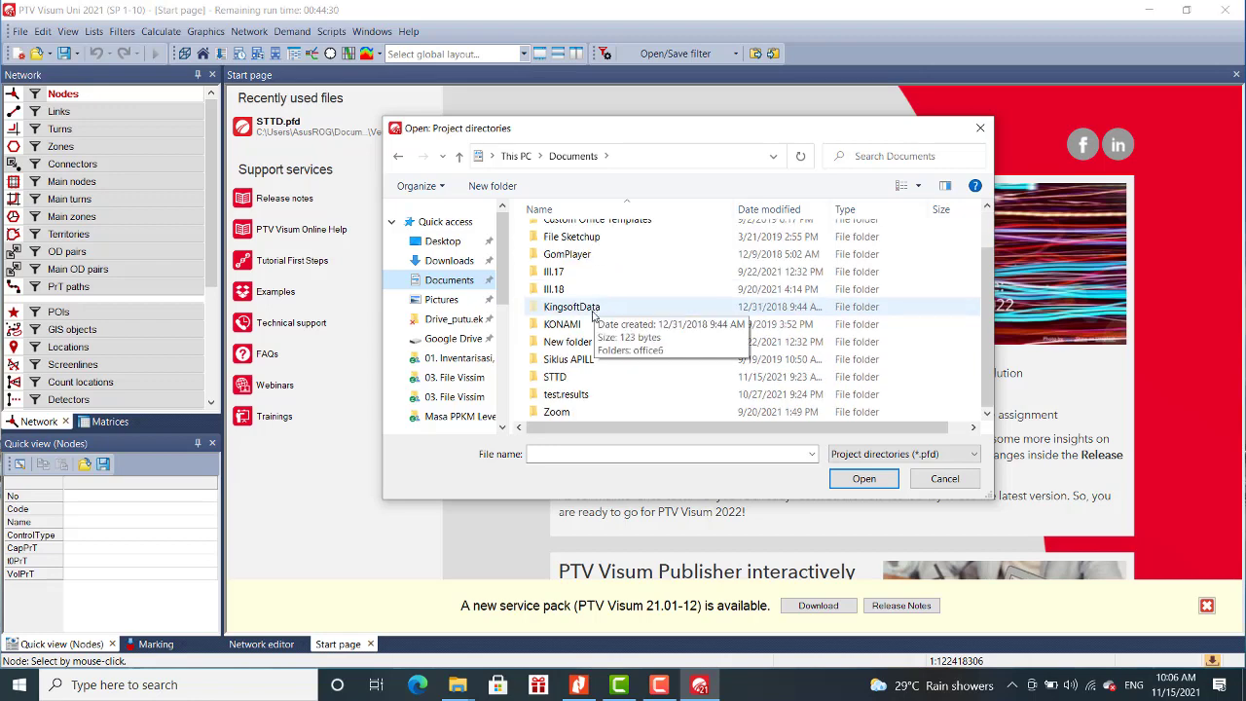
double_click(573, 376)
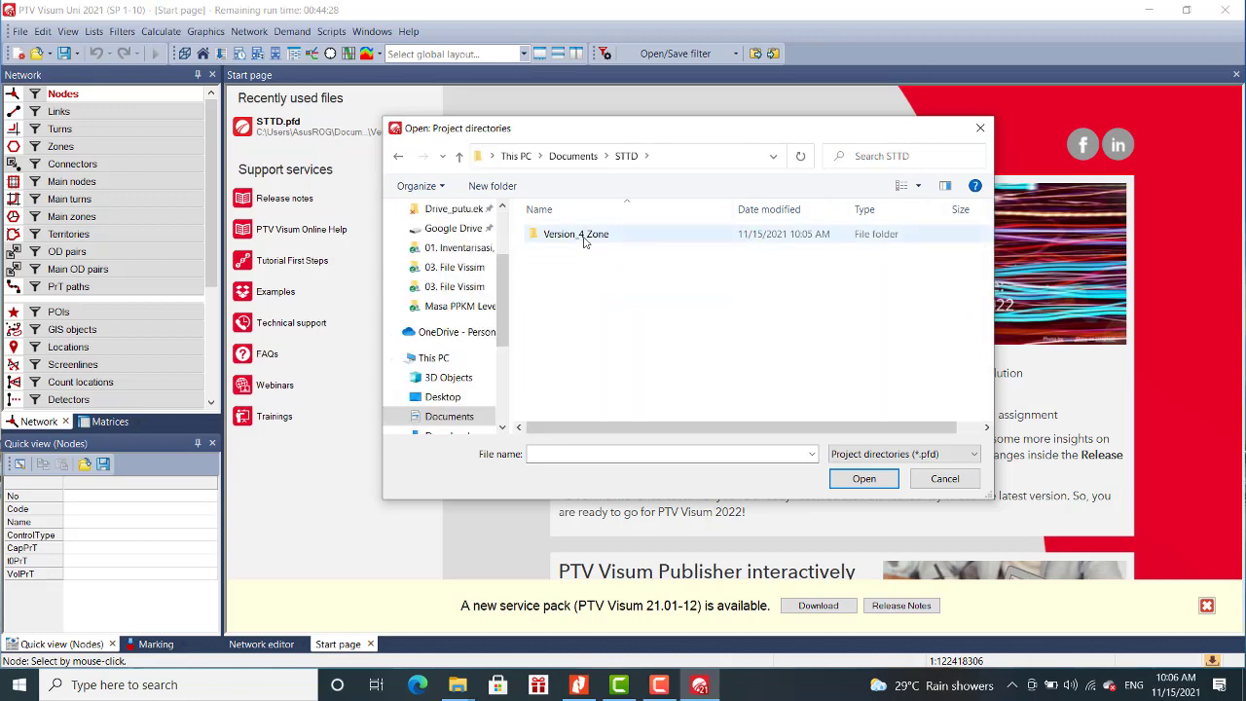
double_click(584, 238)
left_click(560, 375)
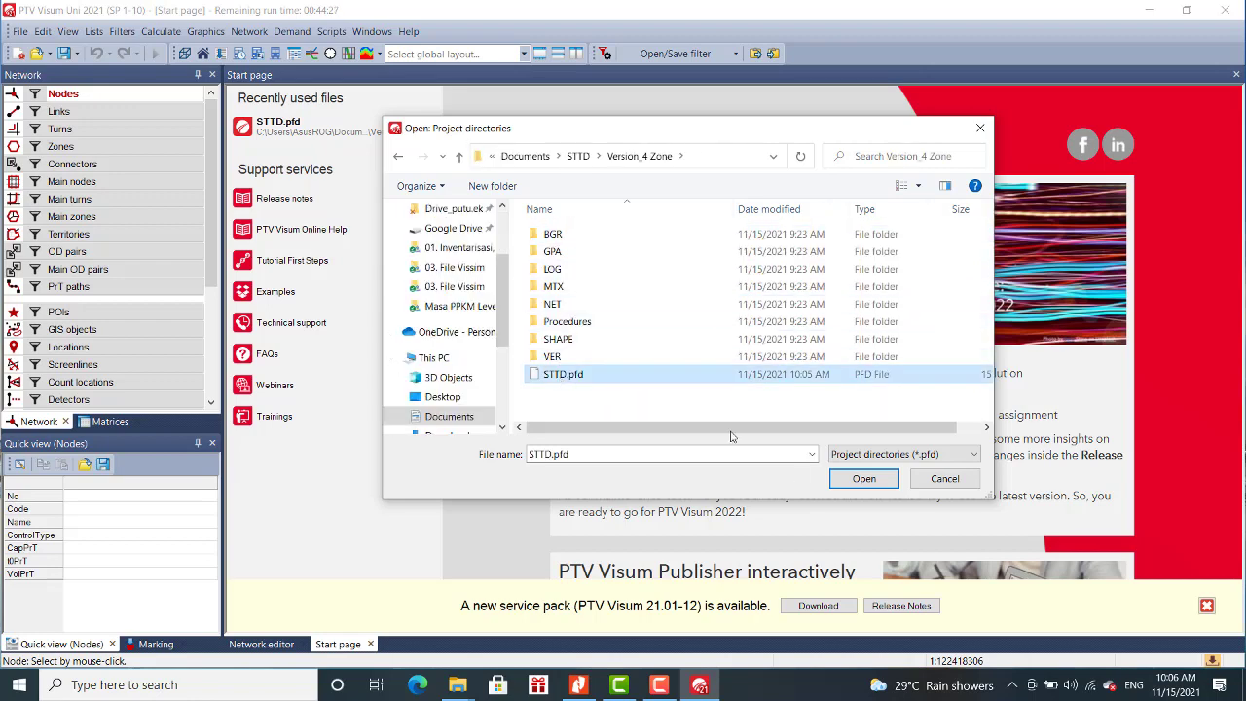
left_click(863, 482)
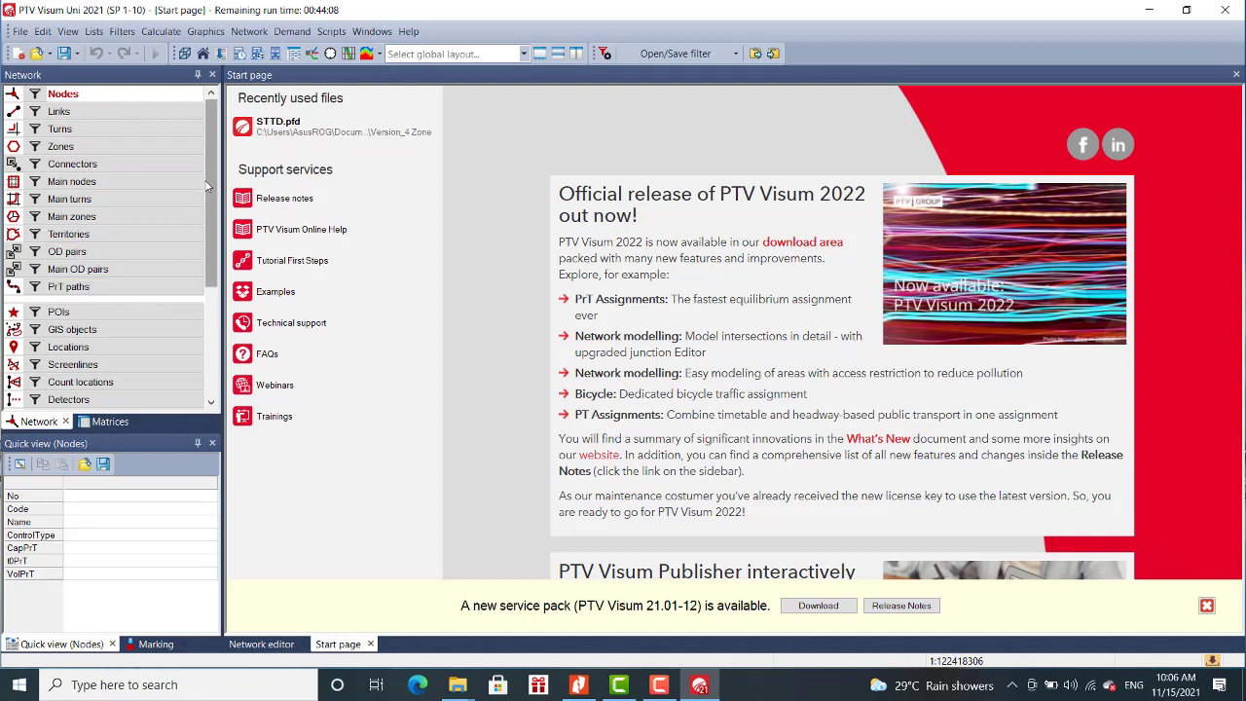
Hide all network object types in the Network tool window through its configuration.
left_click(69, 32)
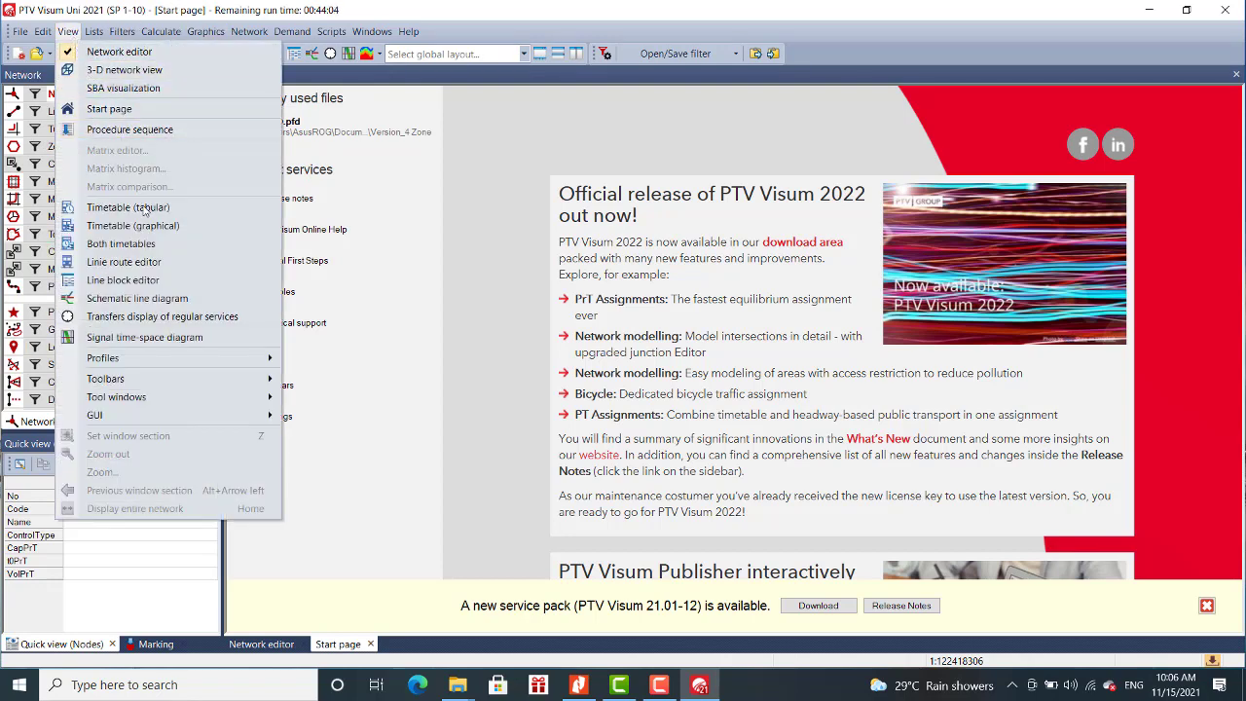
mouse_move(172, 376)
mouse_move(171, 400)
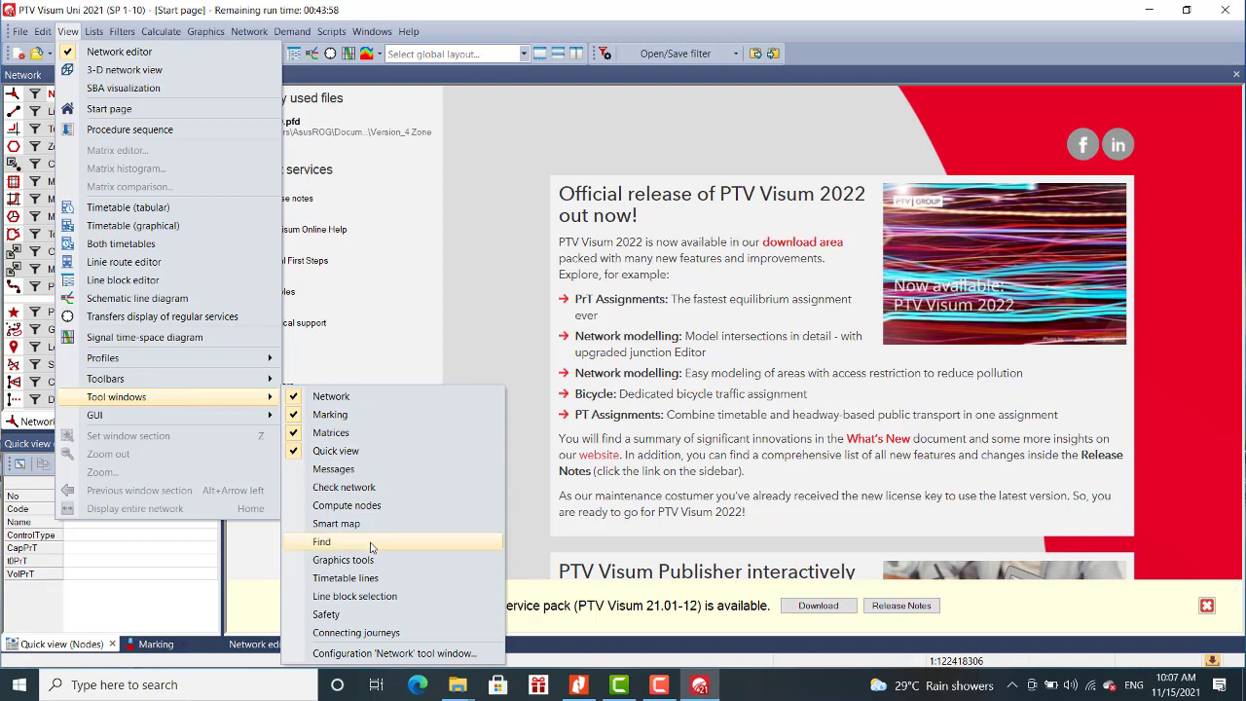
left_click(389, 654)
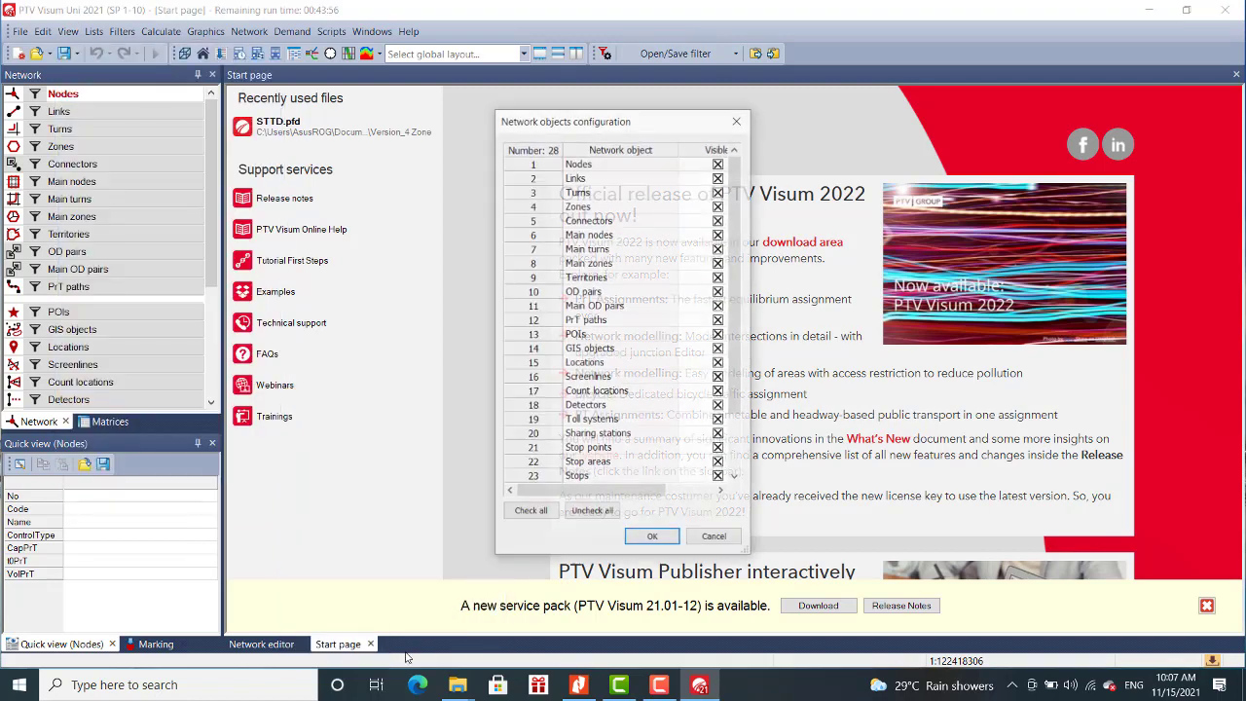
left_click(592, 516)
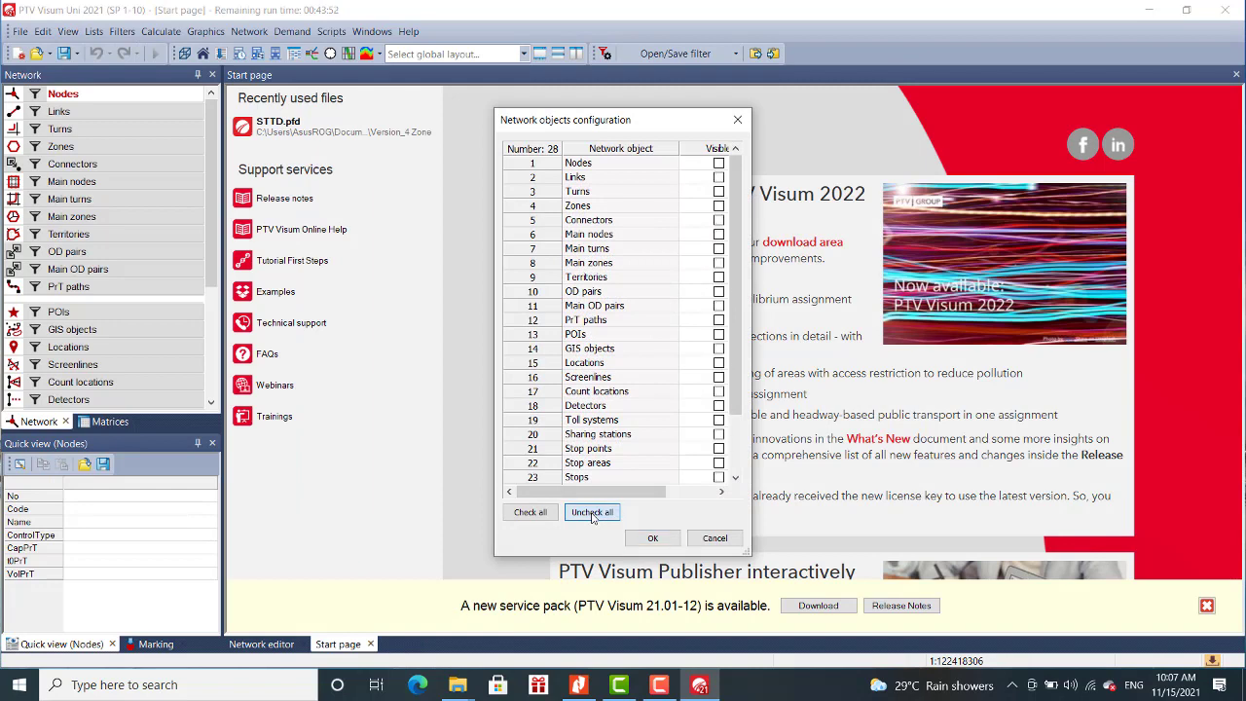
left_click(650, 539)
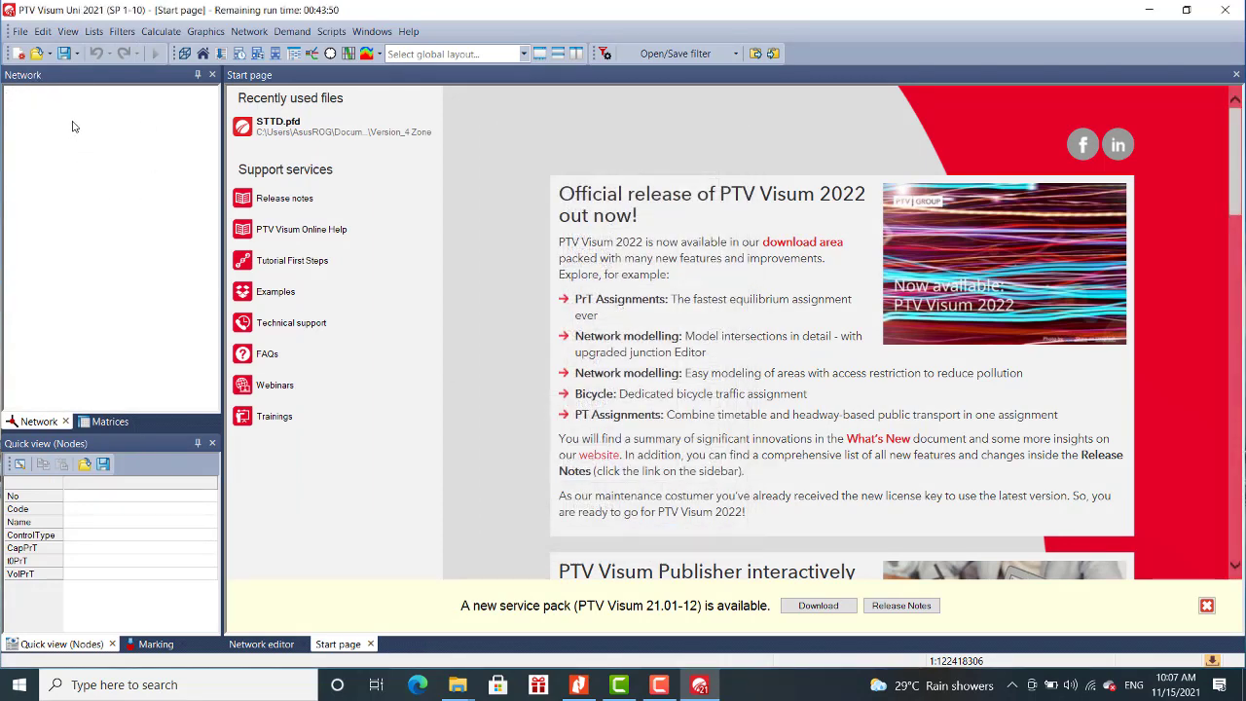
Reopen the Network tool window configuration and make Nodes, Links, Turns, Zones and Connectors visible.
left_click(69, 31)
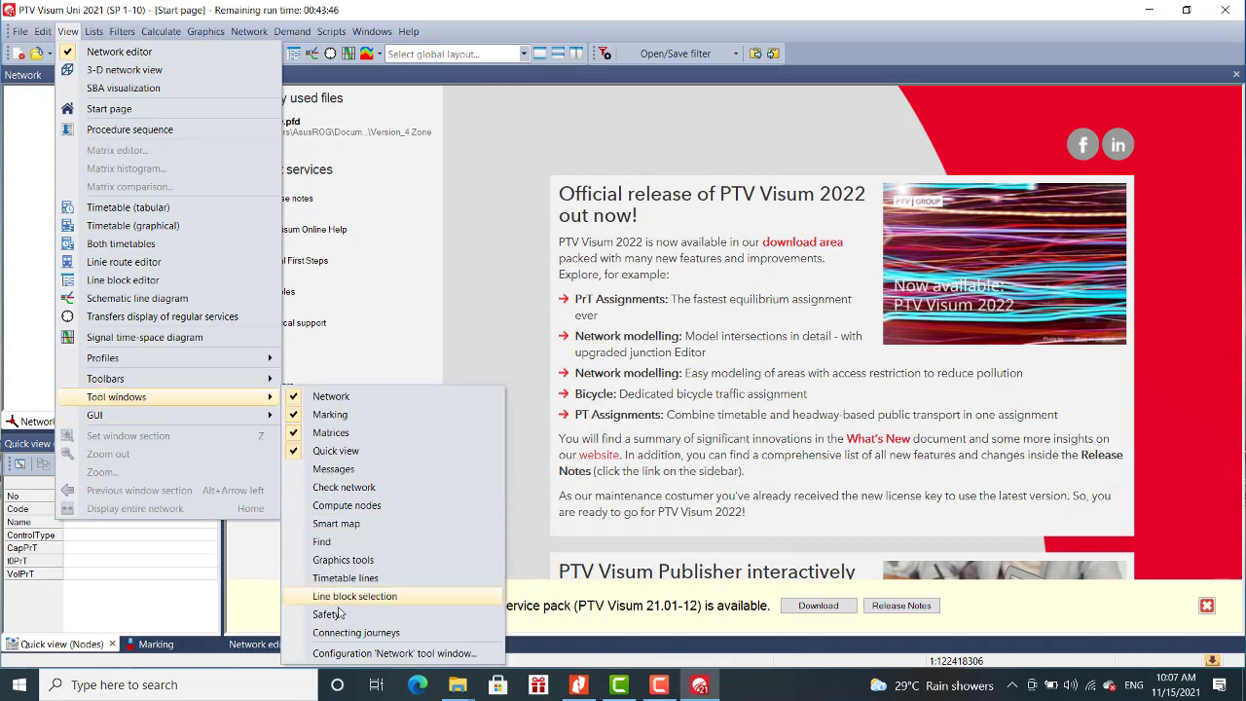
left_click(343, 654)
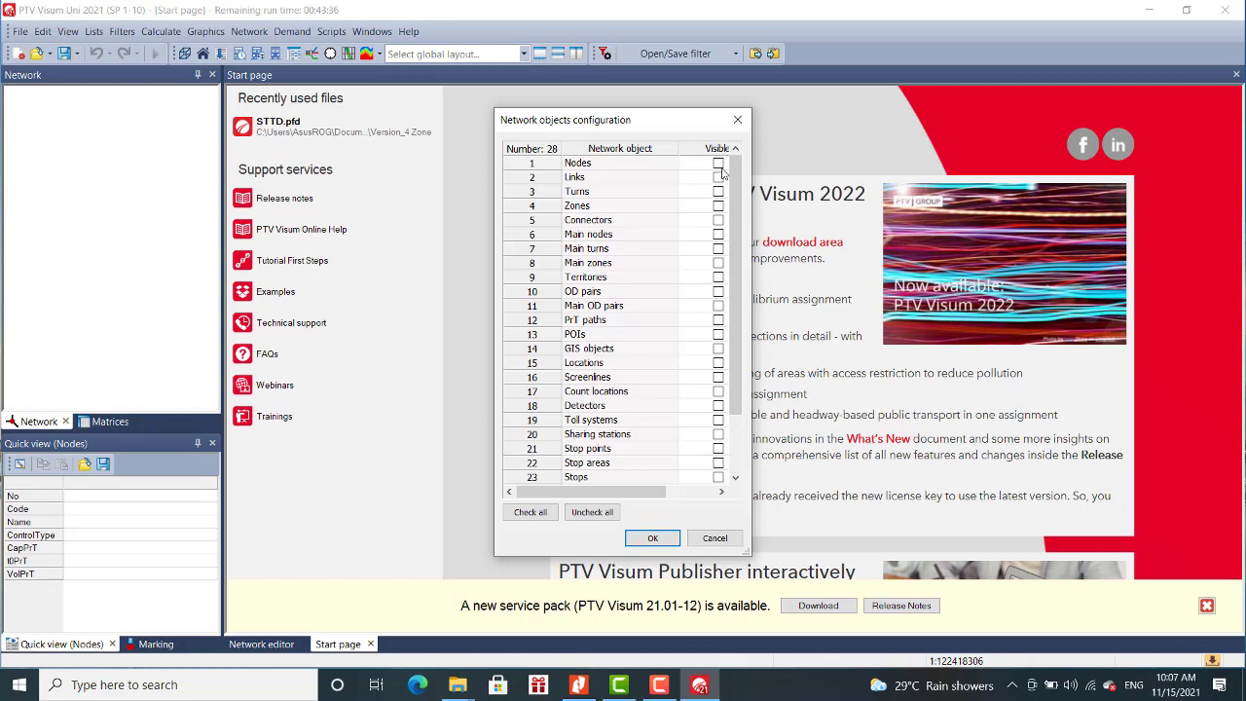
scroll(721, 180, "down", 2)
scroll(639, 467, "up", 2)
left_click(718, 162)
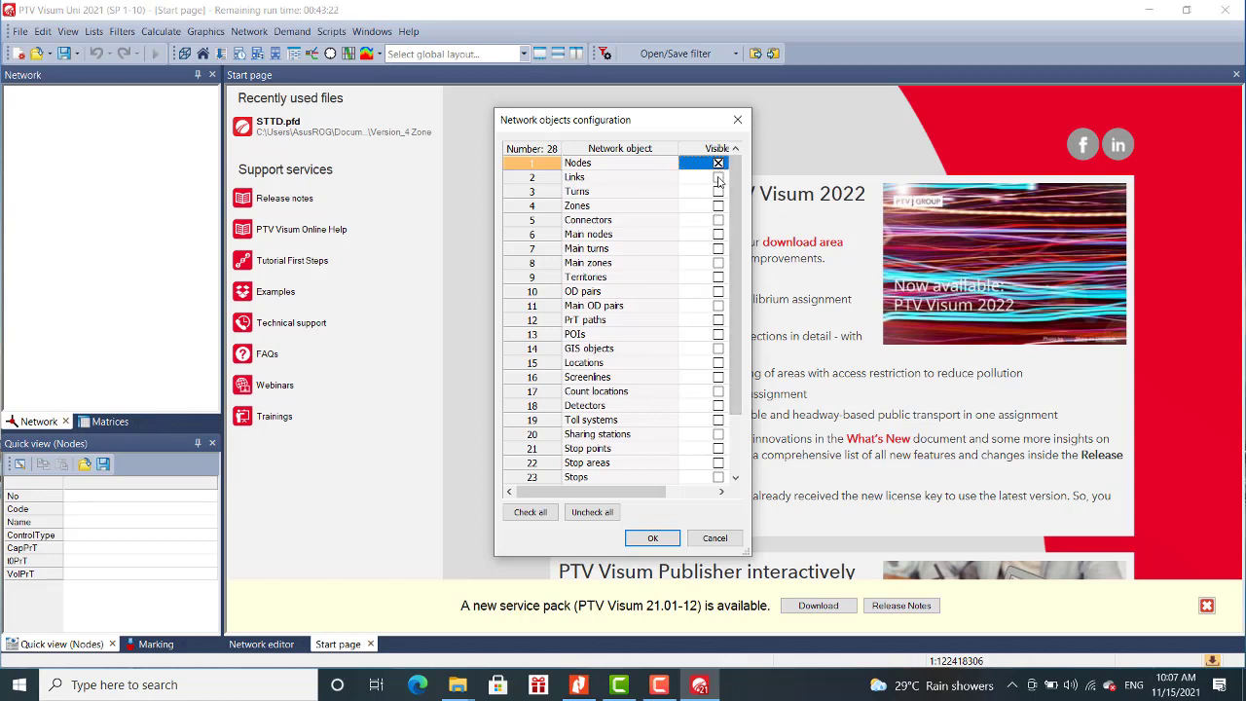
left_click(718, 177)
left_click(717, 192)
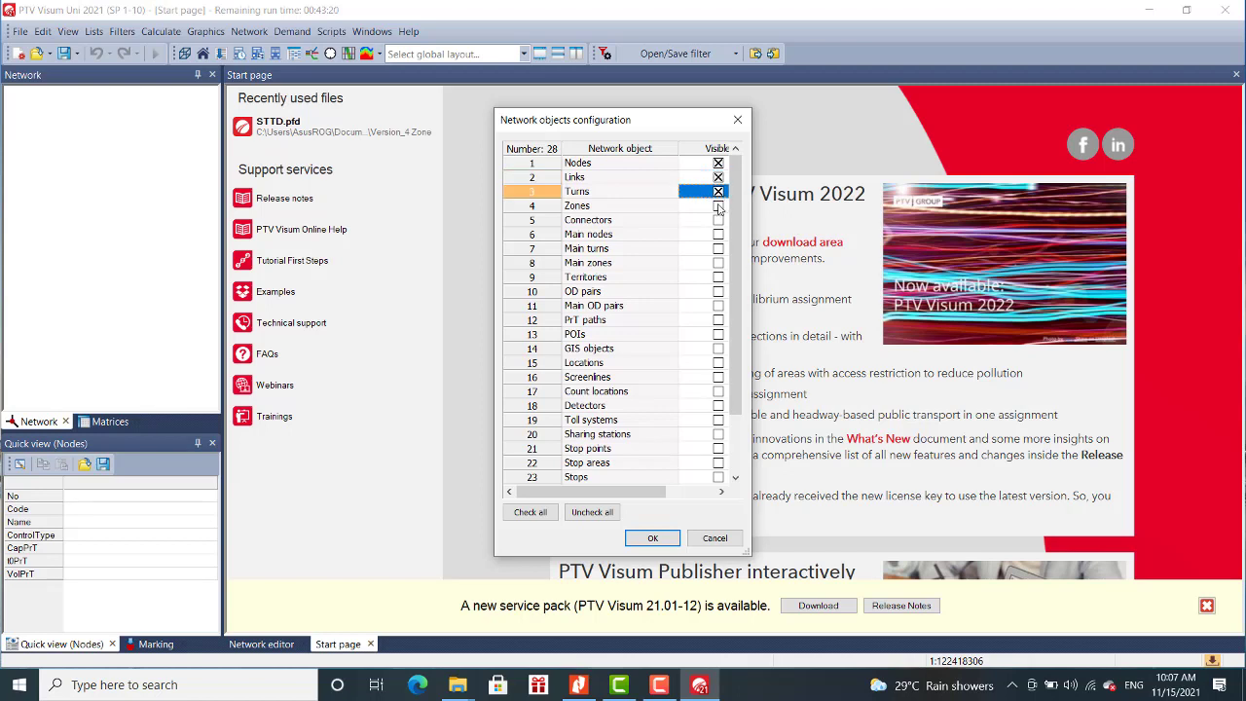
left_click(717, 207)
left_click(718, 220)
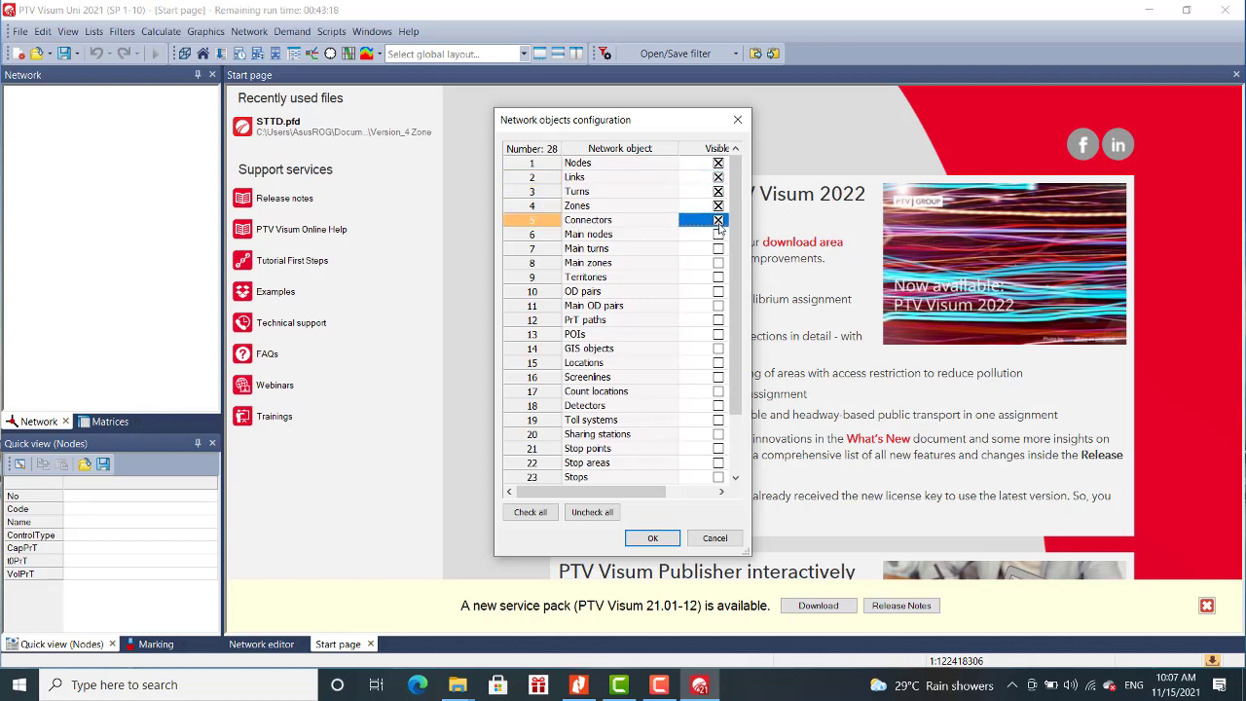
Also make Main nodes, Main turns, Main zones, PrT paths, POIs, Stop points, Stop areas and Backgrounds visible and apply the network objects configuration.
left_click(718, 235)
left_click(719, 248)
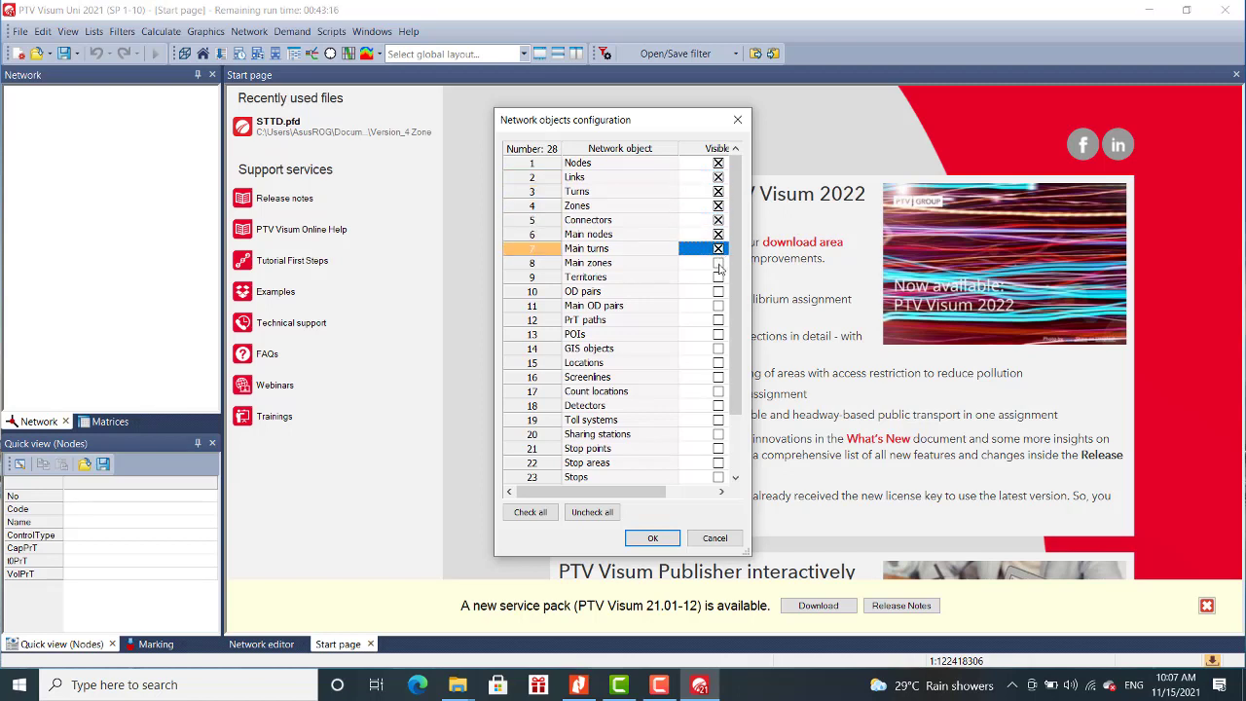
left_click(718, 263)
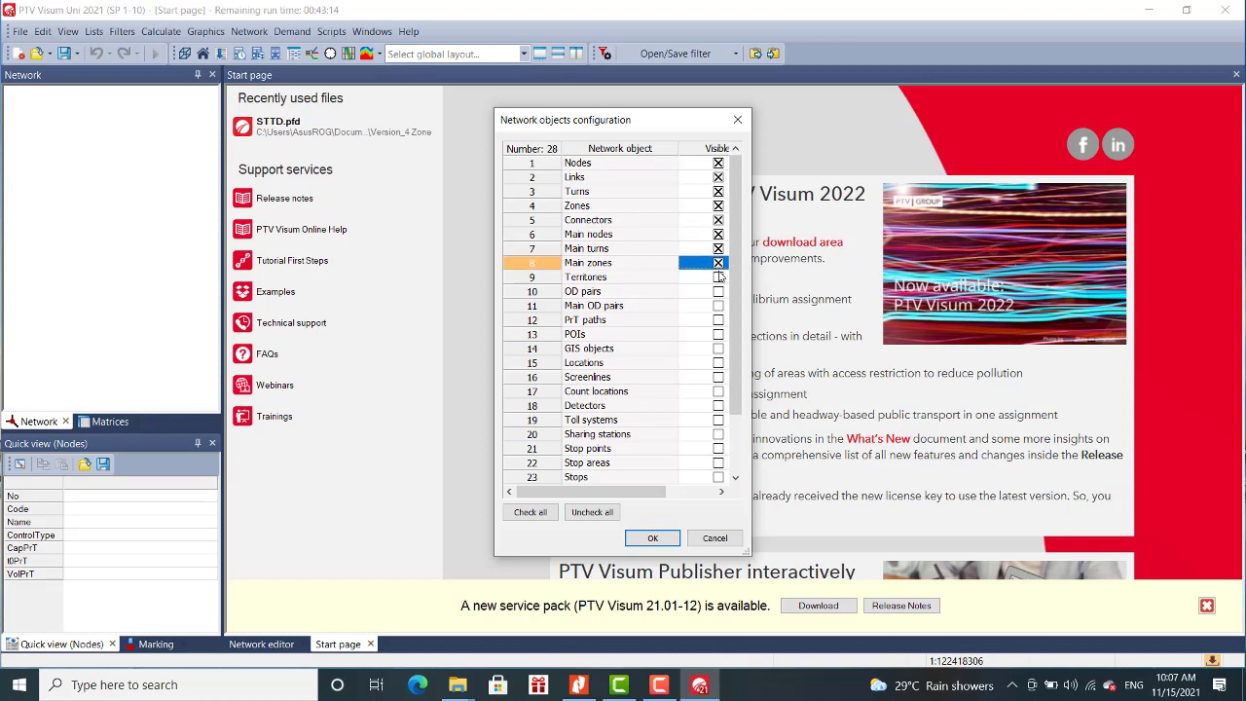
left_click(719, 320)
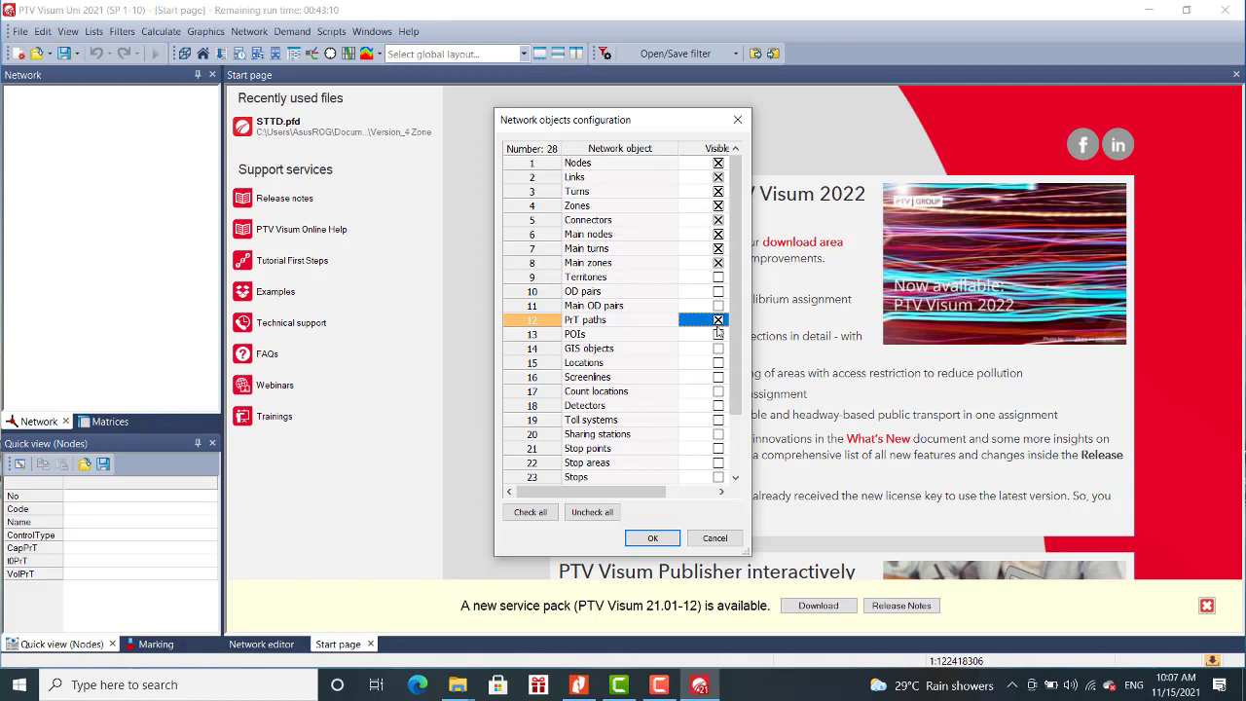
left_click(719, 335)
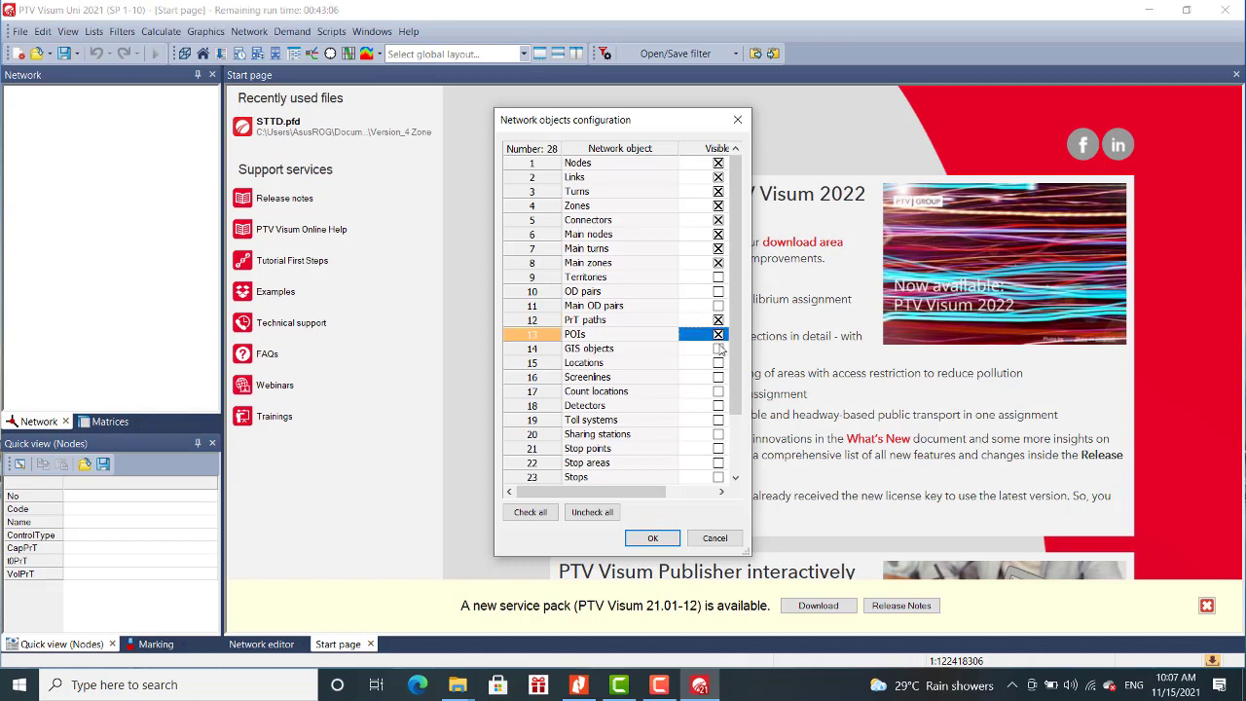
left_click(719, 449)
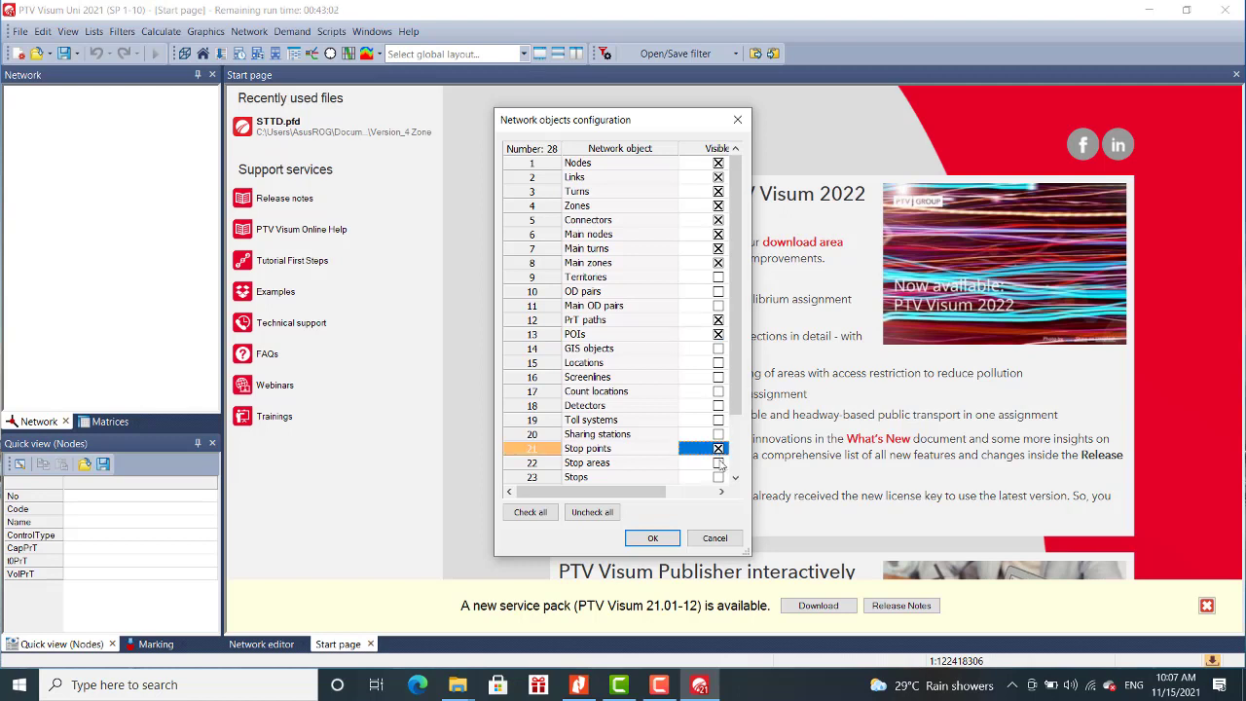
left_click(719, 462)
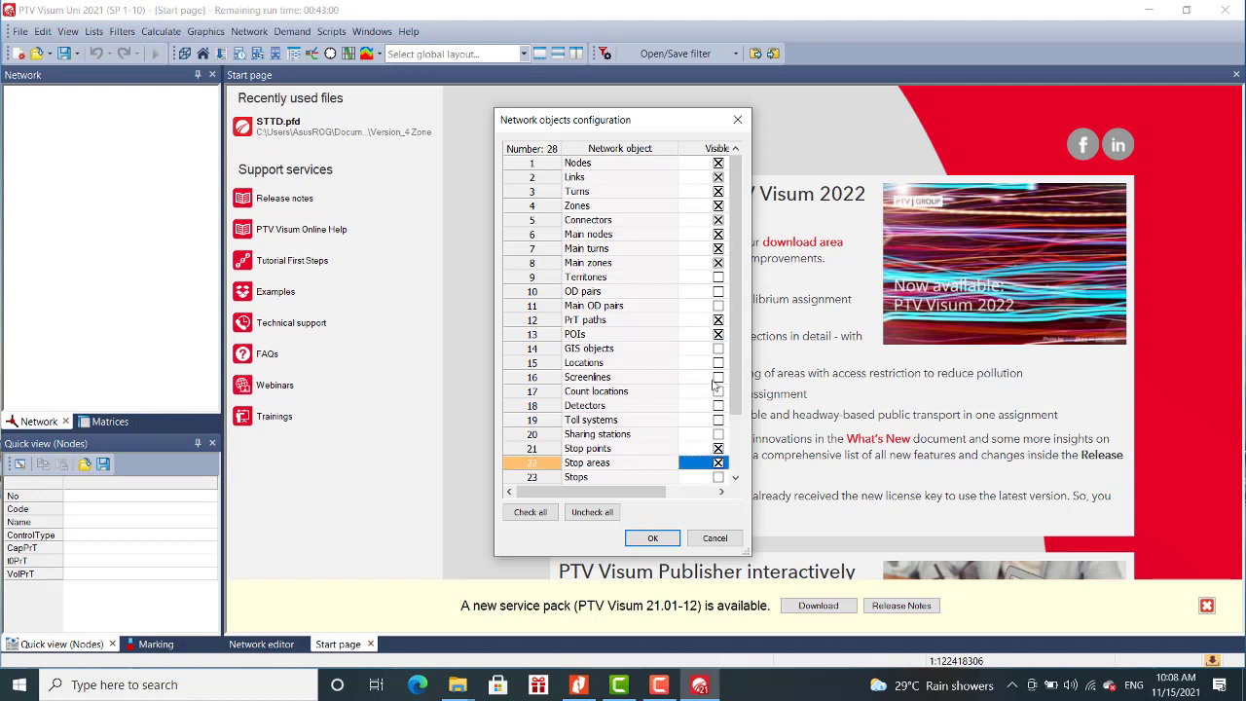
scroll(696, 313, "down", 2)
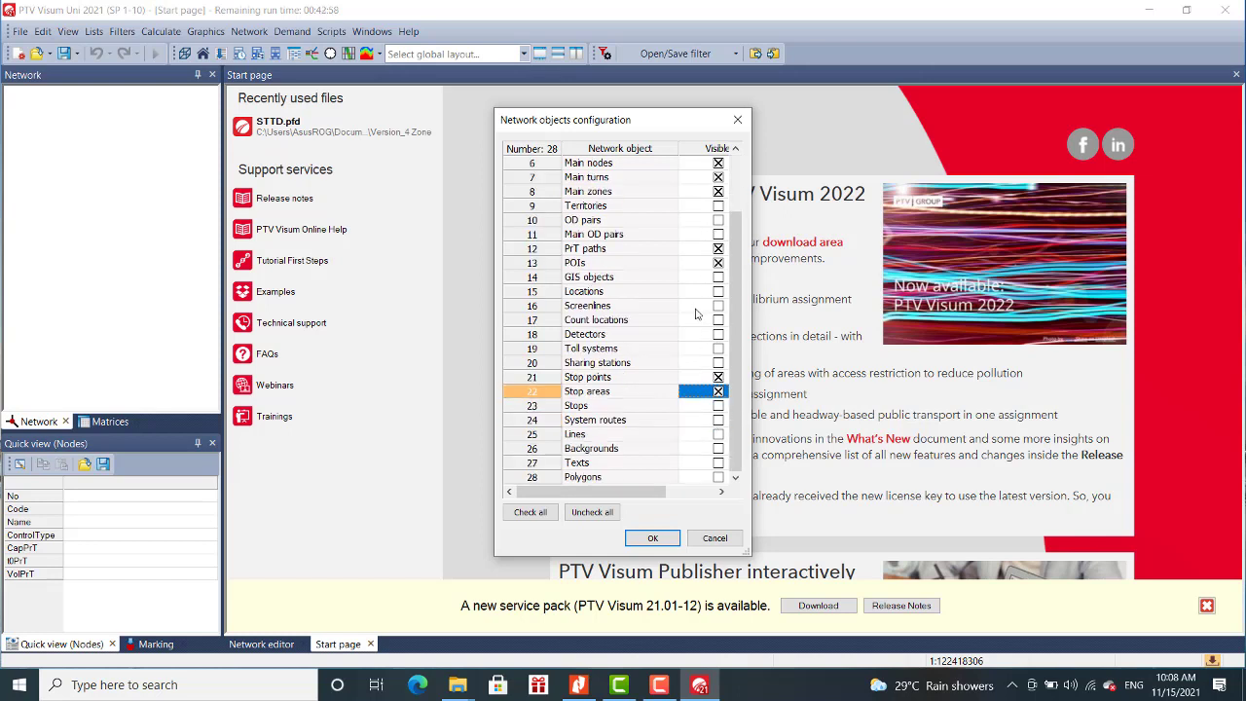
left_click(719, 449)
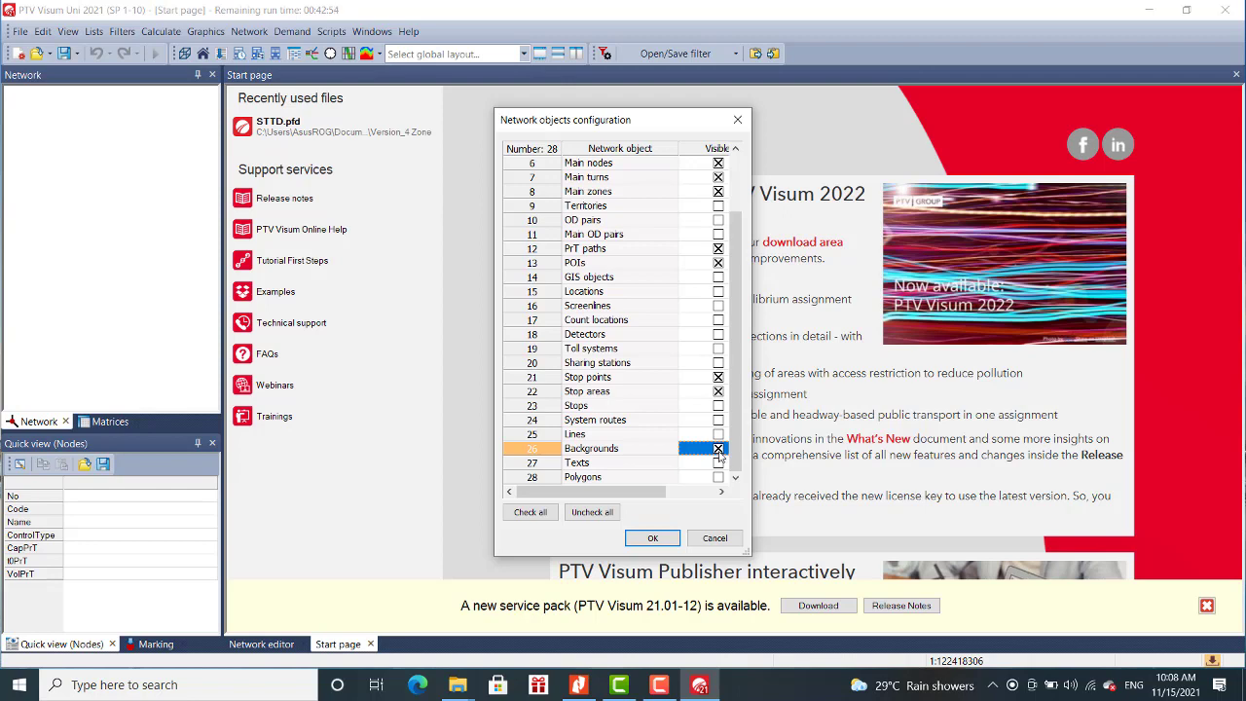
left_click(658, 538)
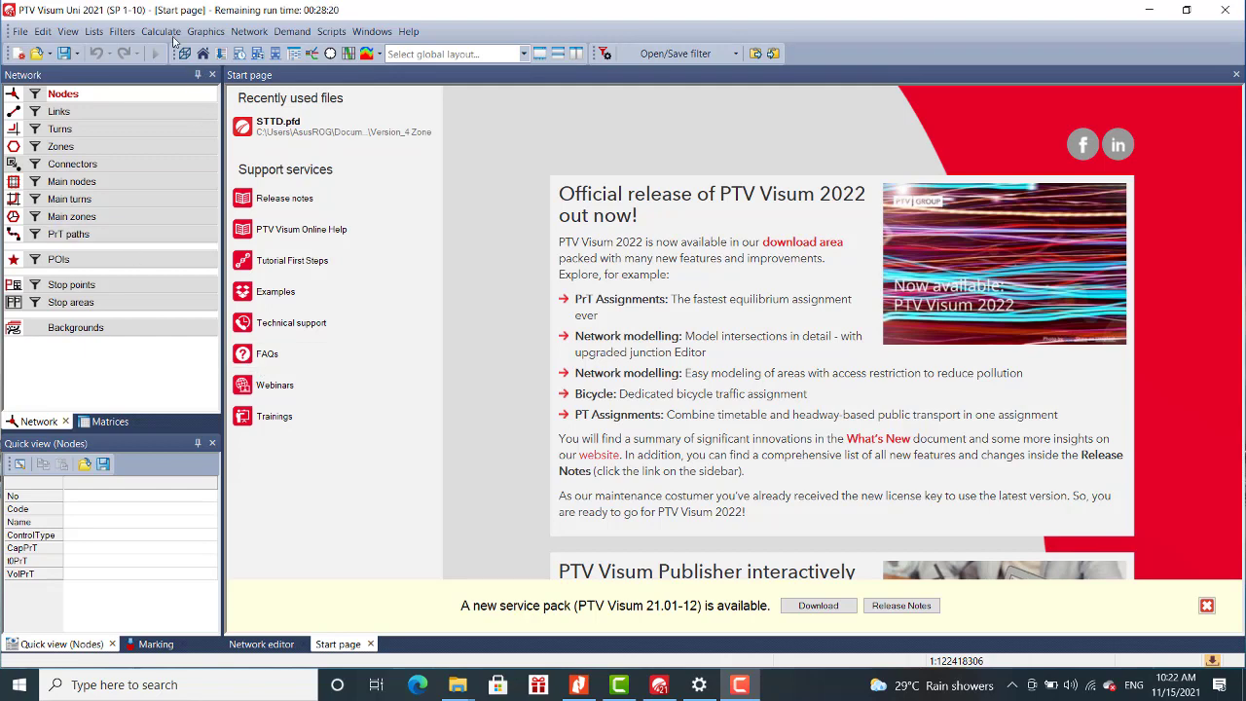
Set the direction of traffic to left-hand traffic in the network settings and apply it.
left_click(237, 35)
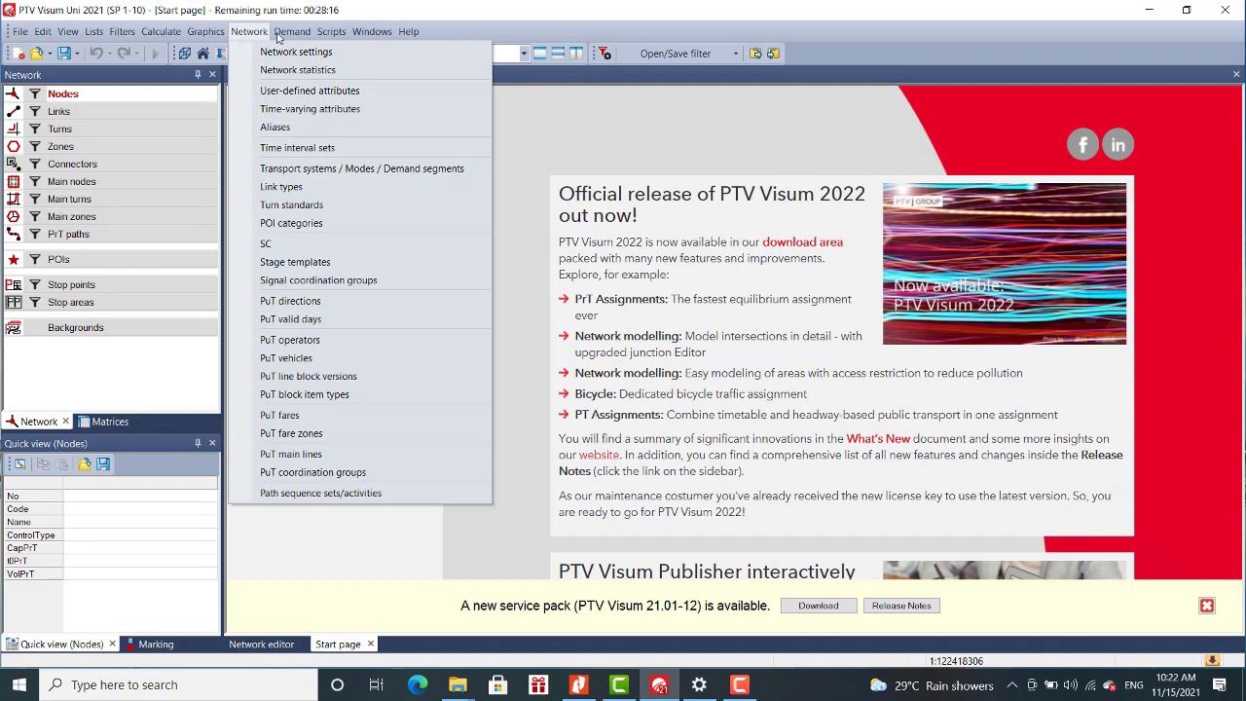
left_click(256, 50)
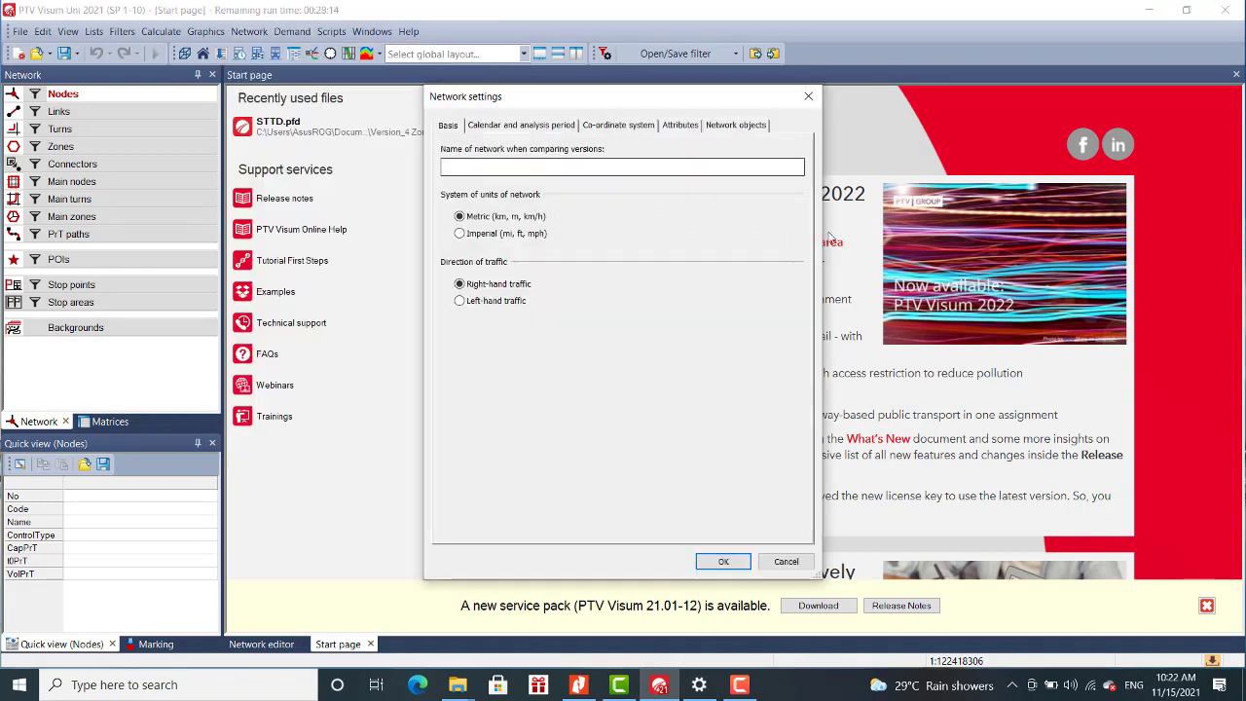
left_click(491, 303)
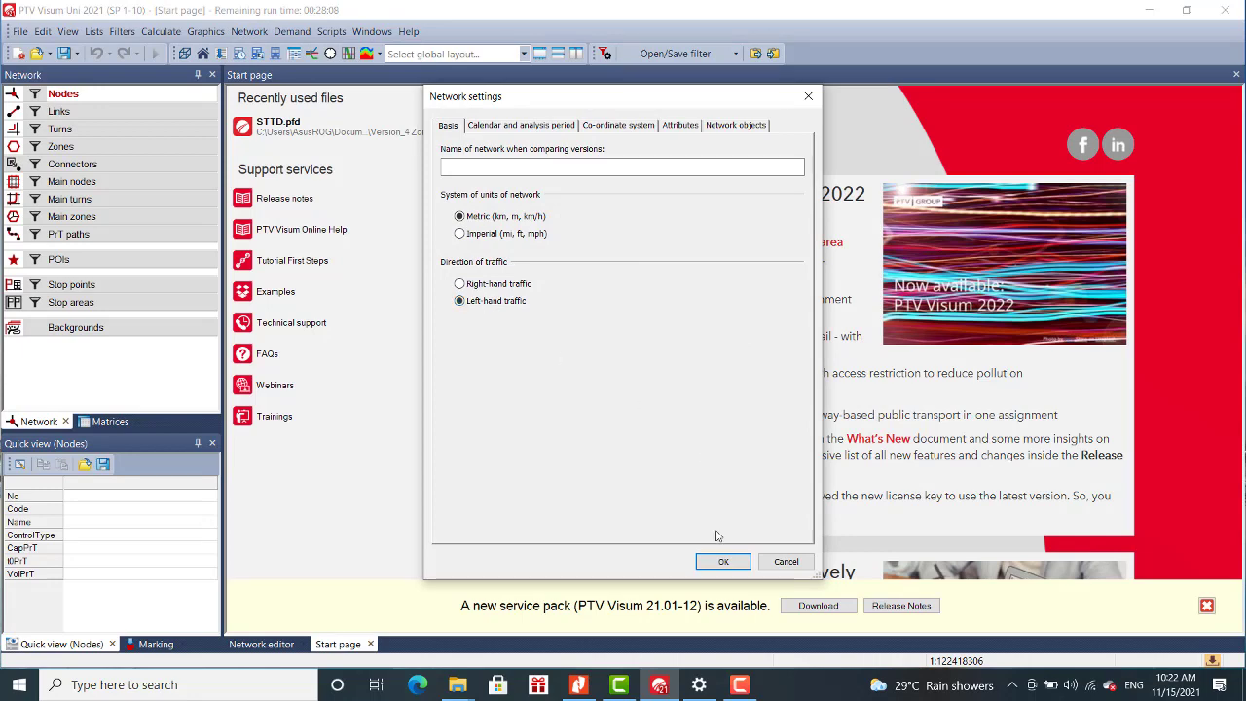
left_click(722, 562)
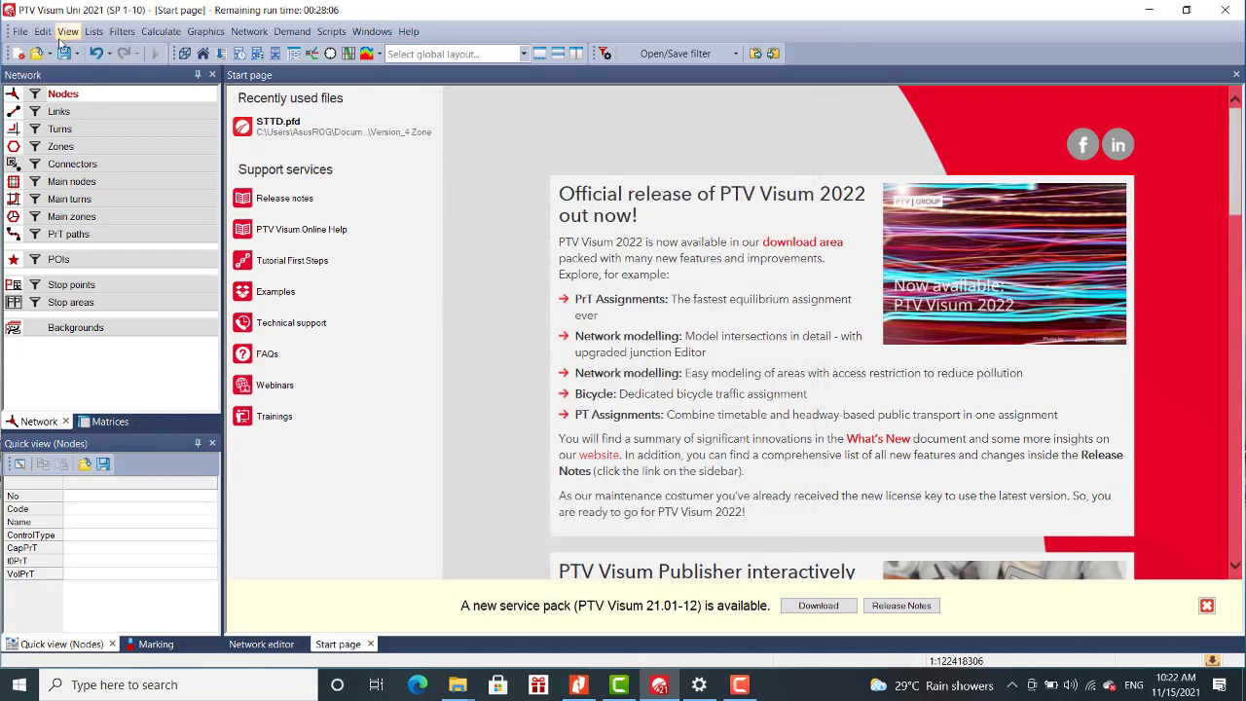
Save the network as a version file named 00 Latihan A in the VER folder of Version_4 Zone.
left_click(20, 31)
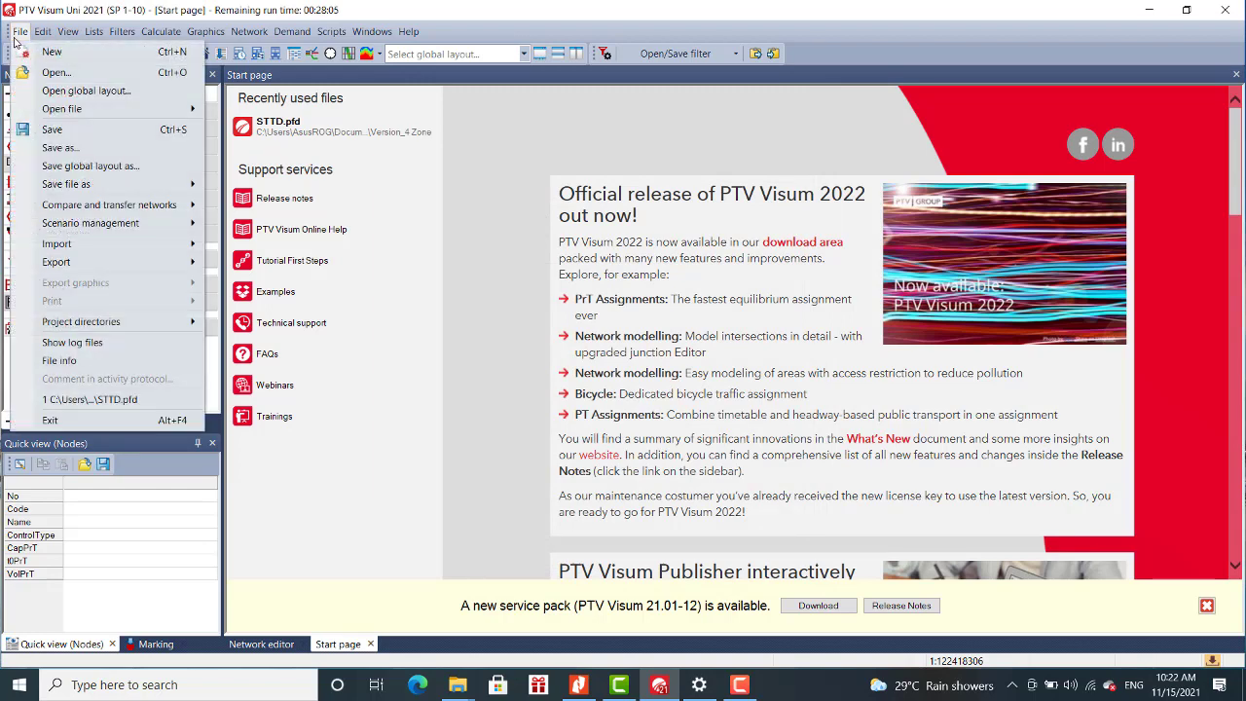
left_click(53, 147)
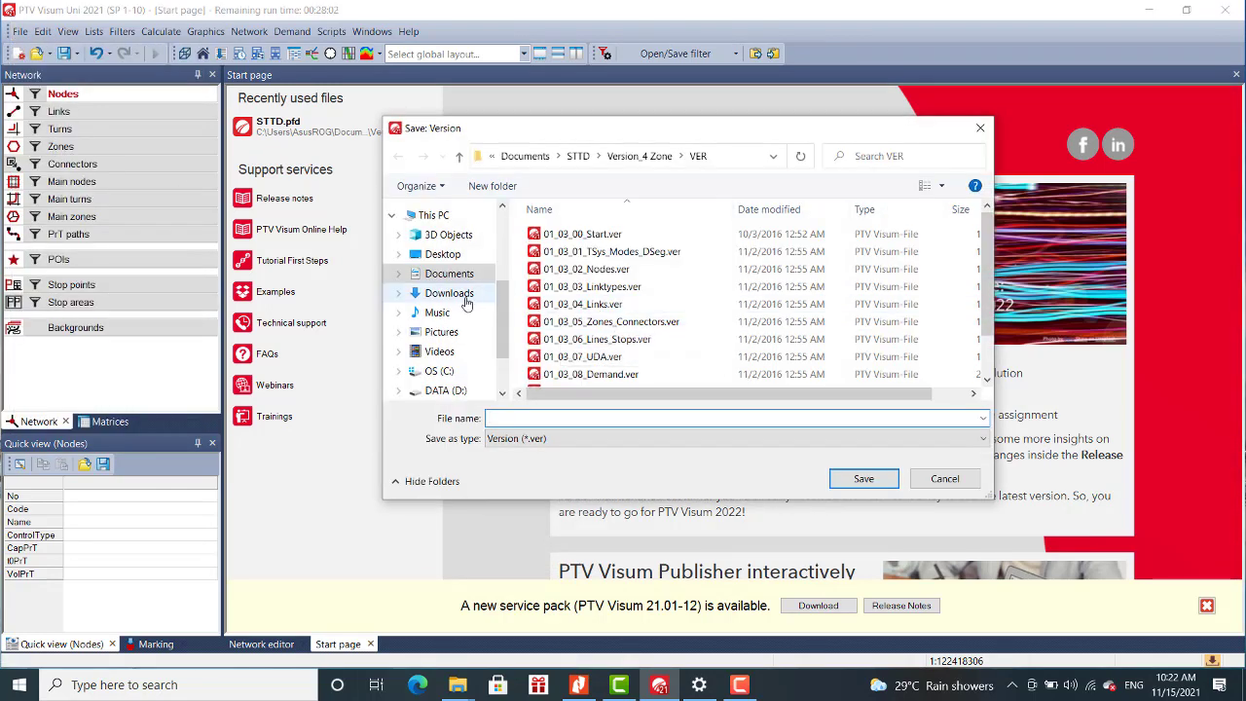
scroll(492, 360, "down", 1)
scroll(492, 360, "up", 1)
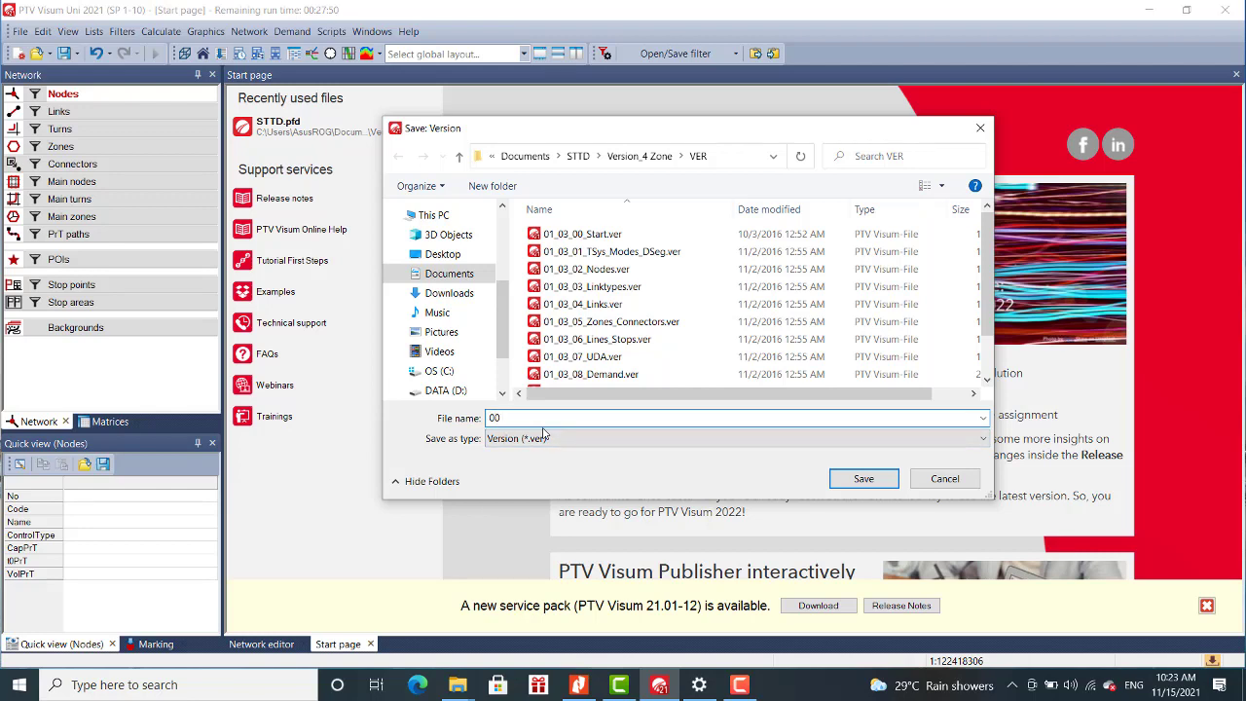
type("ihan A")
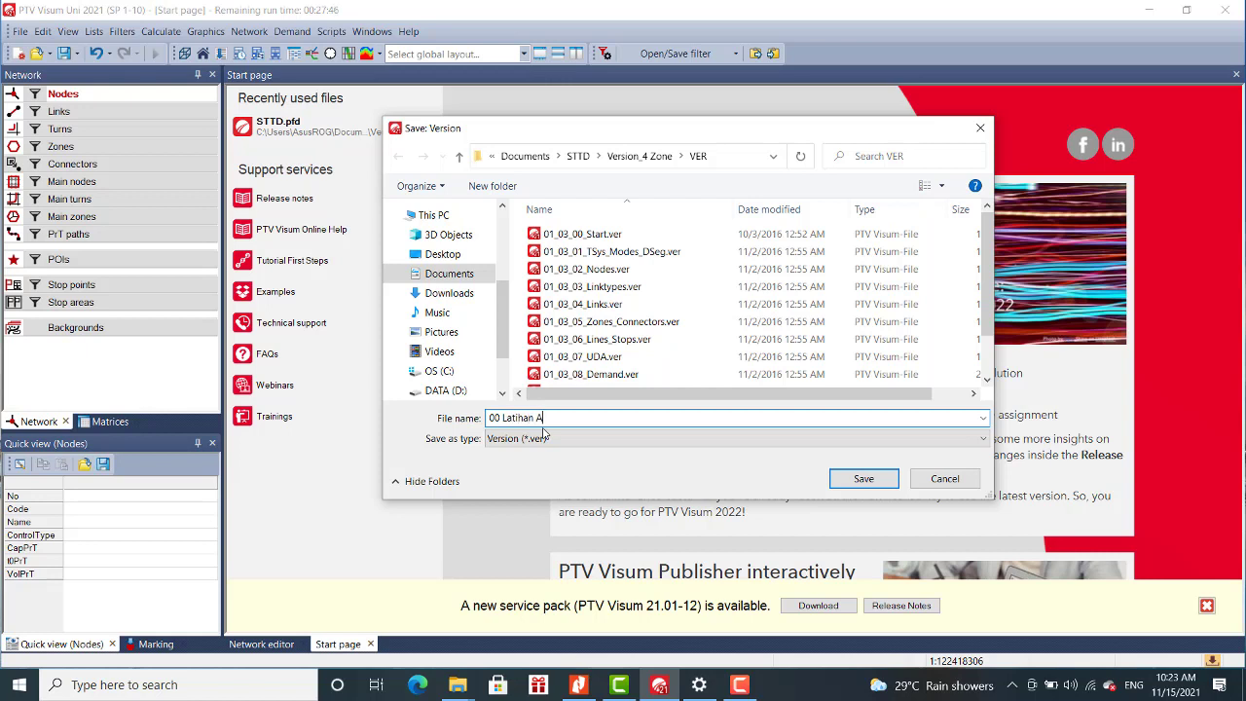
left_click(864, 481)
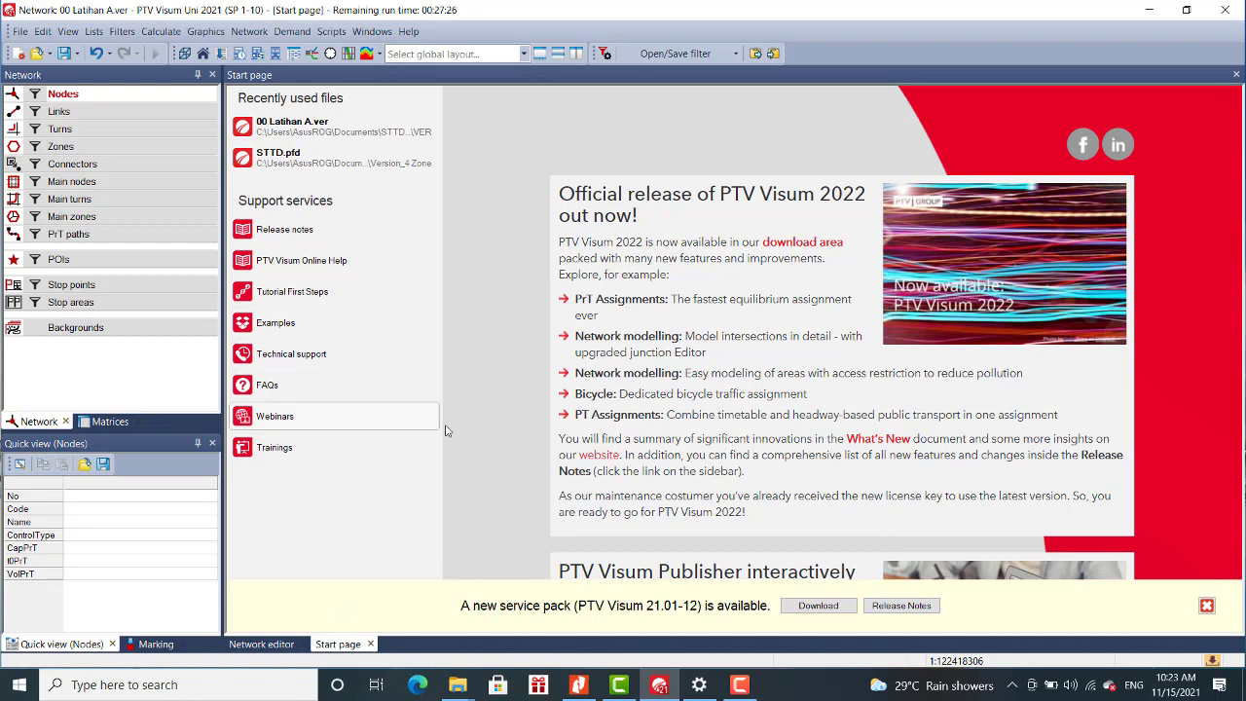
Switch to the PTV Visum Introduction PDF in Nitro Pro and review the four-zone assignment exercise on pages 16 and 17.
left_click(579, 685)
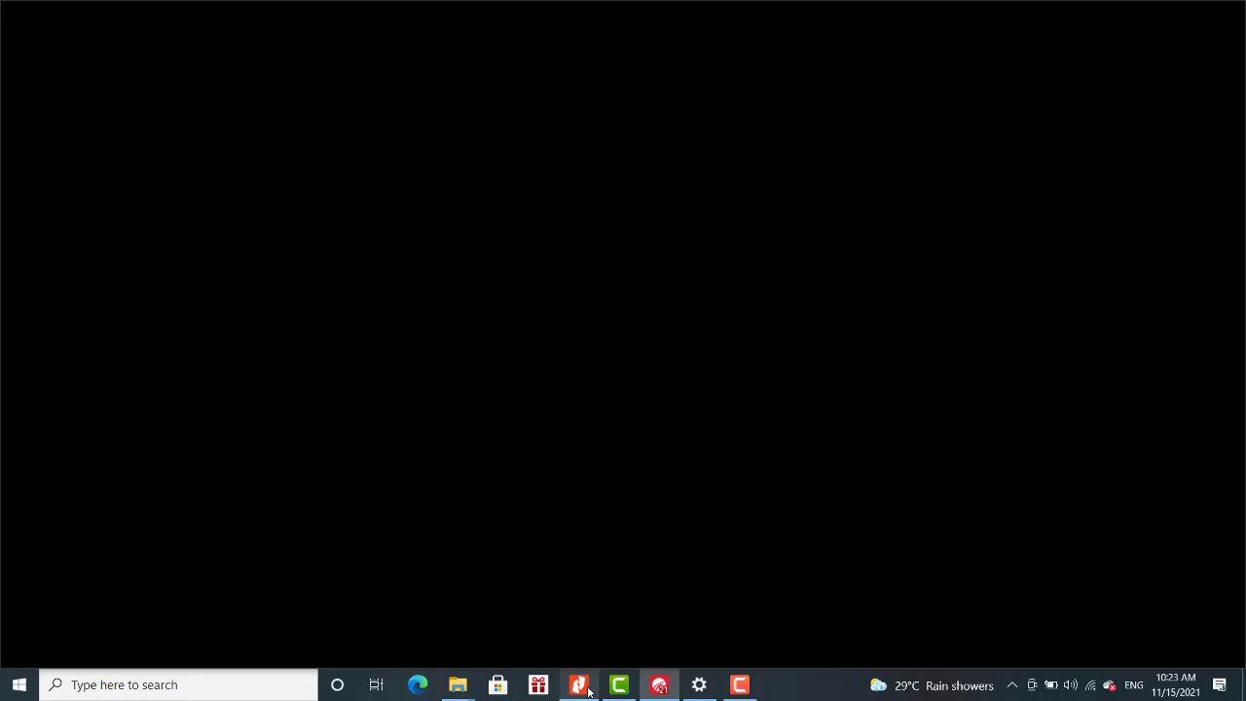
scroll(604, 422, "up", 10)
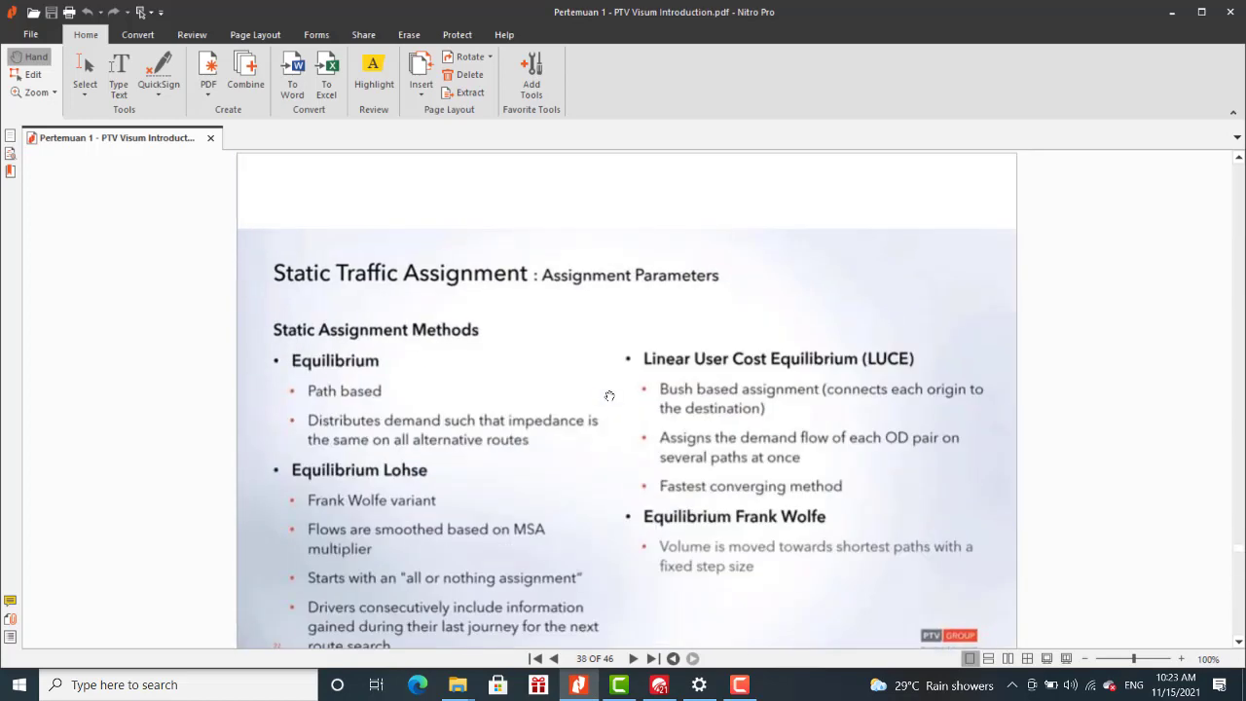
scroll(608, 394, "up", 10)
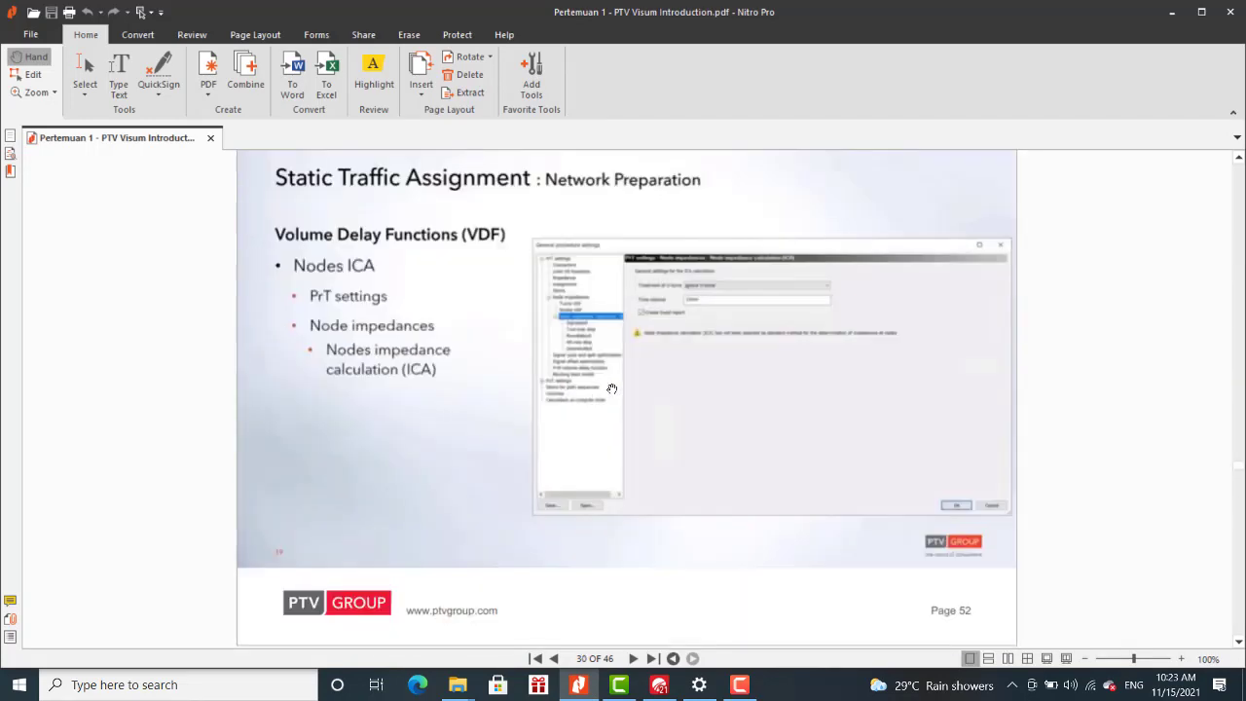
scroll(612, 388, "up", 10)
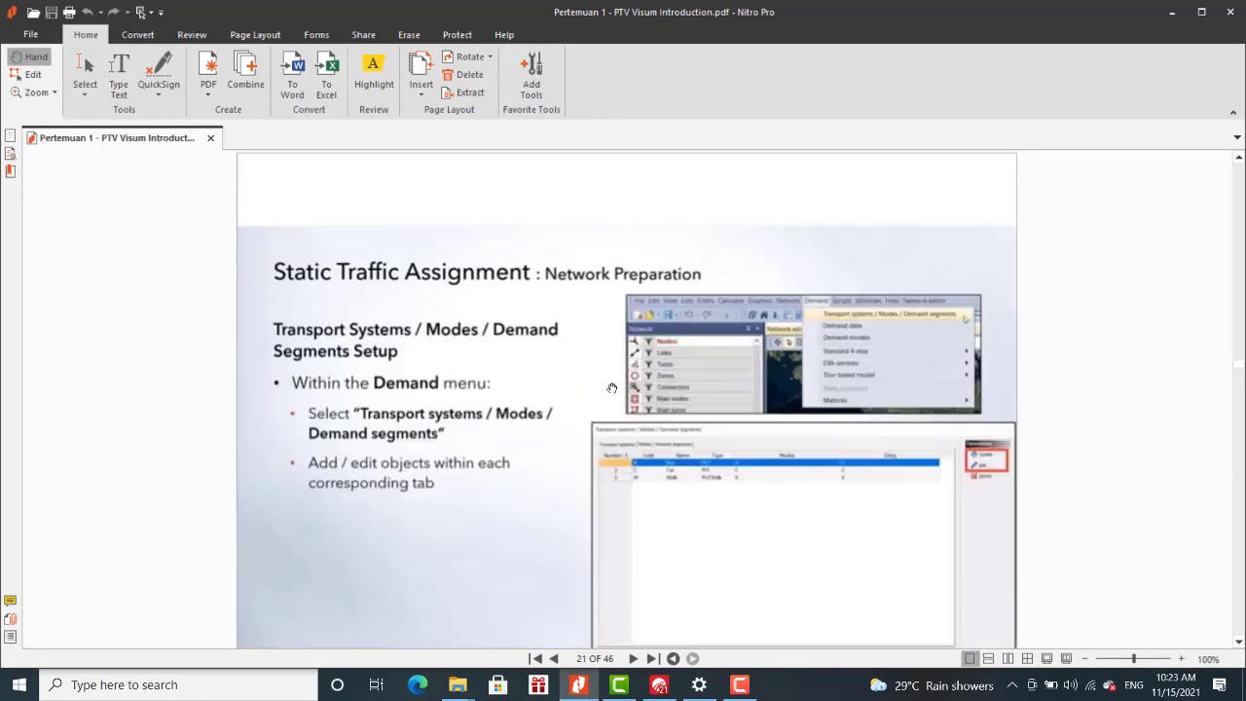
scroll(612, 388, "up", 2)
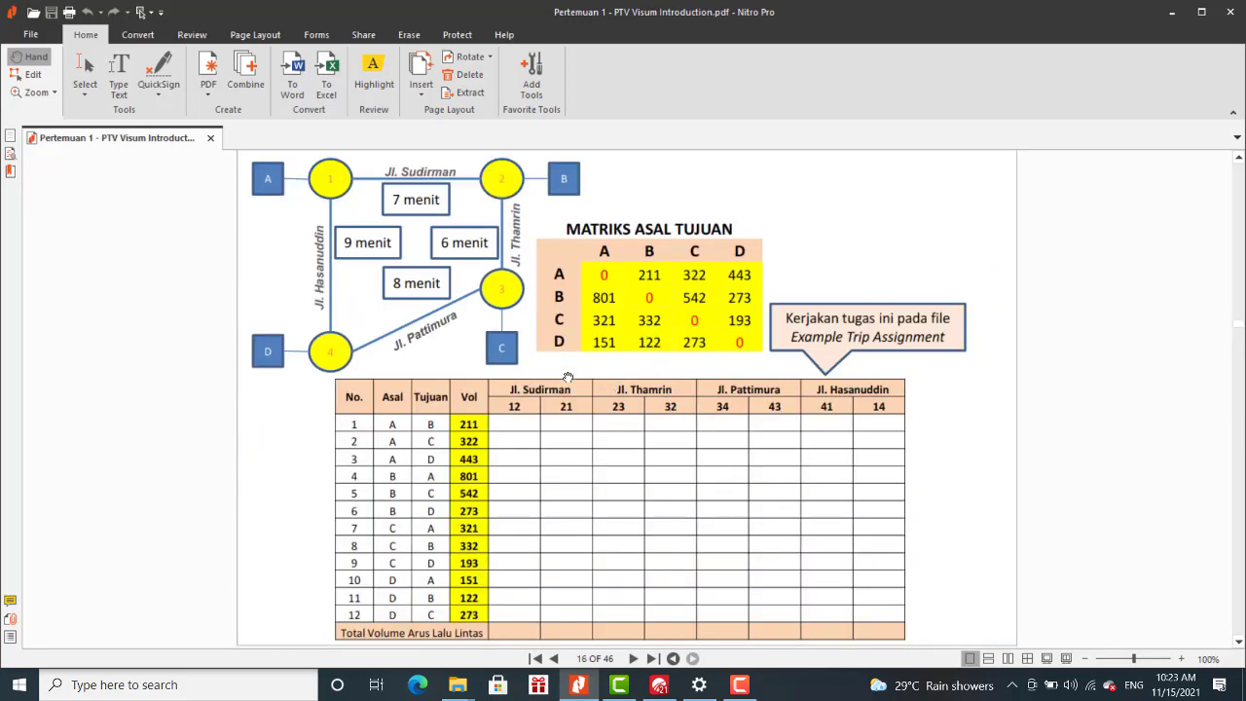
scroll(568, 377, "down", 1)
scroll(568, 377, "down", 1)
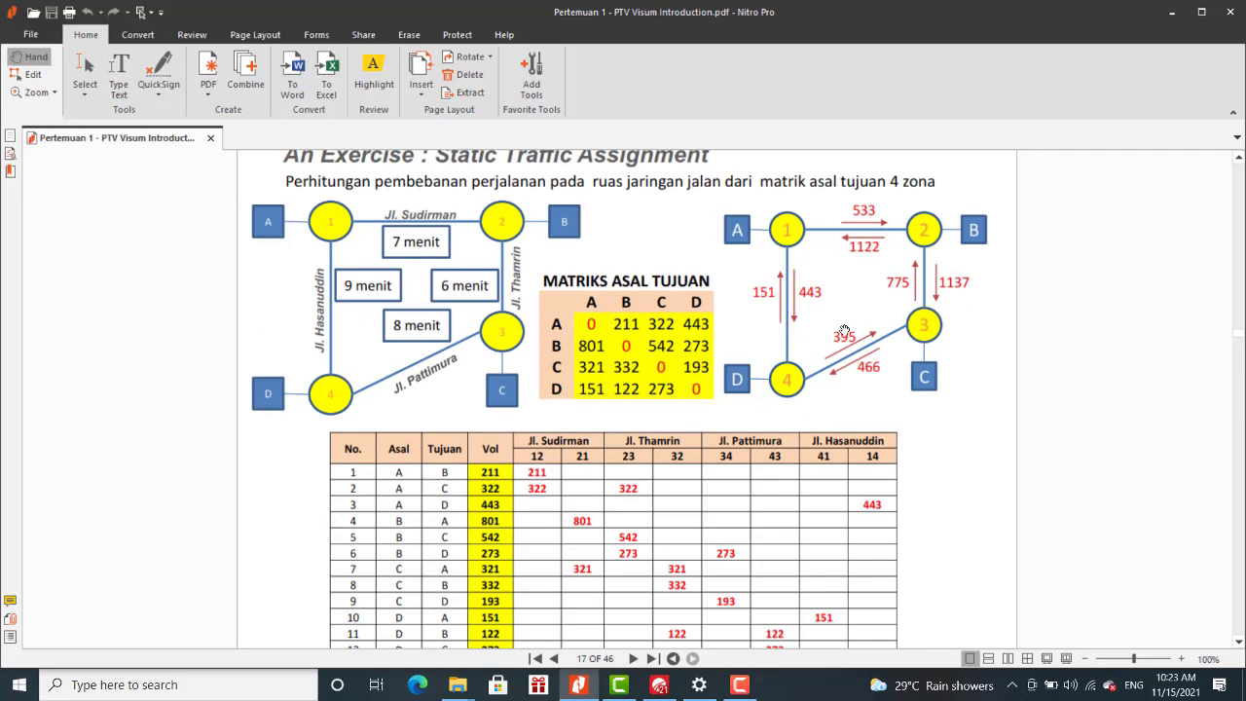
left_click(1174, 17)
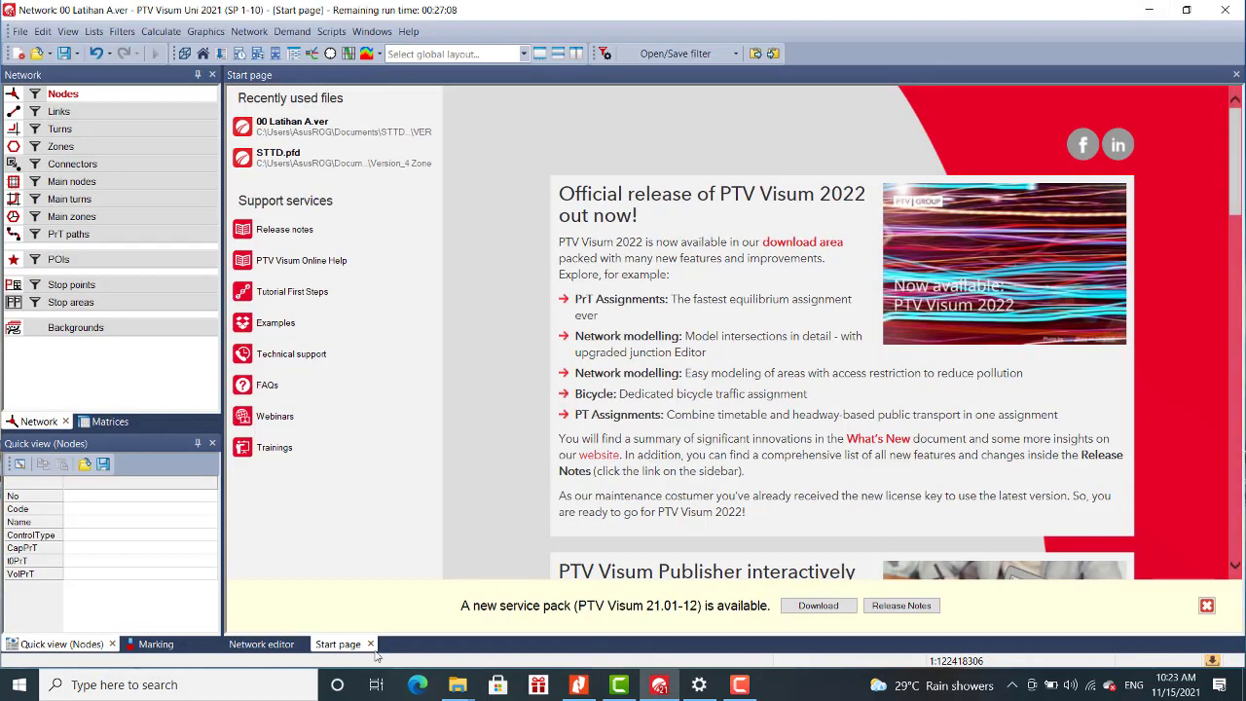
Close the start page and disable the background map in the network editor.
left_click(370, 644)
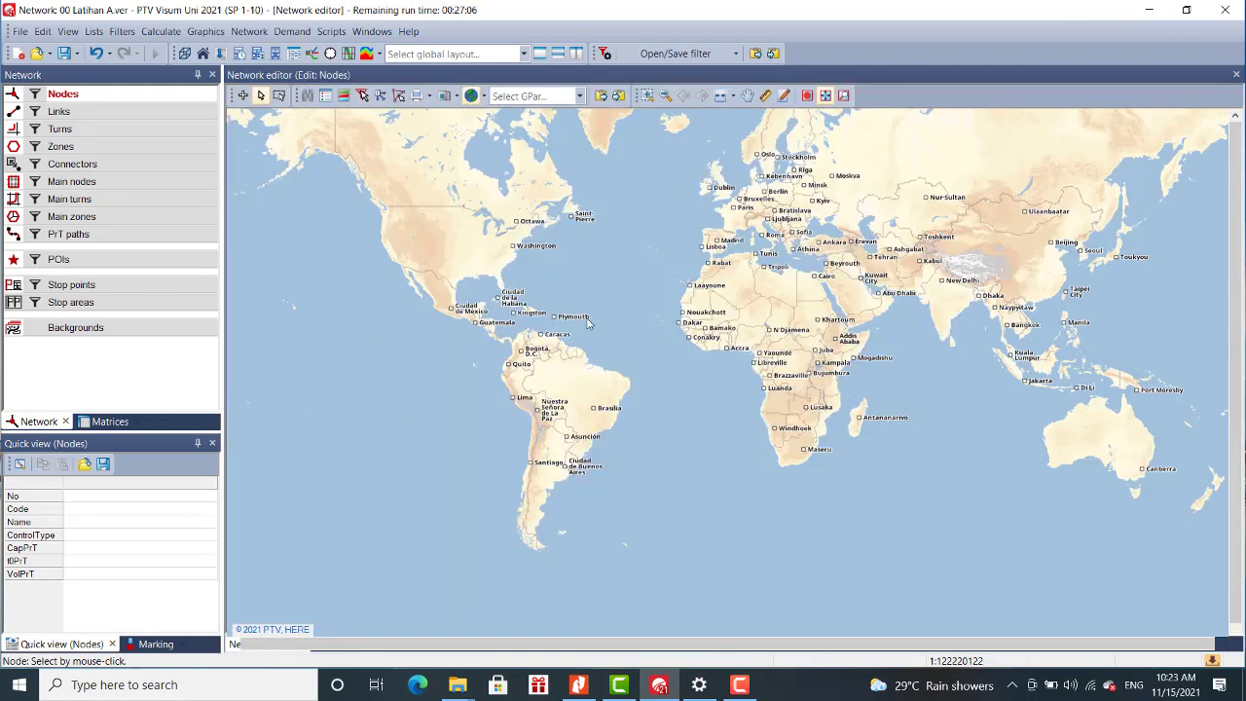
left_click(671, 373)
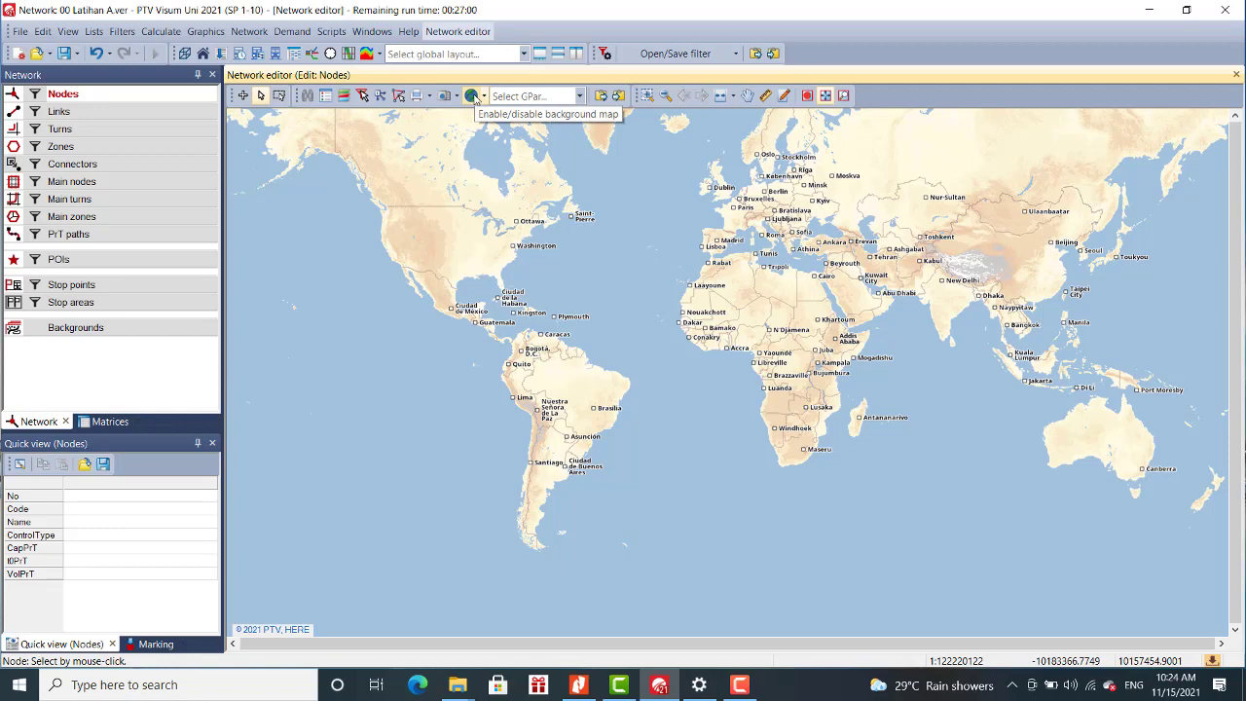
left_click(473, 98)
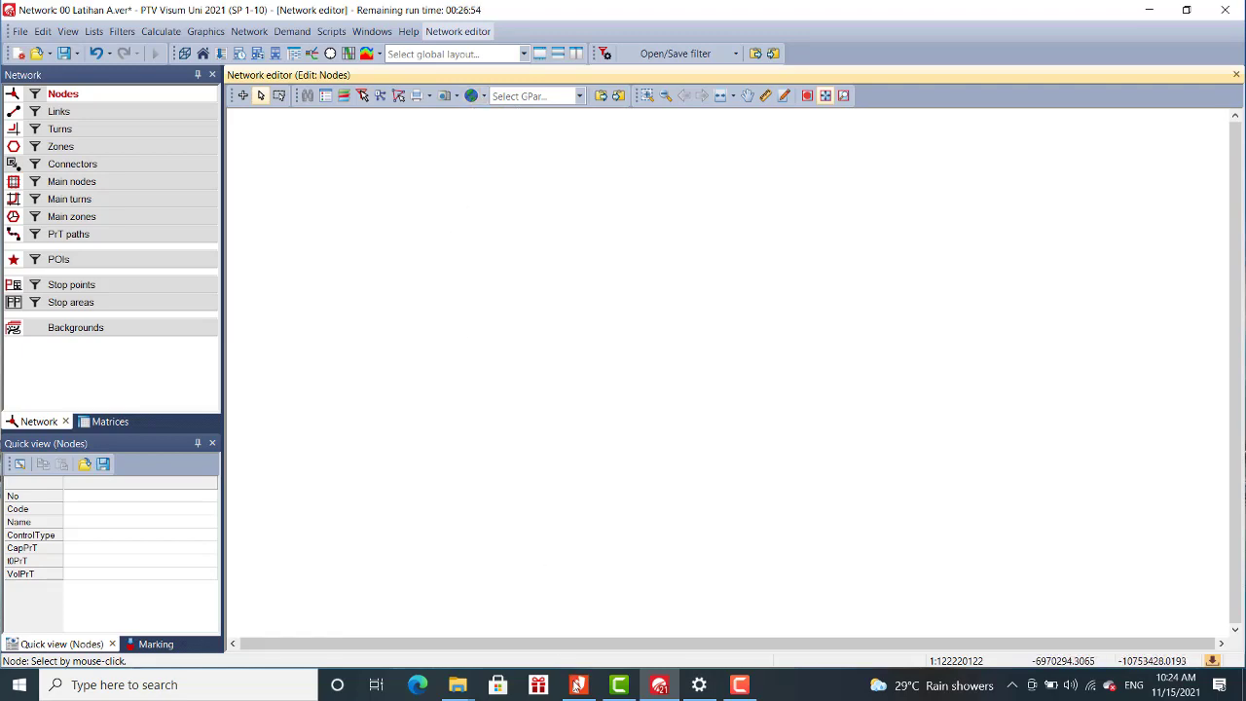
Consult the Network Preparation slides of the introduction PDF in Nitro Pro and return to PTV Visum.
left_click(579, 685)
scroll(631, 355, "down", 10)
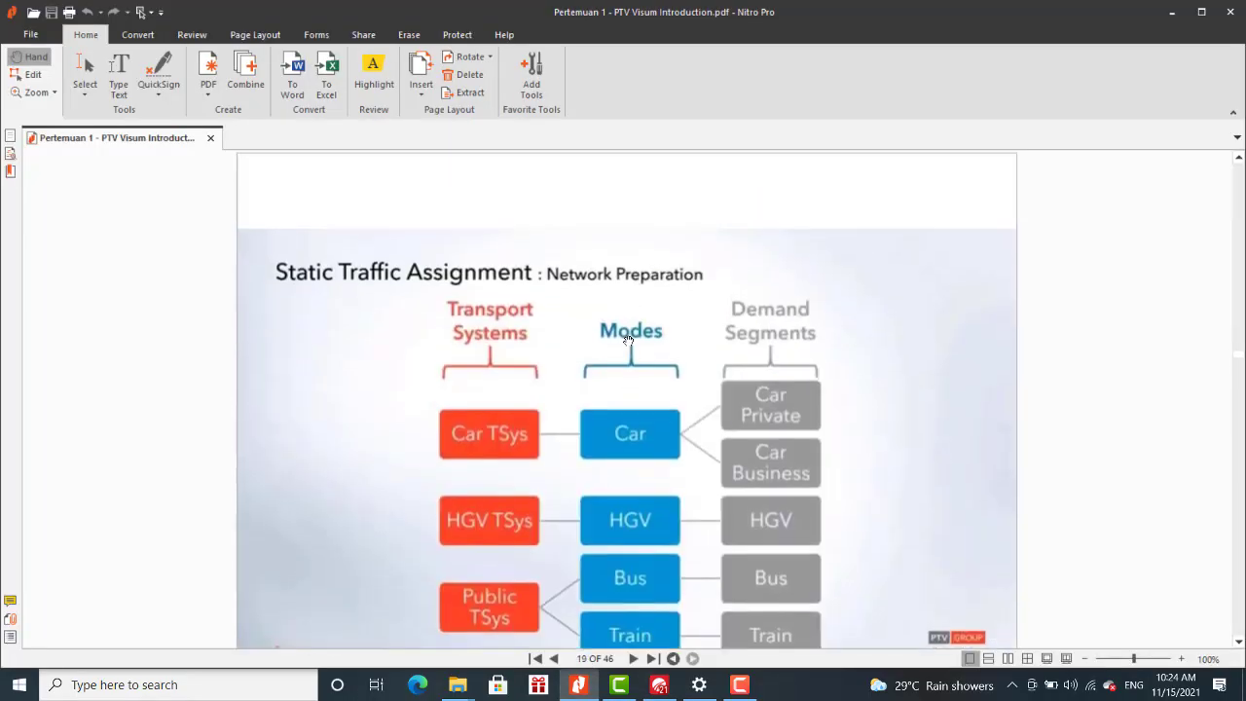
scroll(619, 347, "up", 5)
scroll(580, 395, "down", 5)
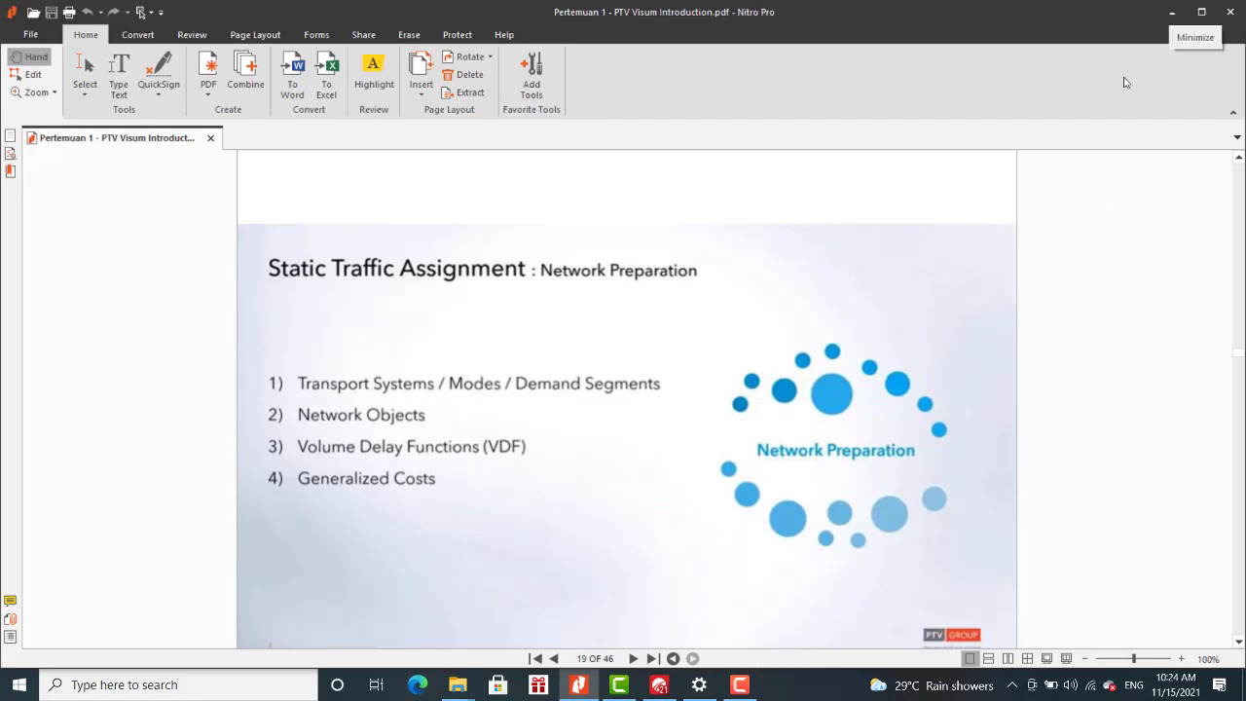
left_click(659, 685)
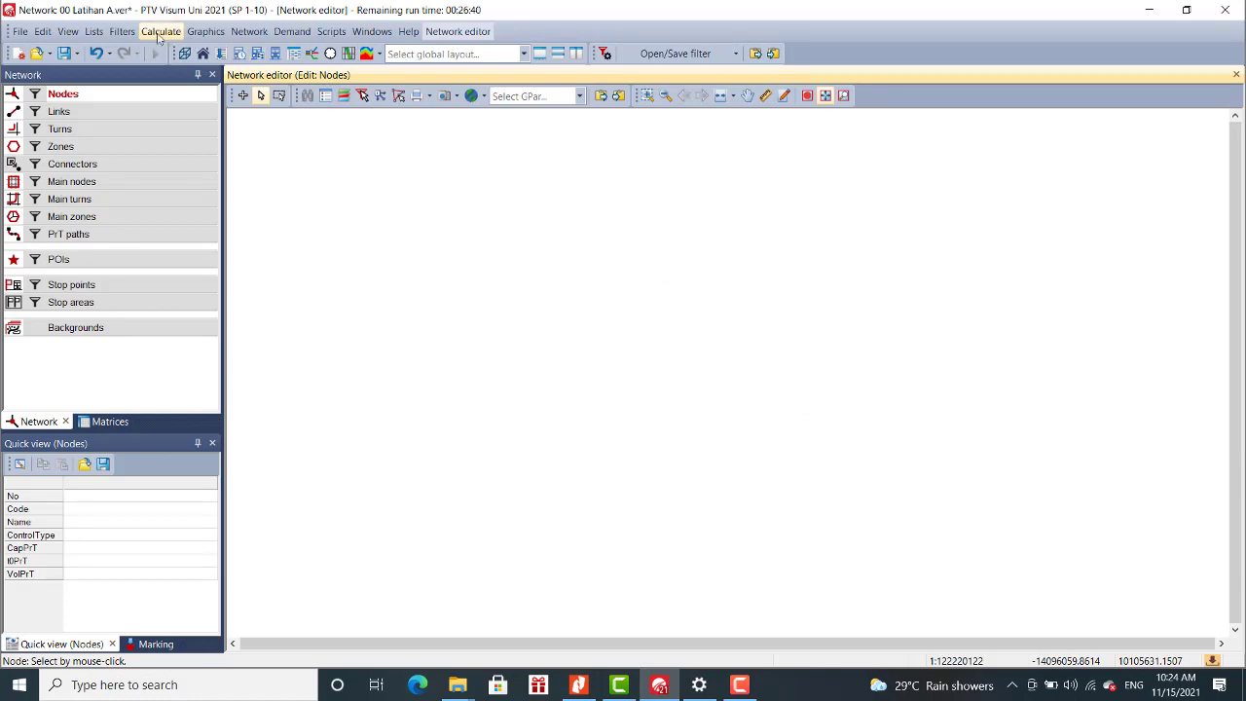
Review the Bus, Car and Walk entries in the transport systems definition and accept it.
left_click(292, 33)
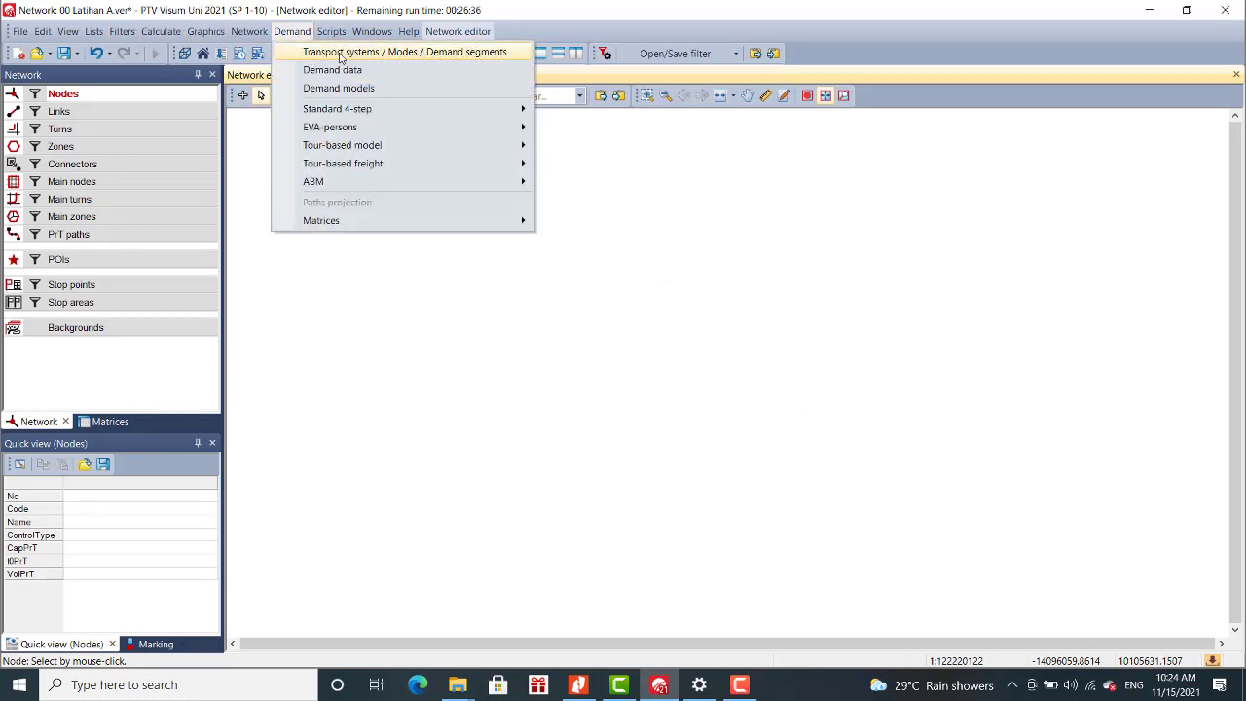
left_click(340, 56)
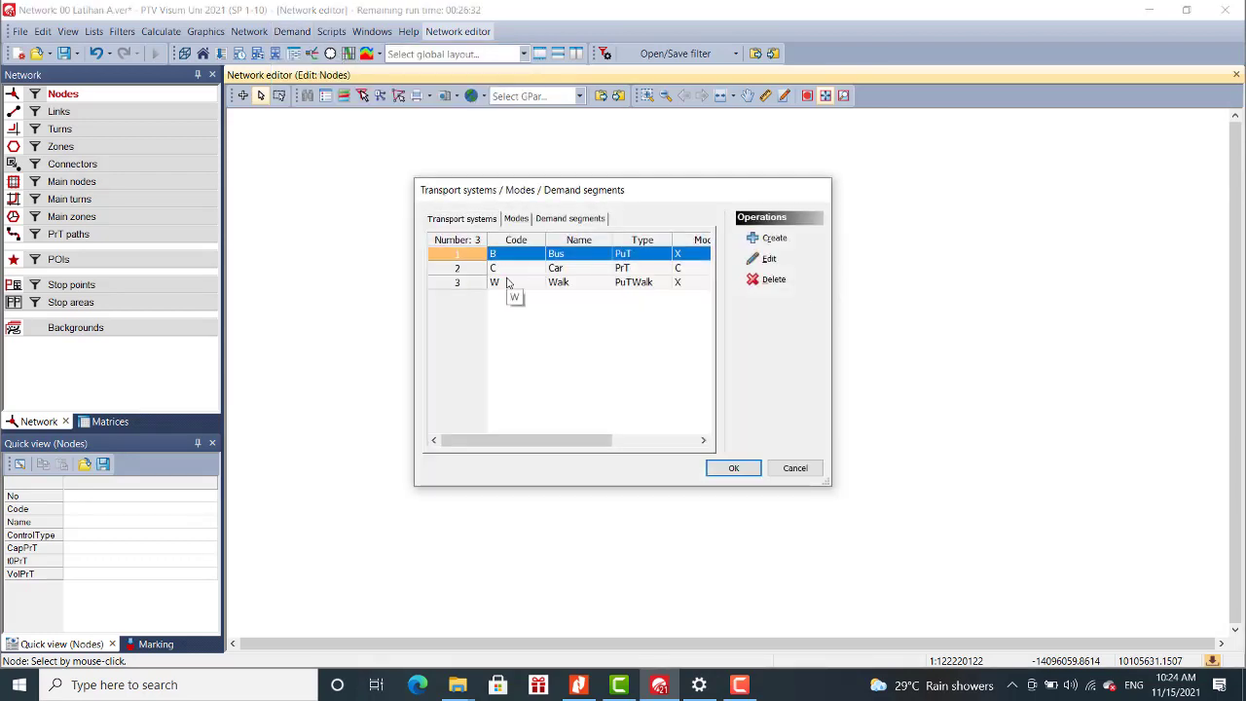
left_click(516, 283)
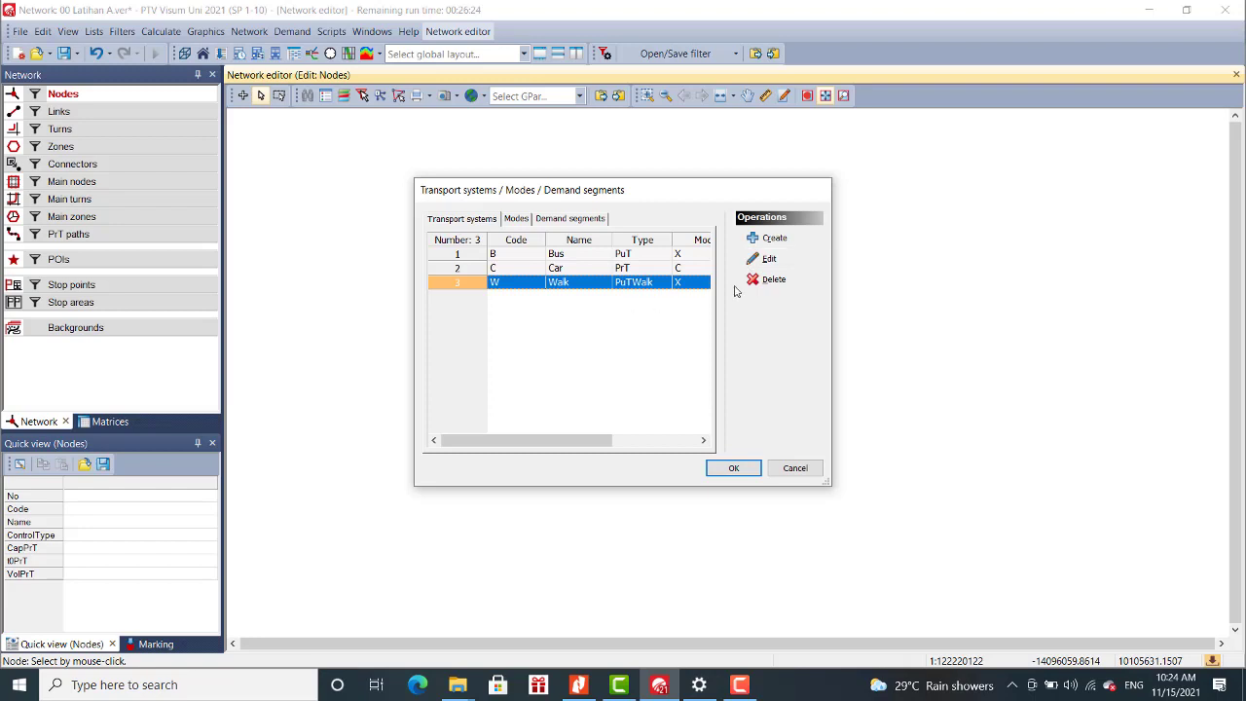
left_click(522, 273)
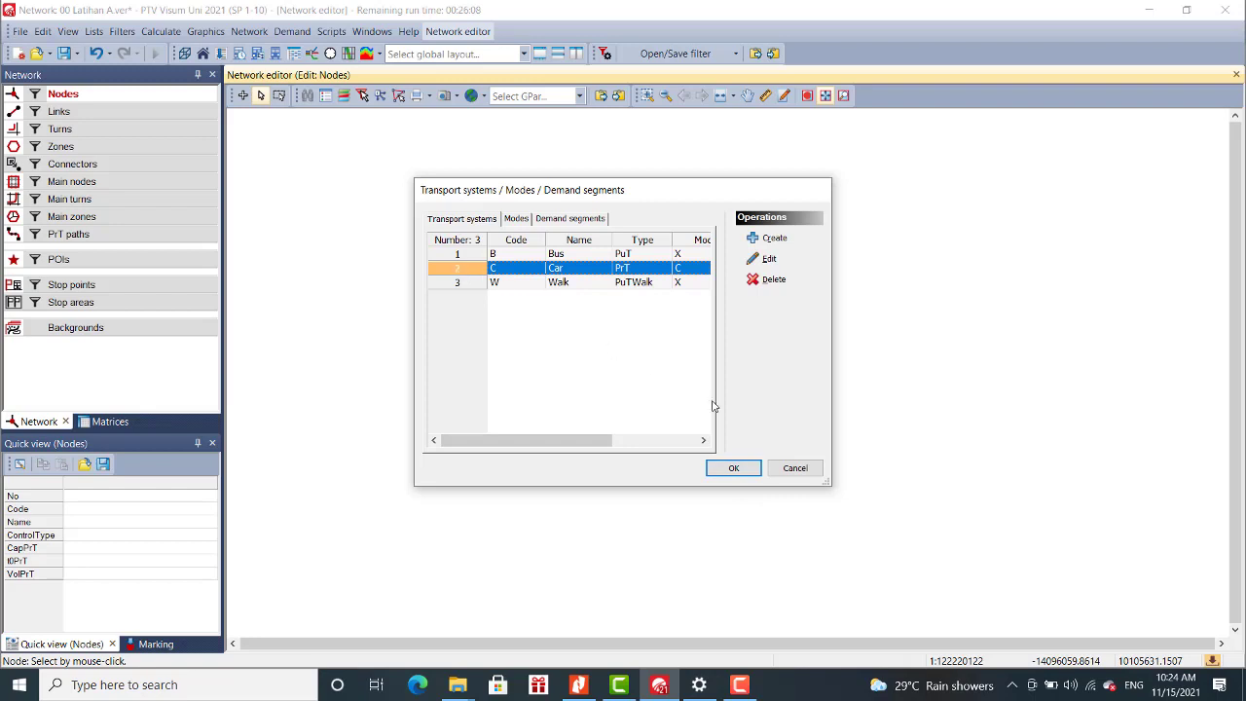
left_click(734, 467)
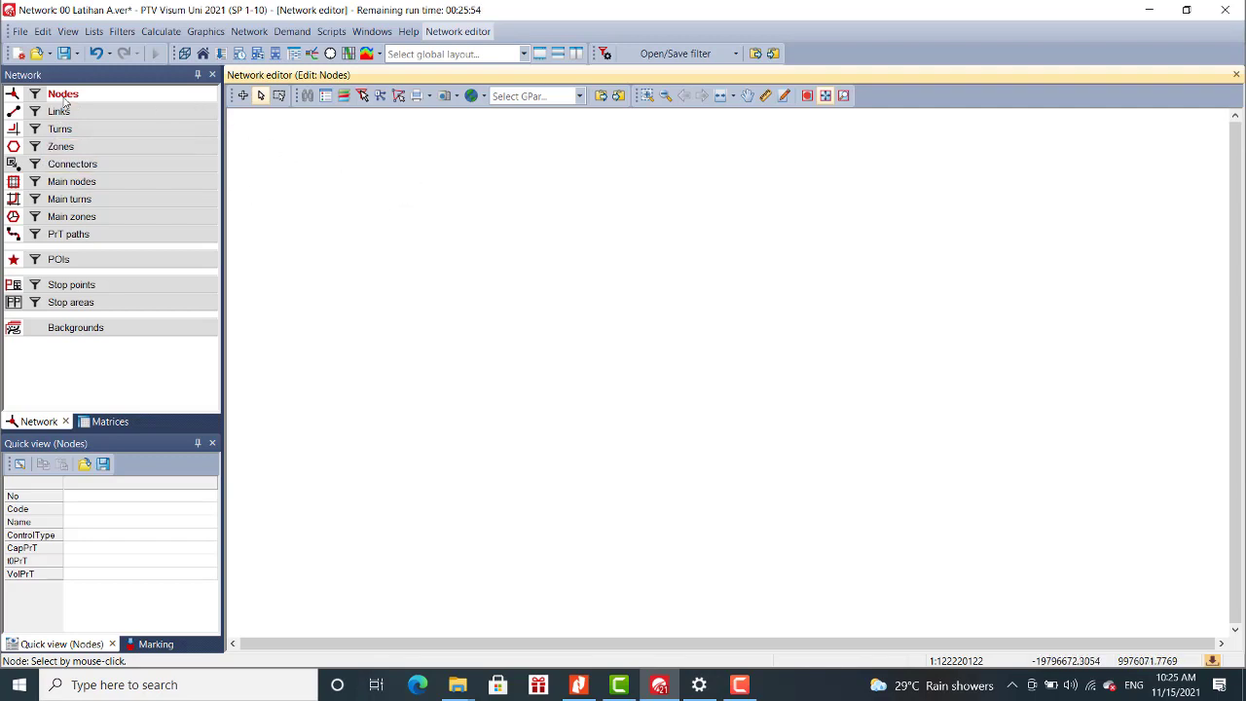
Insert four nodes numbered clockwise as the corners of a quadrilateral, starting at the upper-left corner, with node 4 lower than node 3.
left_click(243, 99)
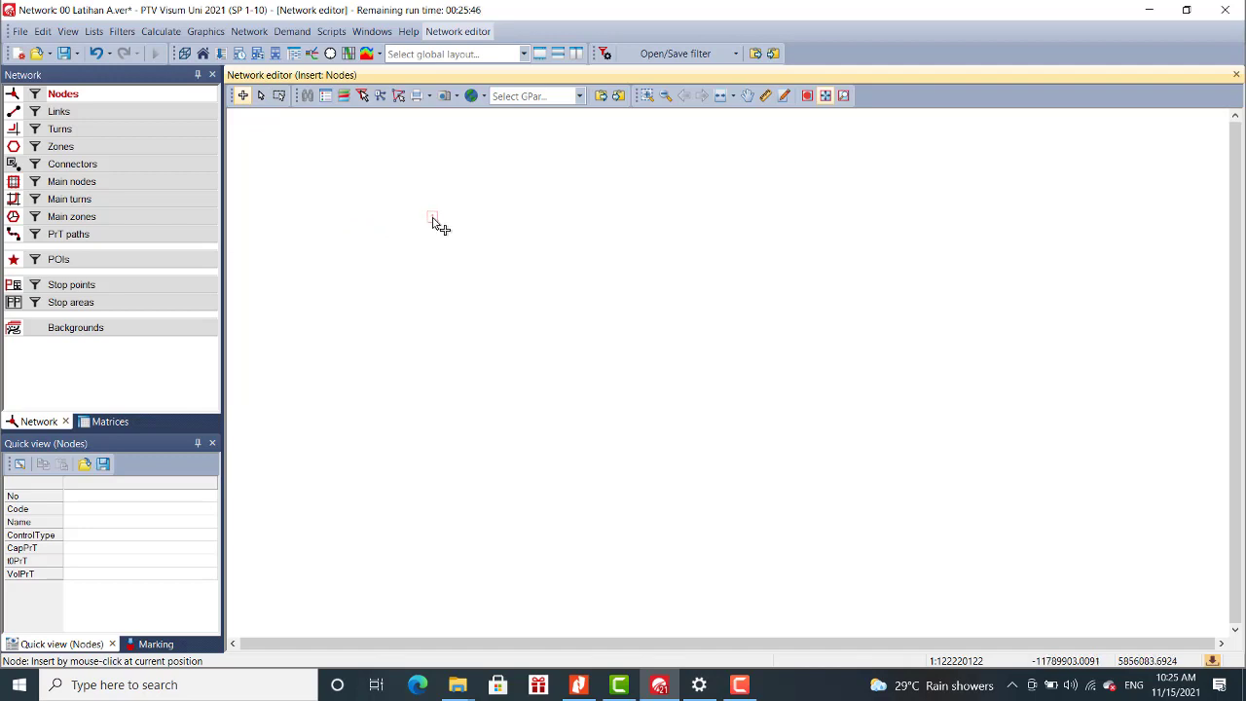
left_click(457, 242)
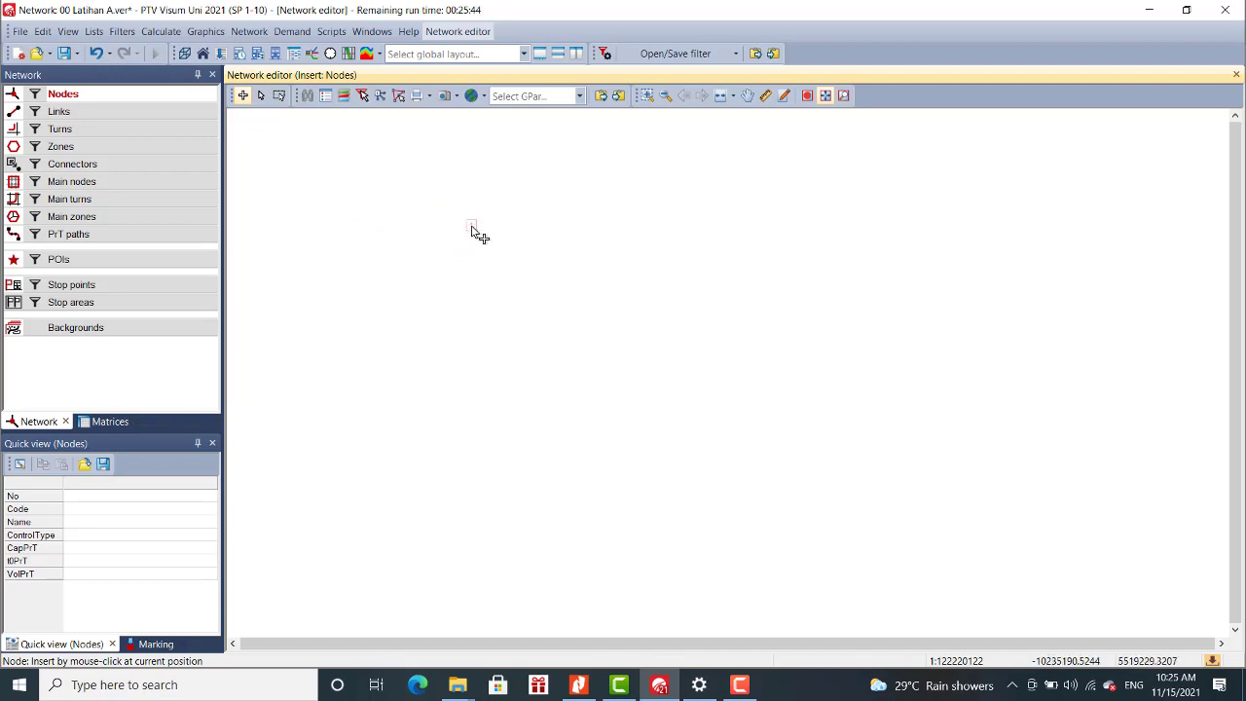
left_click(470, 226)
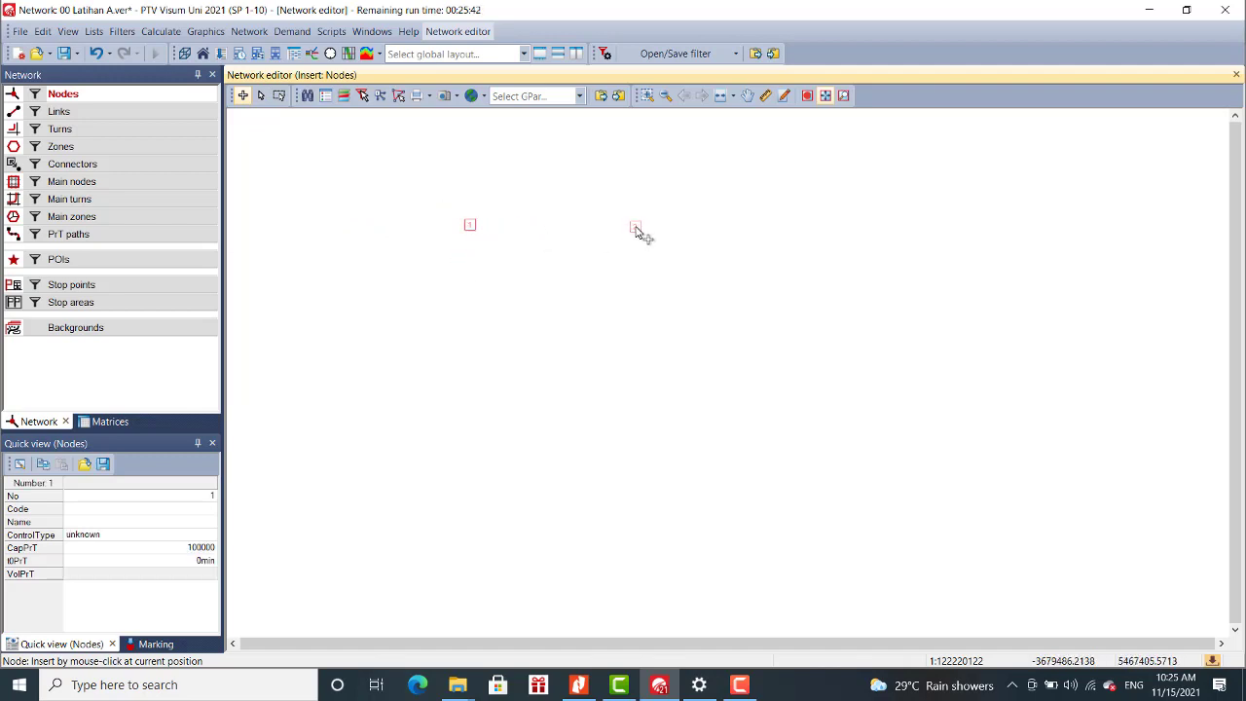
left_click(636, 226)
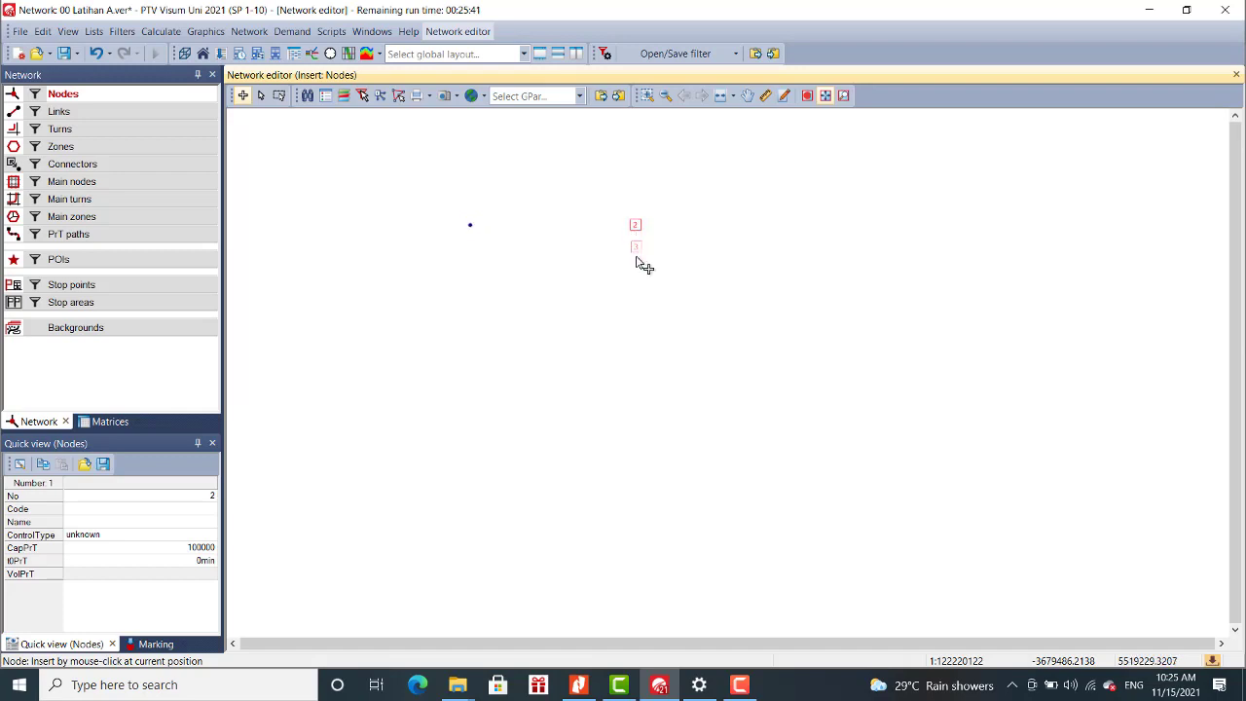
left_click(638, 354)
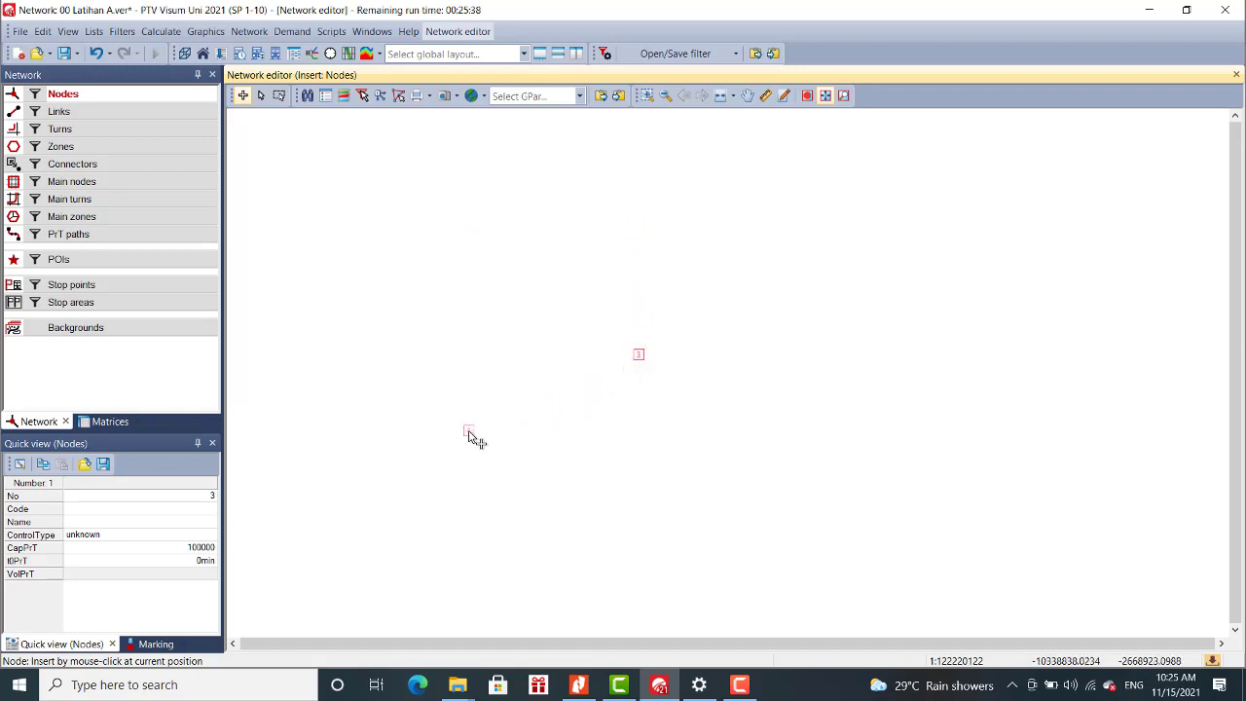
left_click(468, 432)
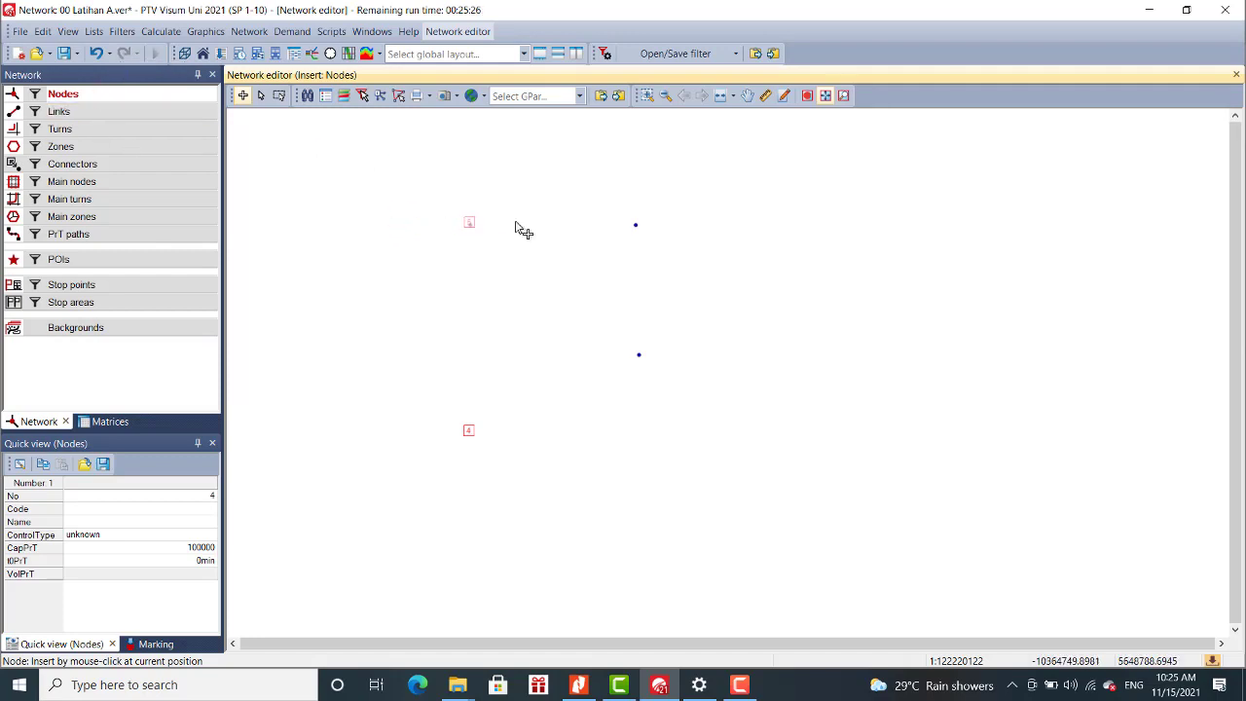
Create link 1 from node 1 to node 2 with type 01, keeping the opposite direction open and like the outward direction.
left_click(77, 113)
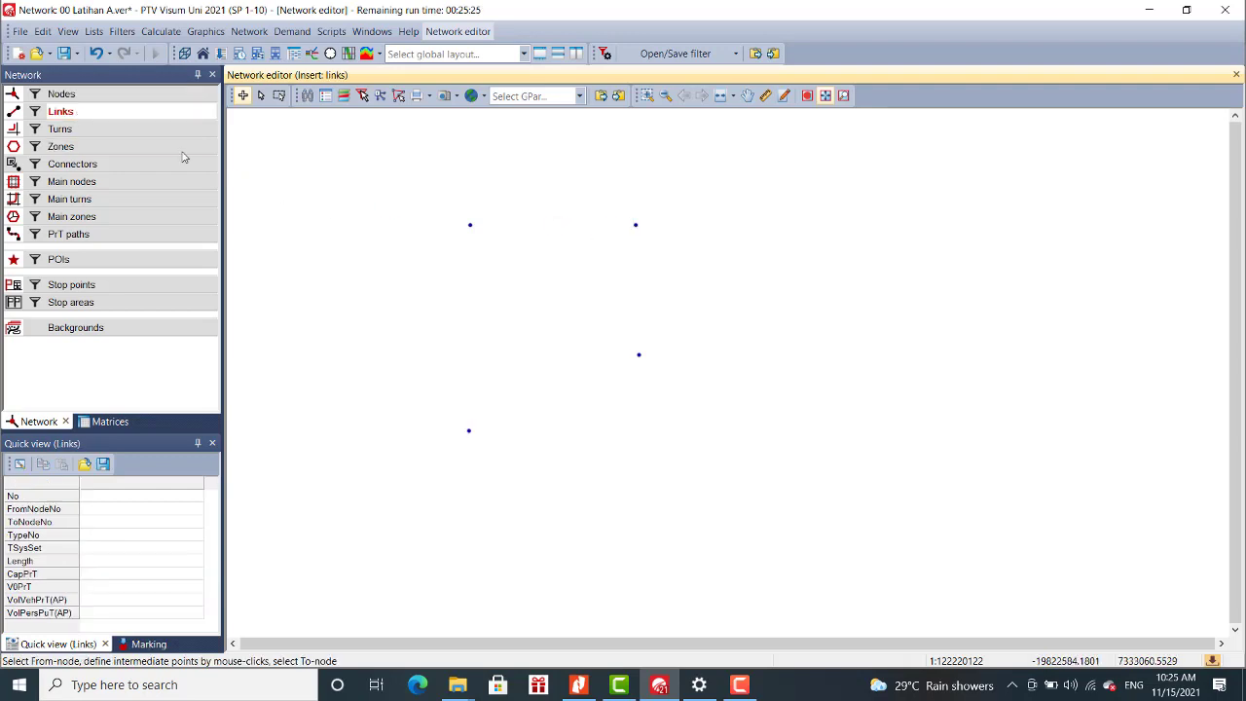
left_click(470, 227)
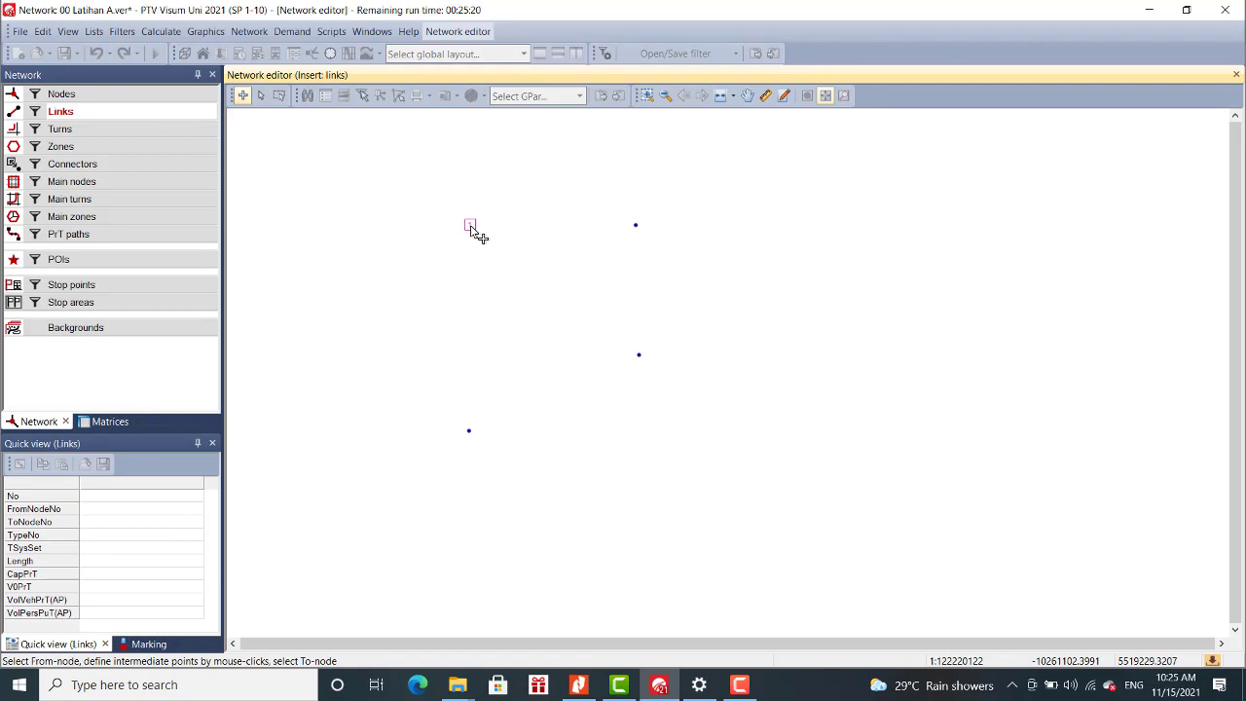
left_click(636, 225)
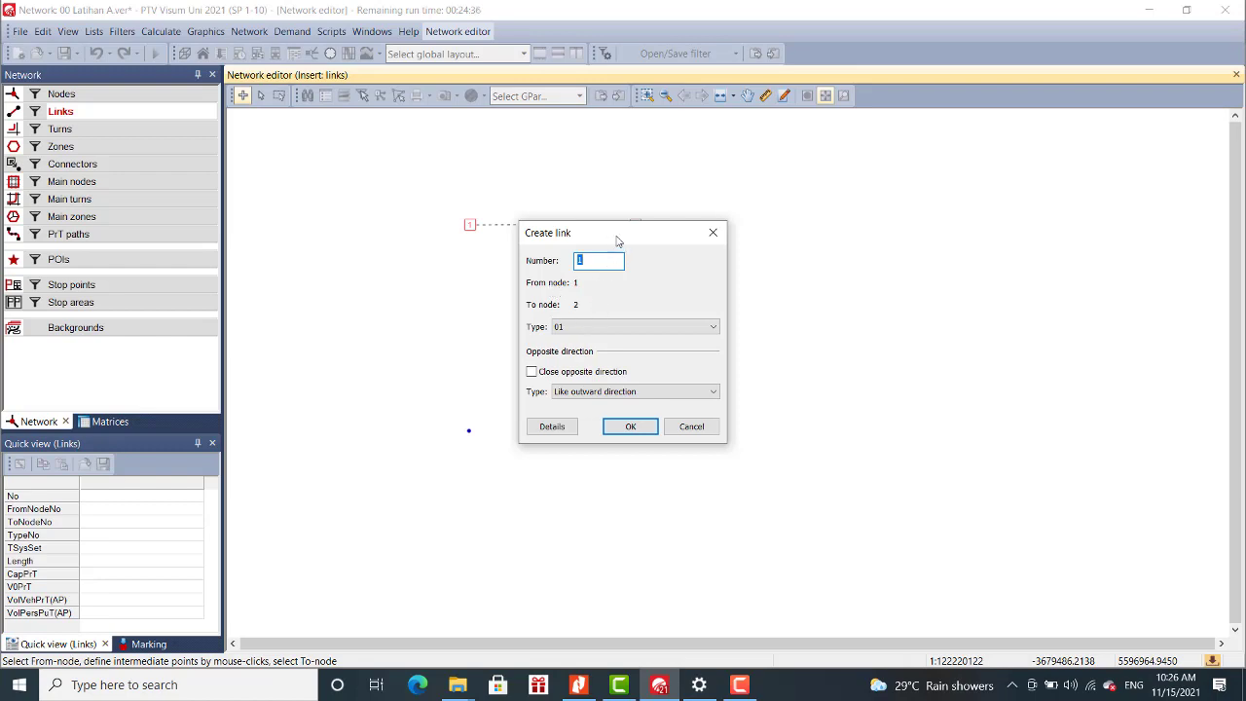
left_click(588, 331)
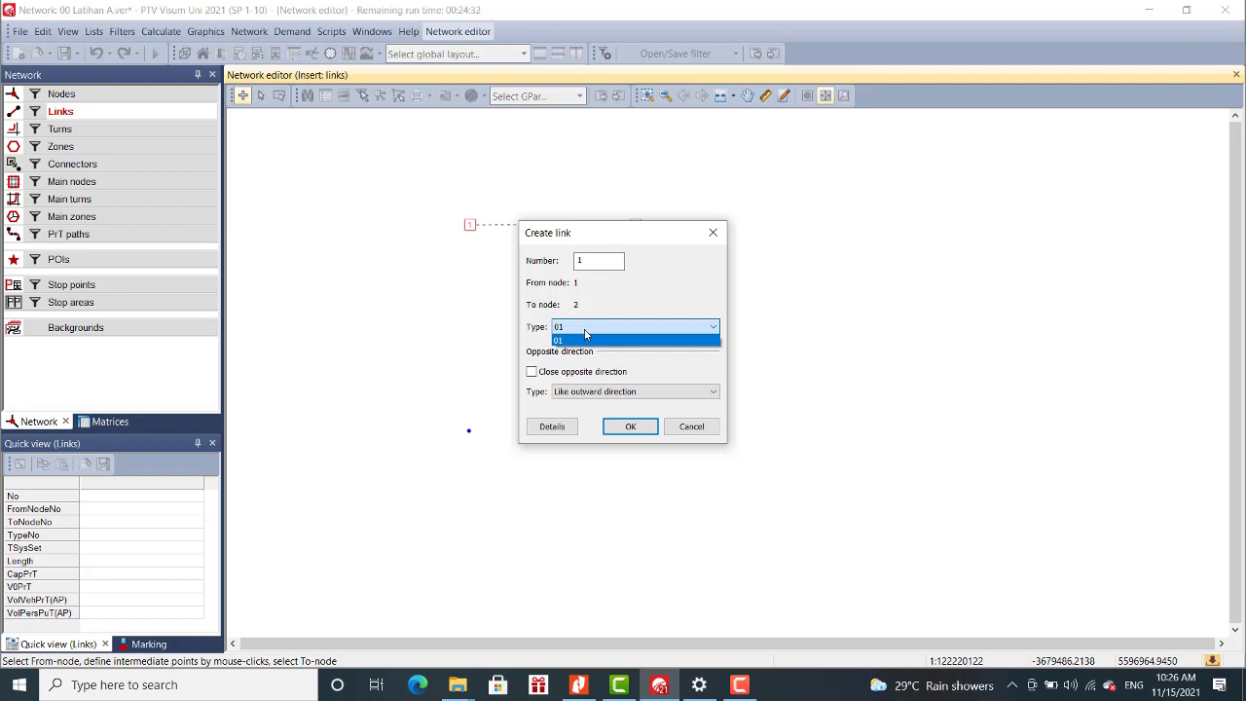
left_click(579, 333)
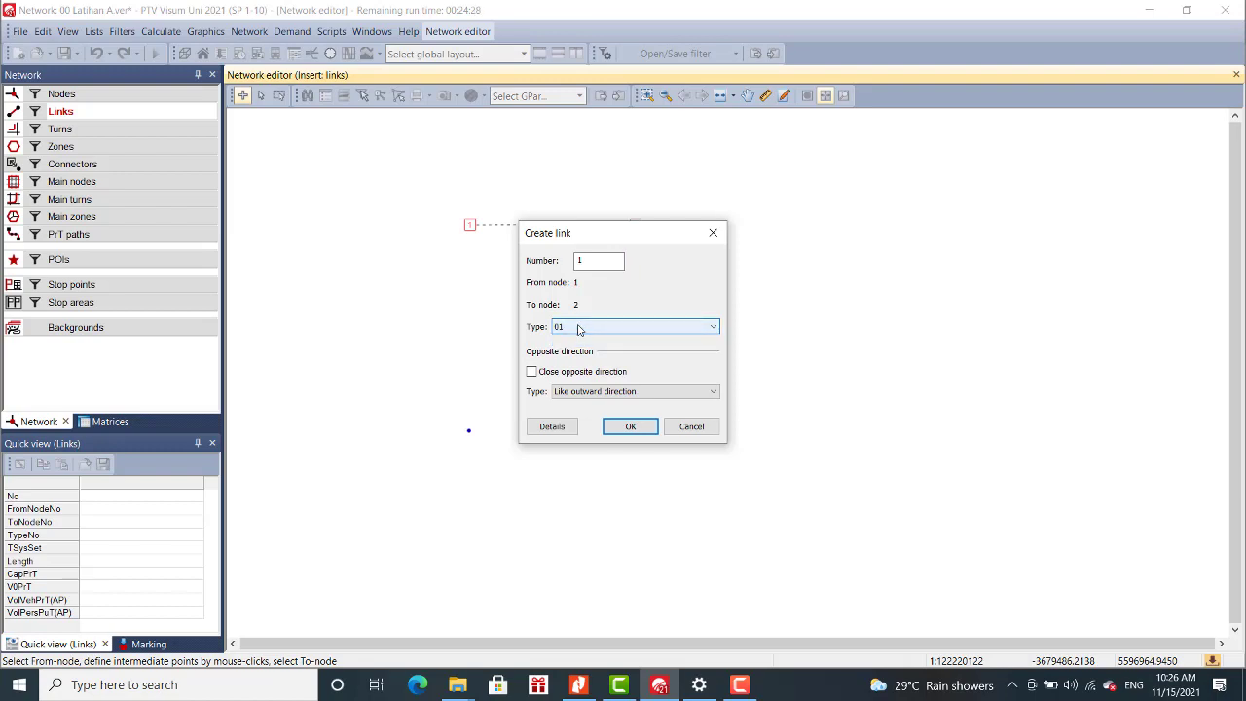
left_click(578, 329)
left_click(581, 337)
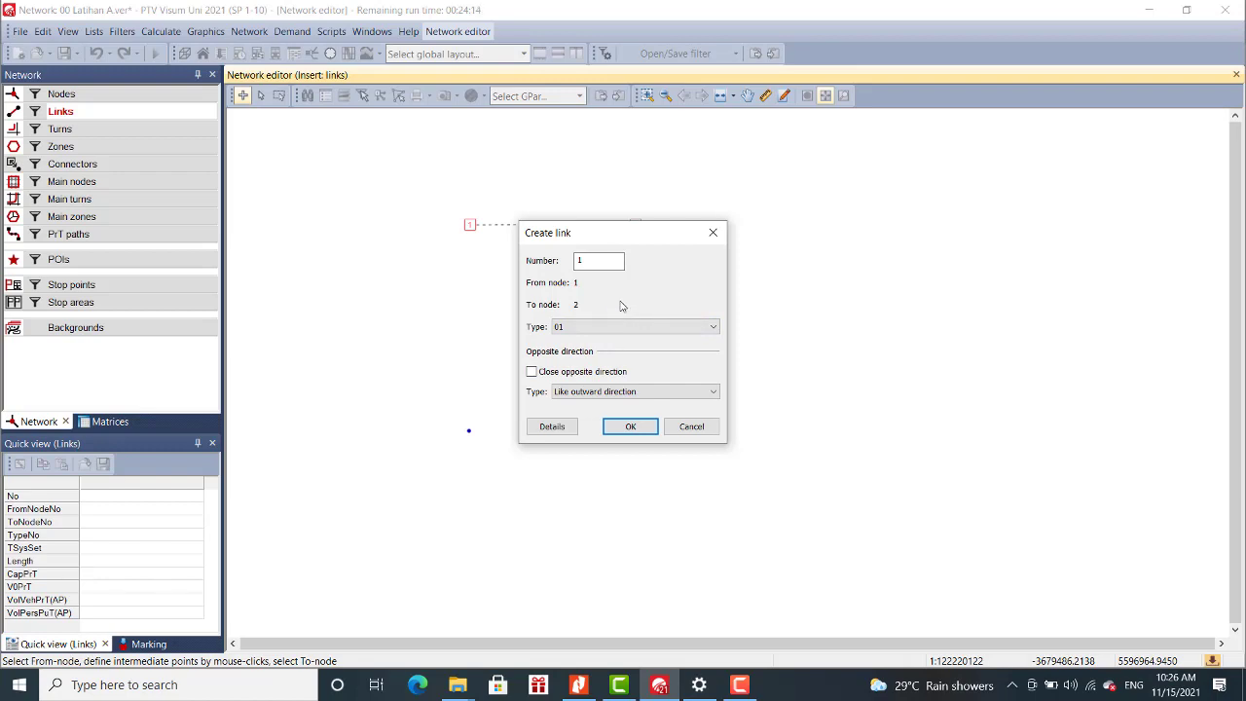
left_click(631, 427)
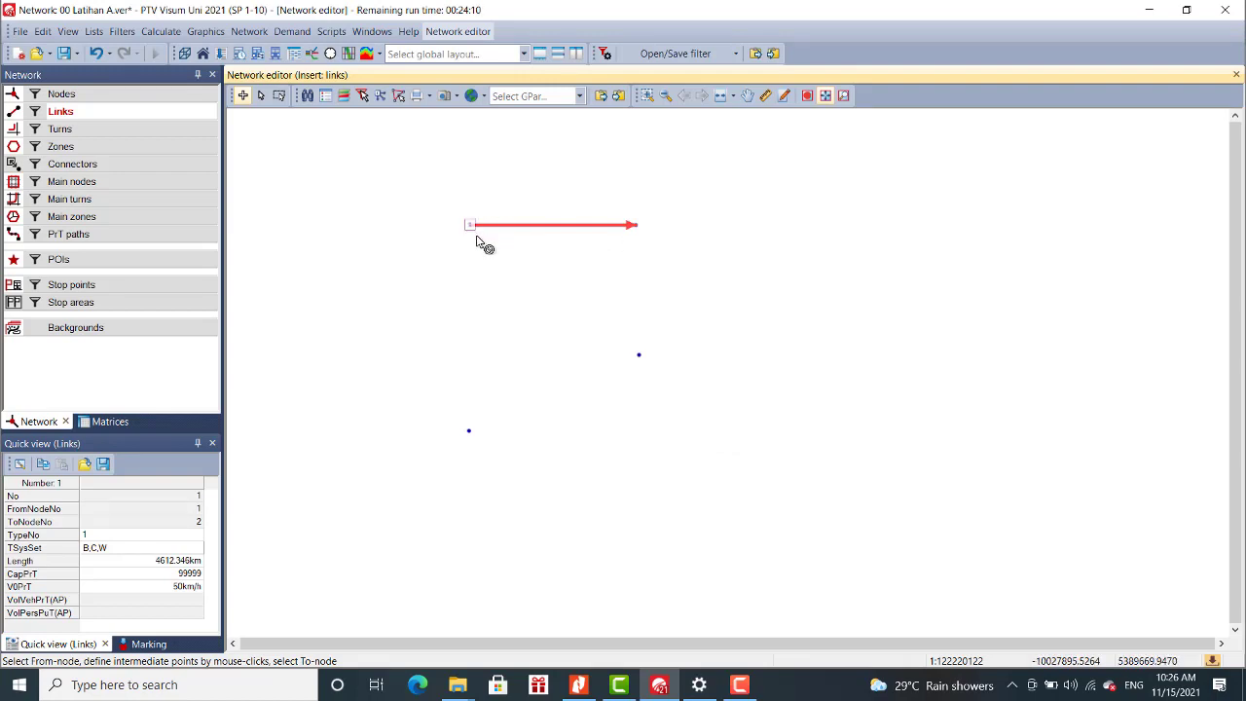
Inspect both directions of the link between nodes 1 and 2 by selecting each direction in turn.
left_click(60, 96)
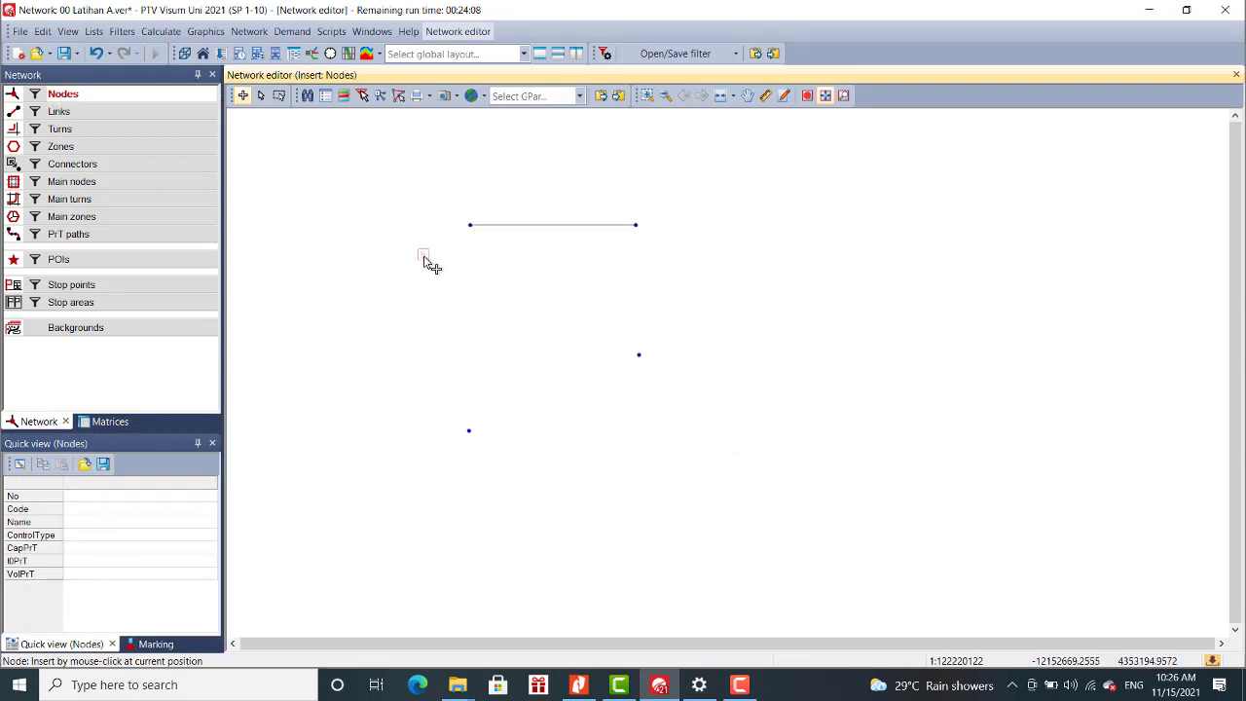
left_click(62, 111)
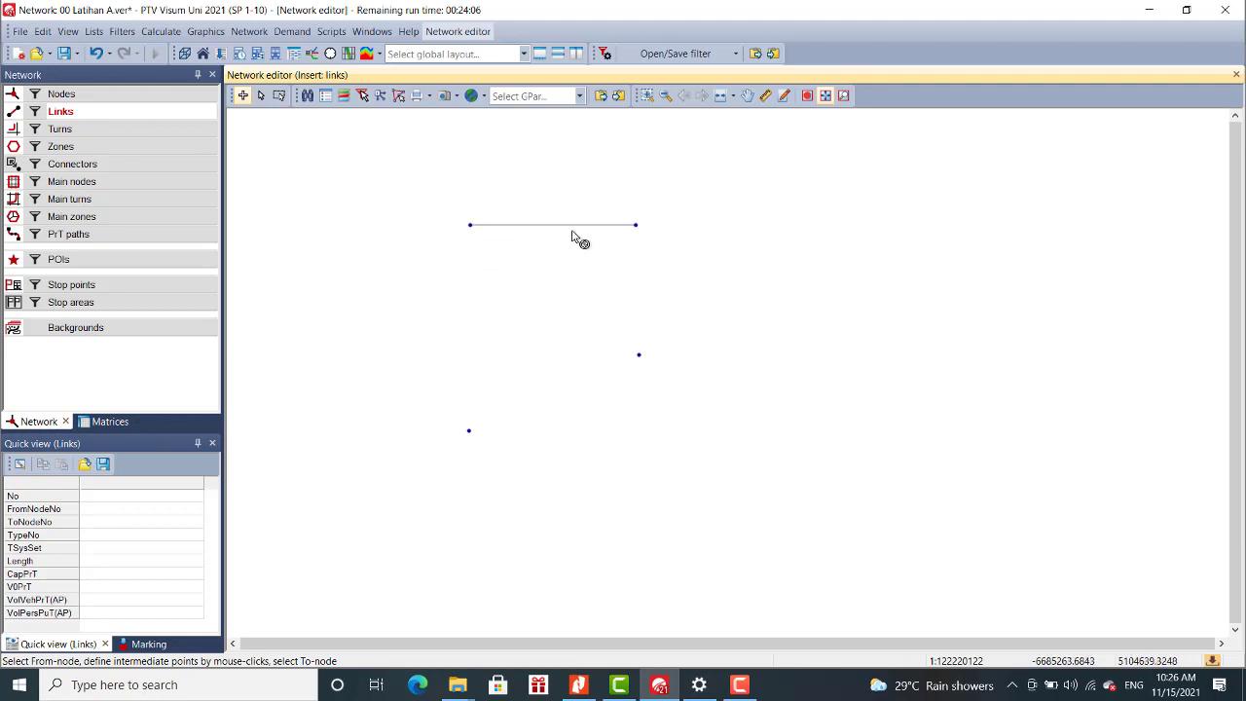
left_click(261, 95)
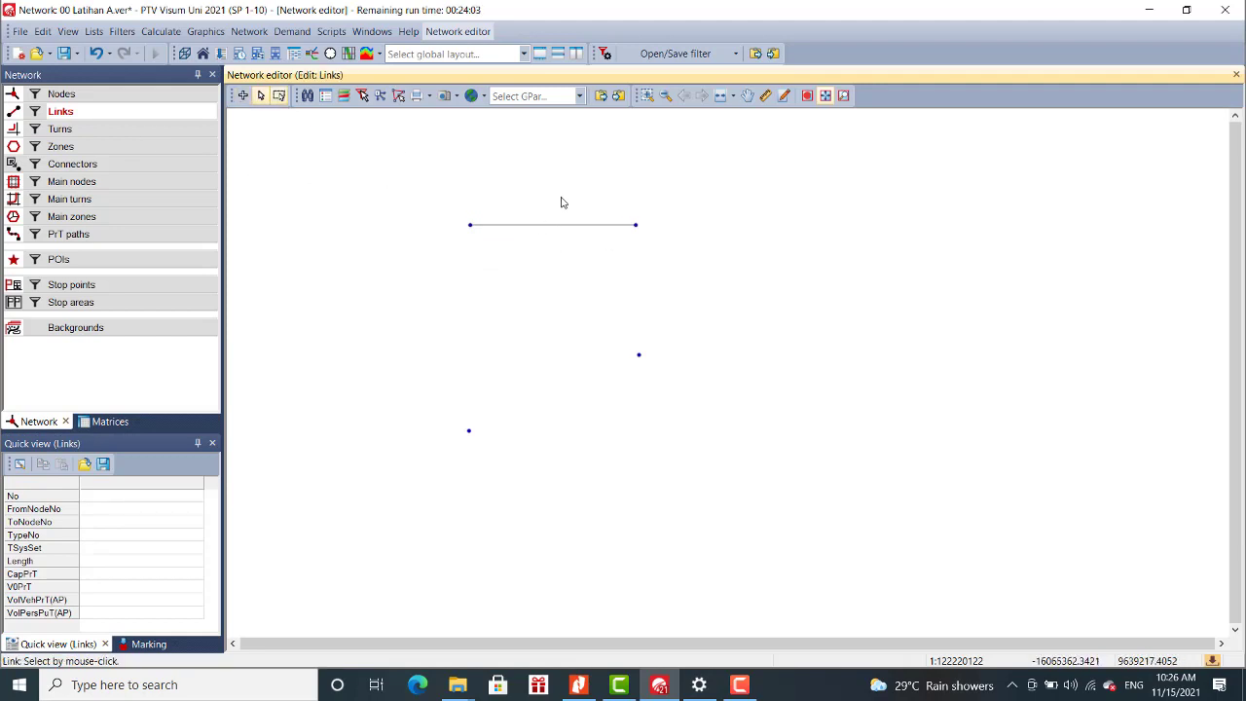
left_click(478, 237)
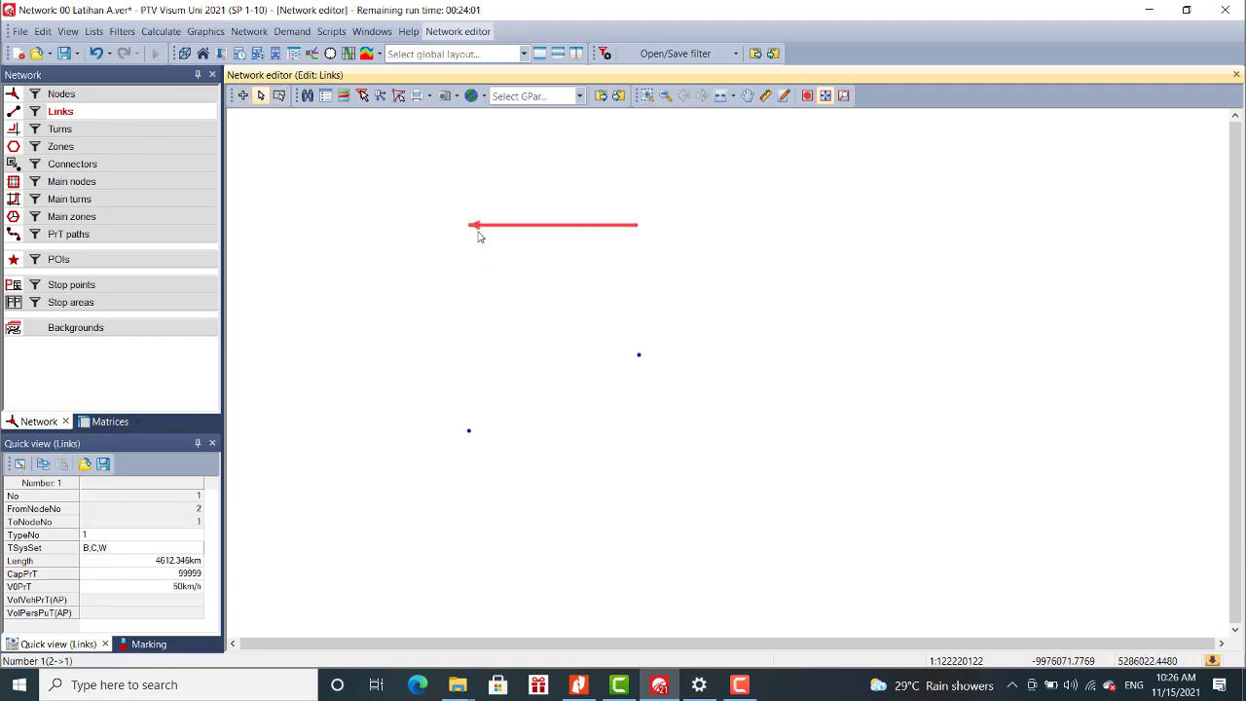
left_click(636, 224)
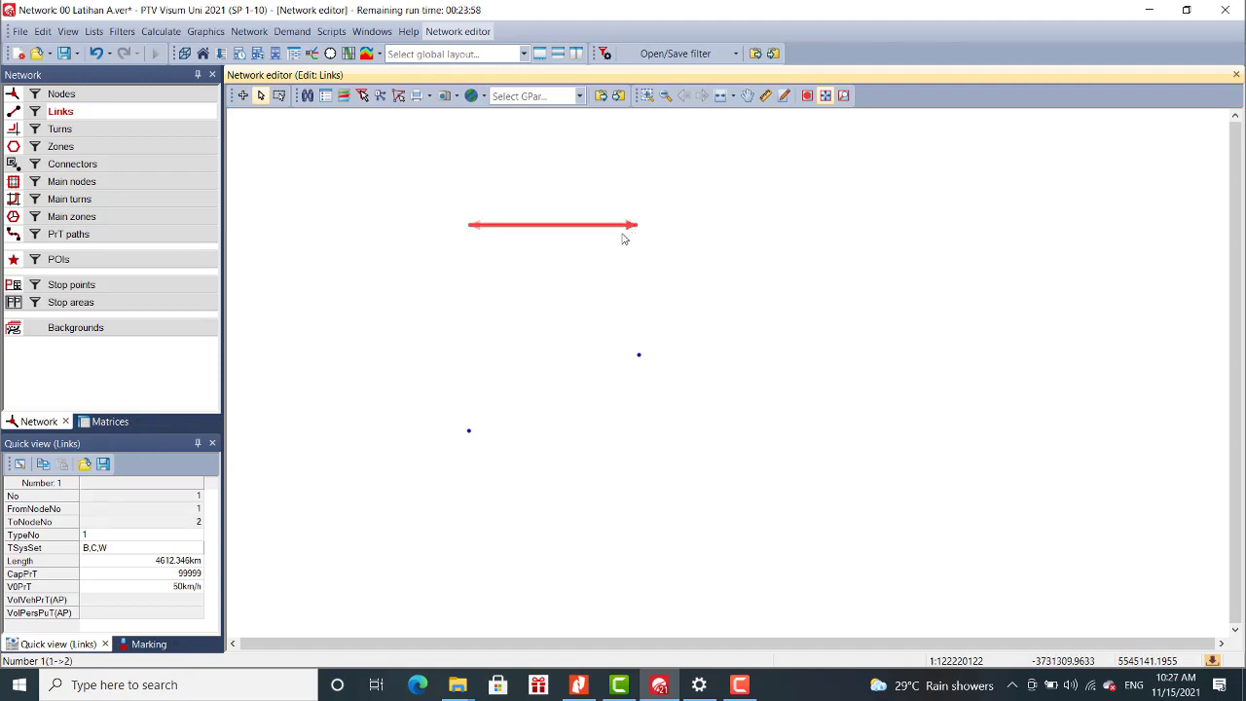
left_click(476, 234)
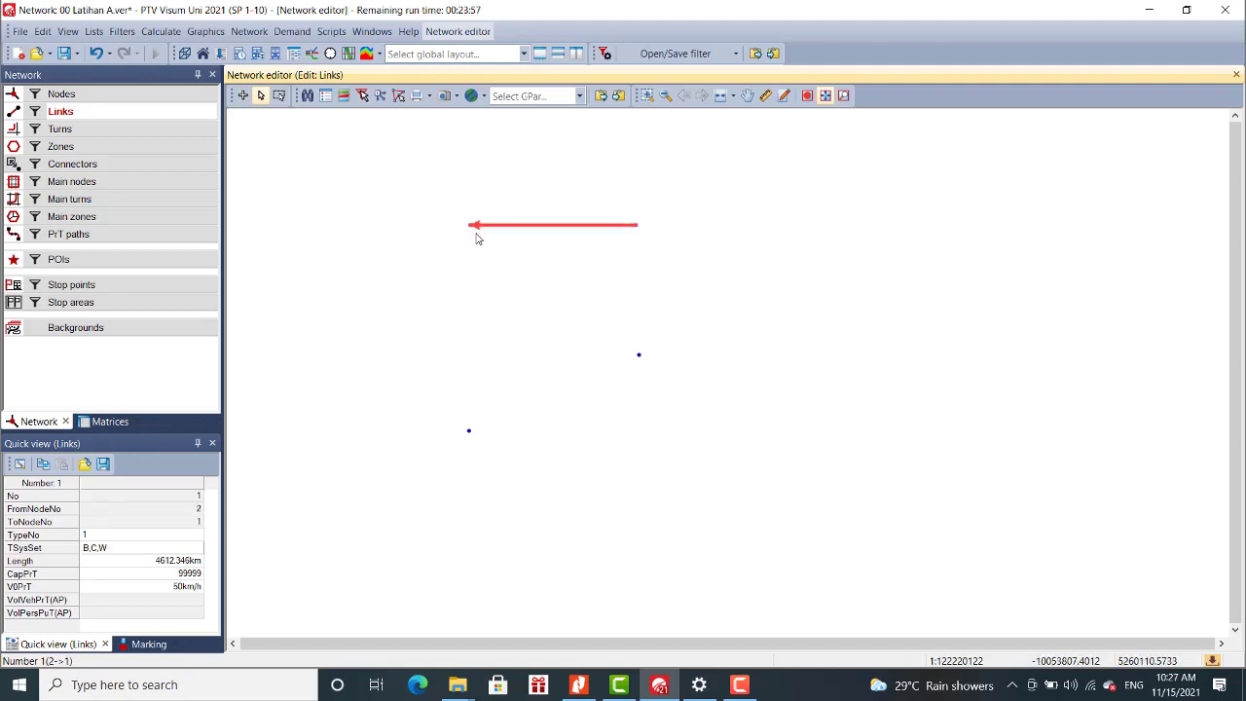
left_click(640, 221)
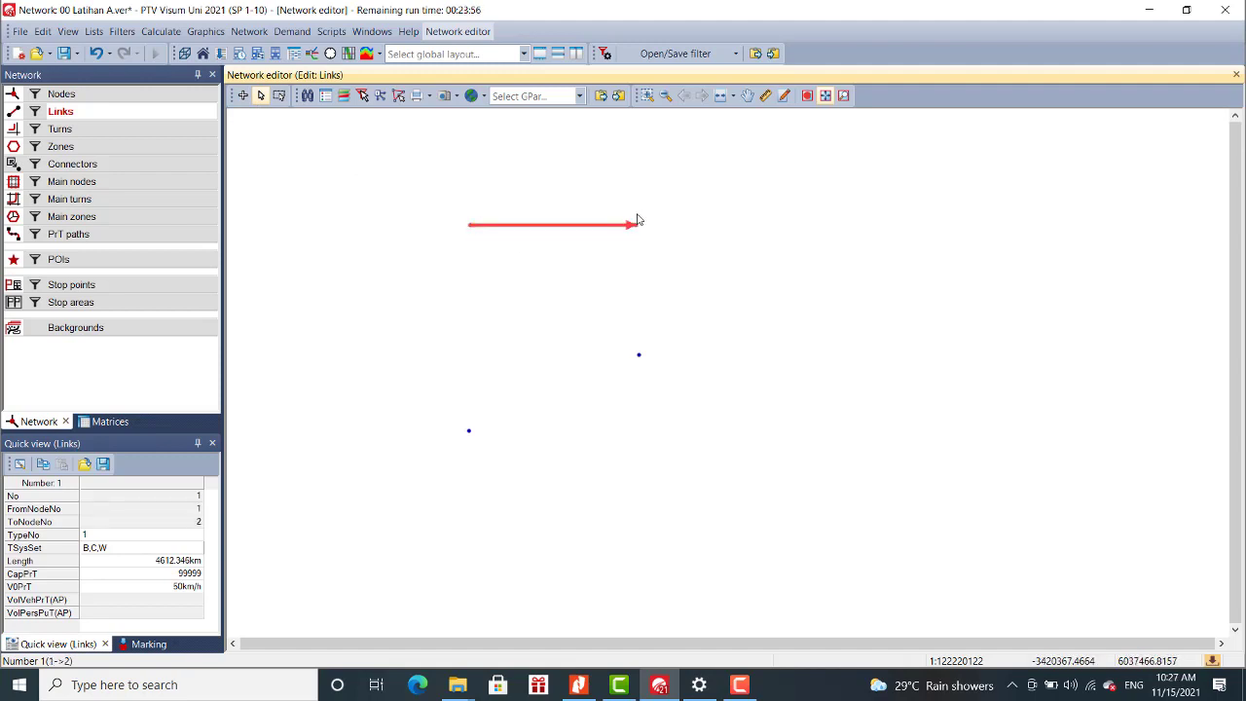
left_click(279, 95)
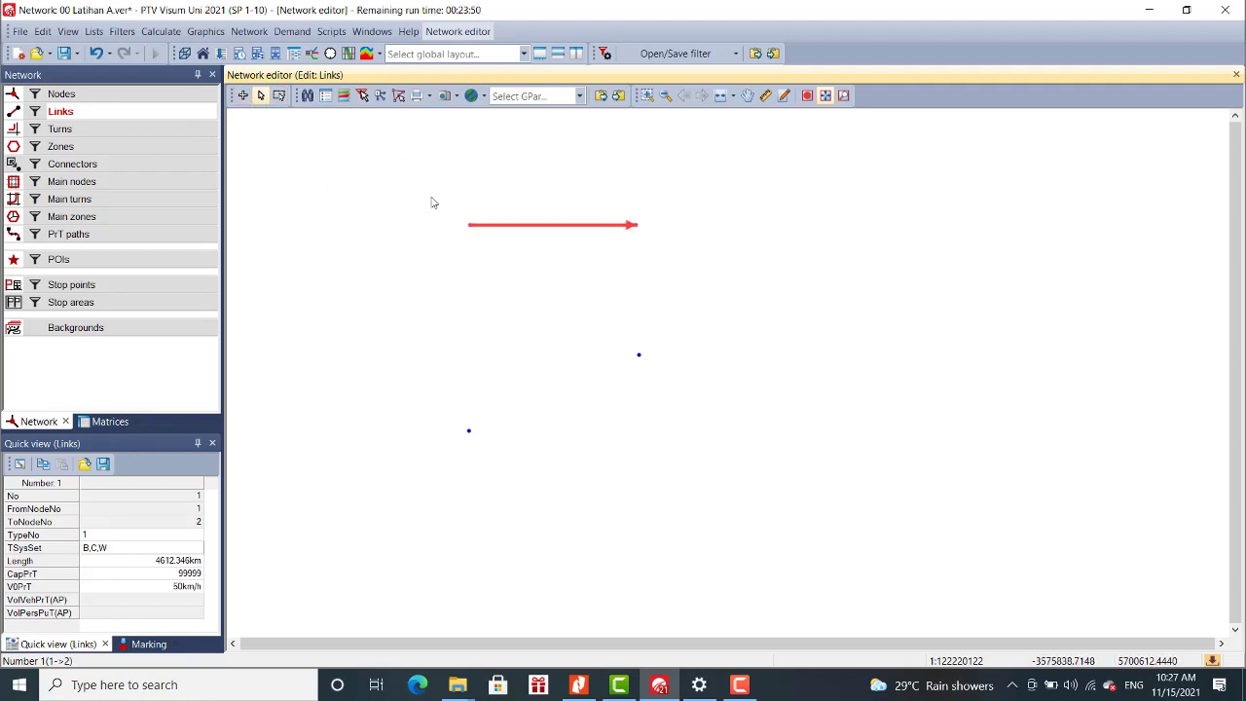
Create two-way type 01 links from node 2 to node 3 and from node 3 to node 4.
left_click(243, 95)
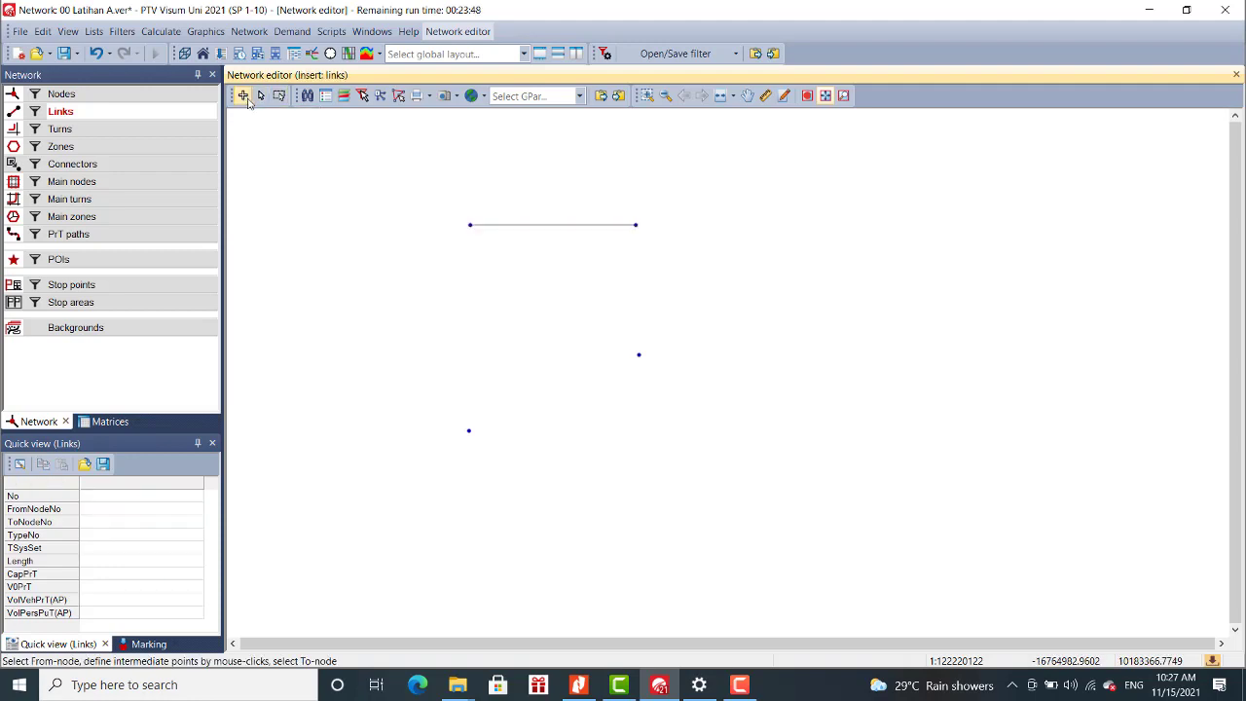
left_click(635, 225)
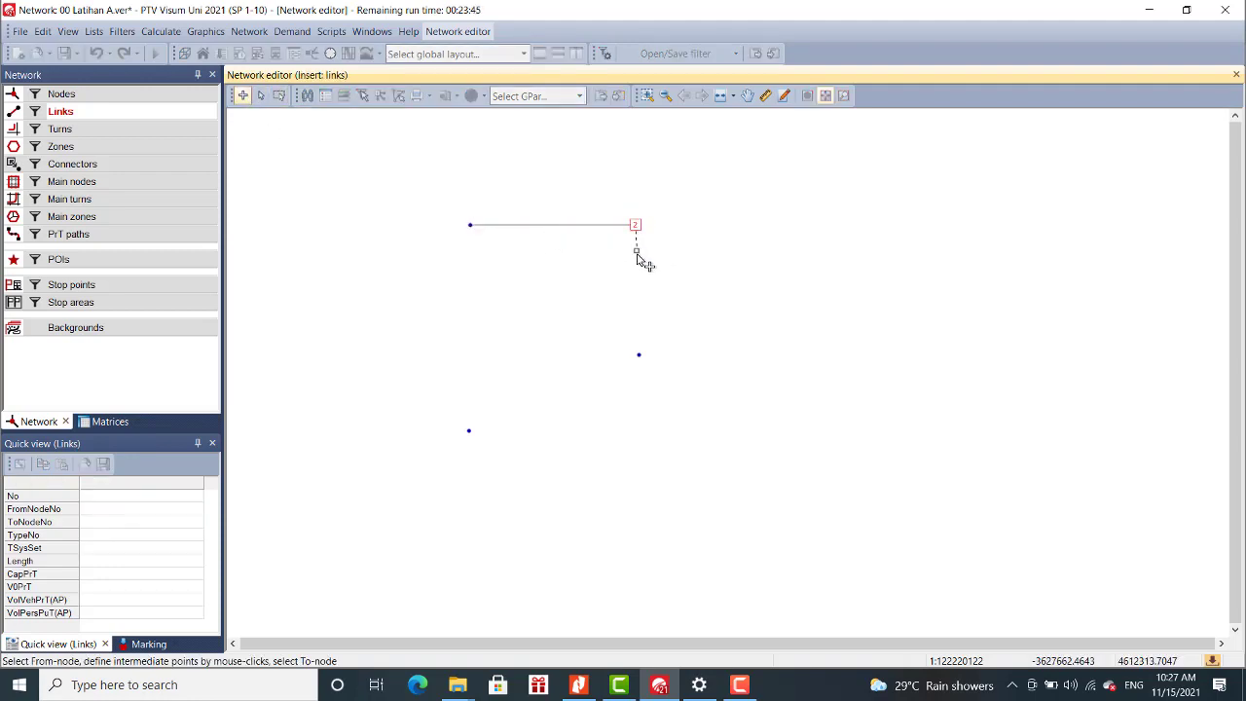
left_click(640, 356)
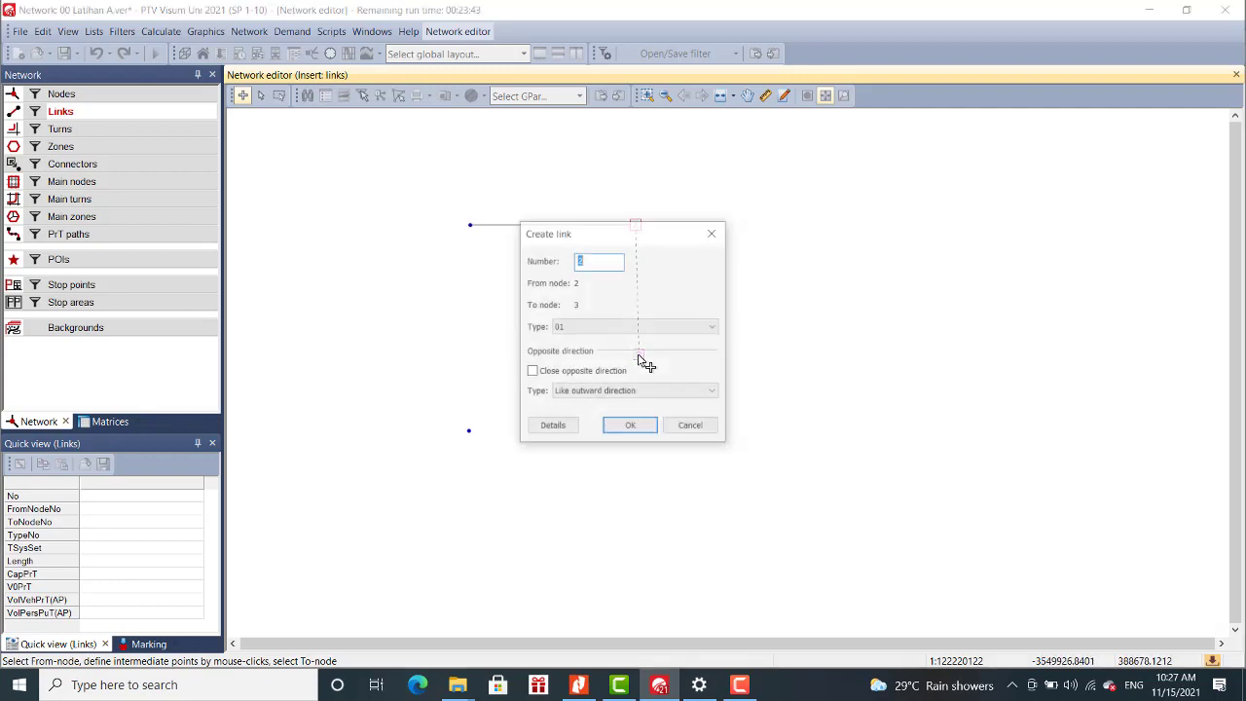
left_click(631, 429)
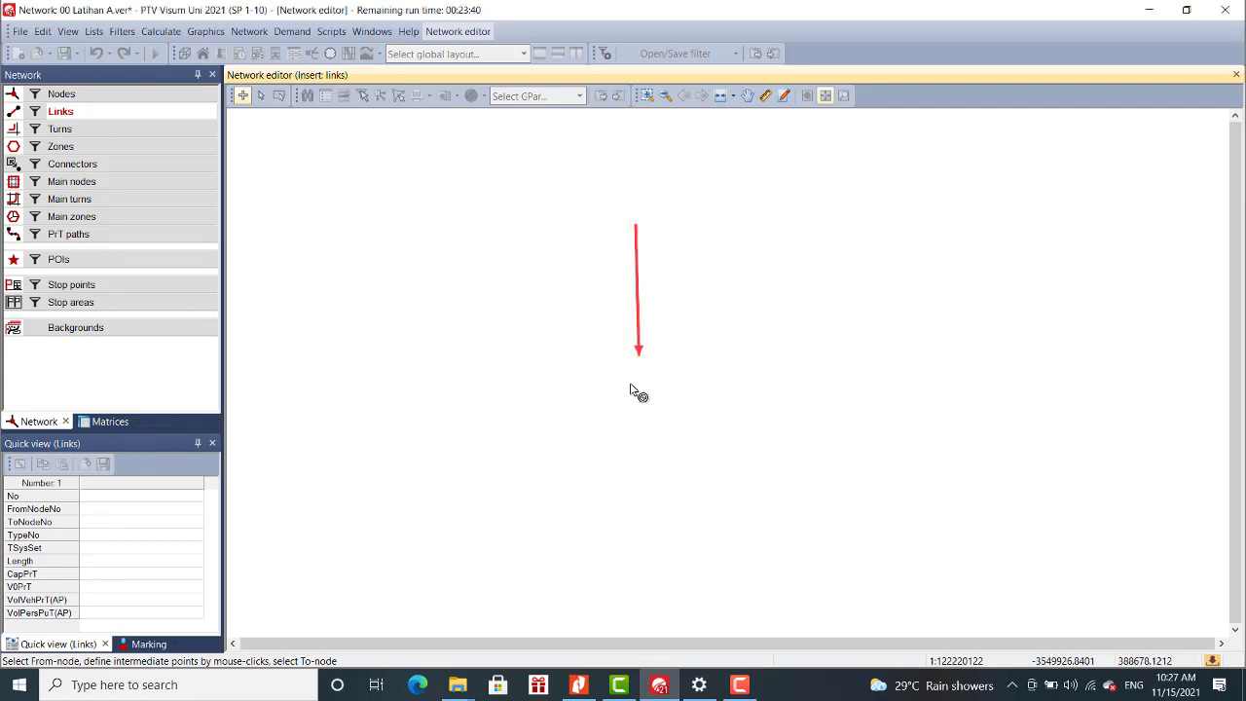
left_click(640, 359)
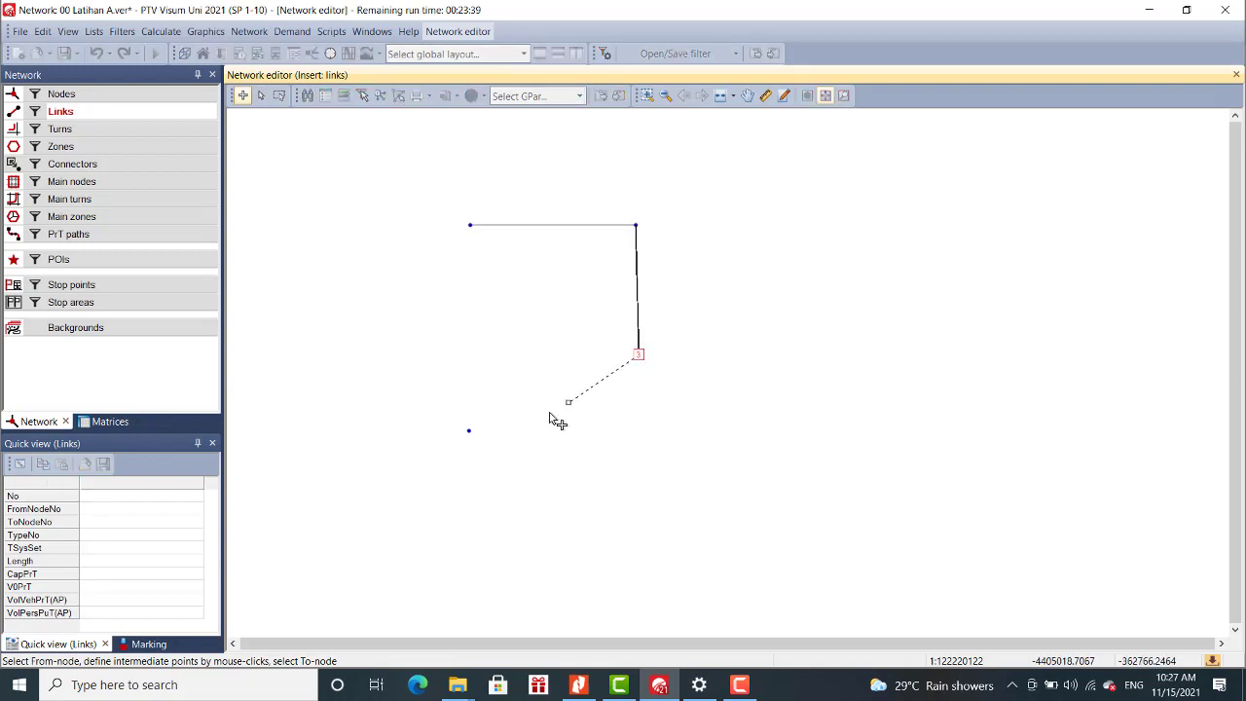
left_click(470, 433)
left_click(631, 424)
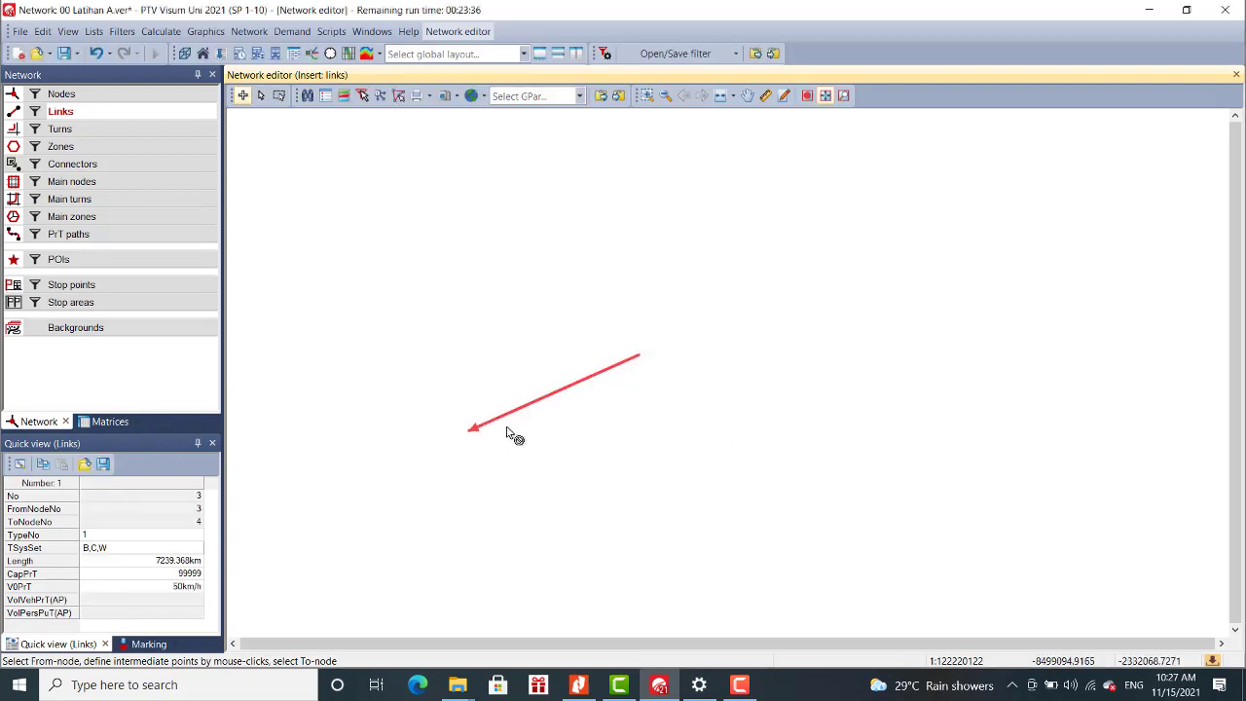
Close the network loop with two-way link 4 of type 01 from node 4 to node 1.
left_click(471, 432)
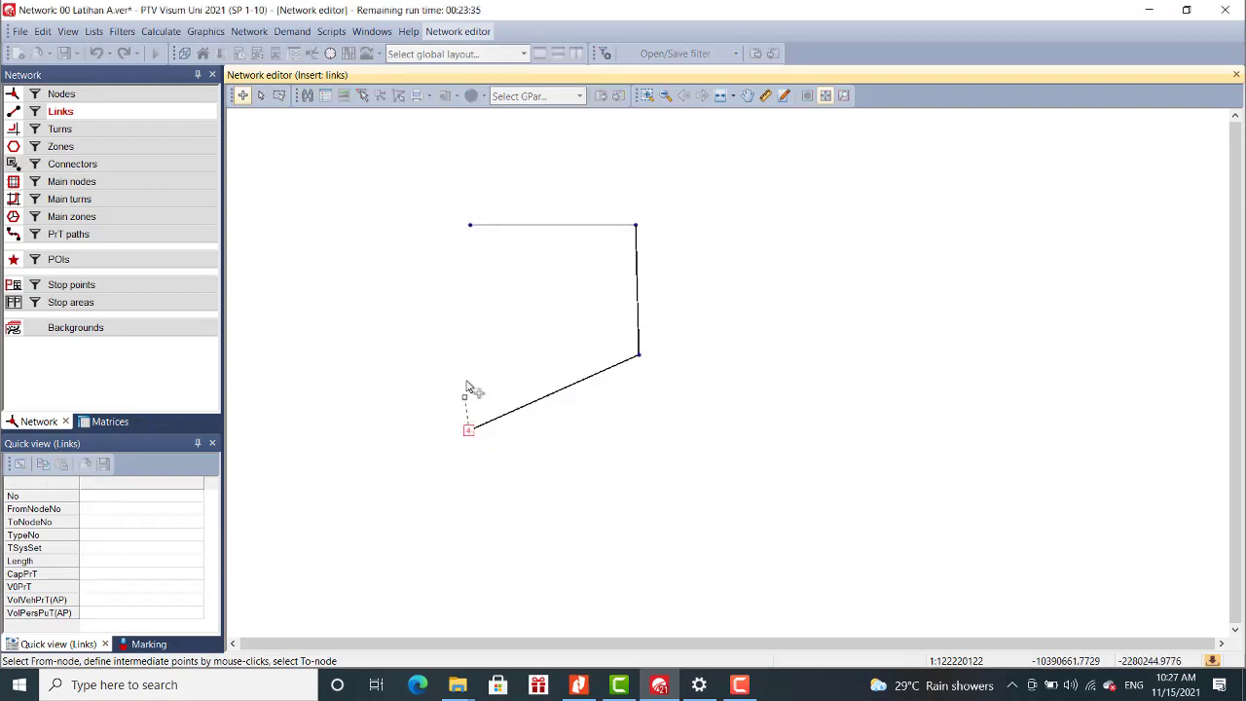
left_click(470, 227)
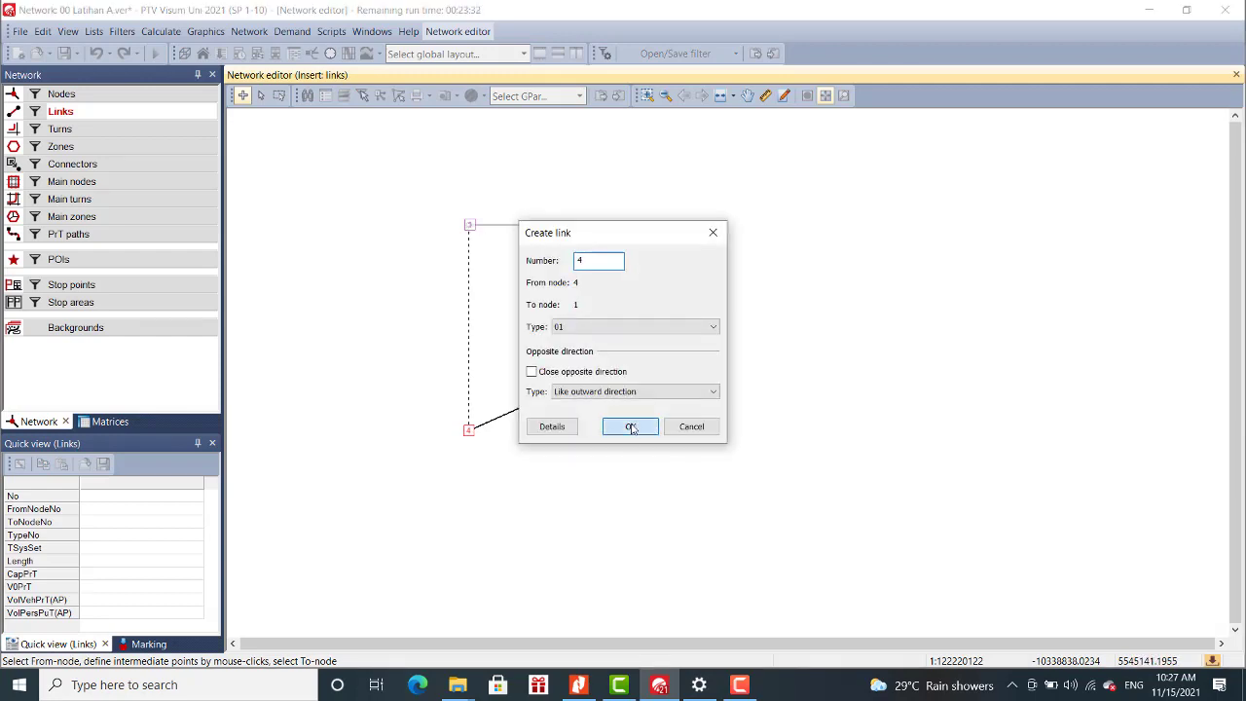
left_click(633, 424)
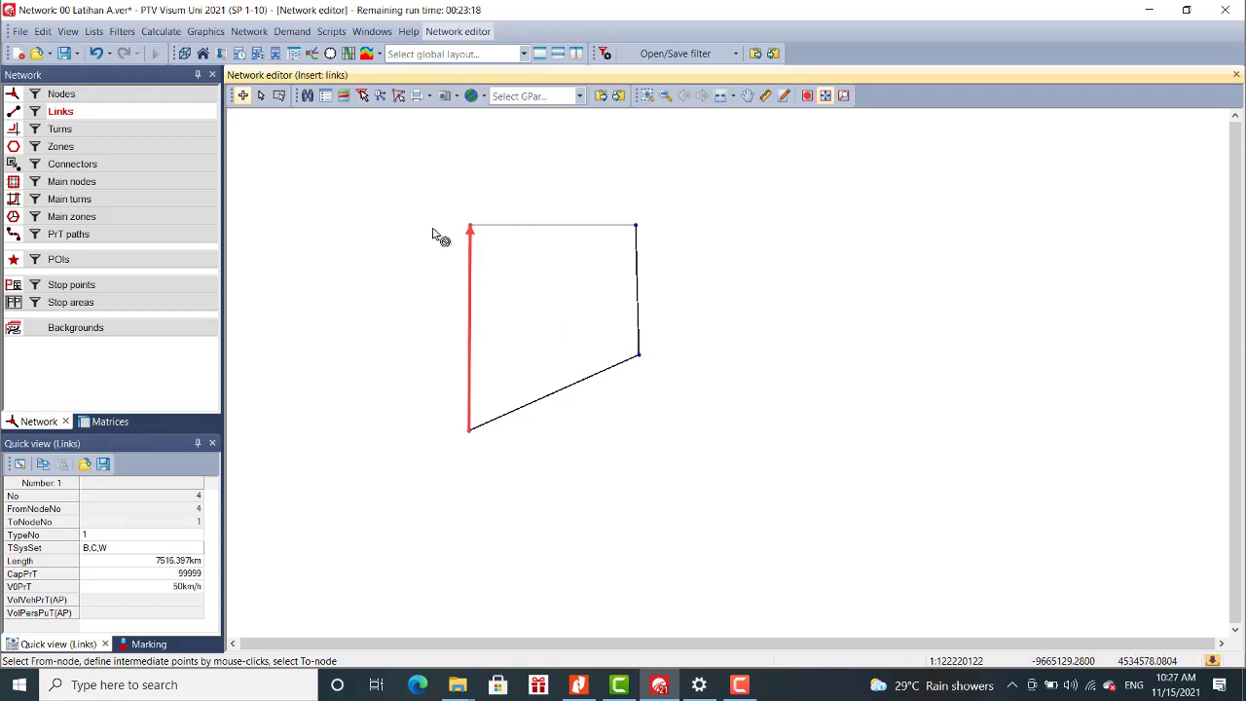
Examine link 1 from node 2 to node 1: its type, permitted transport systems, length, PrT capacity and free-flow speed.
left_click(261, 96)
left_click(529, 225)
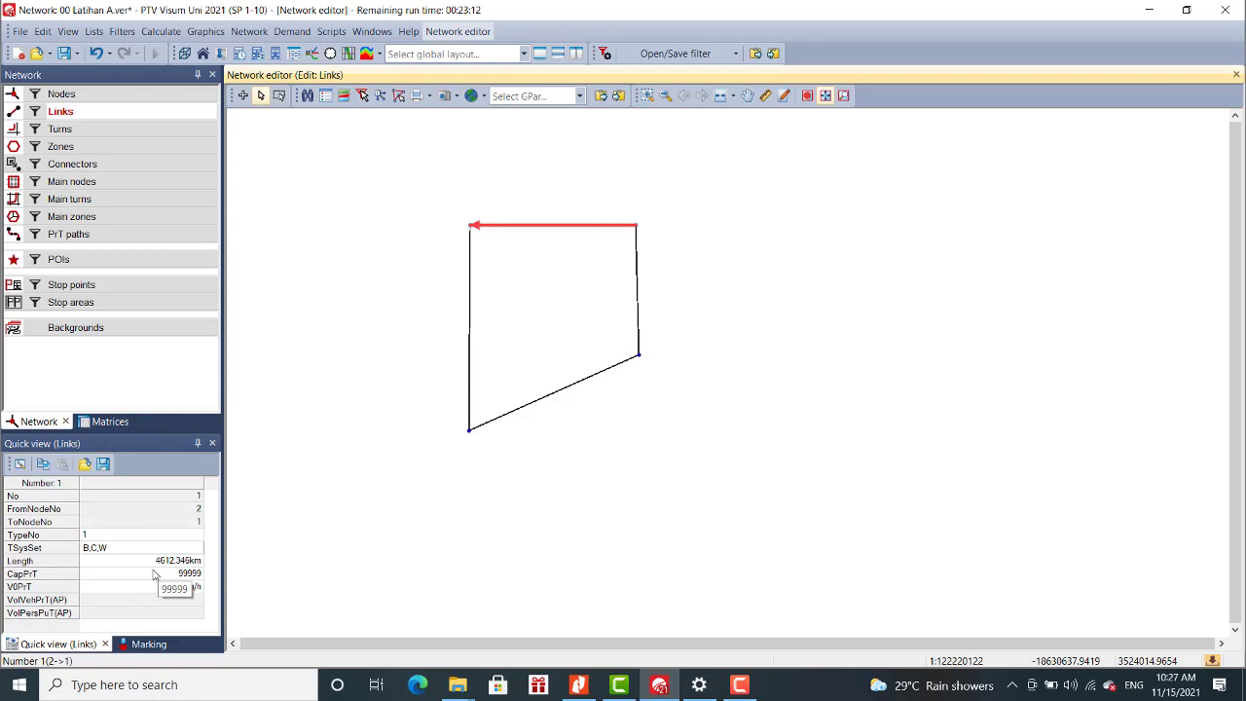
left_click(25, 538)
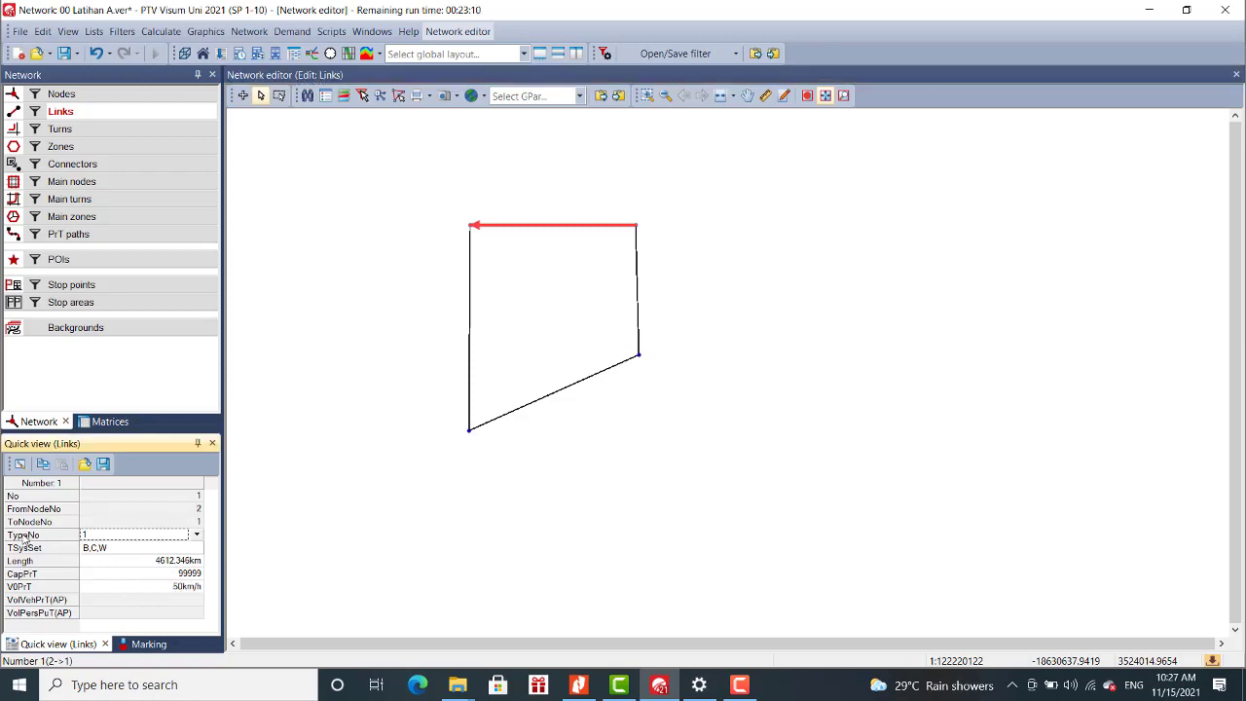
left_click(26, 551)
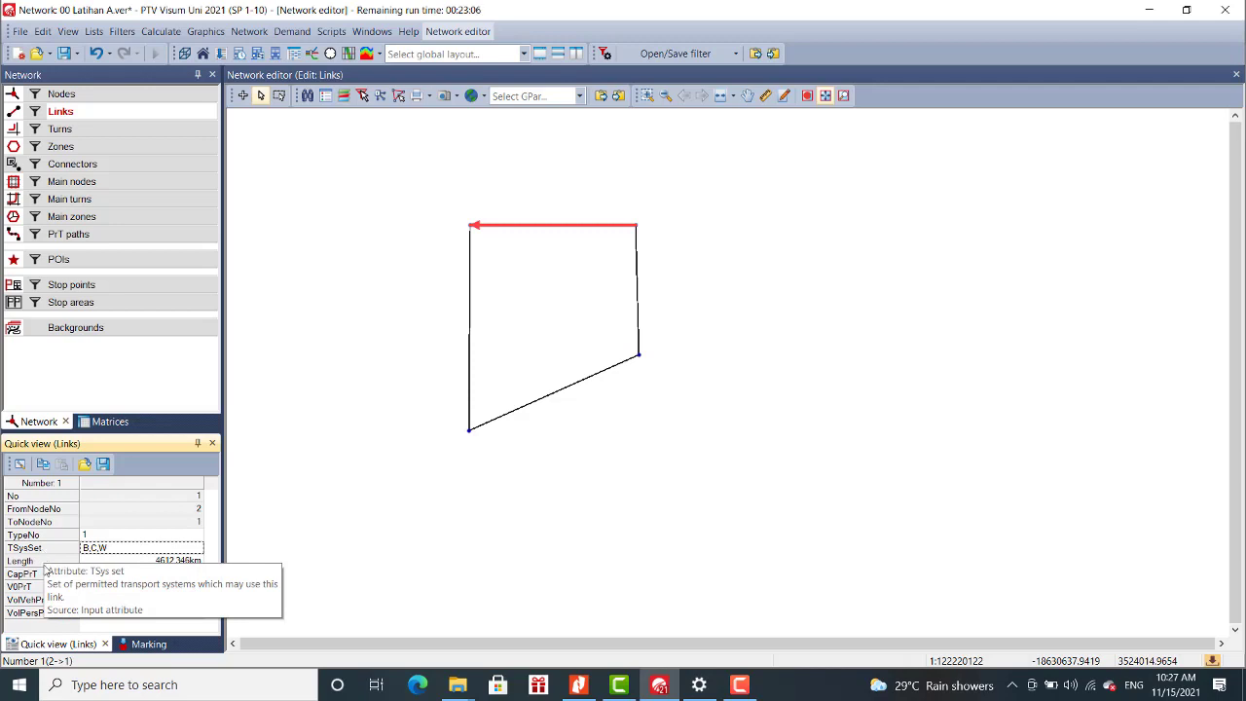
left_click(26, 562)
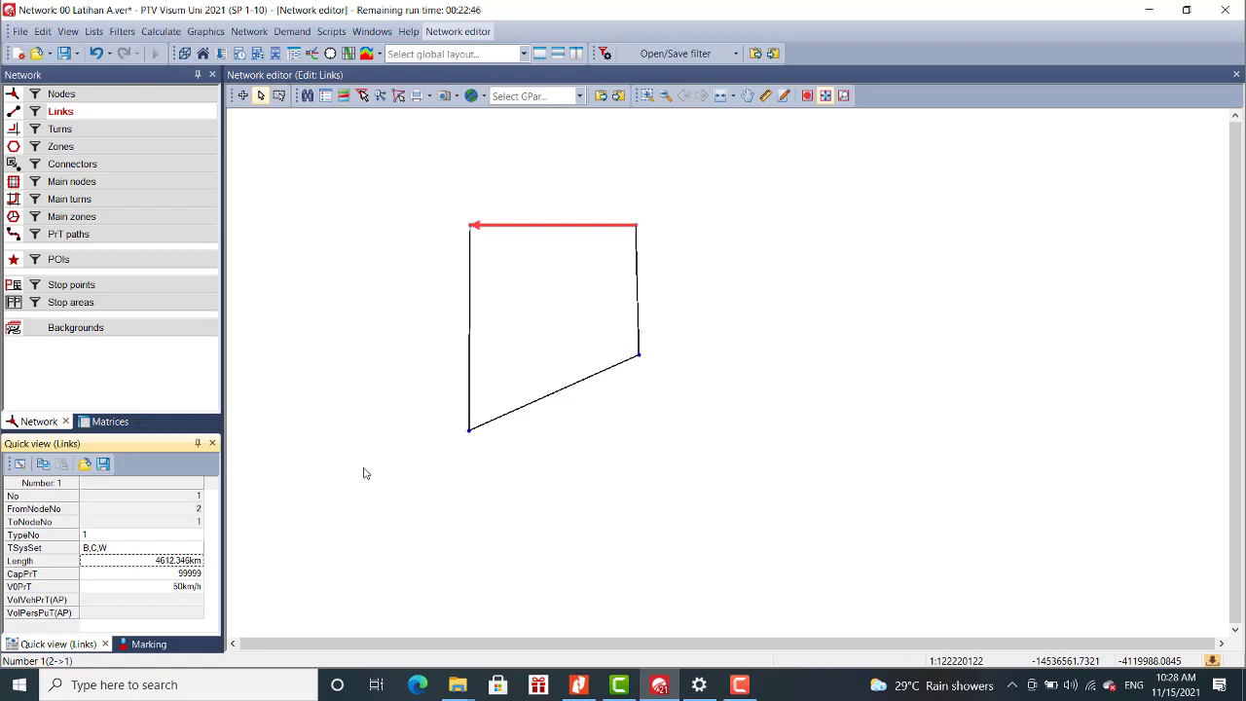
left_click(47, 537)
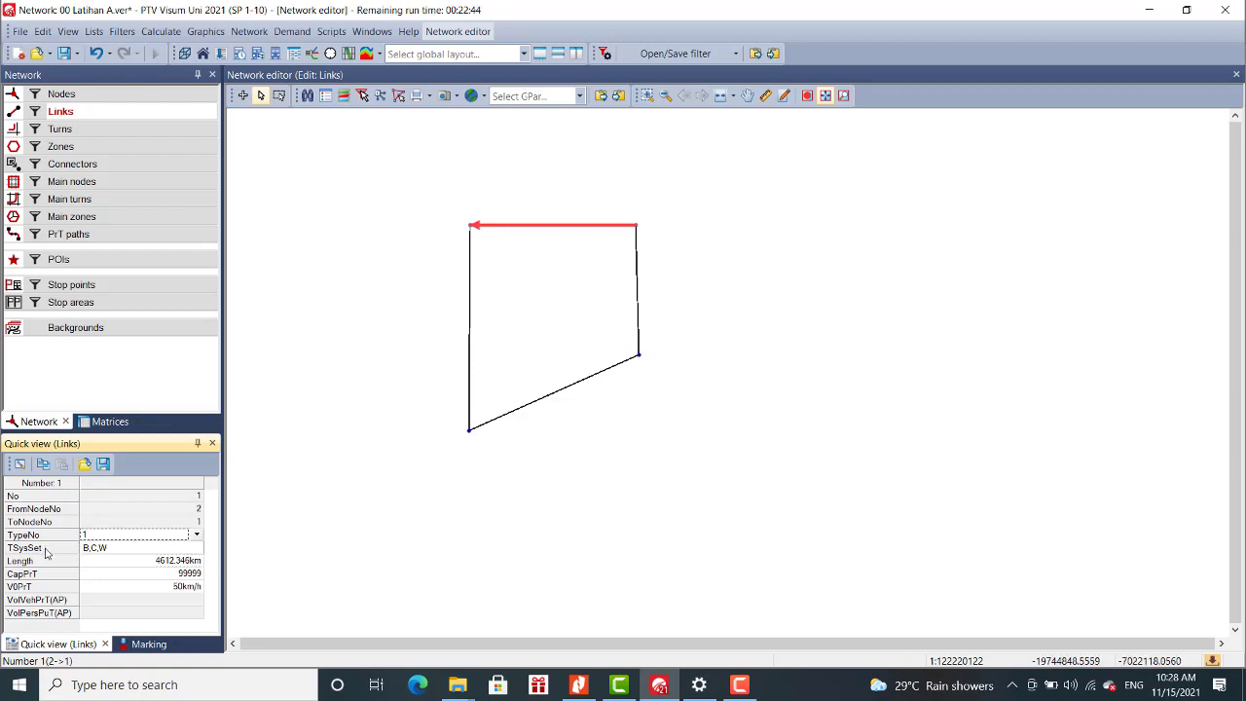
left_click(45, 551)
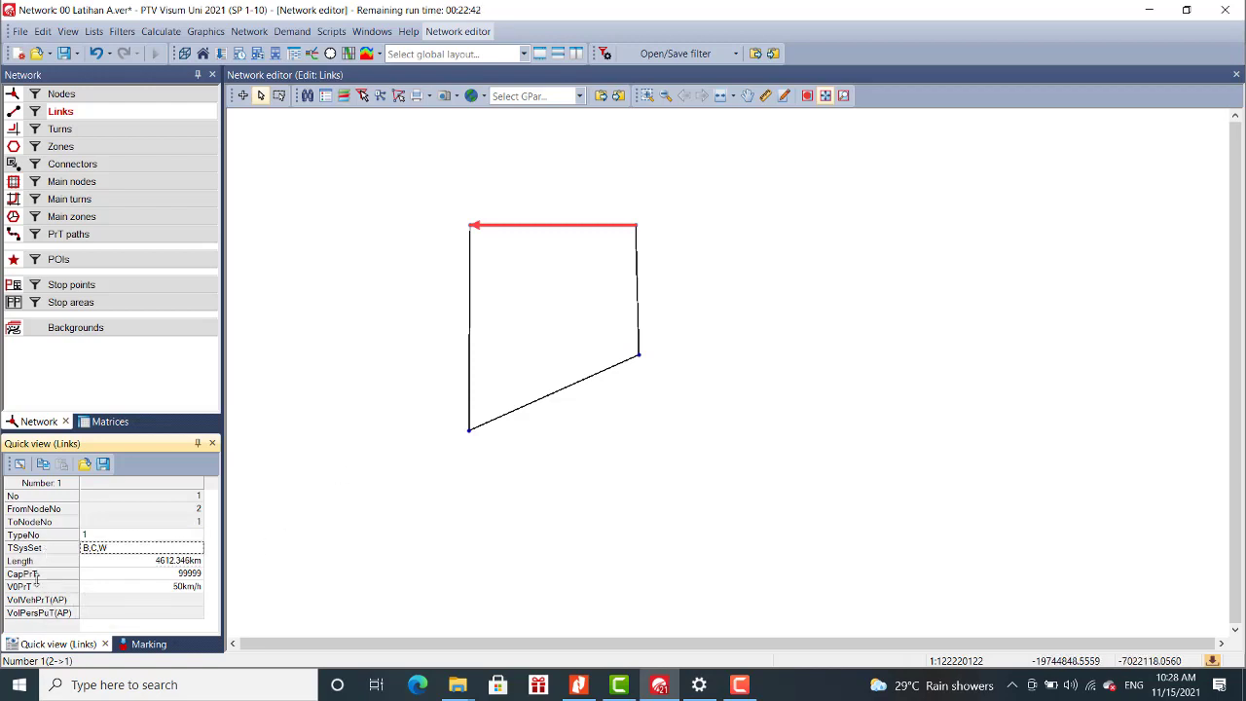
left_click(37, 577)
left_click(36, 589)
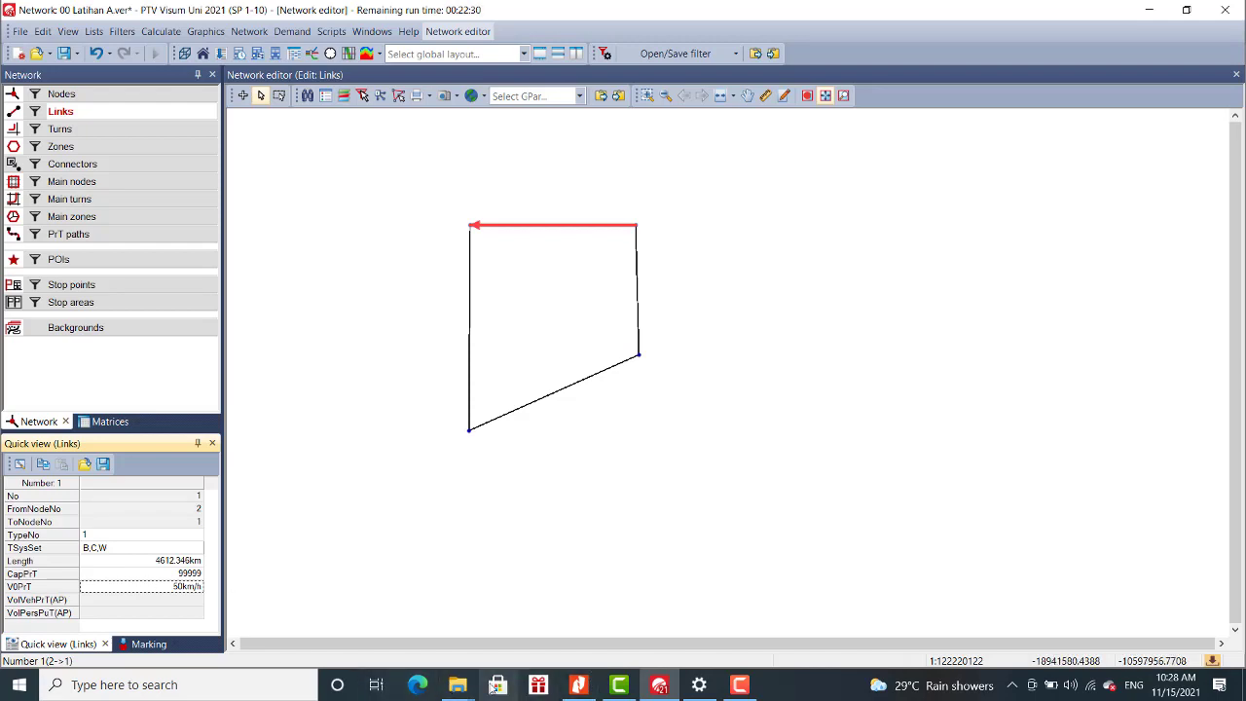
Switch to File Explorer and open Example Trip Assignment.xlsx from Dokumen ajar > Visum > Paparan > Pertemuan 2 on the synced drive.
mouse_move(464, 688)
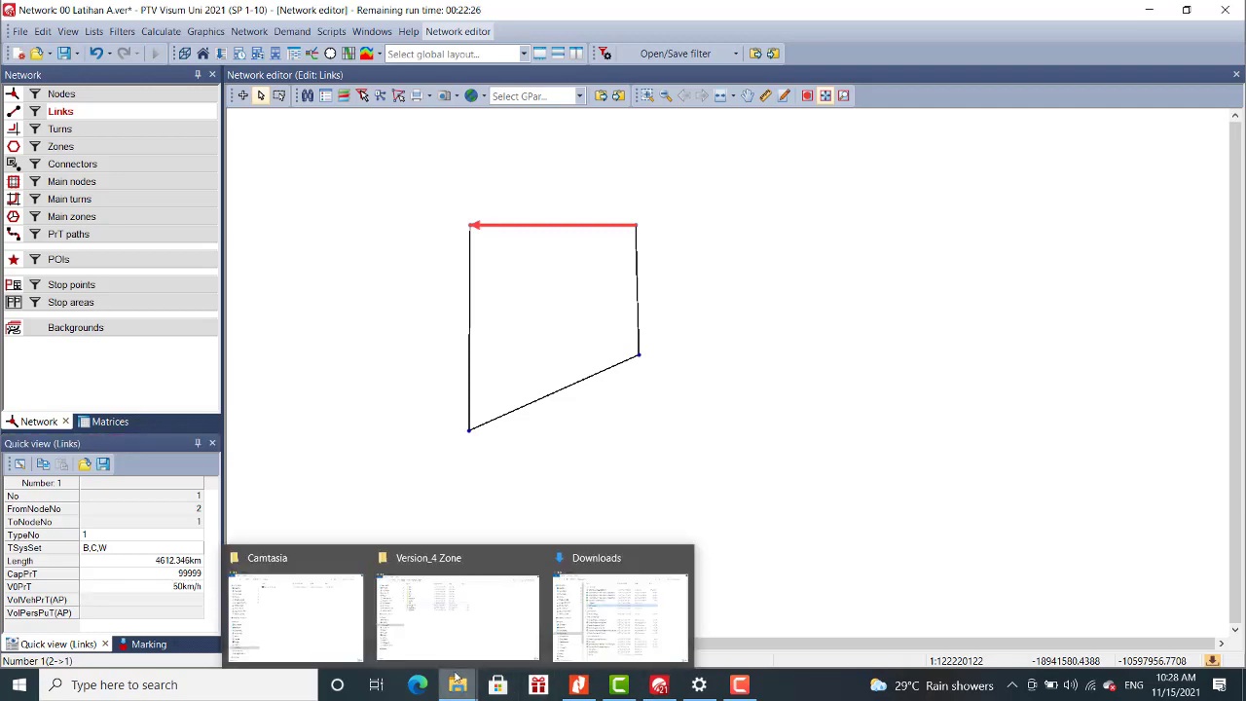
mouse_move(424, 623)
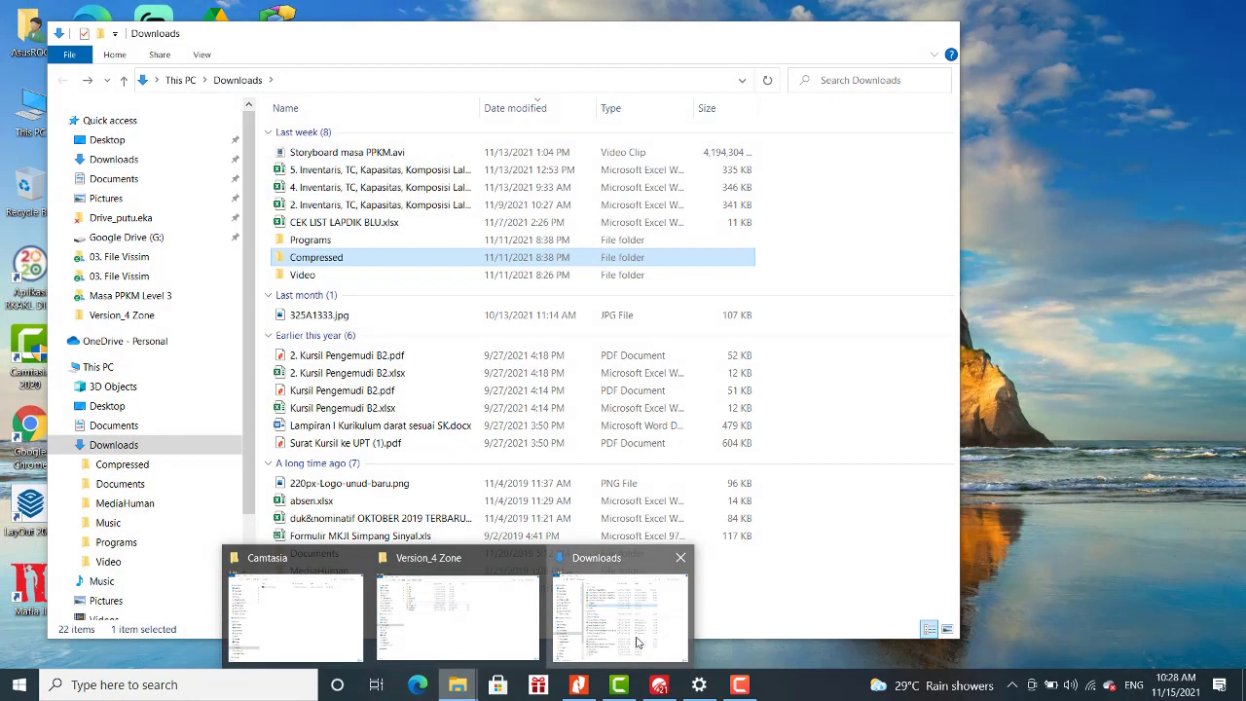
left_click(628, 628)
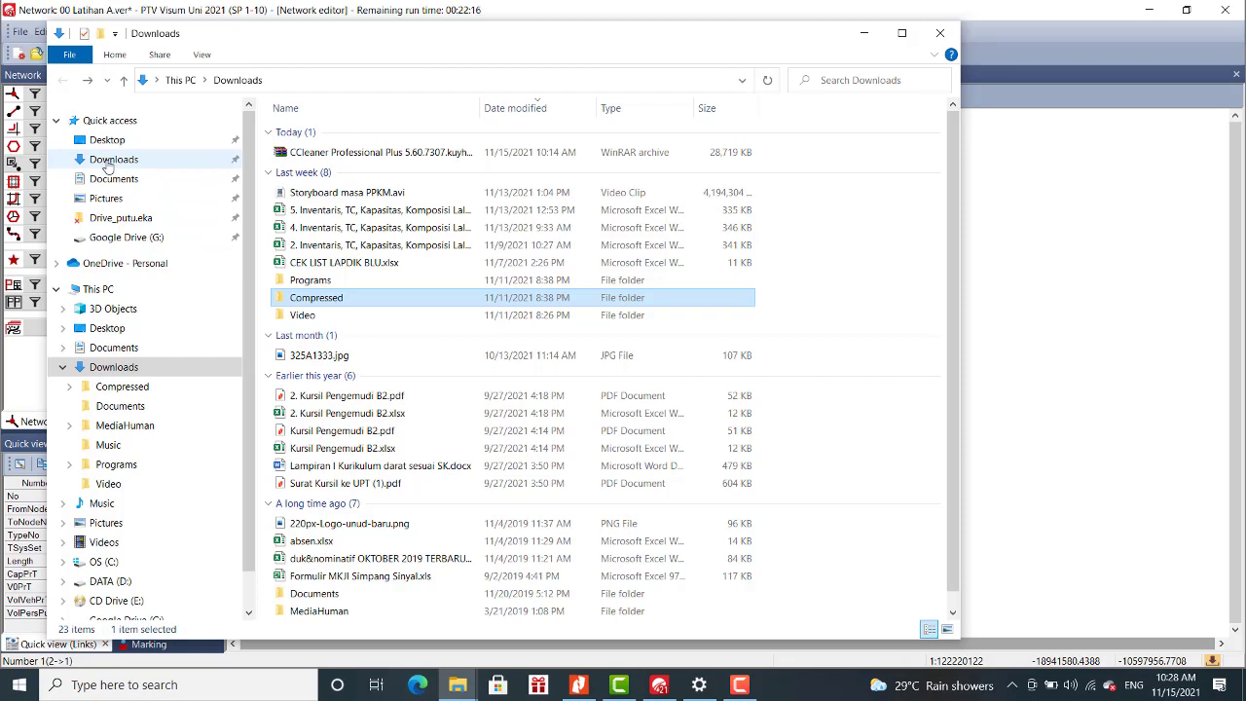
left_click(127, 239)
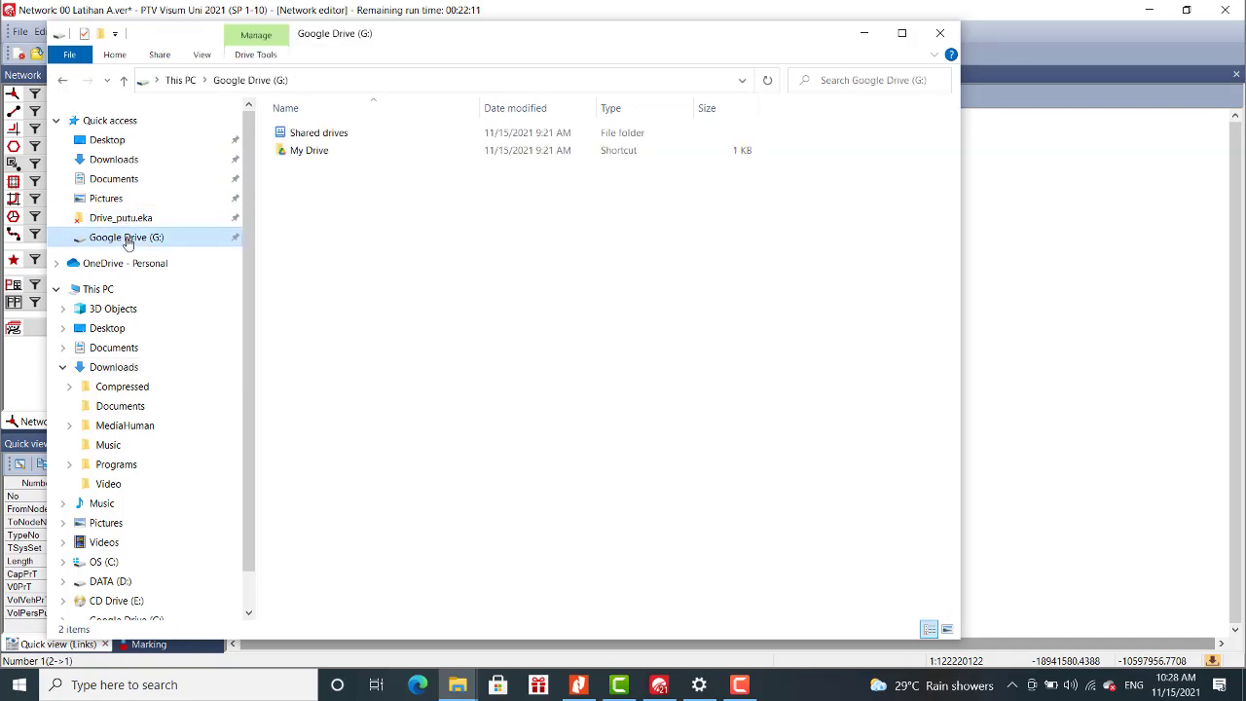
left_click(311, 156)
double_click(311, 157)
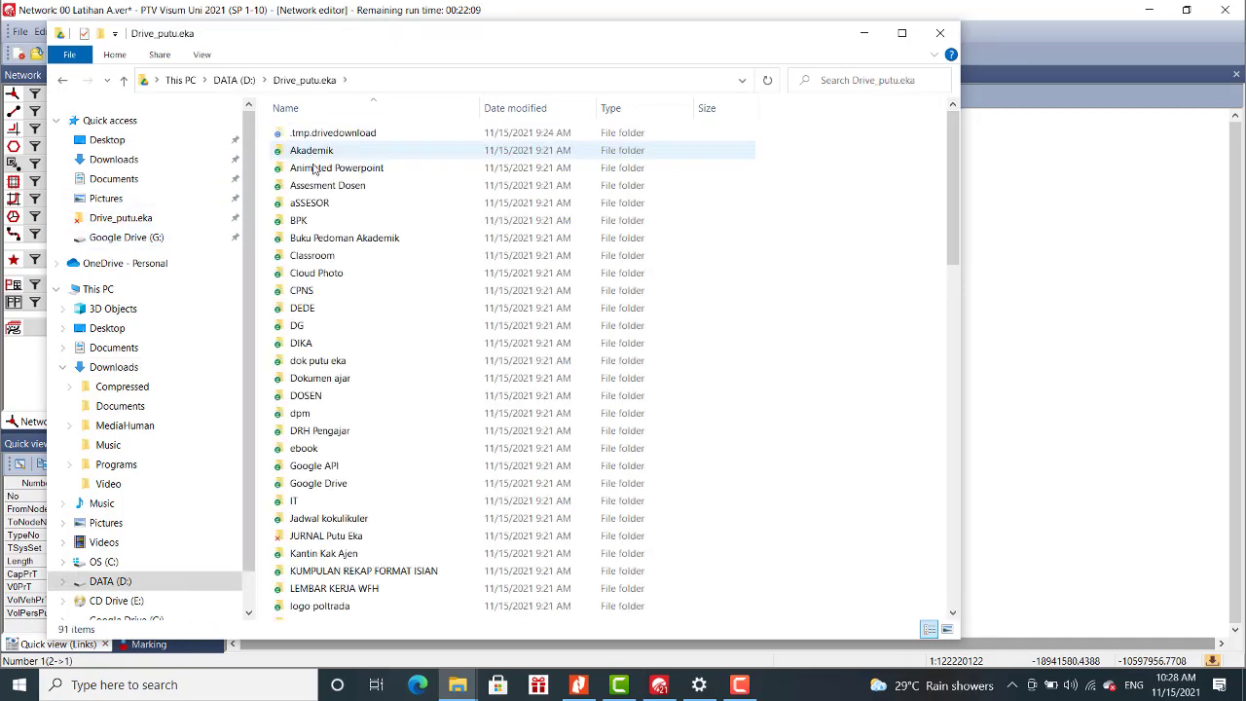
double_click(331, 379)
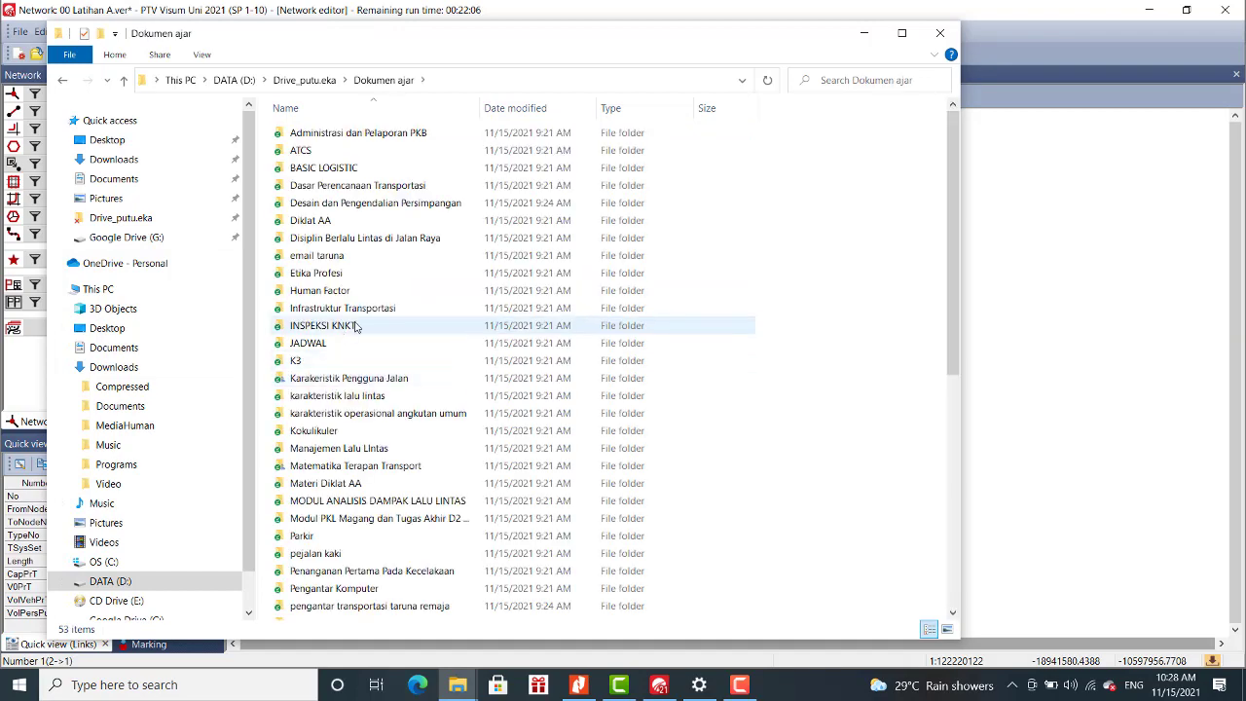
scroll(343, 377, "down", 8)
double_click(304, 523)
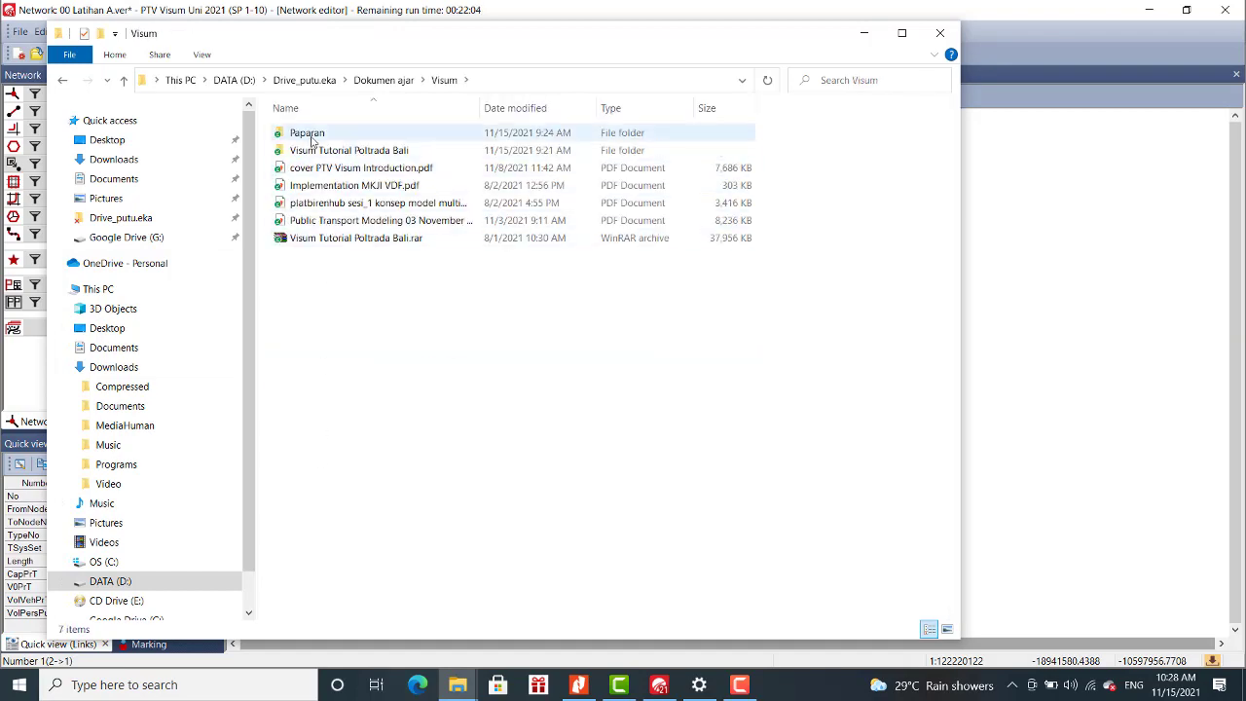
double_click(311, 138)
double_click(312, 149)
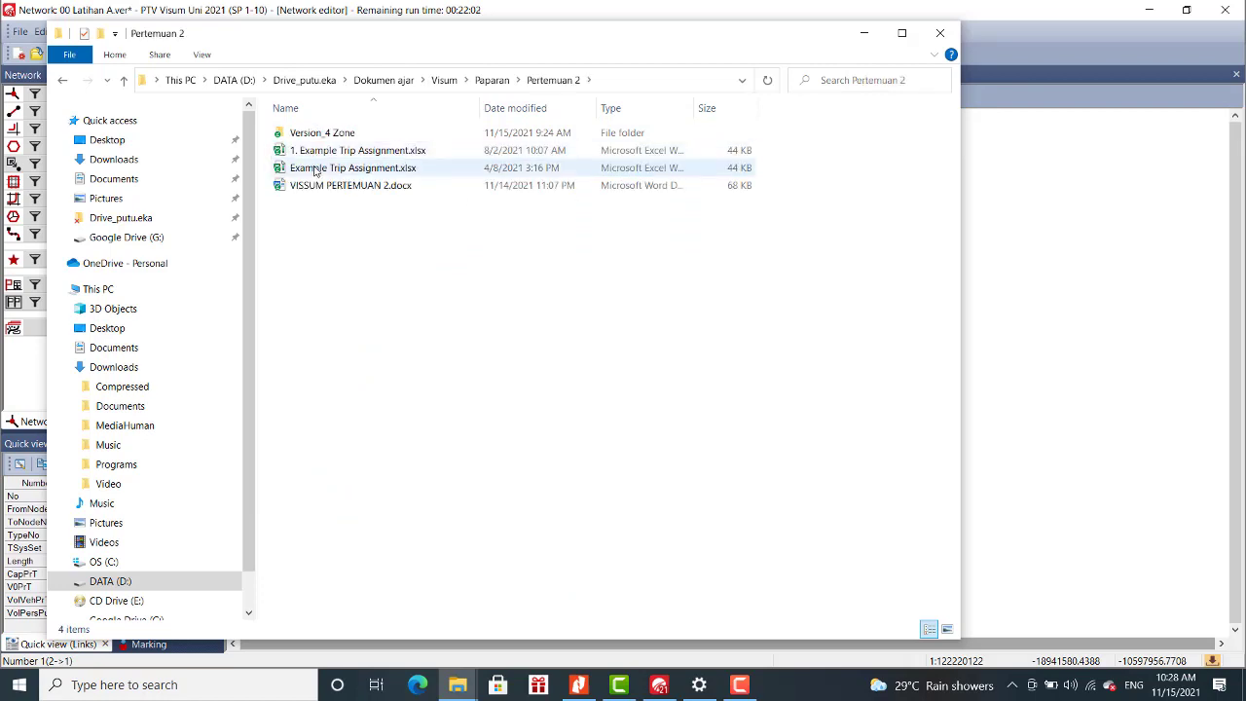
double_click(322, 168)
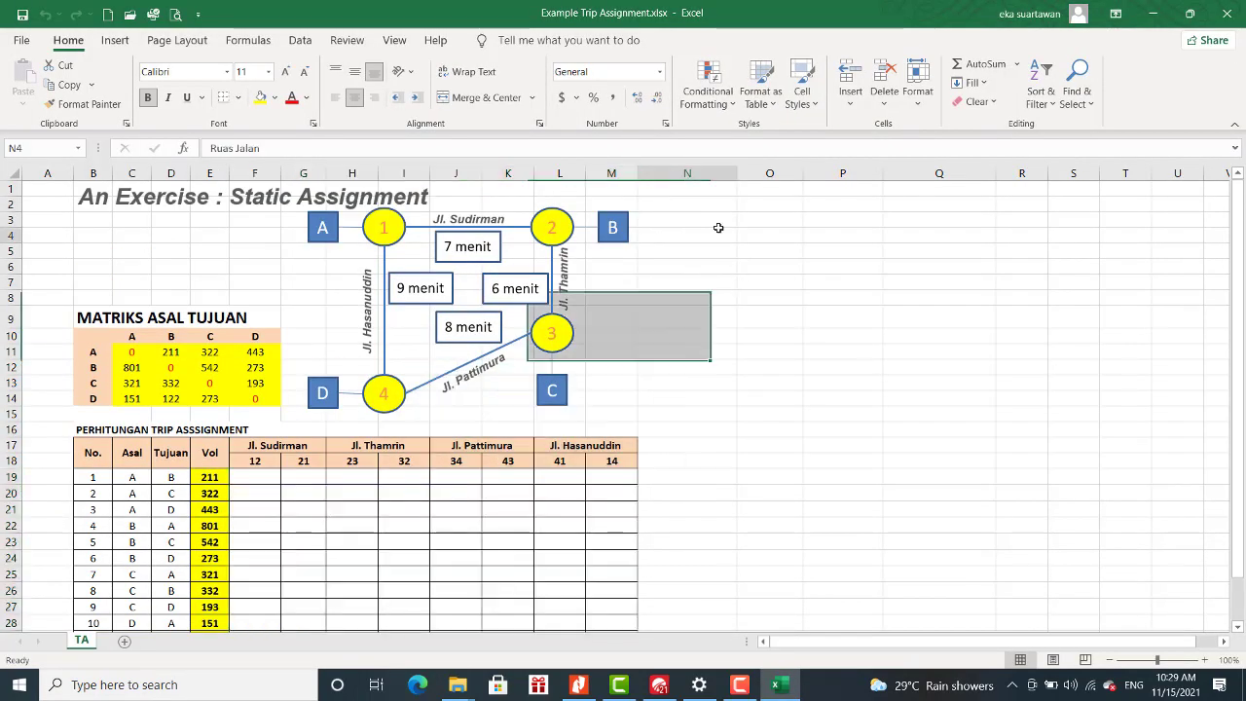
Colour the text of the hidden road data beside the network diagram red.
left_click(697, 210)
left_click_drag(697, 209, 1076, 385)
left_click(291, 97)
left_click(939, 316)
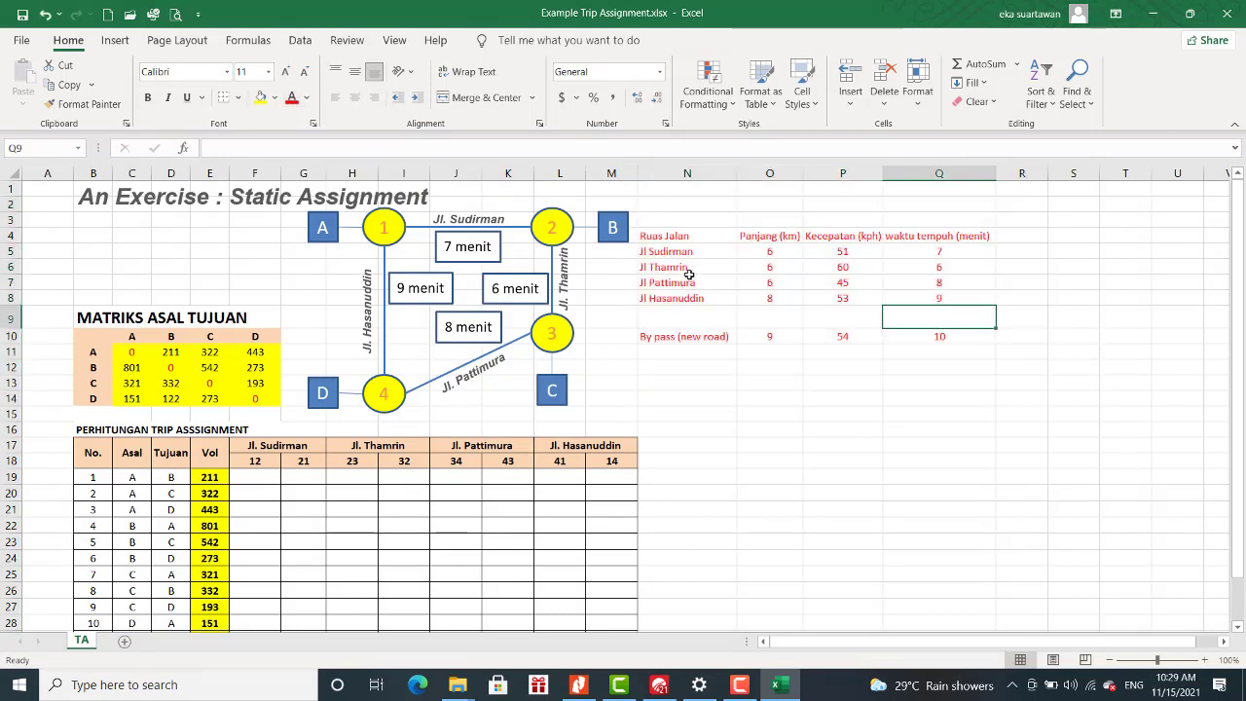
Review the road data table, checking the length in km of each road from Jl Sudirman to Jl Hasanuddin.
left_click_drag(661, 234, 983, 316)
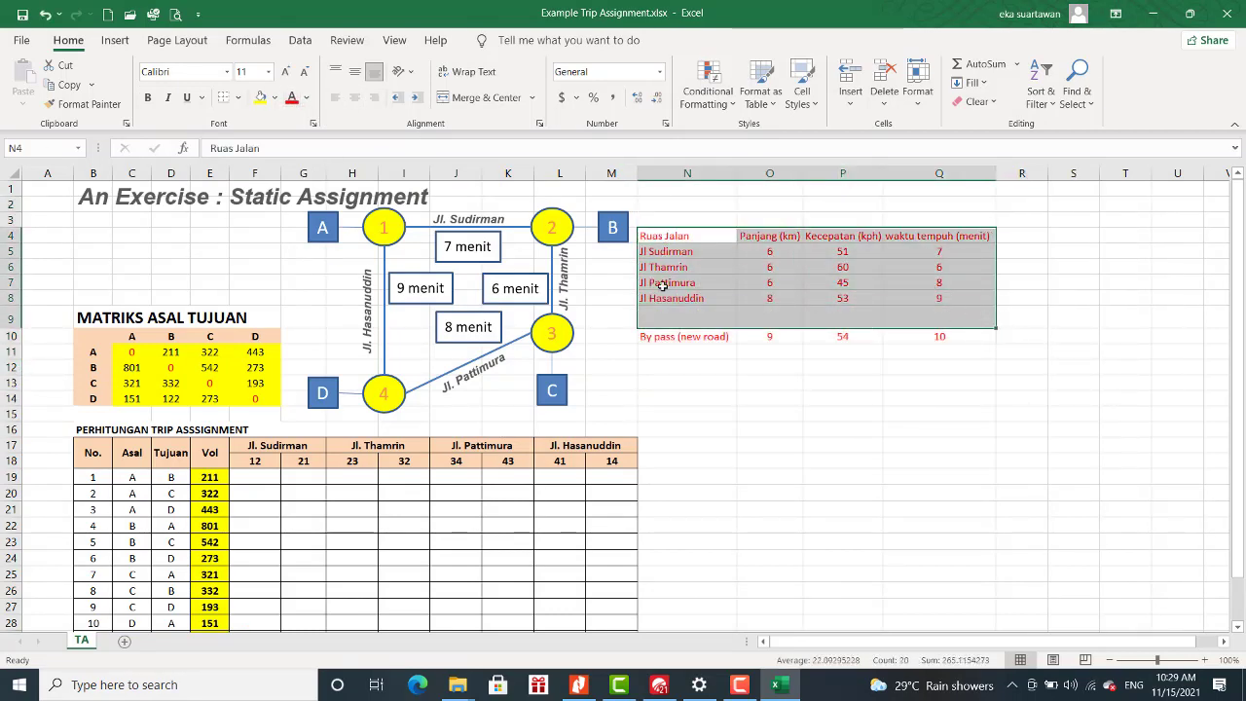
left_click(774, 252)
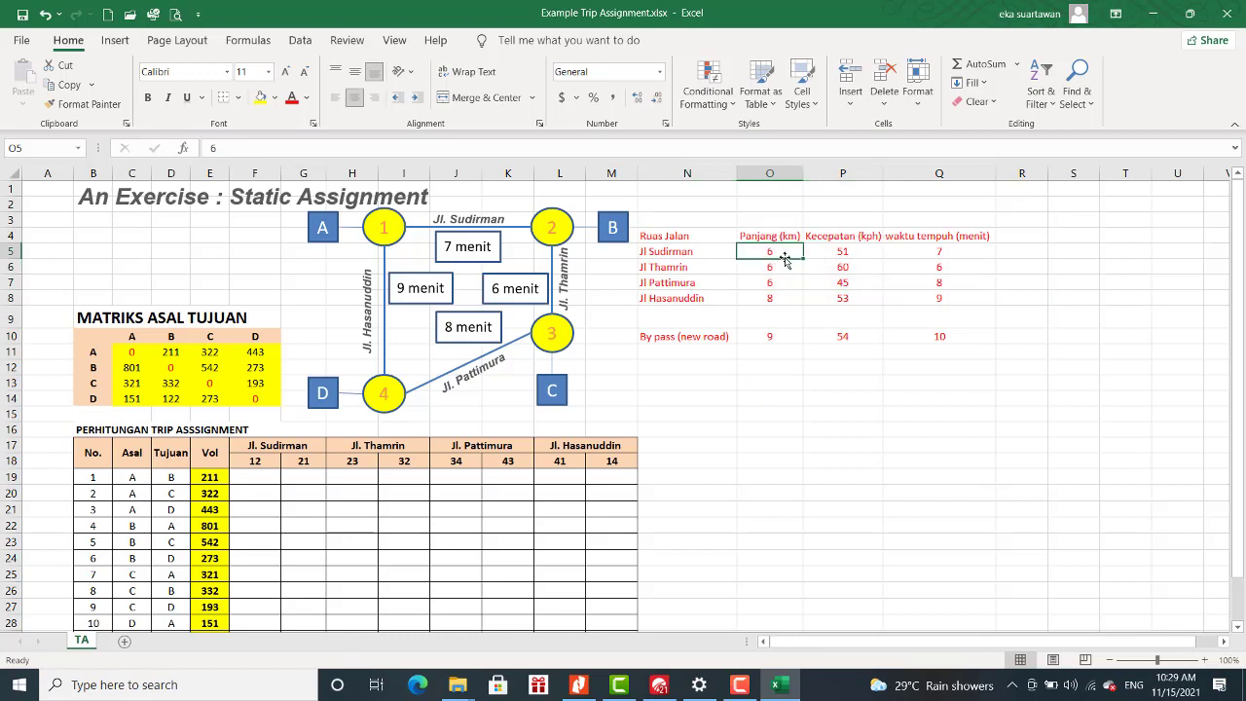
left_click(790, 271)
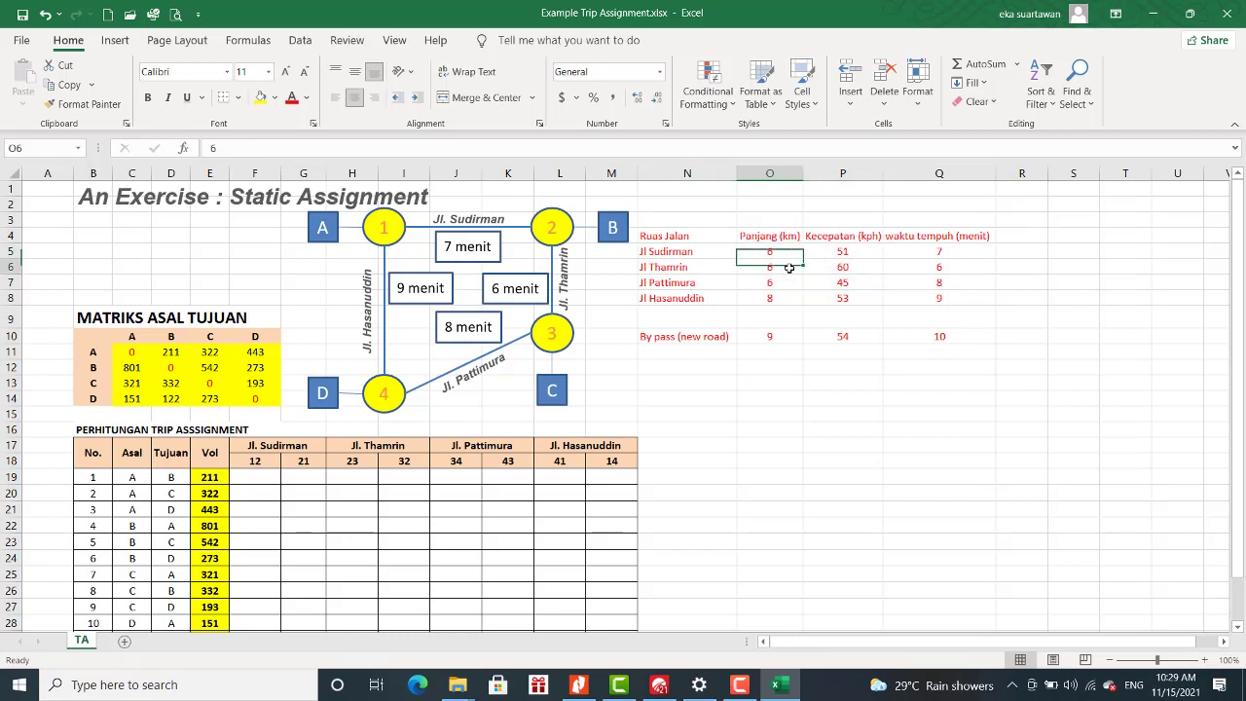
left_click(770, 285)
left_click(720, 298)
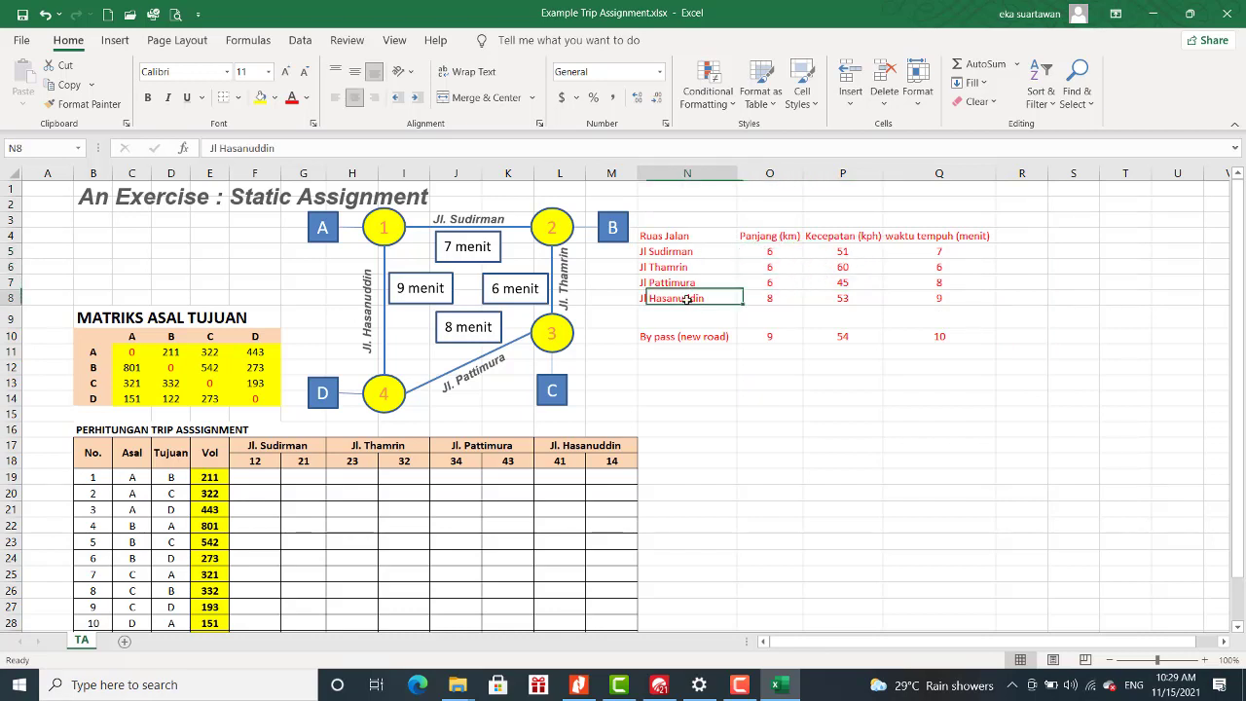
left_click(787, 296)
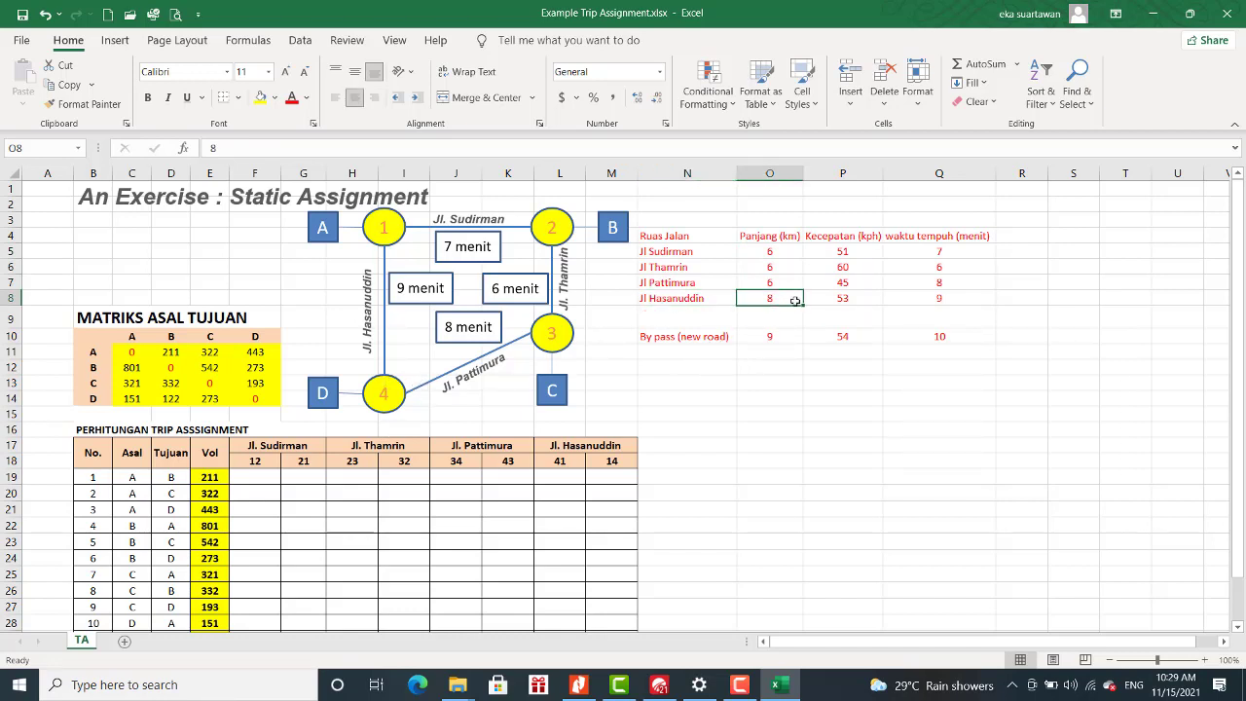
Check each road's speed in kph and how Jl Sudirman's travel time is calculated from its length and speed.
left_click(849, 251)
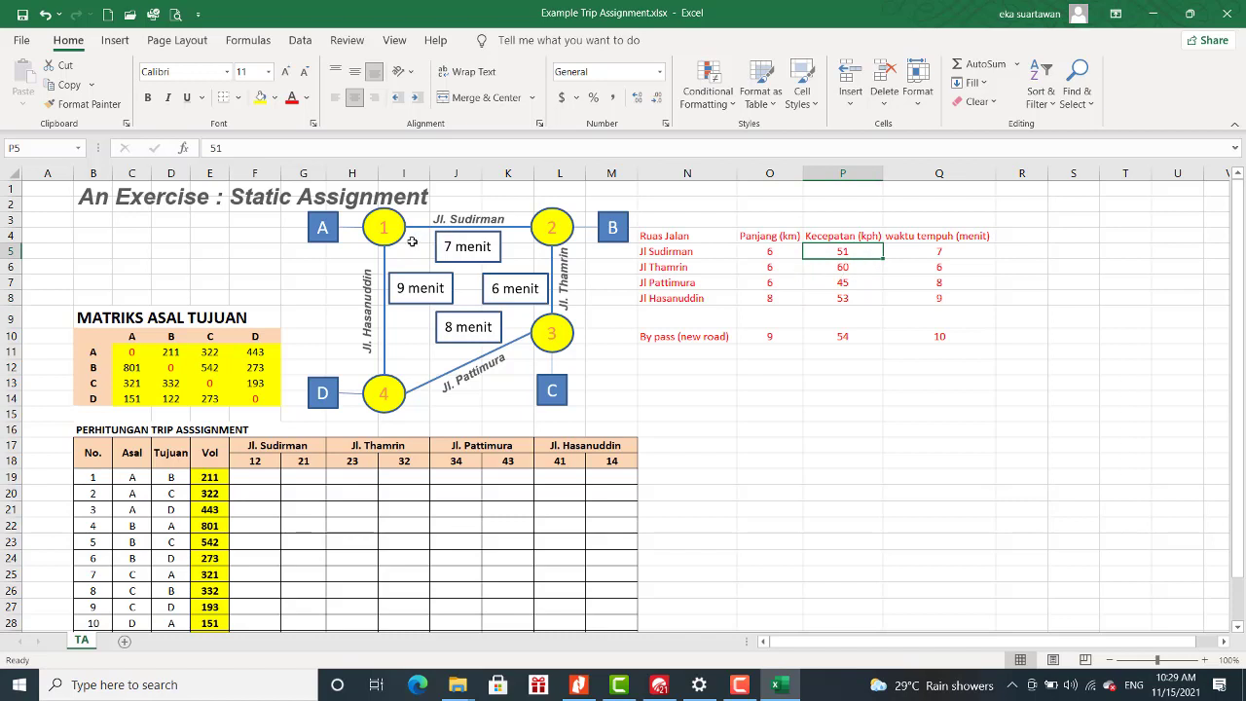
left_click(846, 271)
left_click(830, 284)
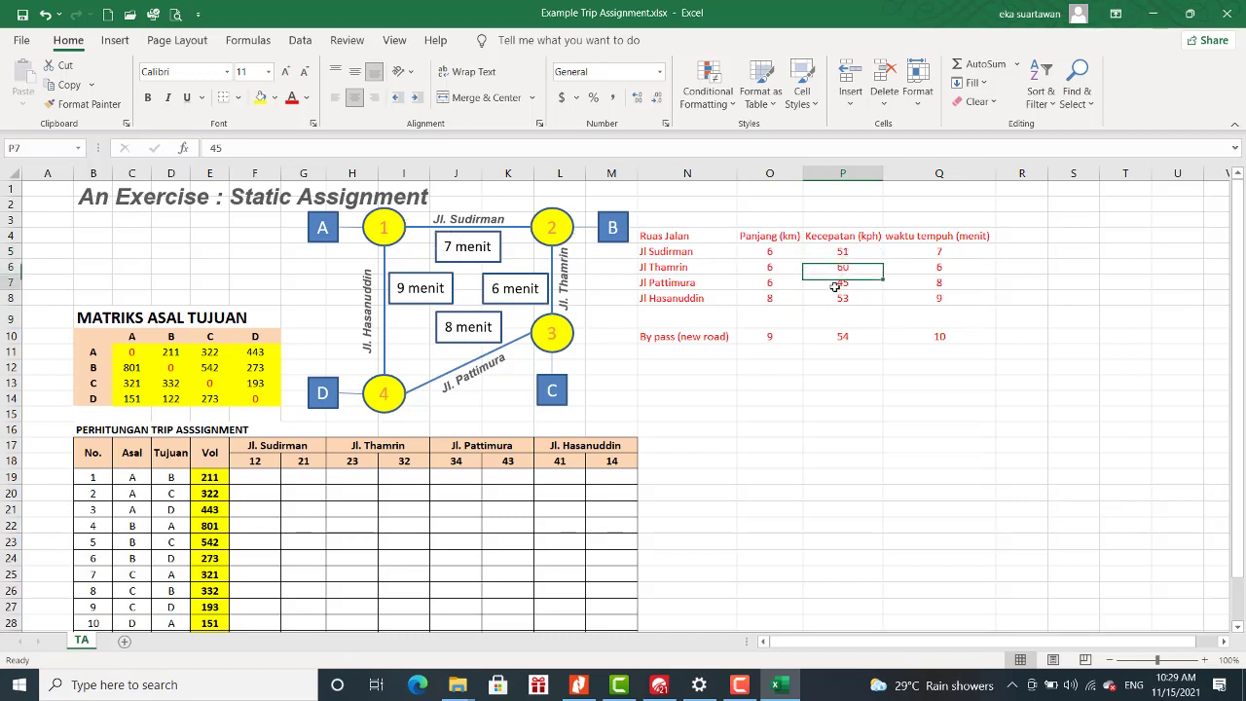
left_click(861, 300)
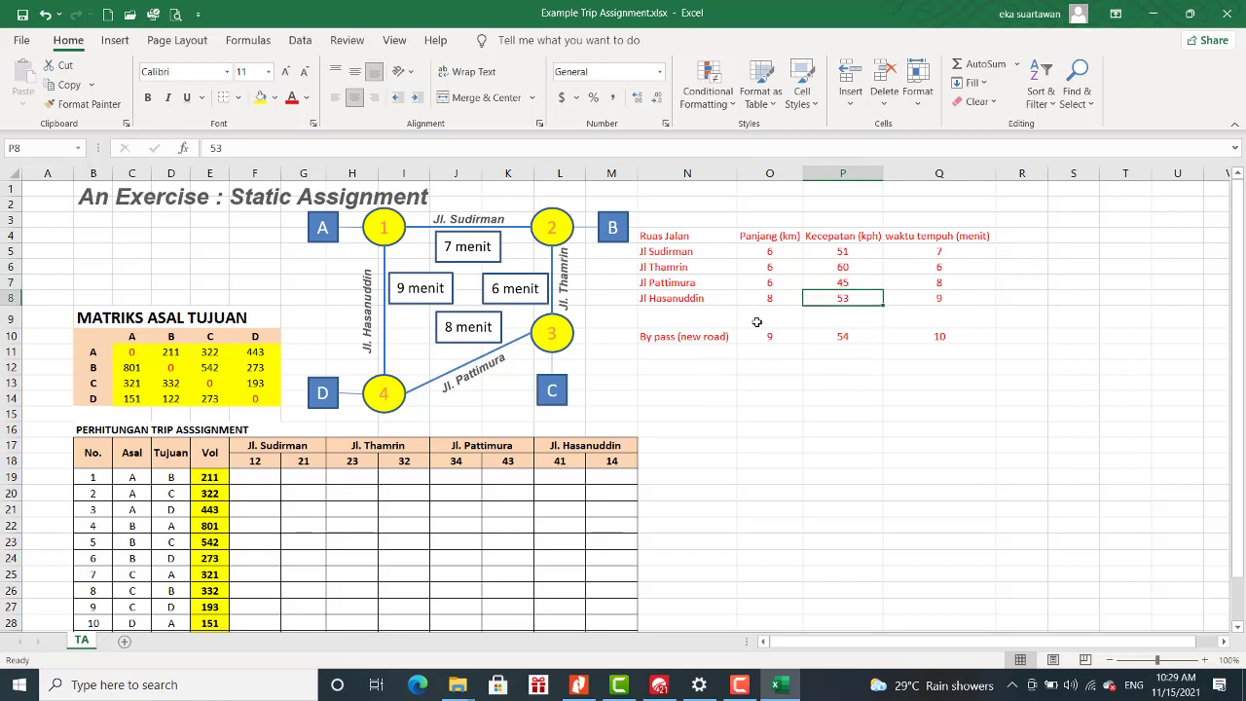
left_click(935, 253)
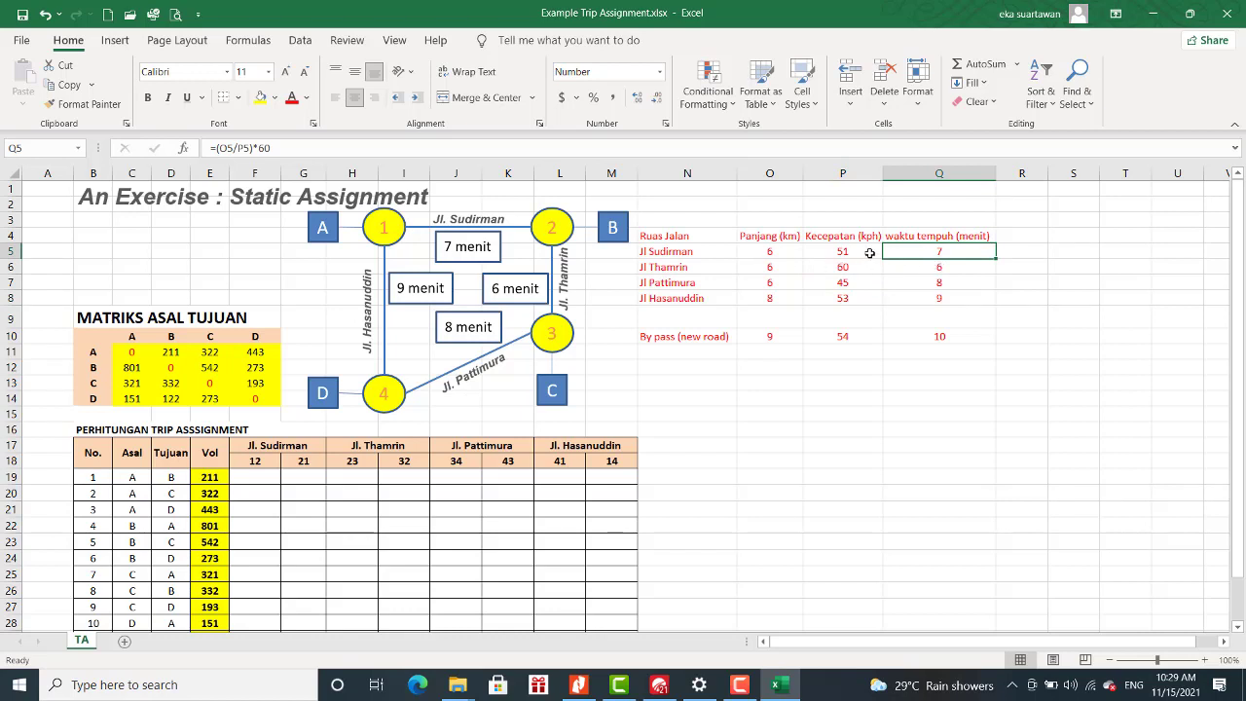
left_click_drag(769, 252, 840, 298)
left_click(774, 251)
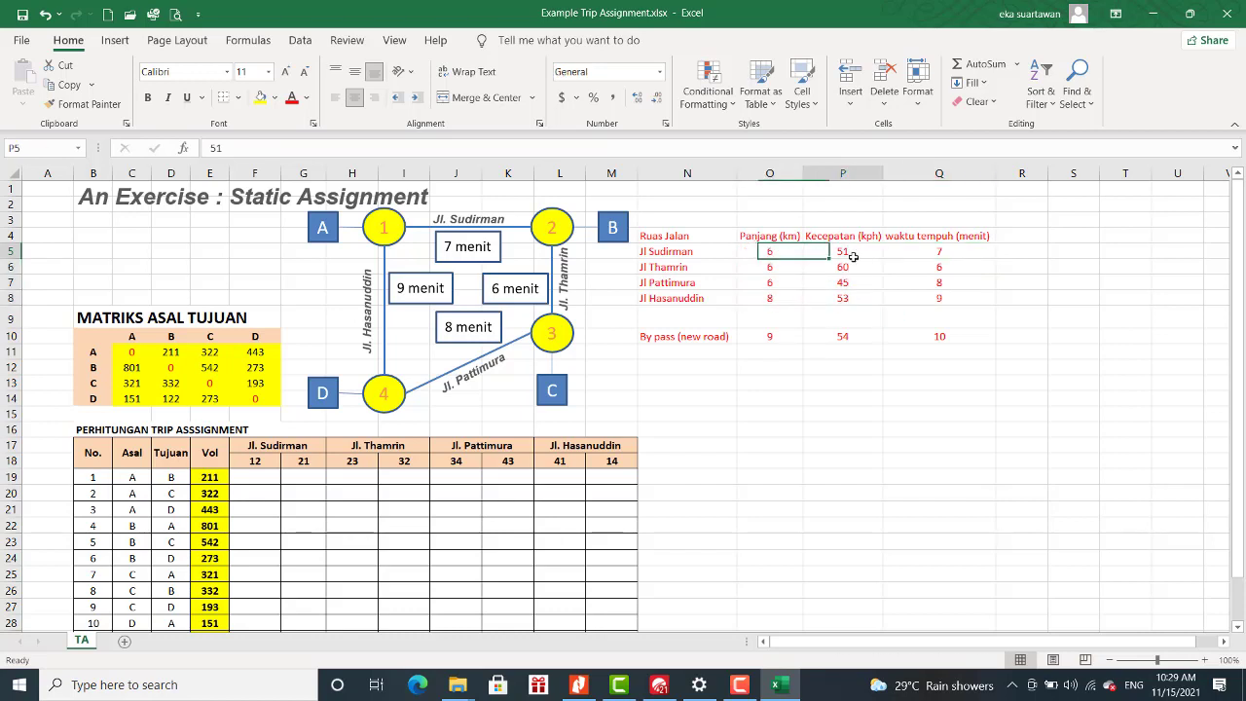
left_click(853, 253)
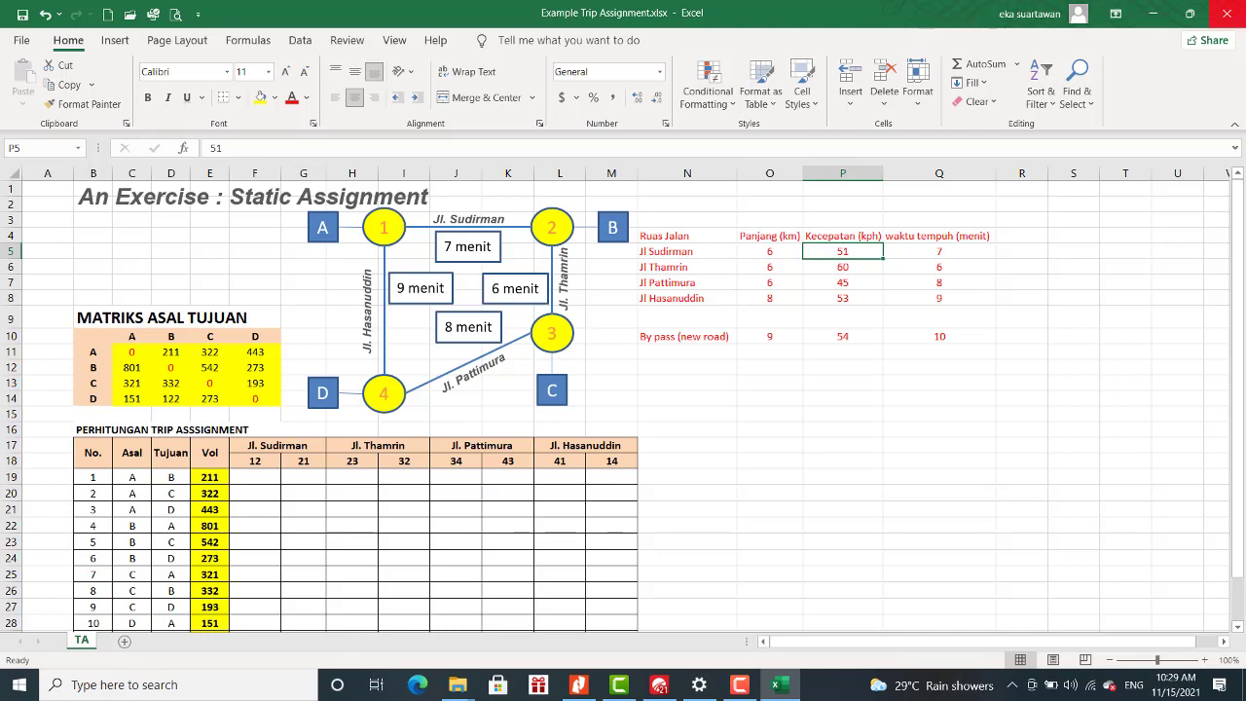
Switch back to PTV Visum, open the network's Links list and select the length of link 1 from node 1 to node 2.
left_click_drag(969, 12, 1017, 178)
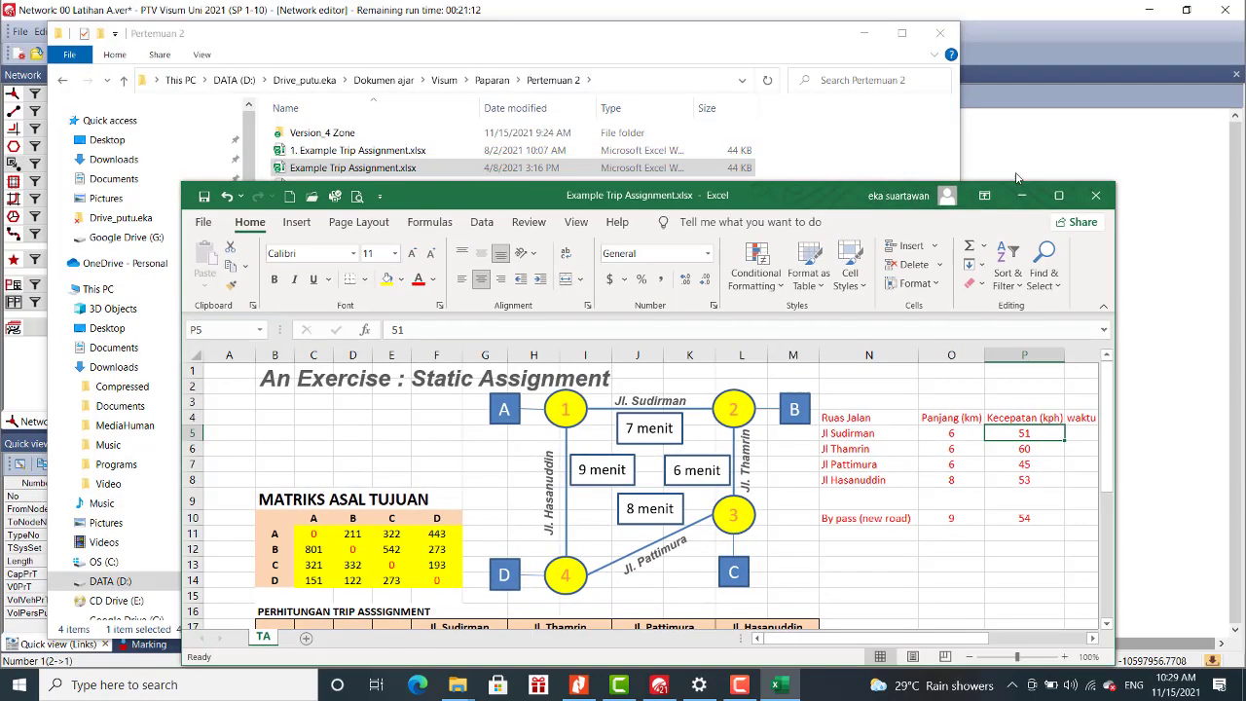
left_click(1059, 143)
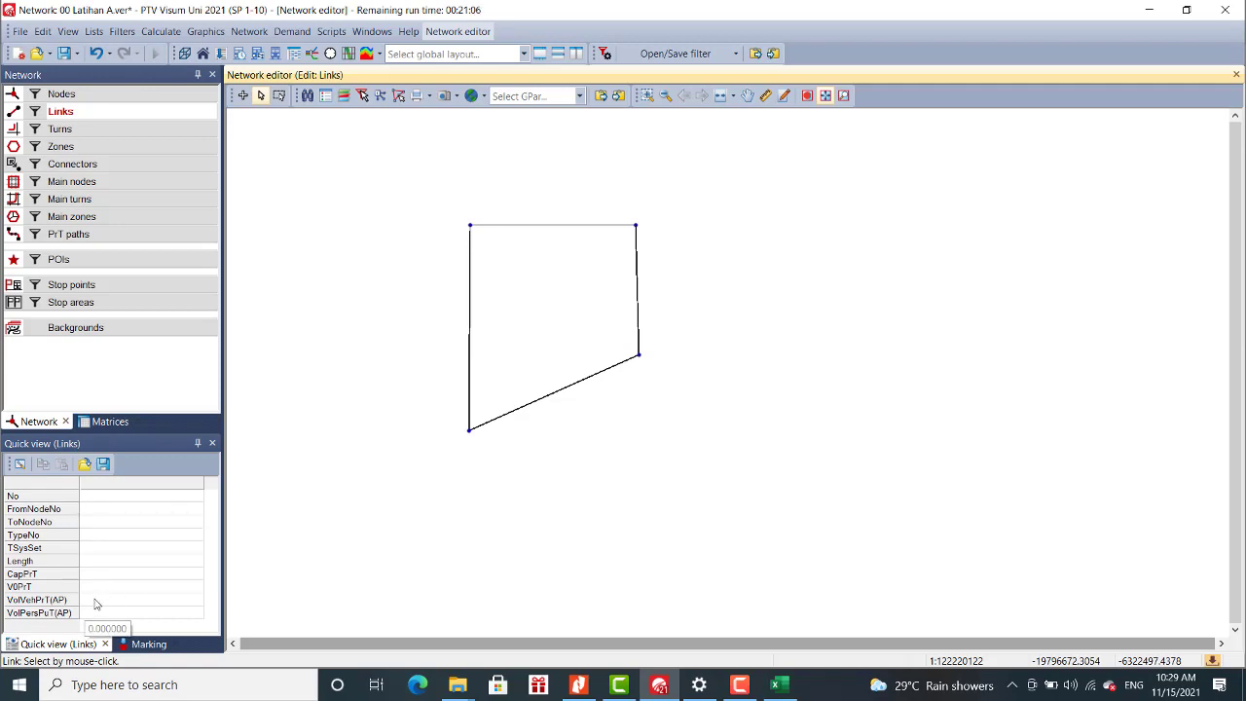
left_click(100, 35)
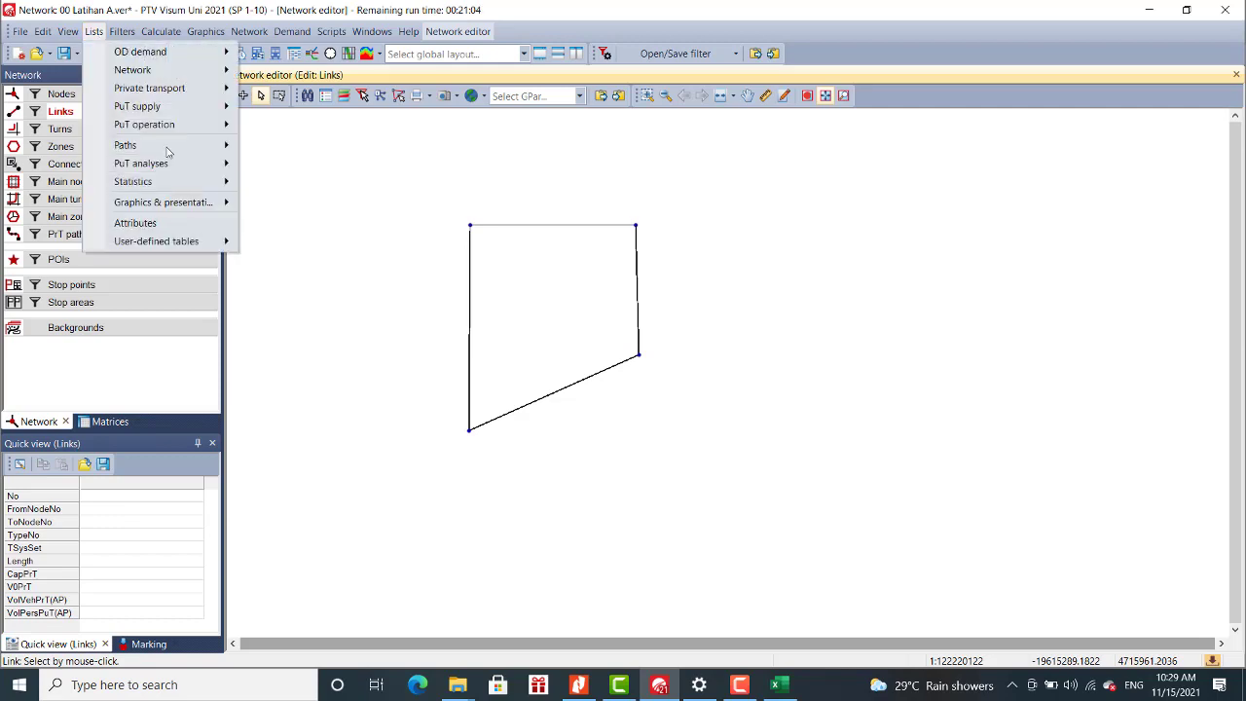
left_click(568, 228)
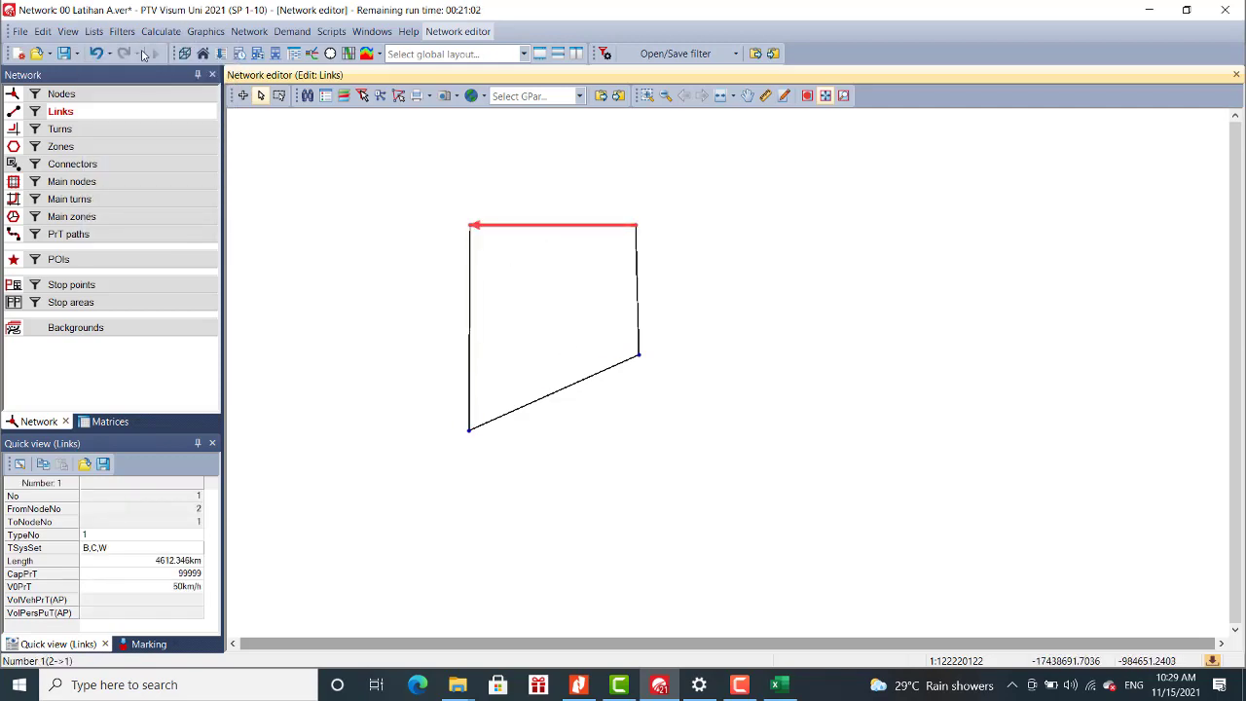
left_click(95, 36)
mouse_move(175, 77)
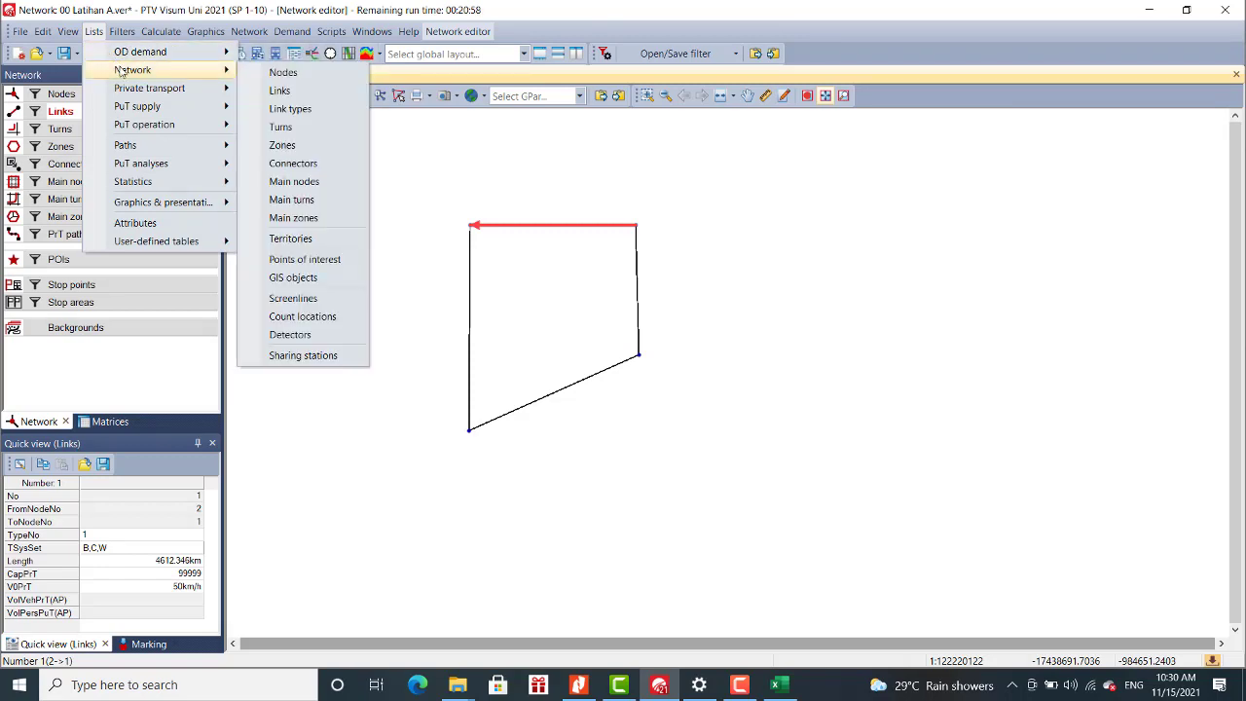
left_click(302, 94)
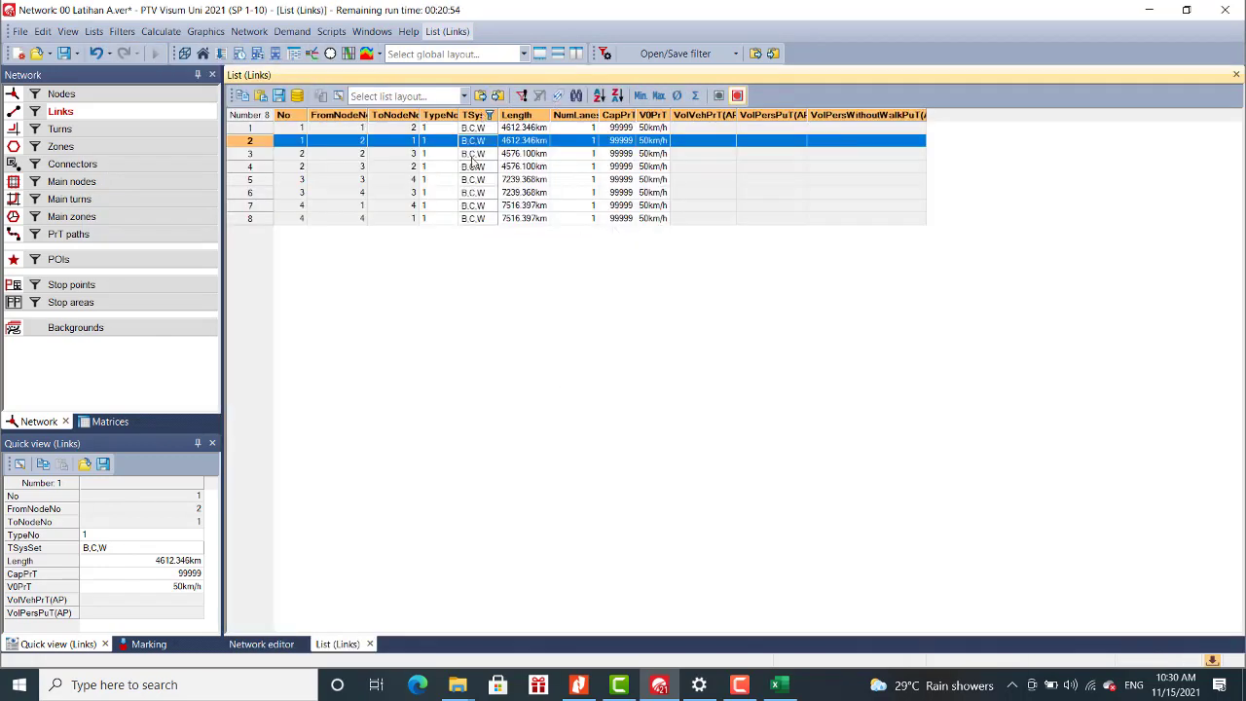
left_click(523, 128)
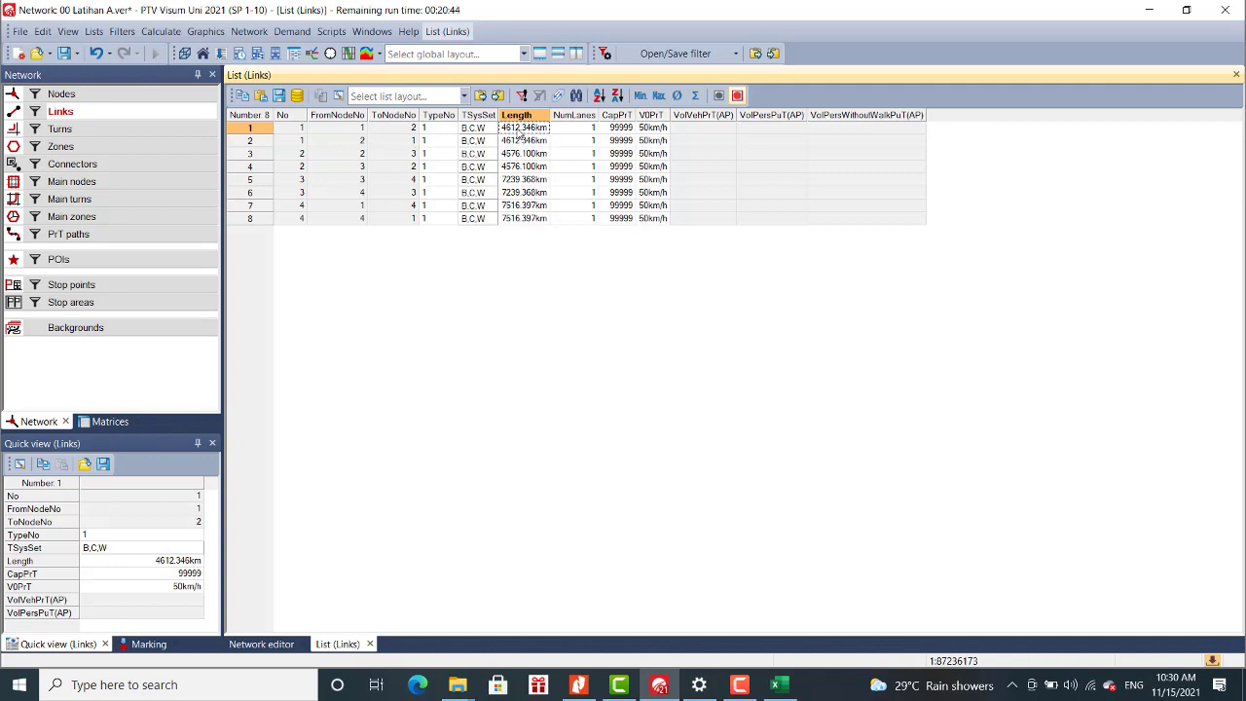
Set the length of link 1 to 6 km in both directions between nodes 1 and 2.
left_click(540, 167)
left_click(521, 132)
type("6")
key("Return")
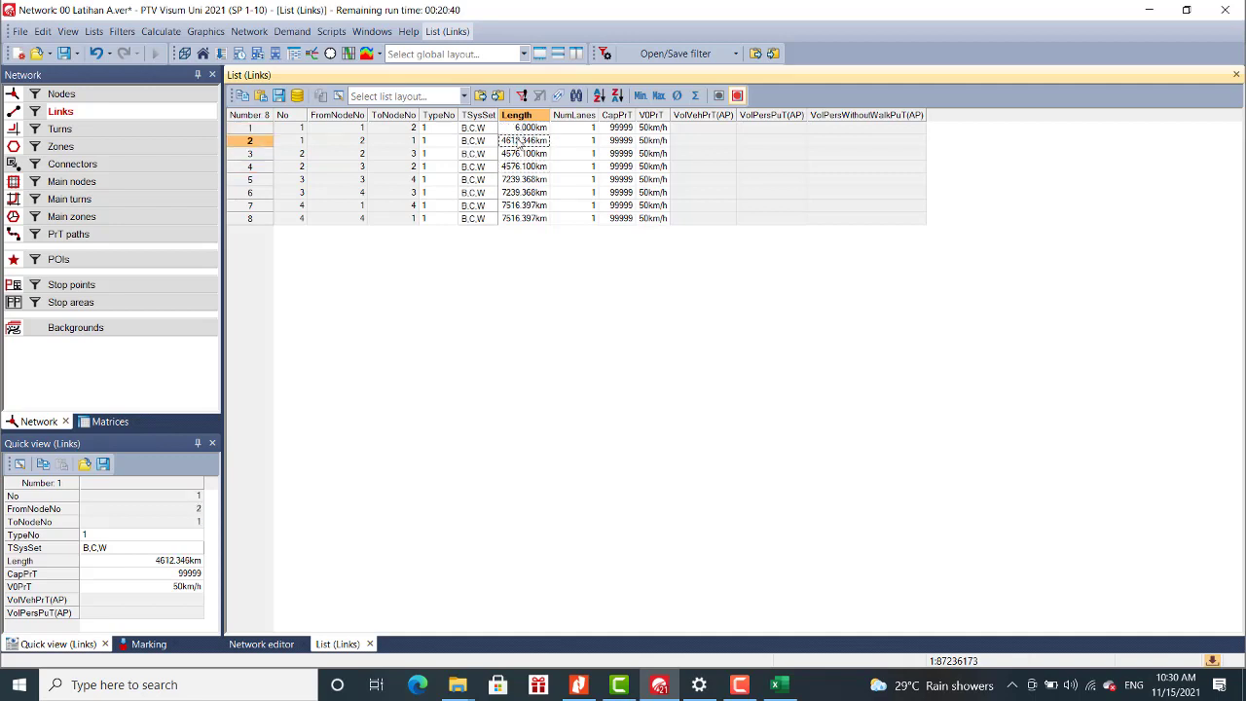
type("6")
key("Return")
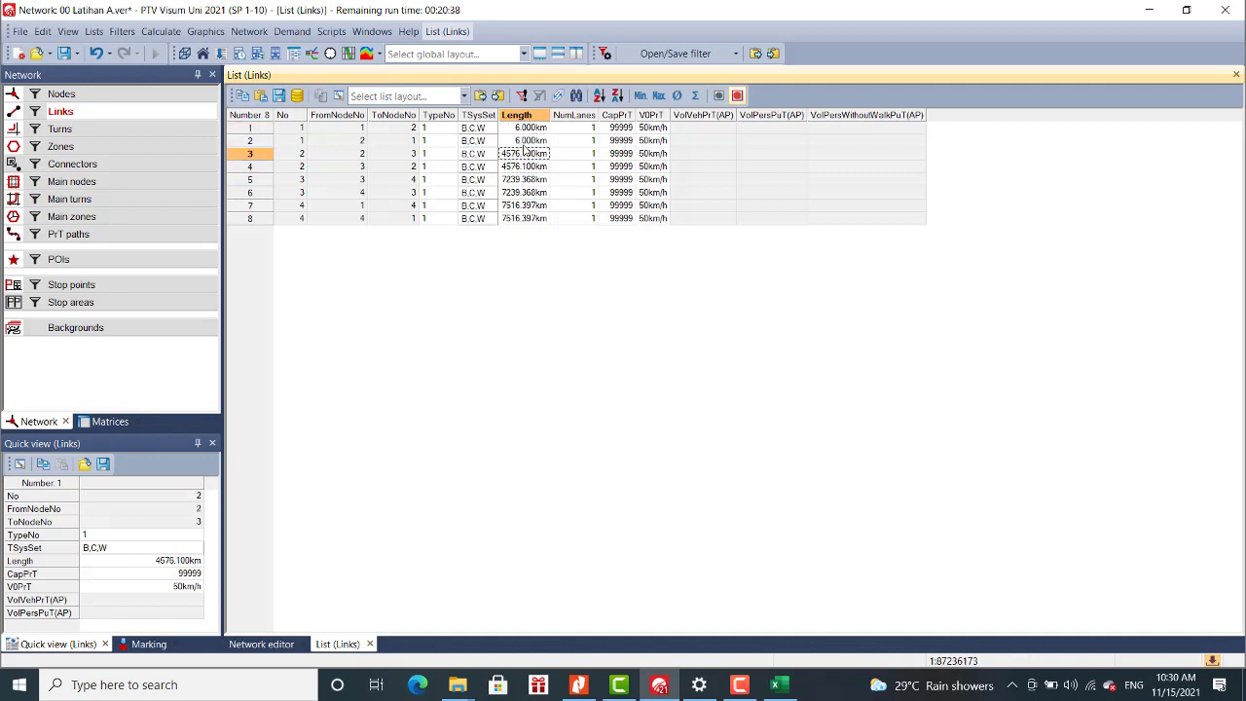
Check Jl Thamrin's length in the Excel road table and set link 2's length to 6 km in both directions in Visum.
left_click(789, 690)
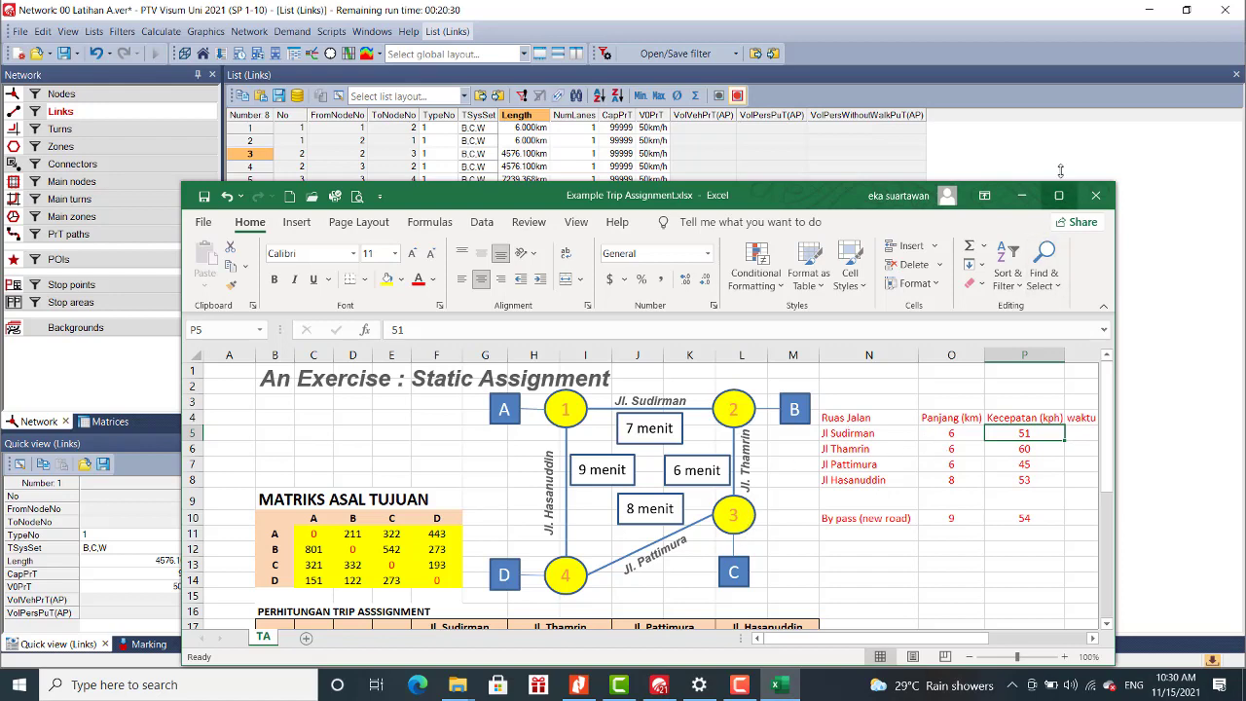
left_click(624, 155)
double_click(517, 154)
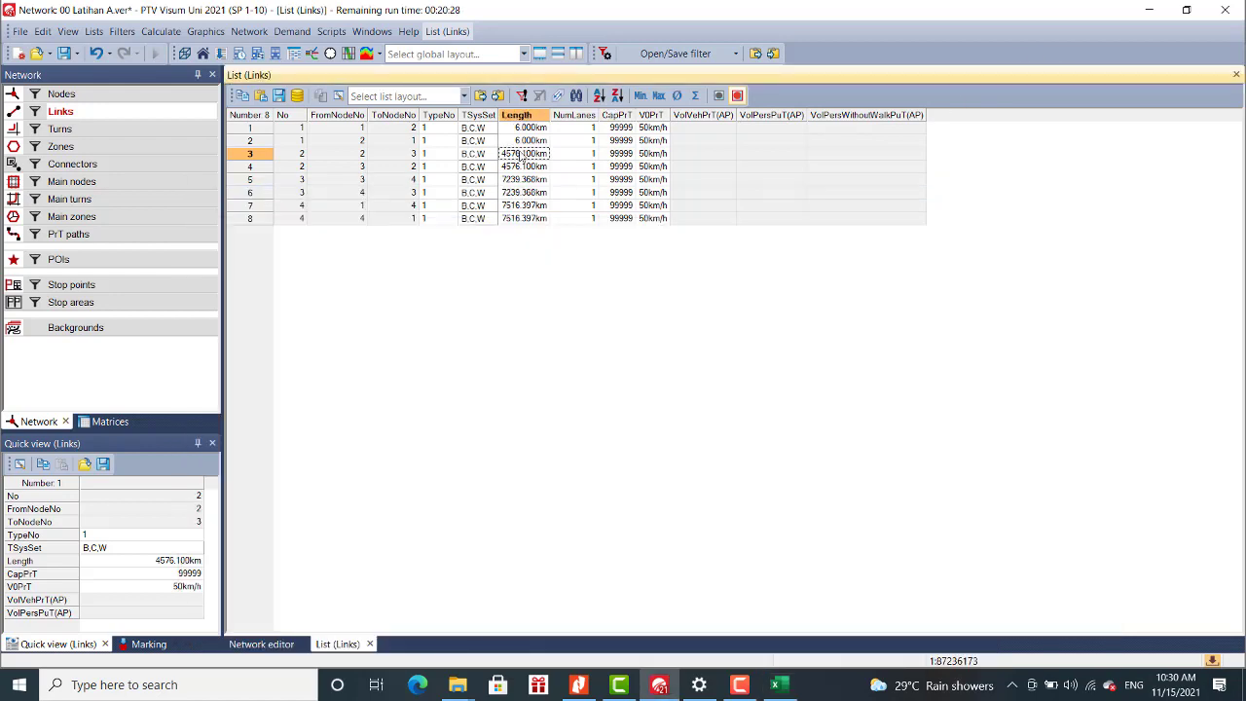
type("6")
key("Return")
type("6")
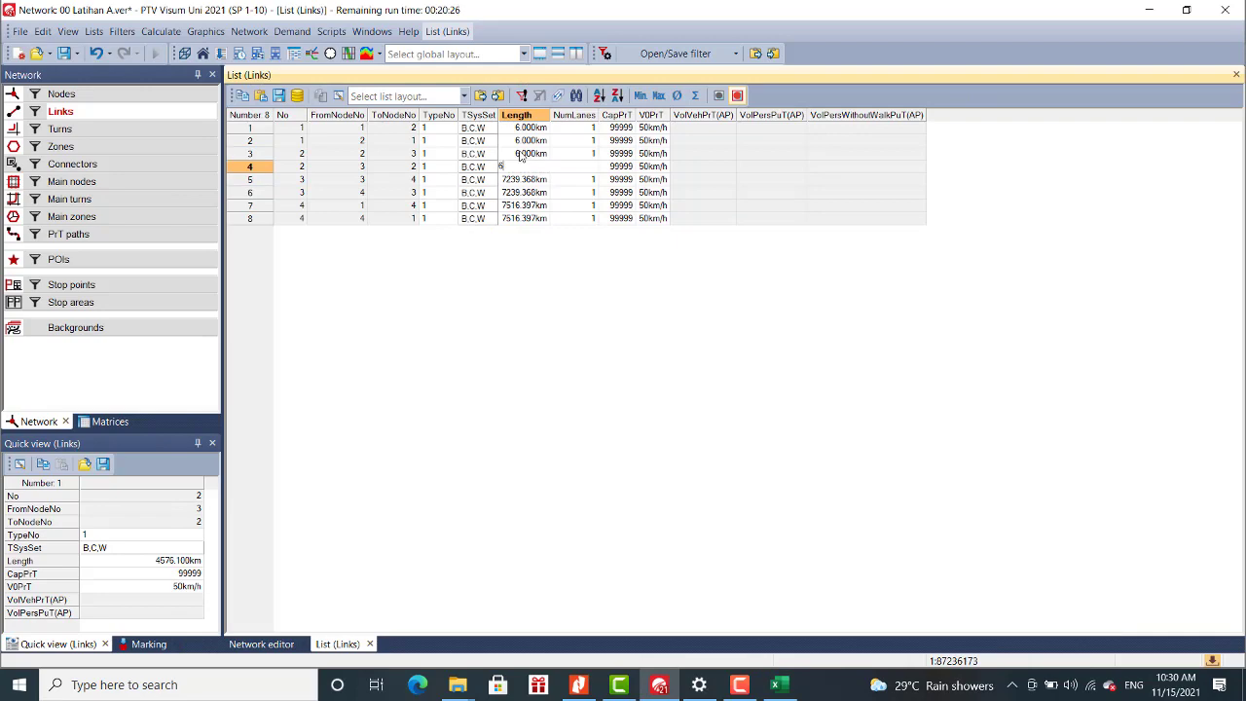
key("Return")
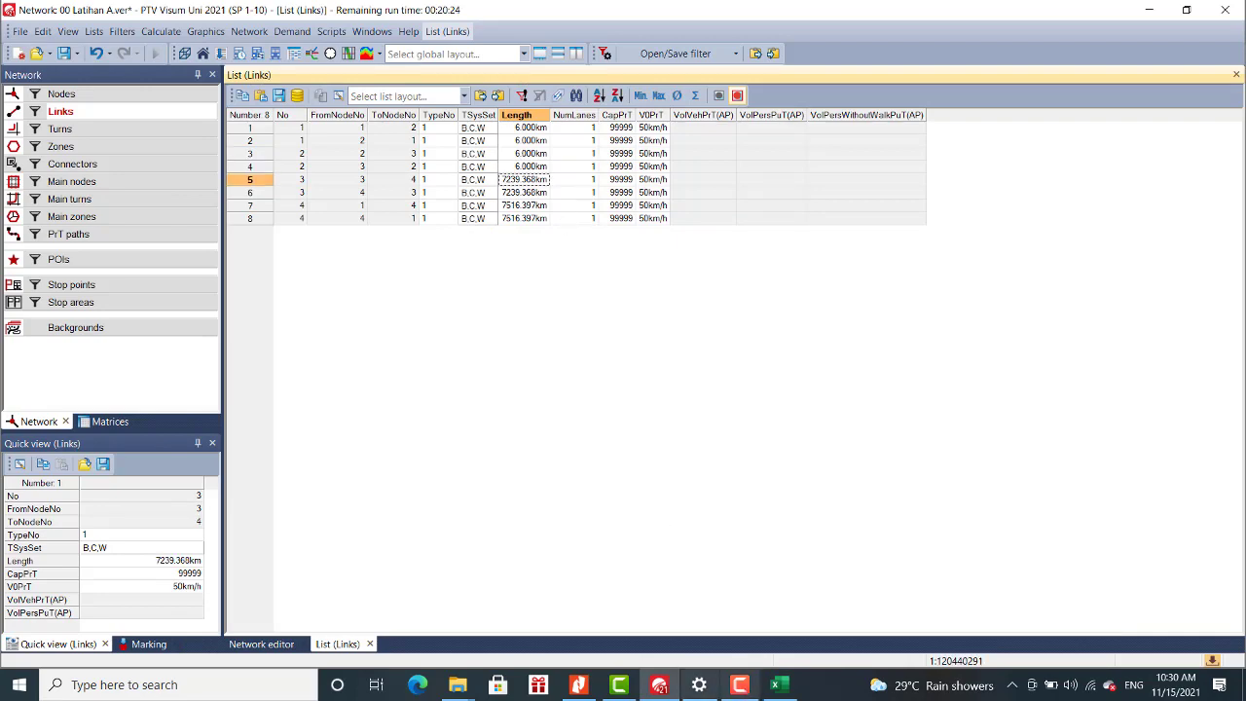
Check Jl Pattimura's length in Excel and set link 3's length to 6 km in both directions in Visum.
left_click(779, 685)
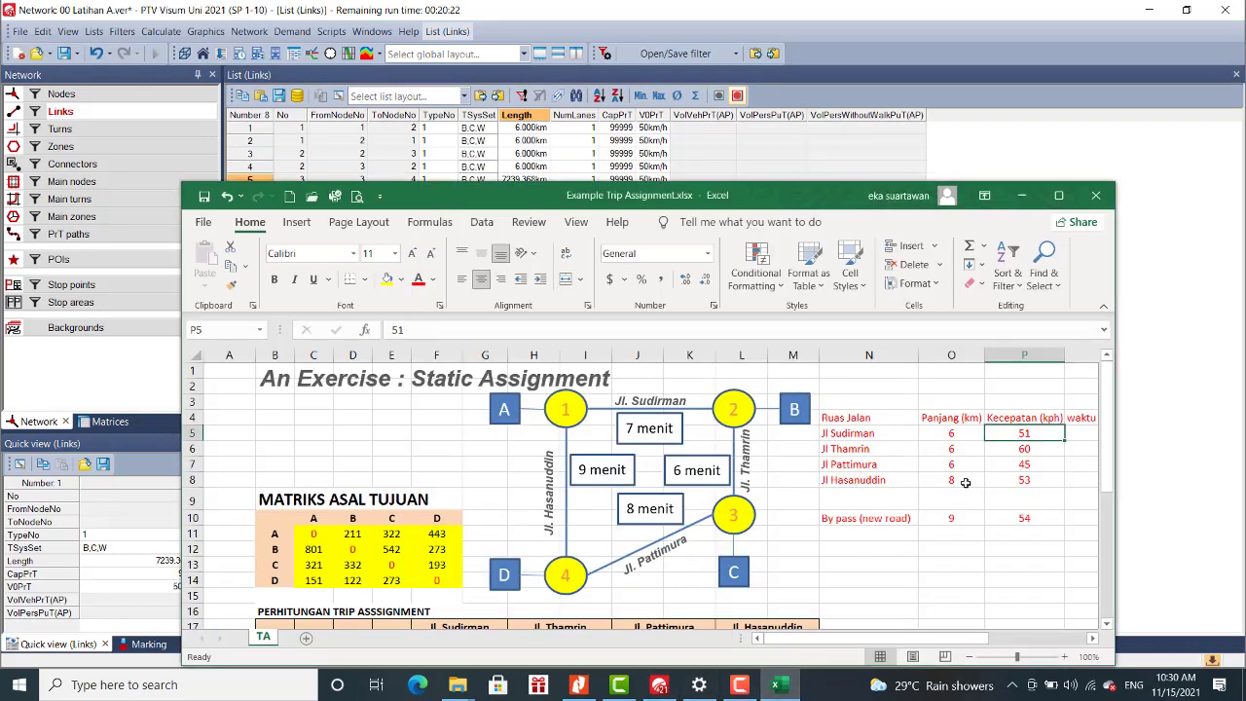
left_click(994, 153)
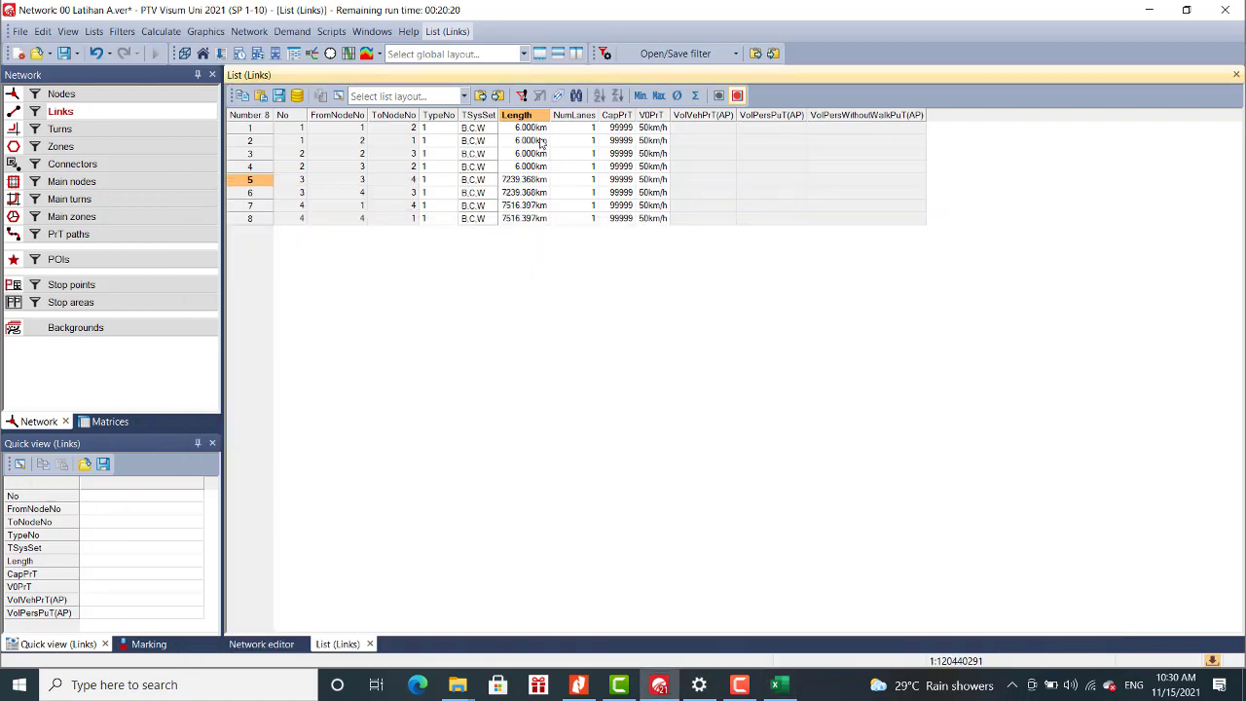
left_click(514, 183)
type("6")
key("Return")
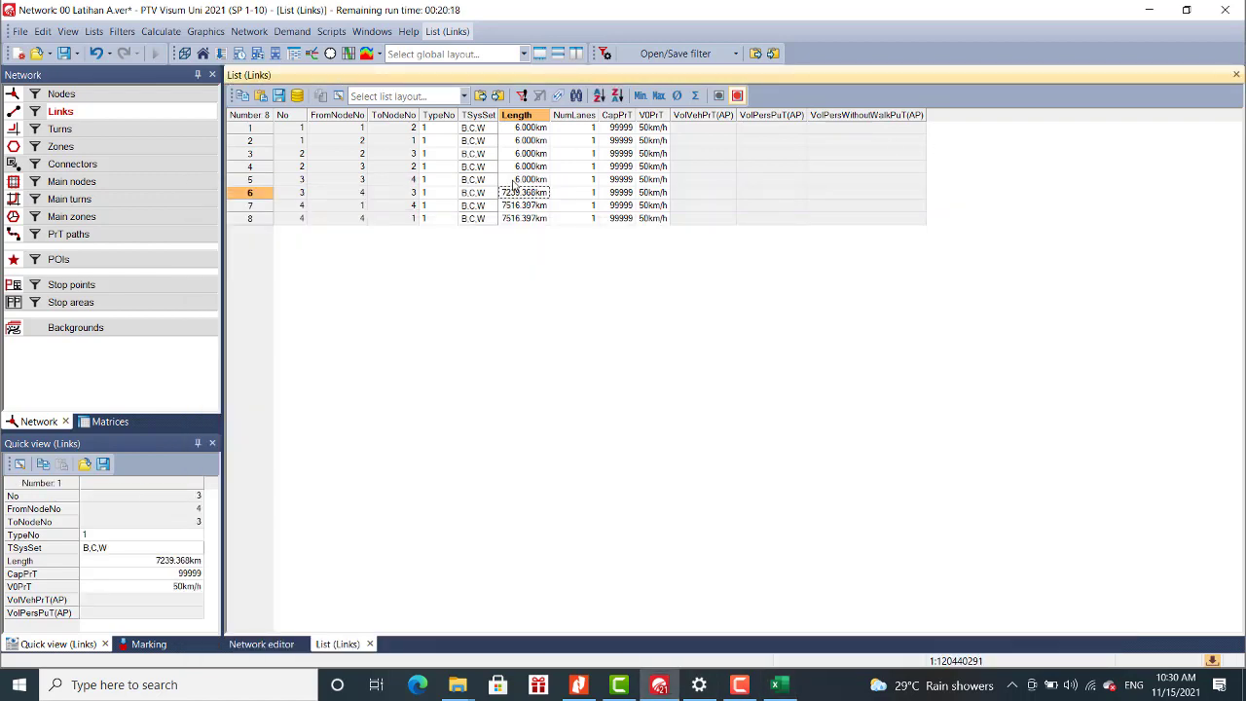
type("6")
key("Return")
Set the length of link 4 to 8 km in both directions between nodes 1 and 4.
type("8")
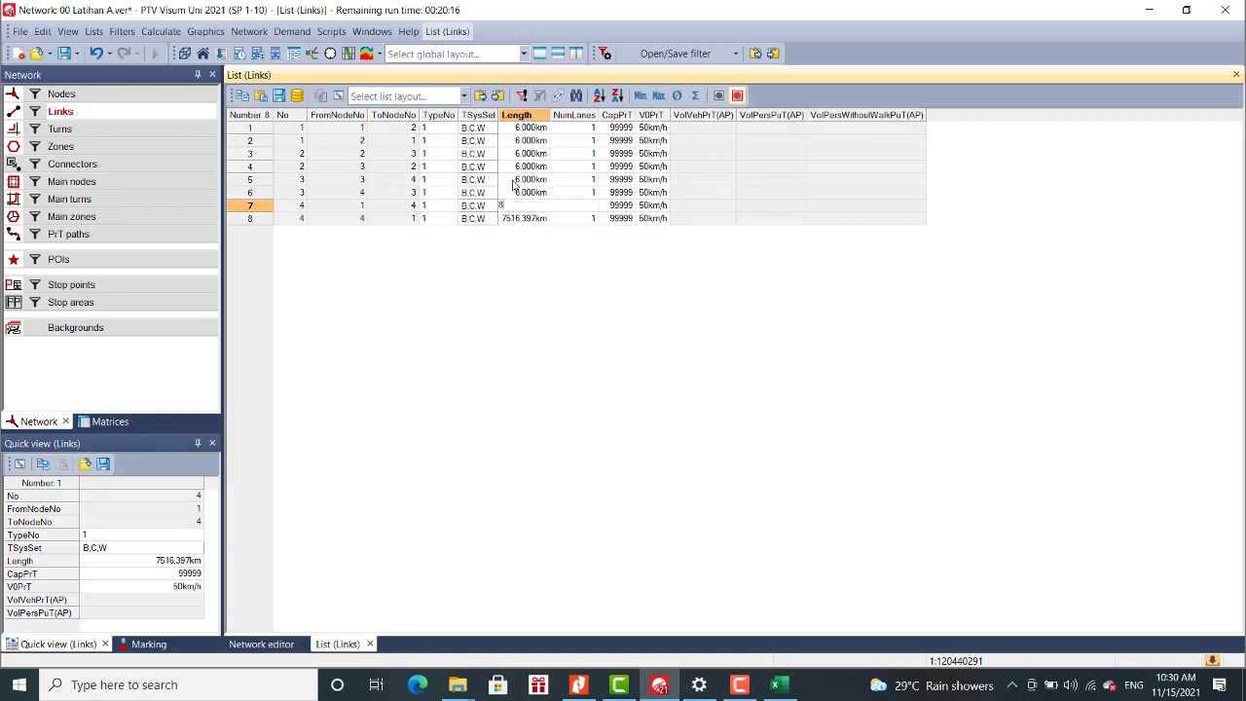
key("Return")
type("8")
key("Return")
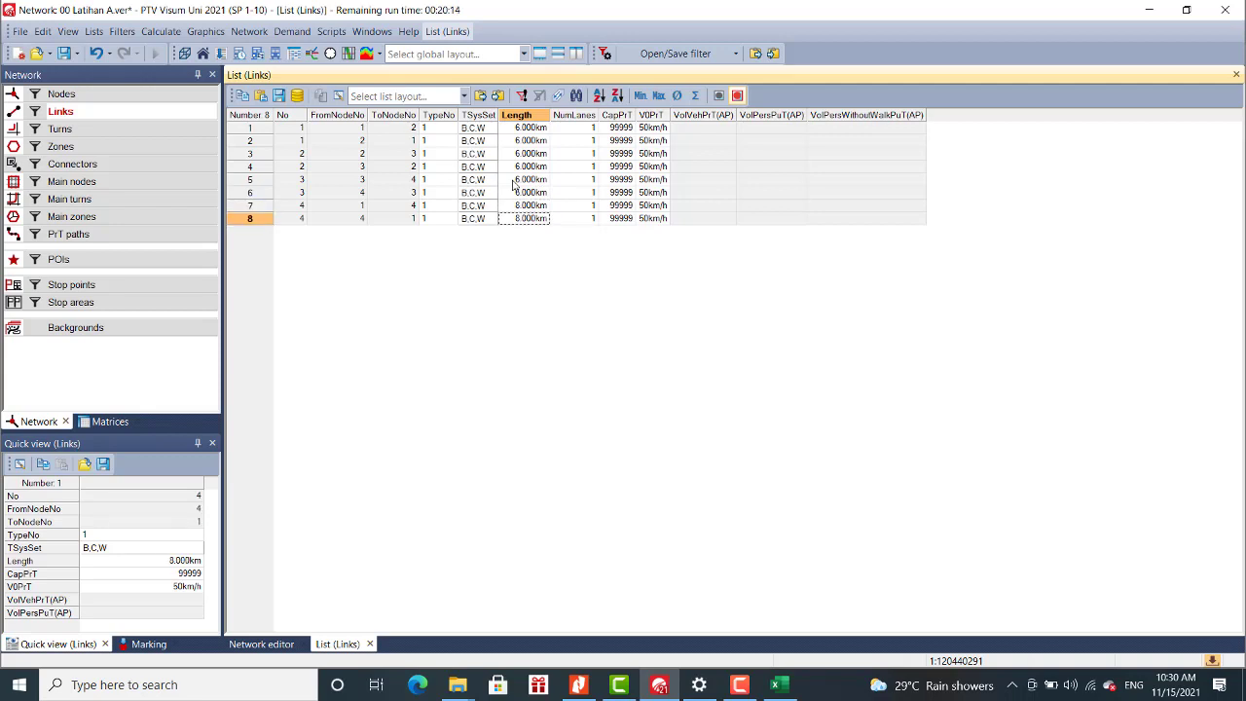
Check Jl Sudirman's speed in Excel and set link 1's V0PrT to 51 km/h in both directions in Visum.
left_click(621, 154)
left_click(628, 127)
left_click(651, 128)
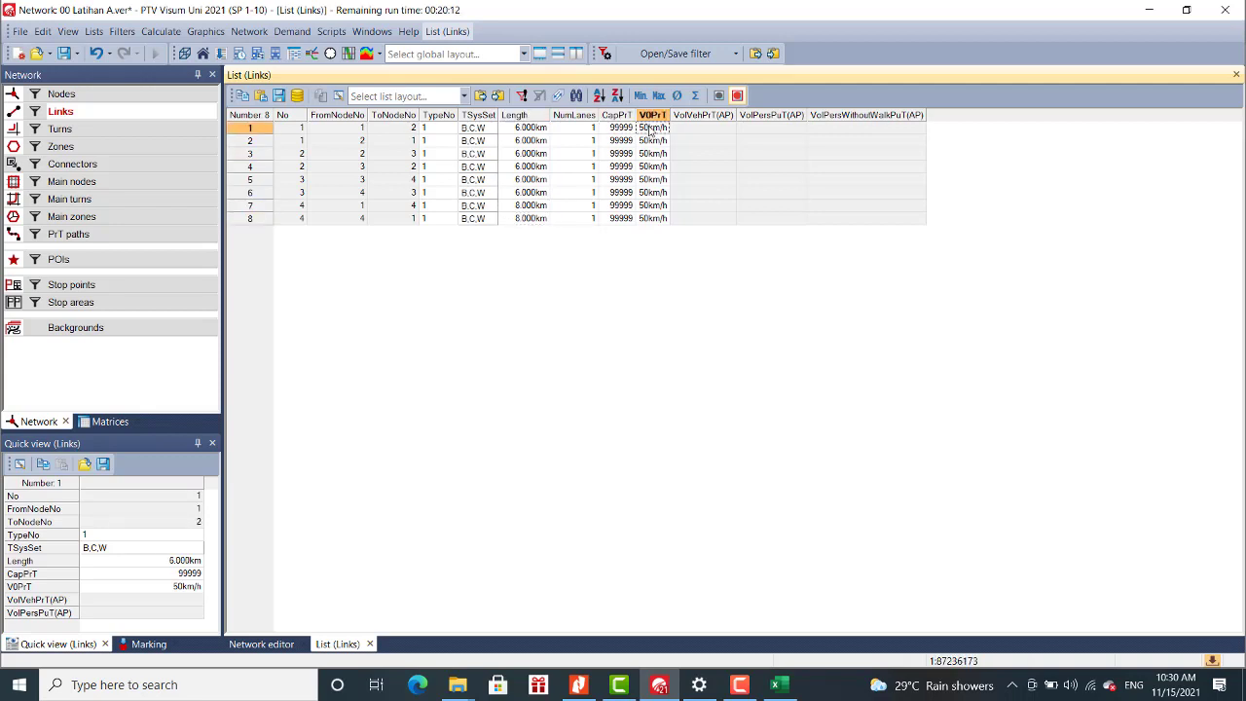
left_click(780, 685)
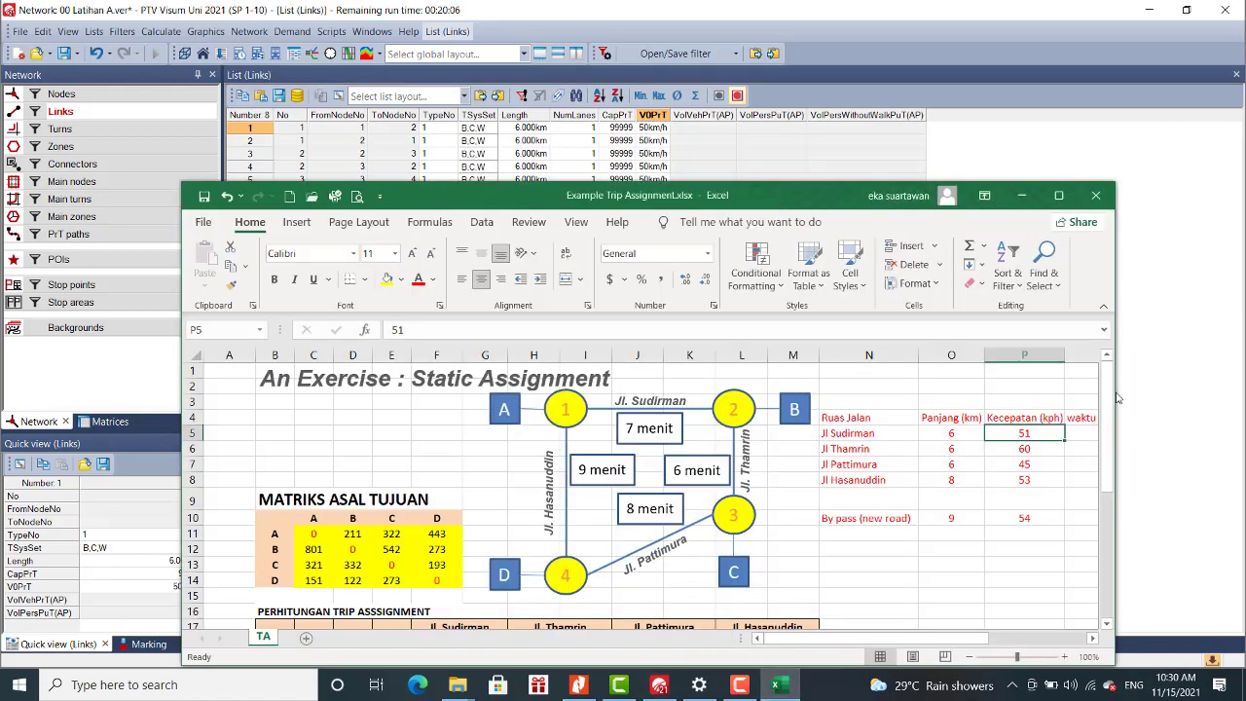
left_click(648, 133)
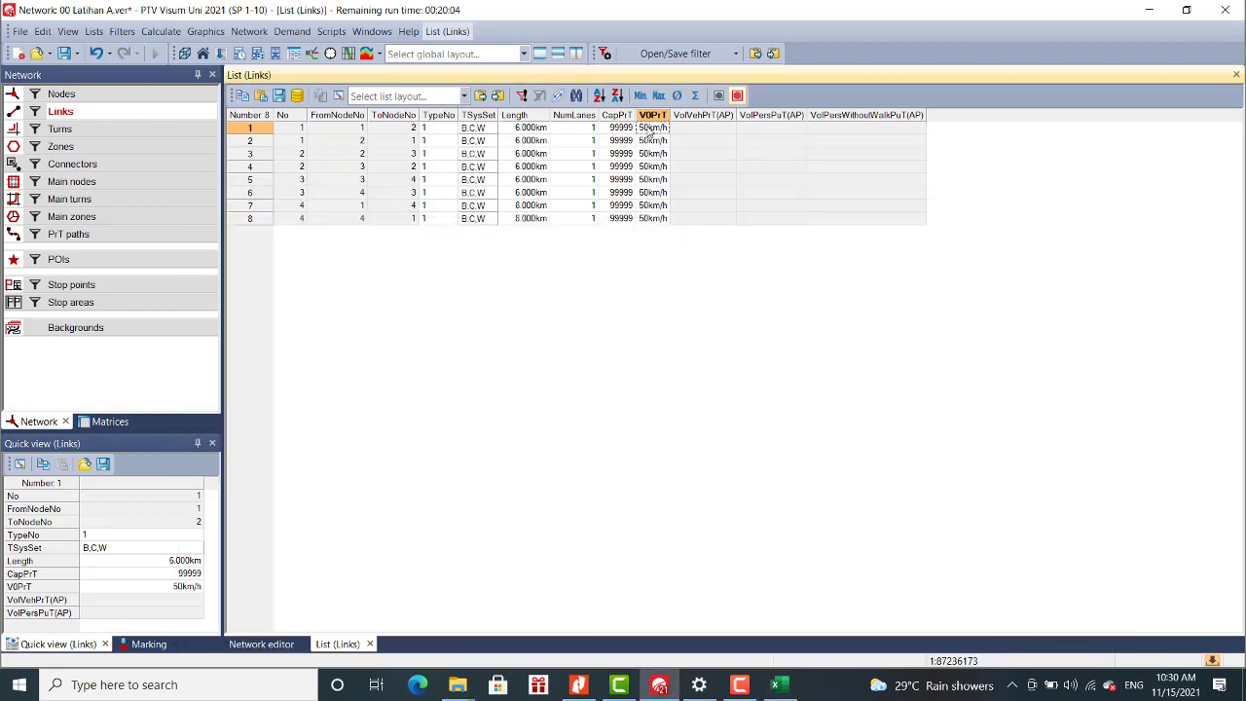
key("Down")
type("51")
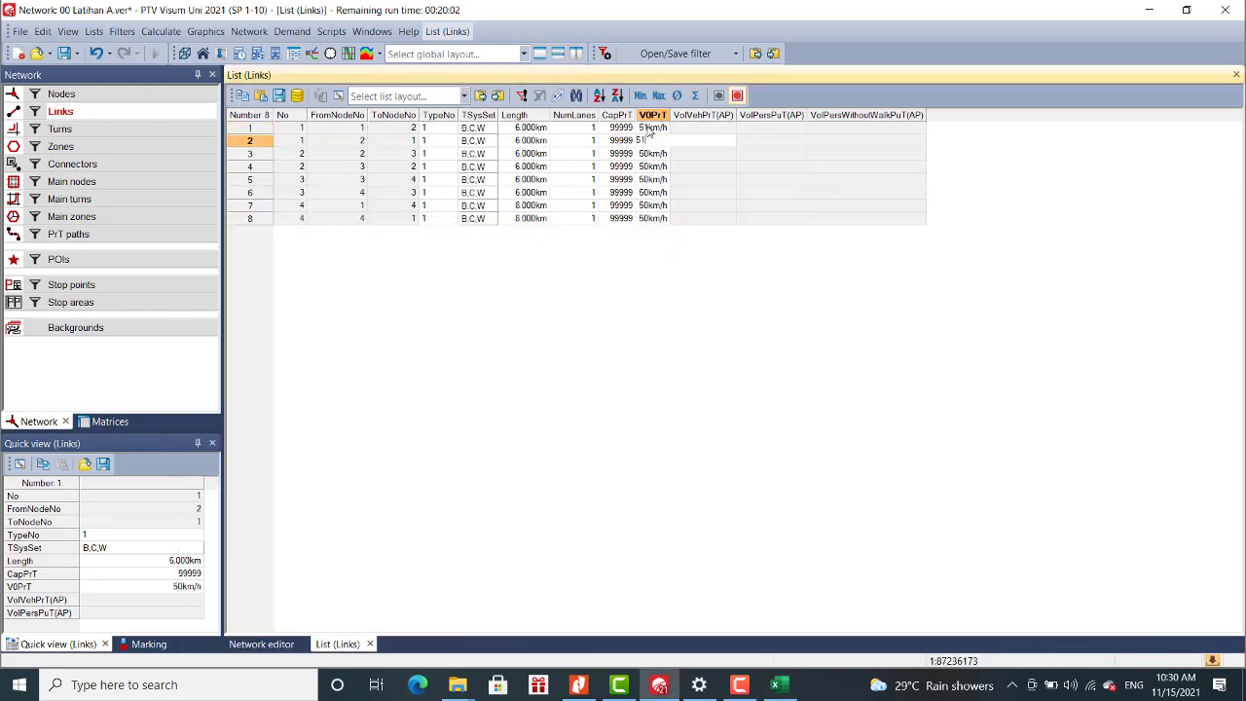
key("Return")
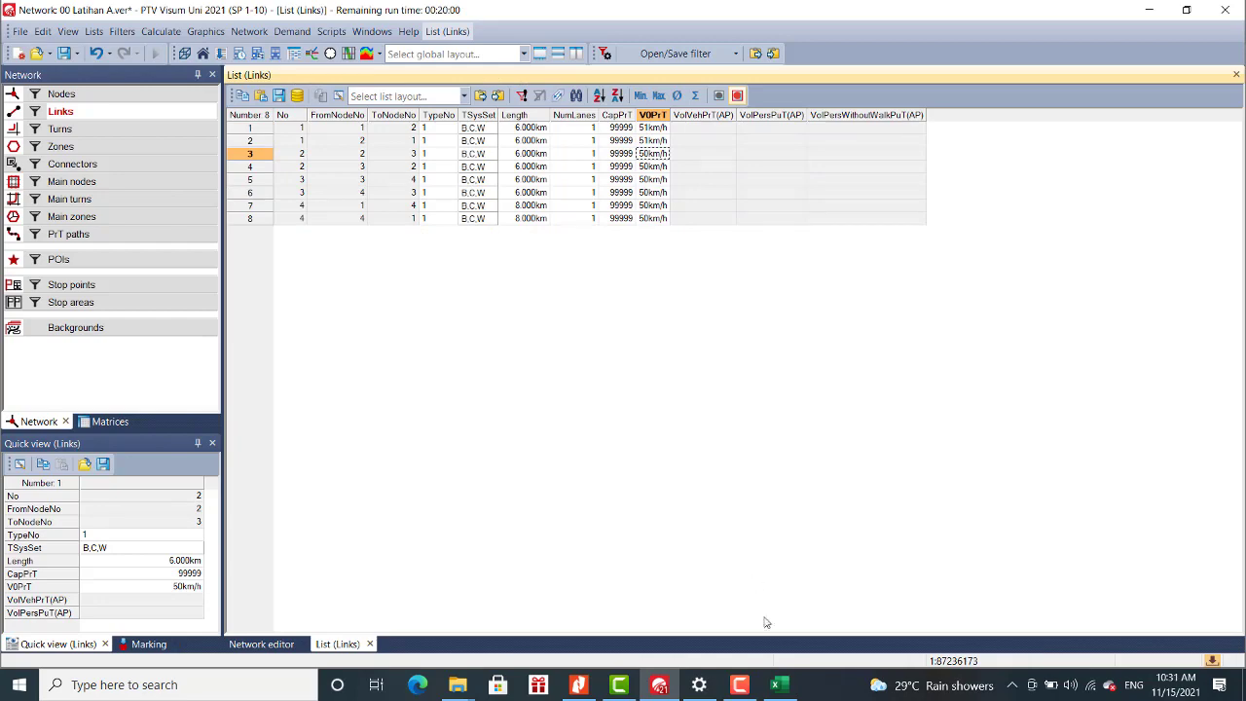
Check Jl Thamrin's speed in Excel and set link 2's V0PrT to 60 km/h in both directions in Visum.
left_click(781, 685)
left_click(644, 158)
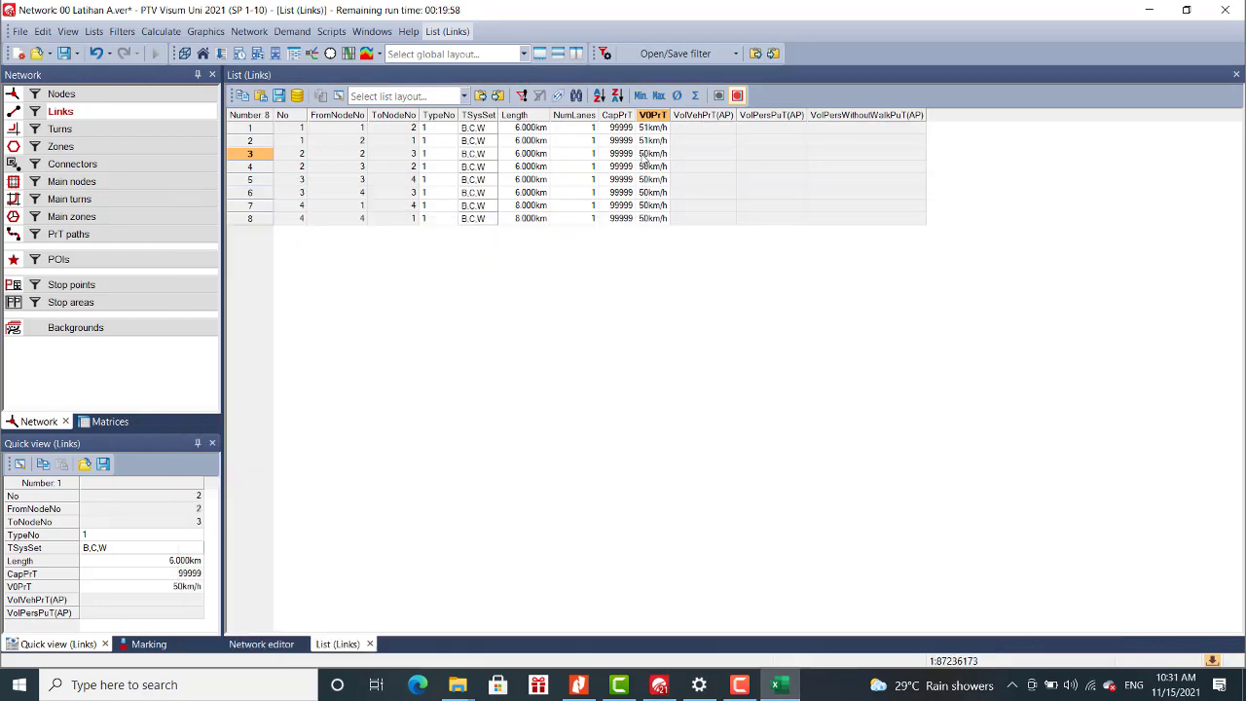
type("51")
key("Return")
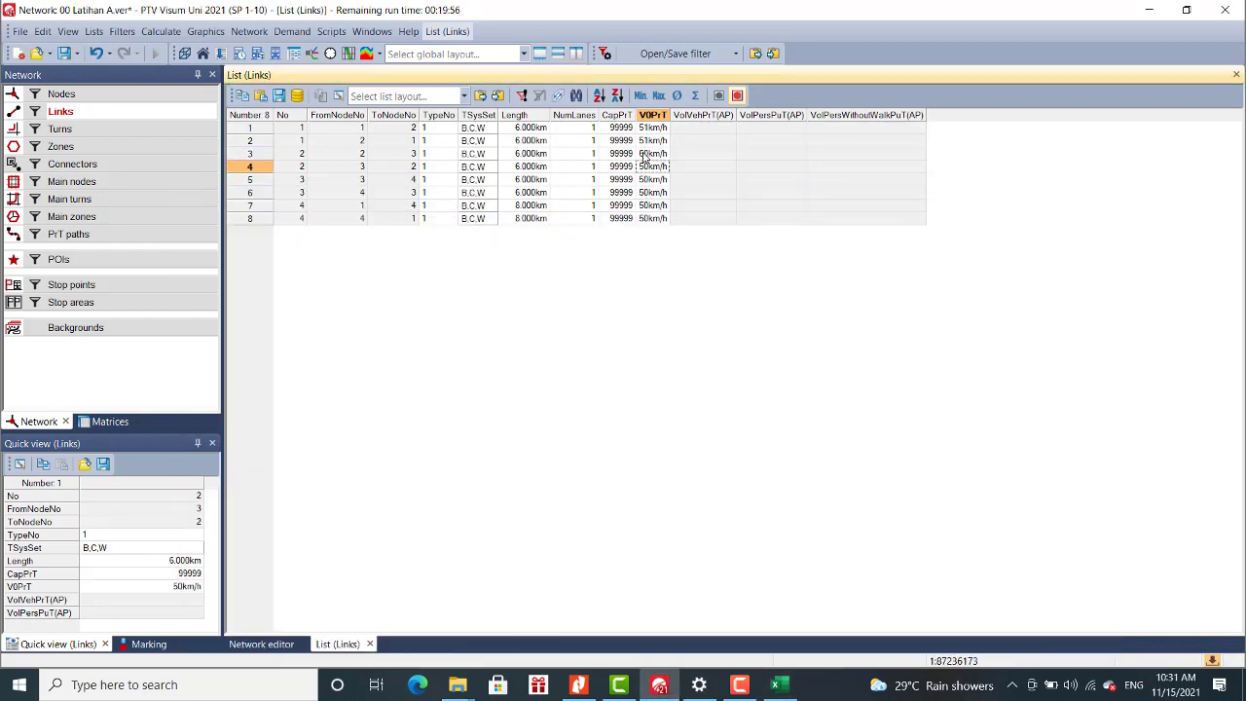
type("50")
key("Return")
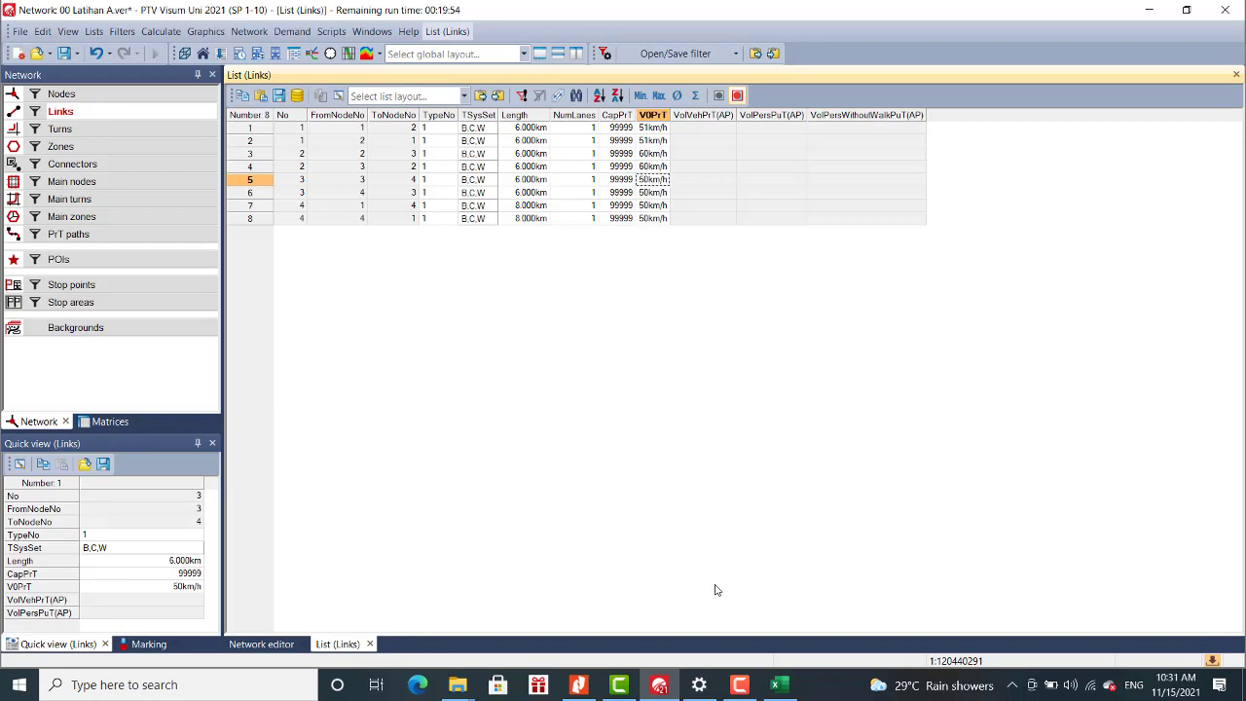
Glance at the Excel speeds, then arrange the Visum windows horizontally and enlarge the network editor above the Links list.
left_click(784, 688)
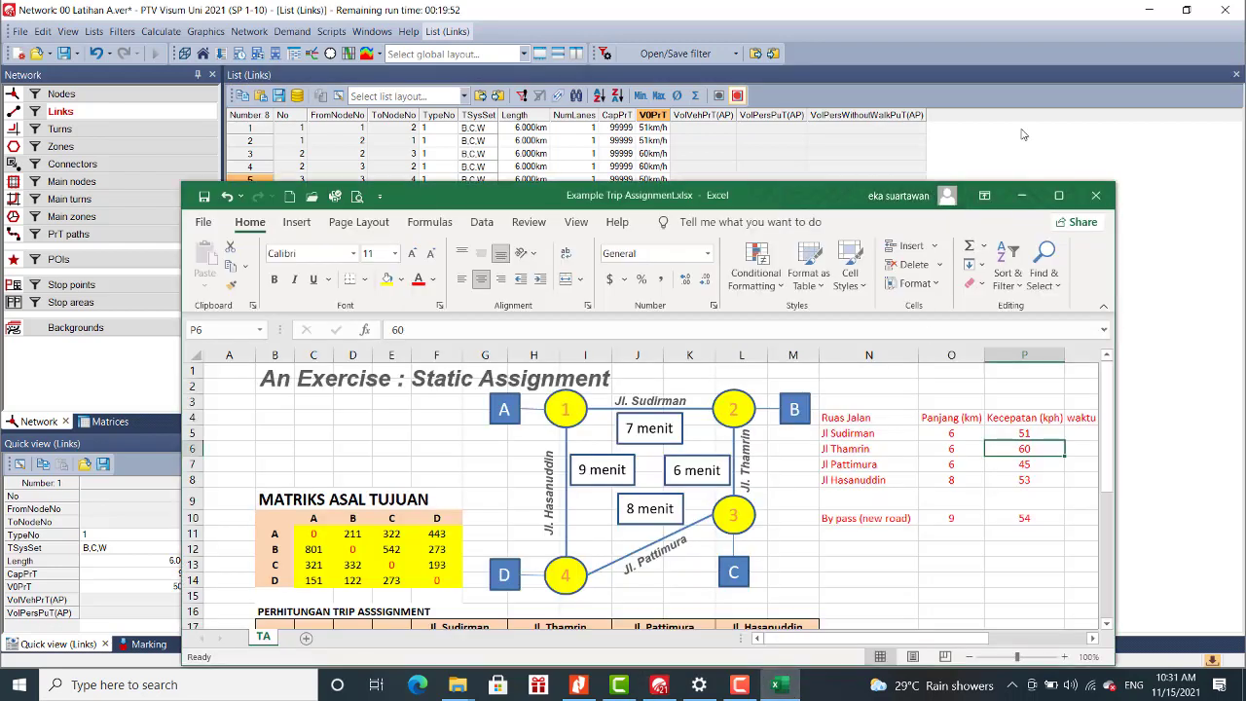
left_click(1022, 196)
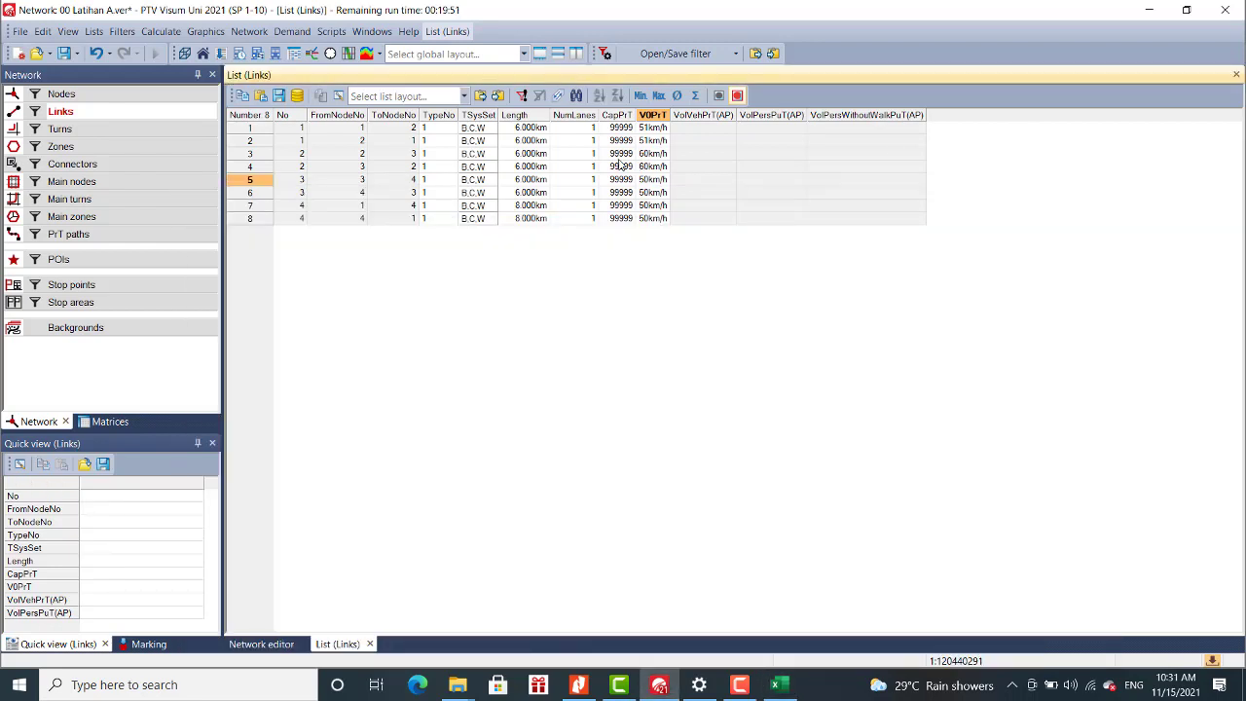
left_click(558, 54)
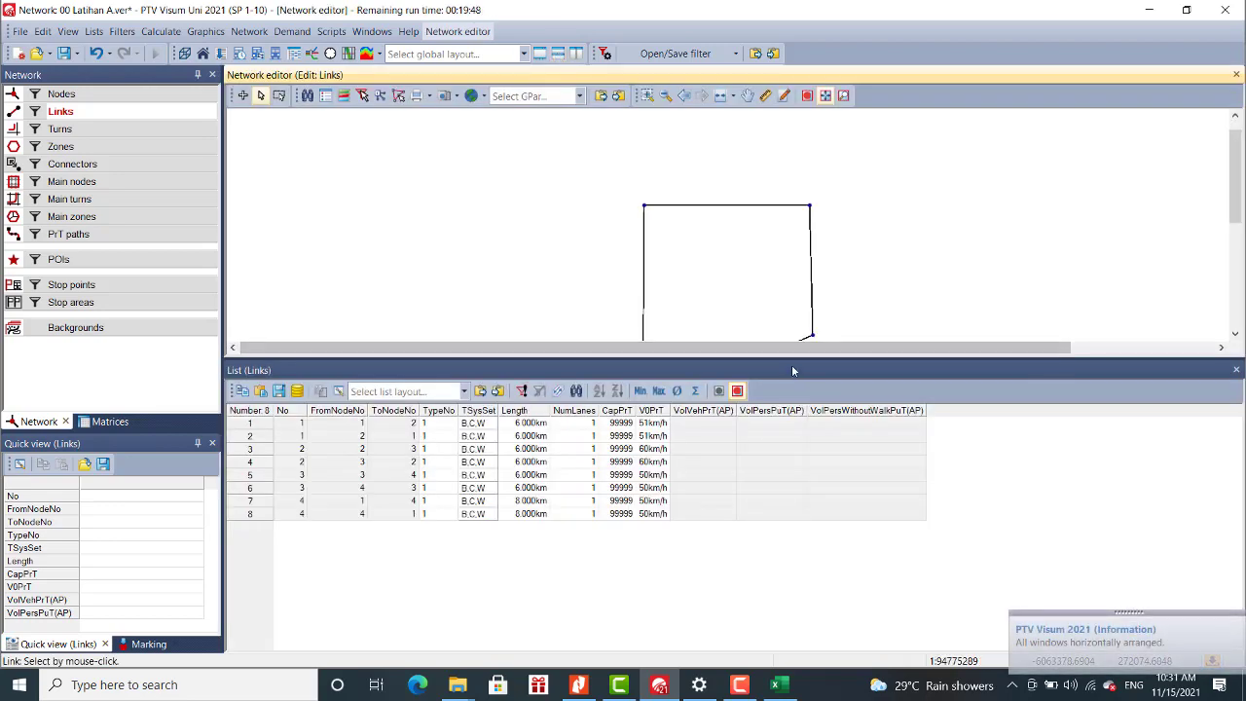
left_click_drag(792, 358, 792, 437)
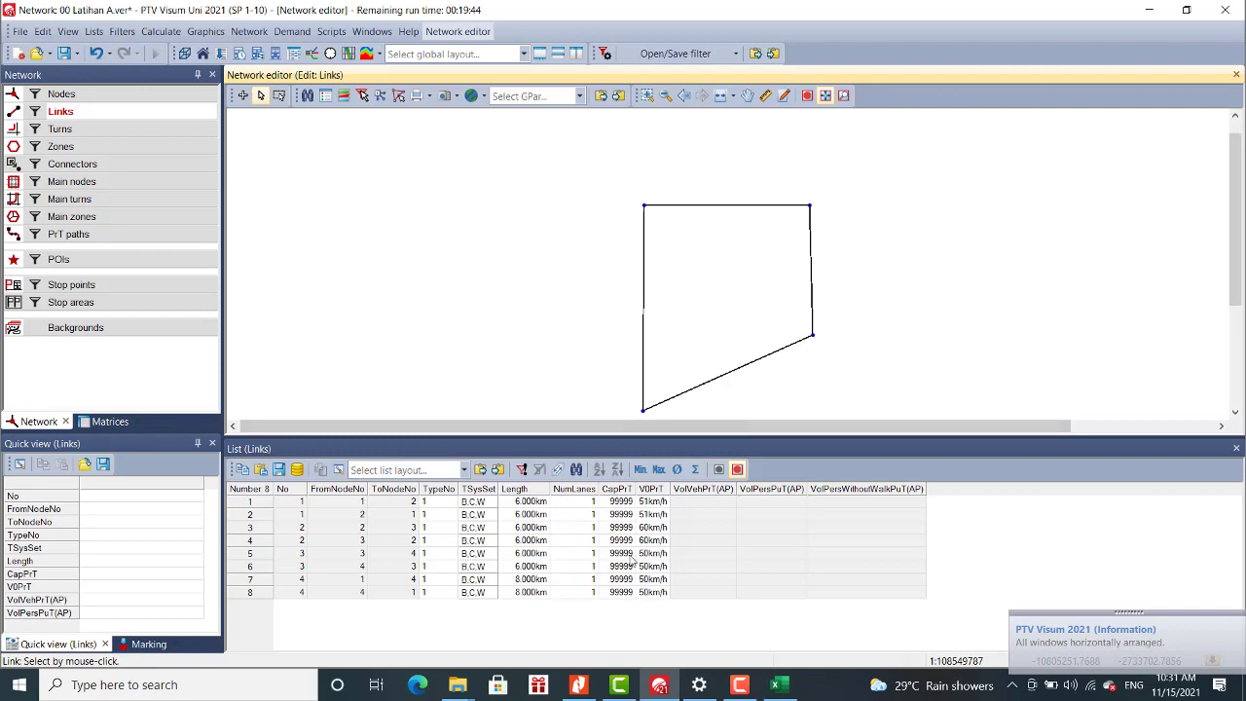
Check Jl Pattimura's speed in Excel and set link 3's V0PrT to 45 km/h in both directions in Visum.
left_click(651, 554)
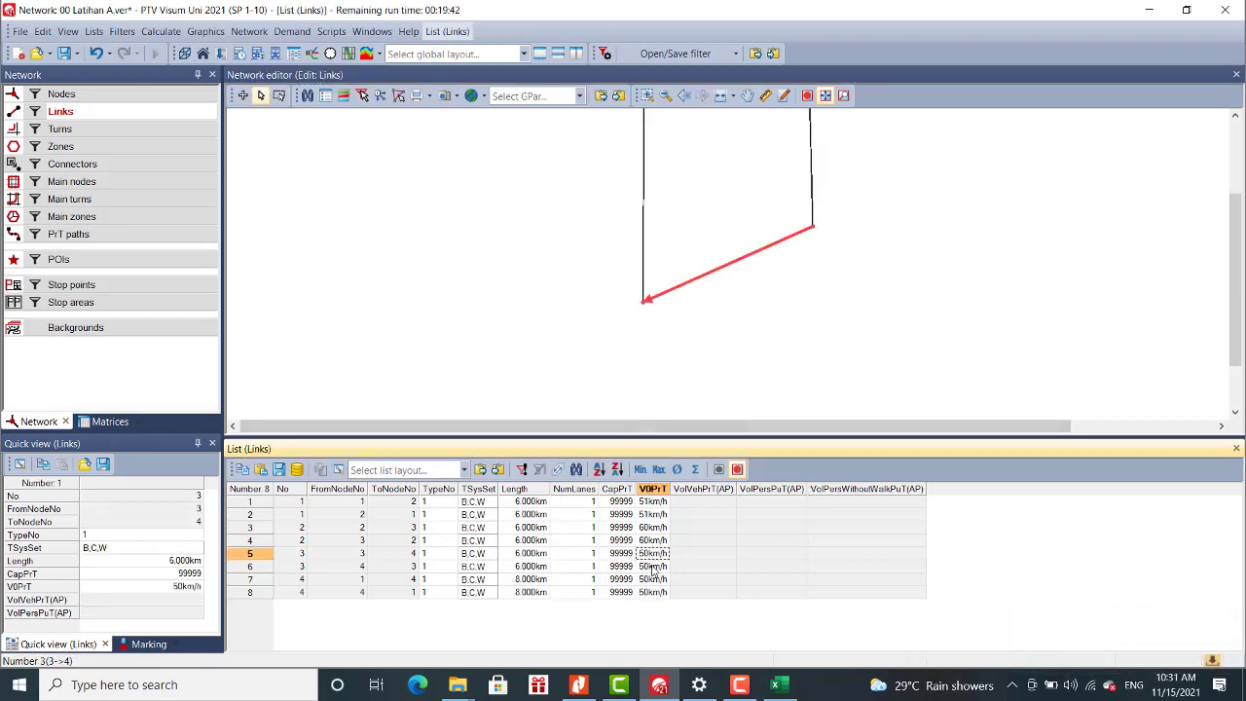
left_click(776, 688)
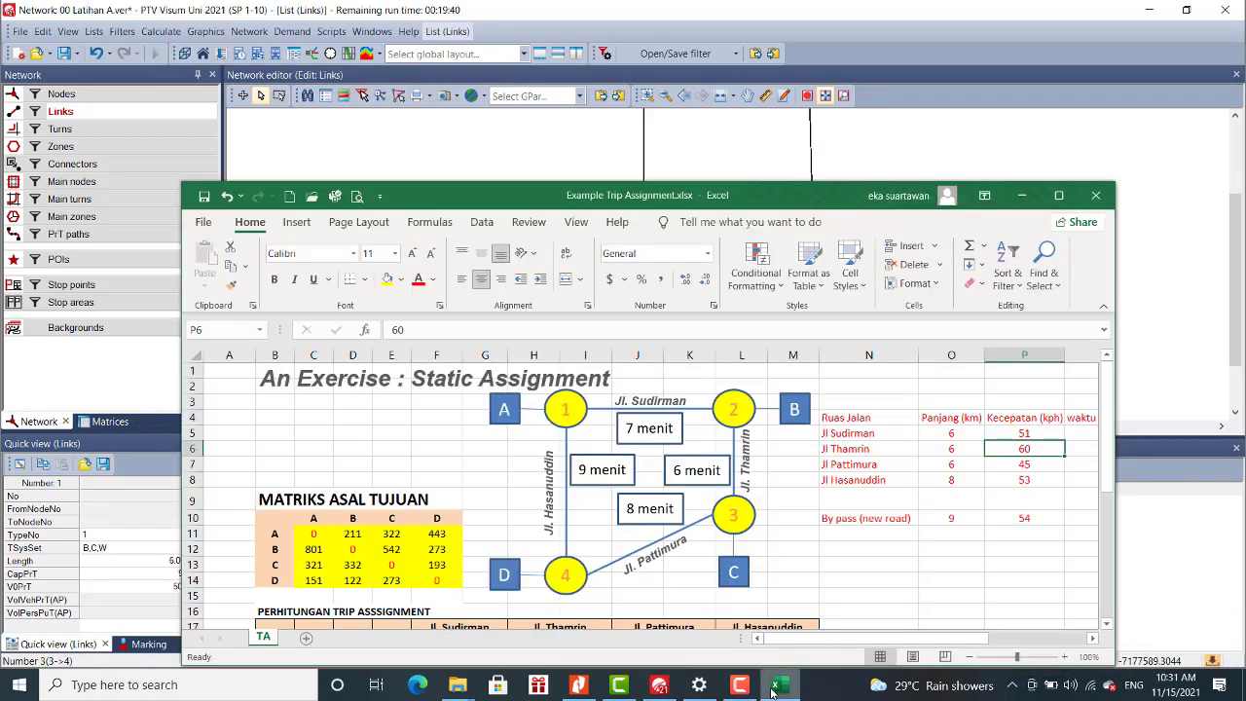
left_click(1017, 465)
left_click(903, 172)
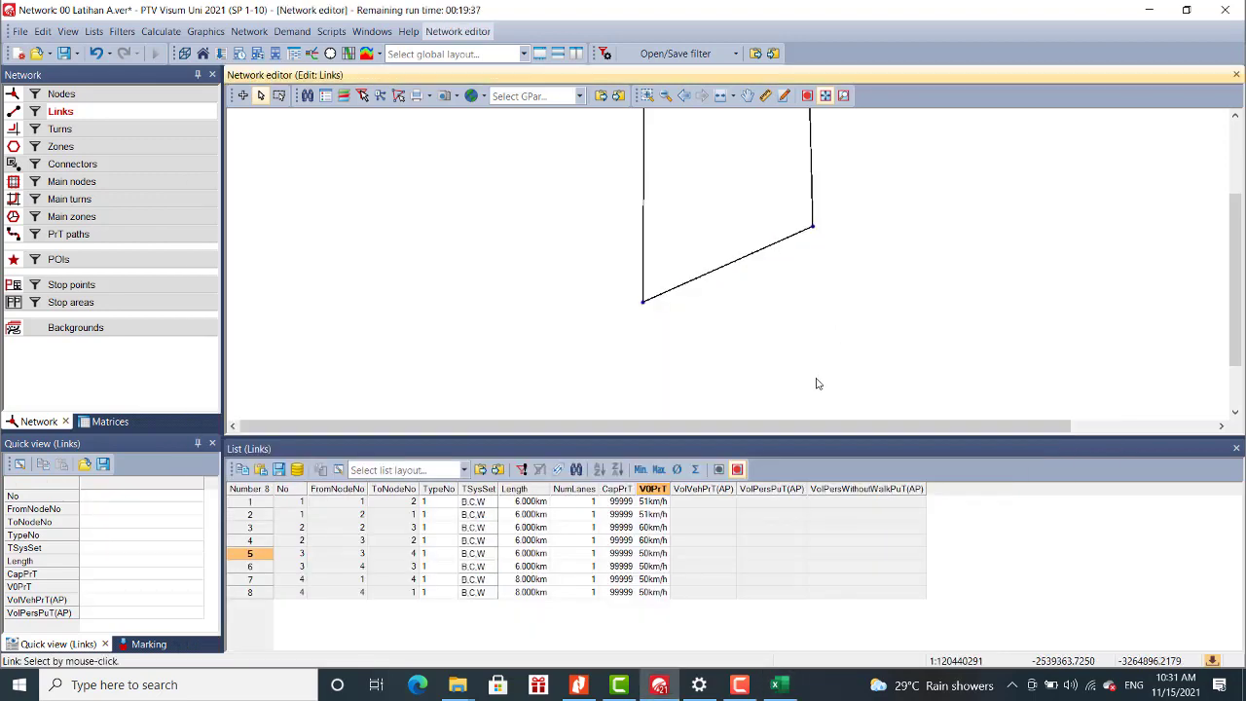
left_click(658, 554)
type("4")
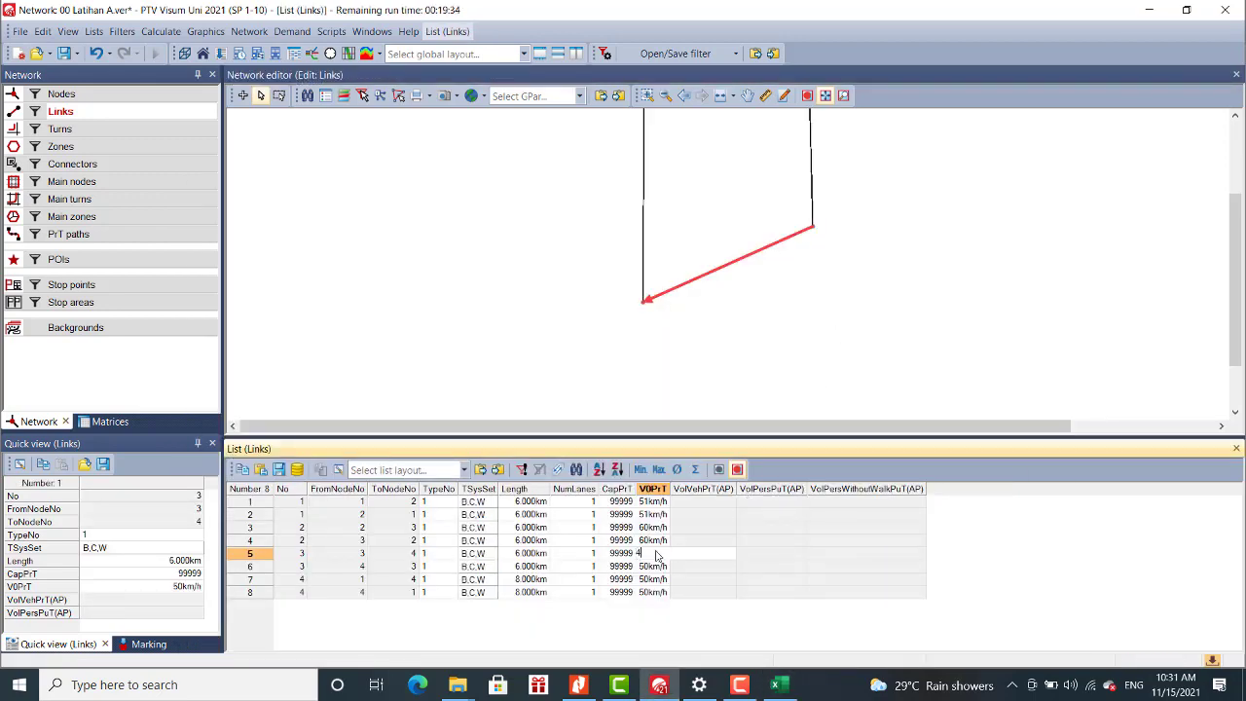
type("5")
key("Return")
type("45")
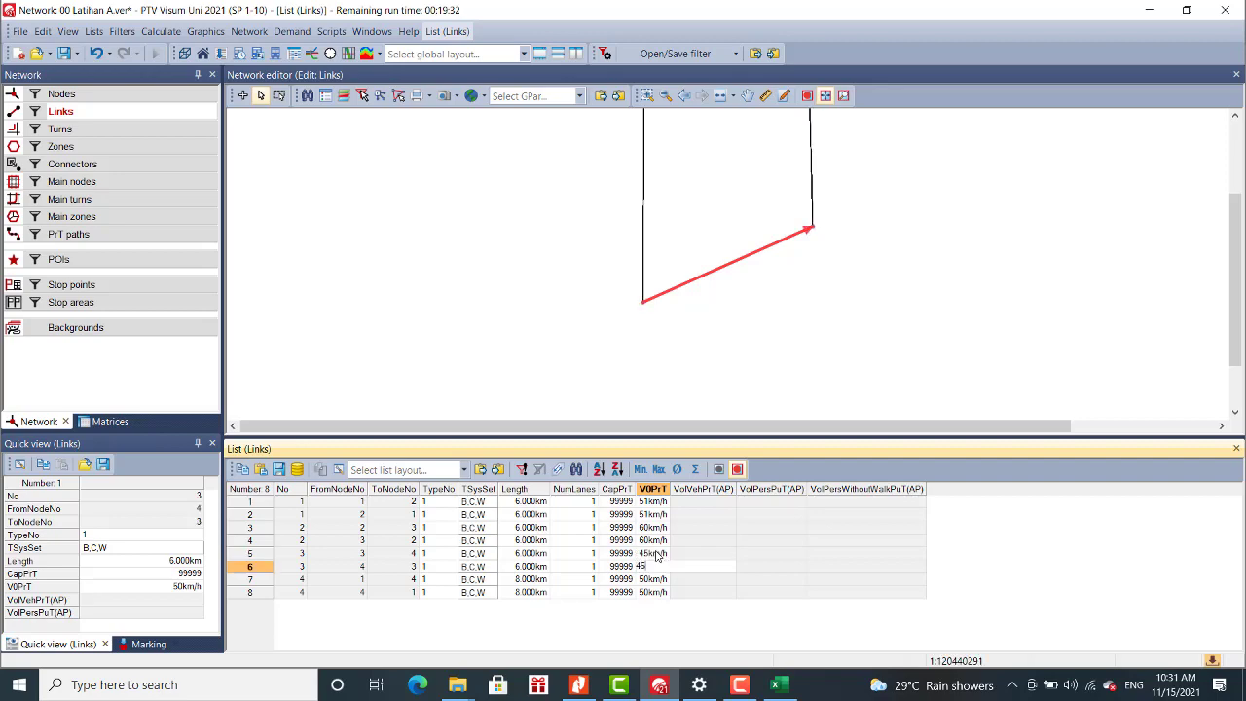
key("Return")
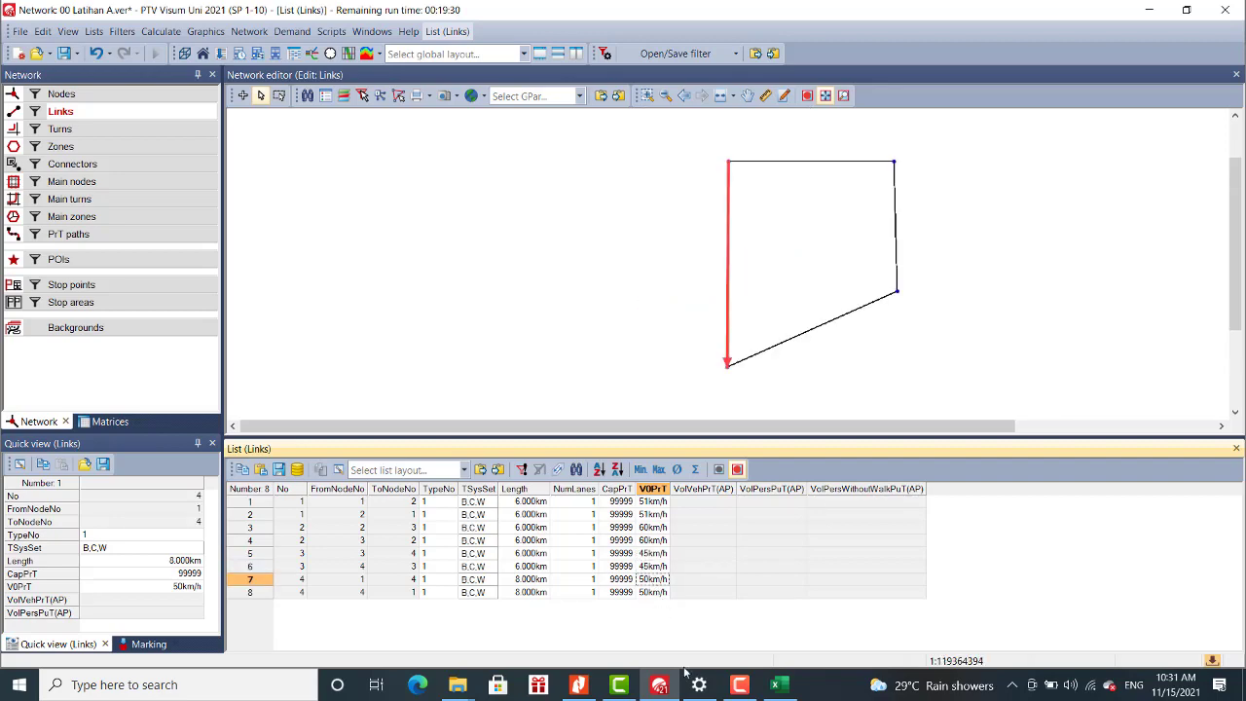
Check Jl Hasanuddin's speed in Excel and set link 4's V0PrT to 53 km/h in both directions in Visum.
left_click(781, 687)
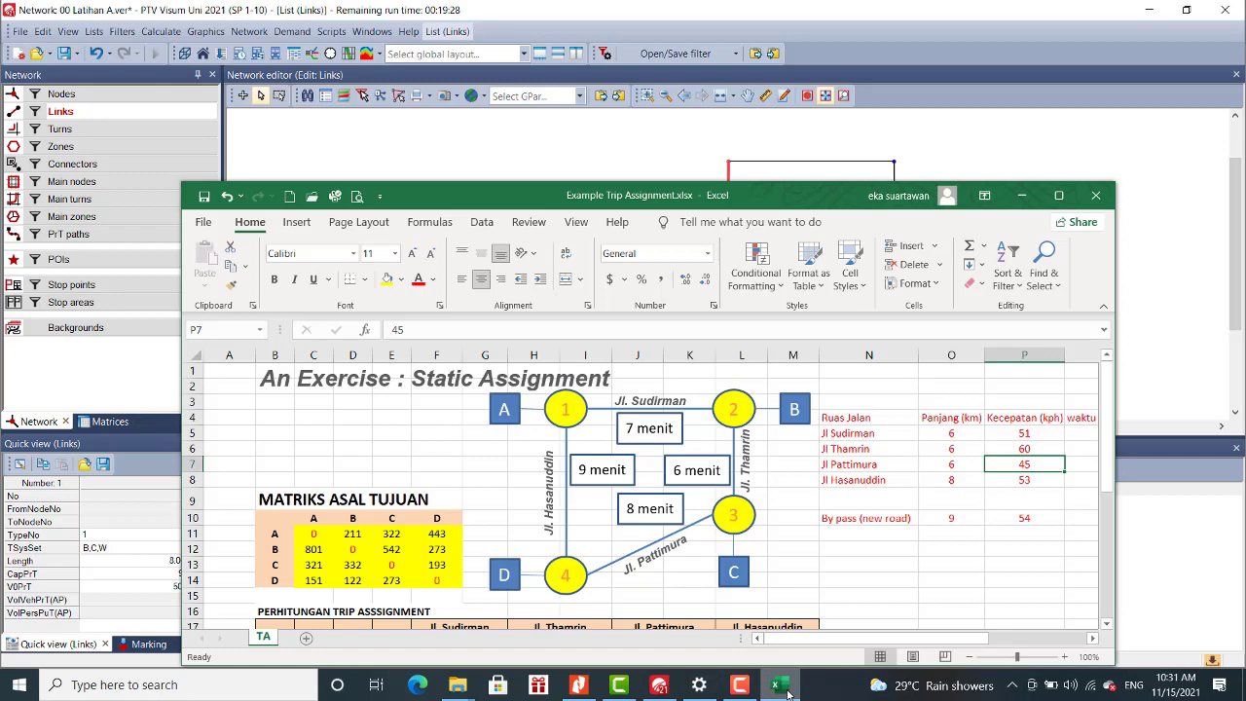
key("Down")
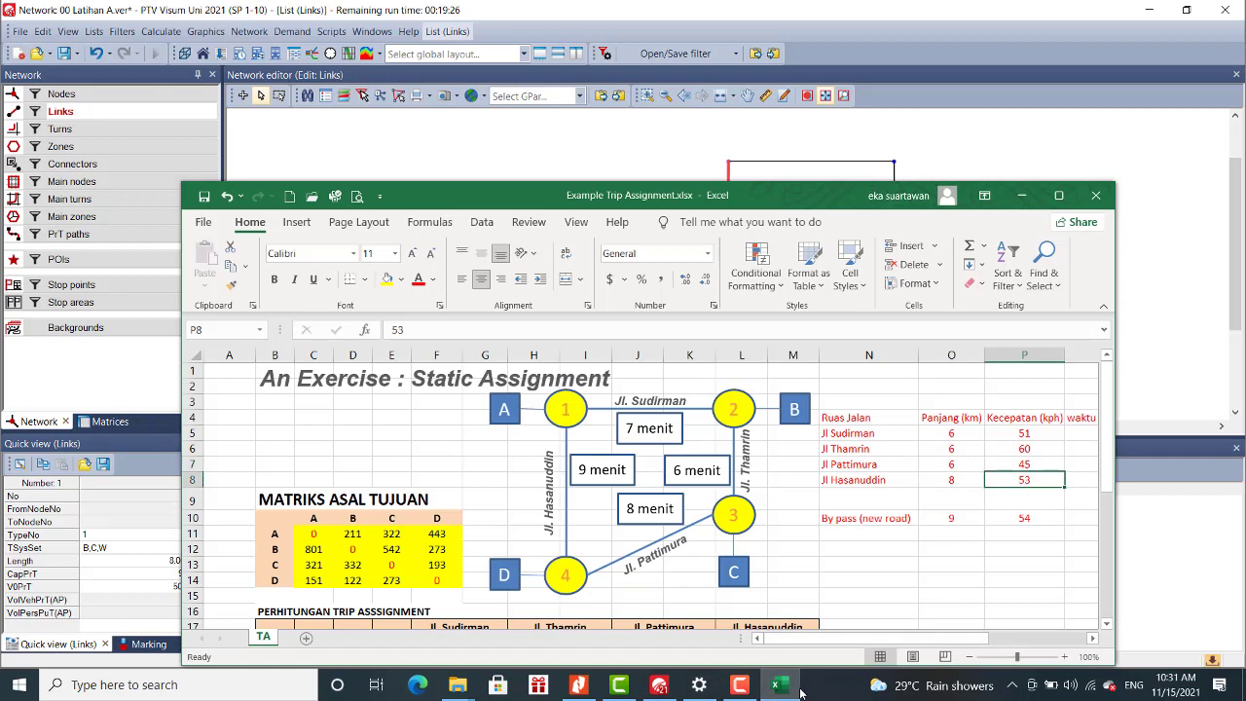
left_click(790, 688)
left_click(655, 592)
left_click(658, 579)
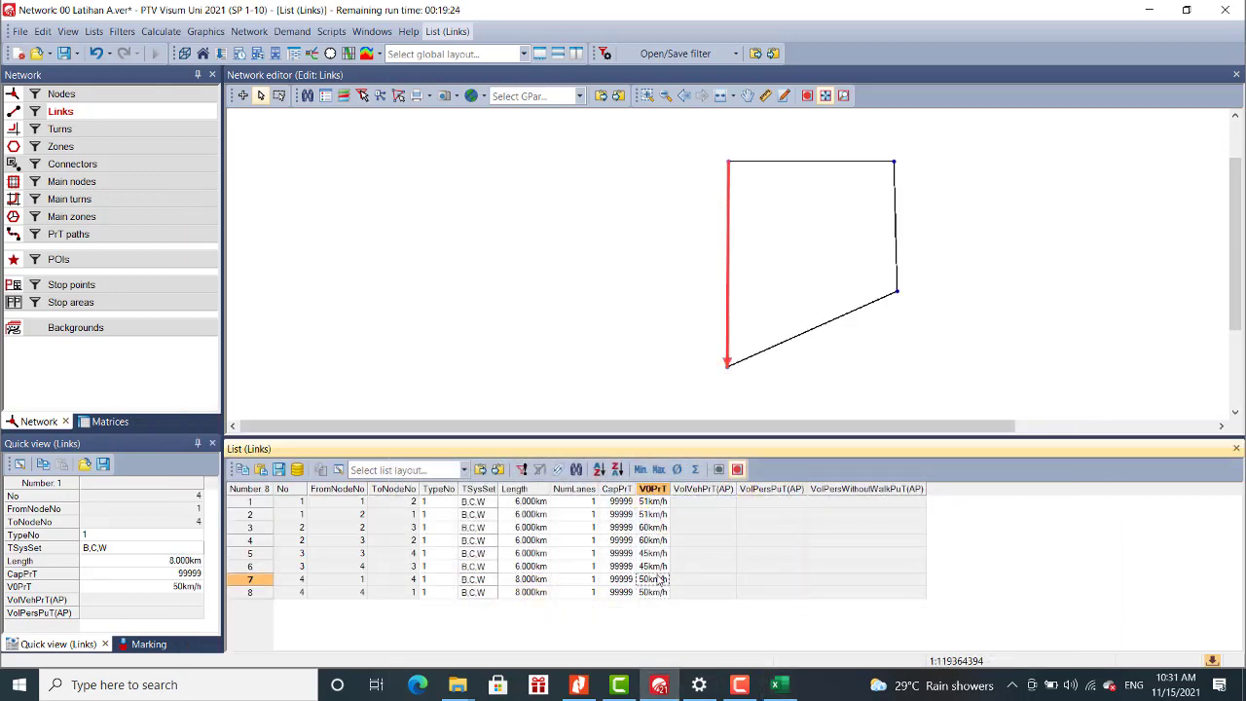
type("53")
key("Return")
type("5")
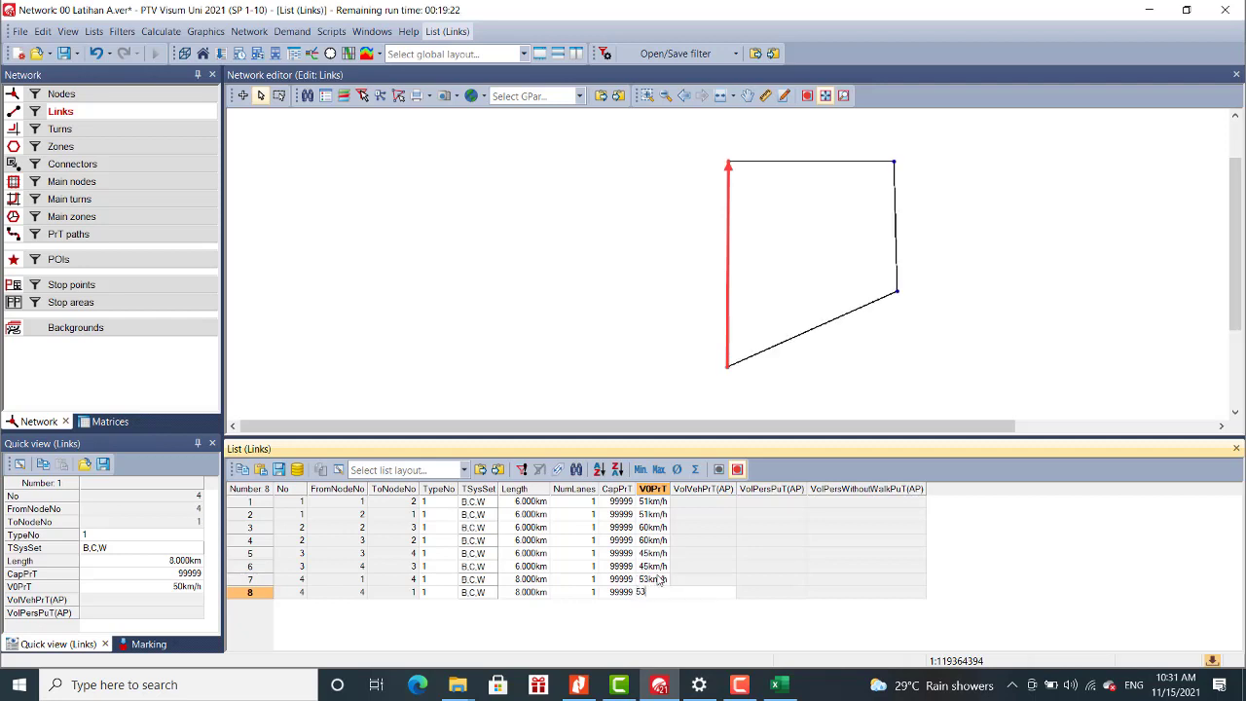
type("3")
key("Return")
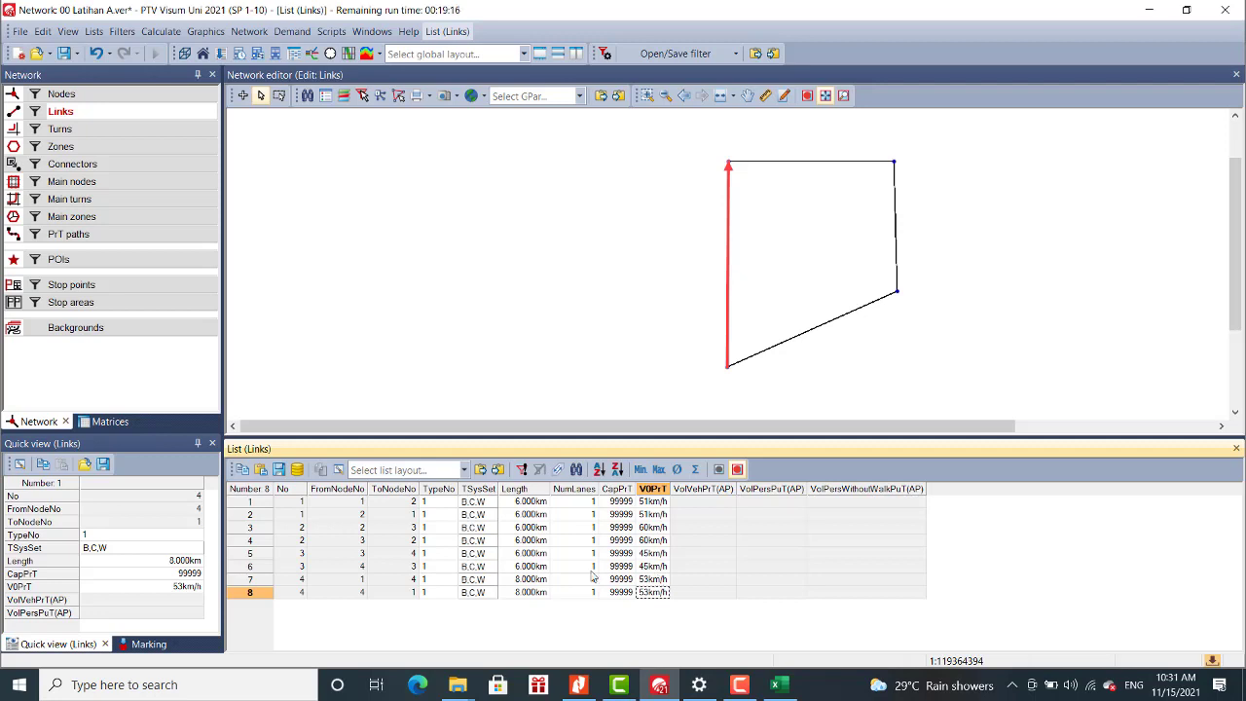
left_click(536, 515)
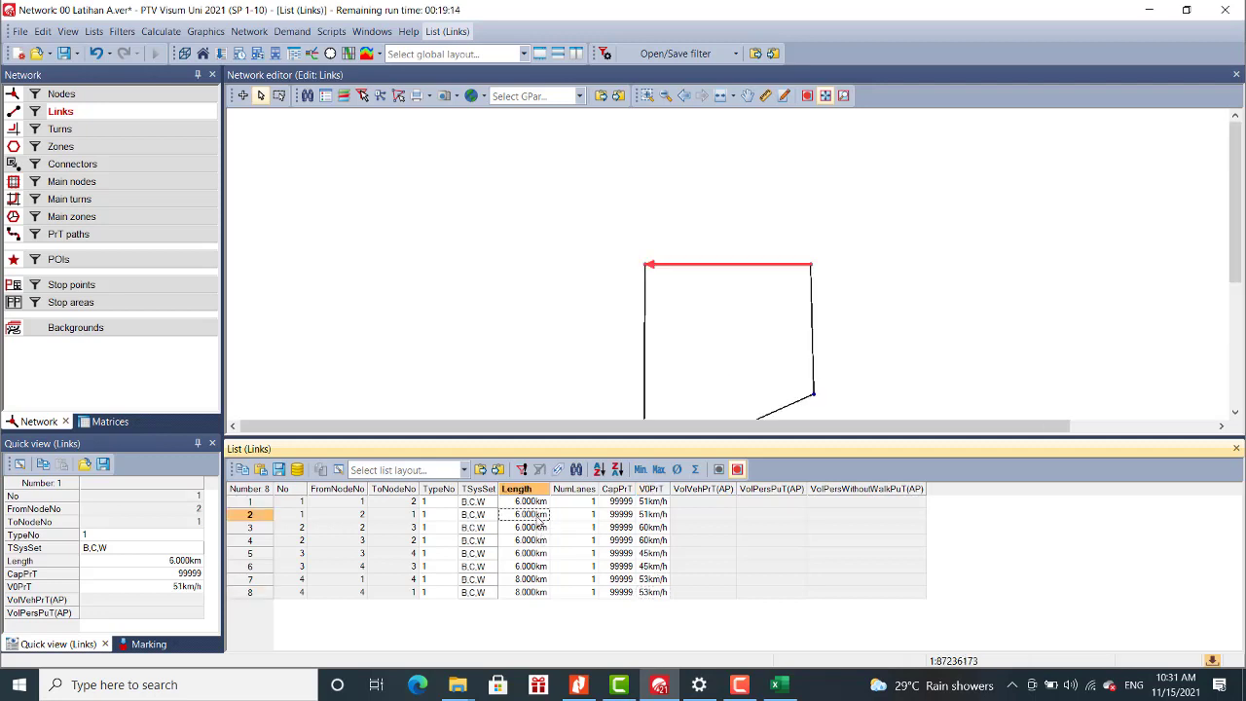
Switch to the Excel exercise and examine the travel times in minutes for the four roads and the bypass.
left_click(658, 503)
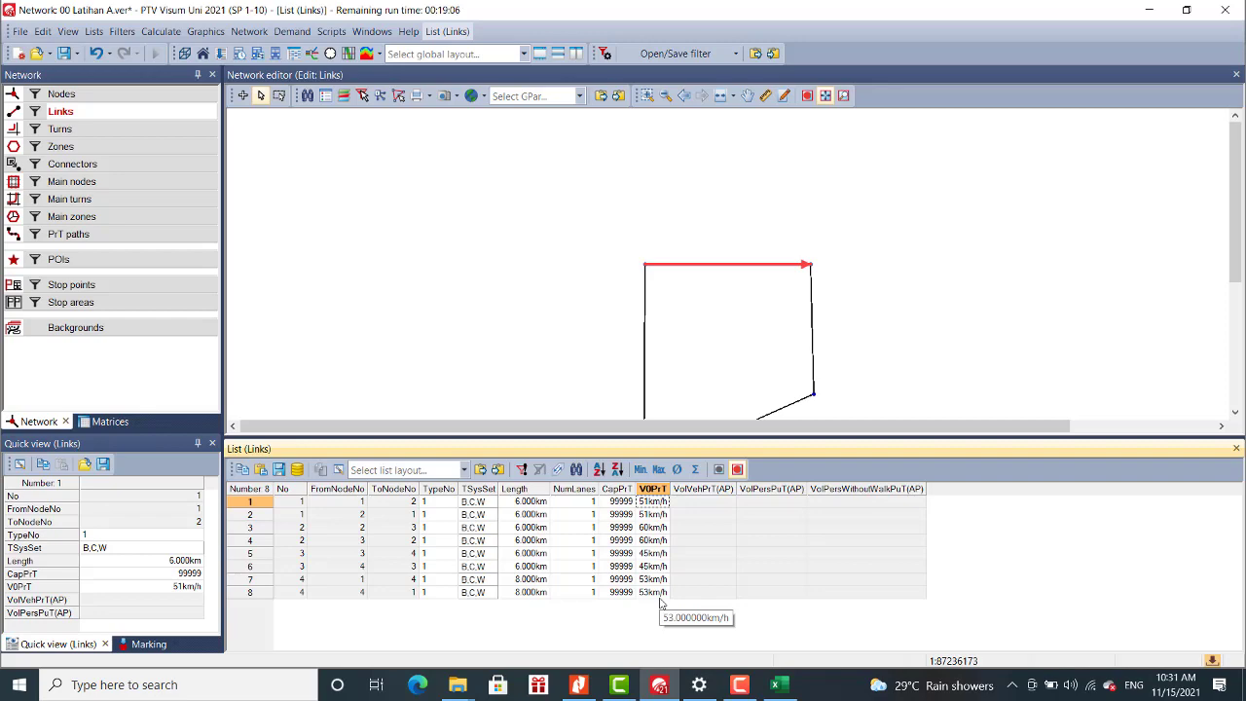
left_click(779, 685)
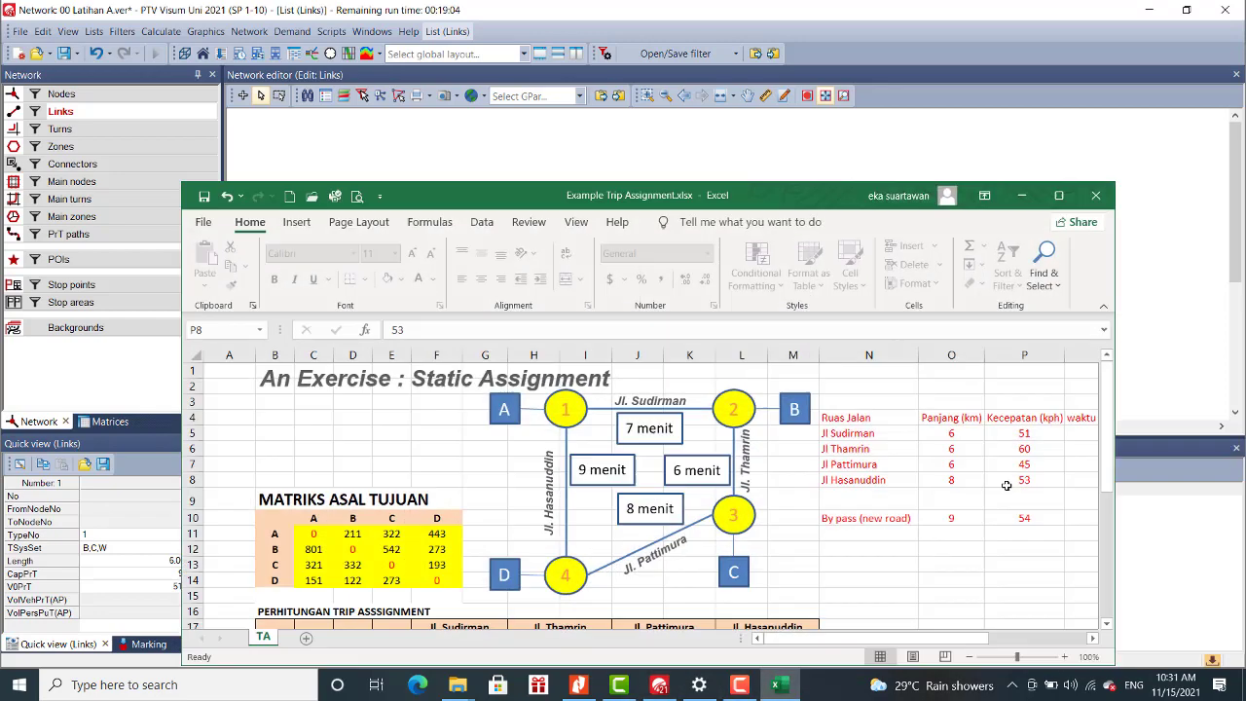
left_click_drag(888, 649, 970, 651)
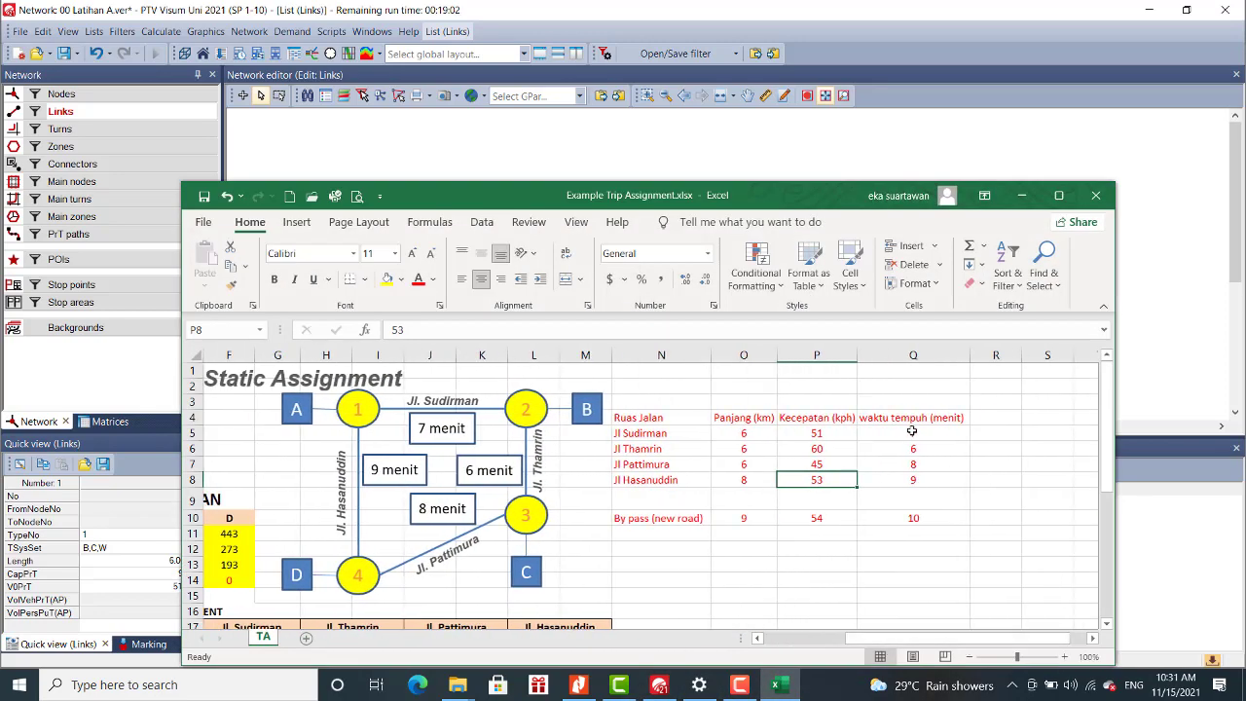
left_click(913, 433)
left_click(925, 451)
left_click(916, 464)
left_click(916, 481)
left_click(915, 500)
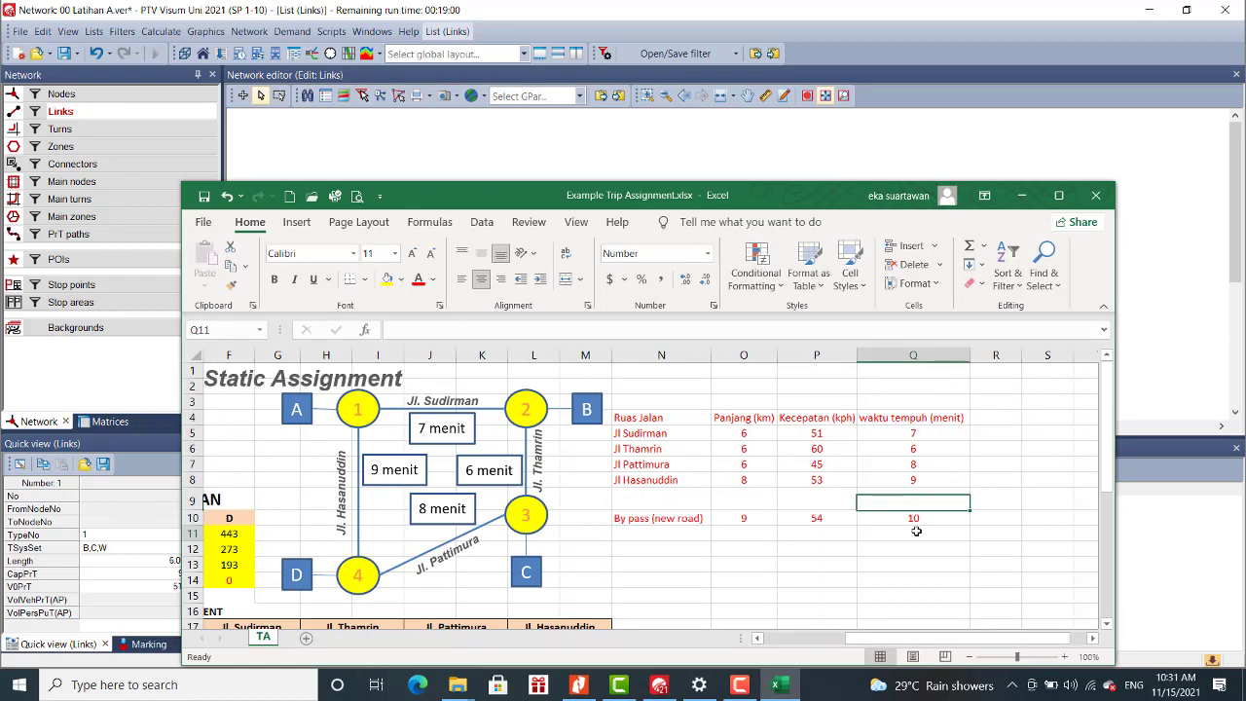
left_click(915, 518)
Return to Visum and filter the Links list's attribute selection by t0 to locate t0-PrTSys for C Car.
left_click(979, 121)
left_click(847, 540)
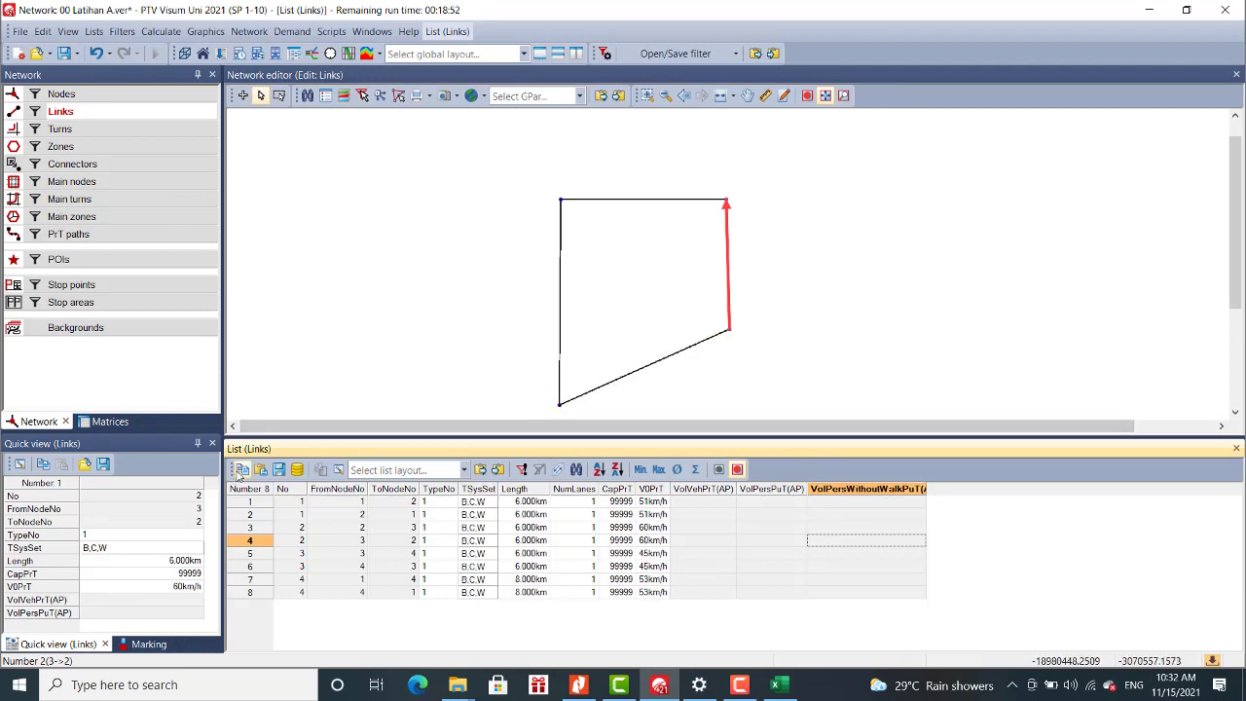
left_click(339, 470)
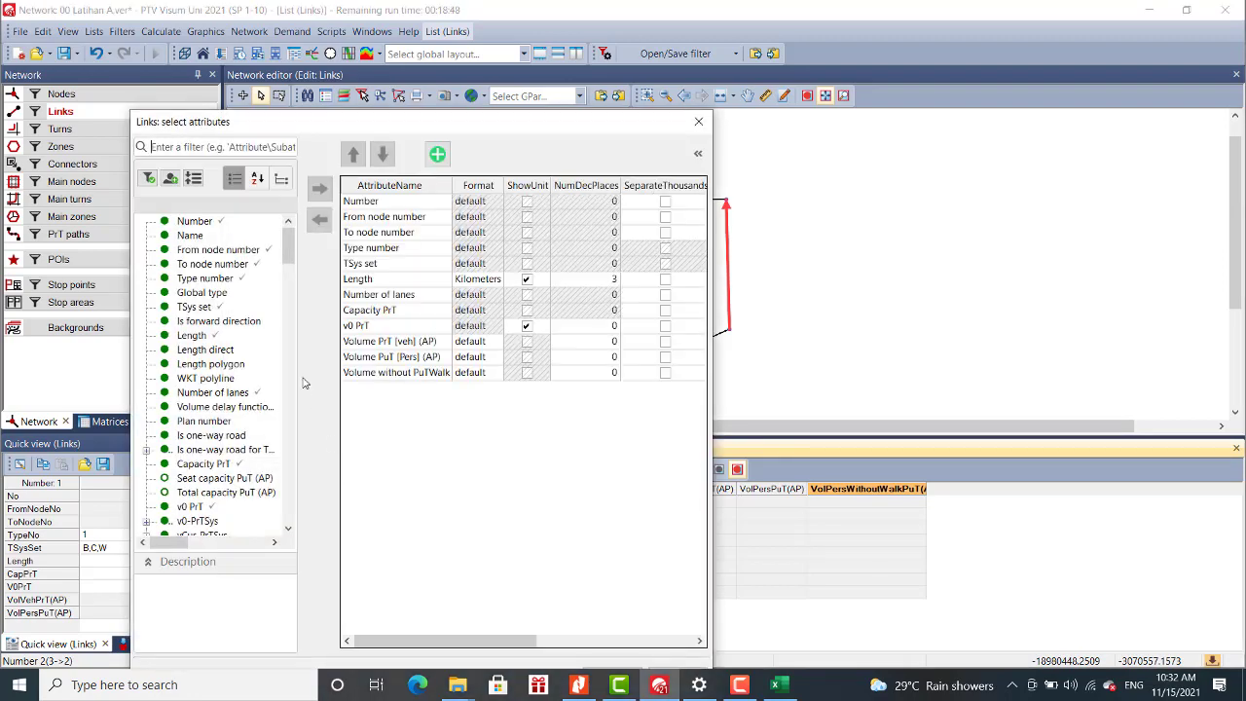
left_click(168, 148)
type("t0")
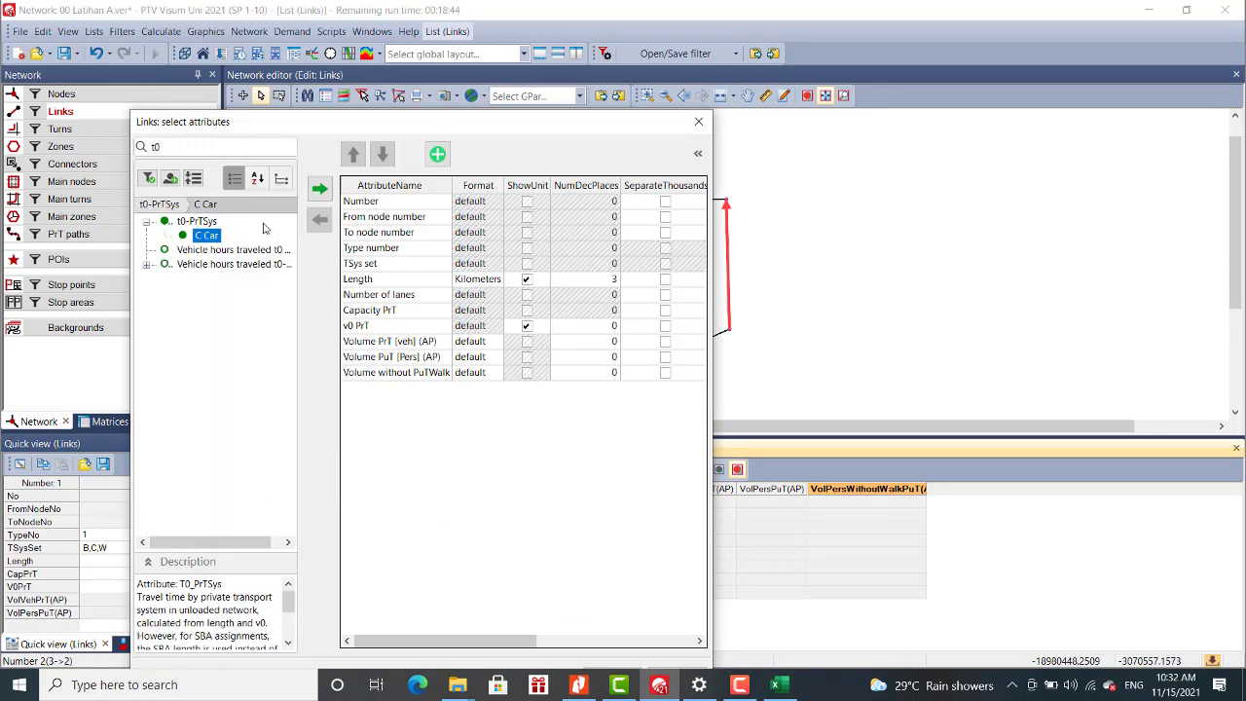
mouse_move(208, 239)
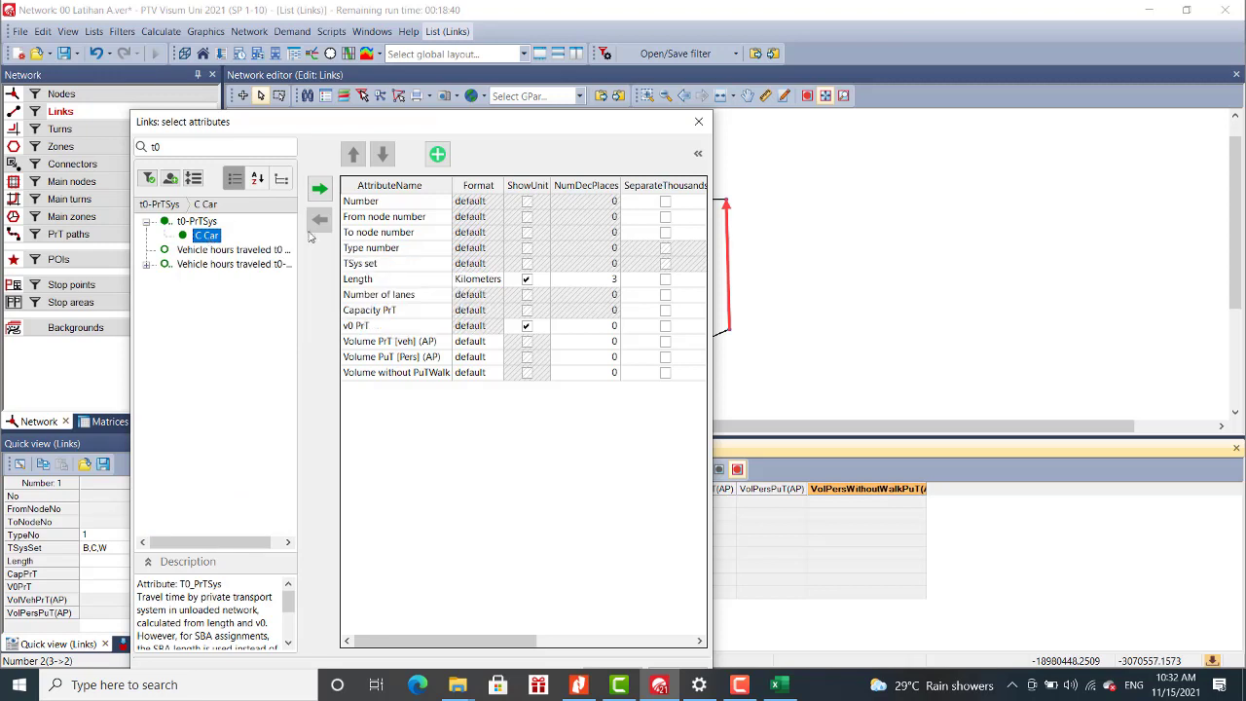
Add the t0-PrTSys attribute for C Car to the links list, with its format set to Minutes.
left_click(318, 190)
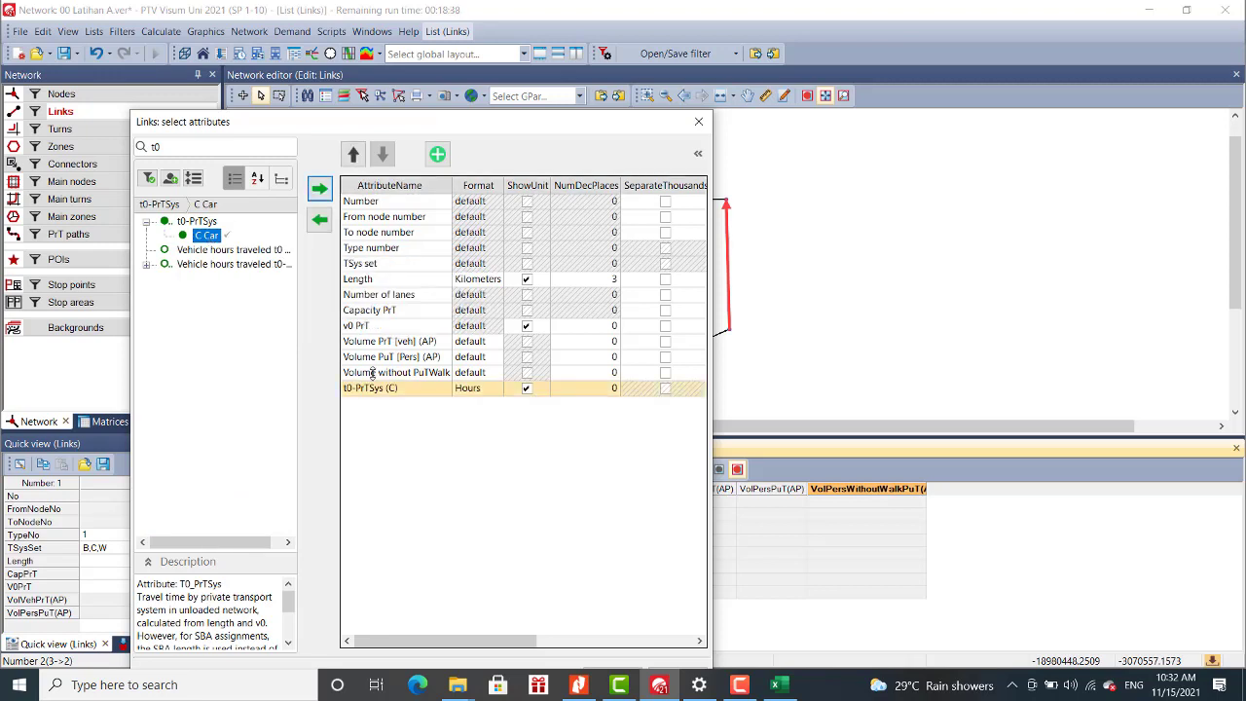
left_click(494, 390)
left_click(495, 390)
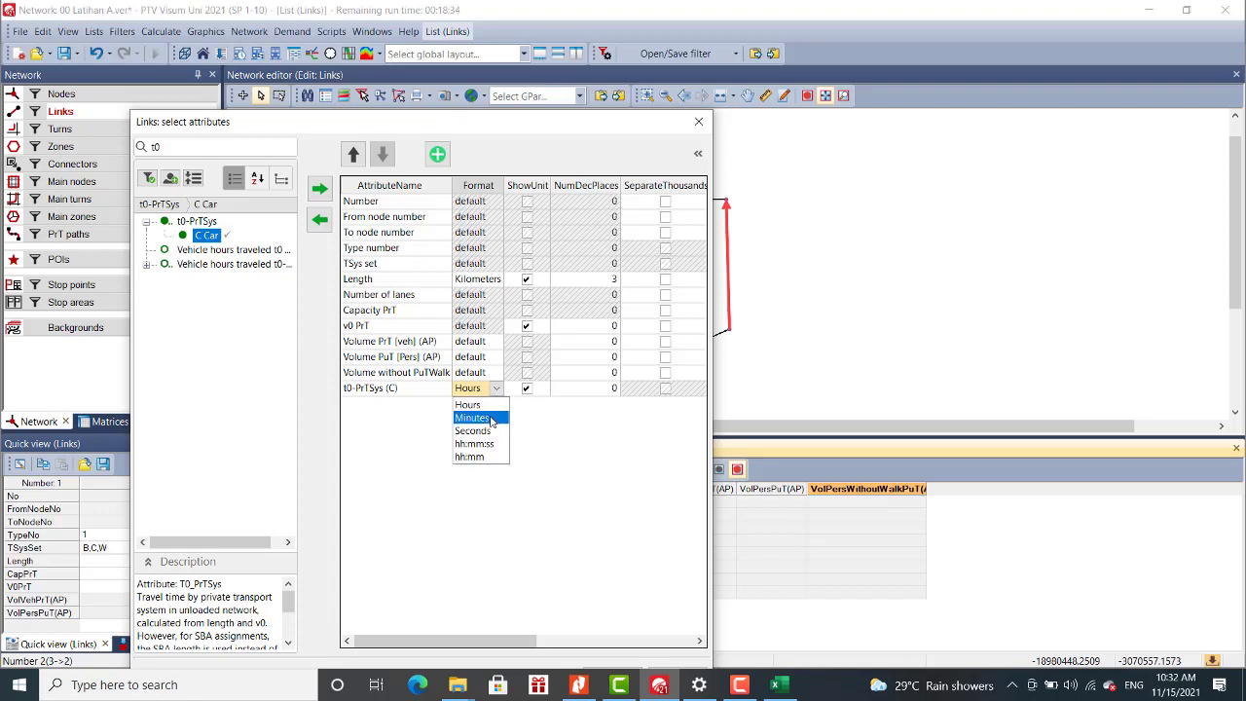
left_click(498, 414)
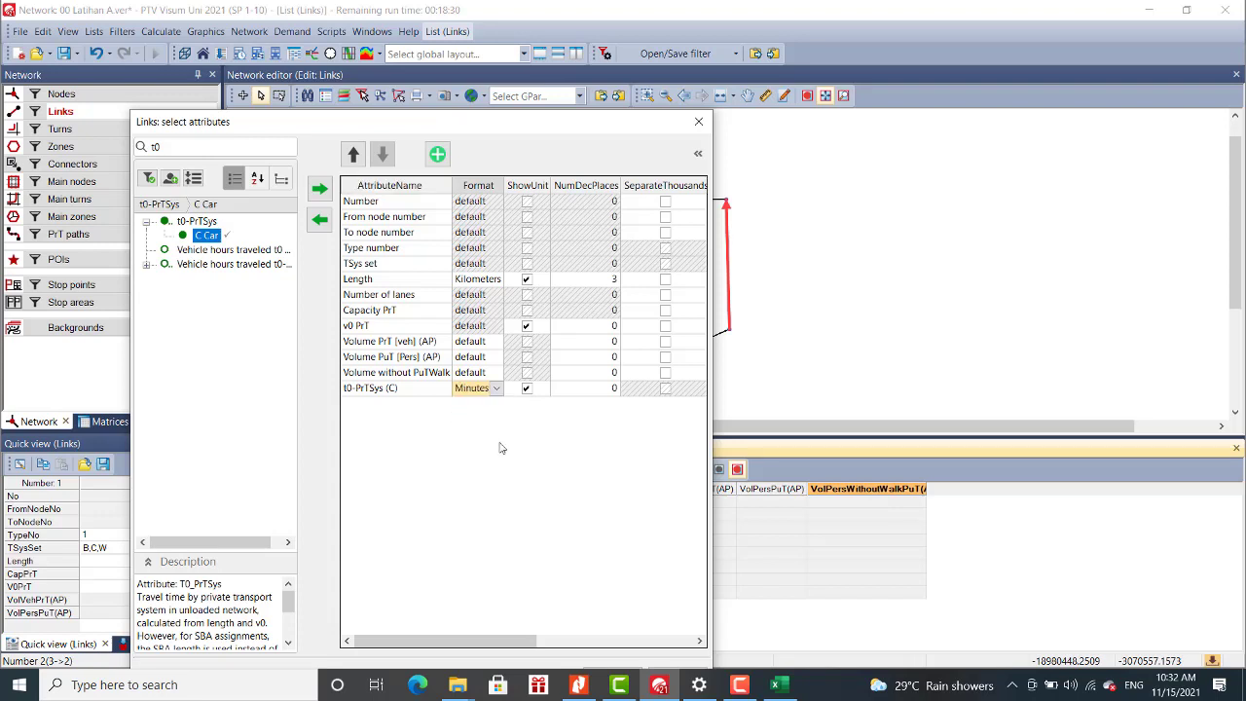
left_click_drag(557, 120, 560, 60)
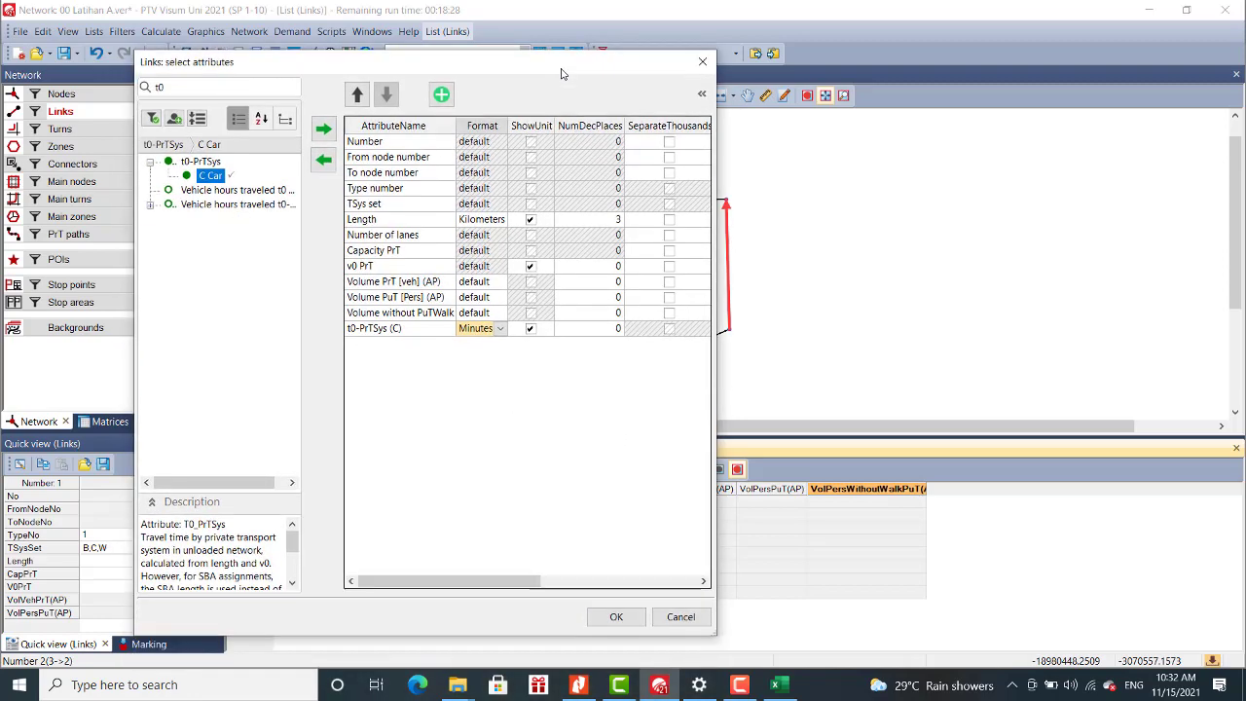
left_click(601, 611)
Check the car travel time of each link in the list against the travel times in the Excel trip assignment workbook.
left_click(959, 506)
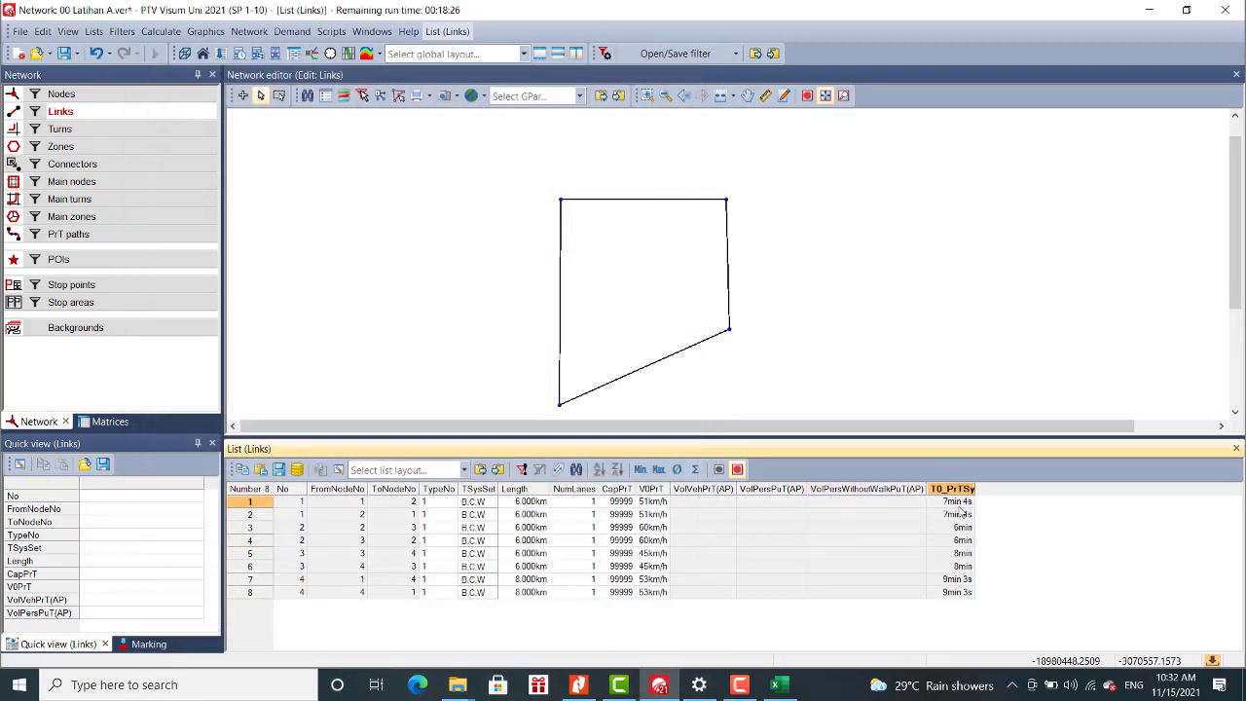
left_click(961, 517)
left_click(965, 529)
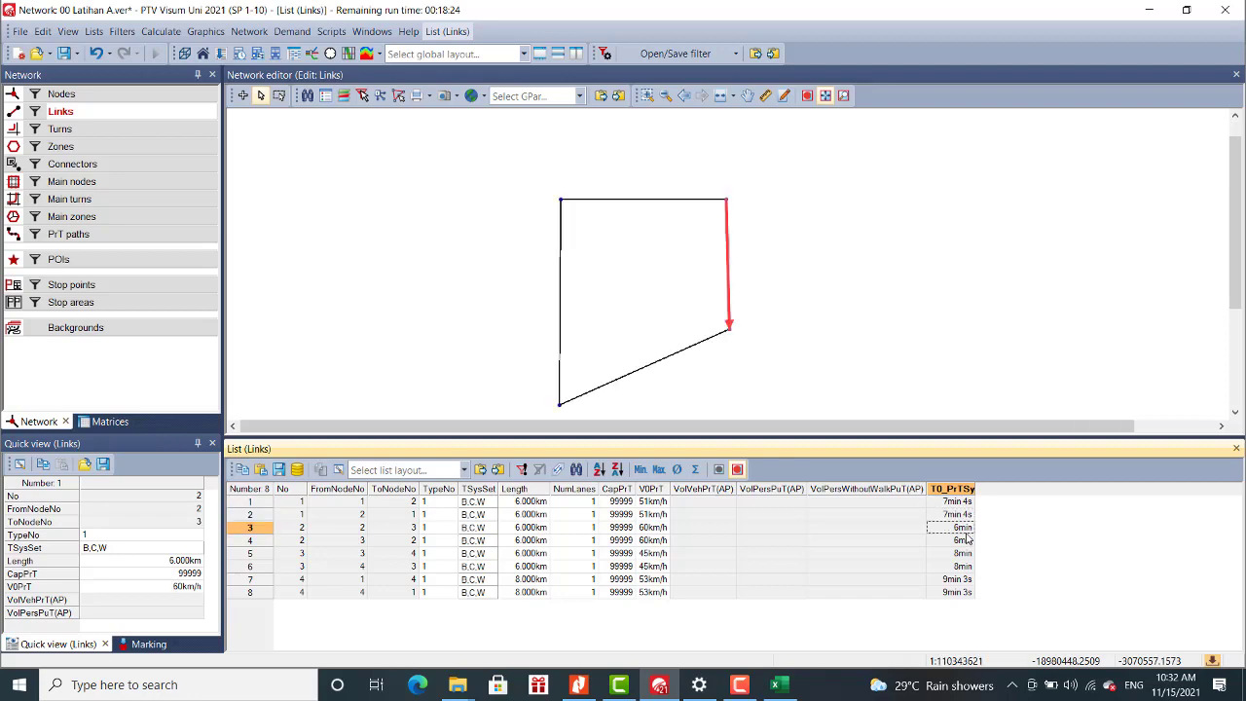
left_click(964, 541)
left_click(963, 553)
left_click(962, 565)
left_click(962, 578)
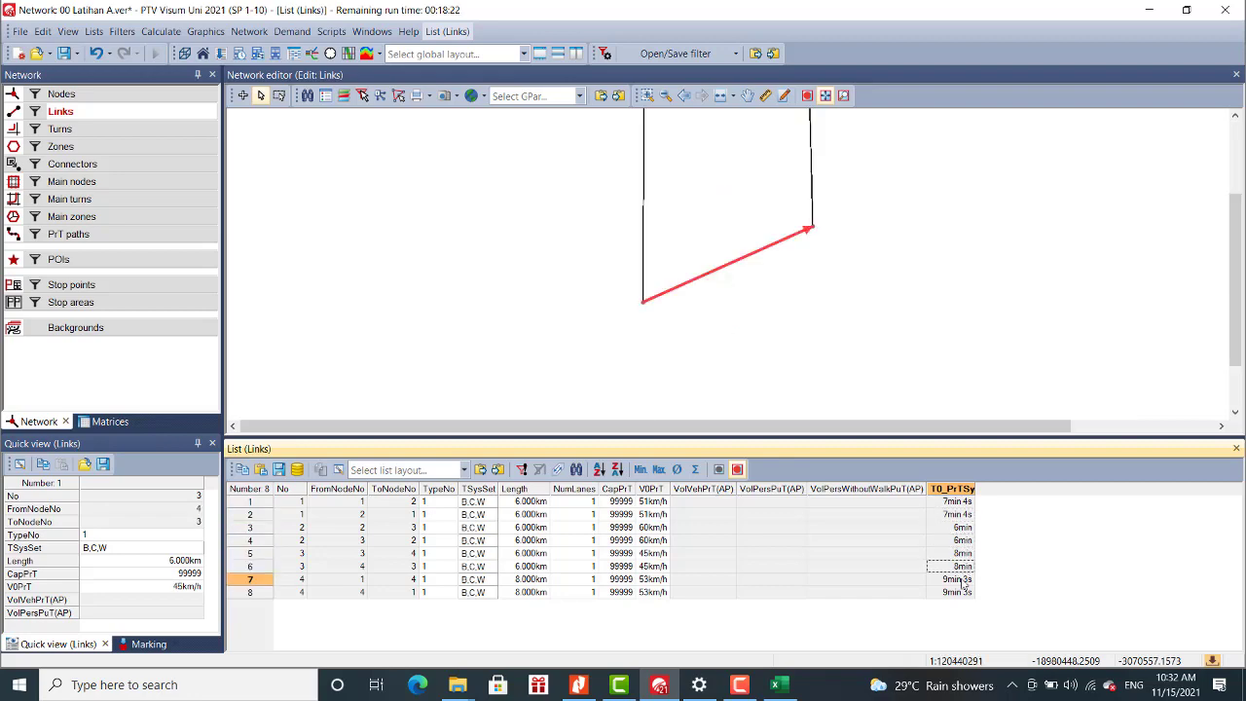
left_click(961, 591)
left_click(779, 685)
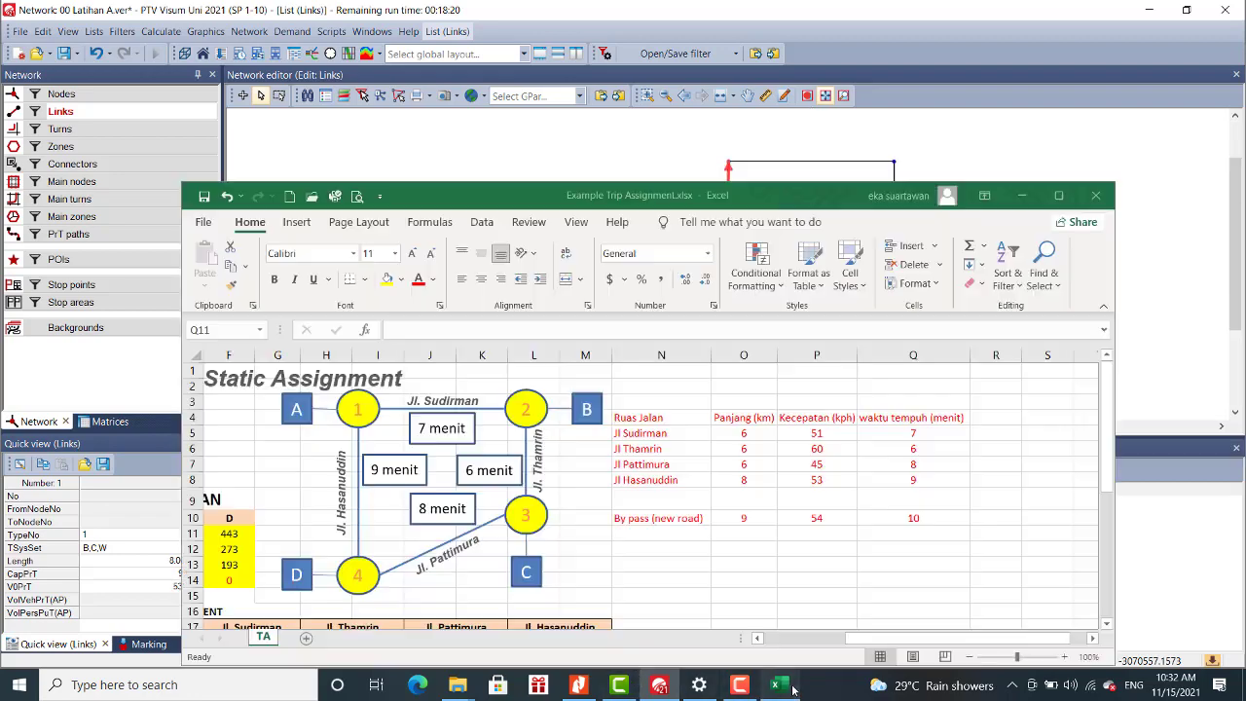
left_click(936, 520)
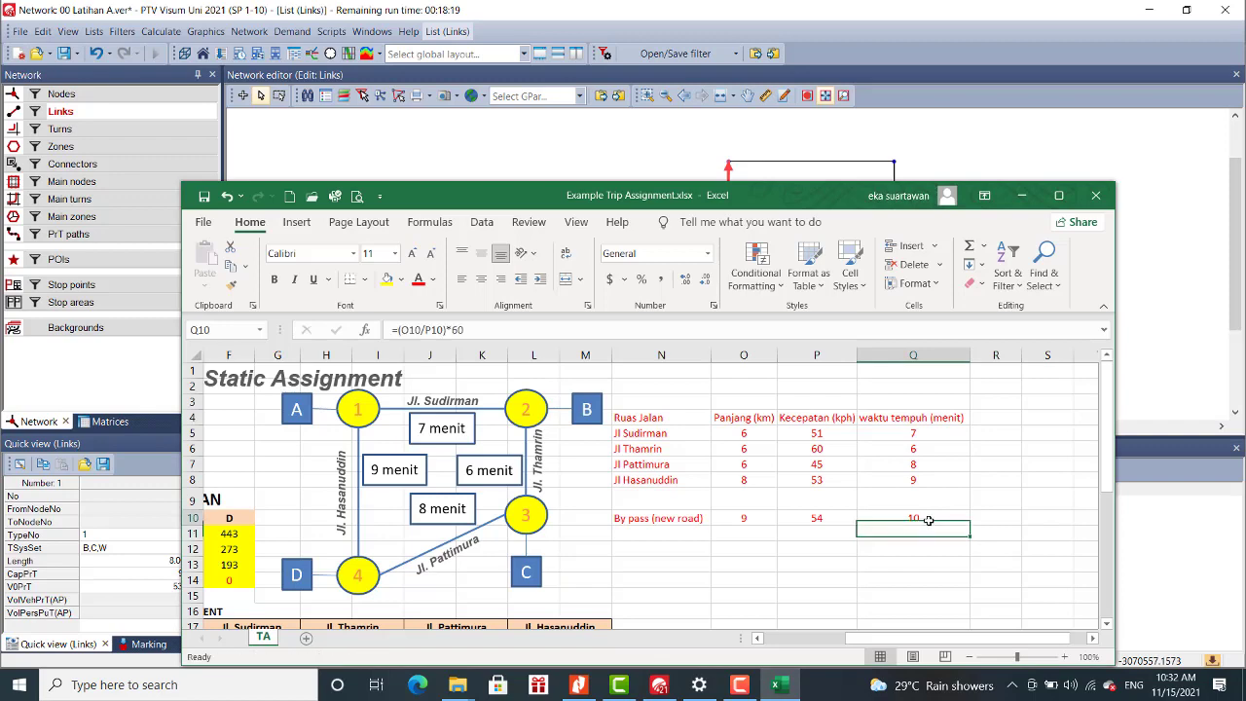
left_click(1199, 534)
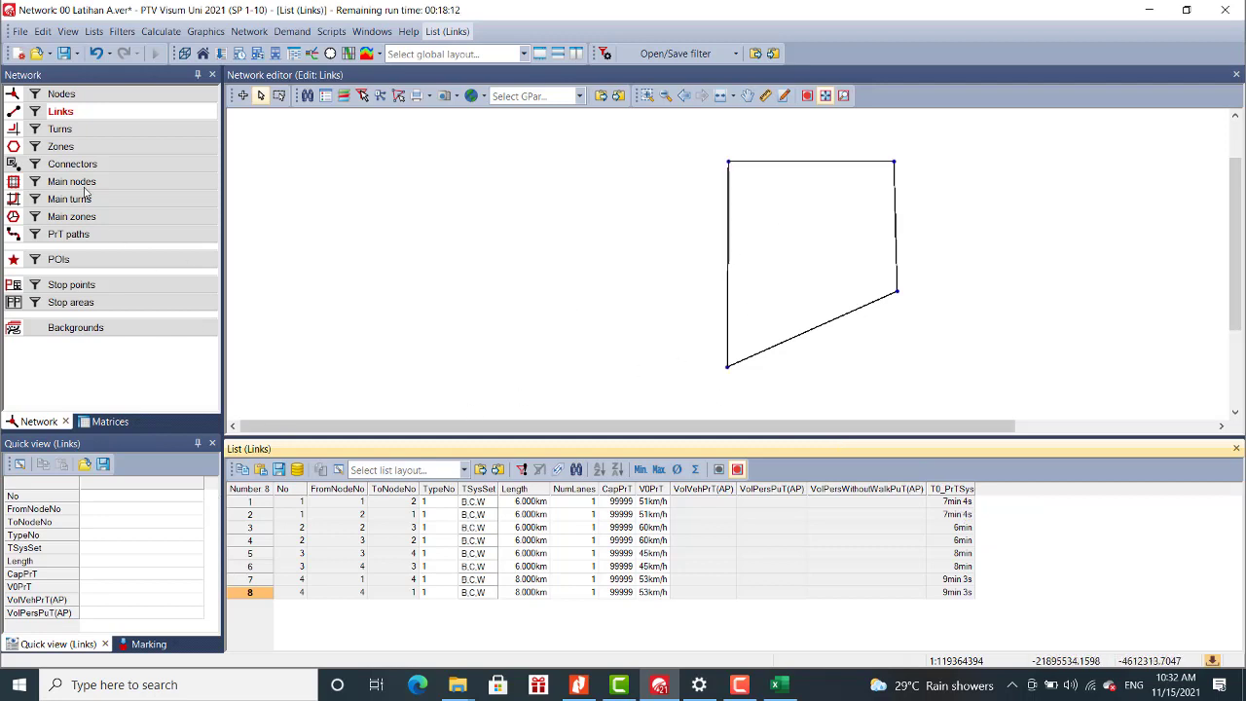
Switch the network editor to turns and examine the turns at the network's upper-left node.
left_click(87, 99)
left_click(85, 114)
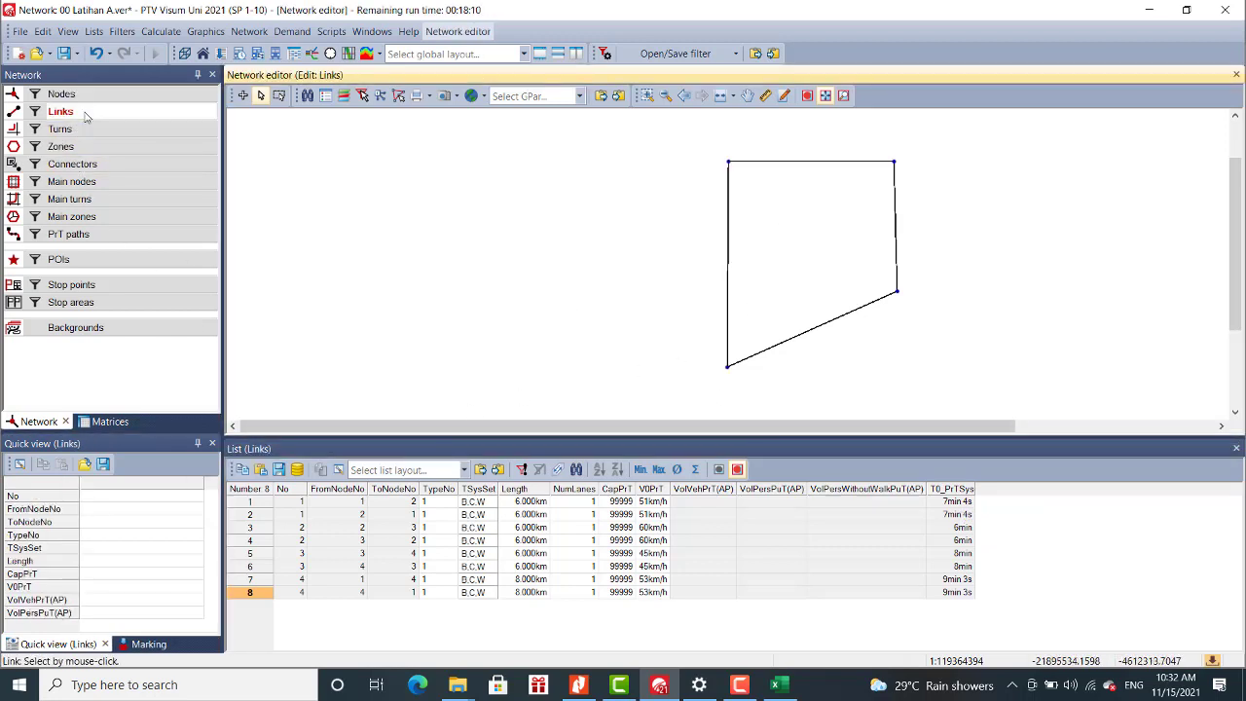
left_click(82, 129)
scroll(748, 184, "up", 3)
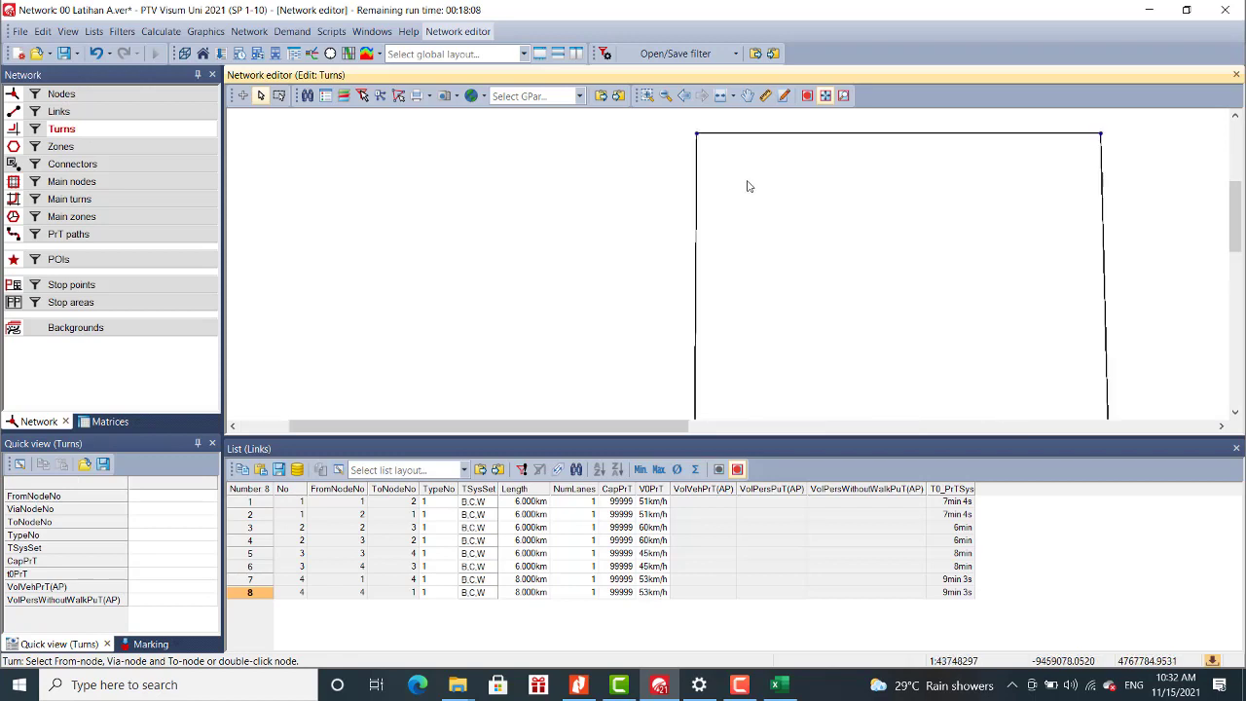
left_click(698, 165)
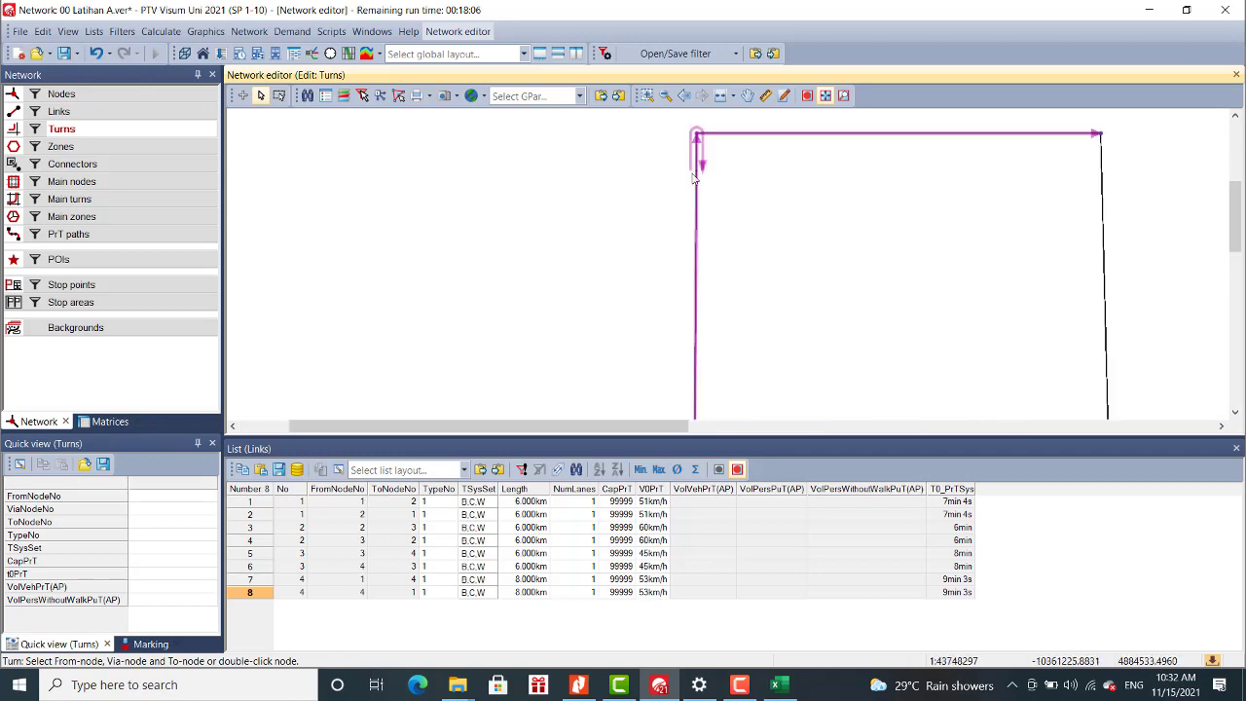
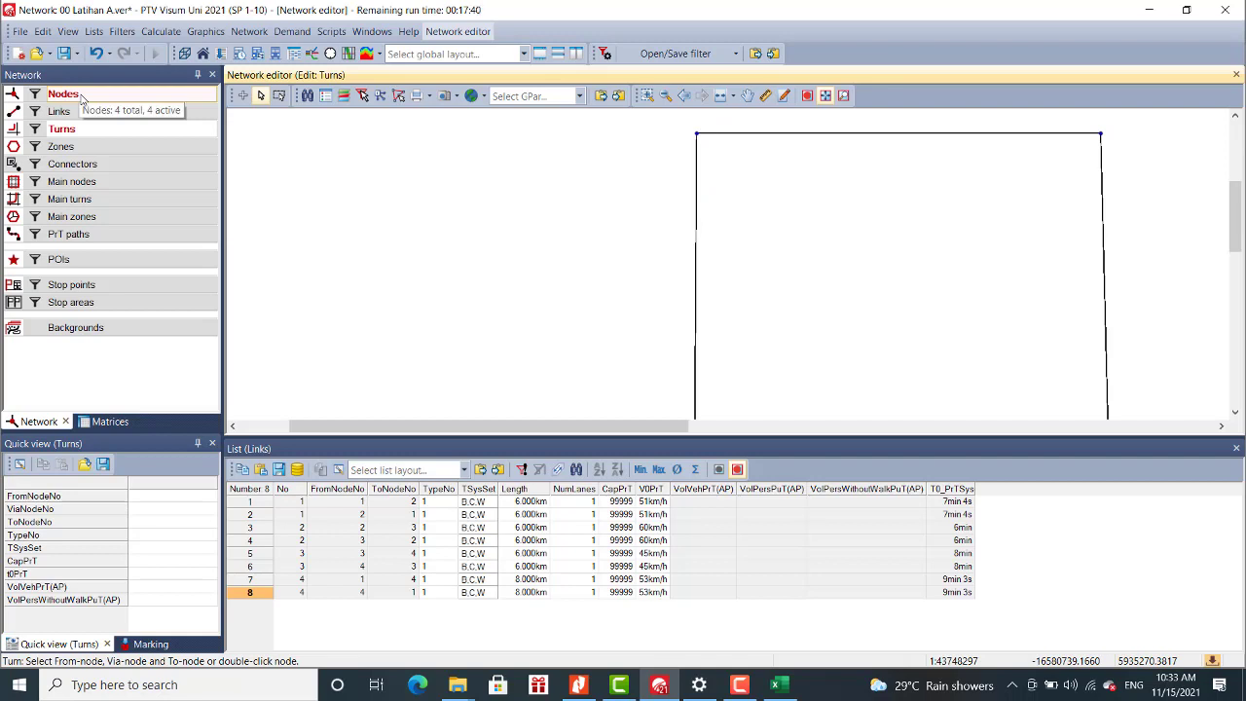
Open the turns of the upper-left node in the junction editor, with all windows arranged as tabs.
left_click(81, 98)
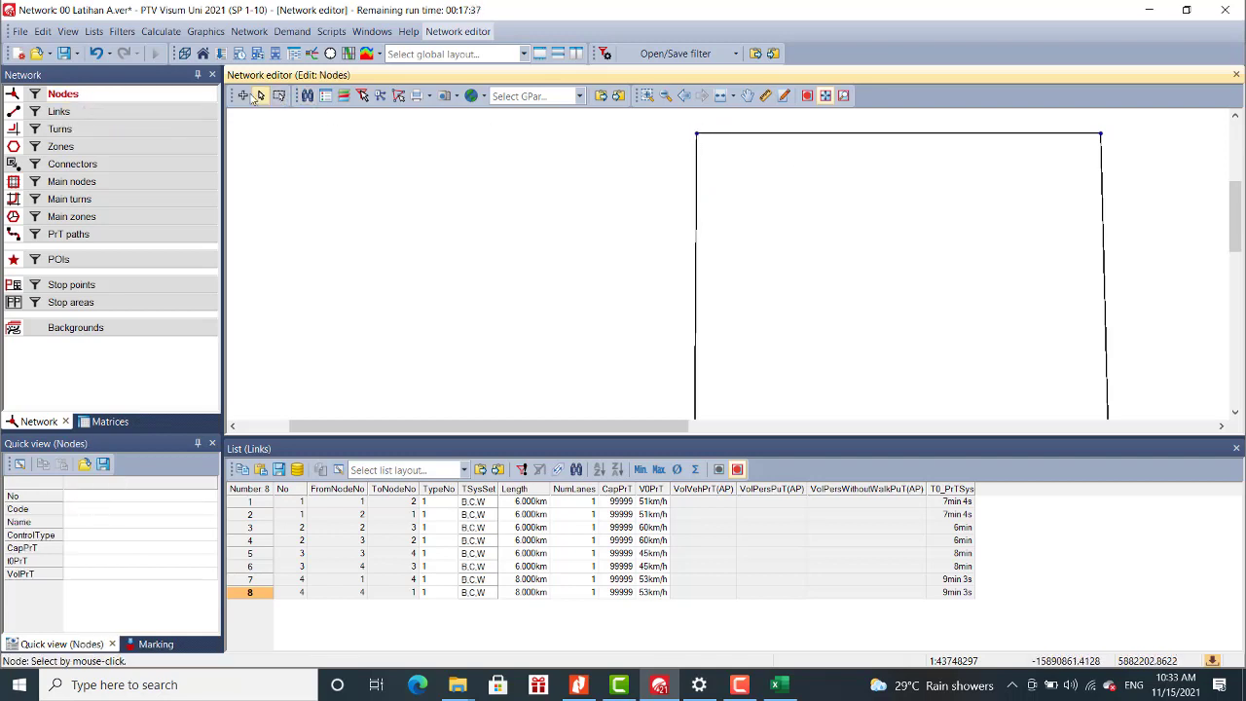
double_click(697, 135)
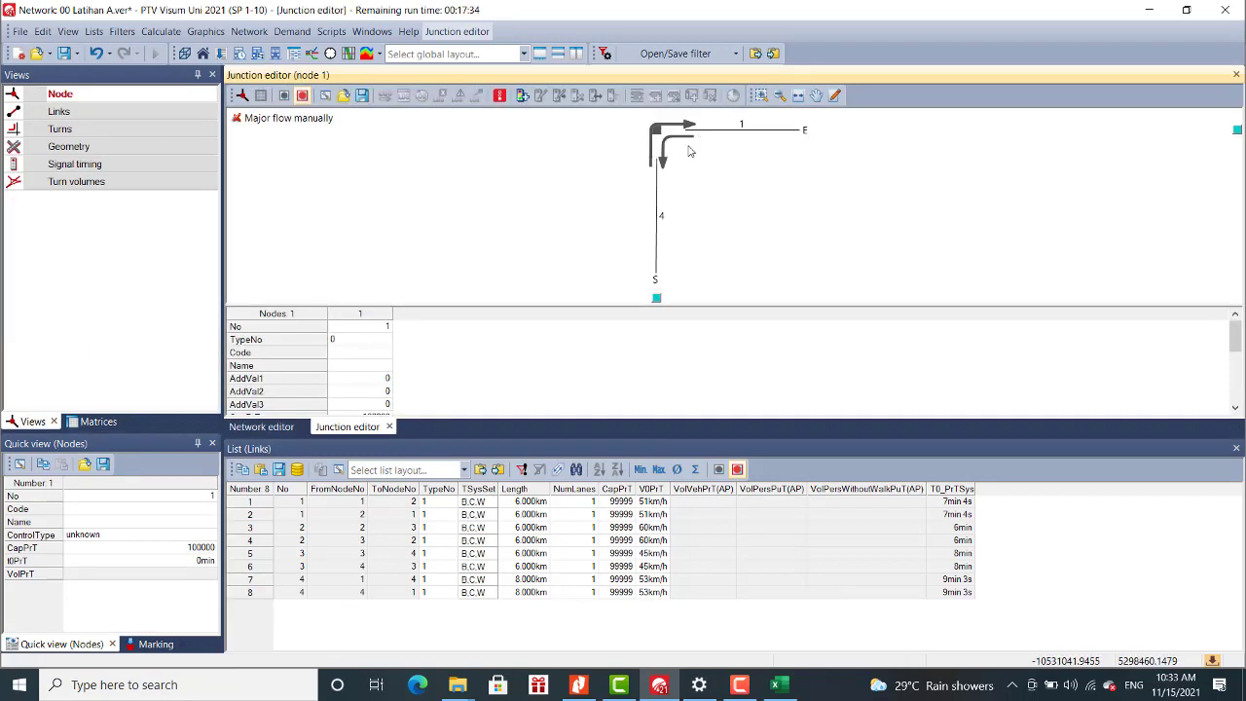
left_click(62, 129)
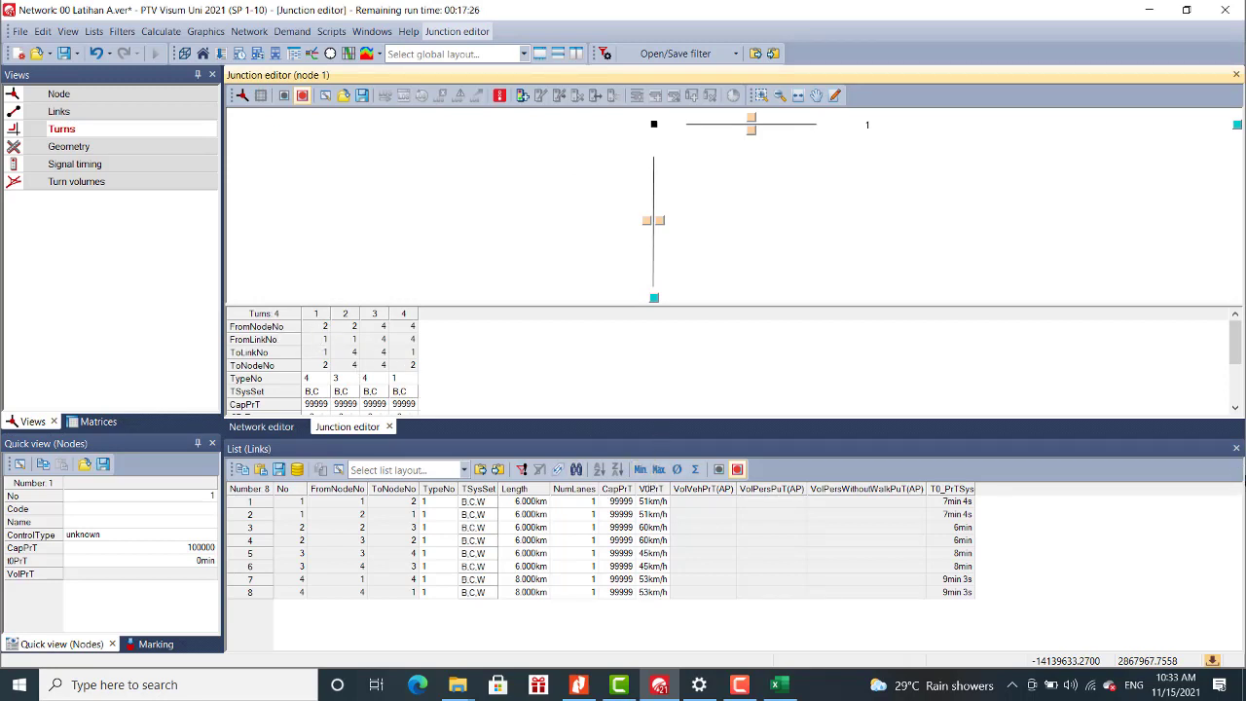
left_click(540, 55)
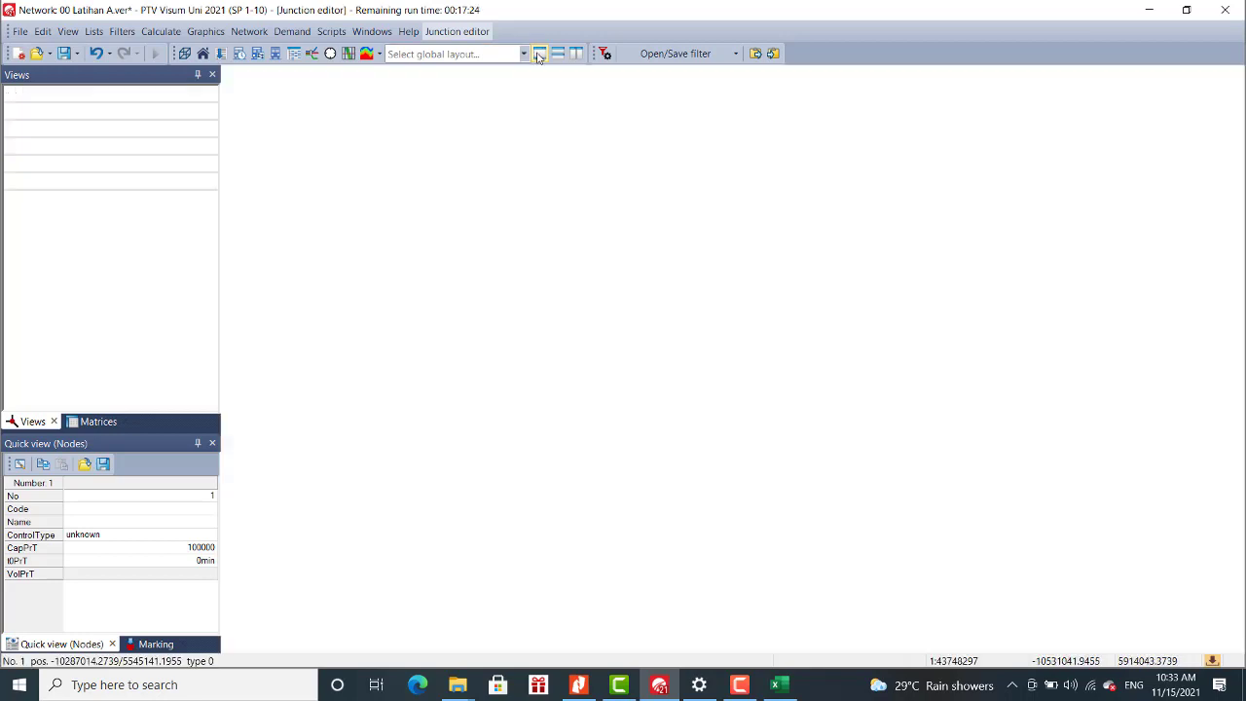
scroll(649, 442, "down", 1)
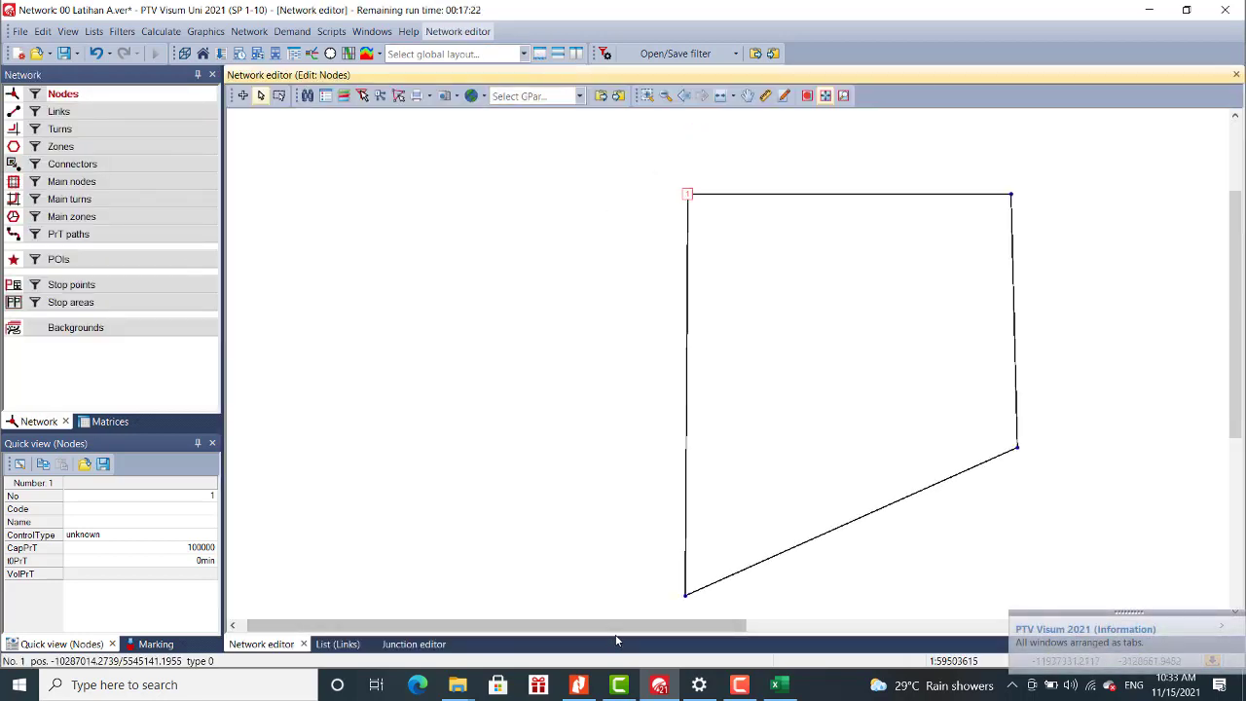
double_click(687, 196)
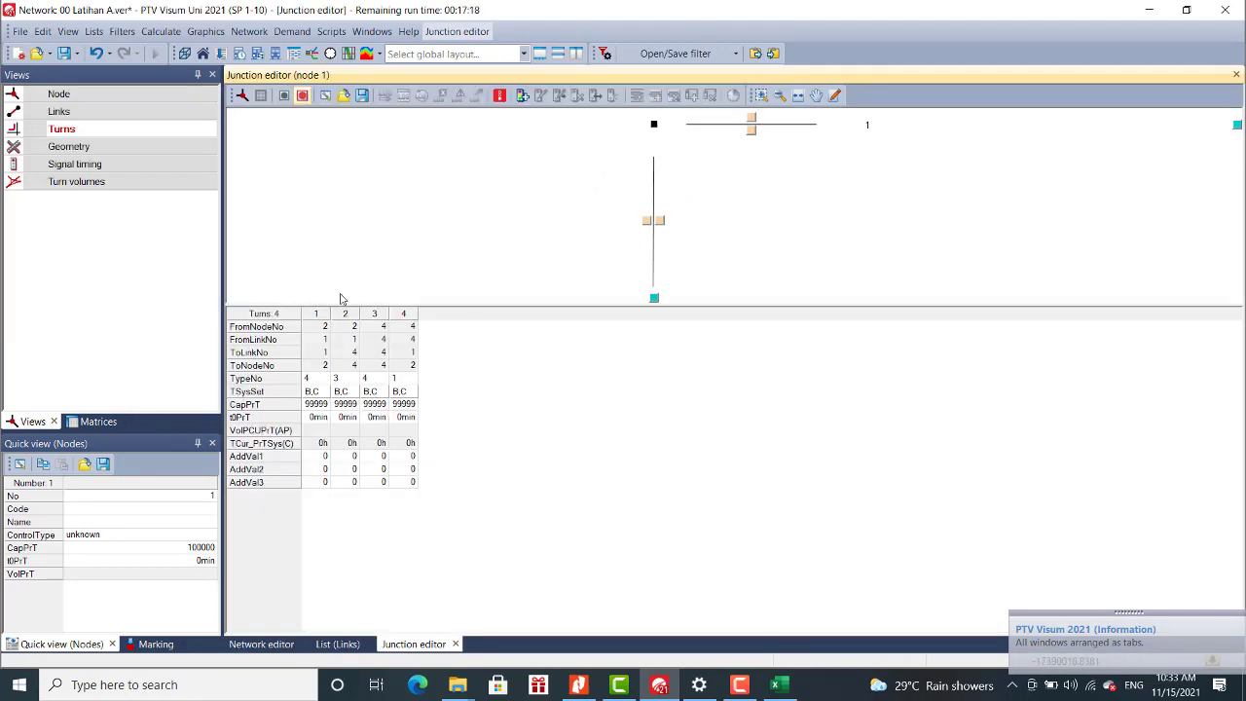
Examine the direction of each of the four turns at node 1.
left_click(316, 315)
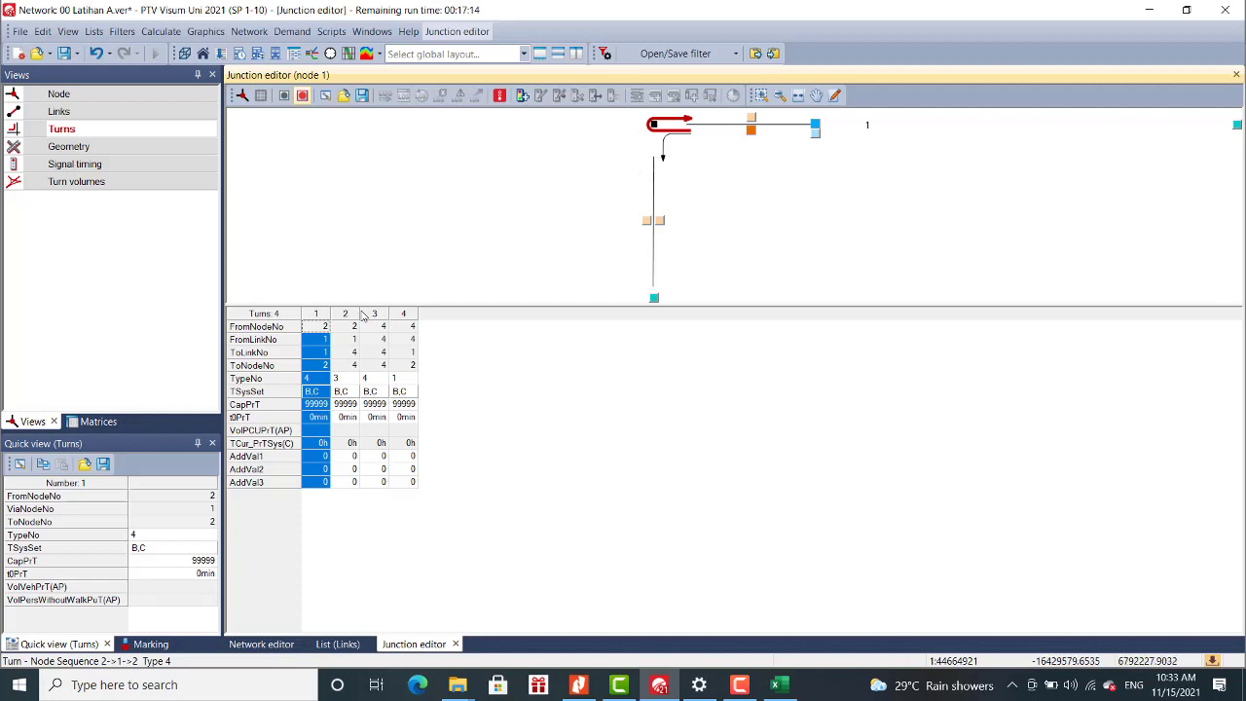
left_click(346, 315)
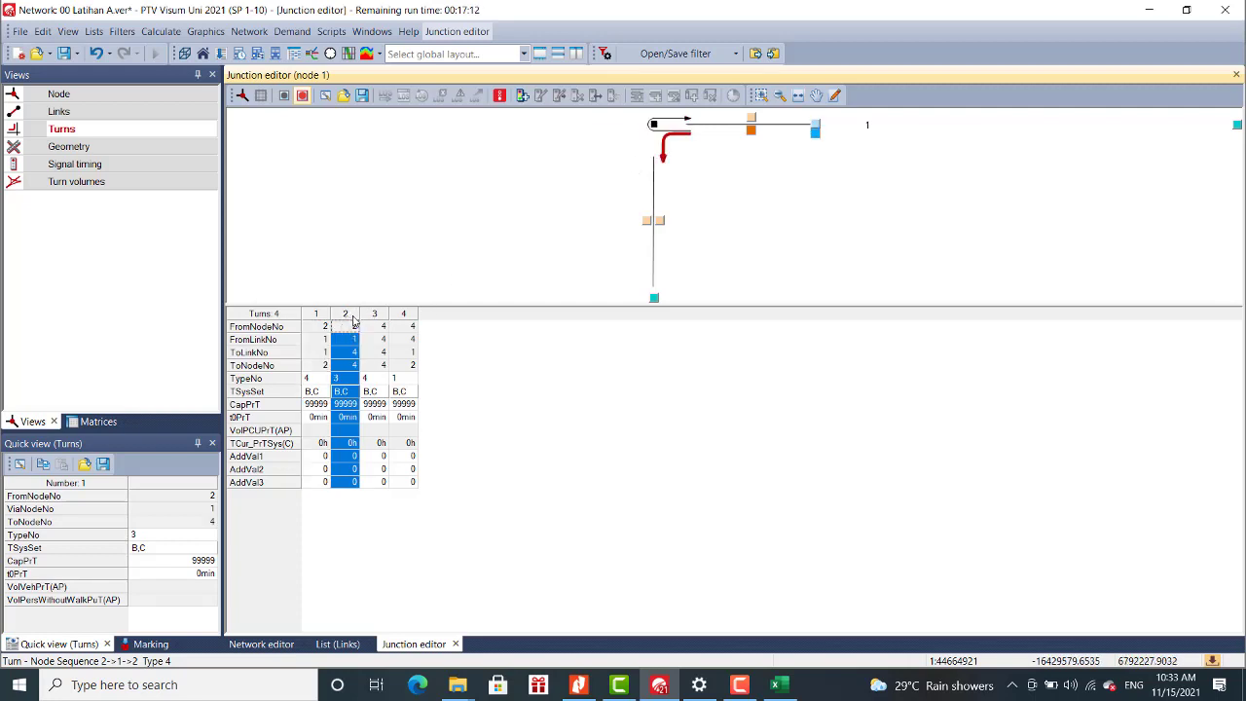
left_click(375, 314)
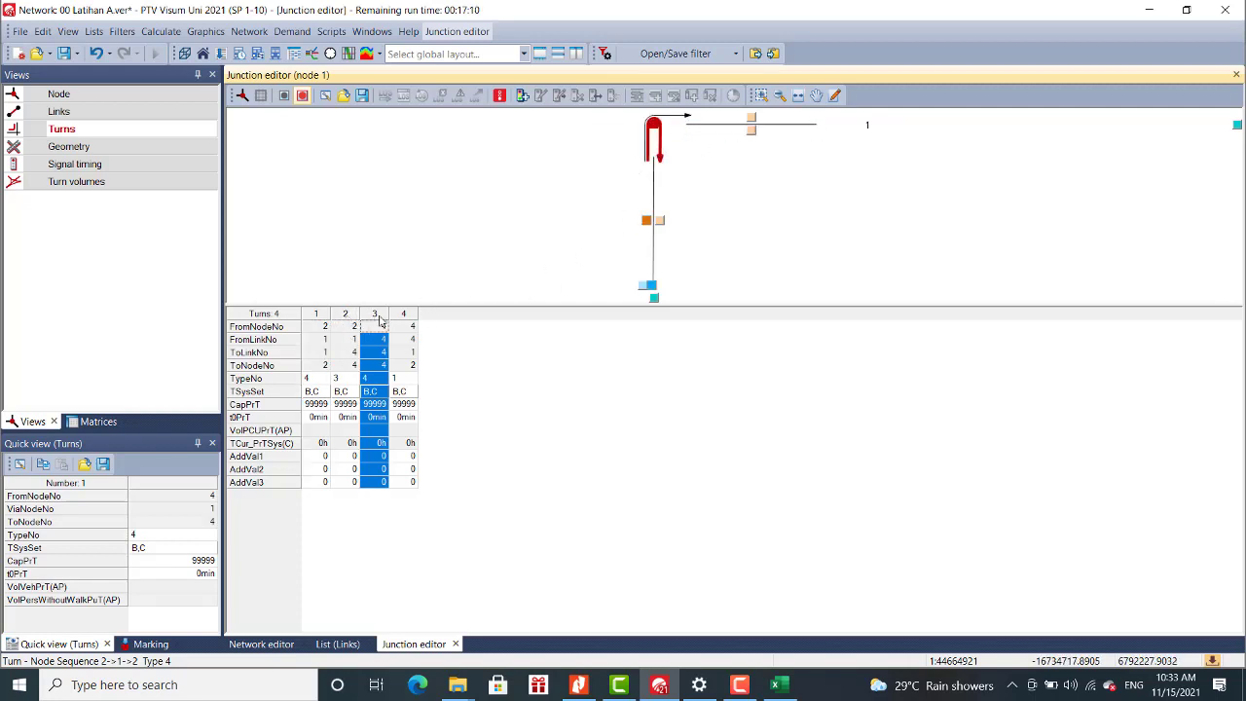
left_click(410, 315)
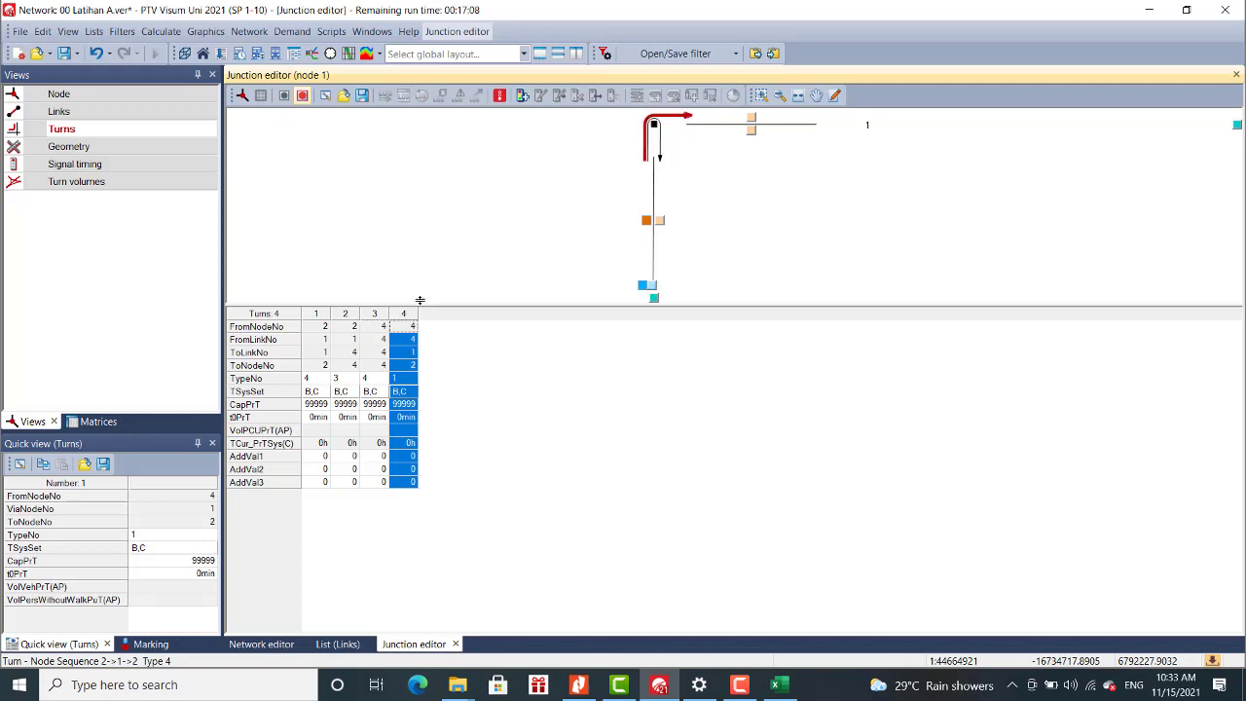
Remove all transport systems from the U-turn from node 2 back to node 2 at node 1.
left_click(317, 314)
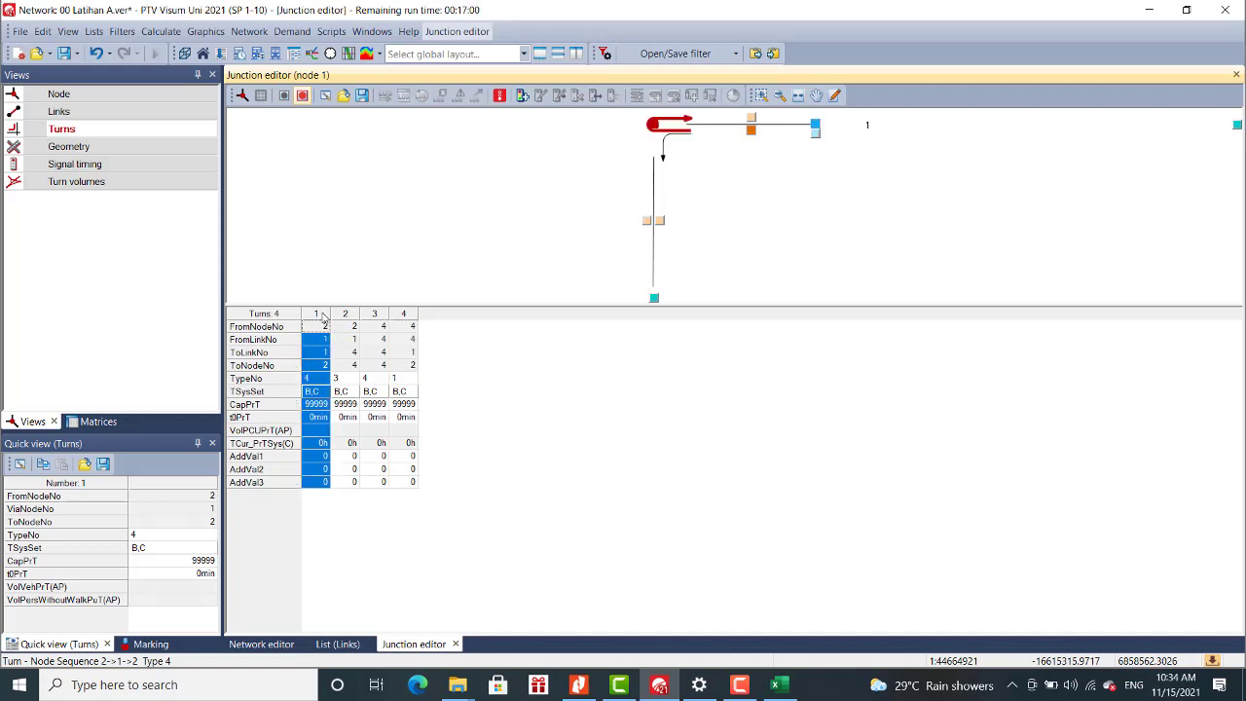
double_click(315, 393)
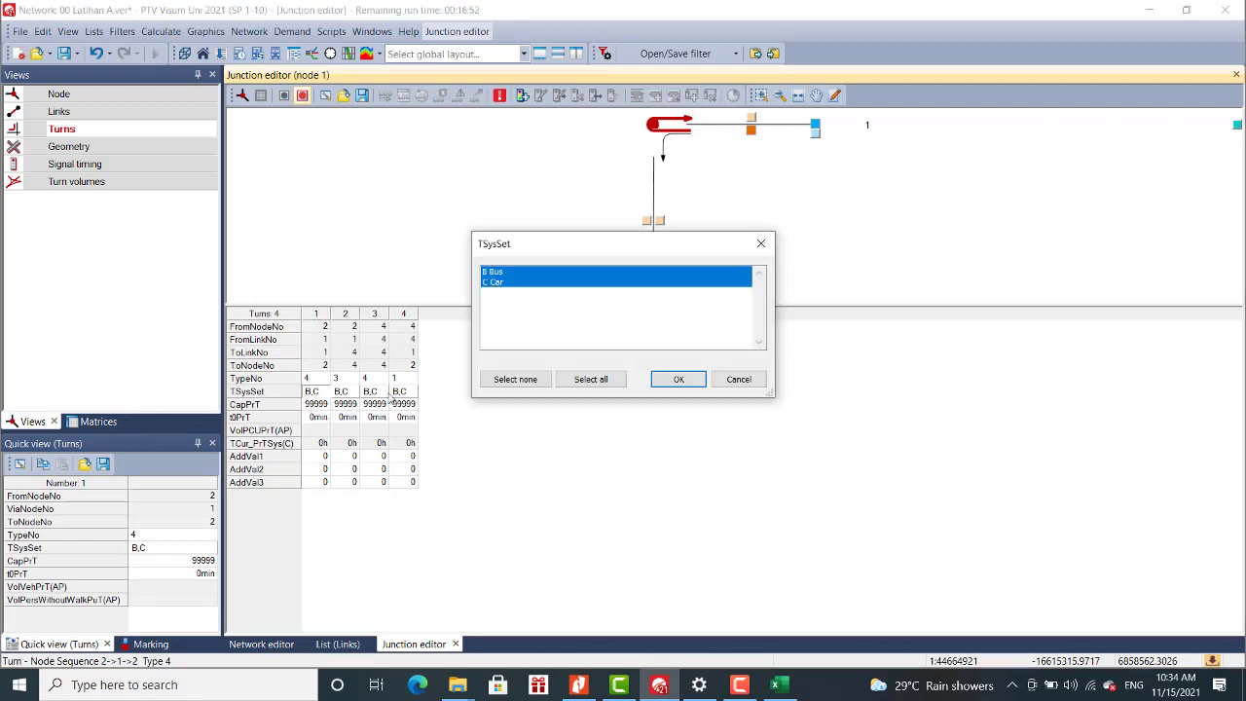
left_click(515, 380)
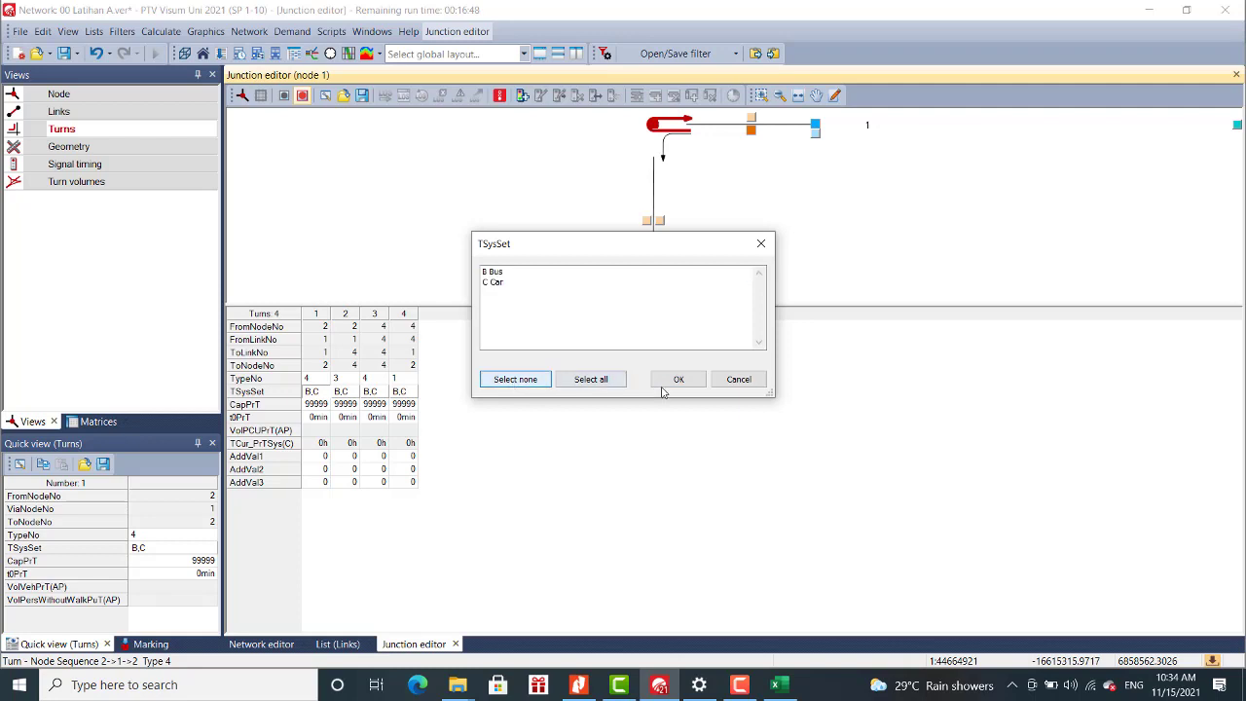
left_click(678, 379)
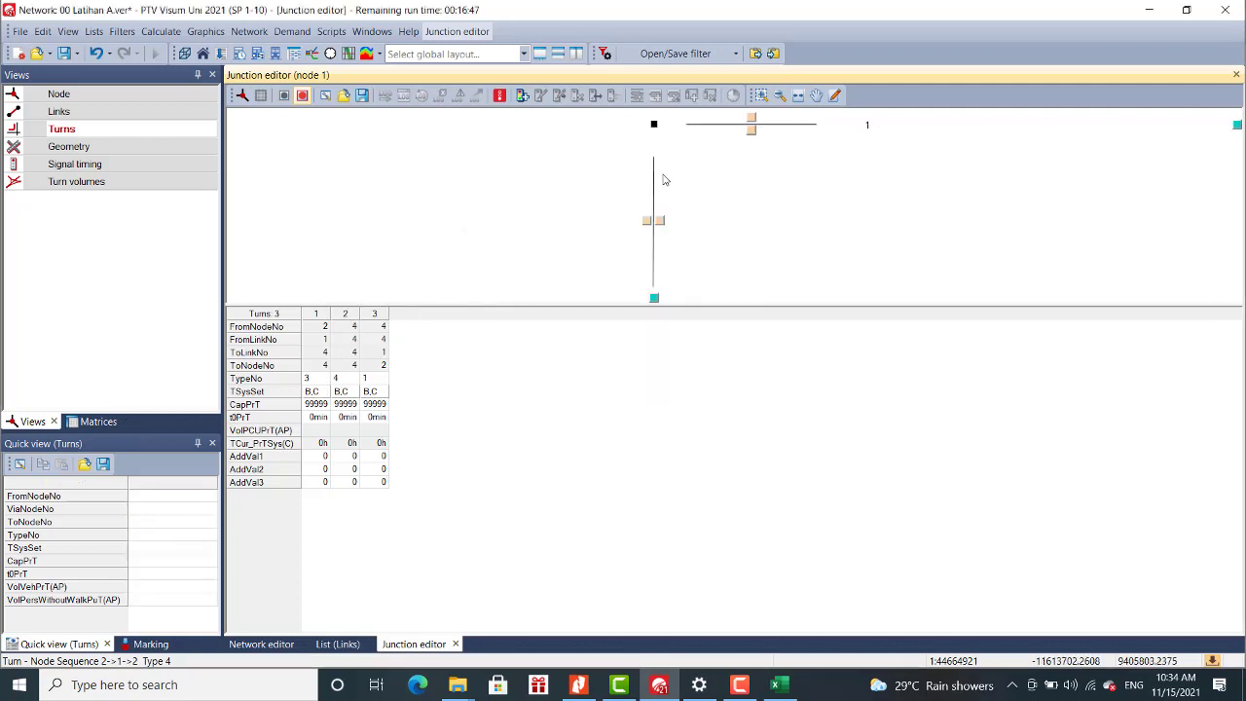
Remove all transport systems from the U-turn from node 4 back to node 4 at node 1.
left_click(319, 315)
left_click(344, 314)
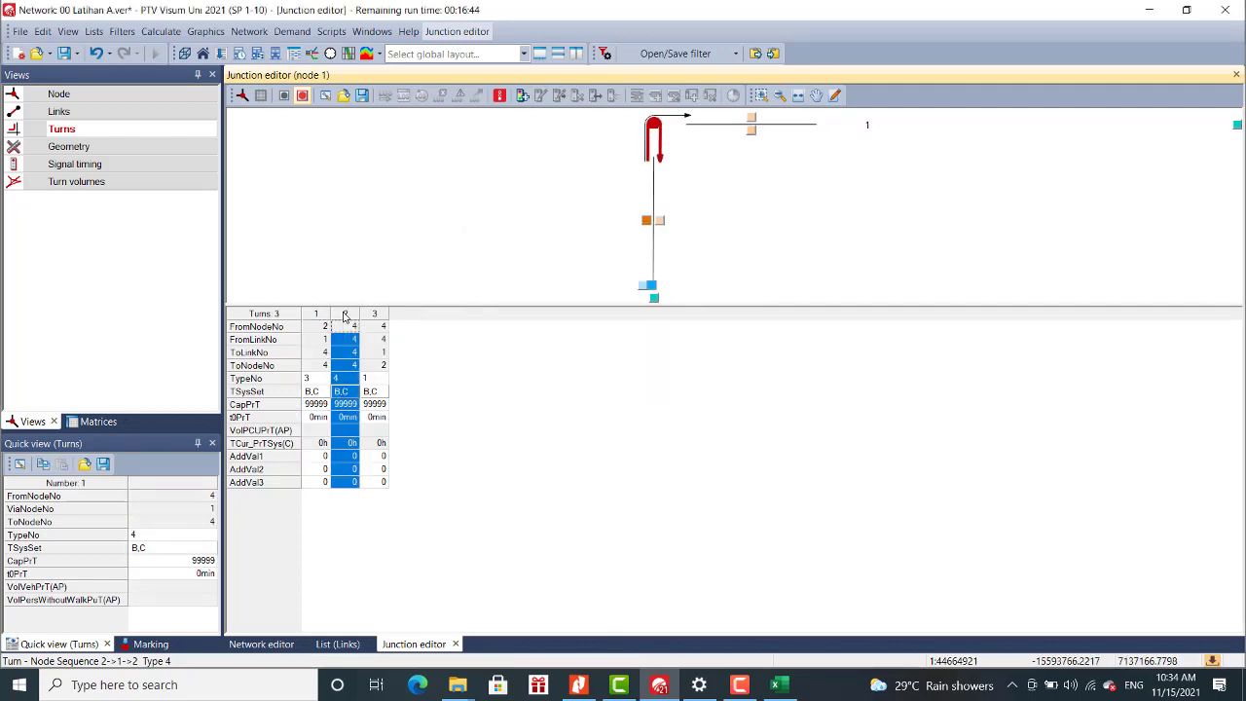
double_click(342, 391)
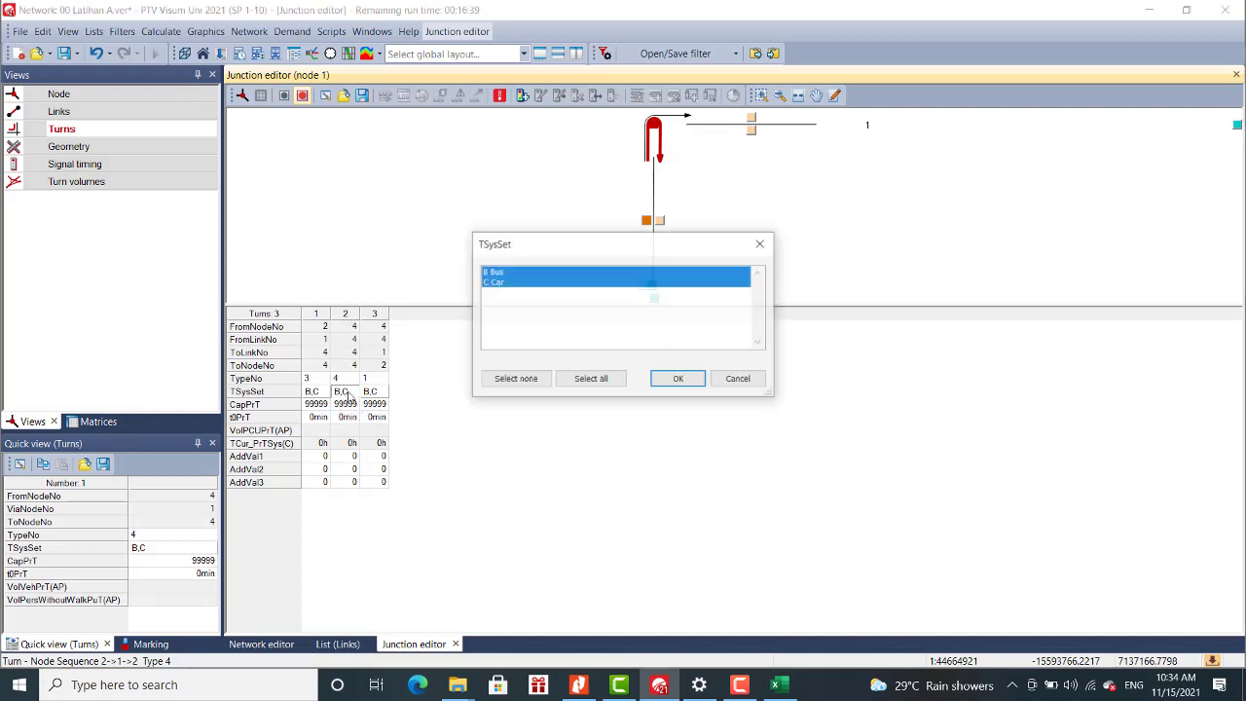
left_click(506, 380)
left_click(672, 380)
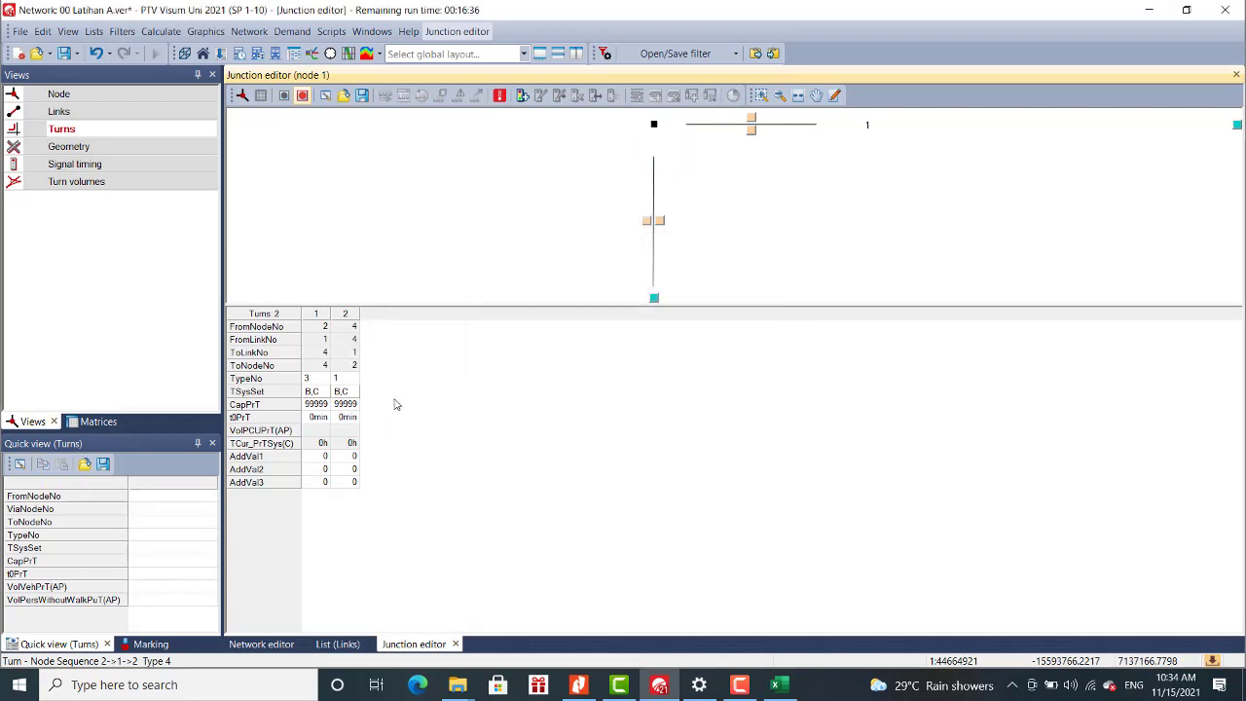
Review the two remaining turns at node 1, including the transport systems allowed on the turn from node 4 to node 2.
double_click(346, 395)
left_click(738, 379)
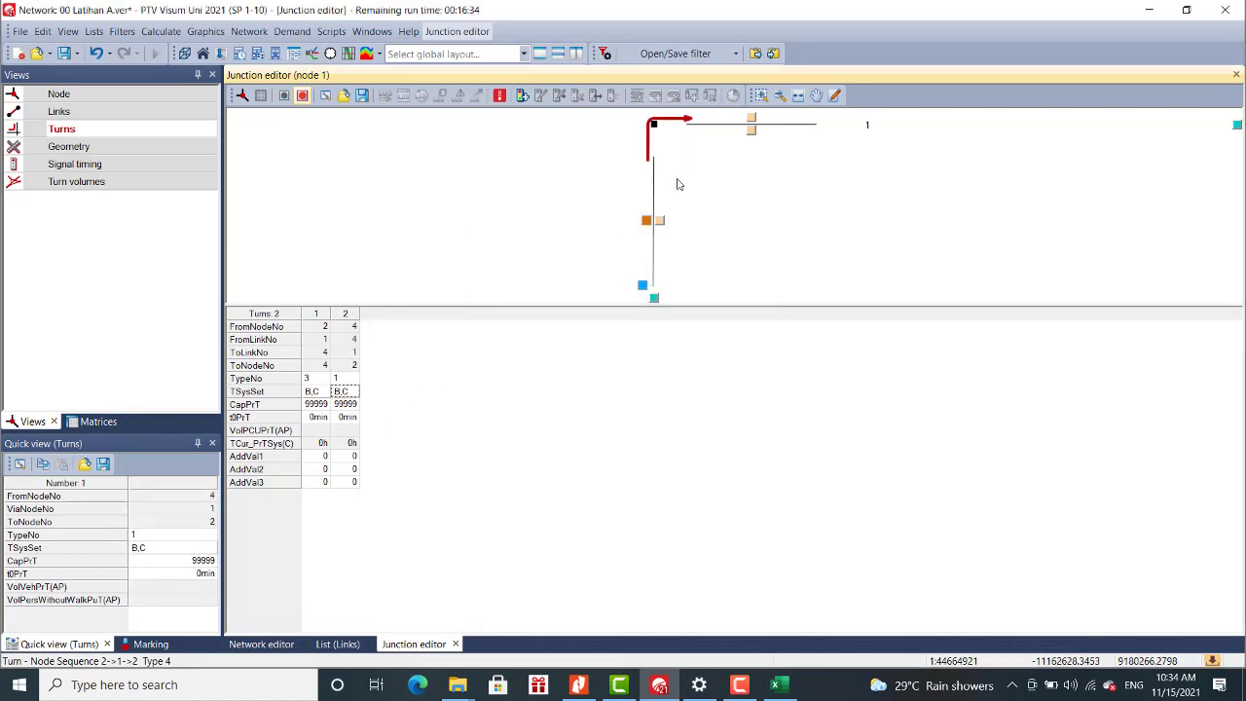
left_click(316, 319)
left_click(356, 318)
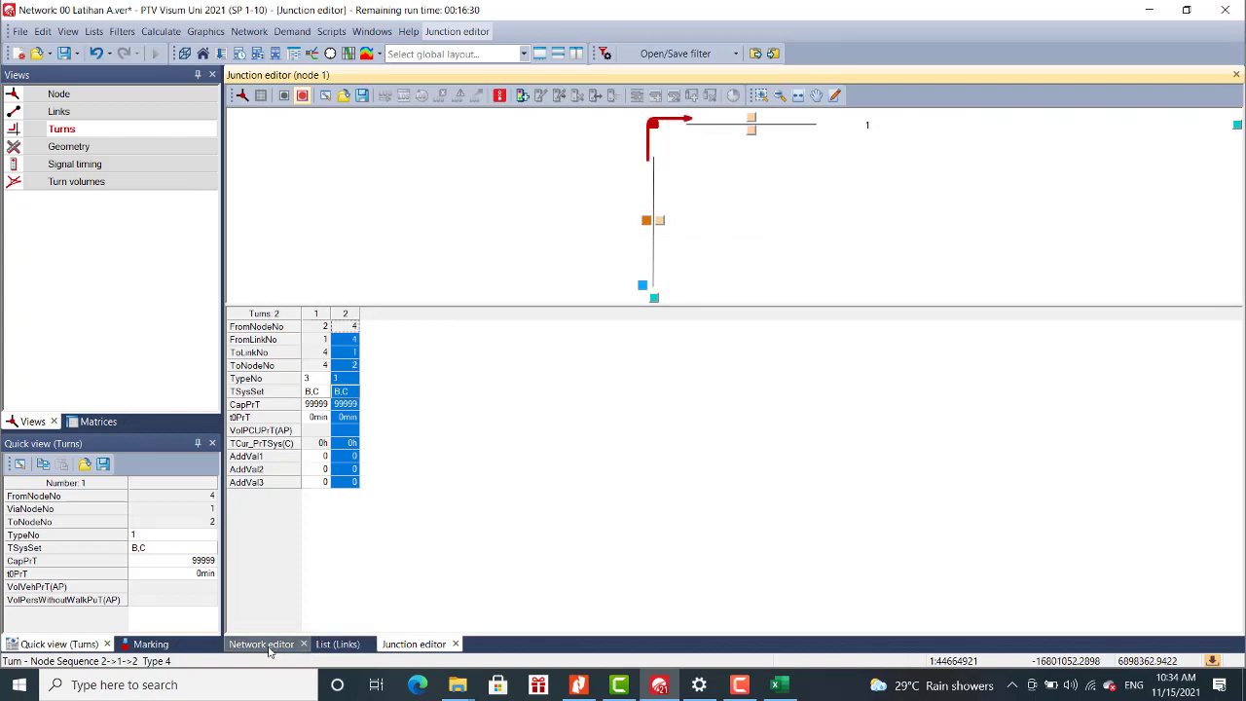
Remove all transport systems from the U-turn from node 1 back to node 1 at node 2.
left_click(337, 645)
left_click(261, 645)
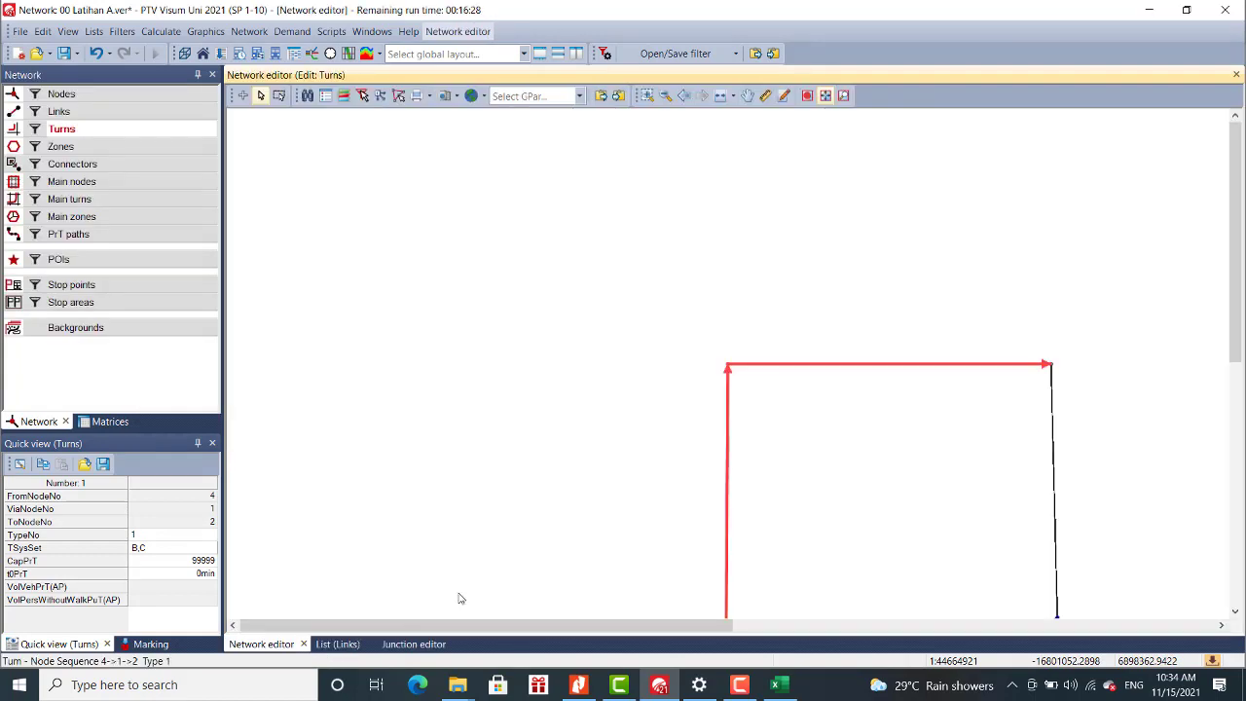
left_click(63, 101)
left_click(1052, 366)
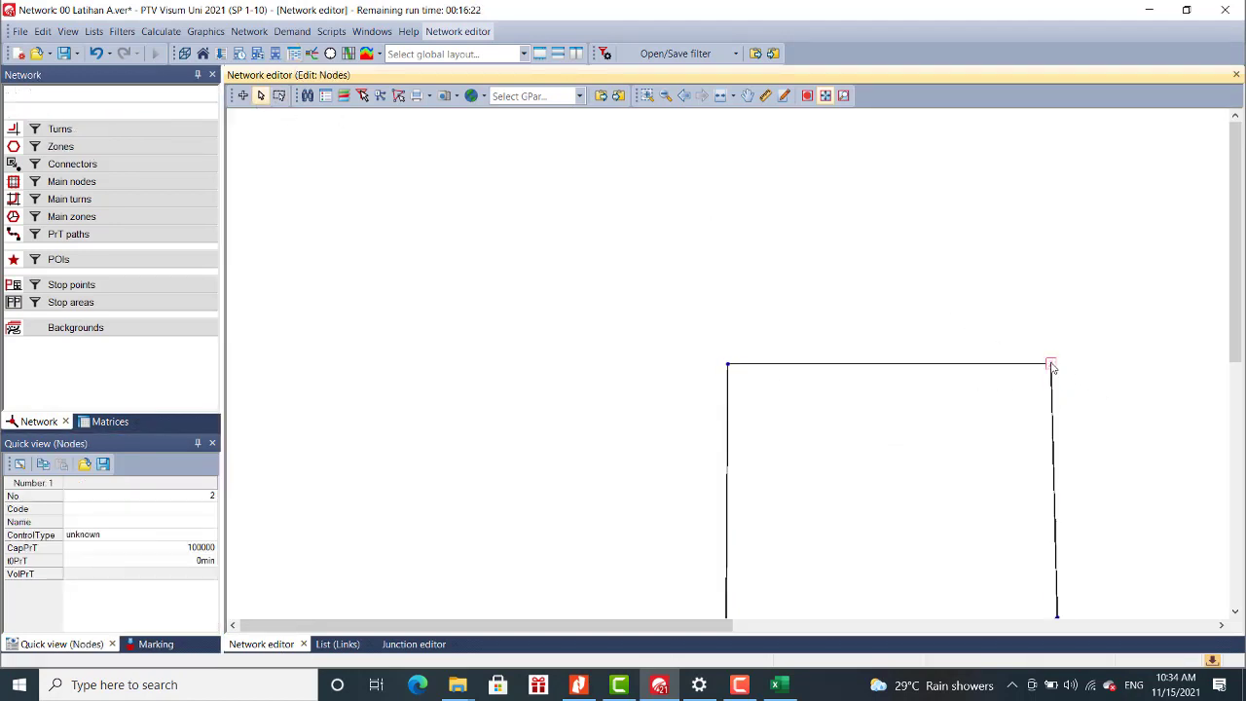
double_click(1052, 366)
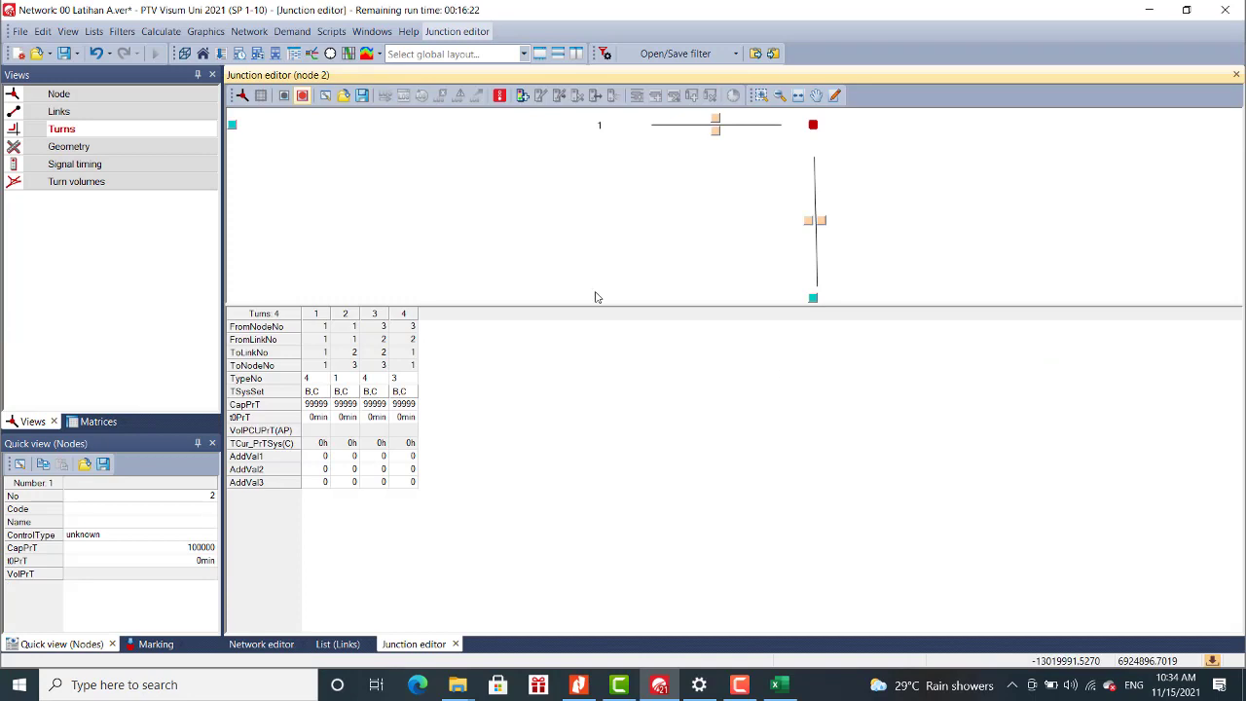
left_click(317, 314)
double_click(315, 394)
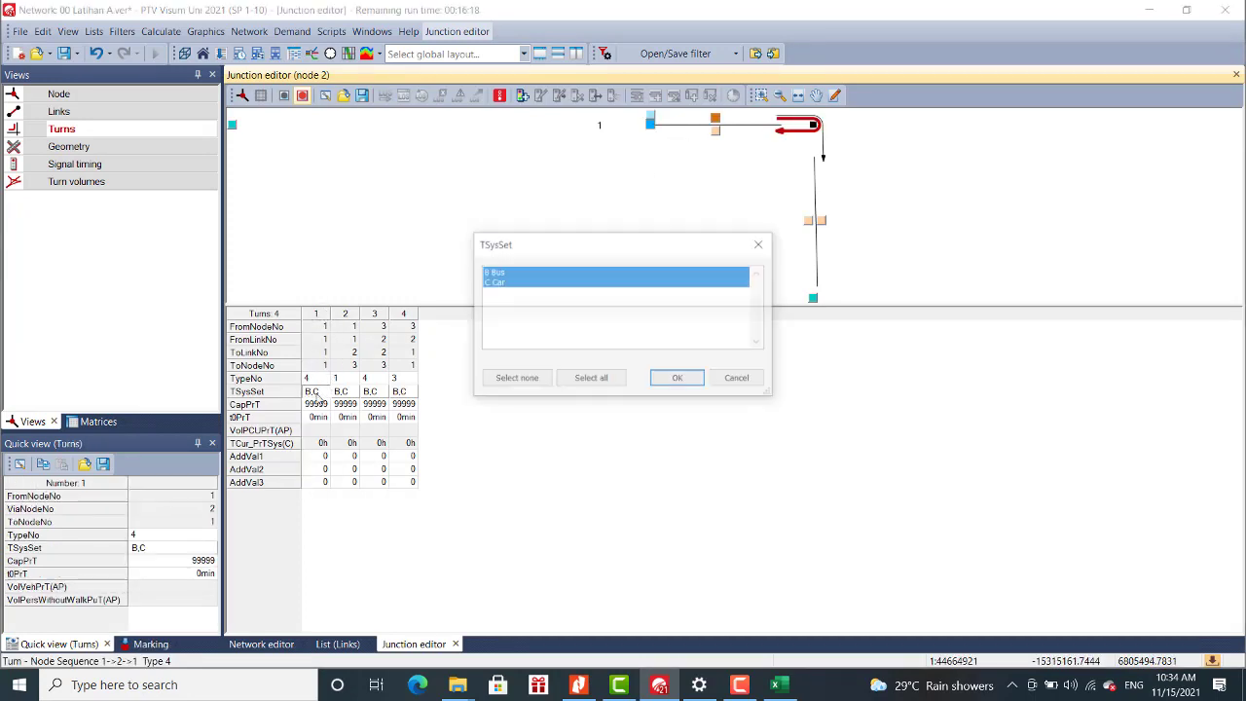
left_click(515, 379)
left_click(676, 380)
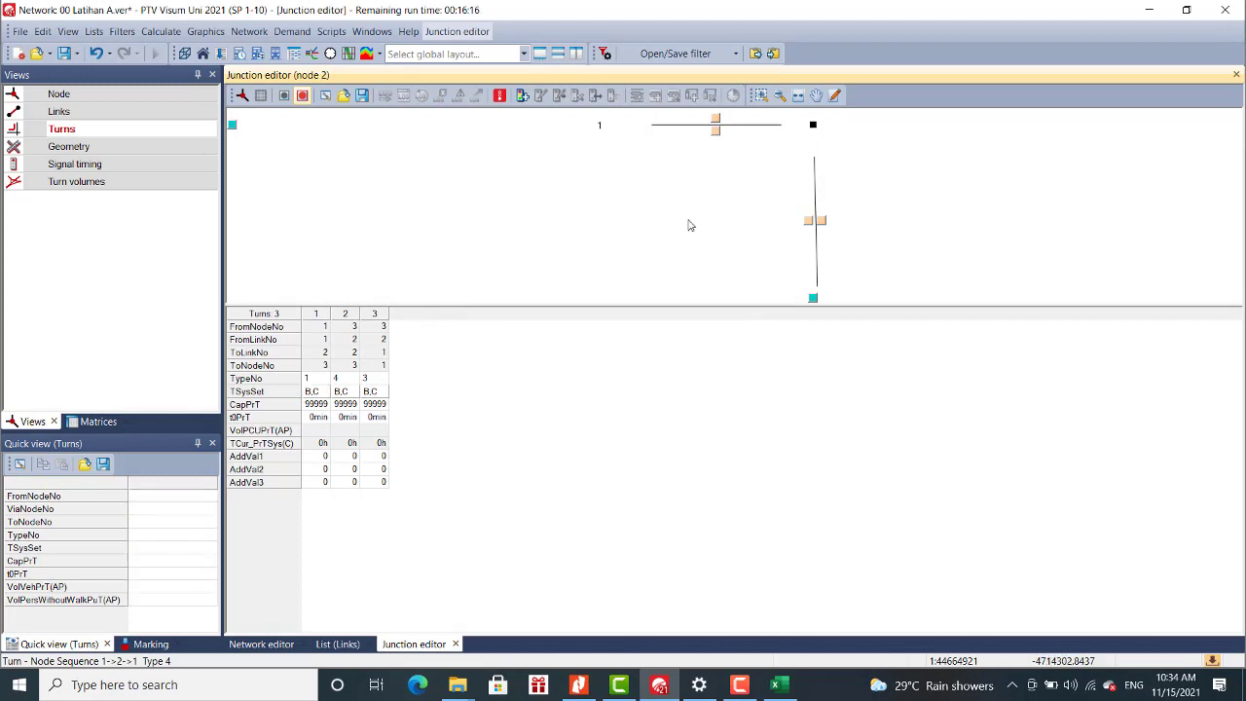
Remove all transport systems from the U-turn from node 3 back to node 3 at node 2.
left_click(318, 313)
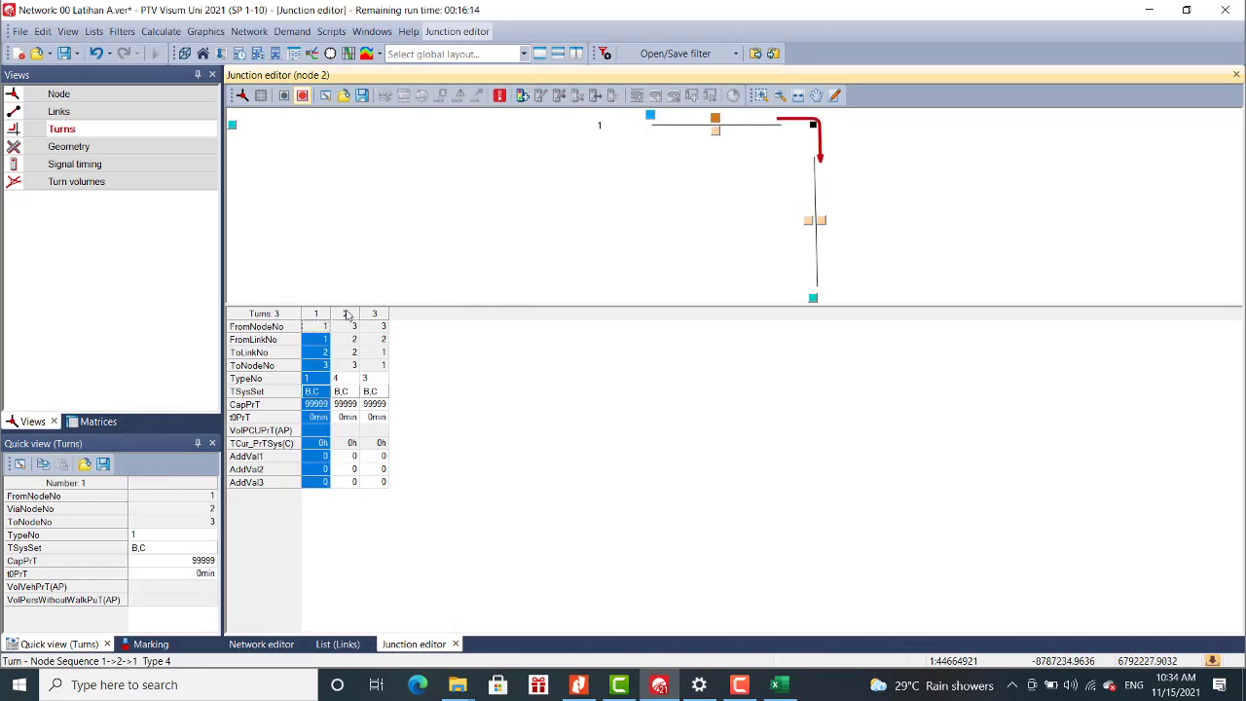
left_click(347, 314)
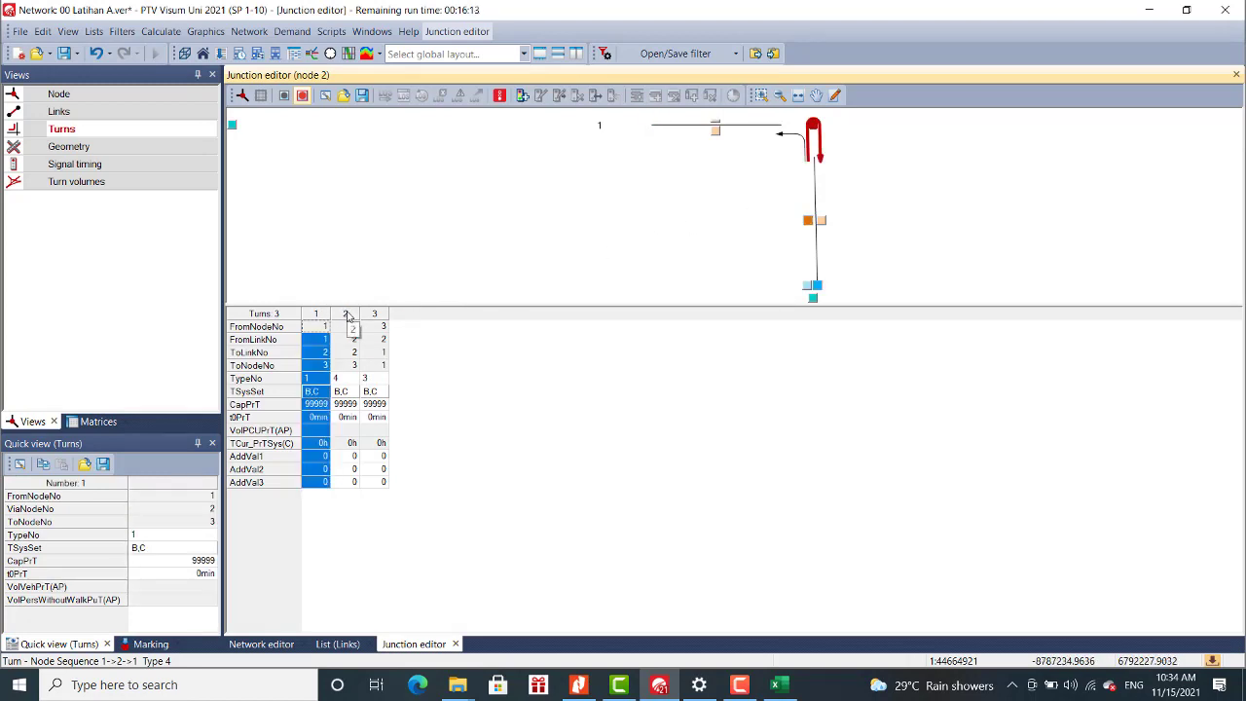
double_click(348, 399)
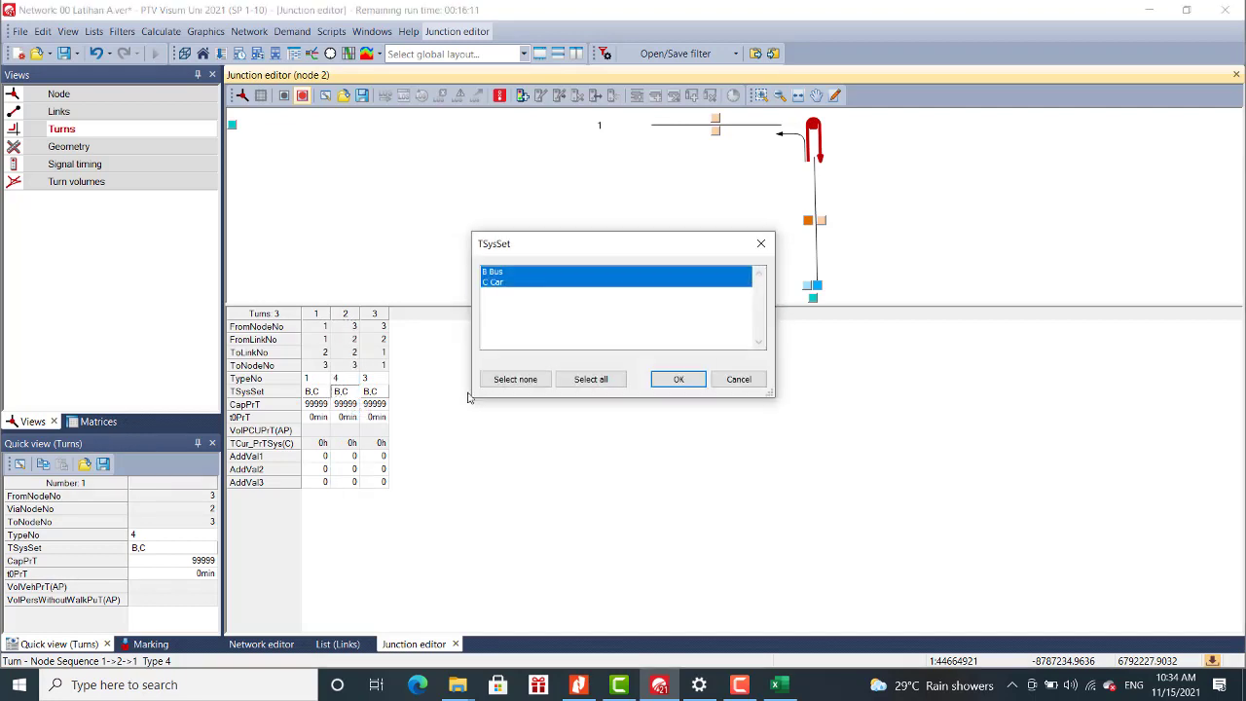
left_click(515, 379)
left_click(693, 388)
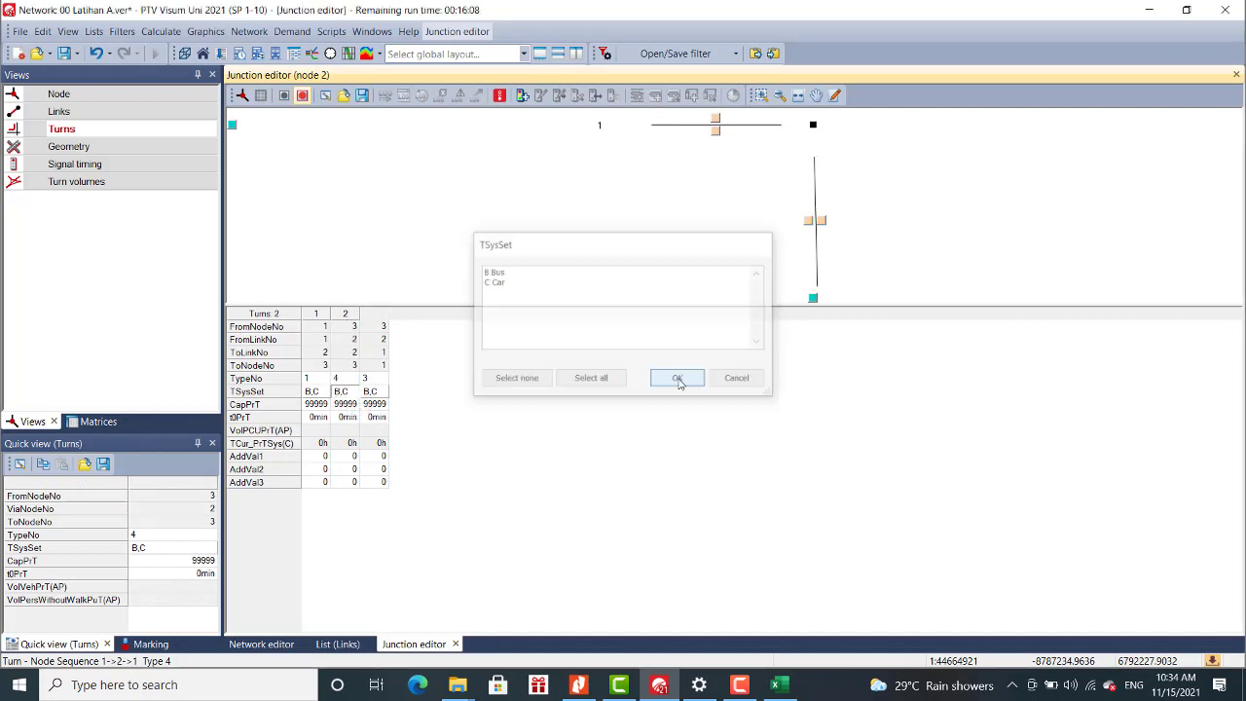
left_click(352, 316)
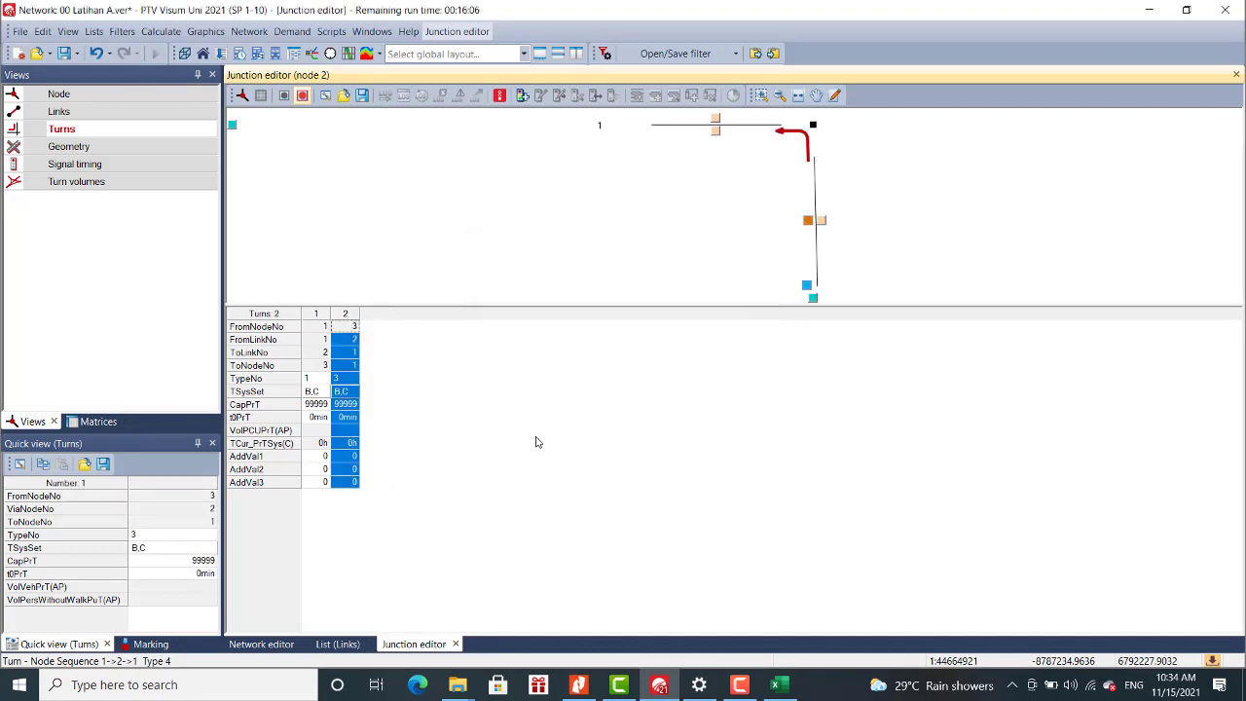
Open the junction of node 3 and remove all transport systems from the U-turn from node 2 back to node 2.
left_click(291, 645)
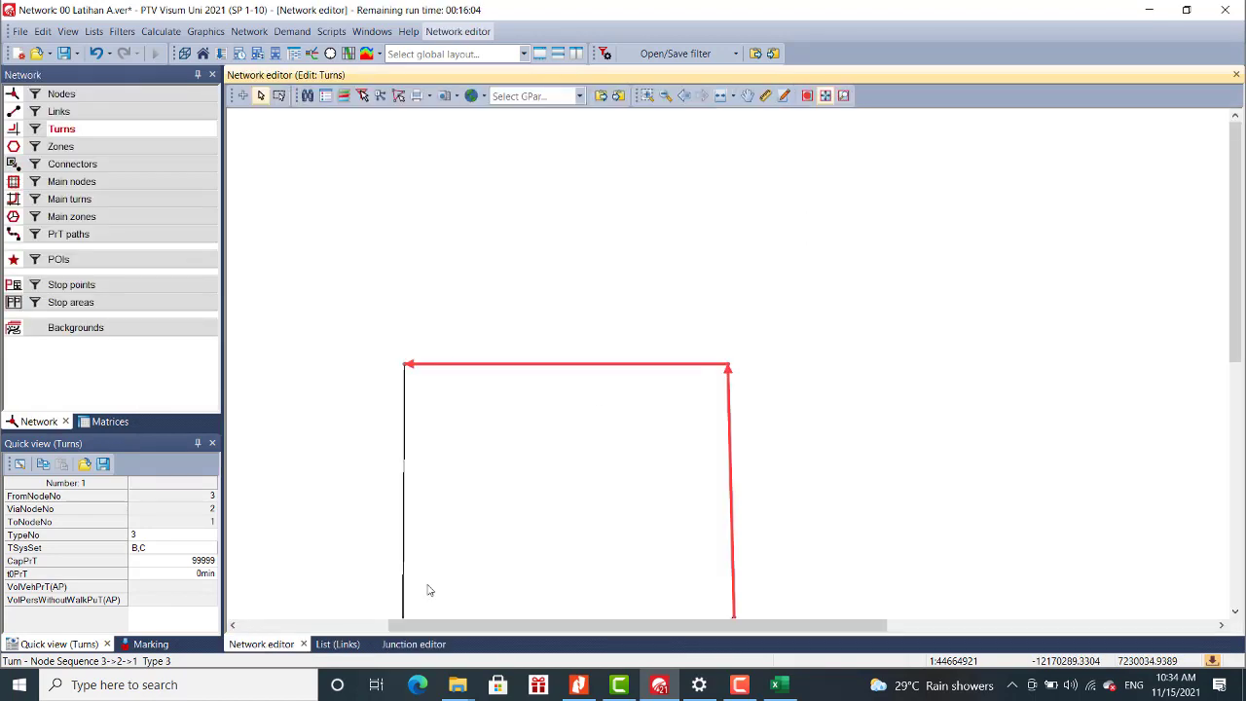
scroll(676, 412, "down", 3)
left_click(124, 94)
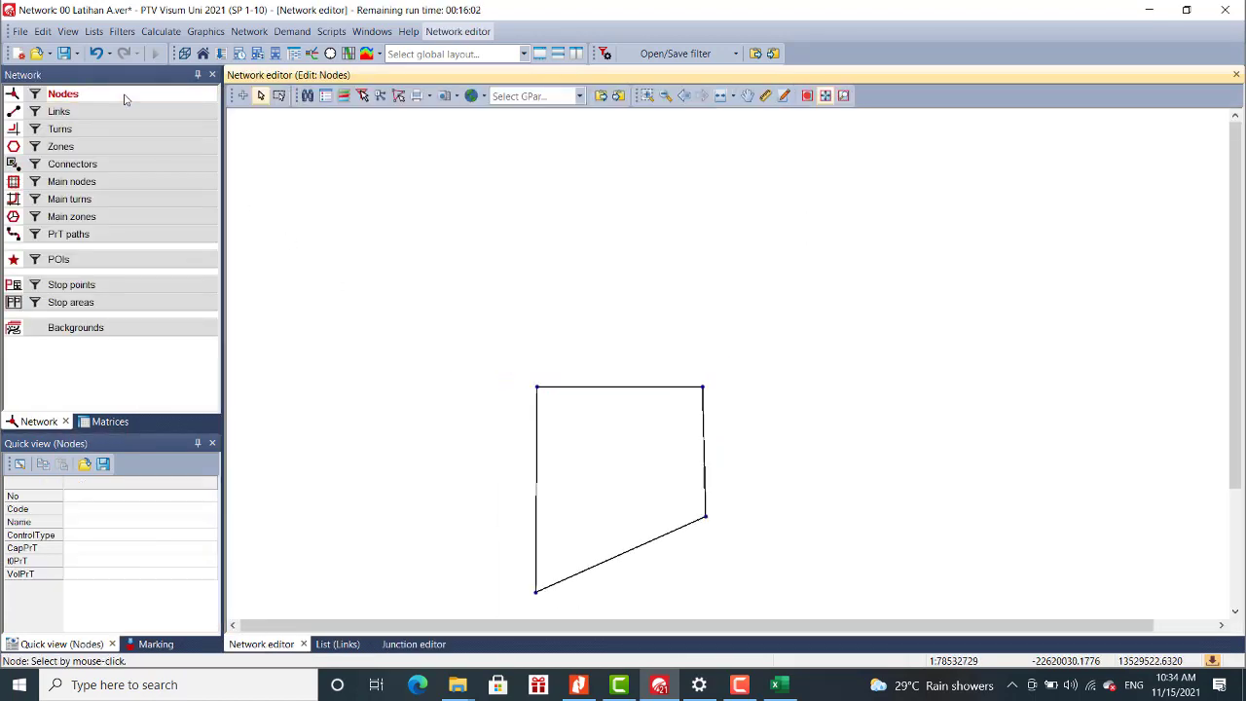
double_click(707, 518)
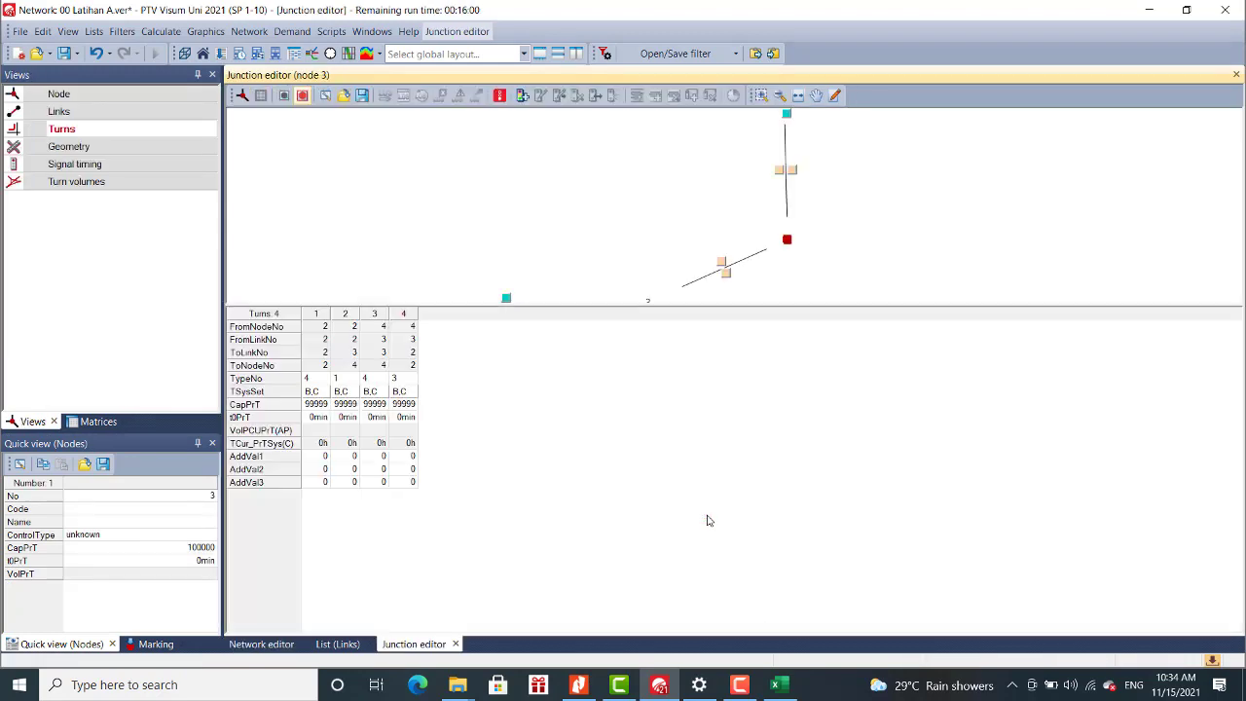
left_click(317, 317)
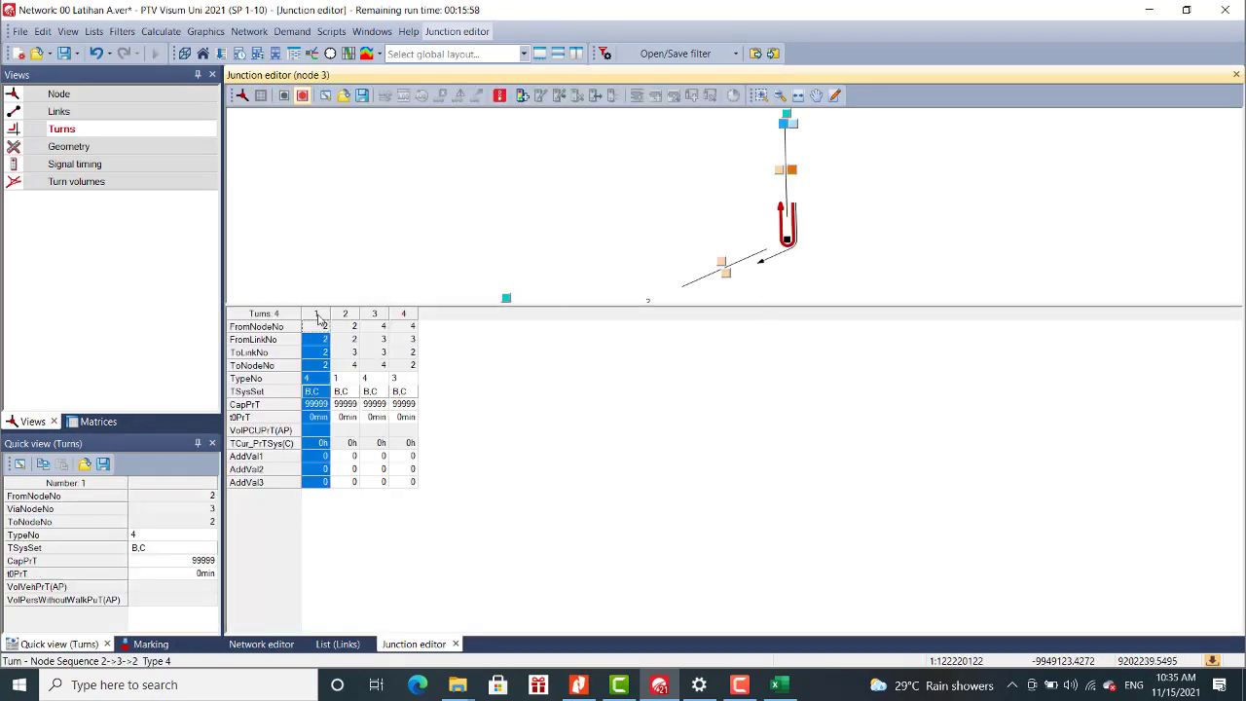
double_click(315, 394)
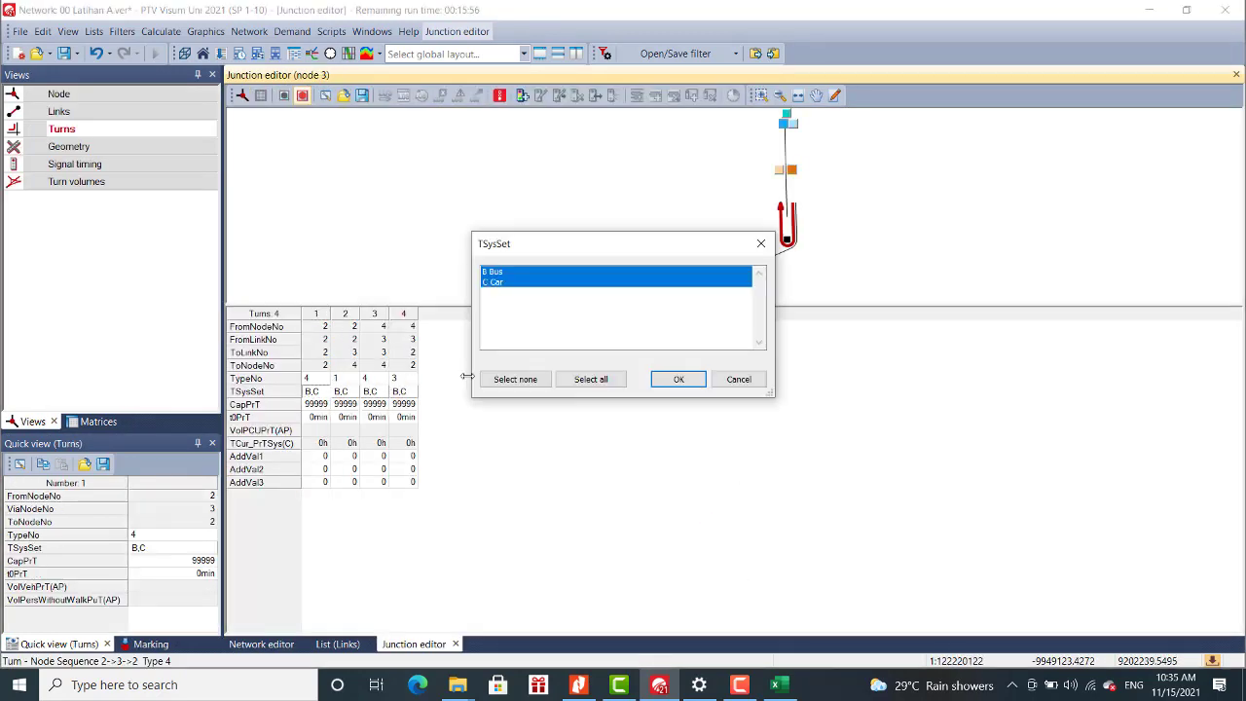
left_click(502, 379)
left_click(668, 379)
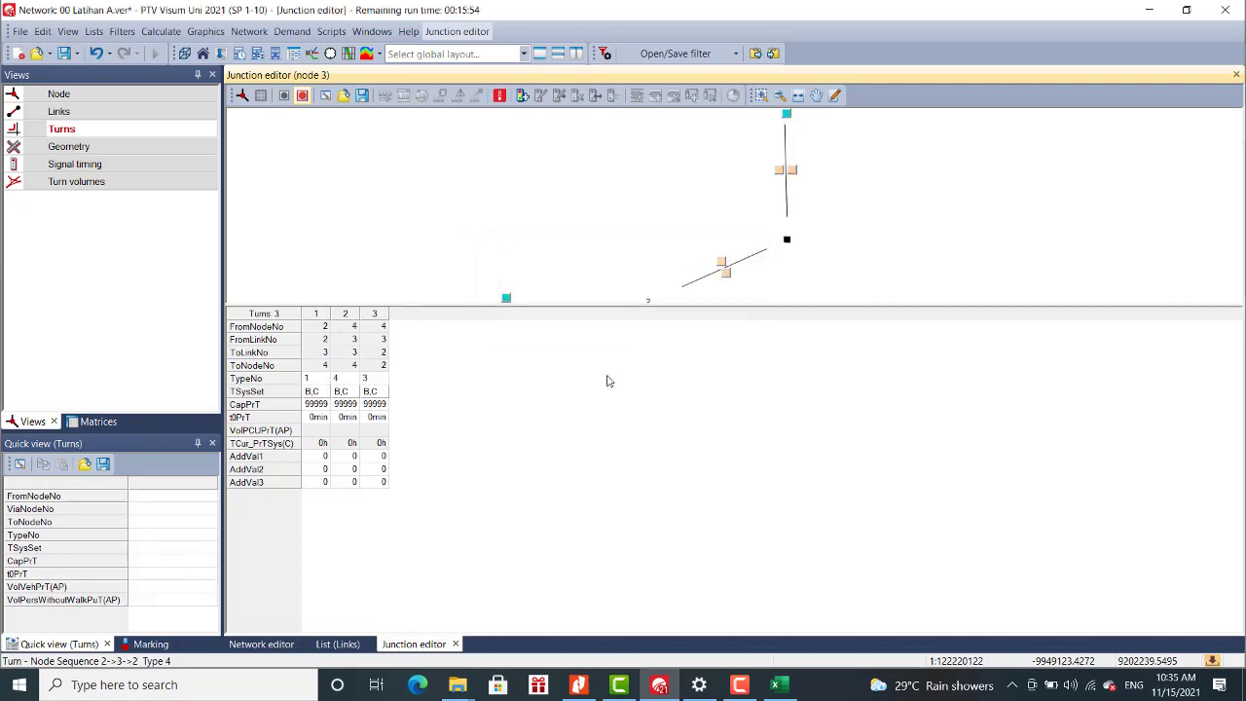
Remove all transport systems from the U-turn from node 4 back to node 4 at node 3, keeping the other turns' systems.
double_click(317, 394)
left_click(732, 379)
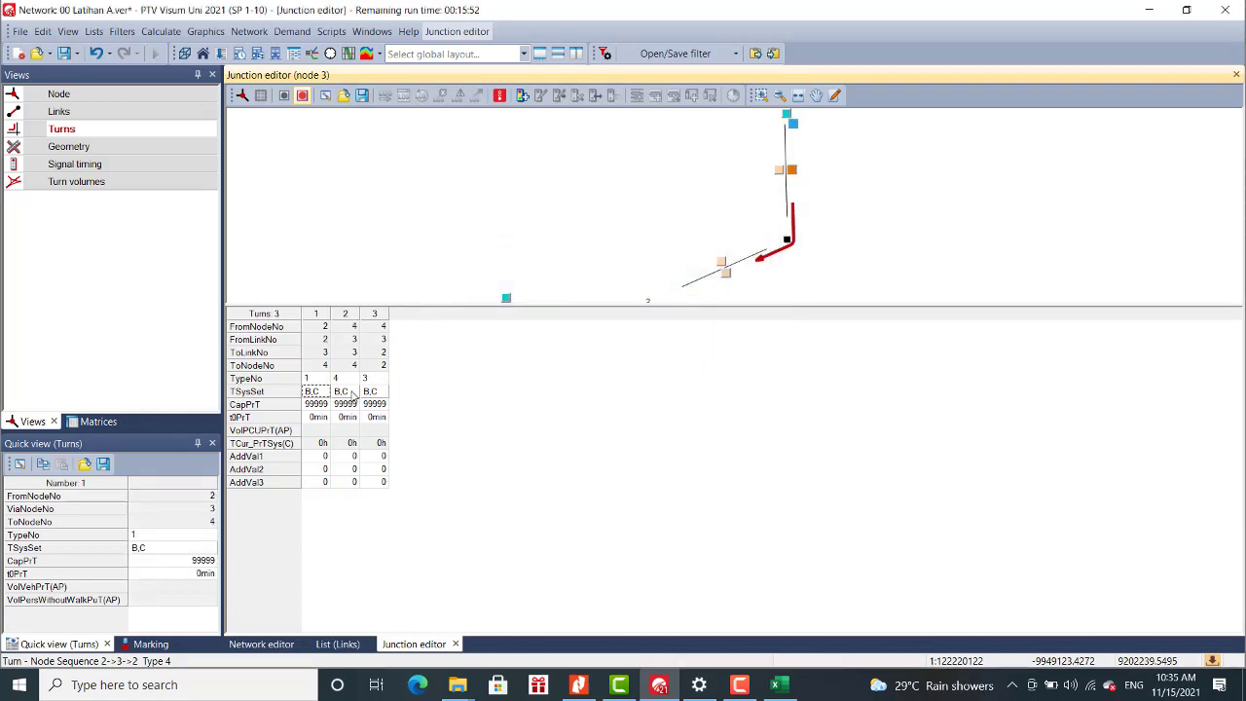
double_click(353, 394)
left_click(536, 382)
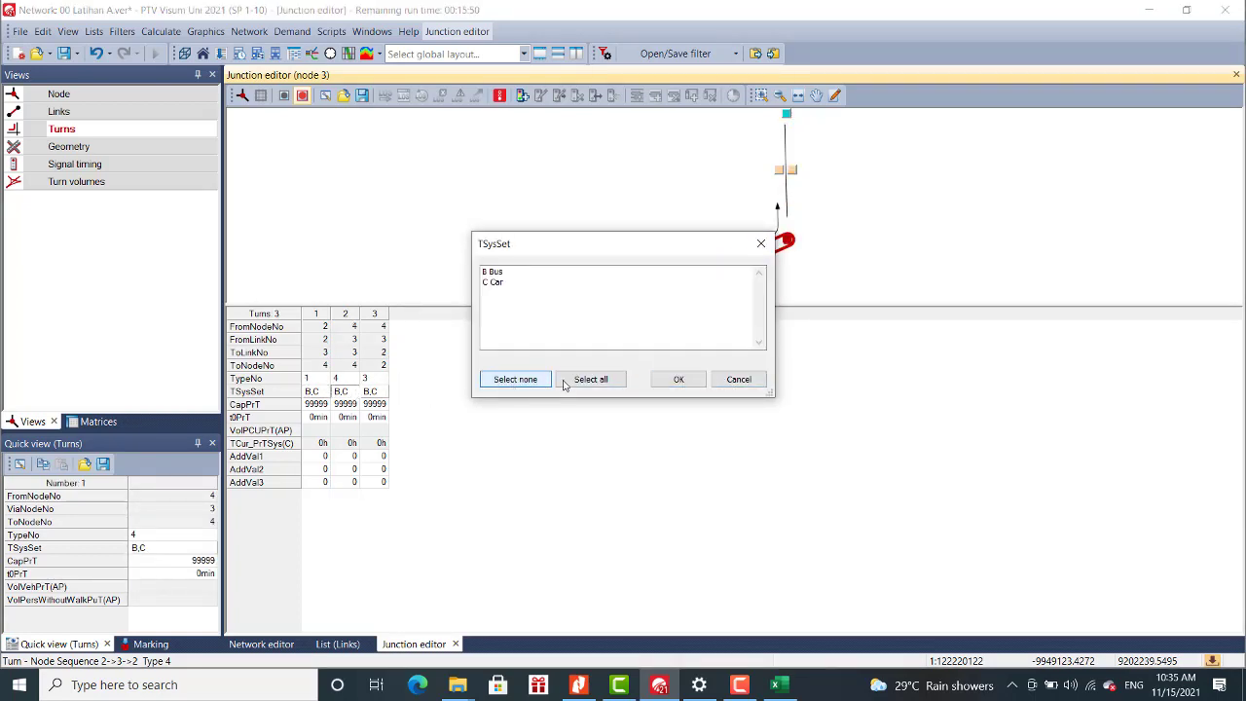
left_click(672, 379)
double_click(350, 392)
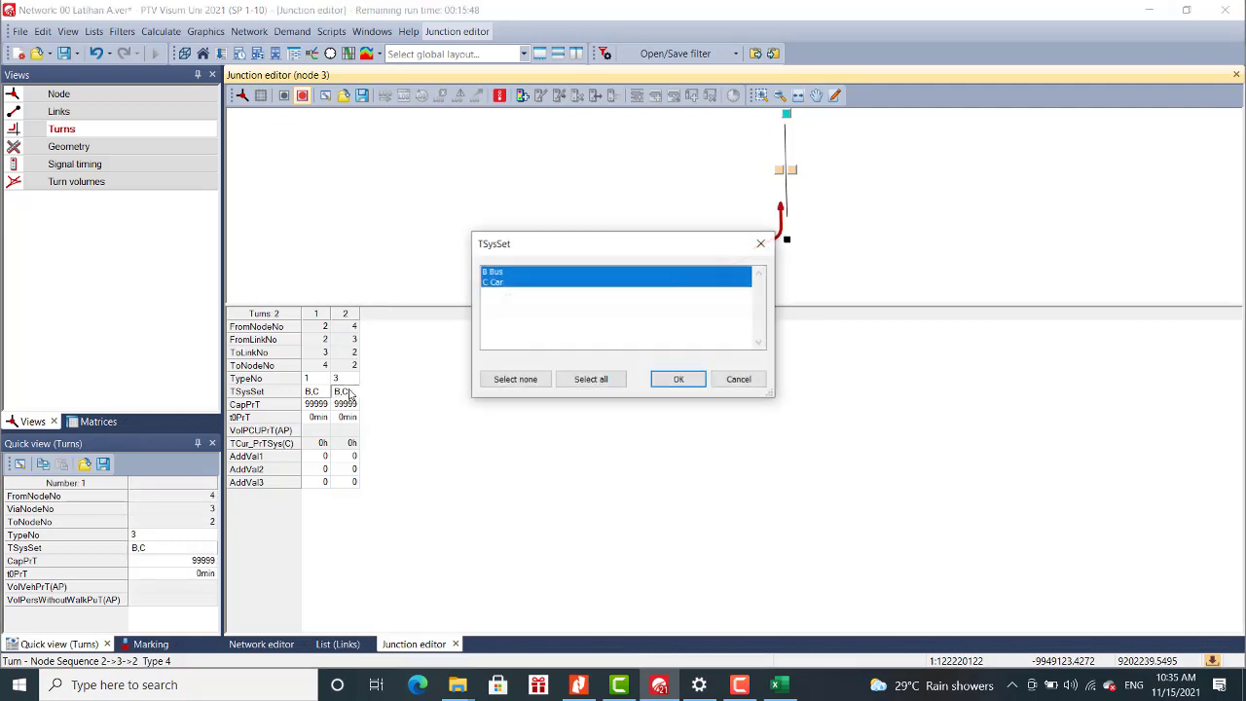
left_click(735, 379)
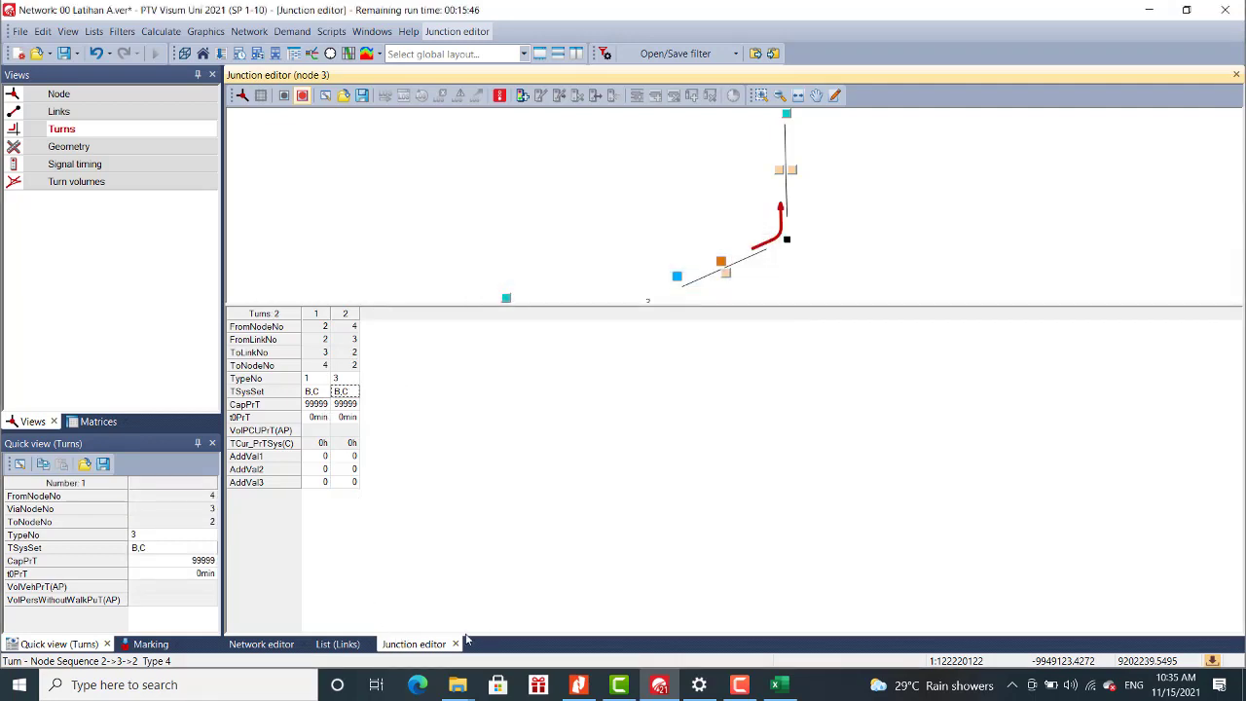
Open the junction of node 4 and remove all transport systems from the U-turn from node 3 back to node 3.
left_click(261, 645)
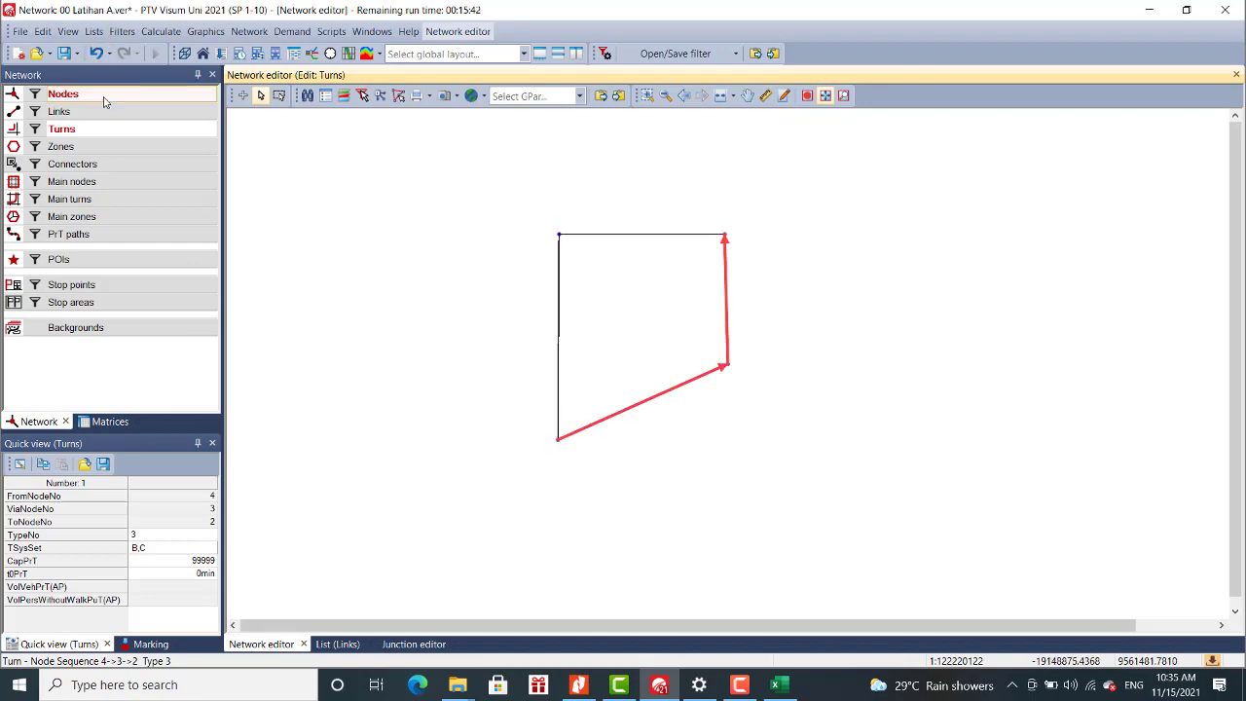
left_click(62, 93)
double_click(557, 438)
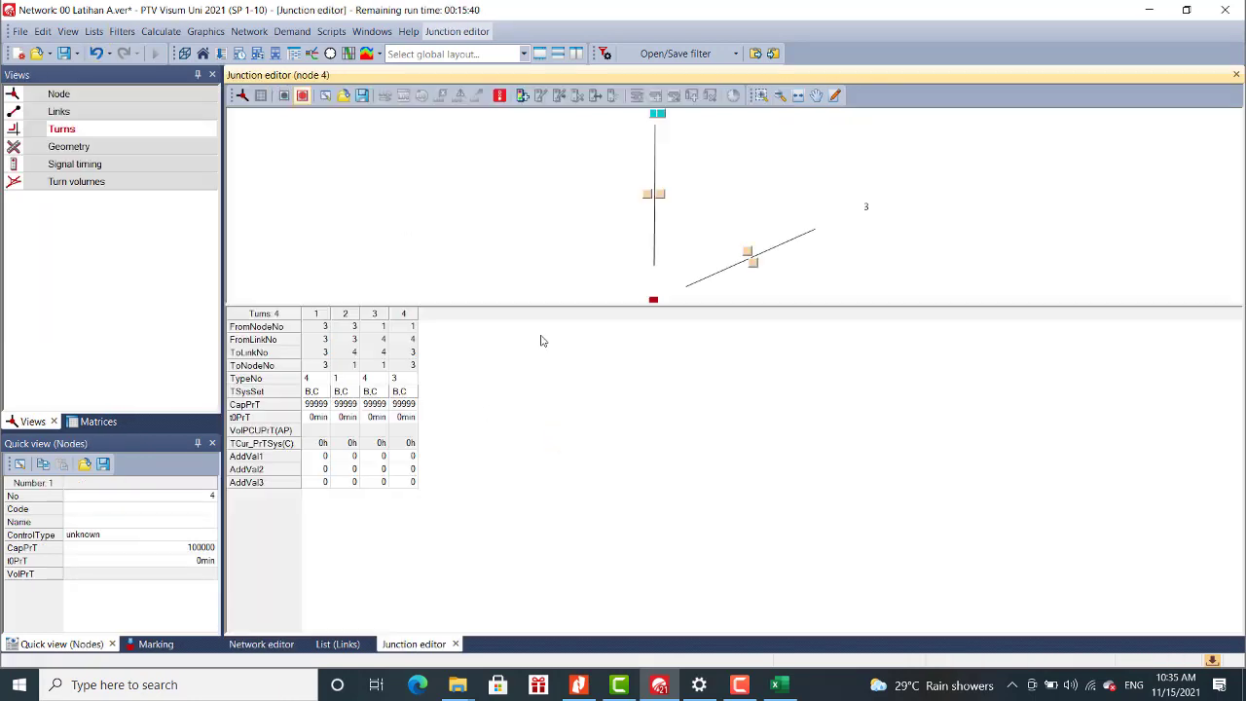
left_click(317, 314)
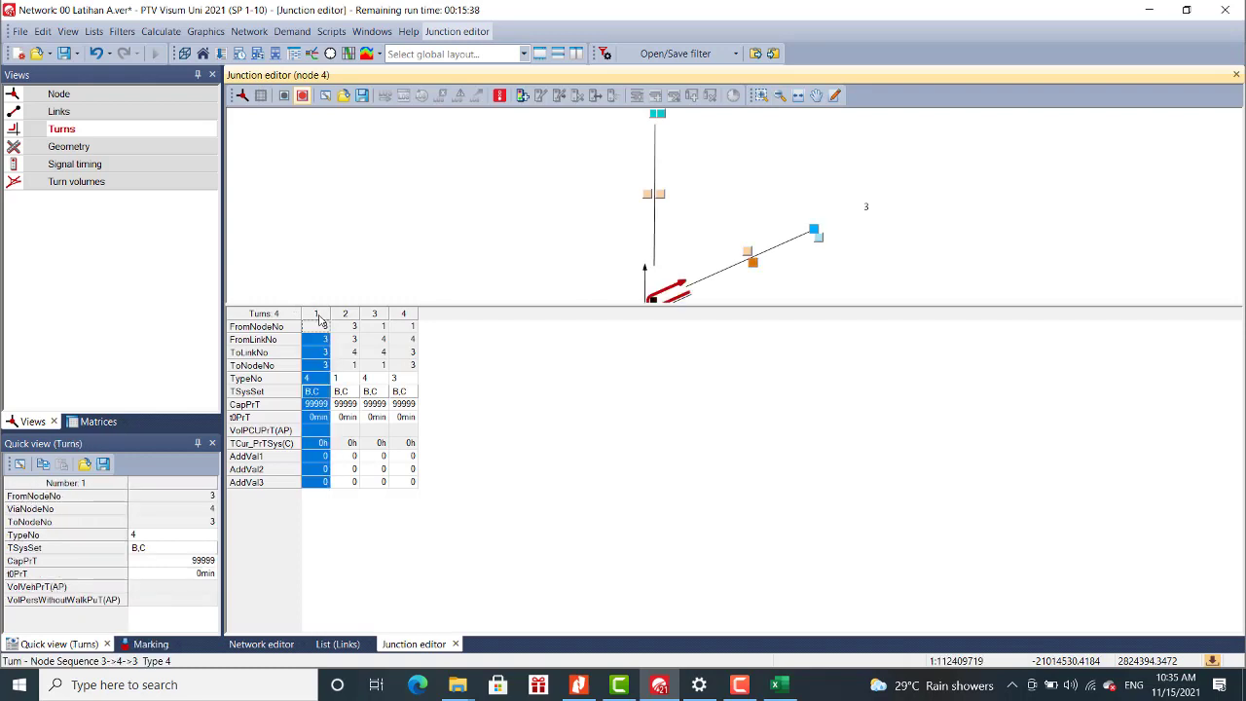
double_click(312, 393)
left_click(515, 379)
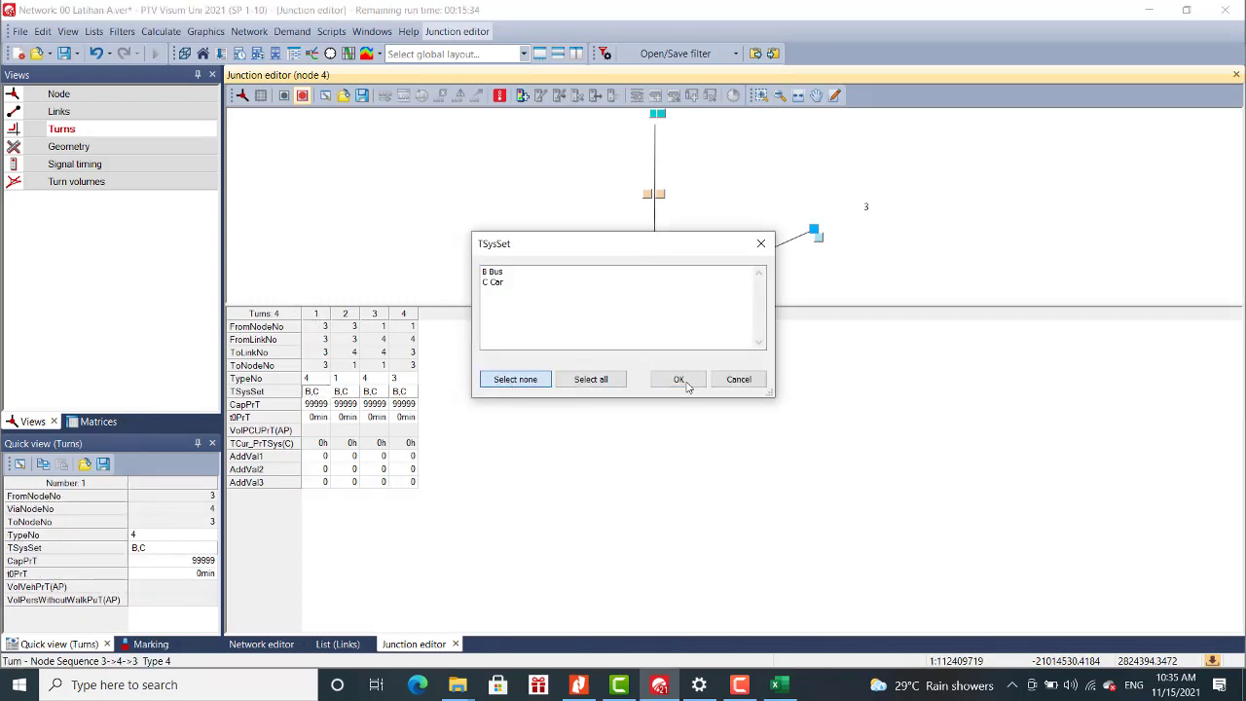
left_click(678, 380)
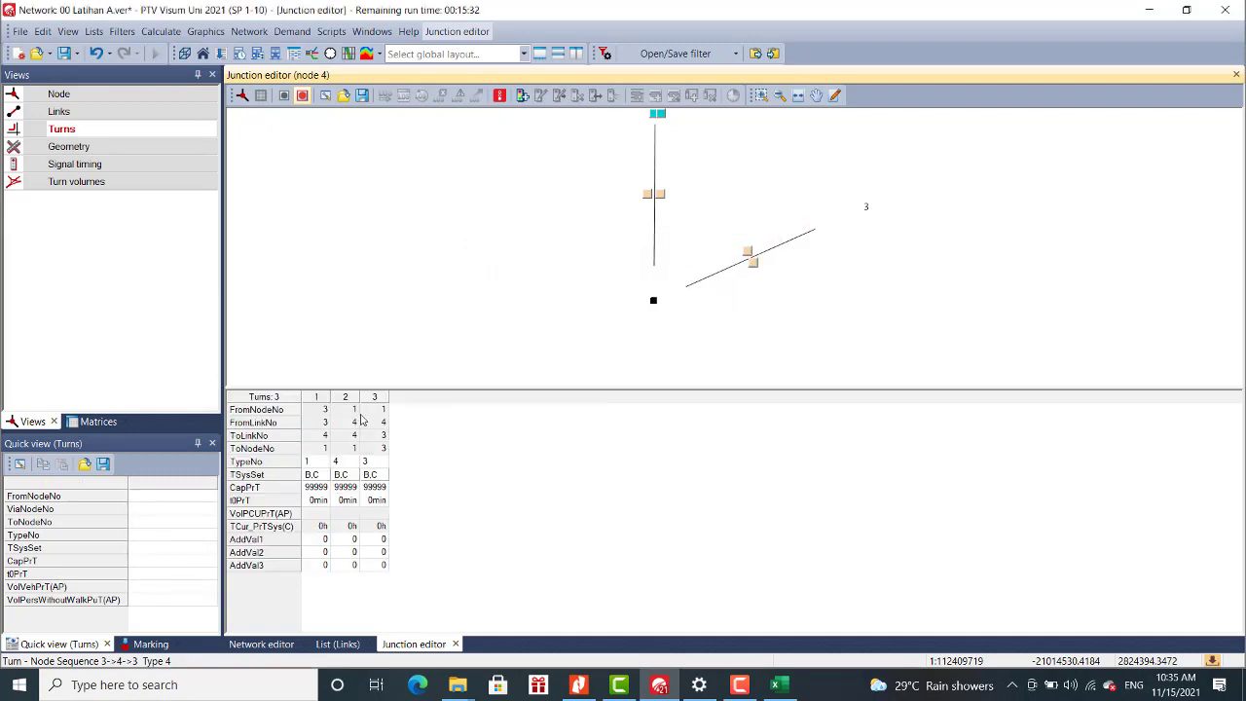
Remove all transport systems from the U-turn from node 1 back to node 1 at node 4.
left_click(319, 398)
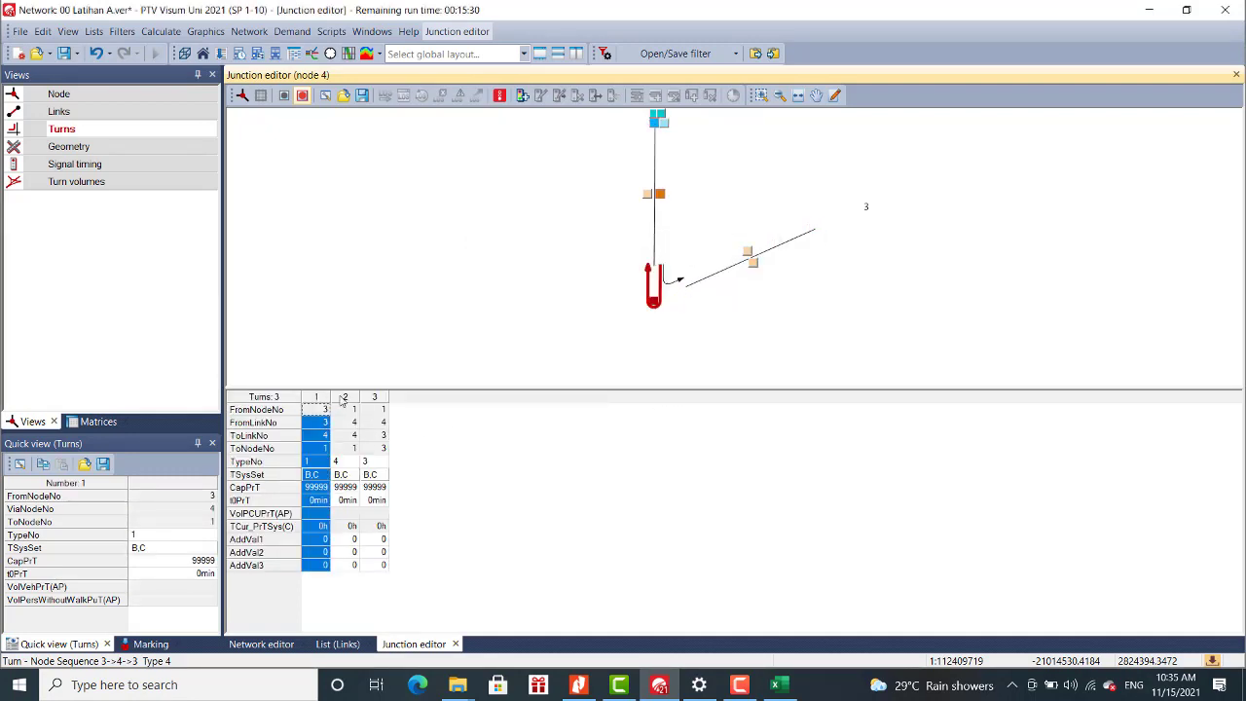
left_click(345, 398)
left_click(346, 477)
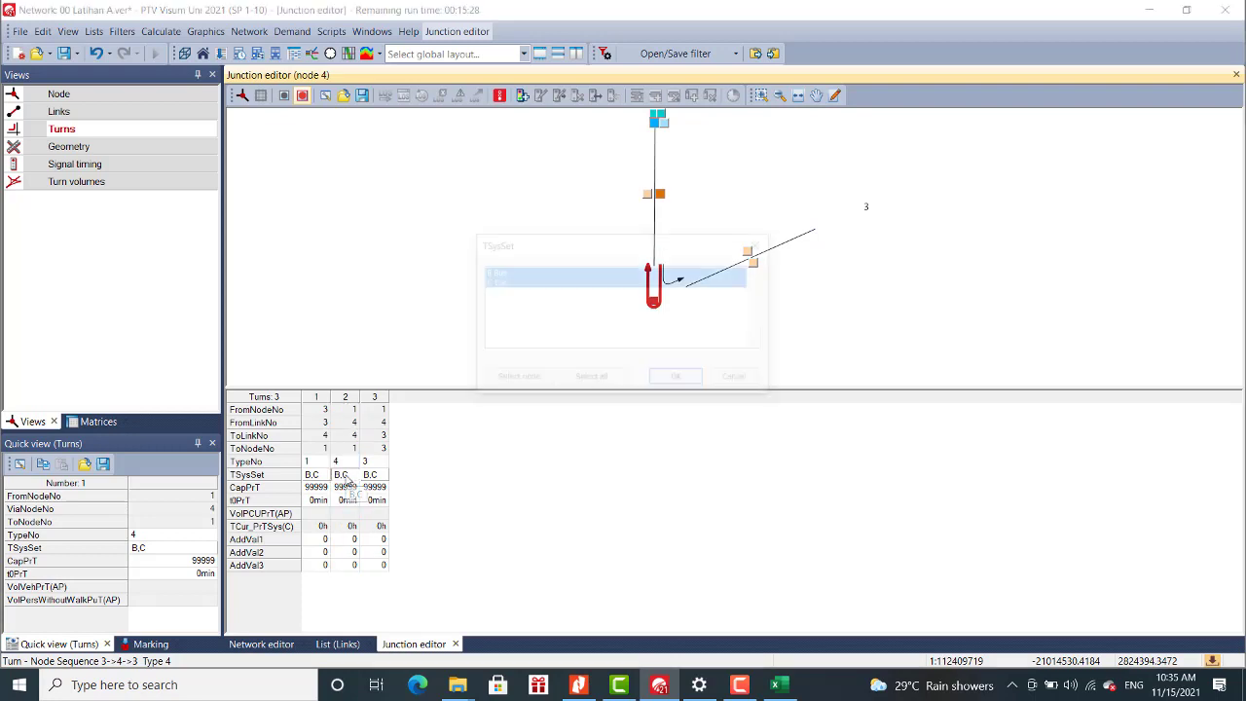
left_click(502, 380)
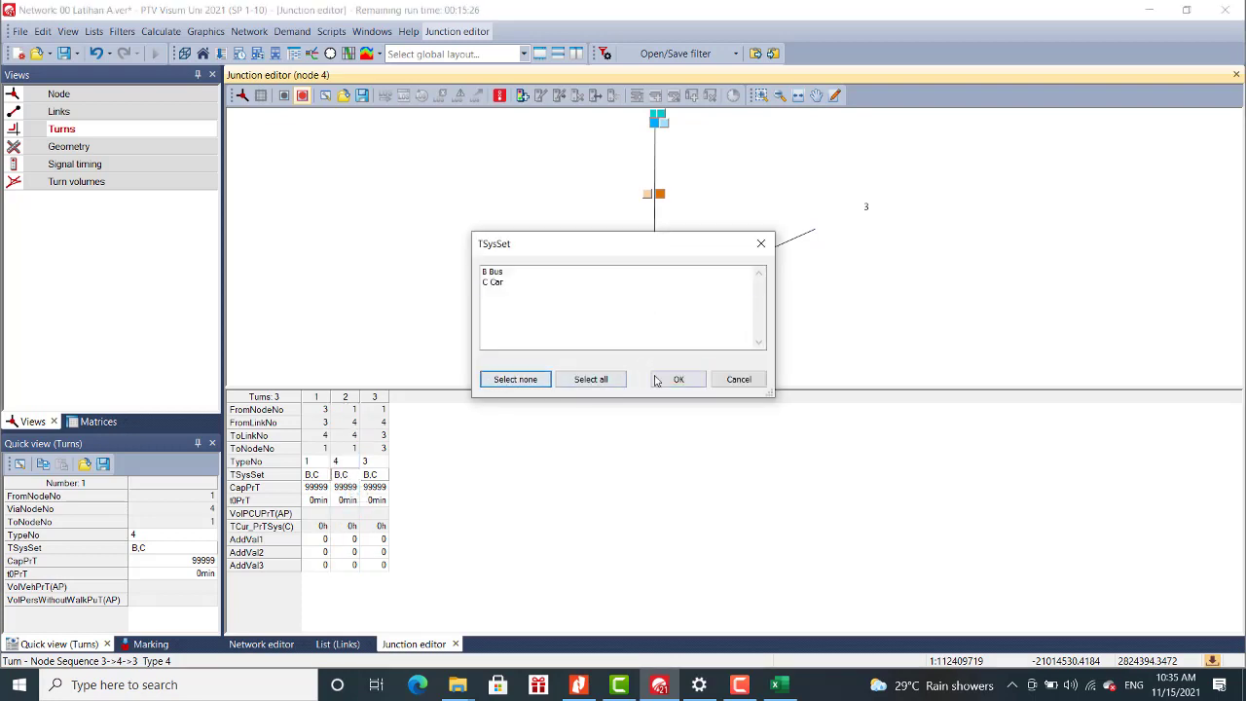
left_click(672, 380)
Review the direction of the two remaining turns at node 4.
left_click(317, 397)
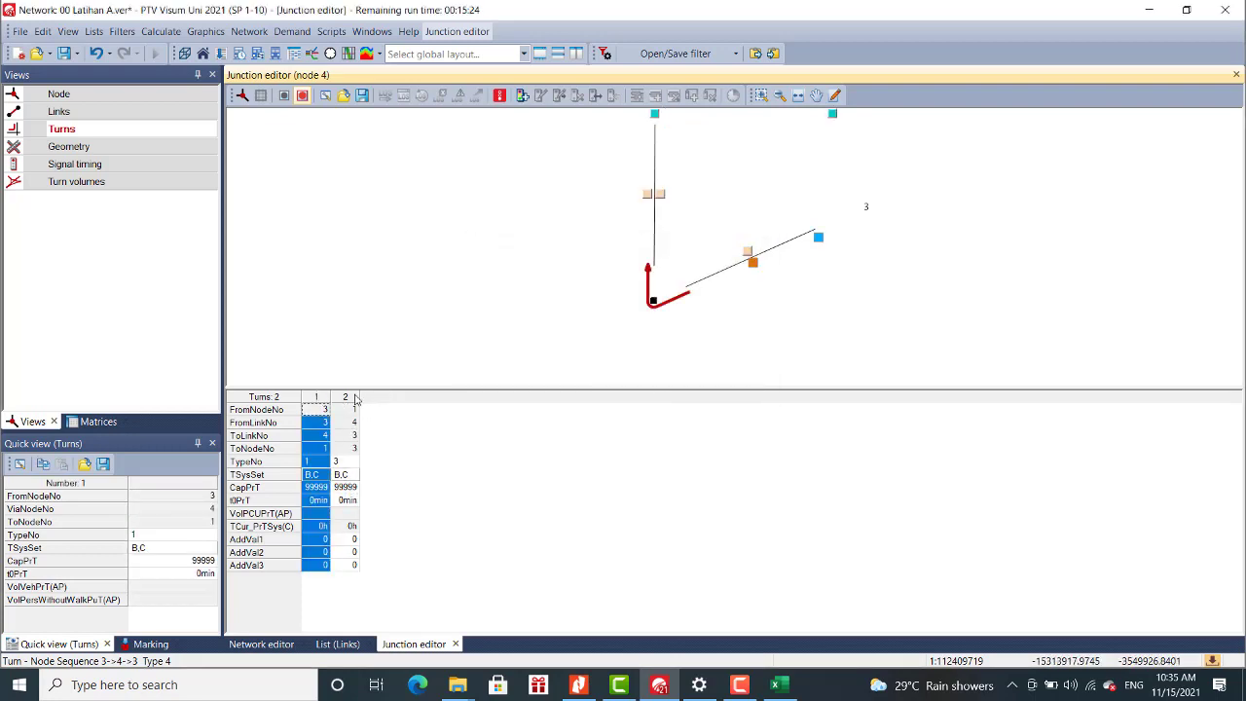
left_click(346, 397)
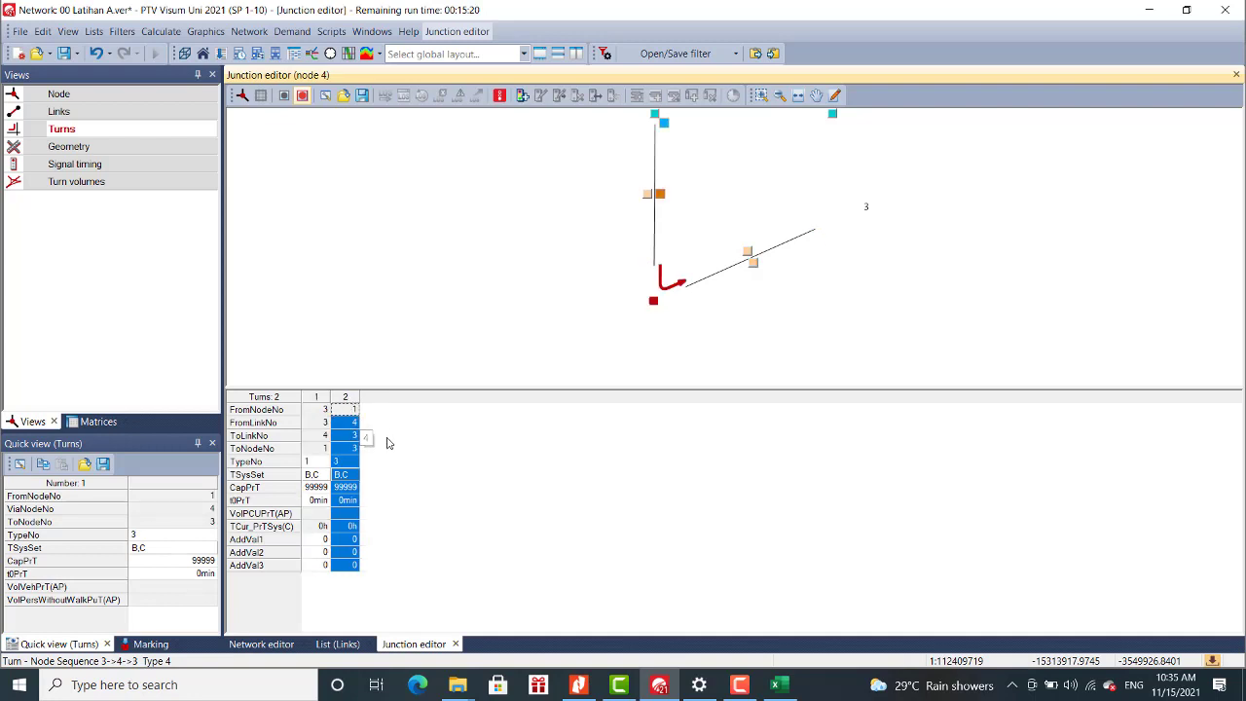
left_click(318, 398)
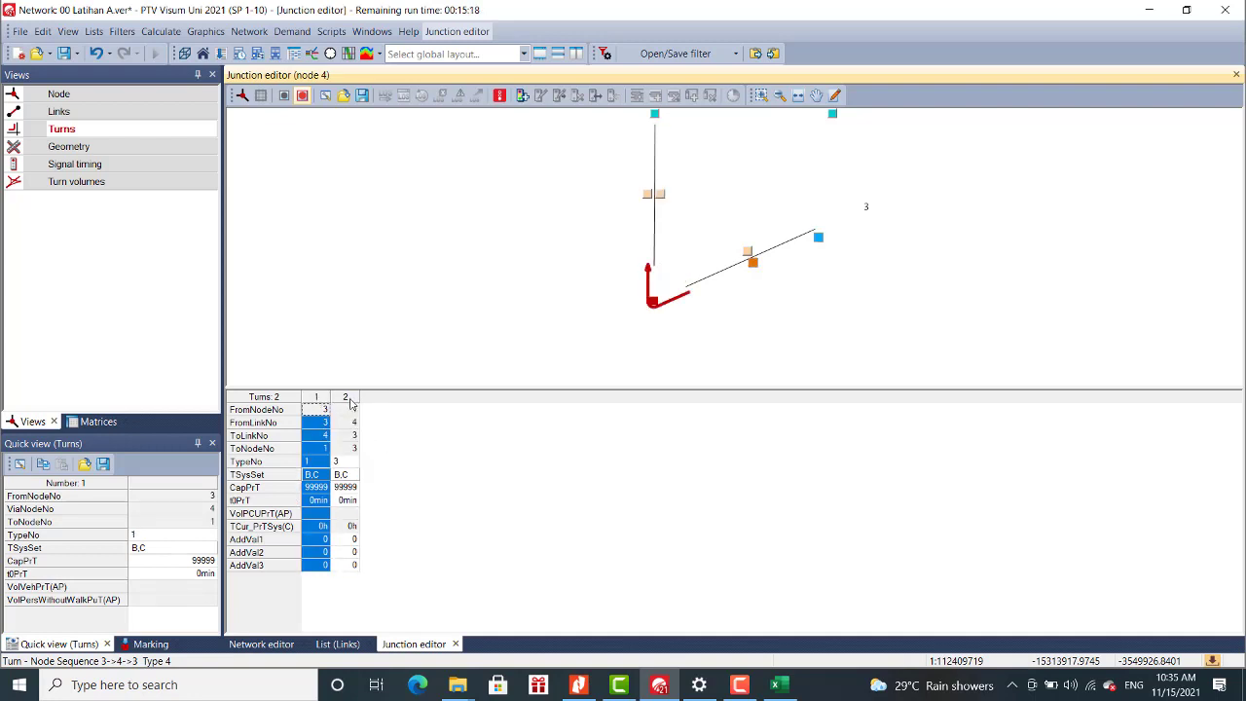
left_click(514, 516)
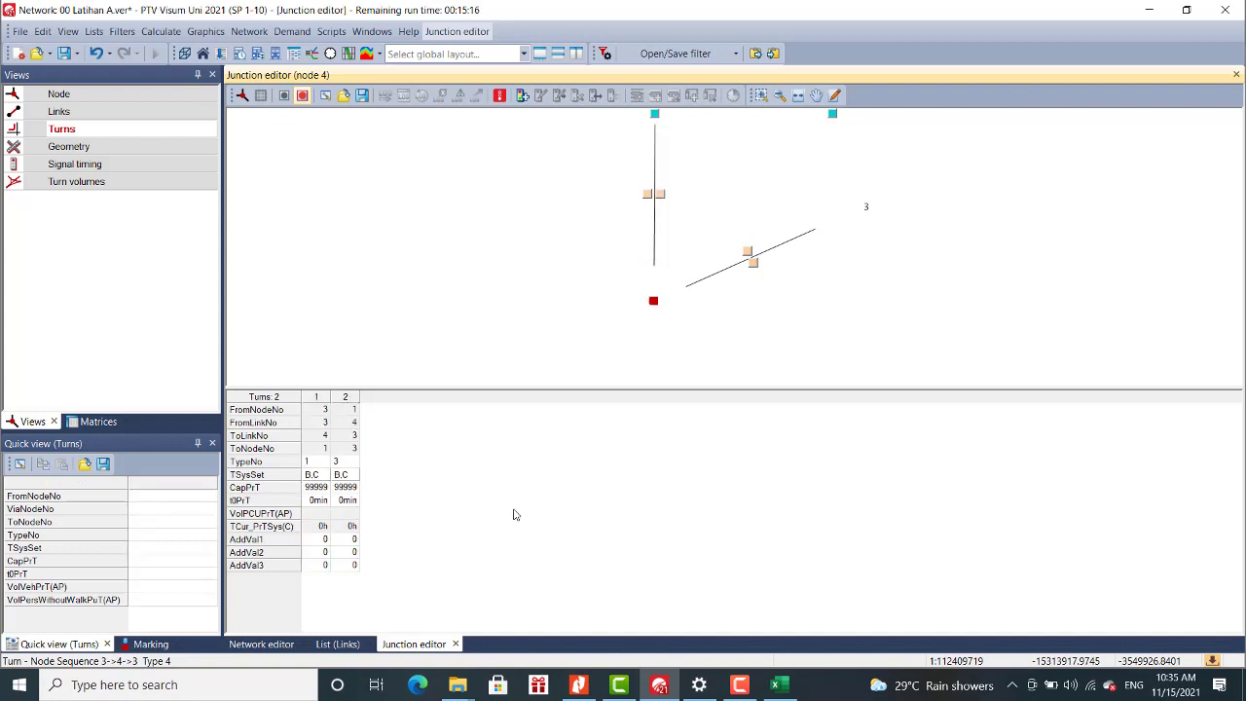
Return to the network view of the four-node network and make zones the active network object type.
left_click(271, 644)
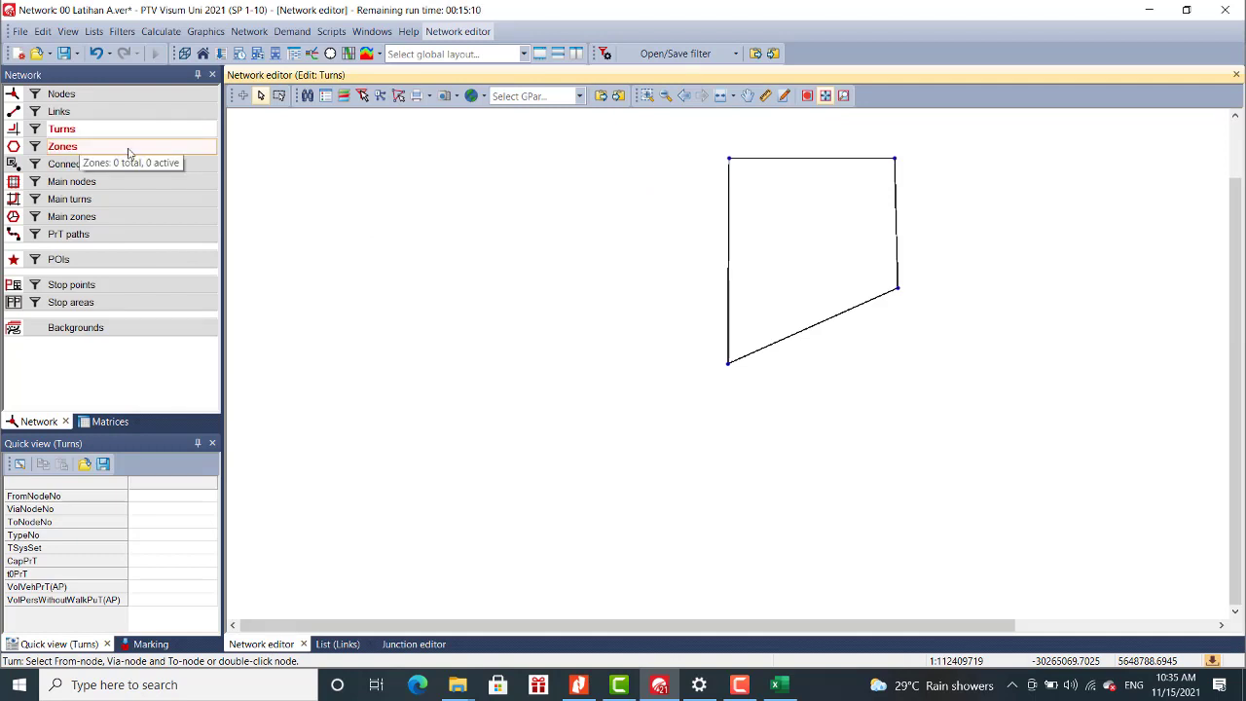
left_click(747, 95)
mouse_move(881, 170)
left_mouse_down()
mouse_move(926, 166)
mouse_move(701, 267)
mouse_move(807, 286)
left_mouse_up()
scroll(807, 286, "up", 1)
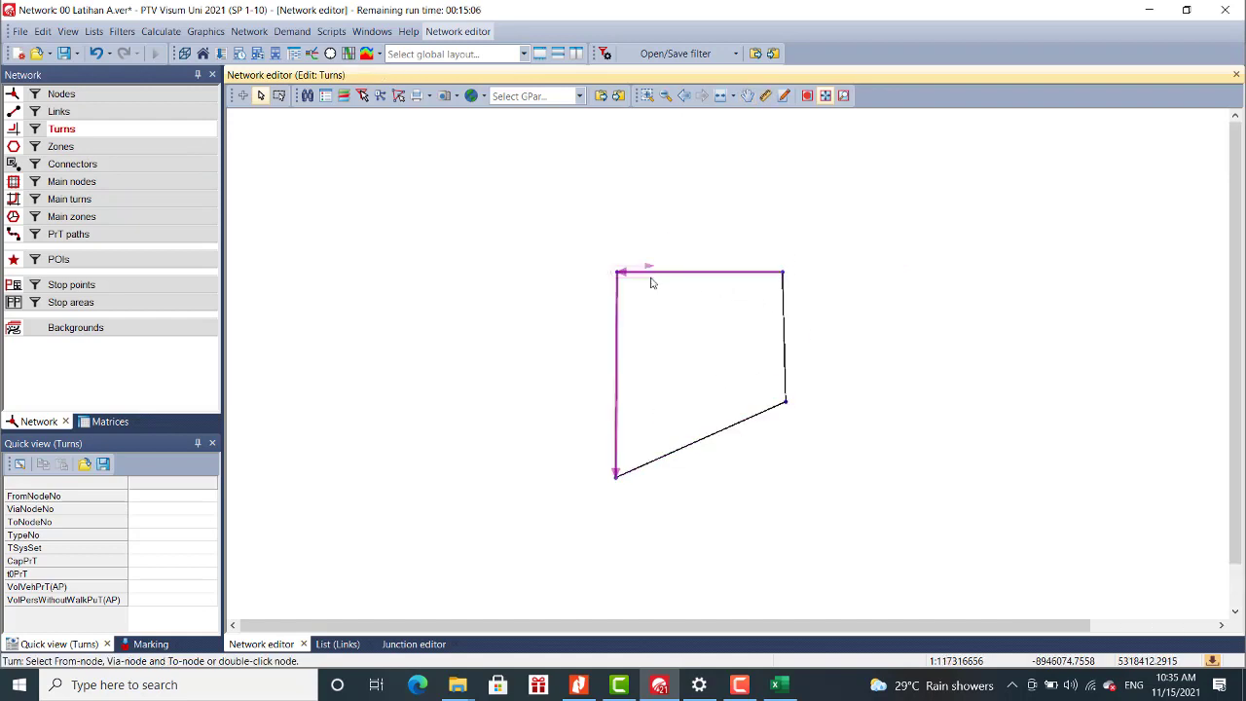
left_click(83, 148)
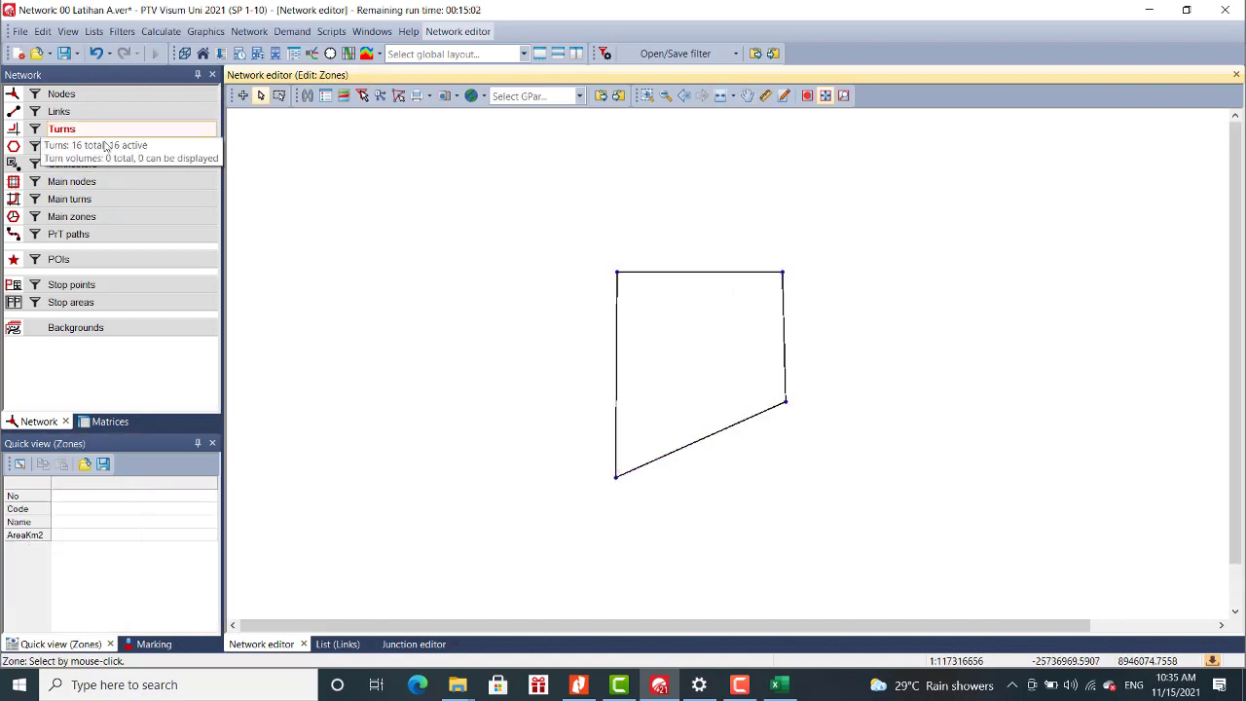
Insert zone 1 beside the upper-left node and outline it with a closed polygon enclosing that node.
left_click(243, 97)
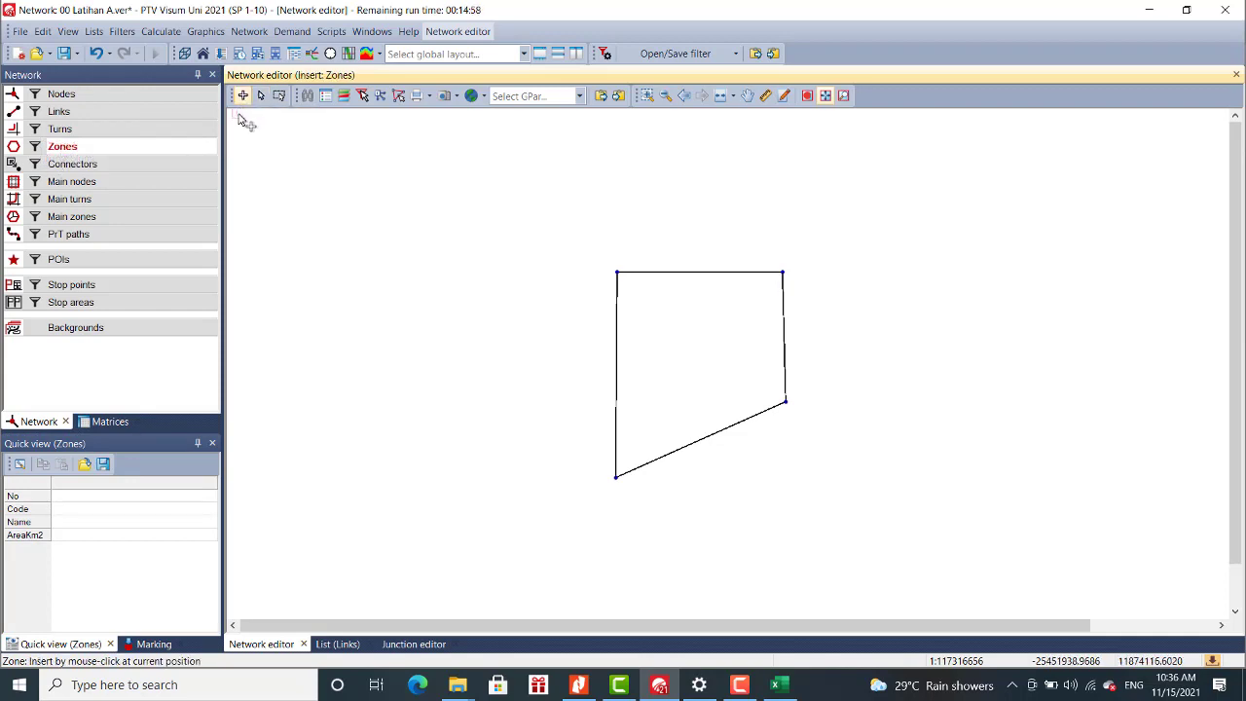
left_click(595, 270)
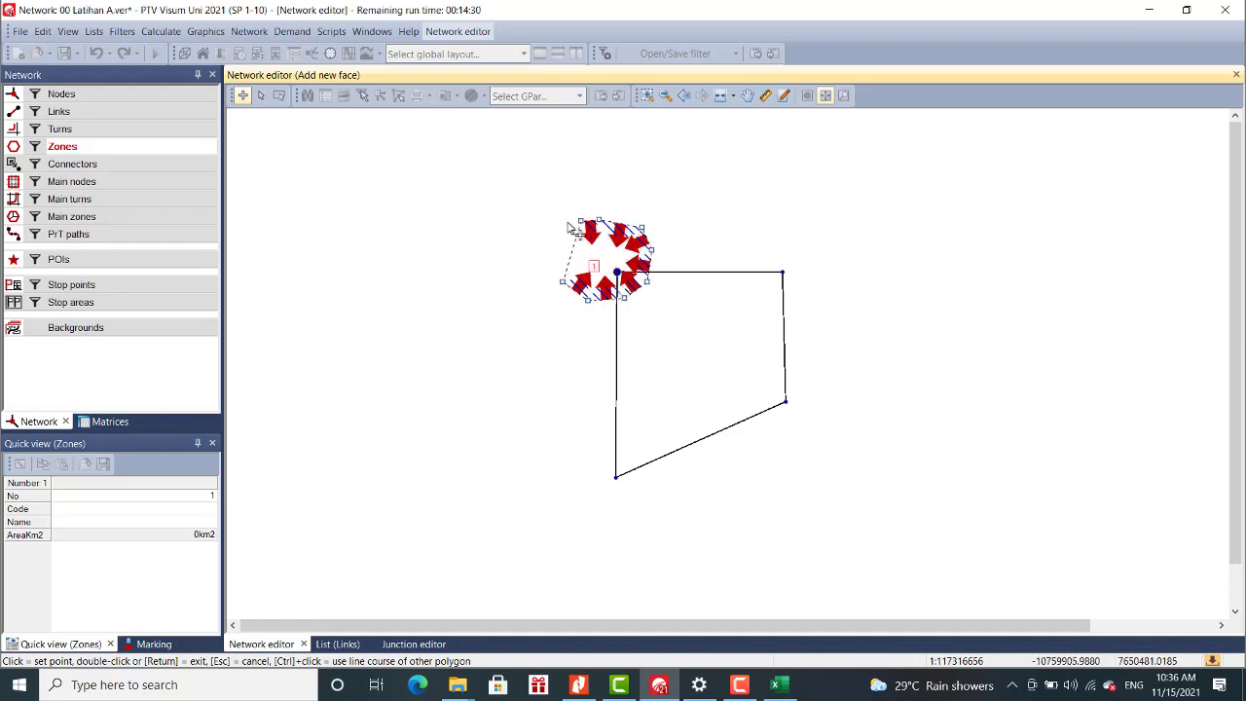
double_click(570, 282)
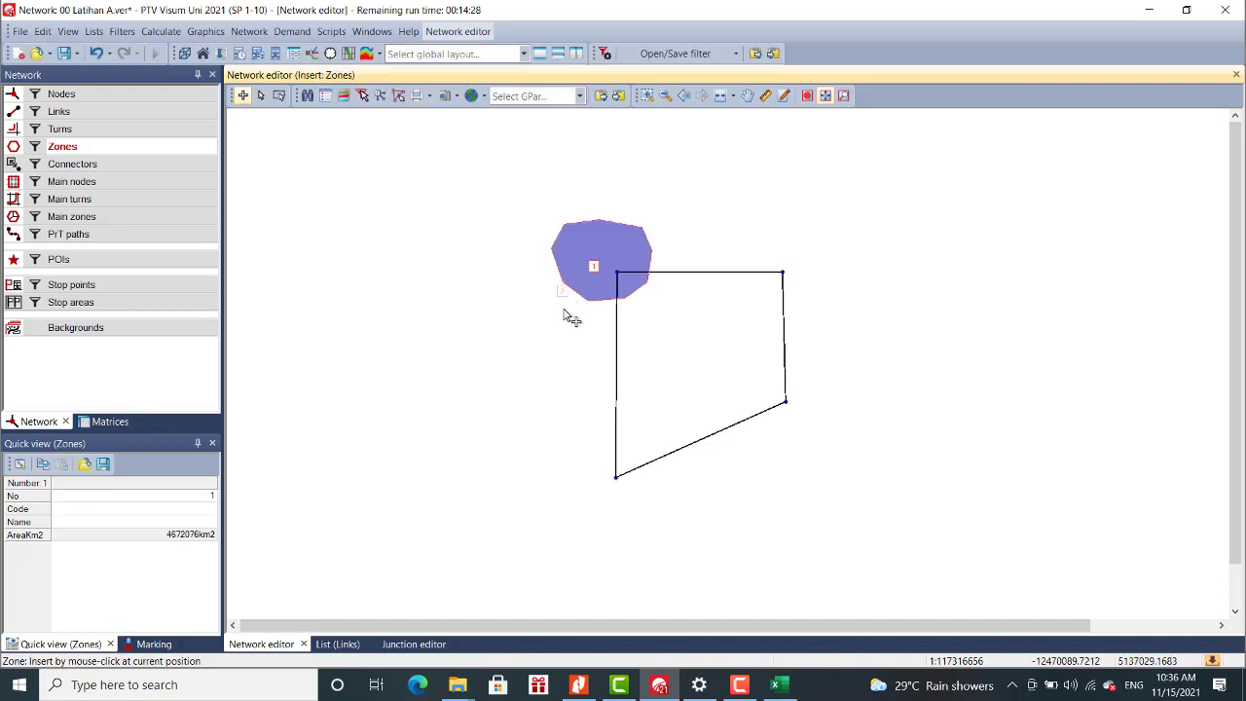
Insert zone 2 beside the upper-right node and outline it with a closed polygon around that node.
left_click(814, 272)
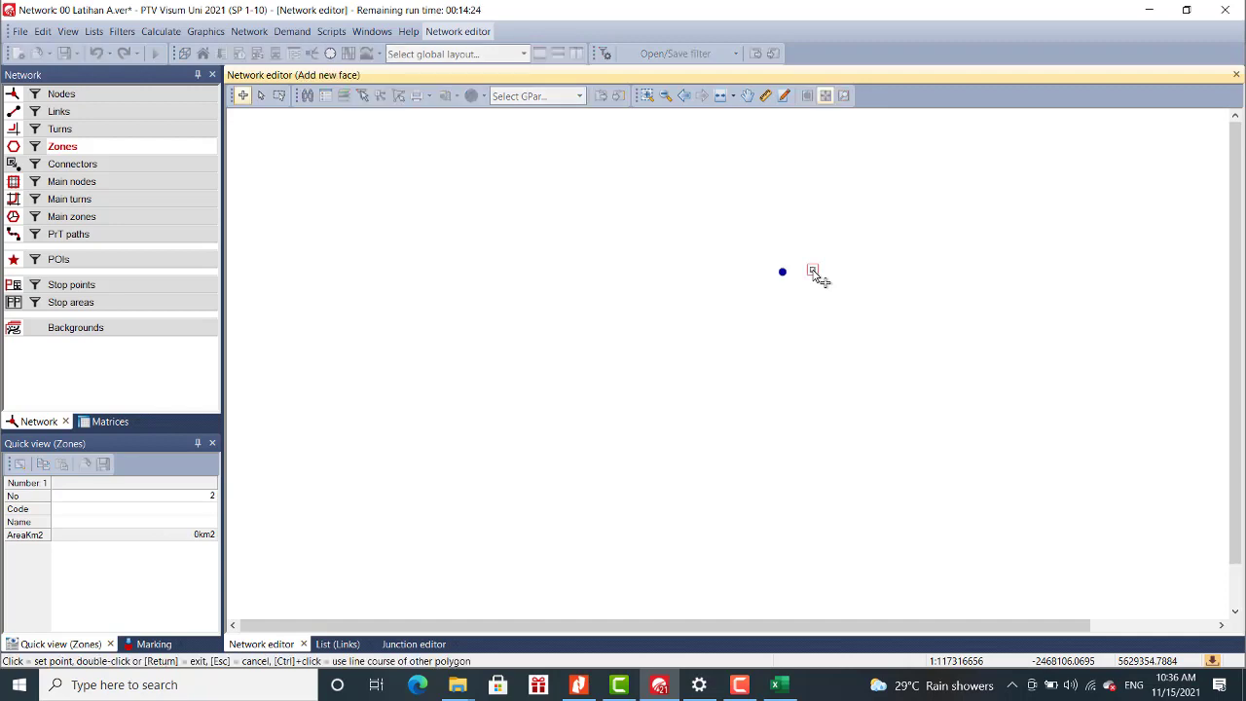
left_click(831, 297)
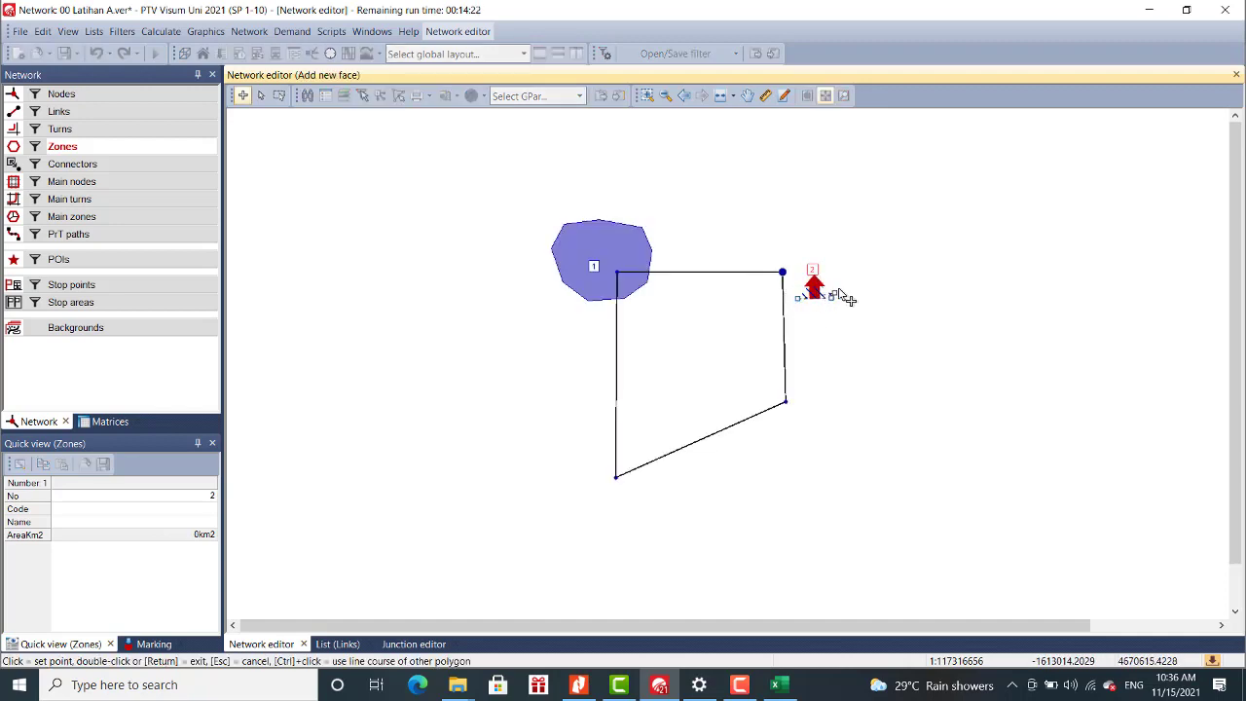
left_click(847, 260)
left_click(832, 236)
left_click(794, 224)
left_click(751, 236)
left_click(751, 259)
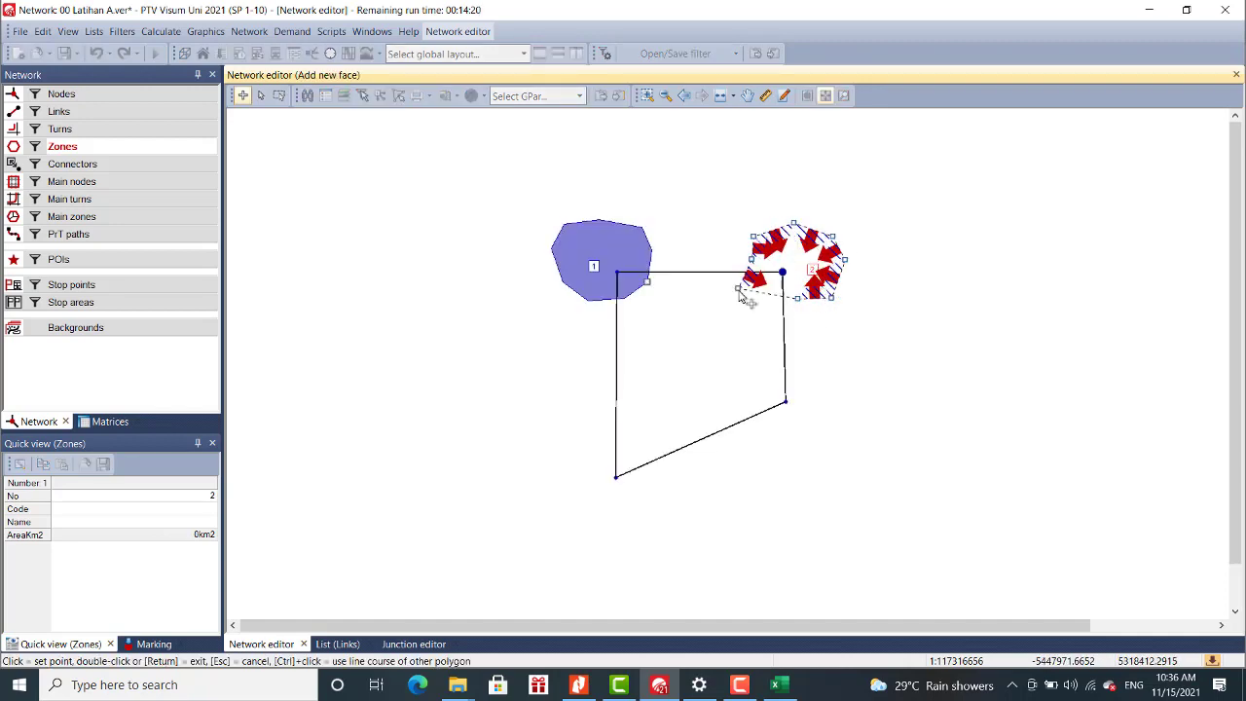
left_click(739, 292)
left_click(758, 306)
double_click(798, 299)
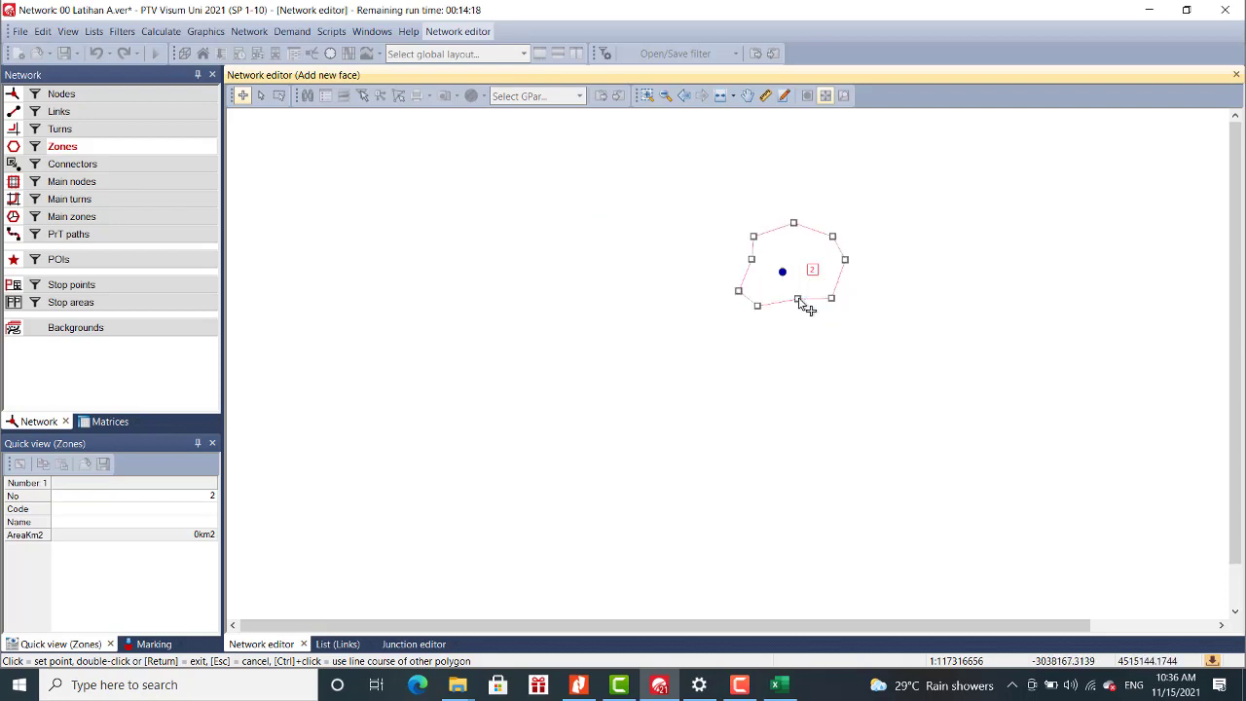
Insert zone 3 beside the lower-right node and outline it with a closed polygon around that node.
left_click(808, 410)
left_click(826, 395)
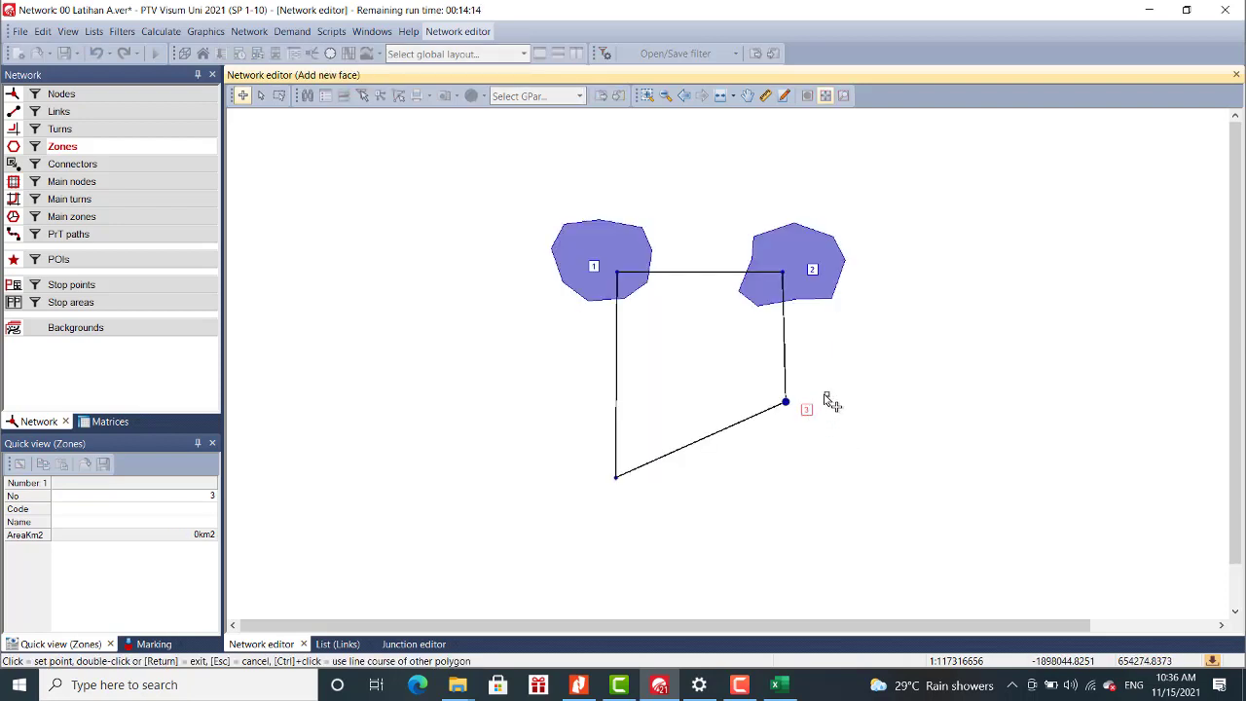
left_click(785, 371)
left_click(752, 371)
left_click(751, 407)
left_click(772, 441)
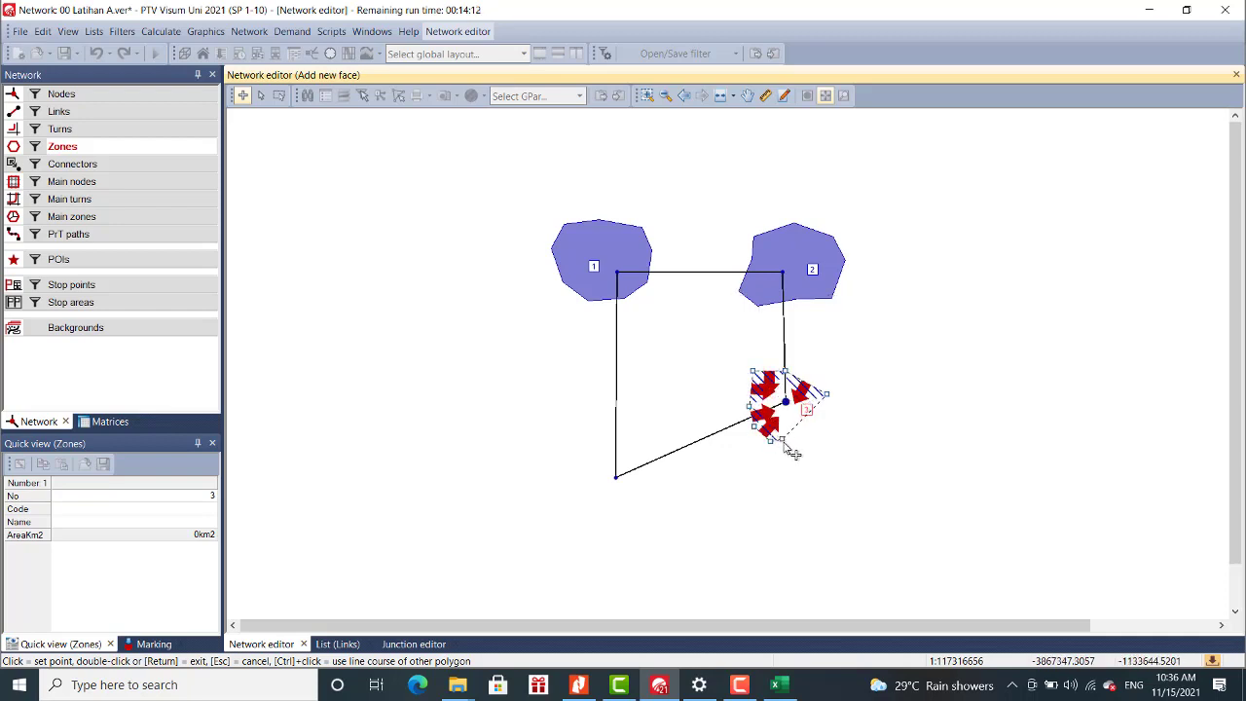
left_click(796, 447)
left_click(834, 441)
left_click(839, 415)
double_click(840, 407)
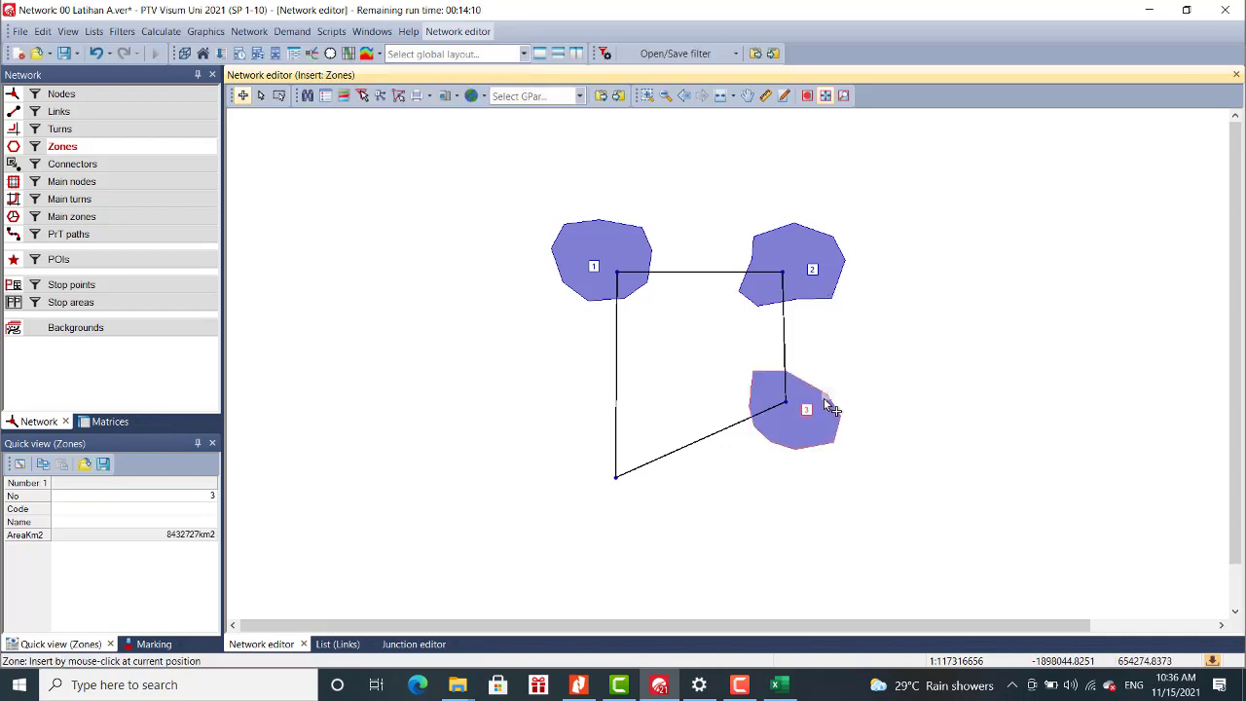
Insert zone 4 beside the lower-left node and outline it with a closed polygon around that node.
left_click(593, 495)
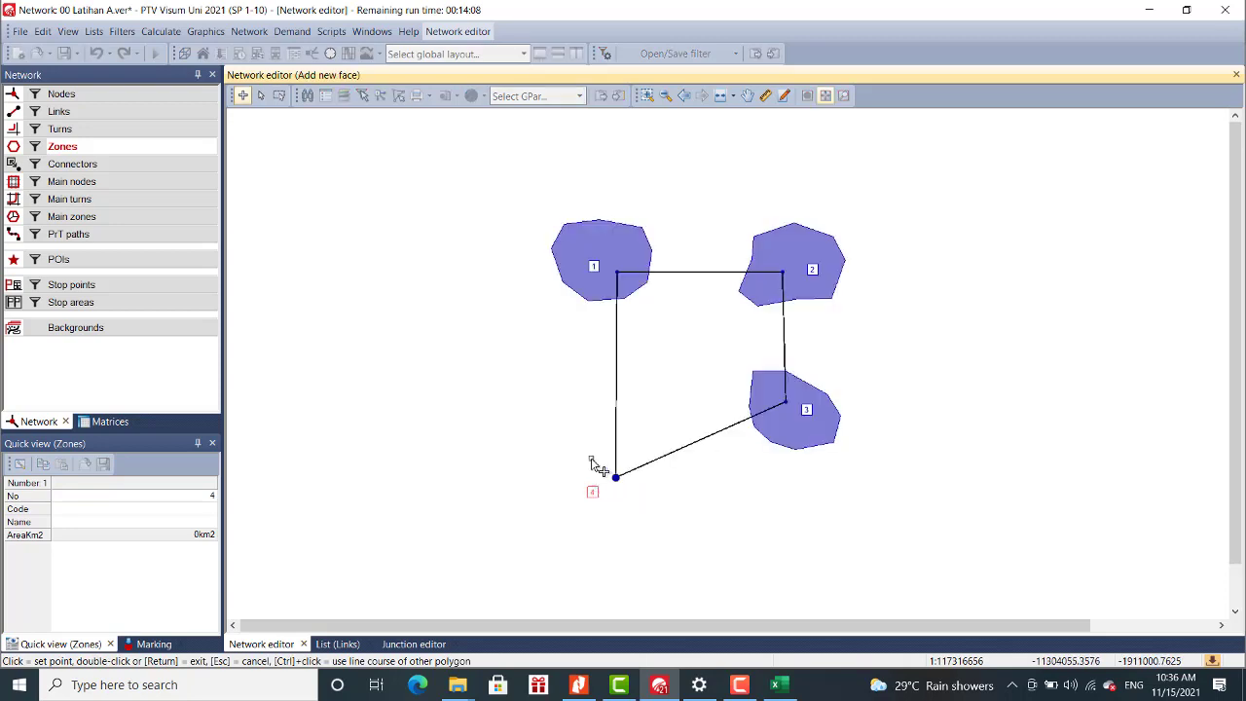
left_click(567, 526)
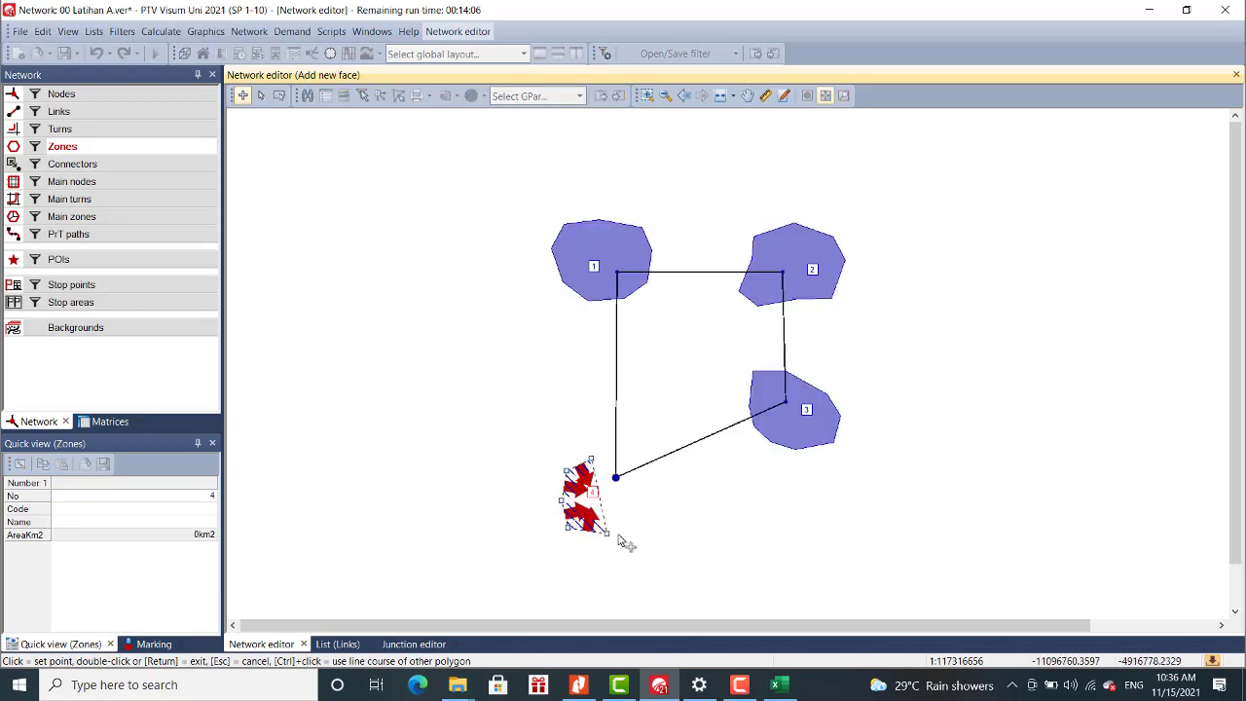
left_click(637, 513)
left_click(667, 501)
left_click(674, 472)
left_click(672, 434)
left_click(683, 445)
double_click(607, 428)
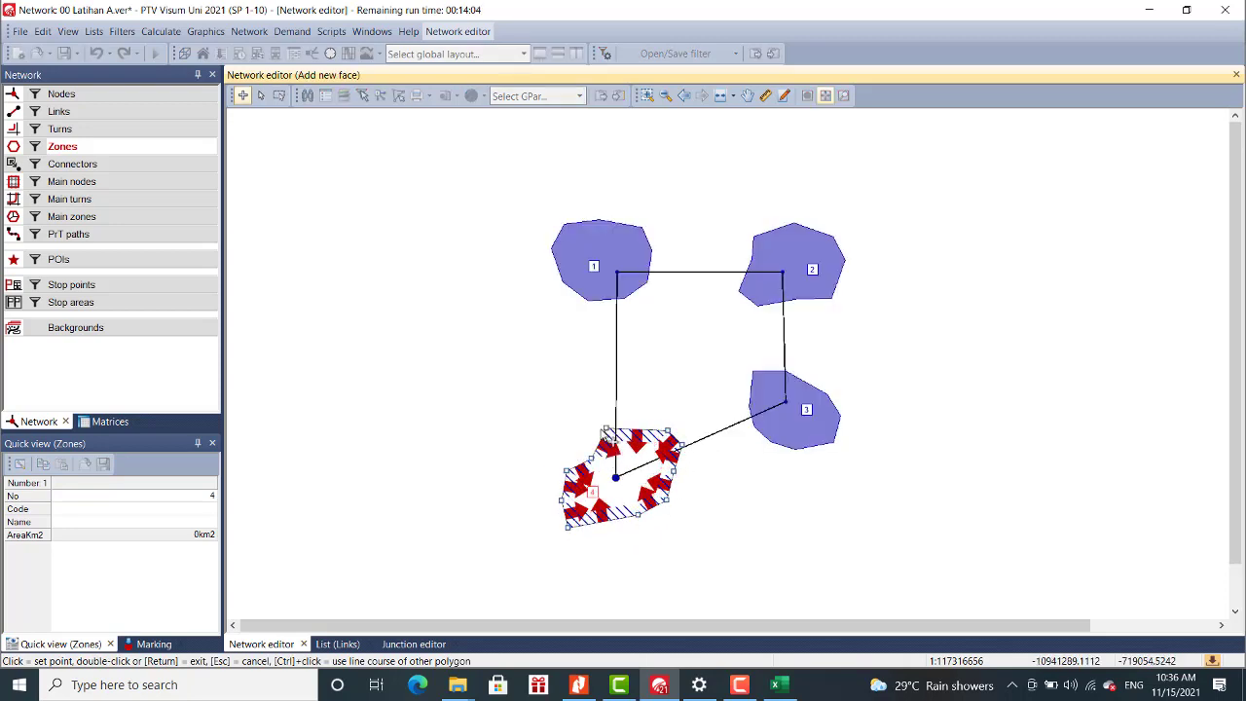
left_click(585, 431)
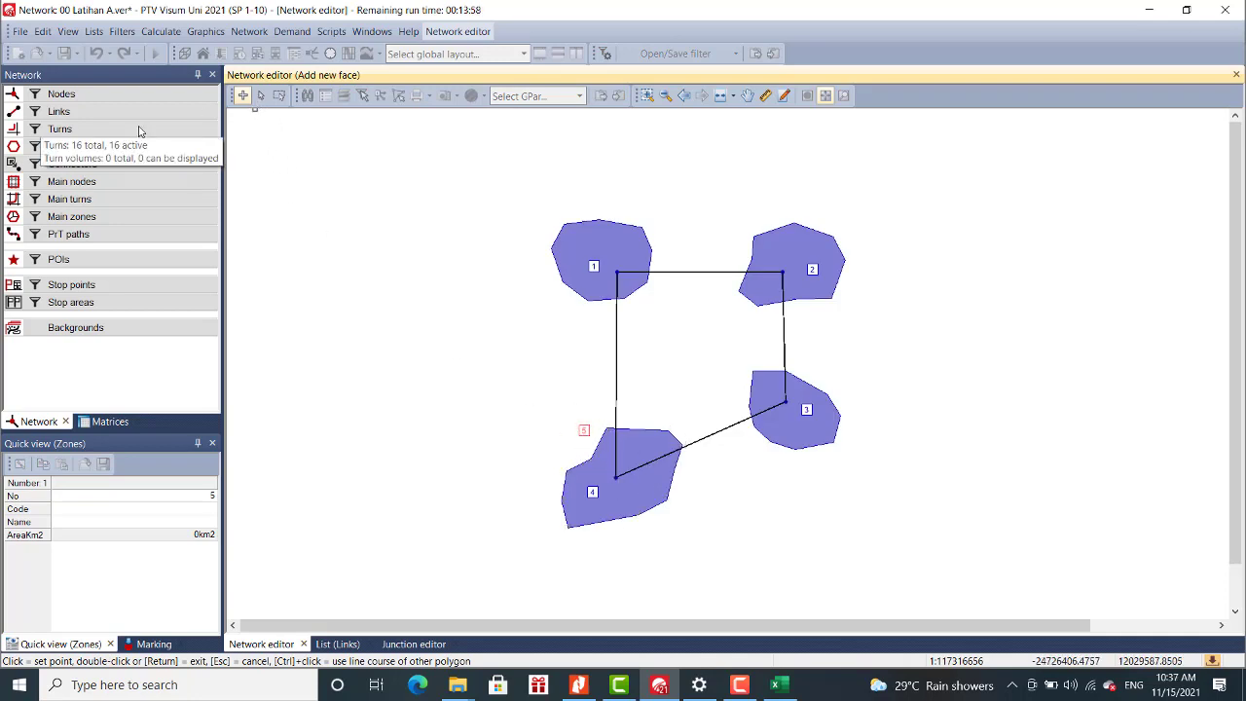
key("Escape")
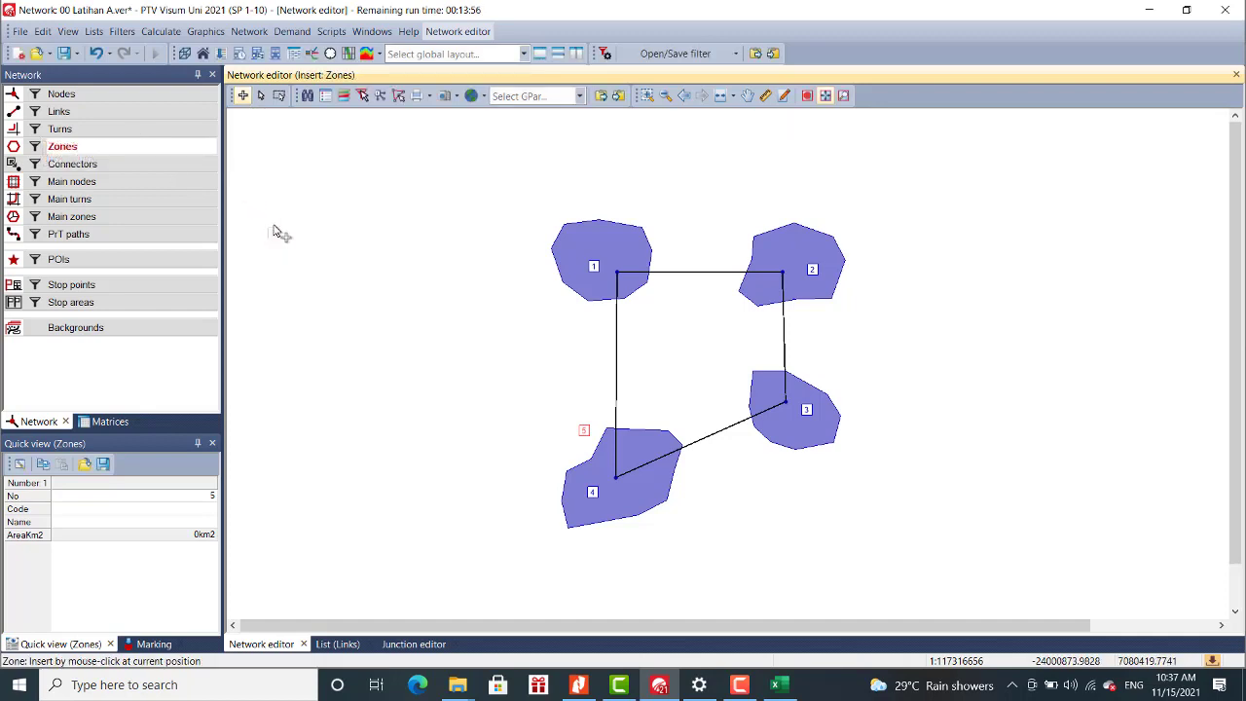
Delete the stray zone 5 located just above zone 4.
left_click(111, 98)
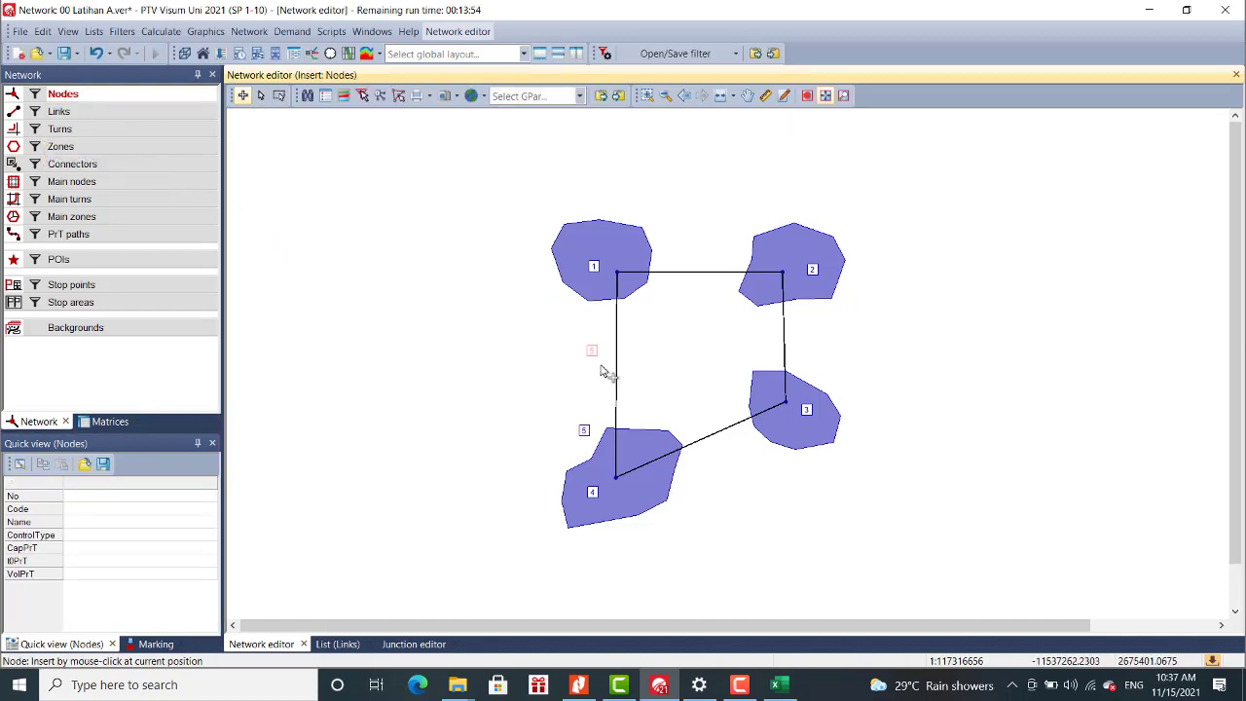
left_click(261, 95)
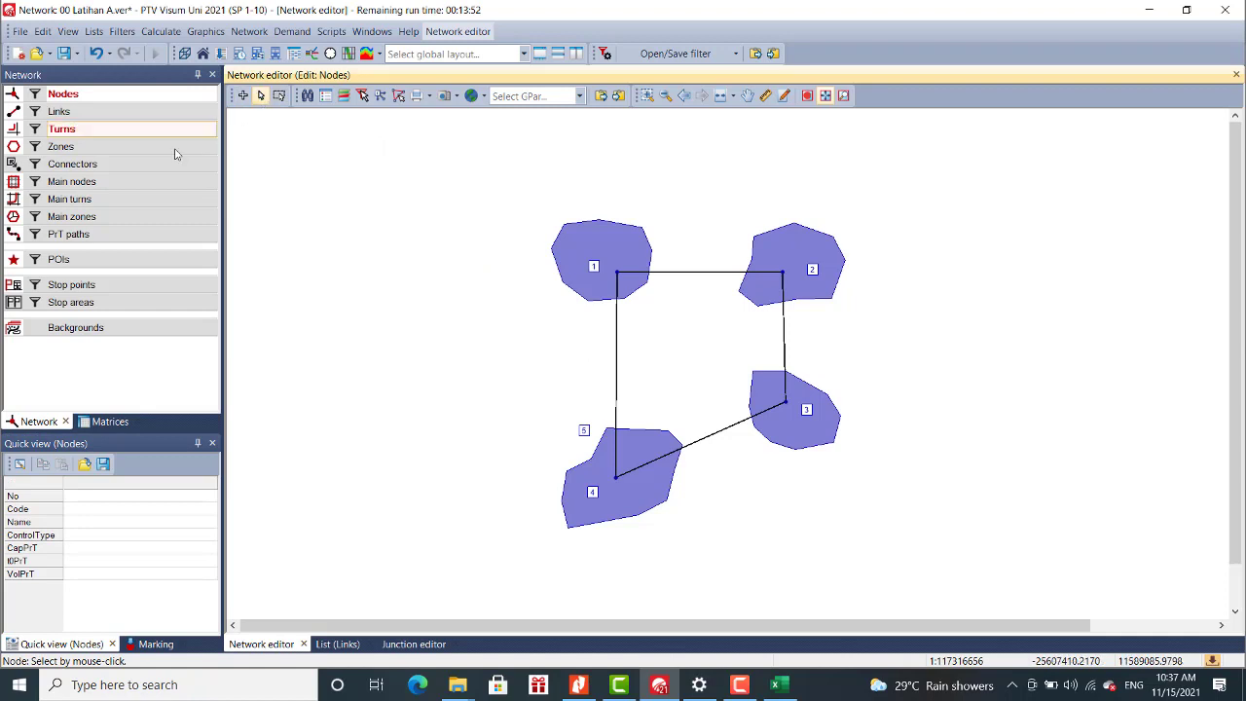
left_click(63, 147)
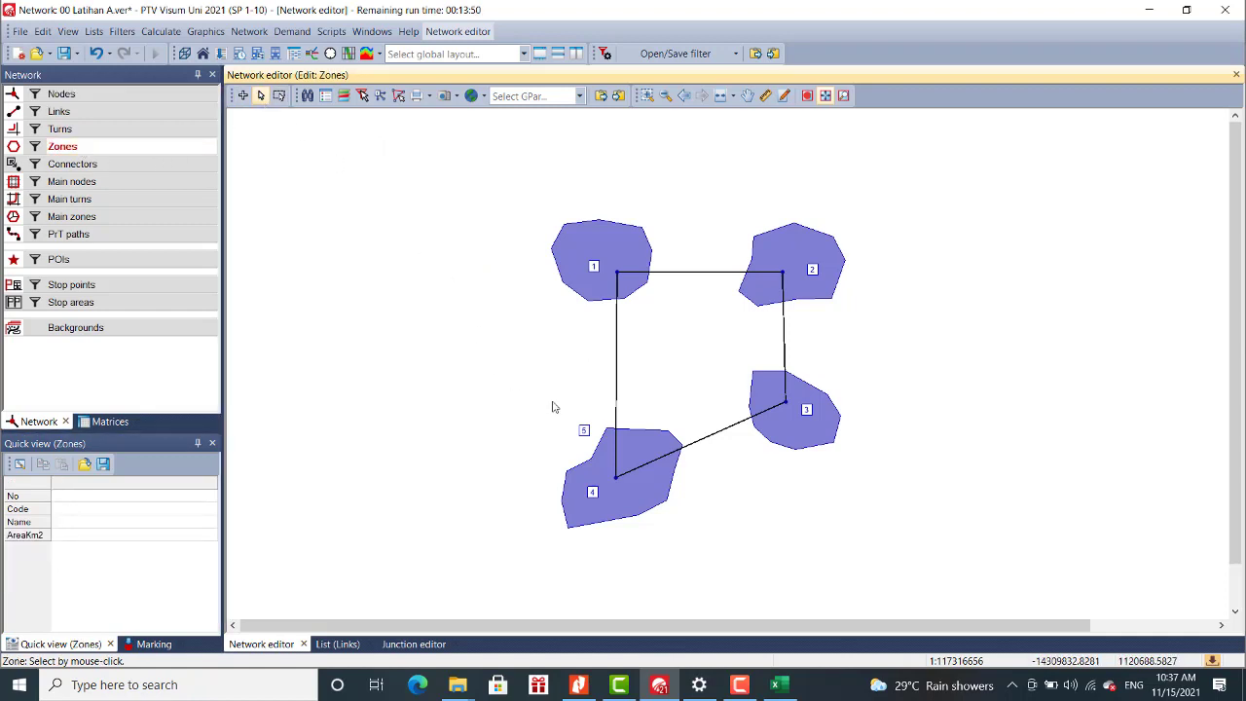
left_click(584, 432)
key("Delete")
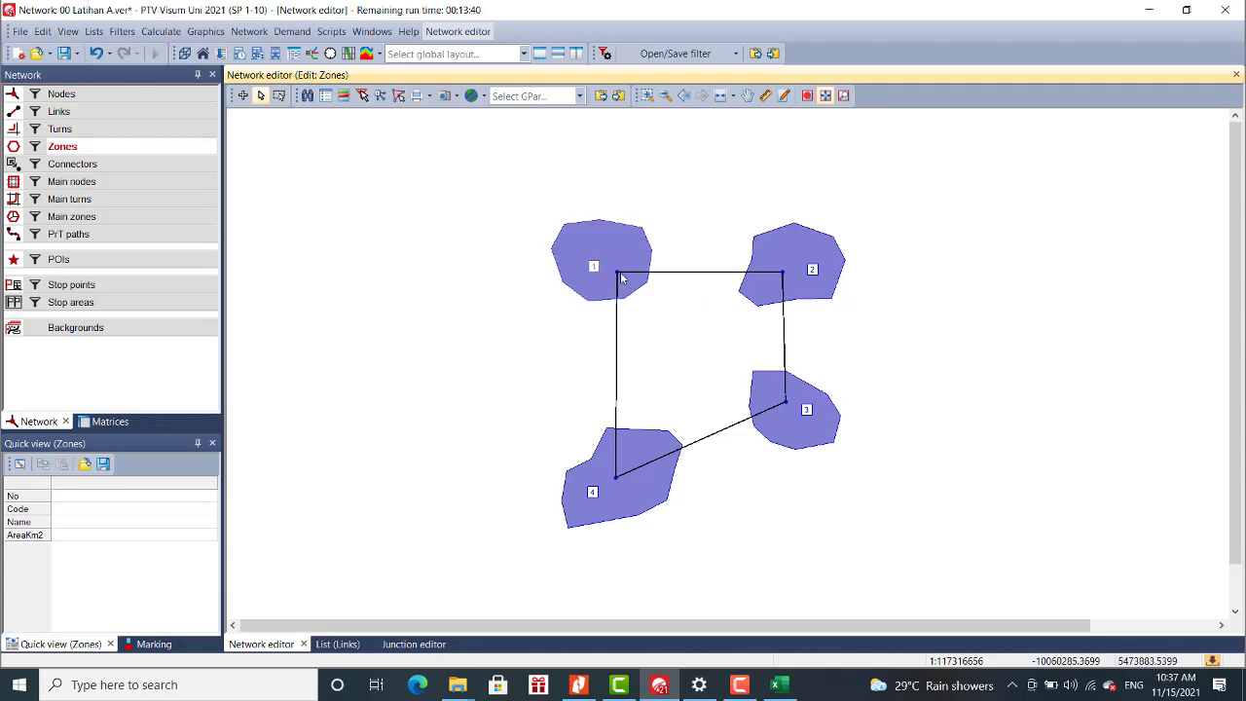
Insert connectors linking zone 1 to node 1, zone 2 to node 2, zone 3 to node 3 and zone 4 to node 4.
scroll(622, 278, "up", 2)
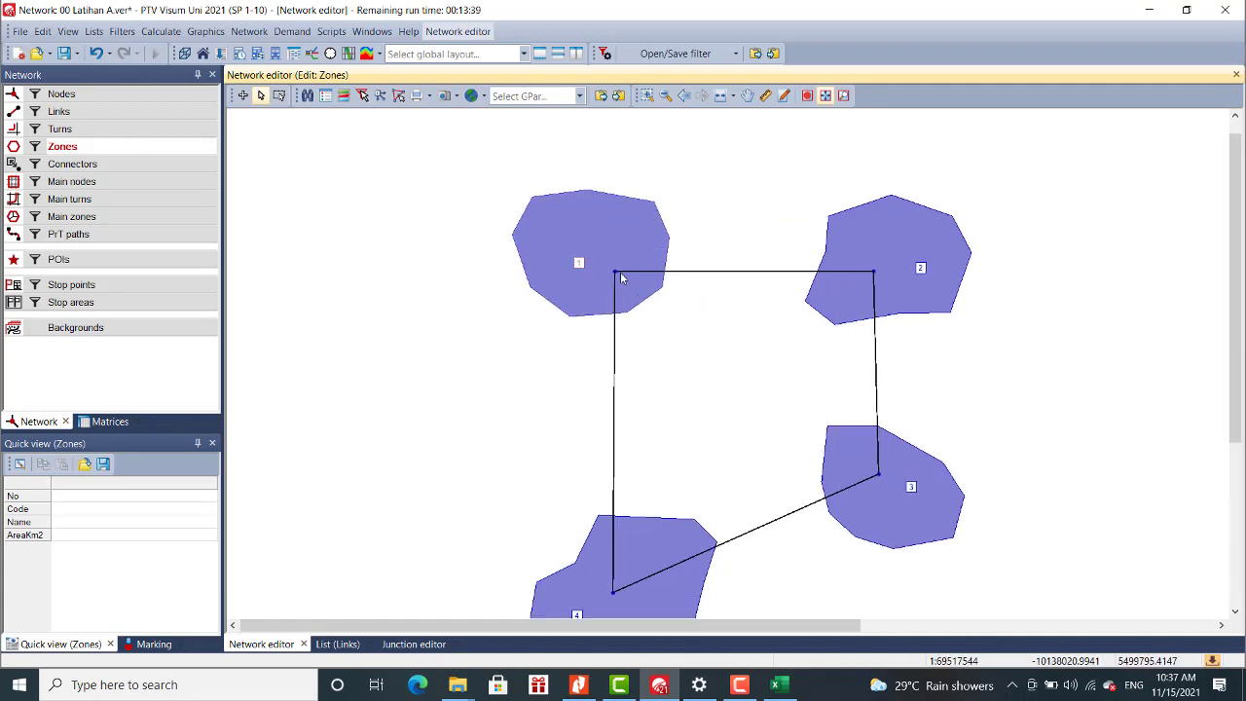
left_click(78, 168)
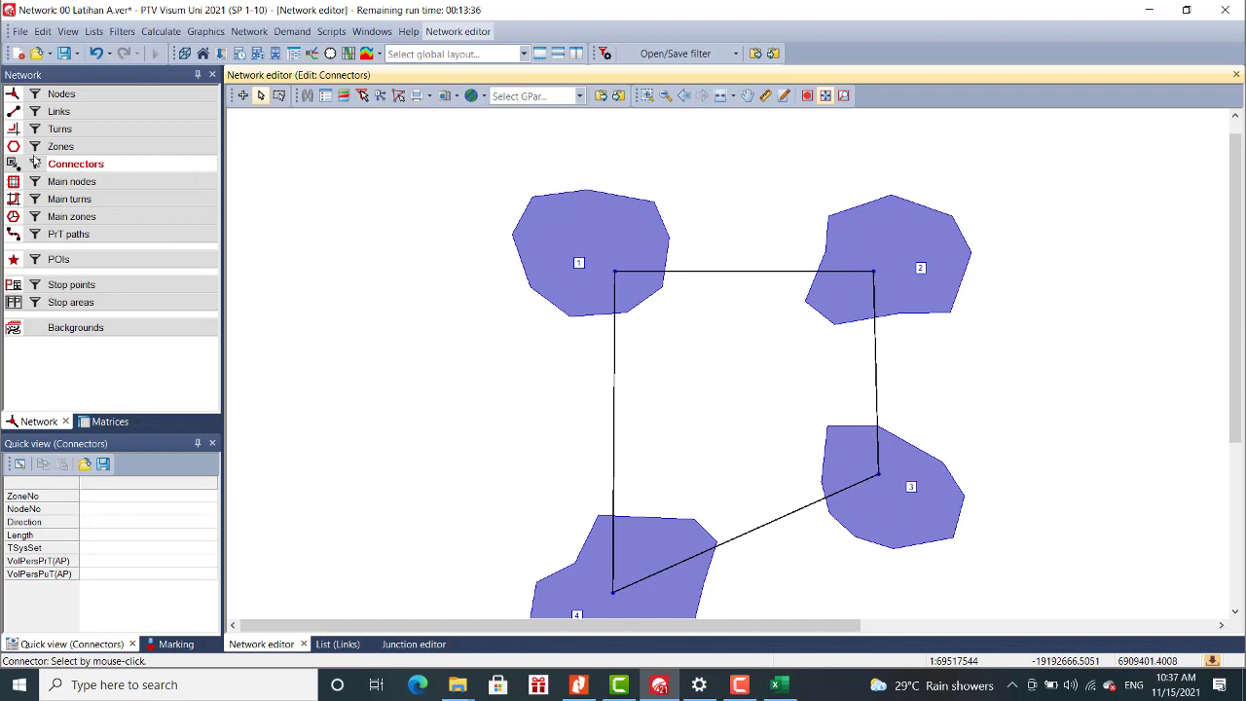
left_click(242, 95)
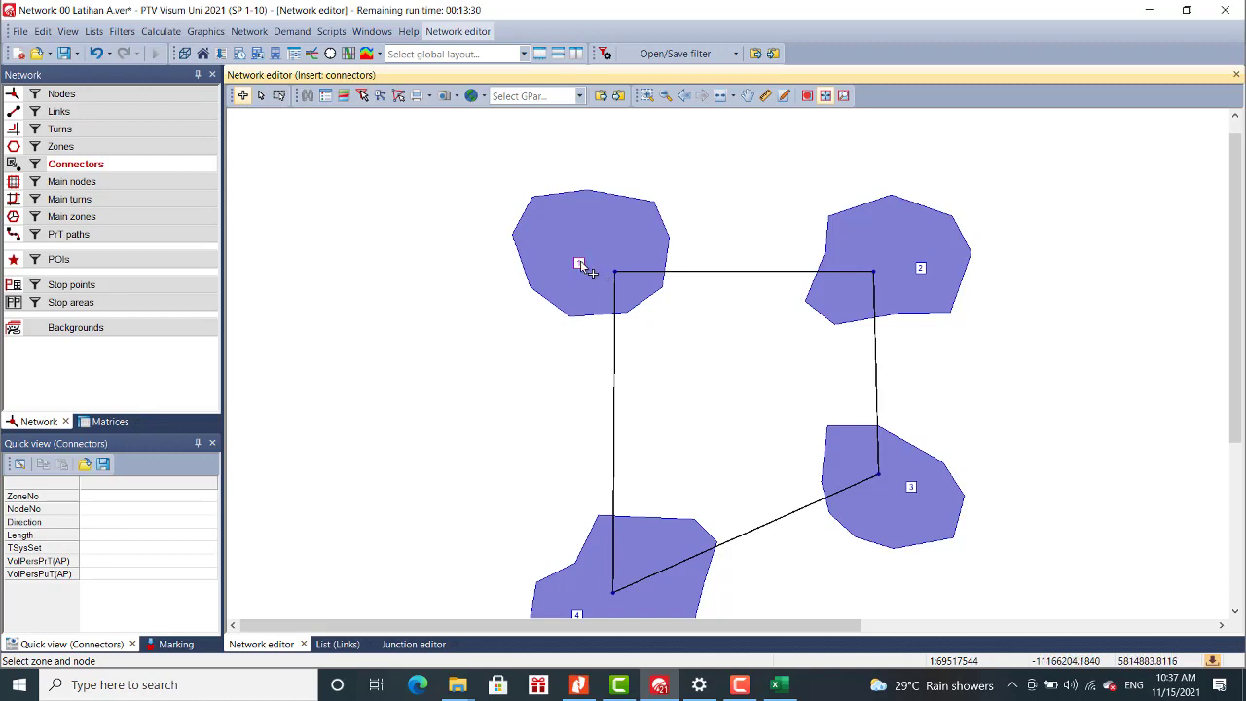
left_click(581, 265)
left_click(617, 273)
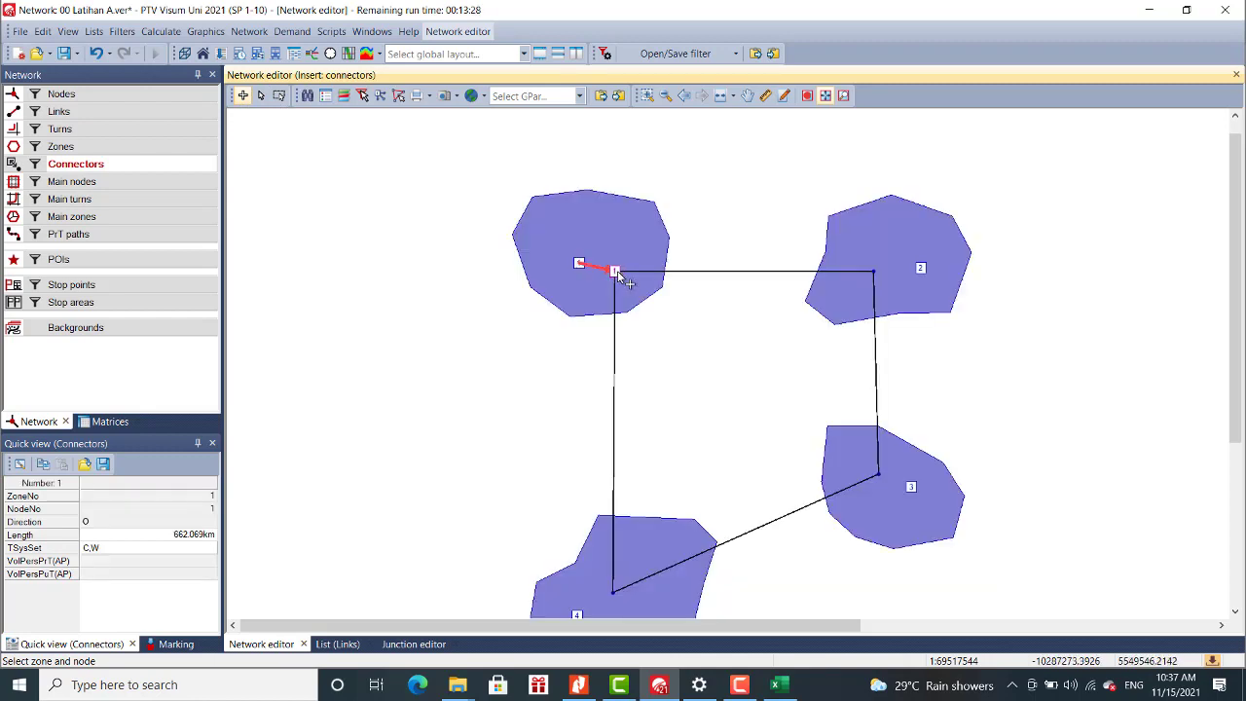
left_click(874, 275)
left_click(910, 487)
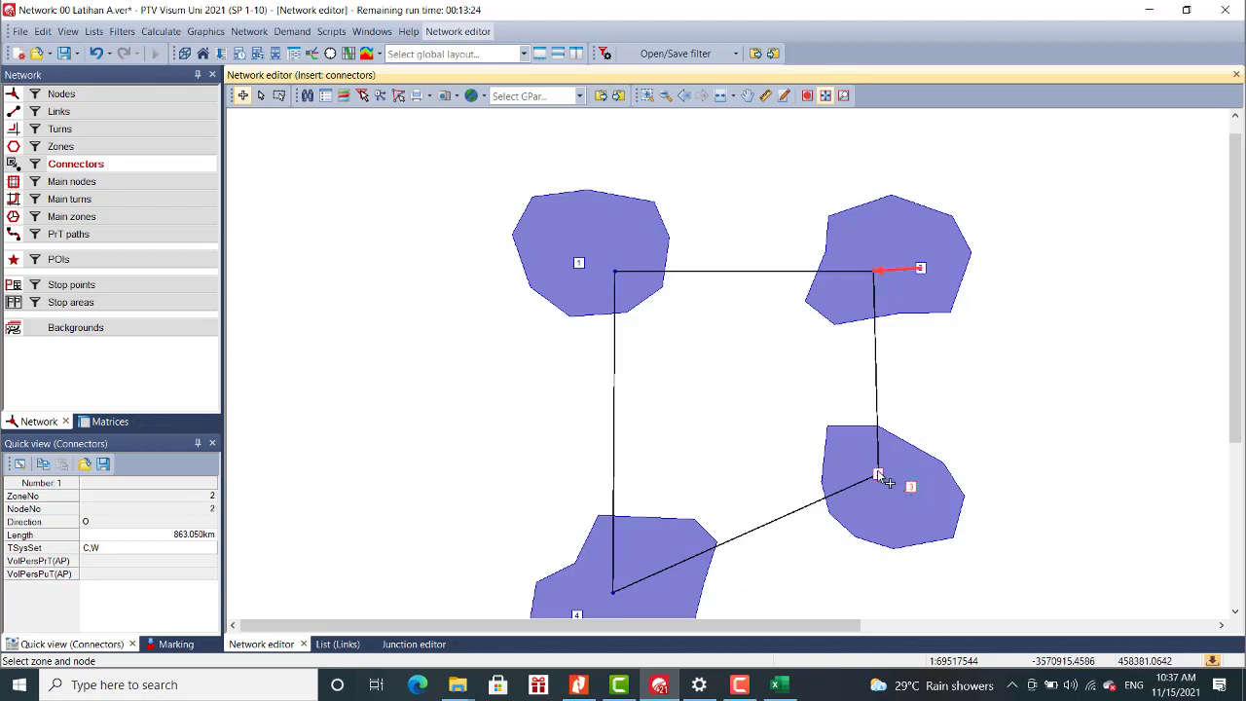
left_click(879, 478)
left_click(576, 614)
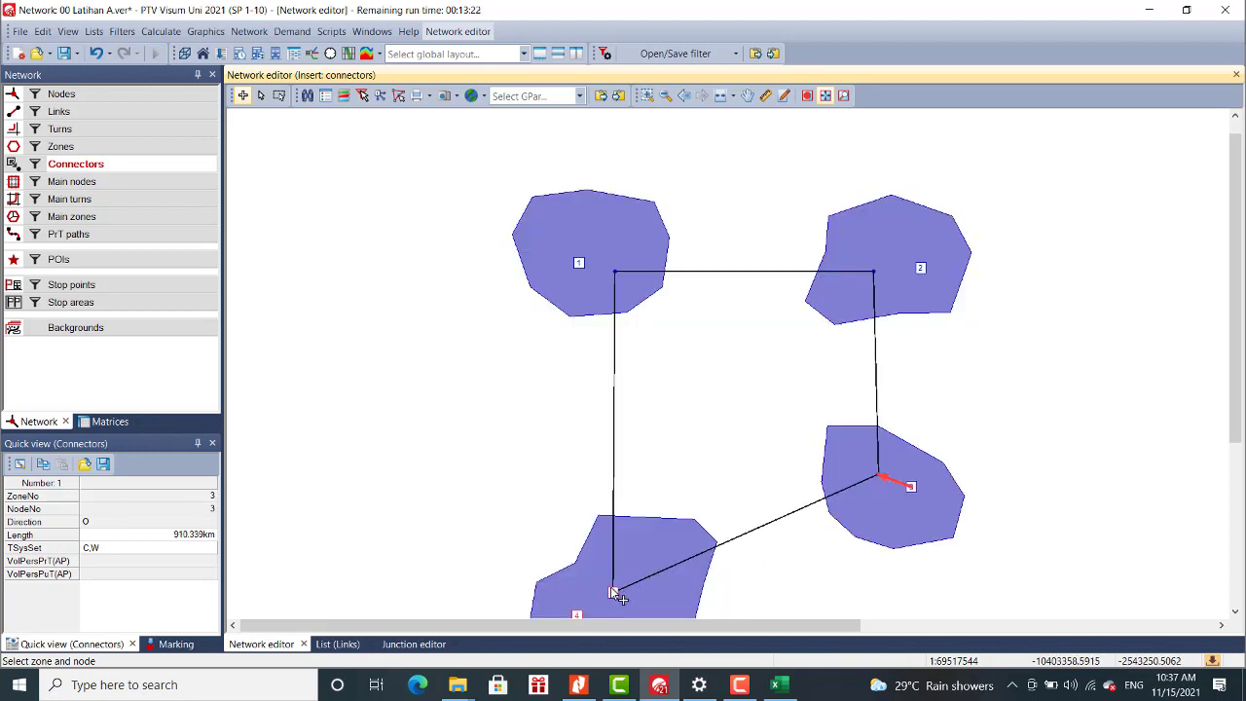
left_click(611, 589)
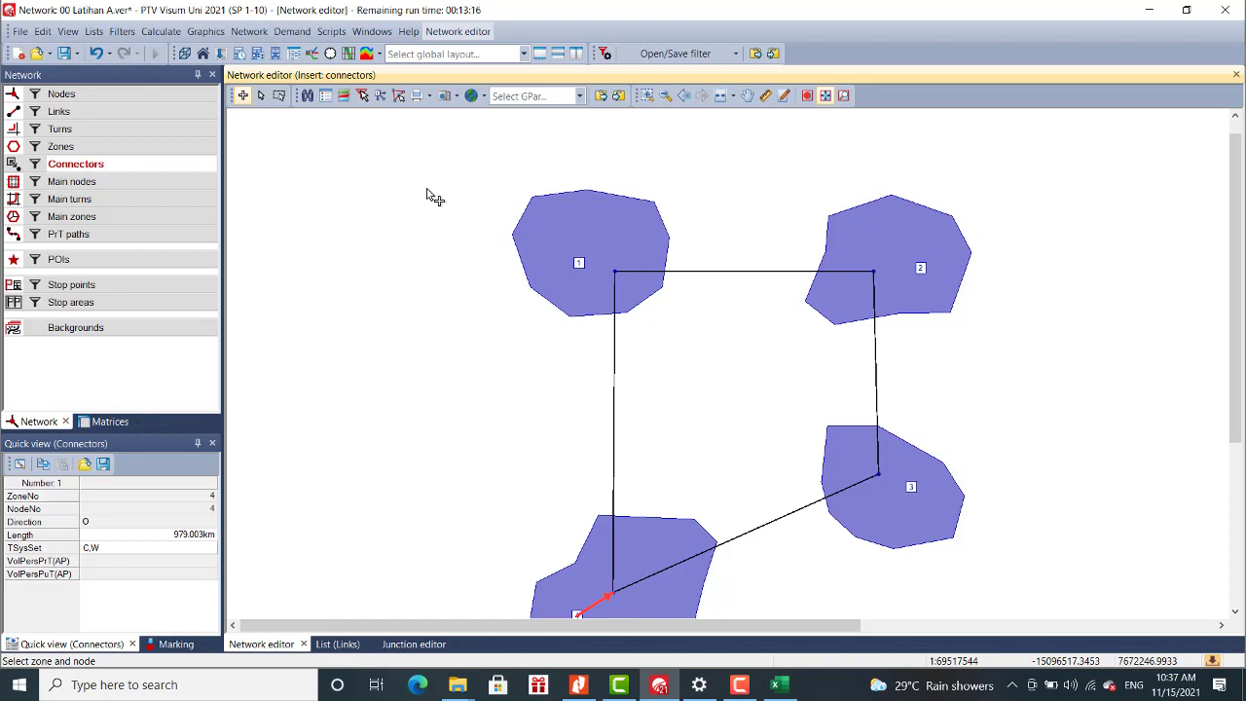
scroll(759, 336, "down", 2)
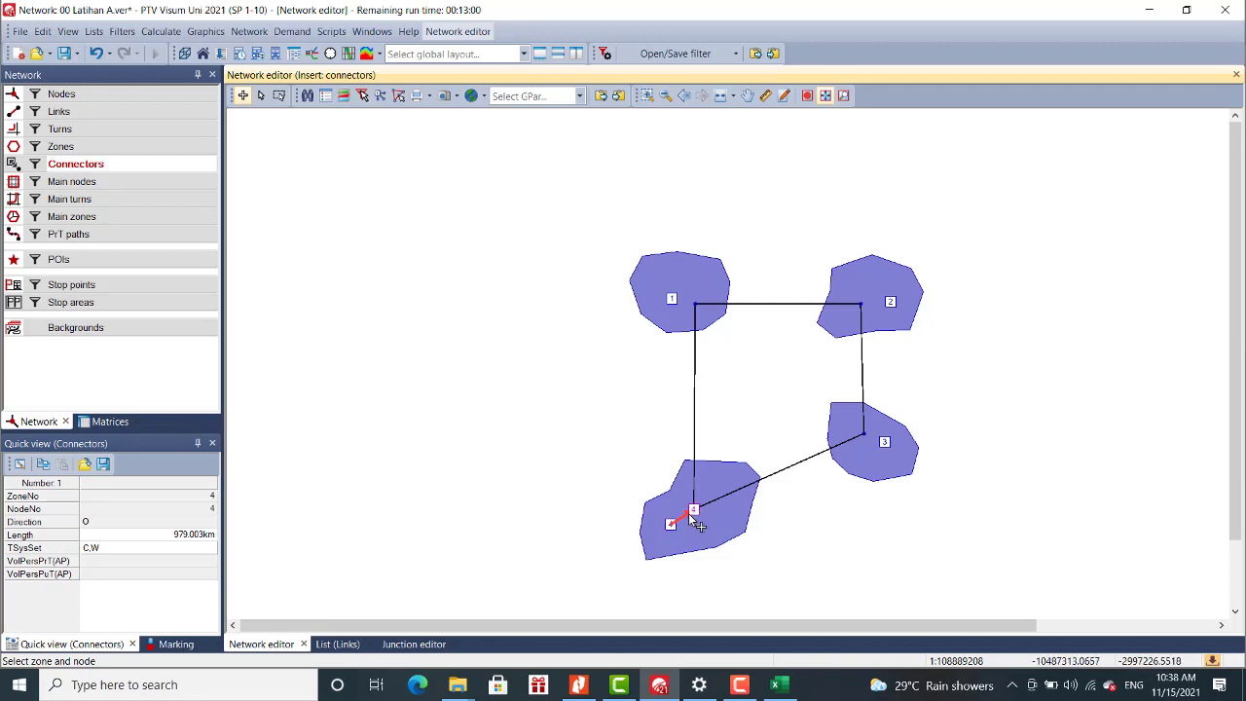
Open the list of connectors and set the length of every connector, origin and destination, to 3 km.
left_click(94, 31)
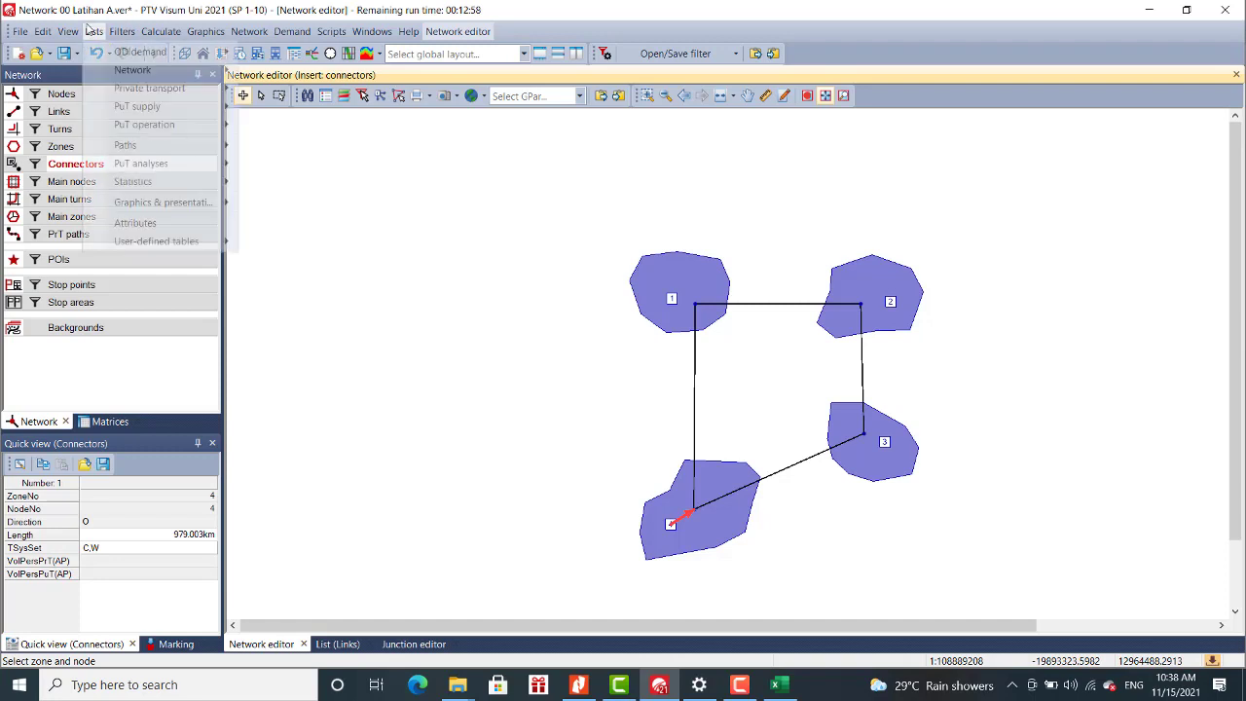
mouse_move(117, 71)
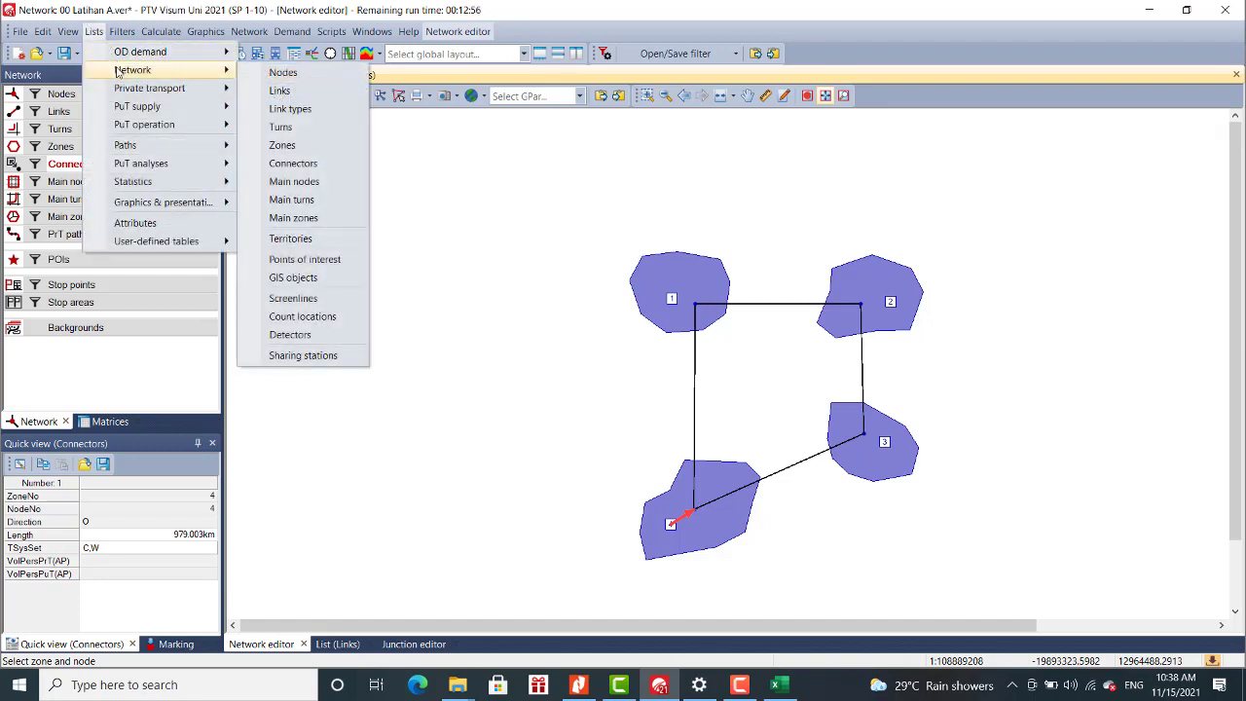
left_click(289, 165)
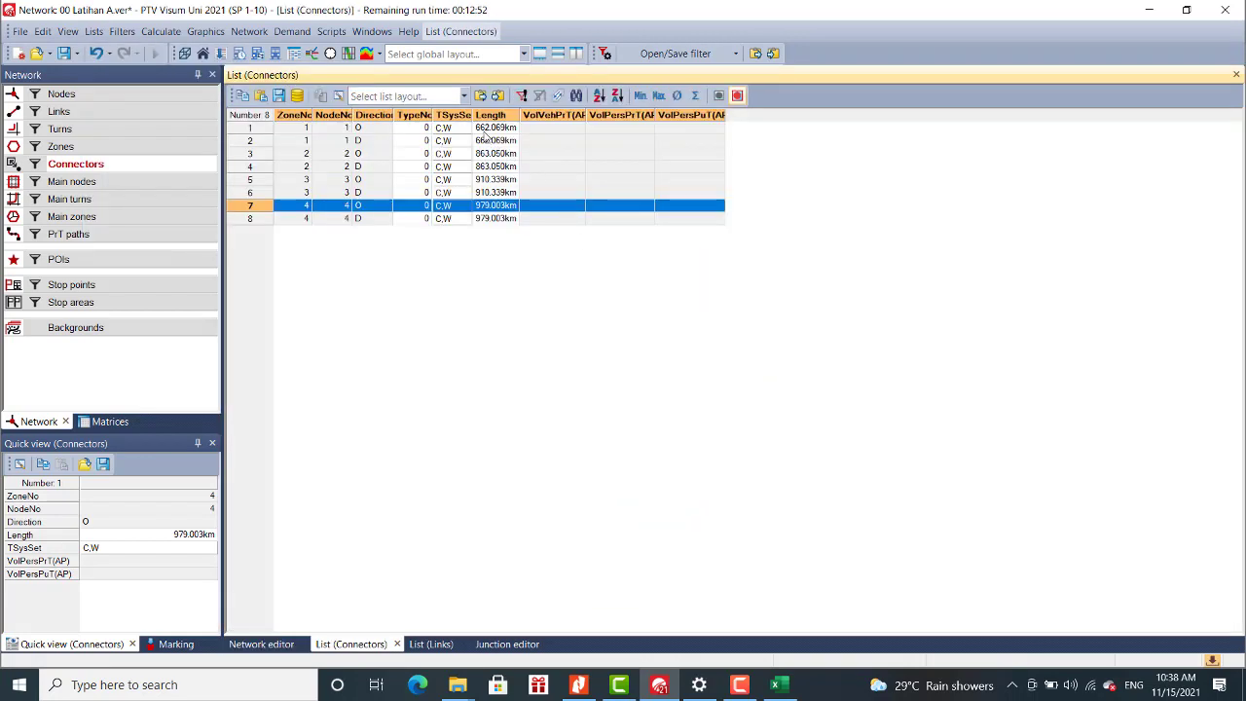
left_click(484, 132)
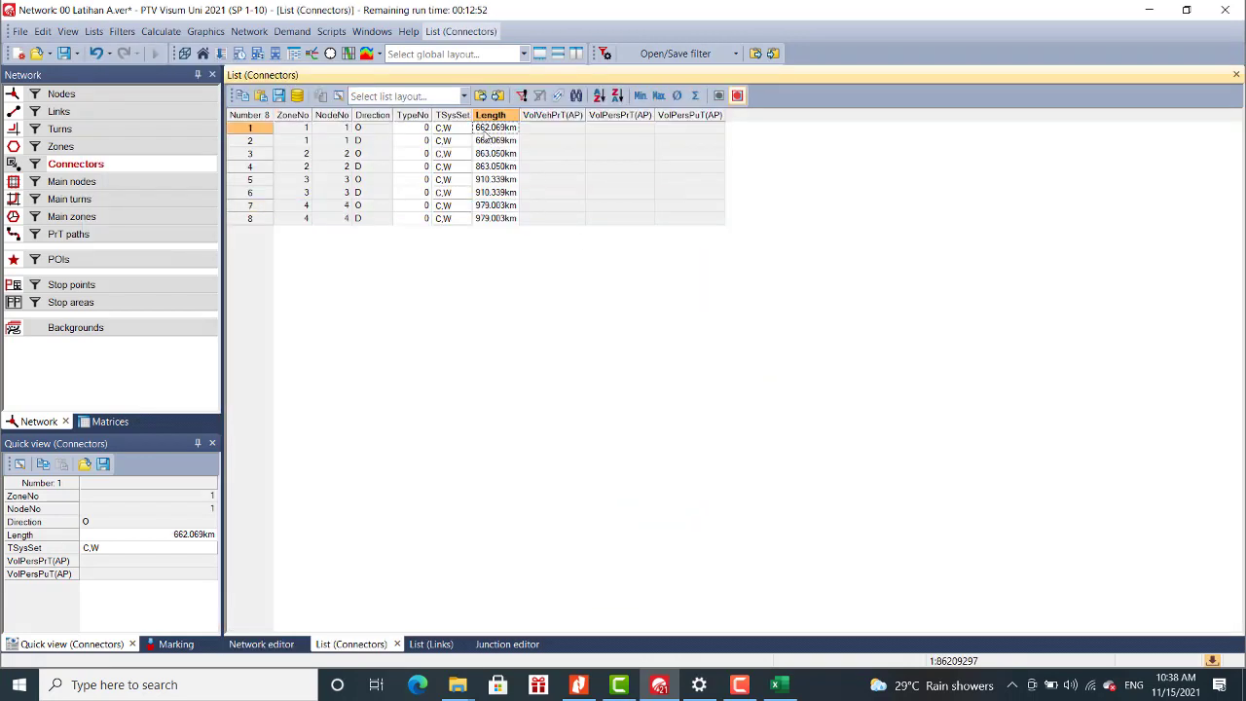
left_click(484, 218, "shift")
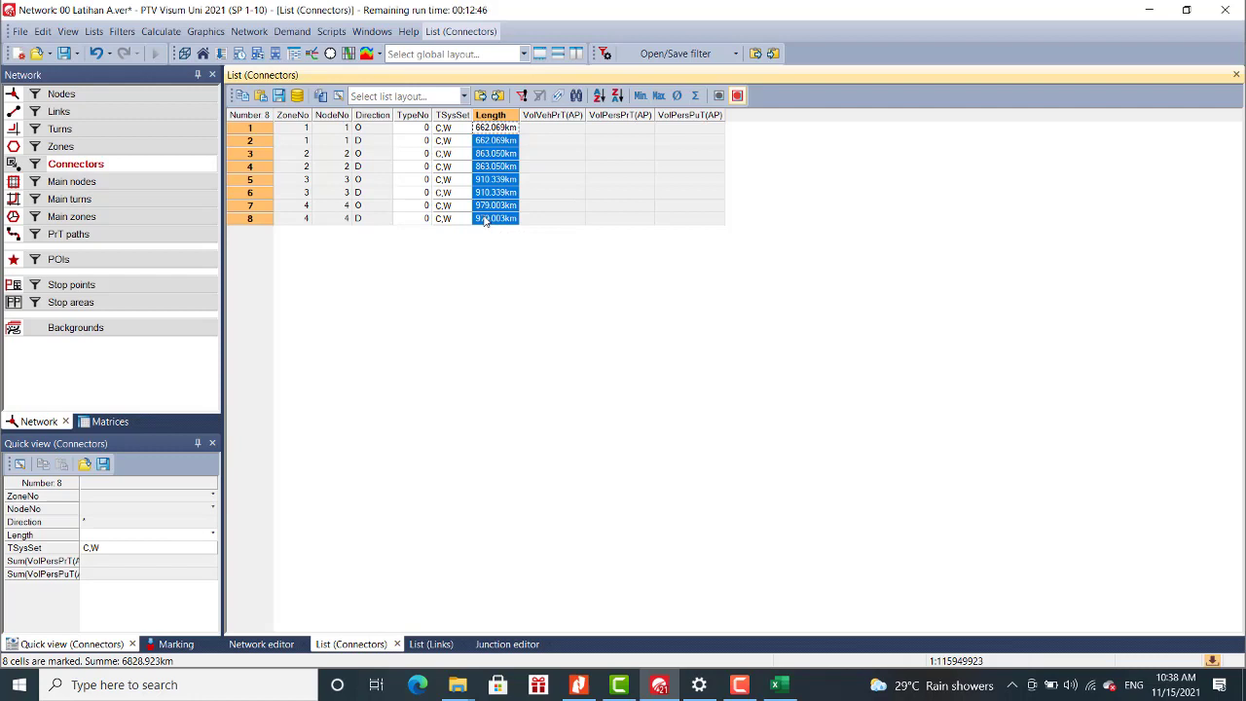
type("3")
key("Return")
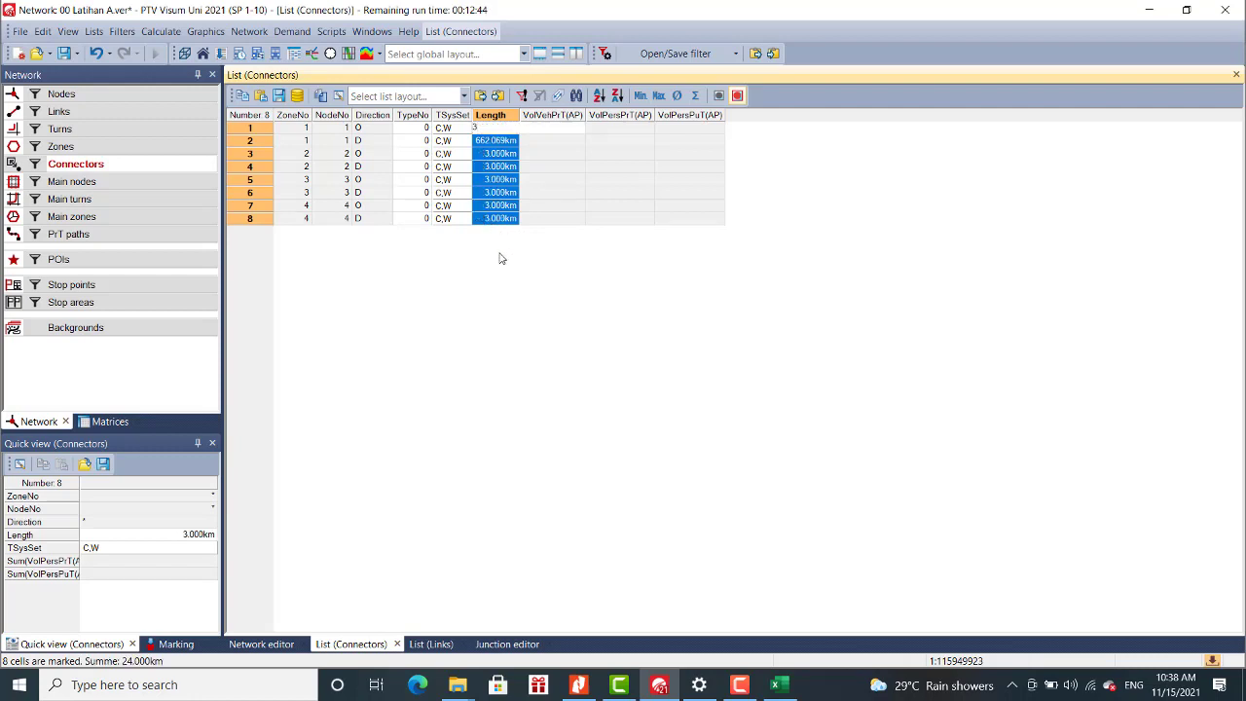
left_click(563, 206)
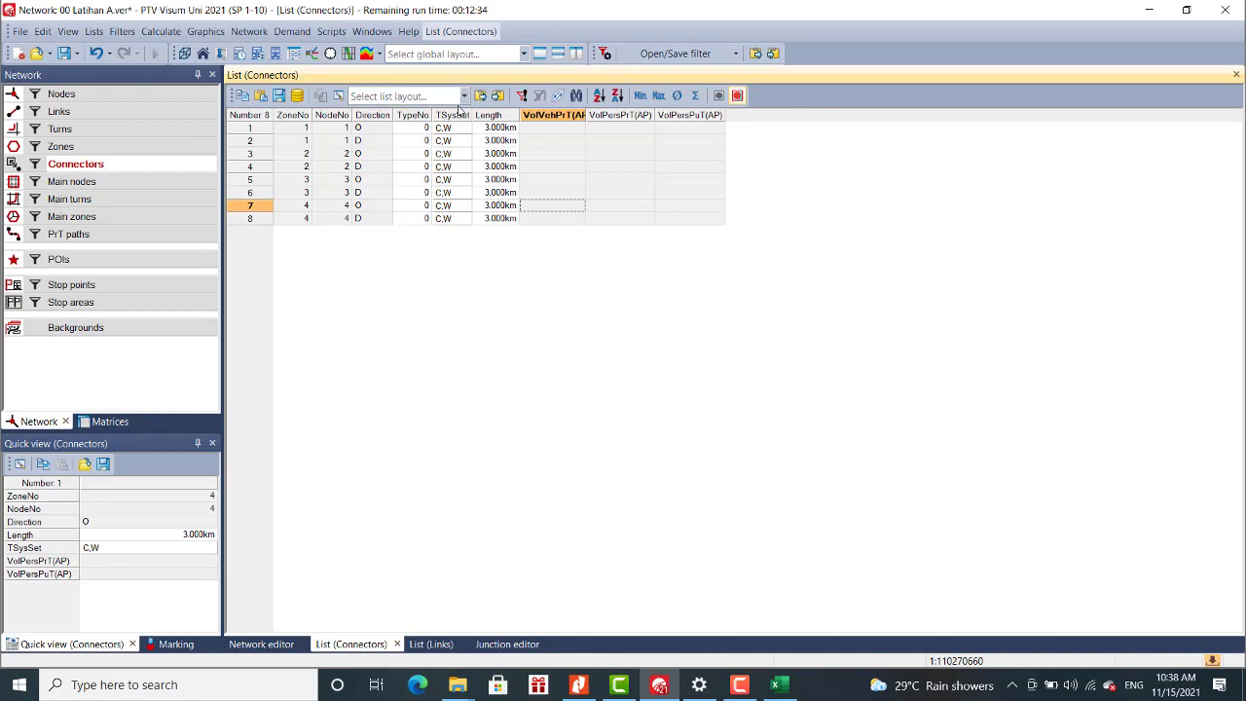
Save the network over the existing file 00 Latihan A.ver and return to the network editor.
left_click(64, 54)
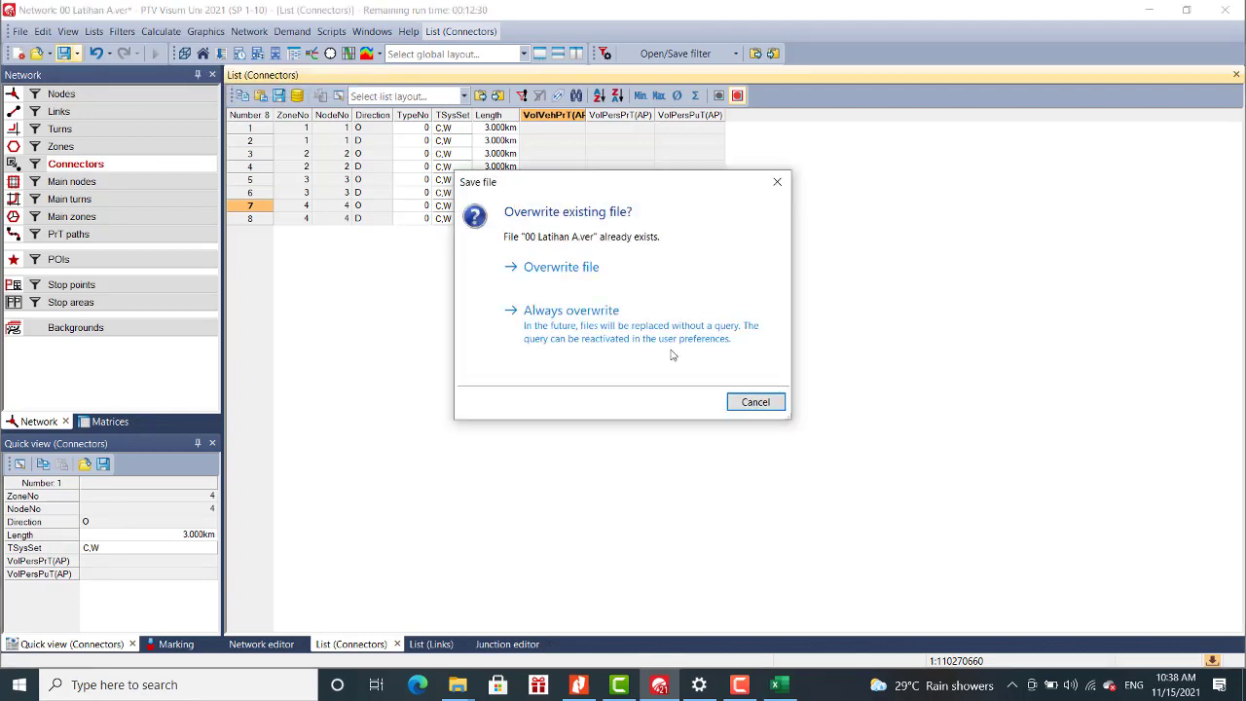
left_click(591, 276)
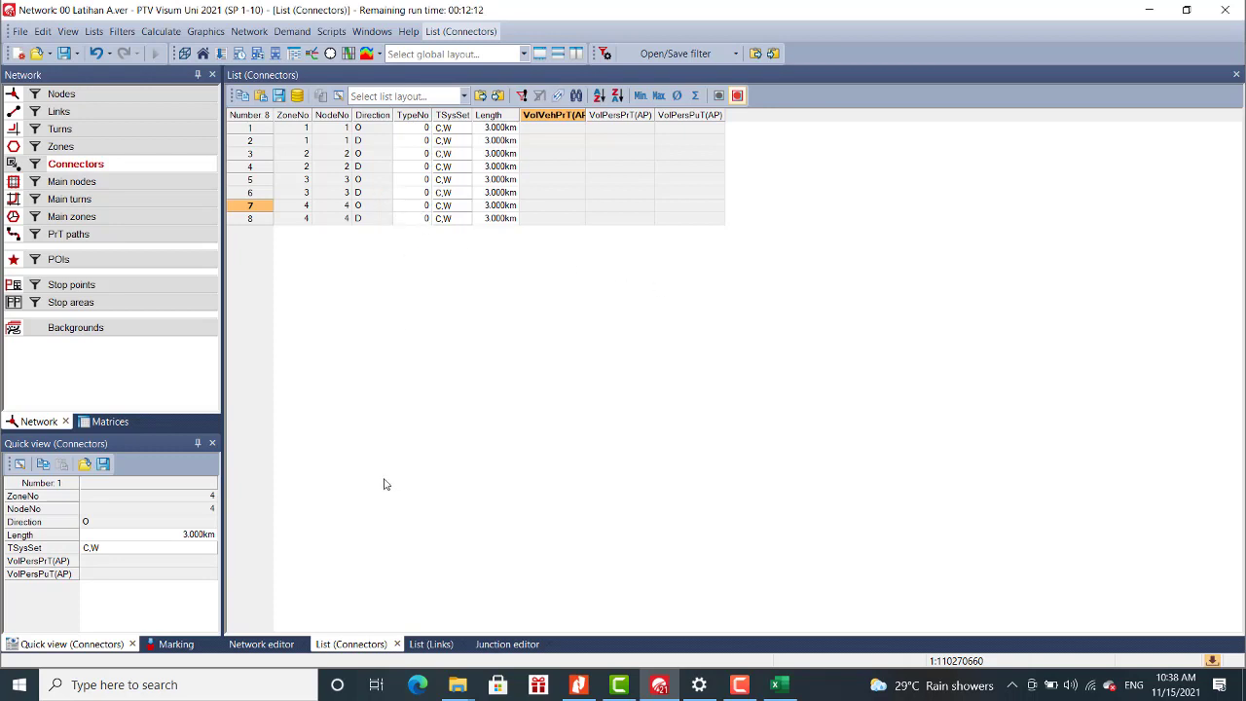
left_click(261, 644)
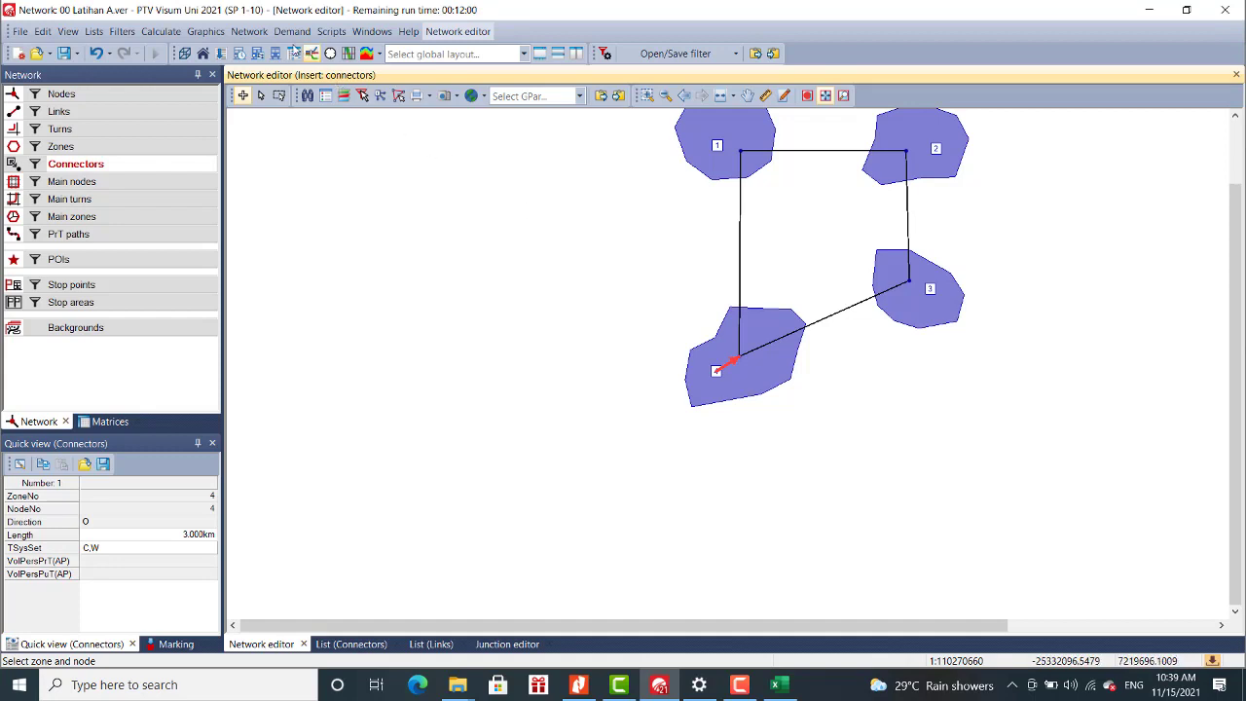
Open the general procedure settings and bring up the PrT volume-delay functions for links with link type 1 selected.
left_click(161, 31)
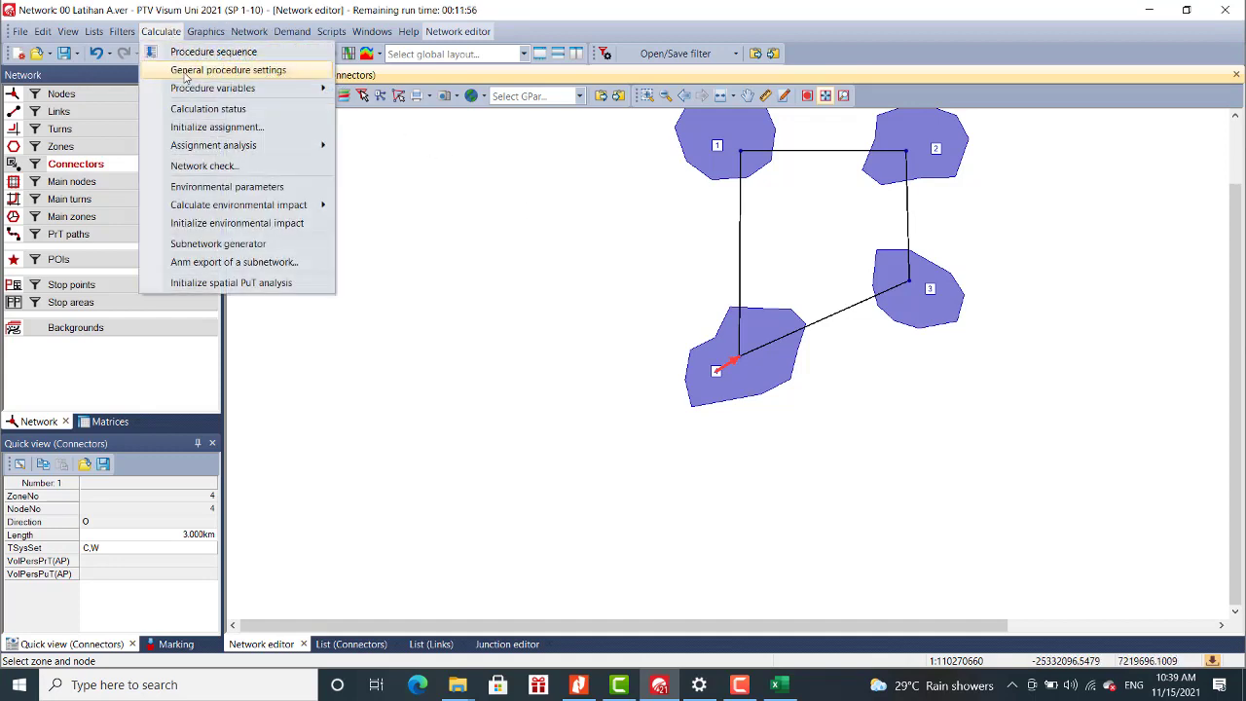
left_click(185, 73)
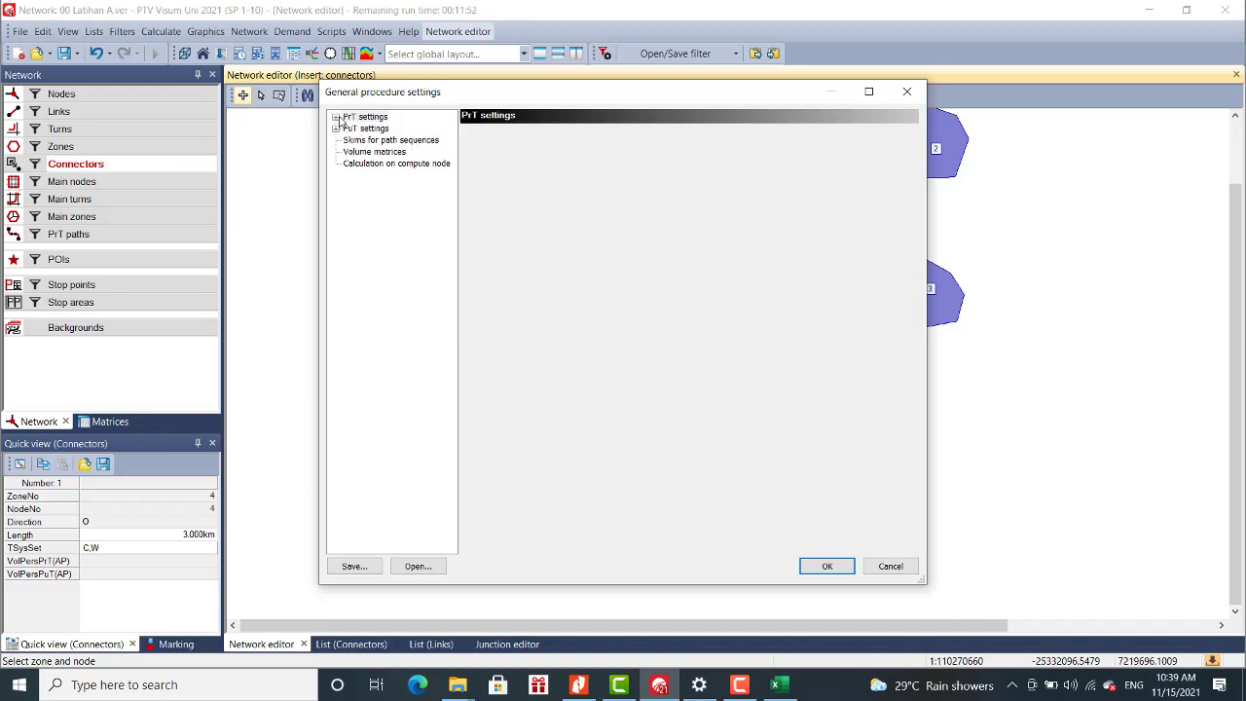
left_click(336, 116)
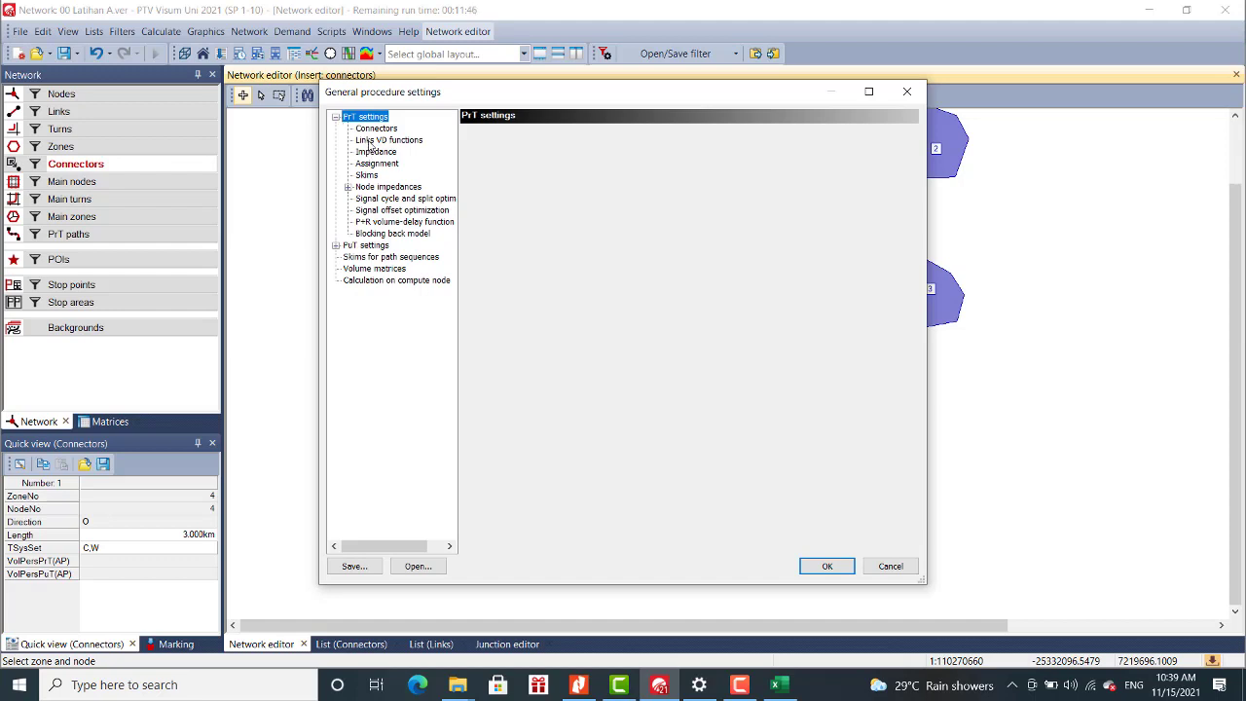
left_click(371, 143)
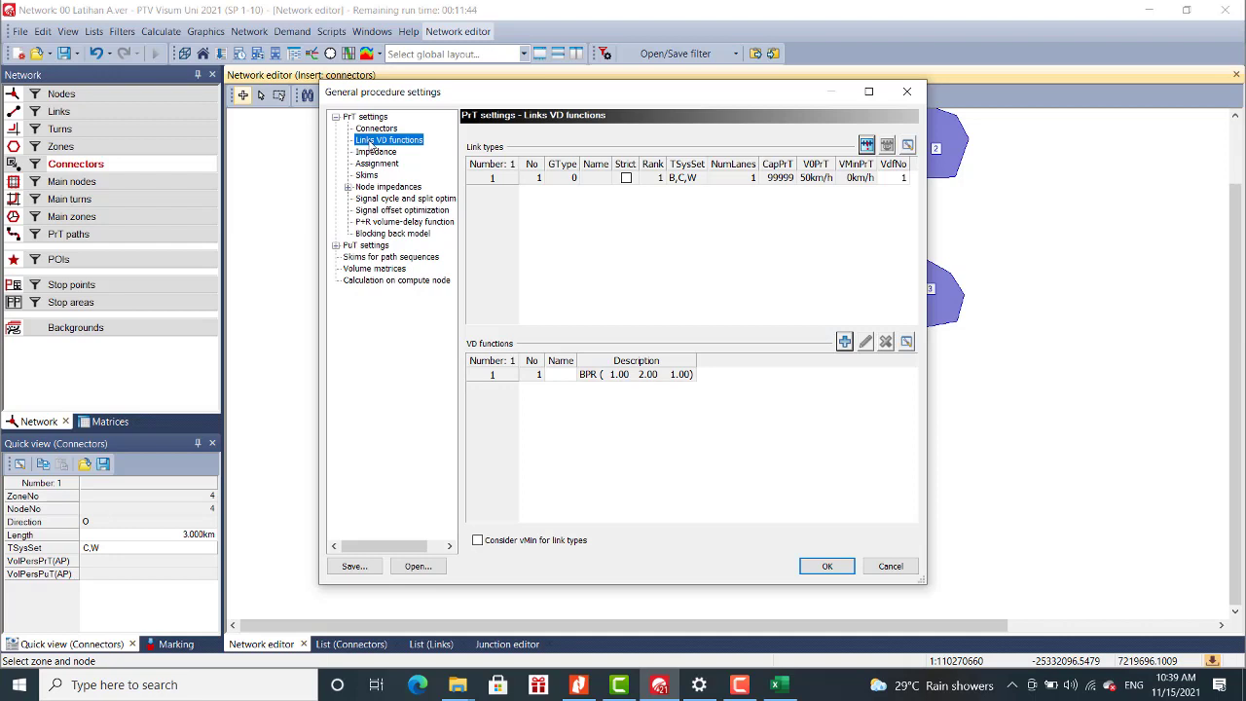
left_click(504, 181)
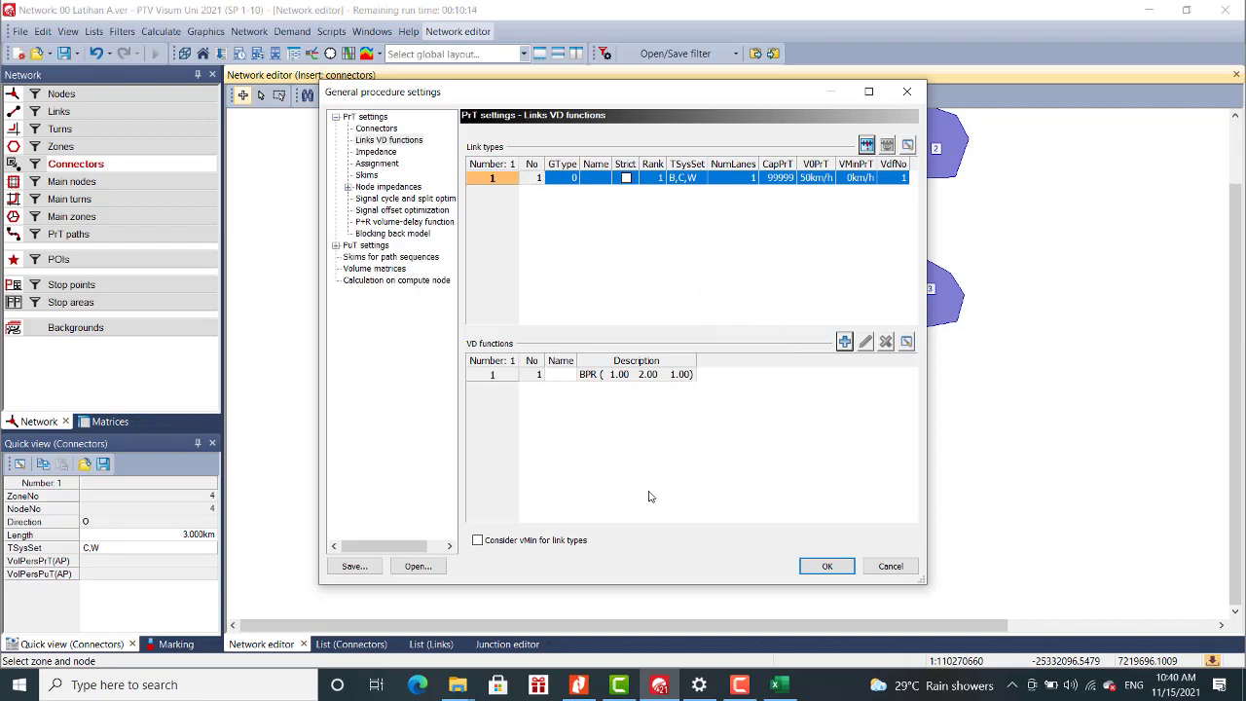
Inspect the formula and parameters of a BPR-type volume-delay function for links, without creating a new function.
left_click(596, 379)
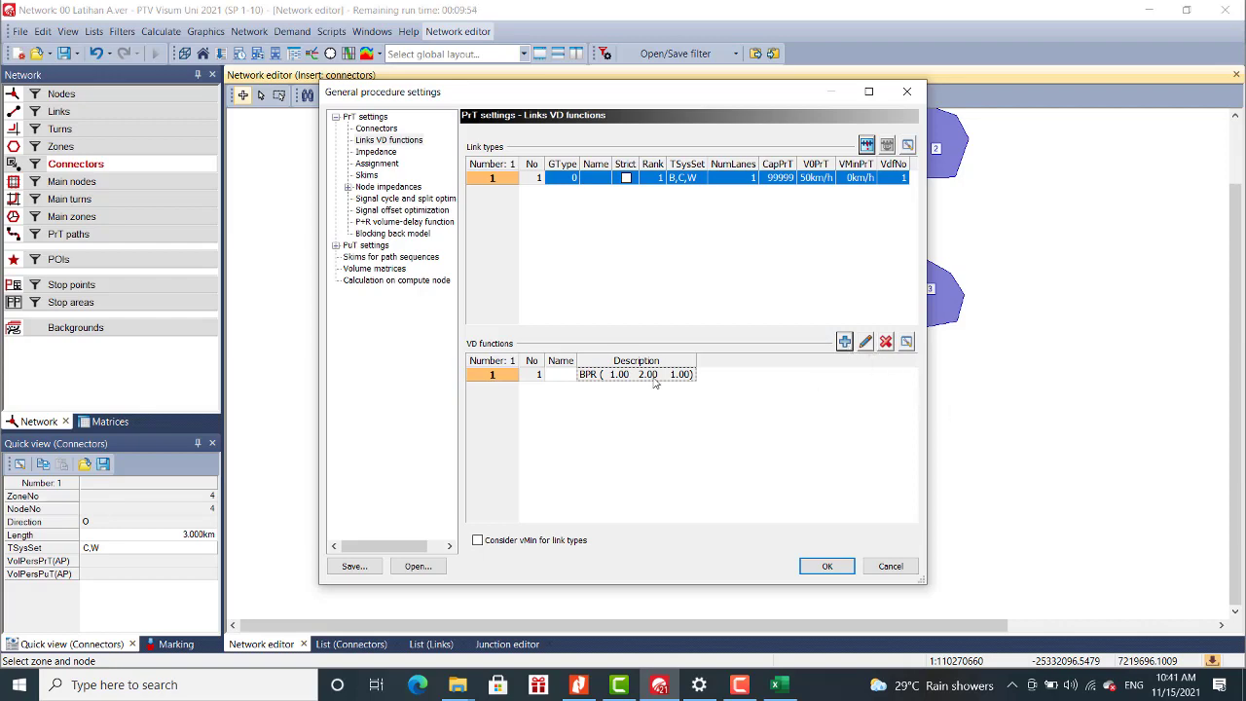
left_click(845, 343)
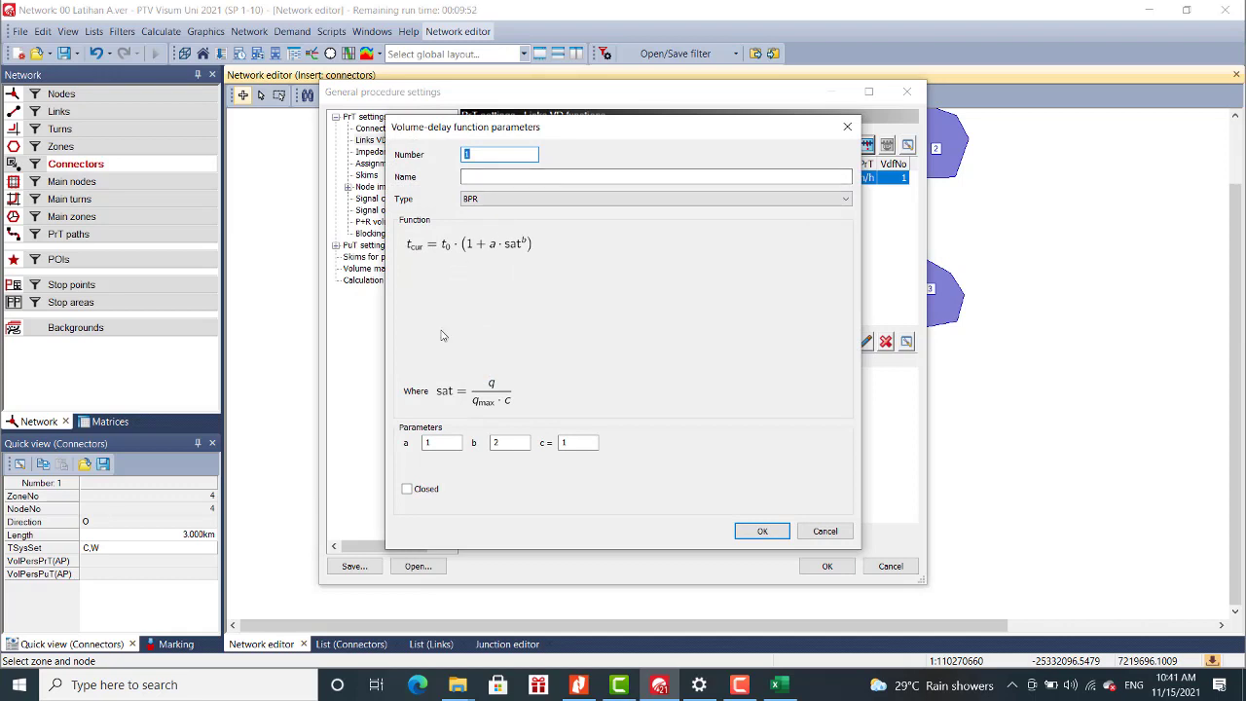
left_click(508, 201)
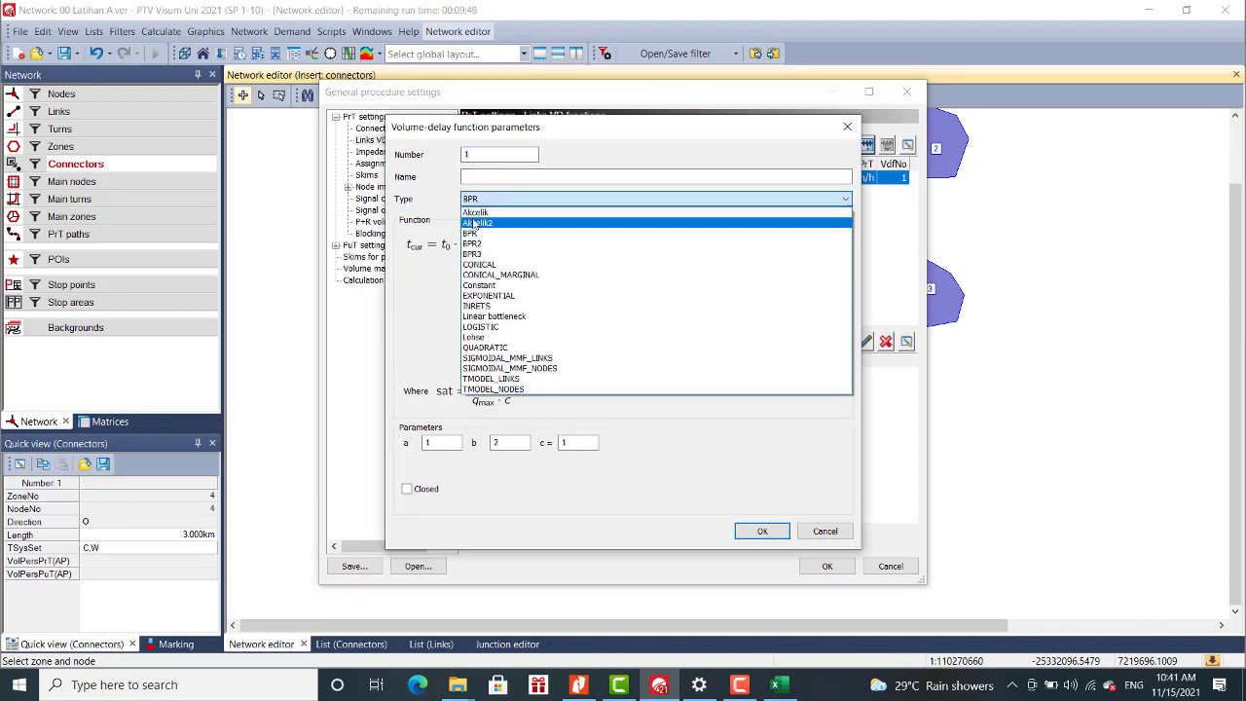
left_click(480, 234)
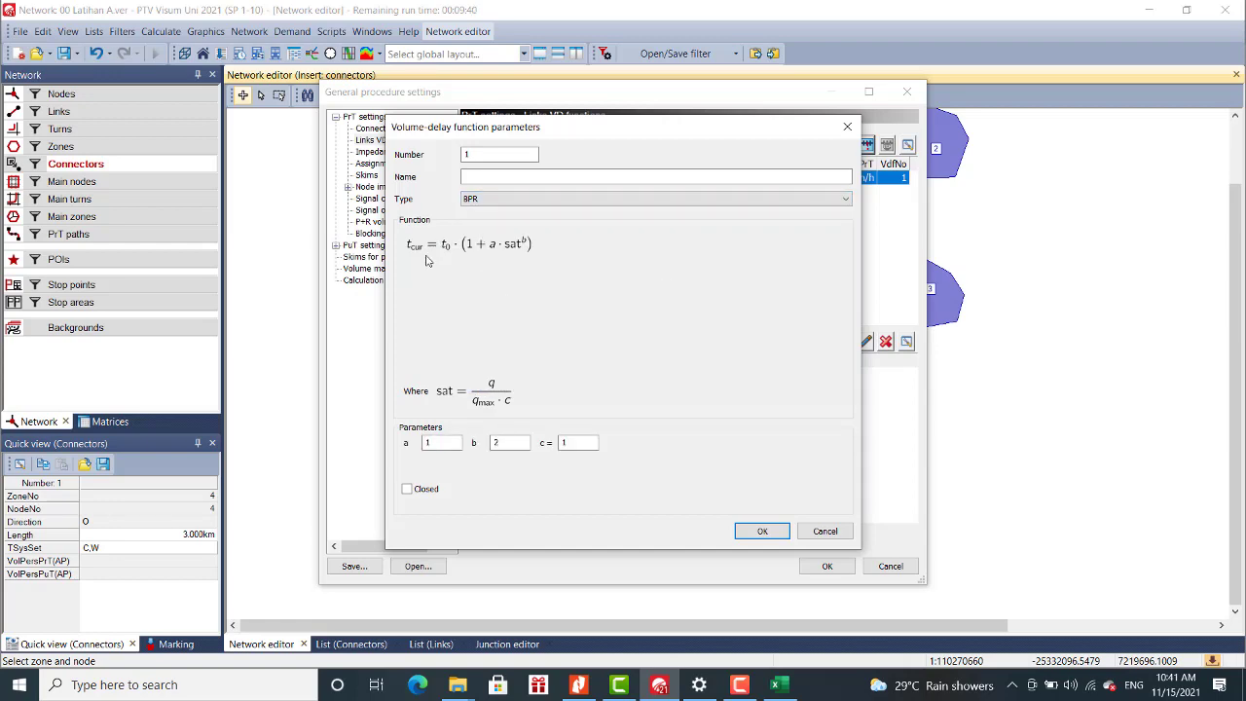
left_click(825, 534)
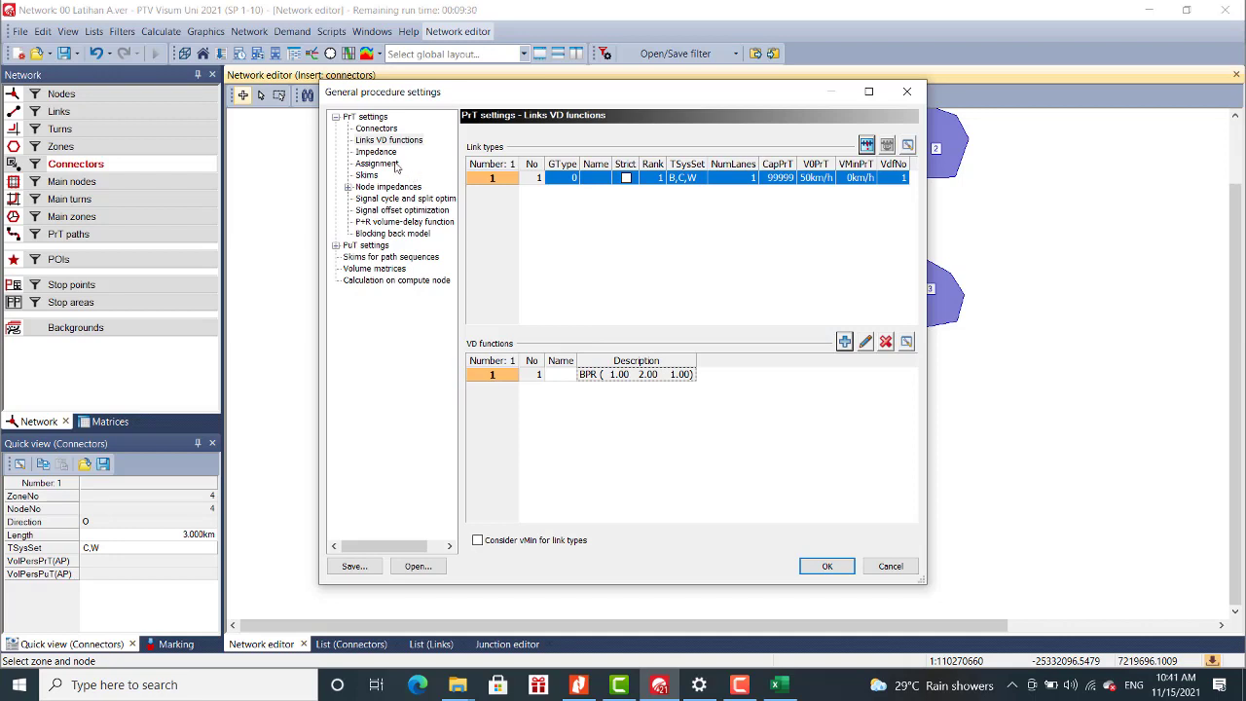
Inspect the PrT connector settings and the volume-delay function for percentage connectors, leaving them unmodified.
left_click(388, 130)
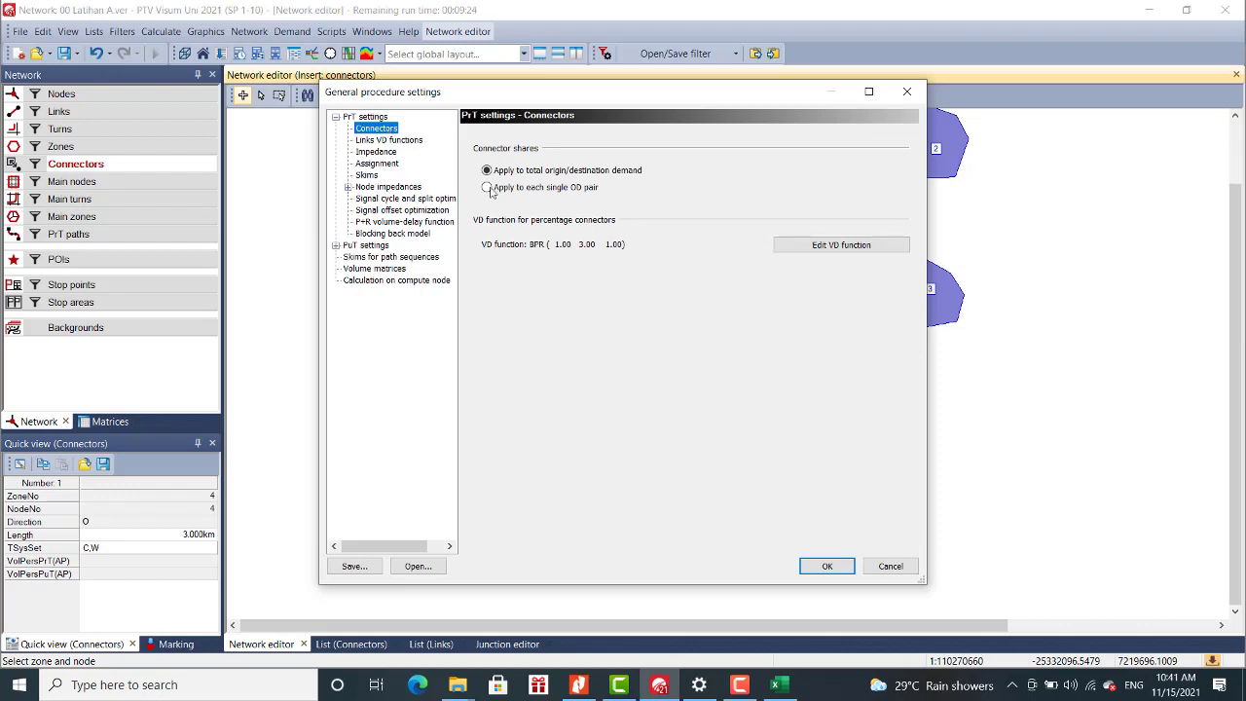
left_click(843, 248)
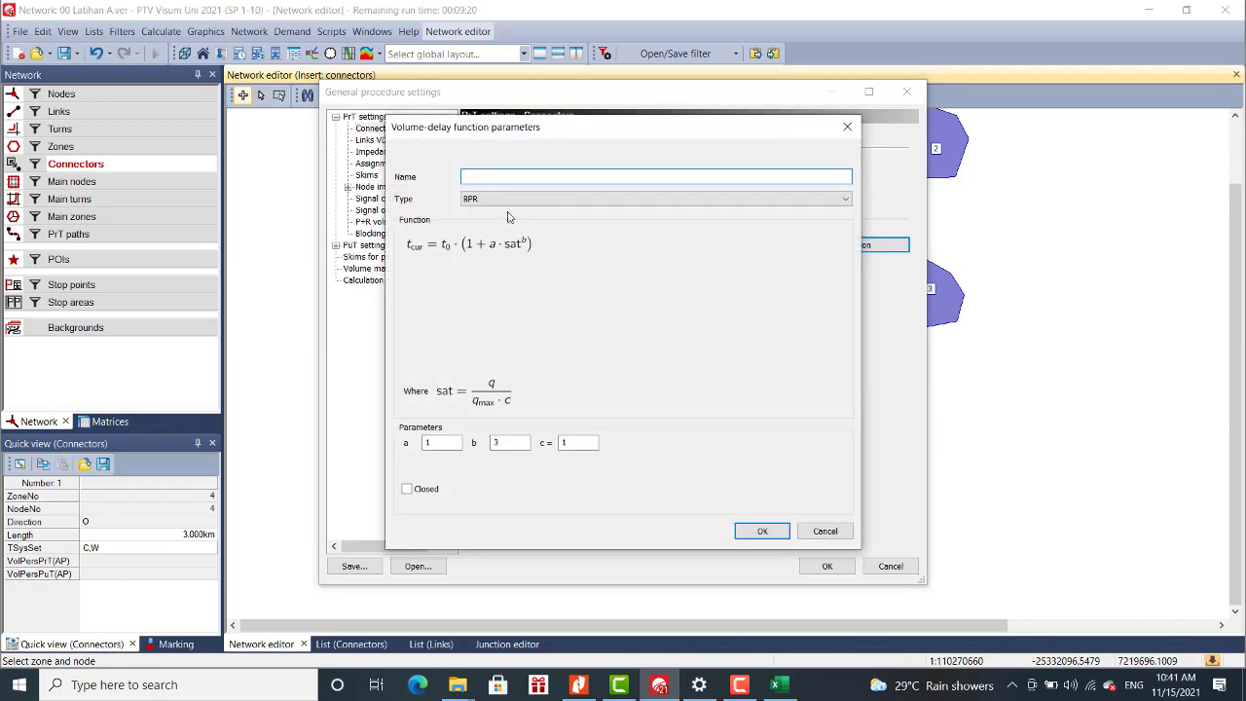
left_click(843, 198)
left_click(830, 530)
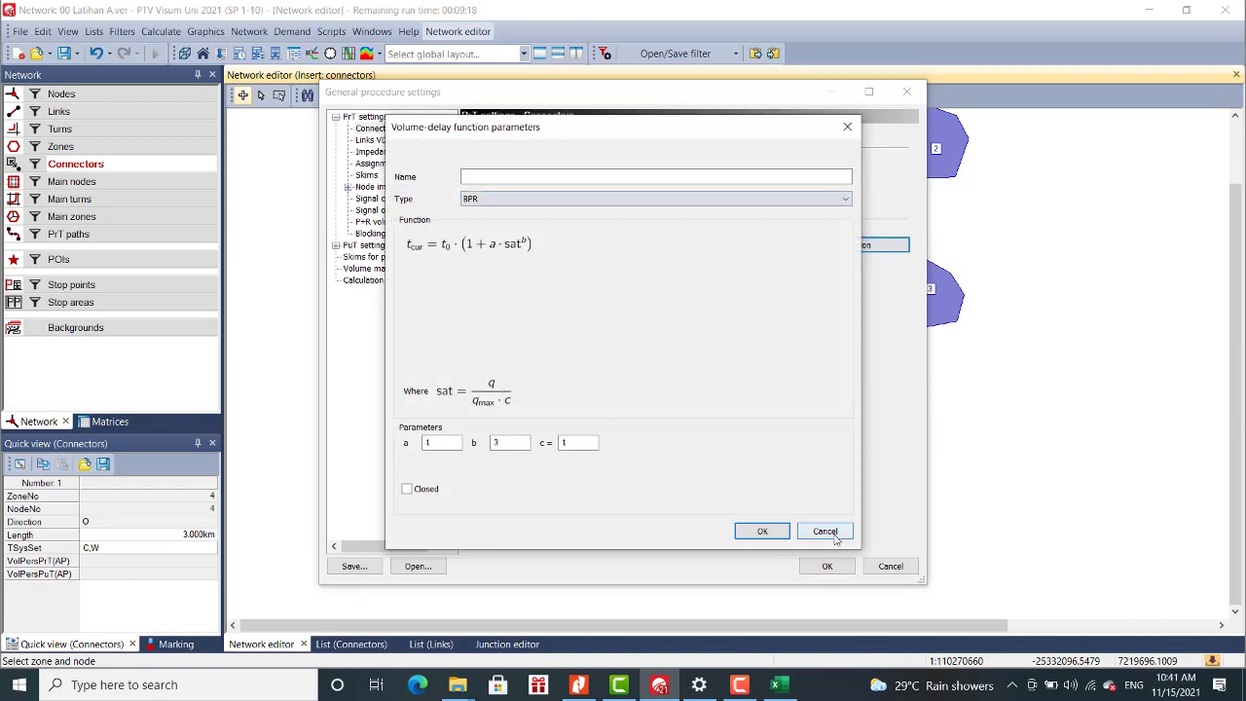
left_click(829, 531)
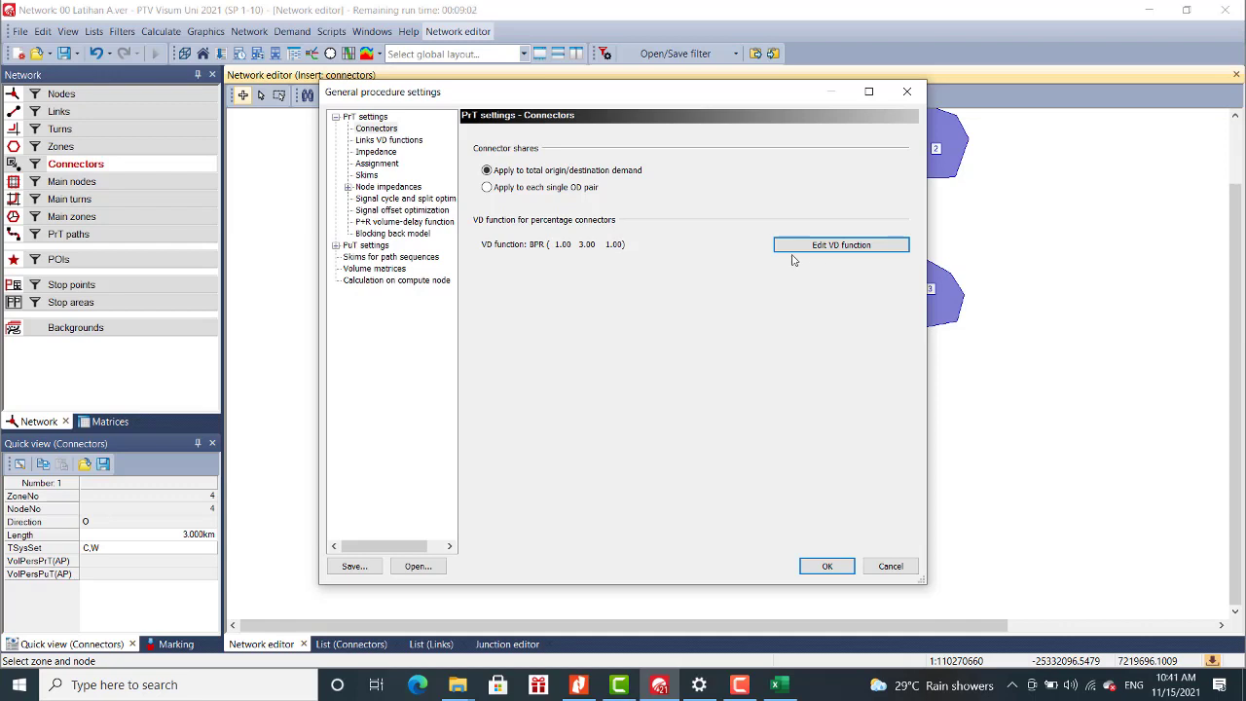
Enable detailed PrT impedance definition for transport system C and apply the general procedure settings.
left_click(374, 154)
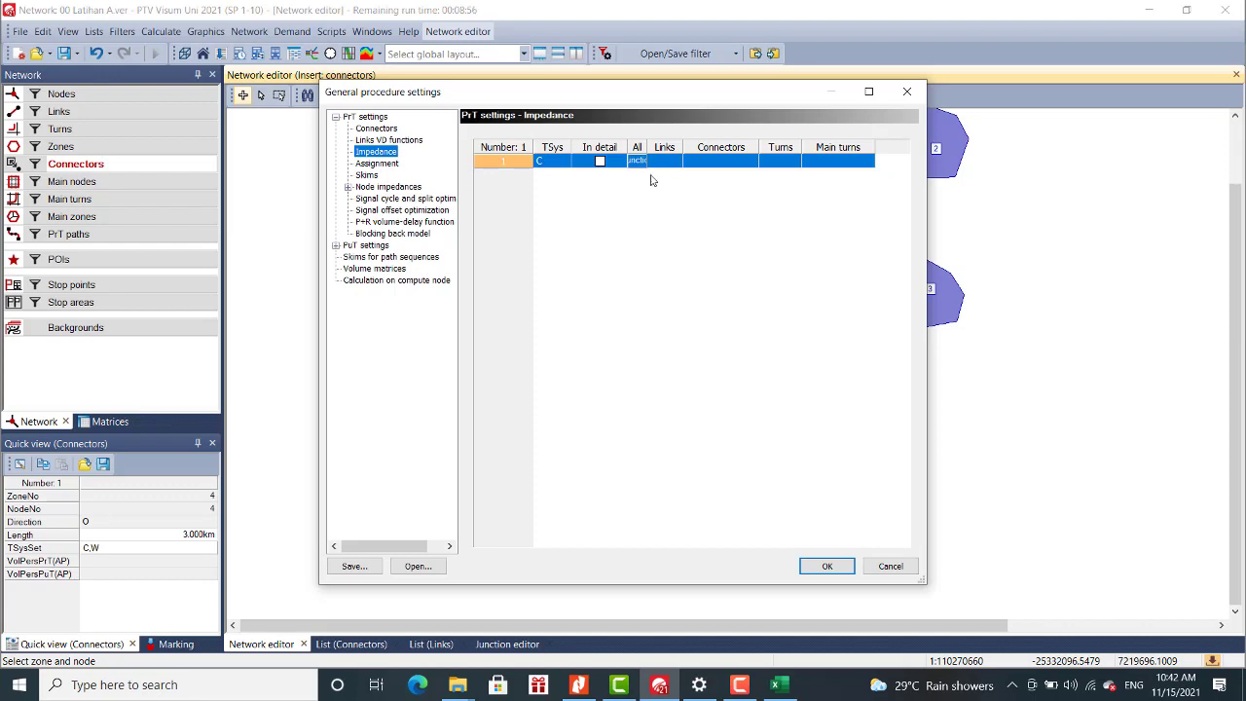
left_click(601, 162)
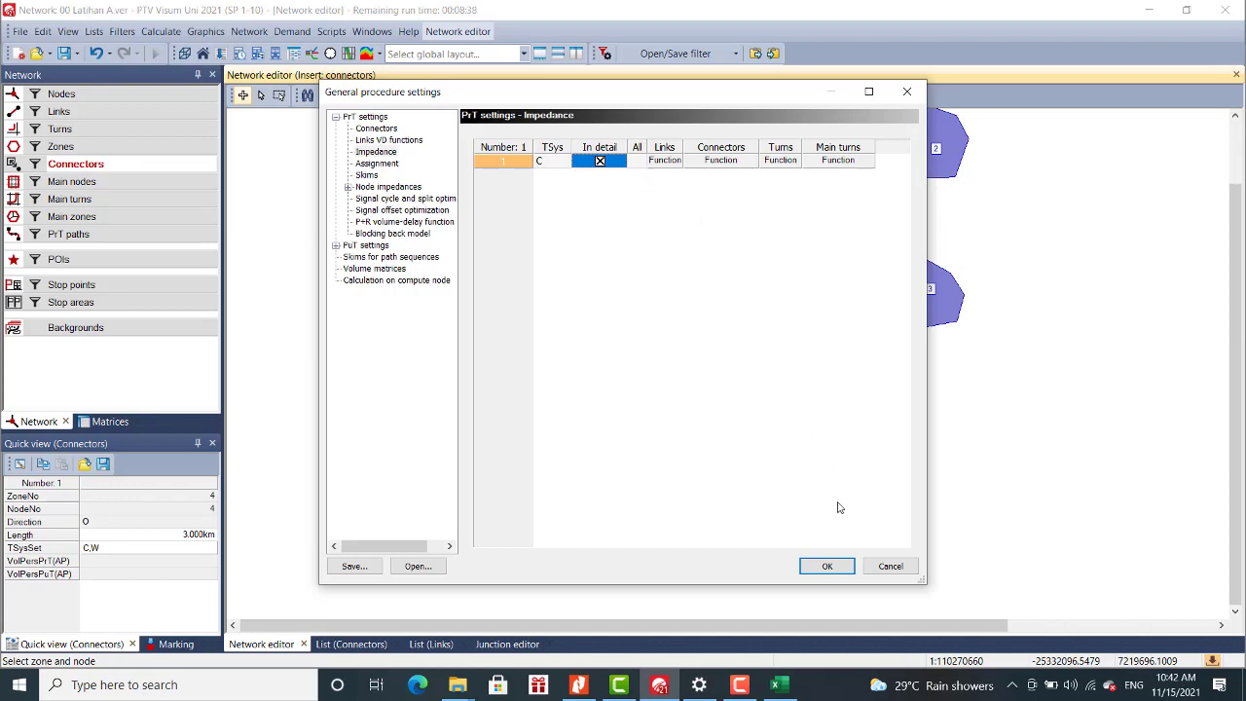
left_click(828, 568)
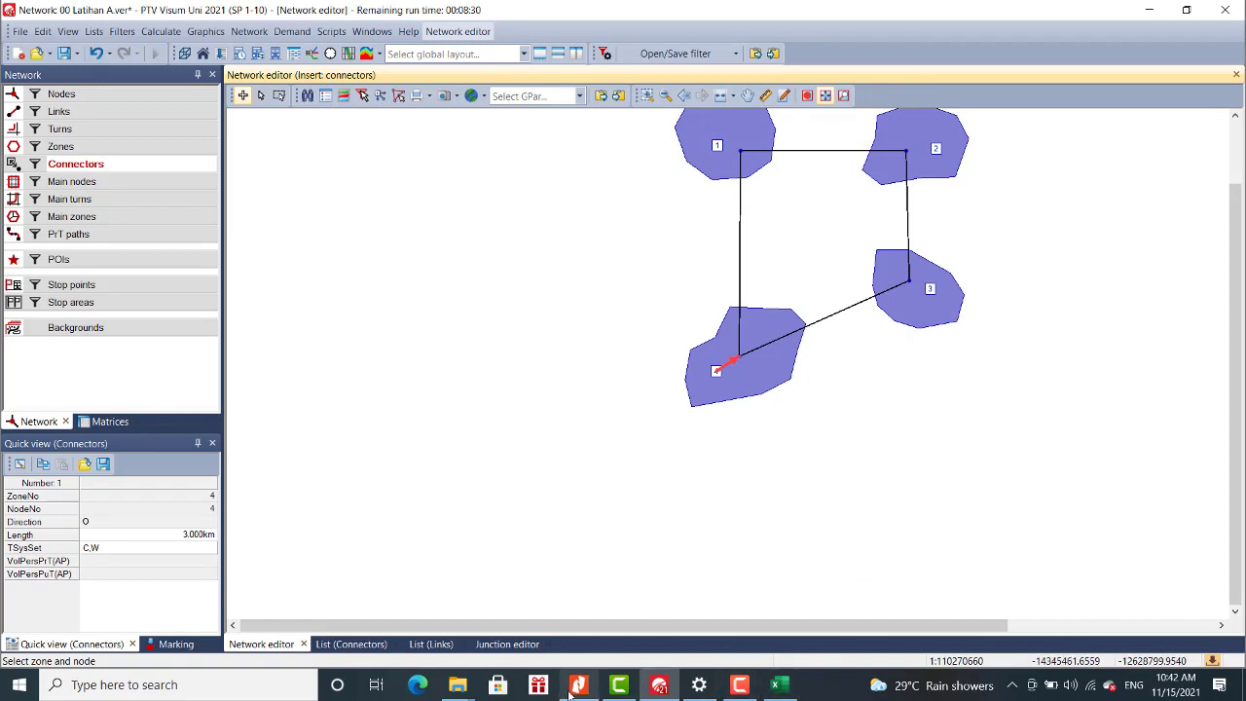
Save the network over the existing file 00 Latihan A.ver and close PTV Visum.
left_click(63, 53)
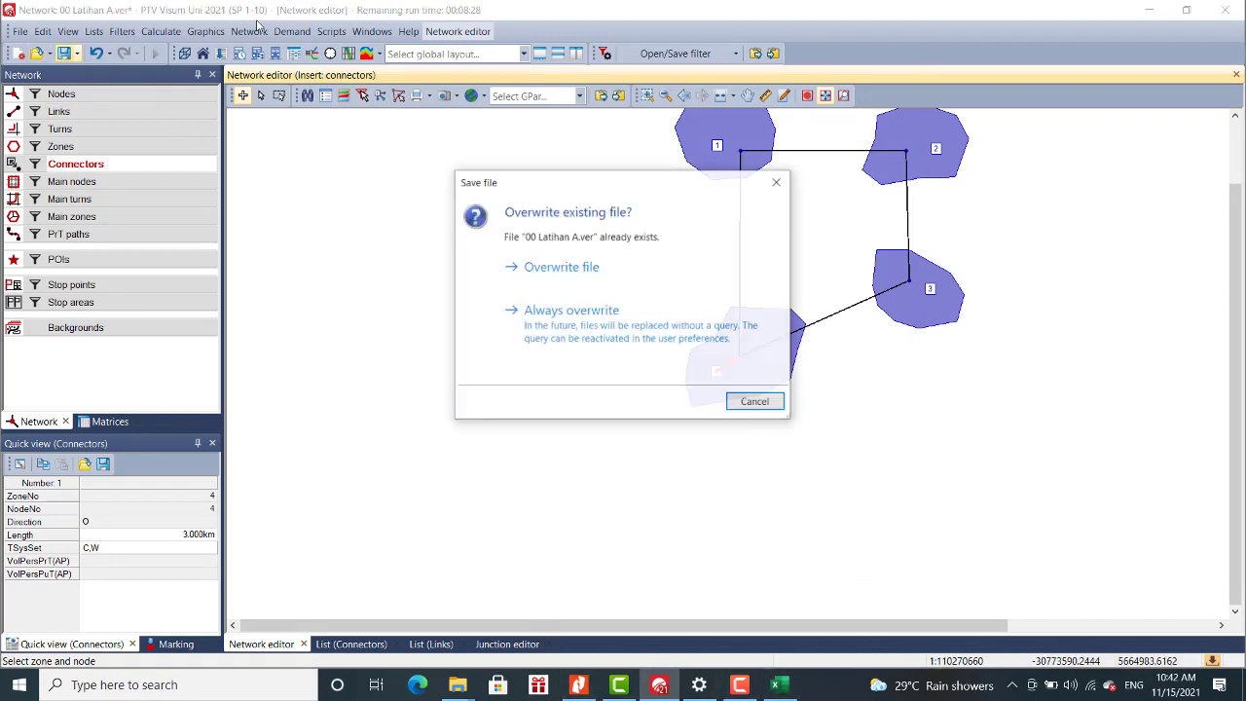
left_click(589, 273)
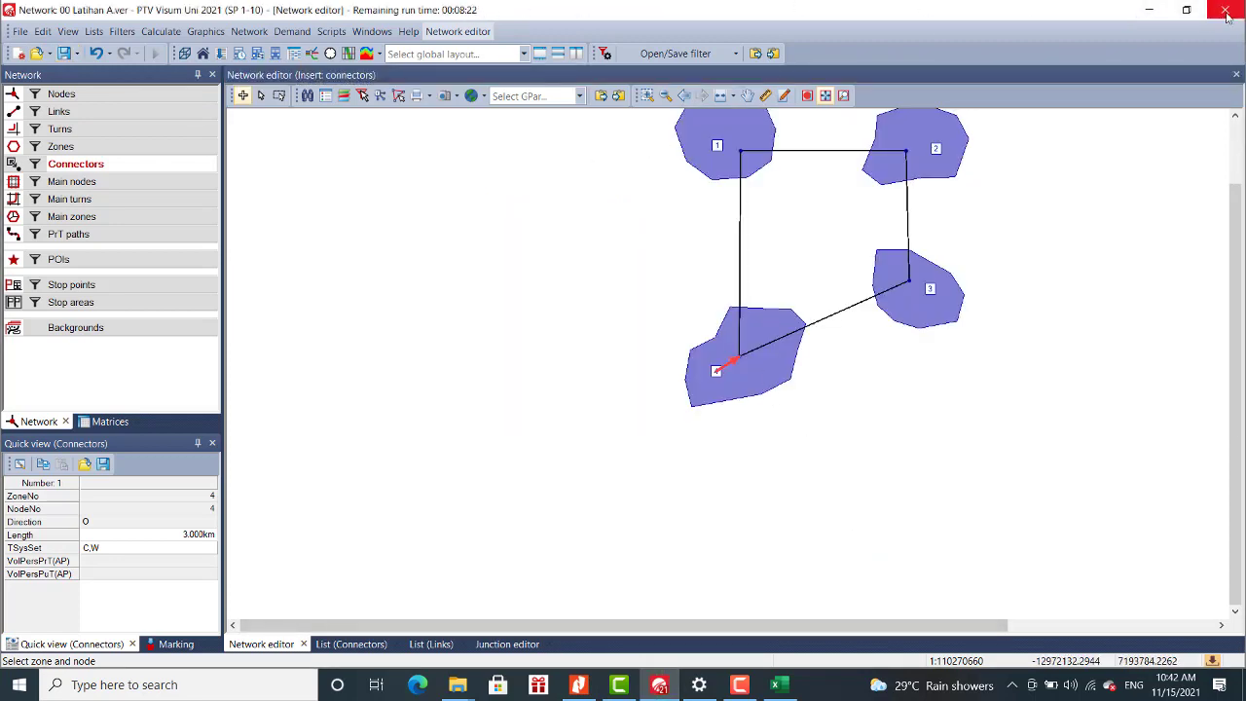
left_click(1149, 8)
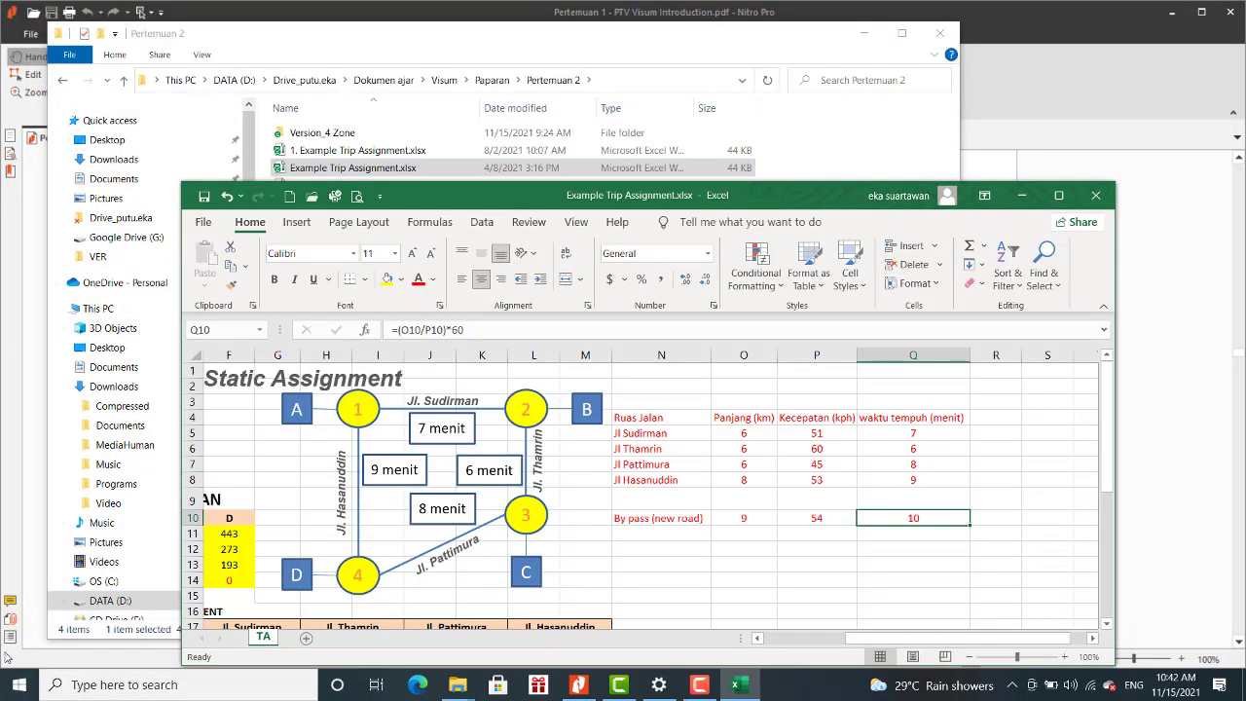
Clear the open PDF, folder and spreadsheet windows off the desktop and relaunch PTV Visum 2021 (Student).
key("super")
scroll(563, 460, "down", 3)
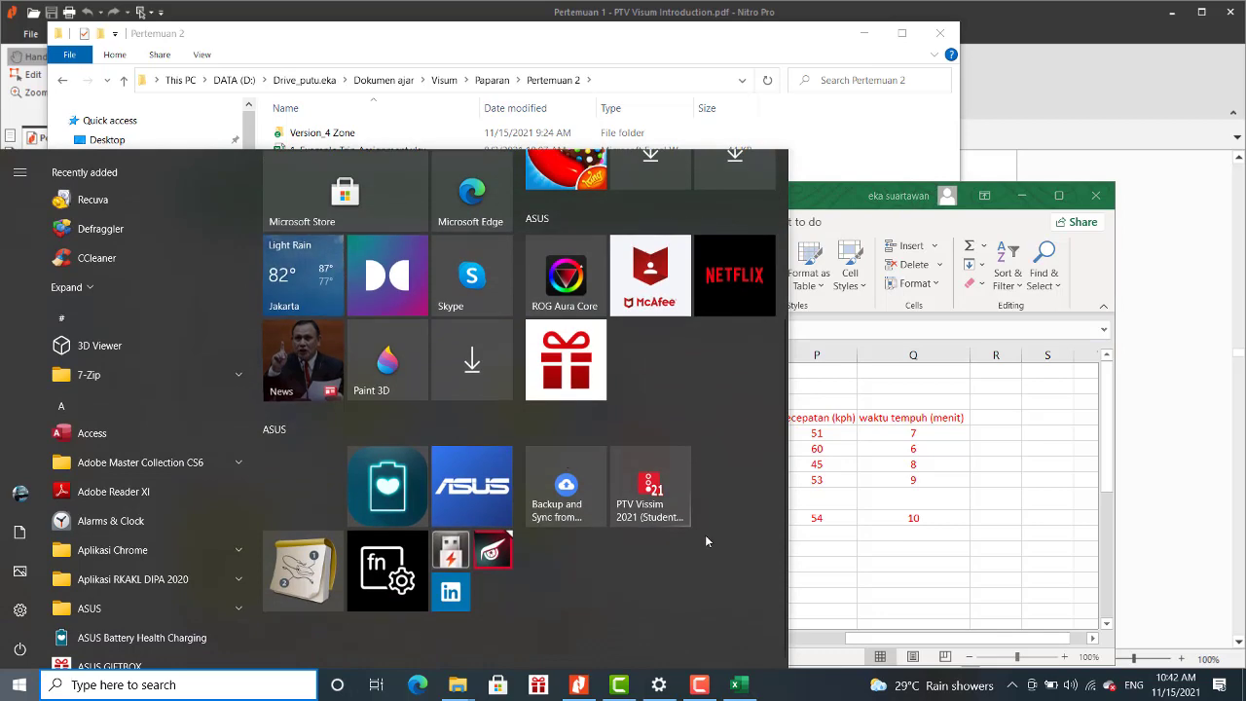
left_click(1159, 98)
left_click(1179, 19)
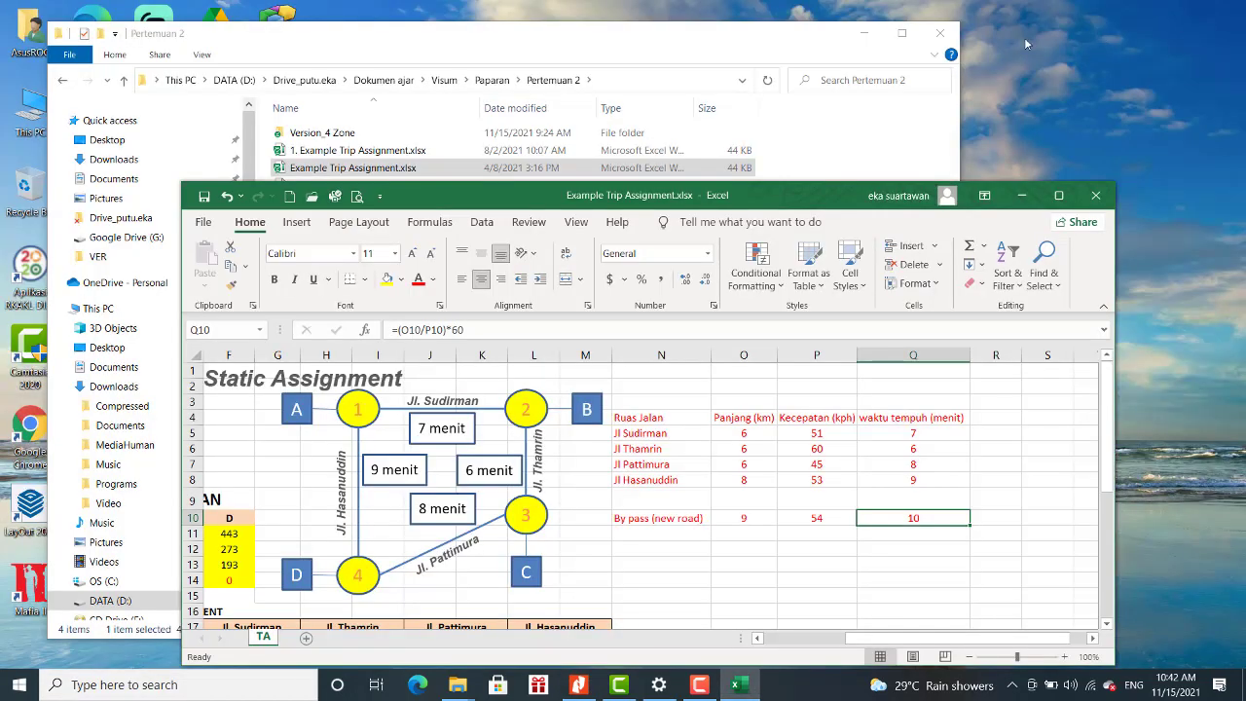
left_click(865, 35)
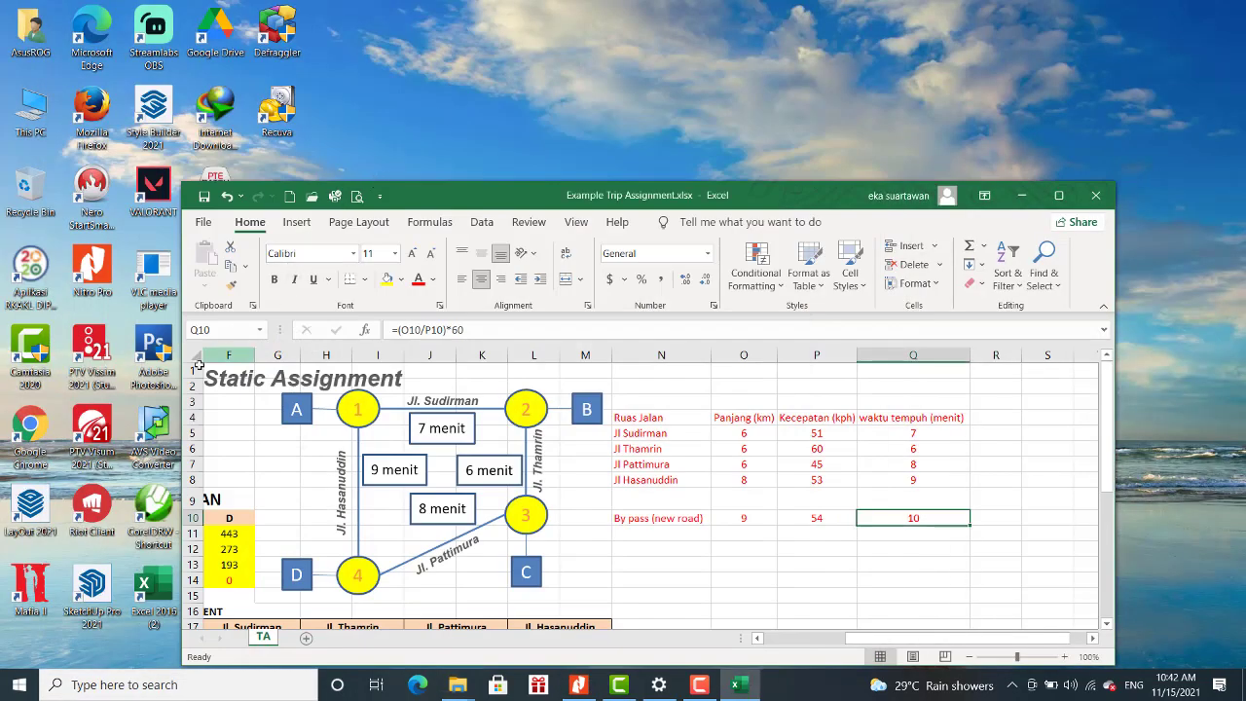
double_click(92, 433)
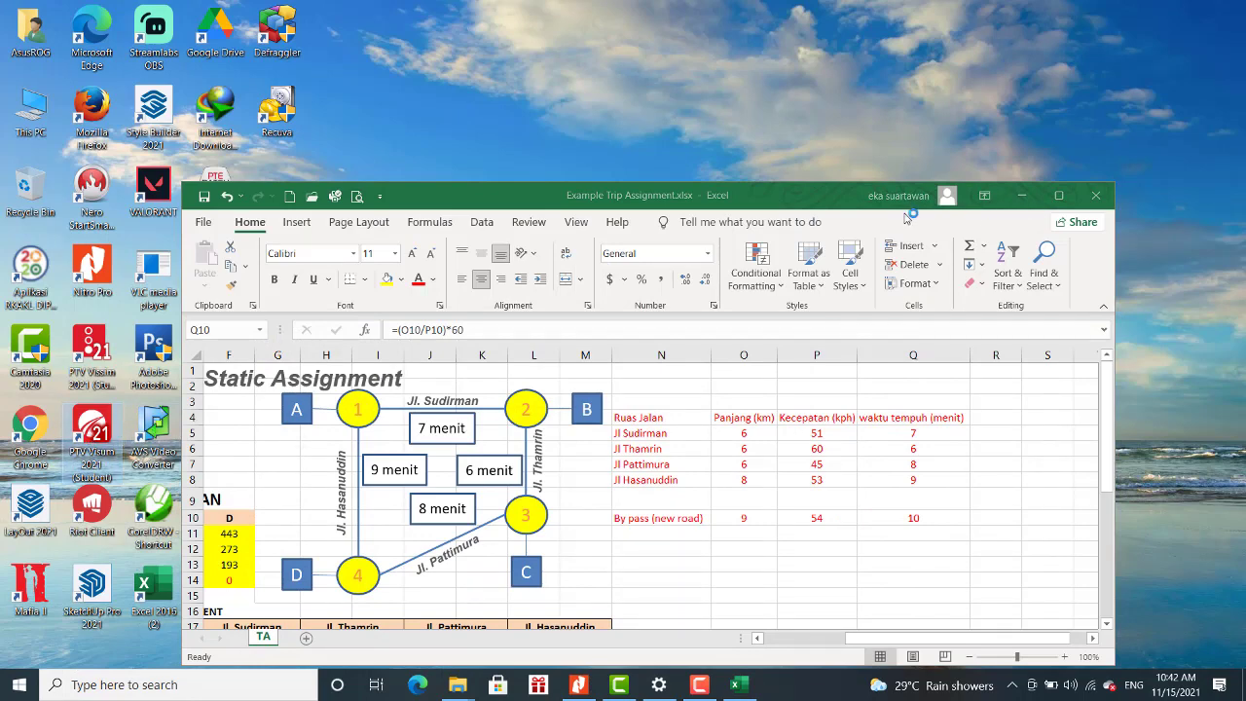
left_click(1020, 198)
left_click(1021, 199)
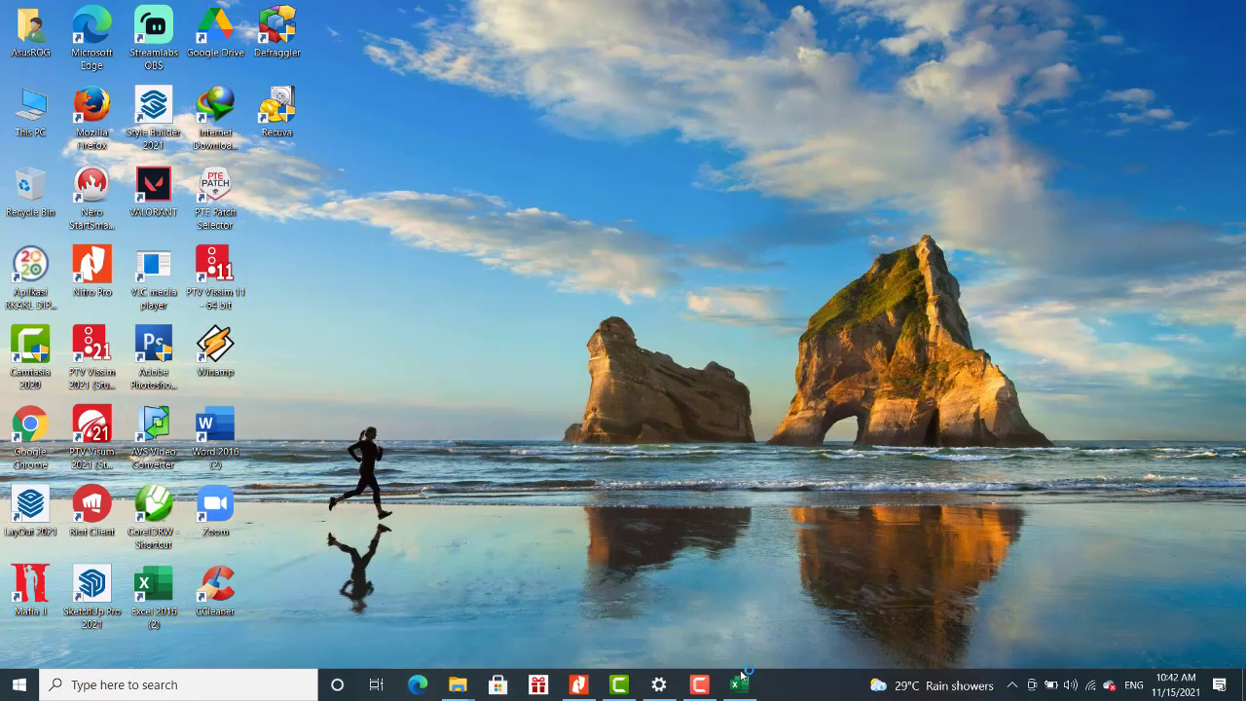
Review the static traffic assignment slides in the PTV Visum introduction PDF through the Adding Demand workflow page, and switch back to PTV Visum.
left_click(578, 684)
scroll(592, 376, "down", 2)
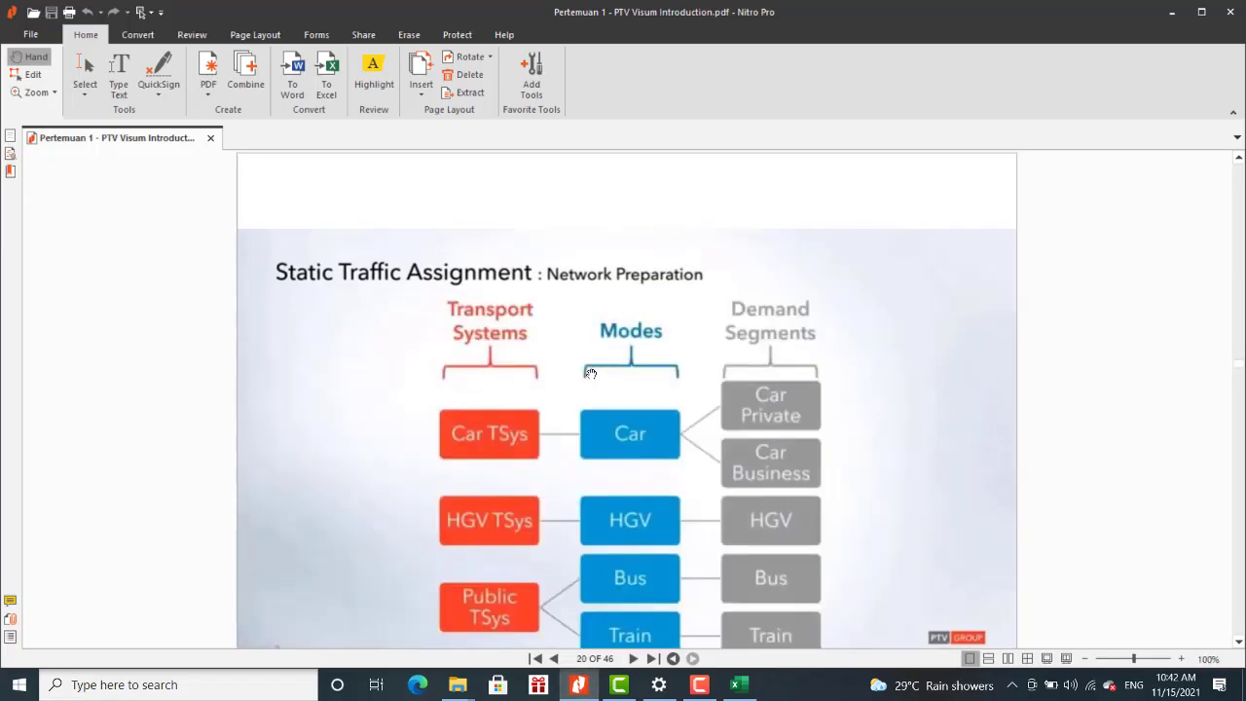
scroll(921, 363, "down", 1)
scroll(921, 363, "down", 3)
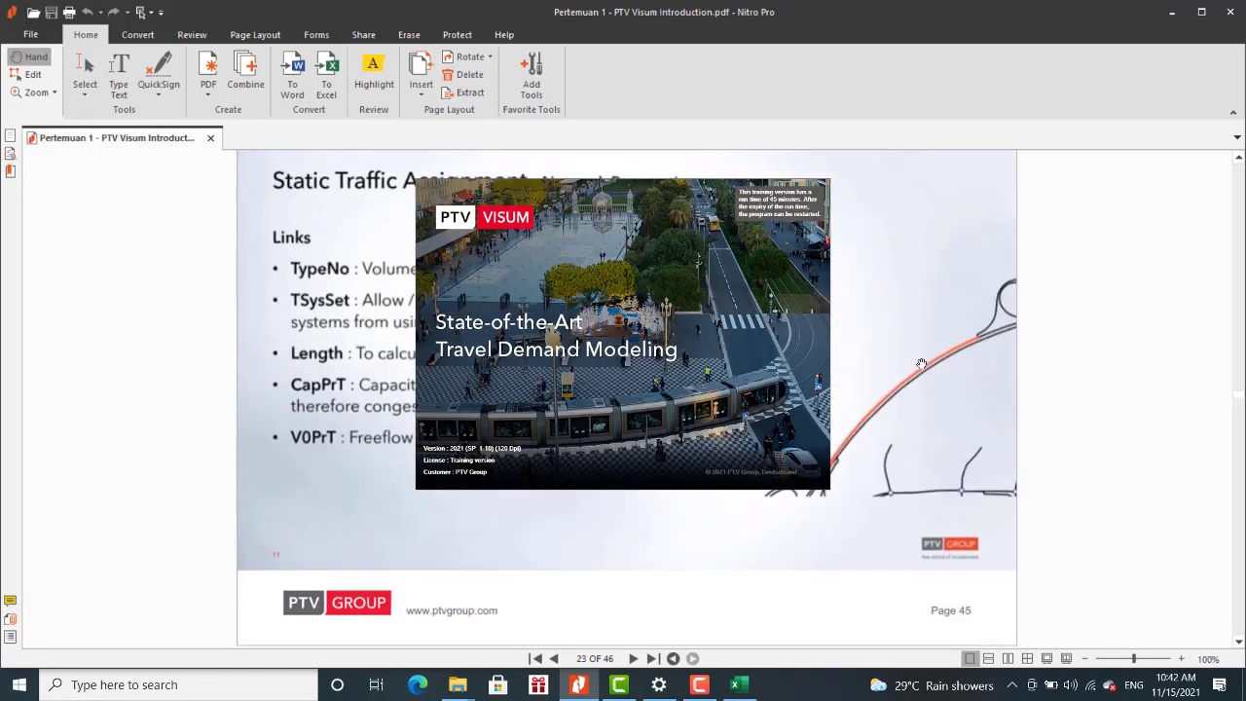
scroll(922, 363, "down", 4)
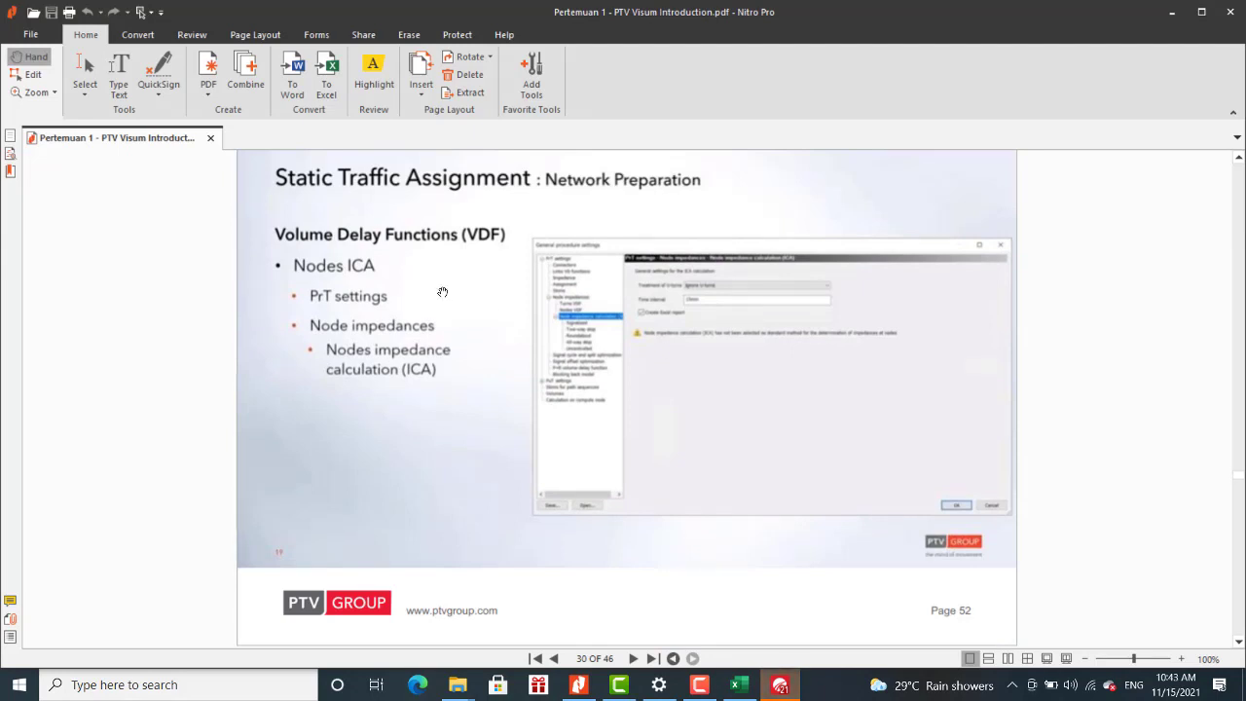
scroll(440, 297, "down", 4)
scroll(440, 297, "down", 3)
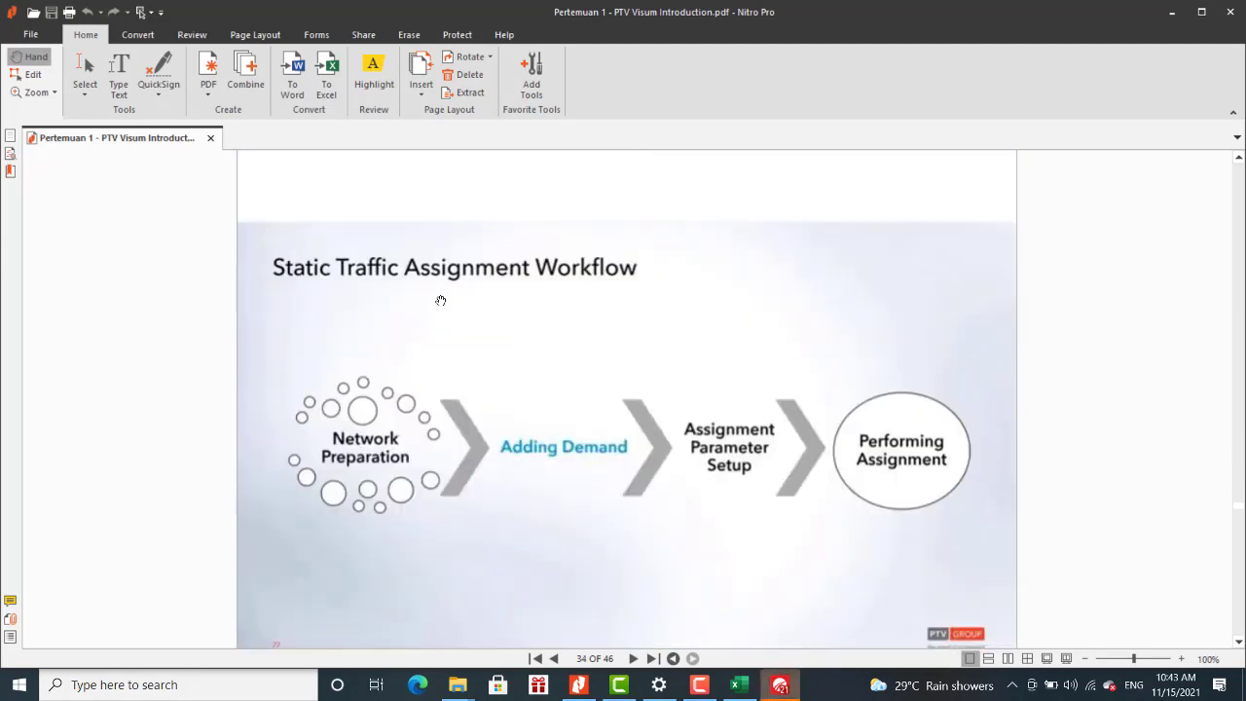
scroll(557, 468, "down", 1)
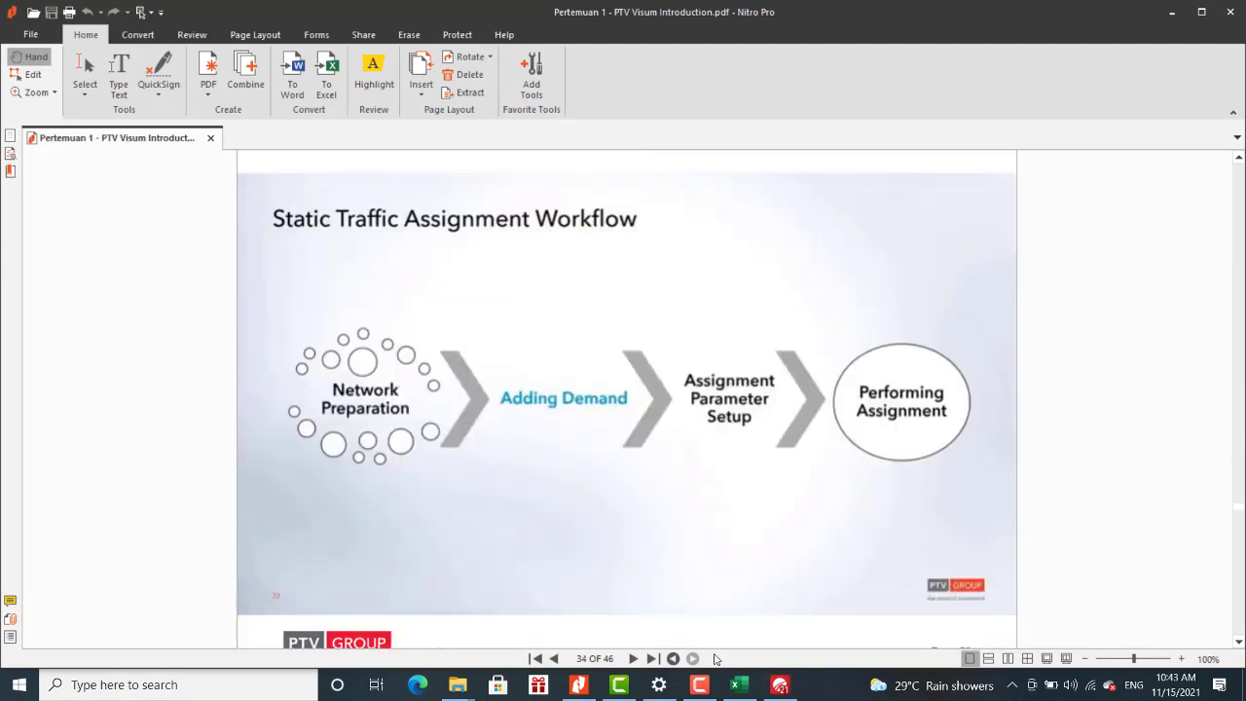
mouse_move(784, 694)
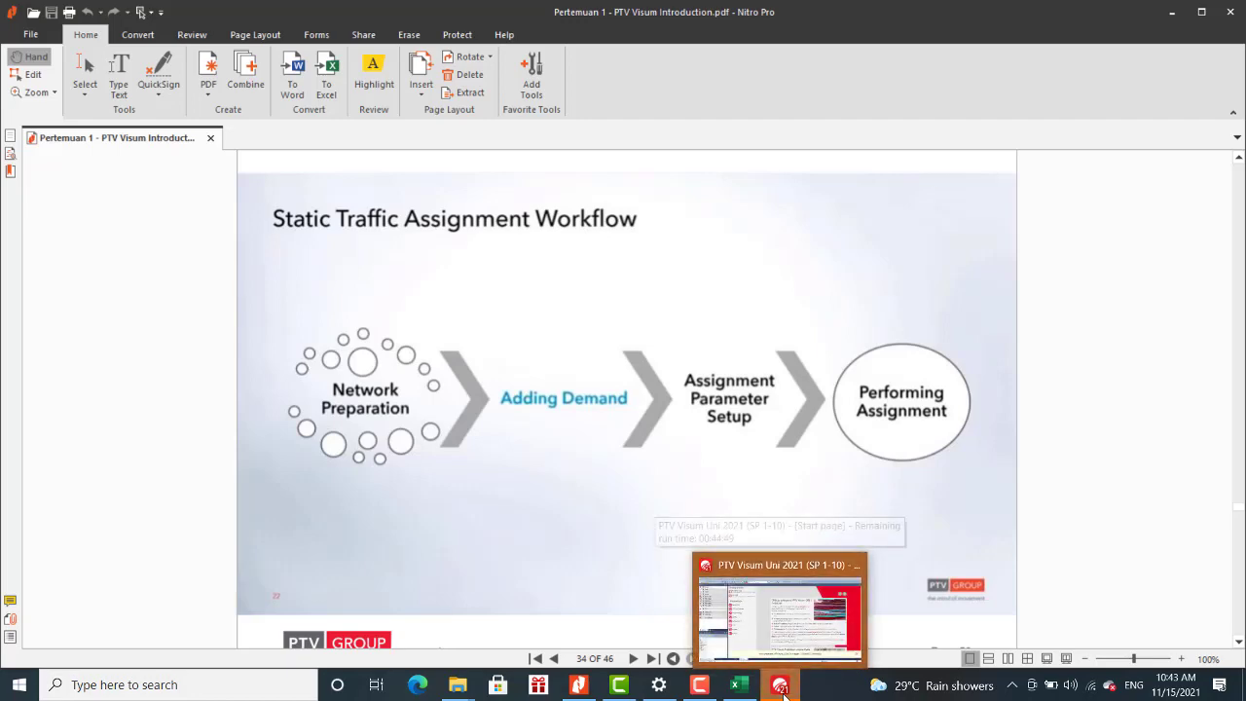
left_click(779, 608)
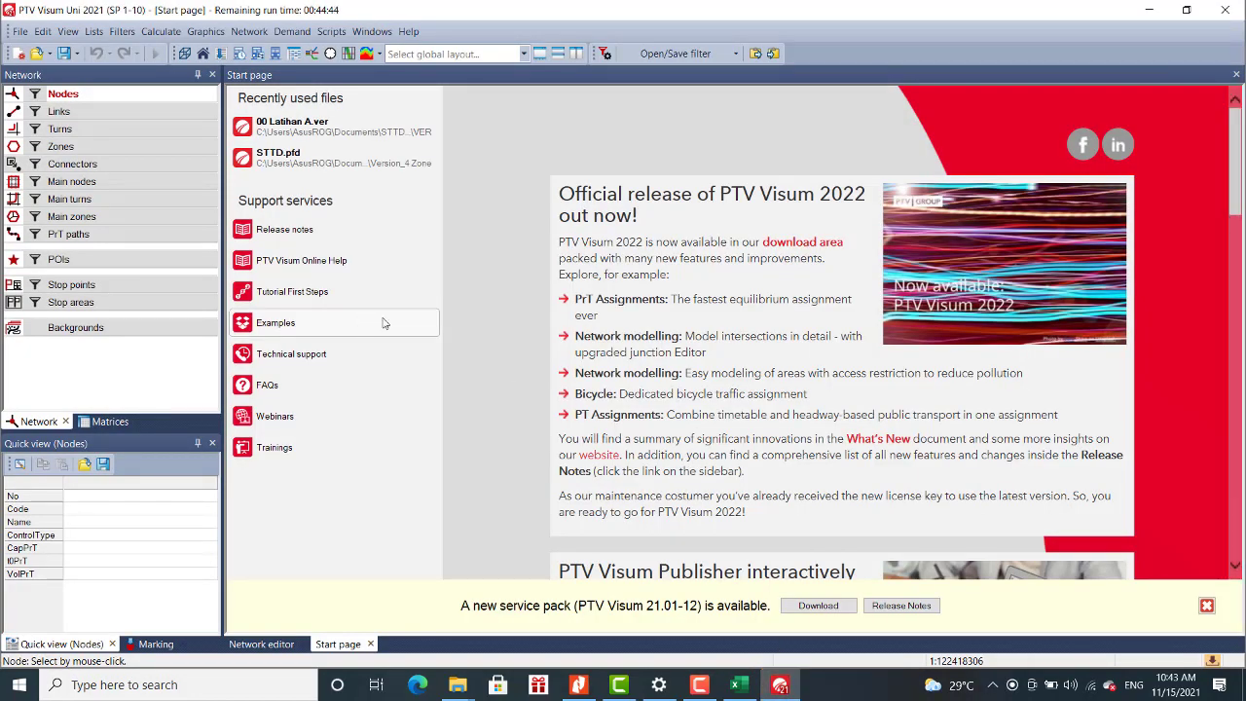
Open the recently used version file 00 Latihan A.ver and view its four-zone network.
left_click(317, 126)
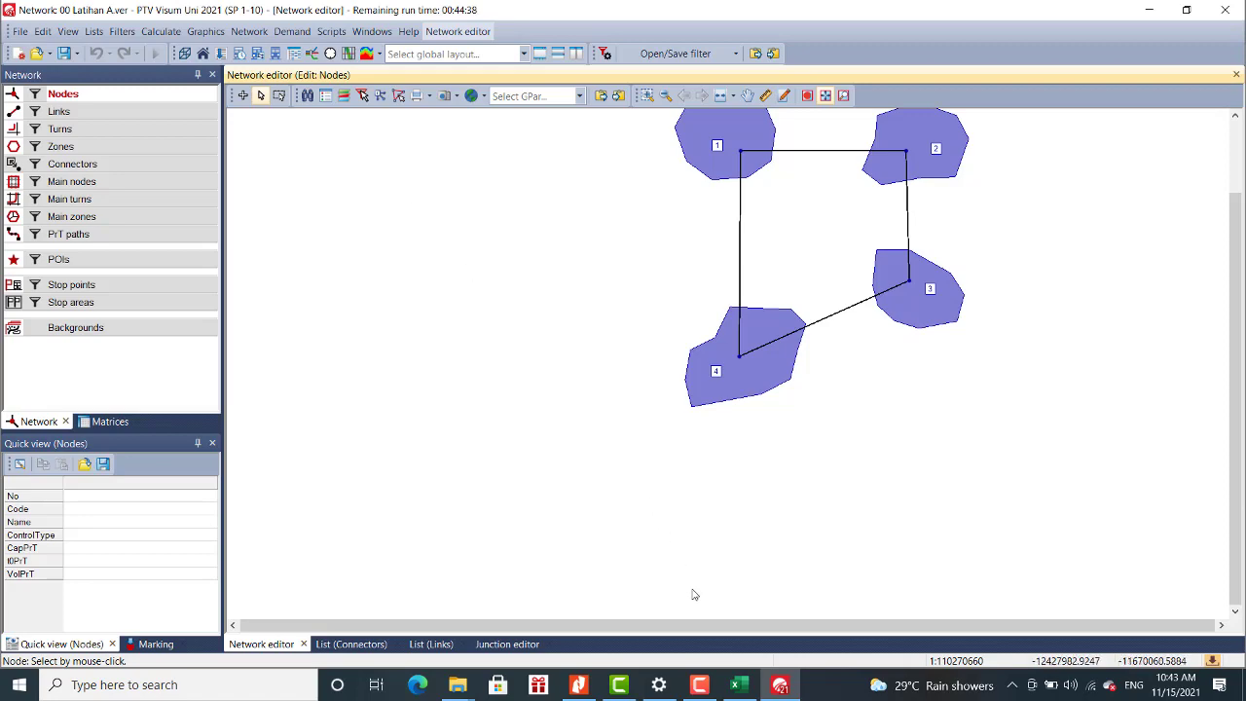
left_click(733, 686)
scroll(487, 438, "down", 3)
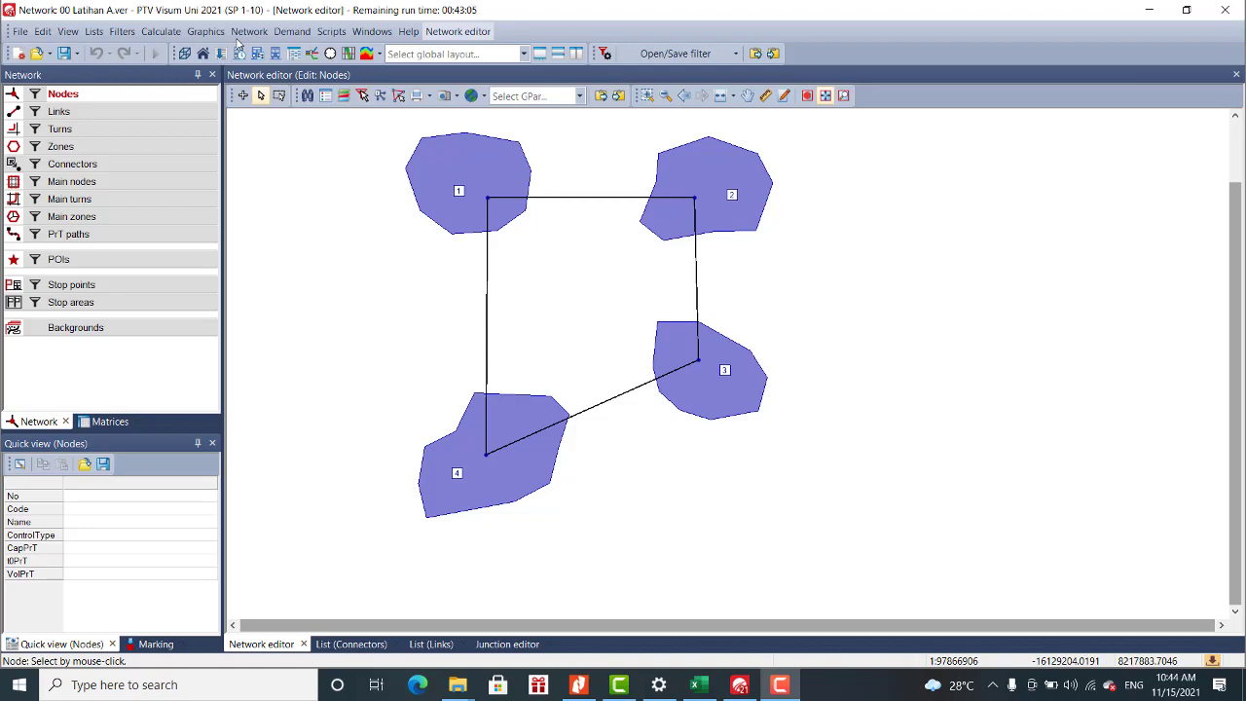
Check the OD demand data of demand segment C (Car) and close it without applying changes.
left_click(288, 36)
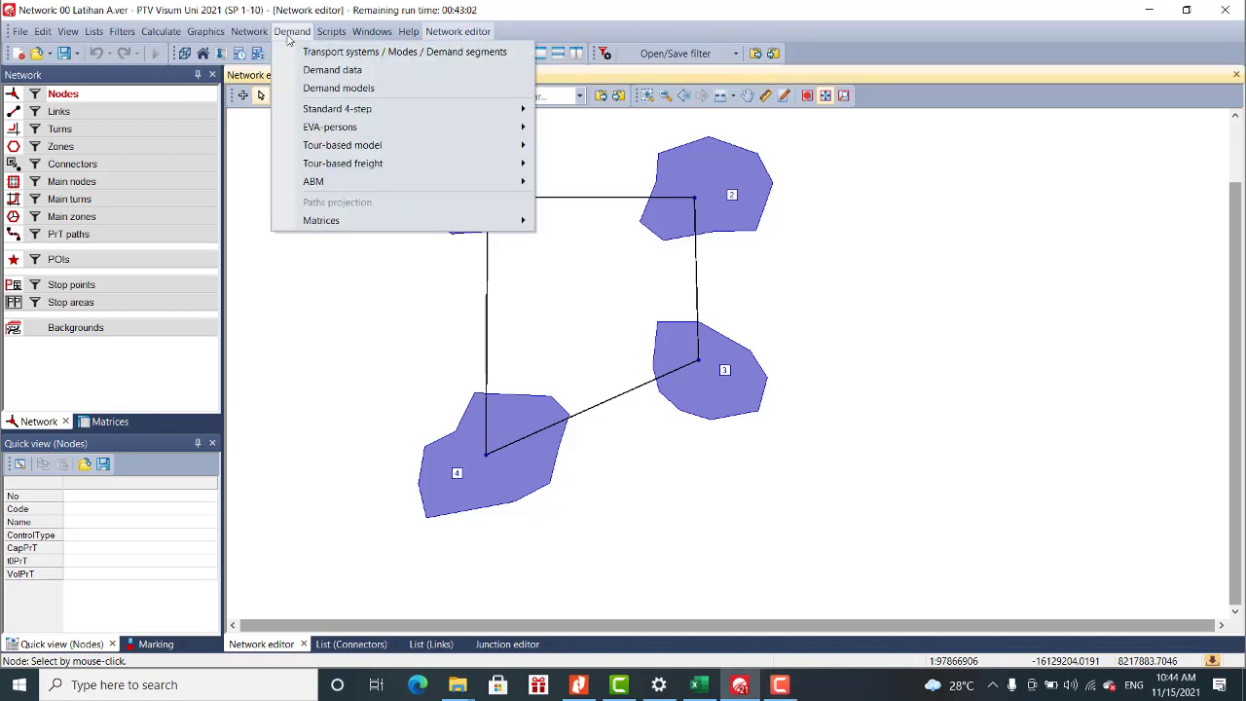
left_click(329, 70)
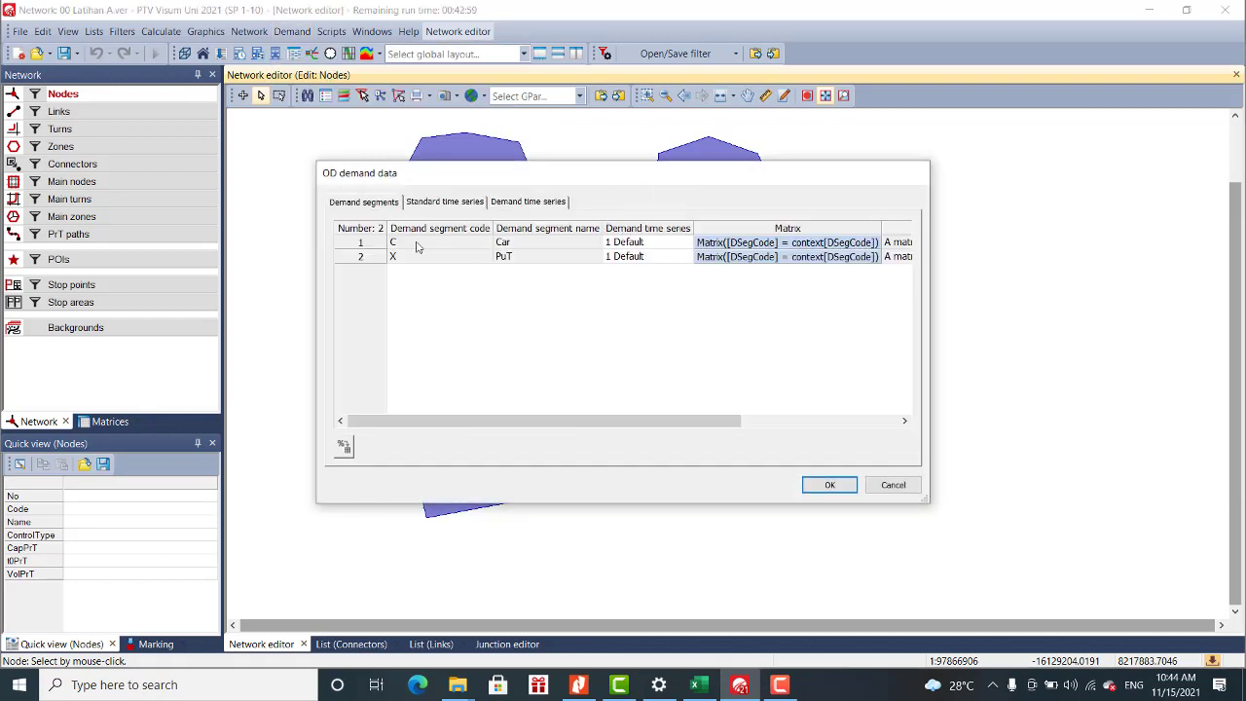
left_click(362, 243)
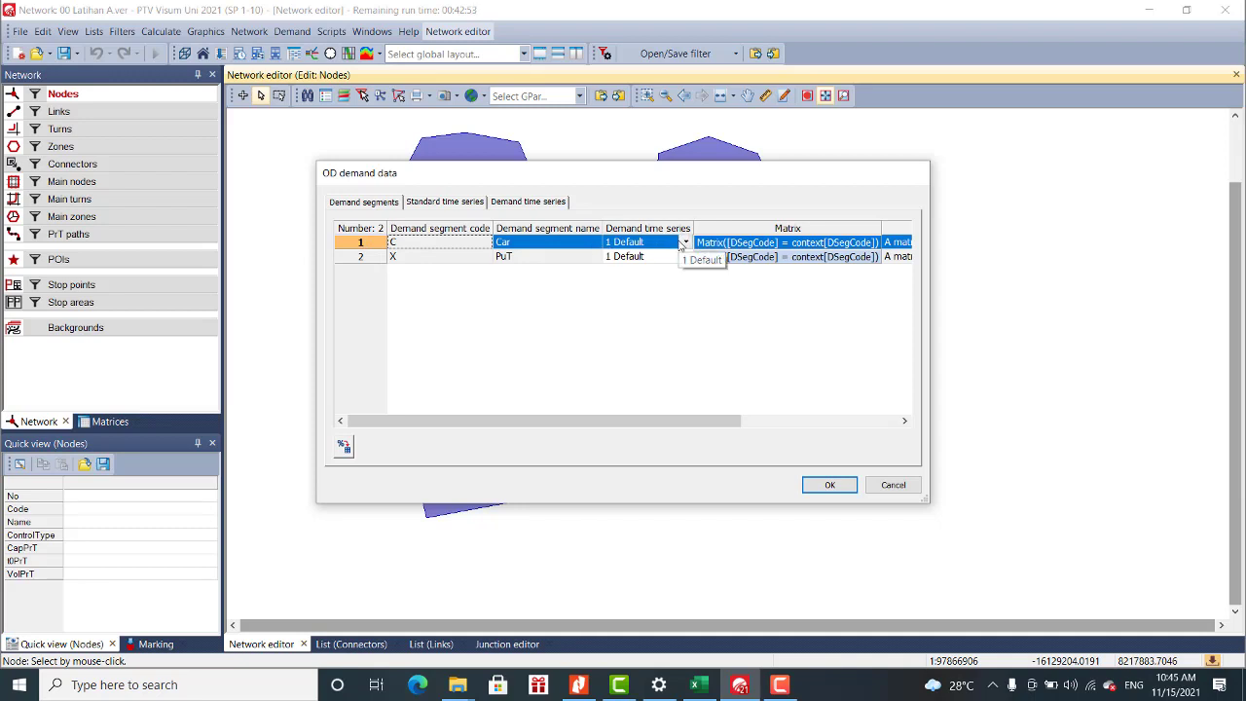
left_click(893, 485)
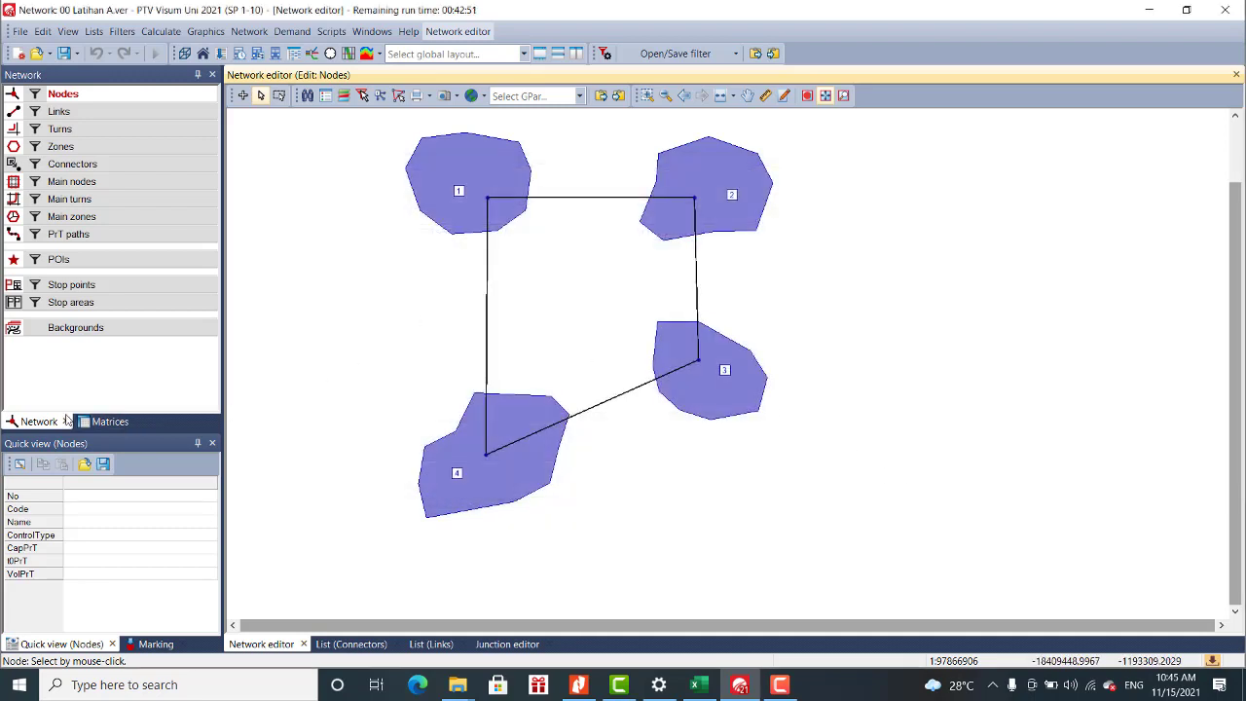
Create a zone-based demand data matrix, number 1, with both code and name set to Car.
left_click(100, 422)
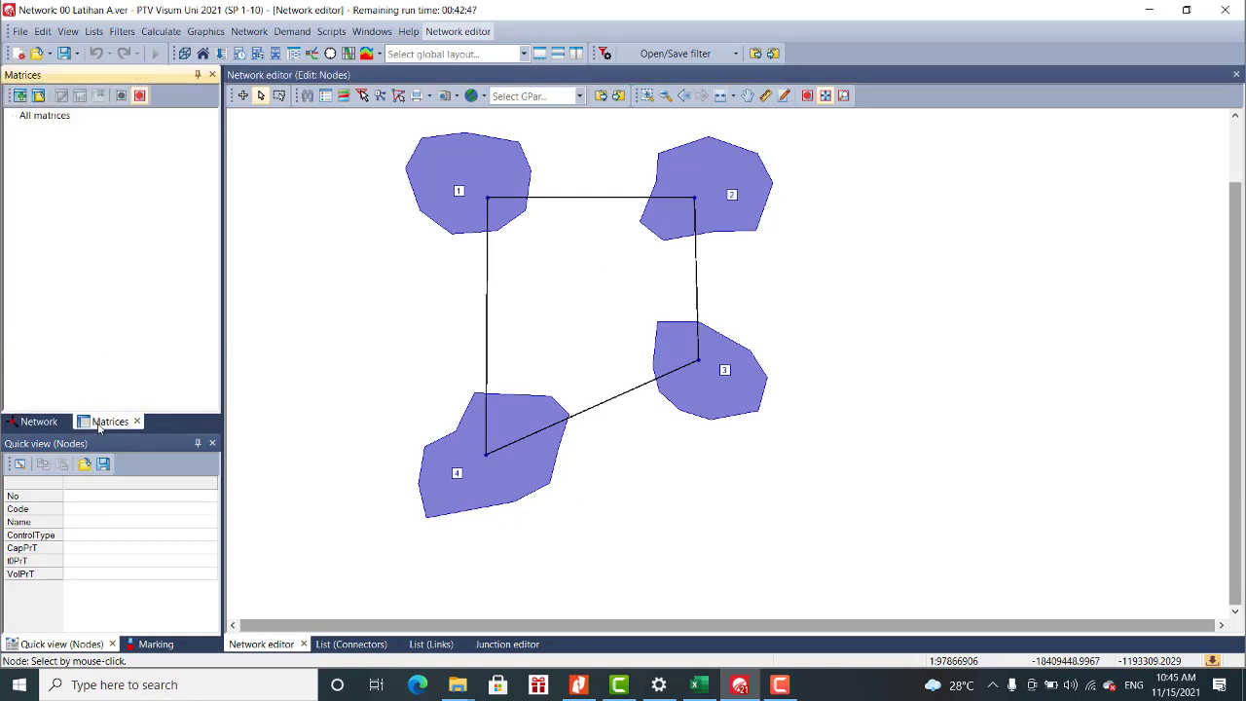
left_click(20, 96)
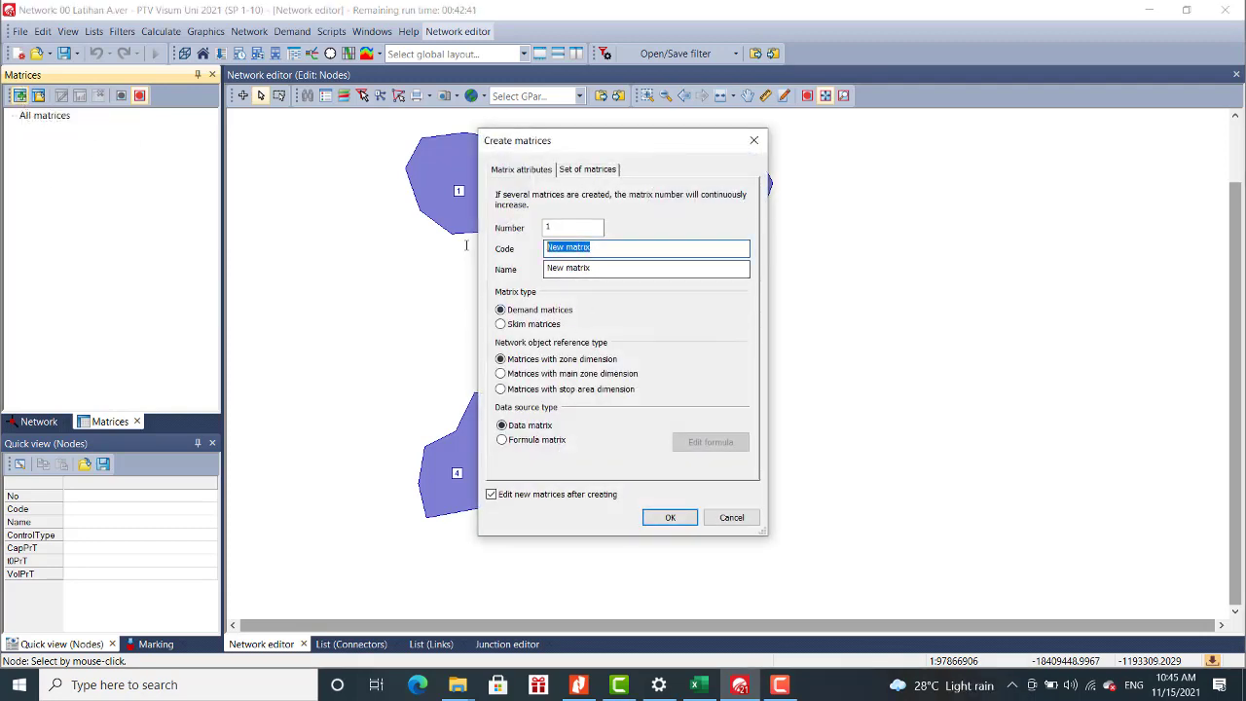
type("Car")
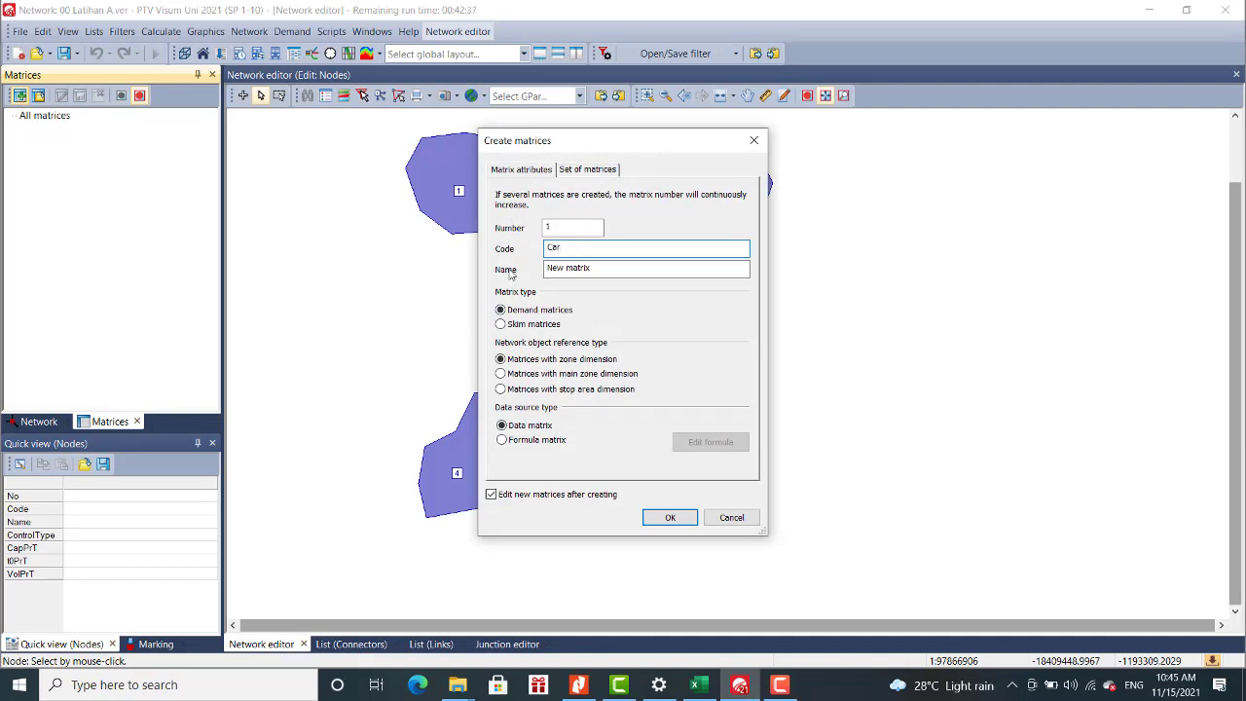
key("Tab")
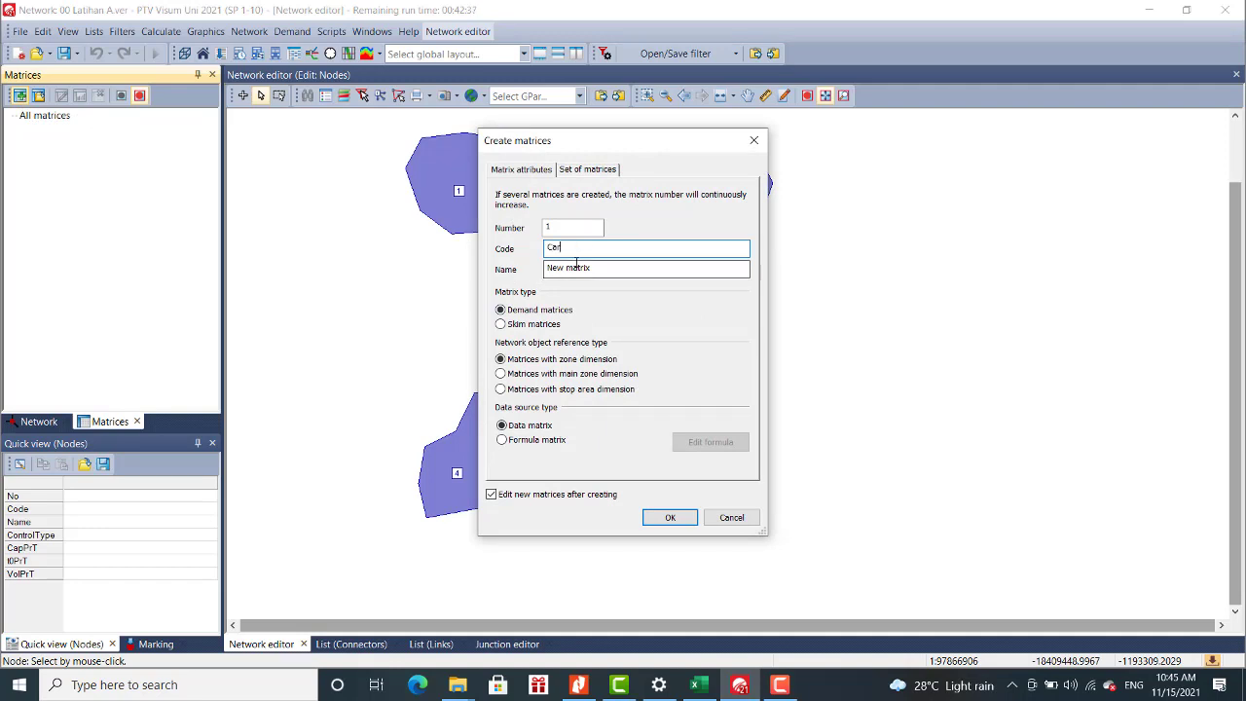
type("V")
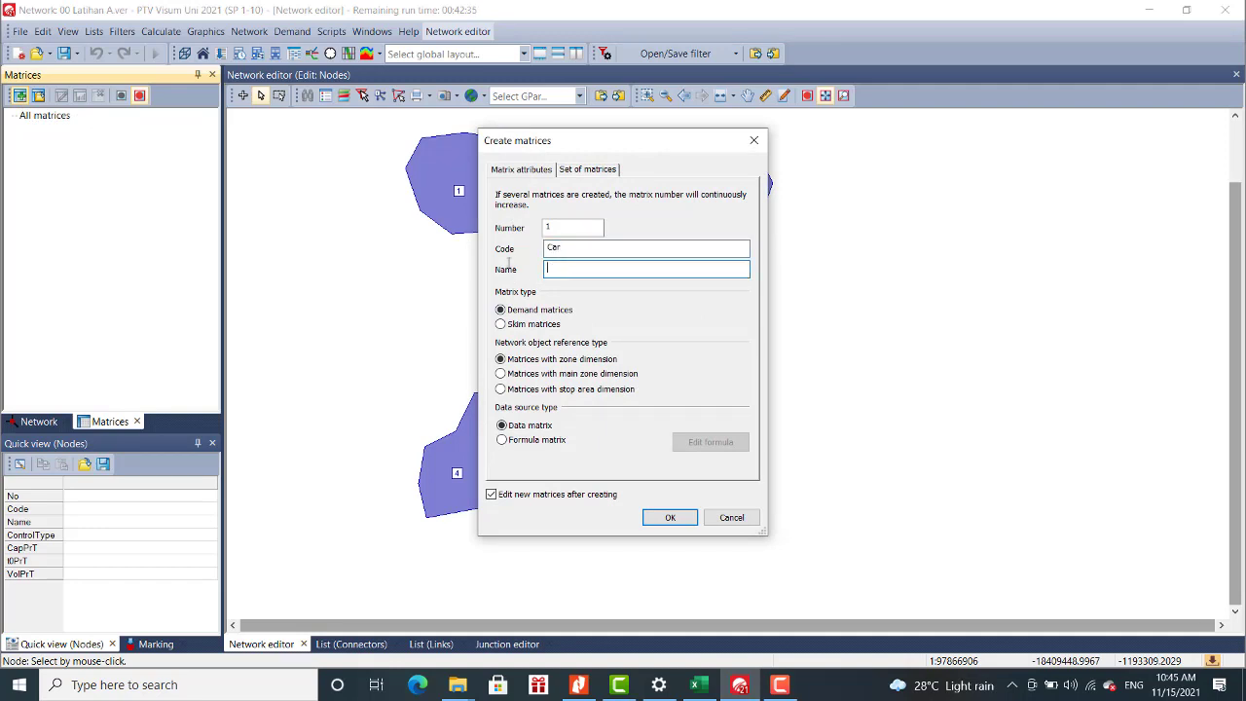
left_click(672, 517)
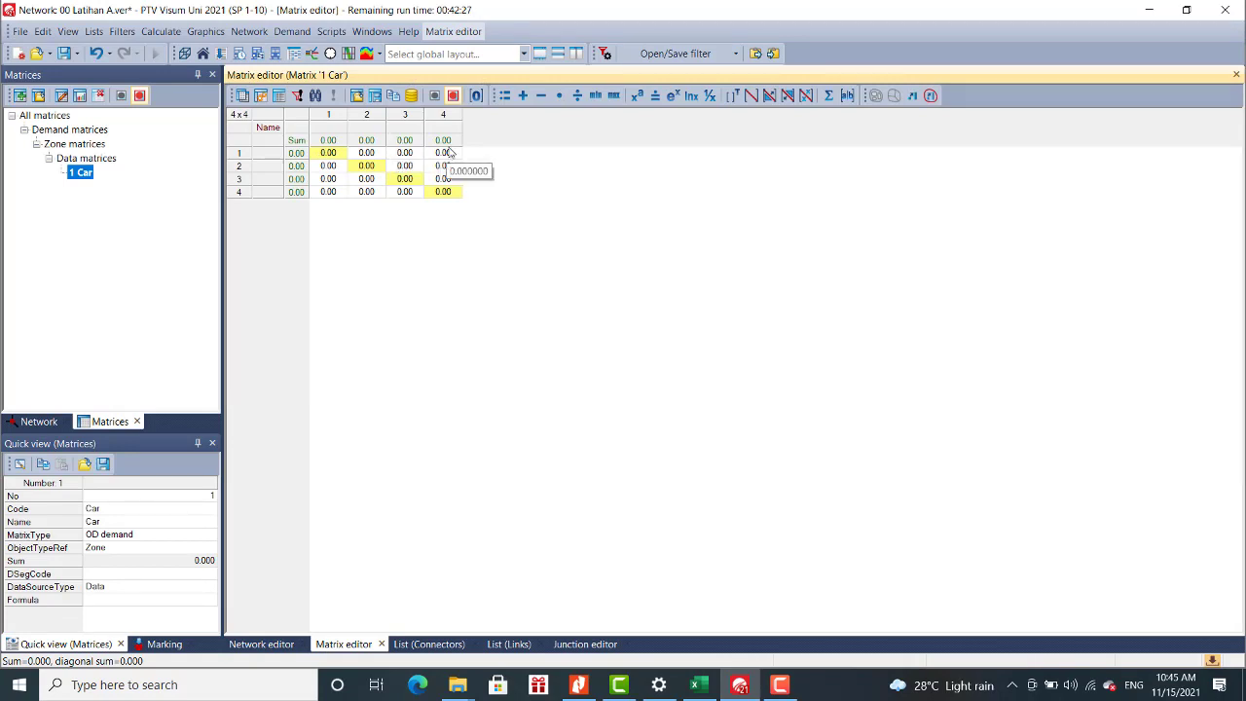
left_click(261, 643)
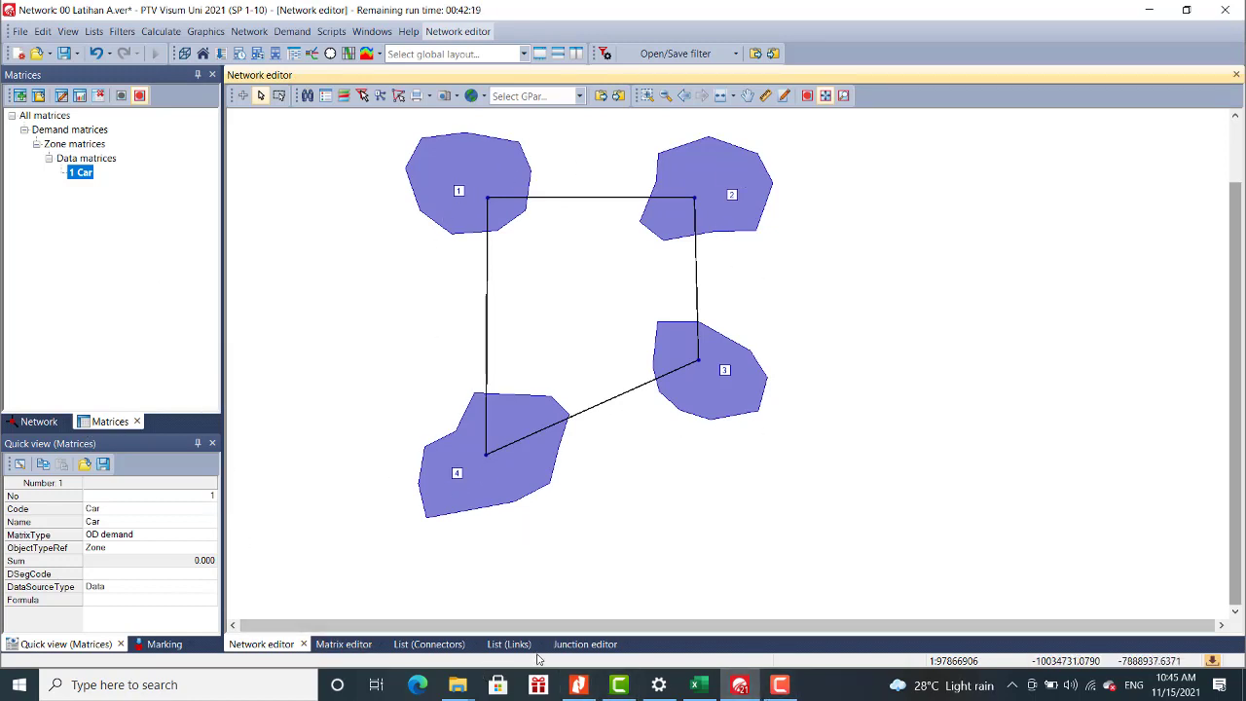
left_click(579, 646)
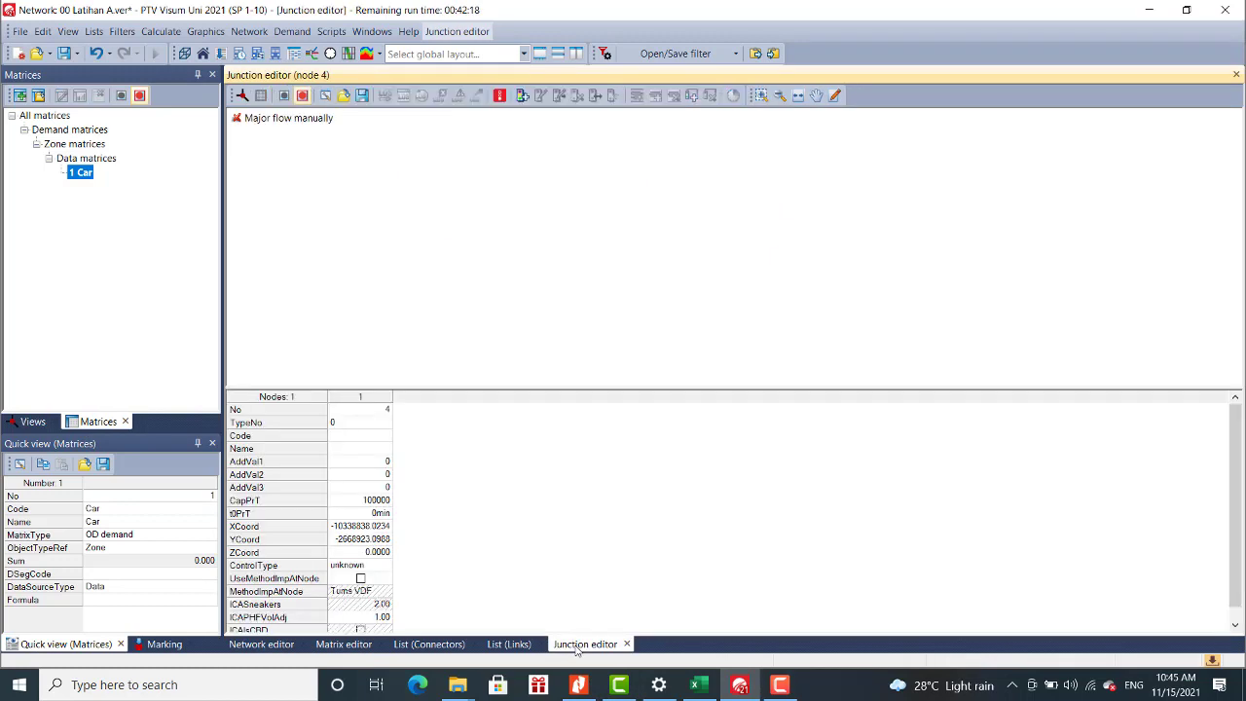
left_click(514, 646)
left_click(357, 647)
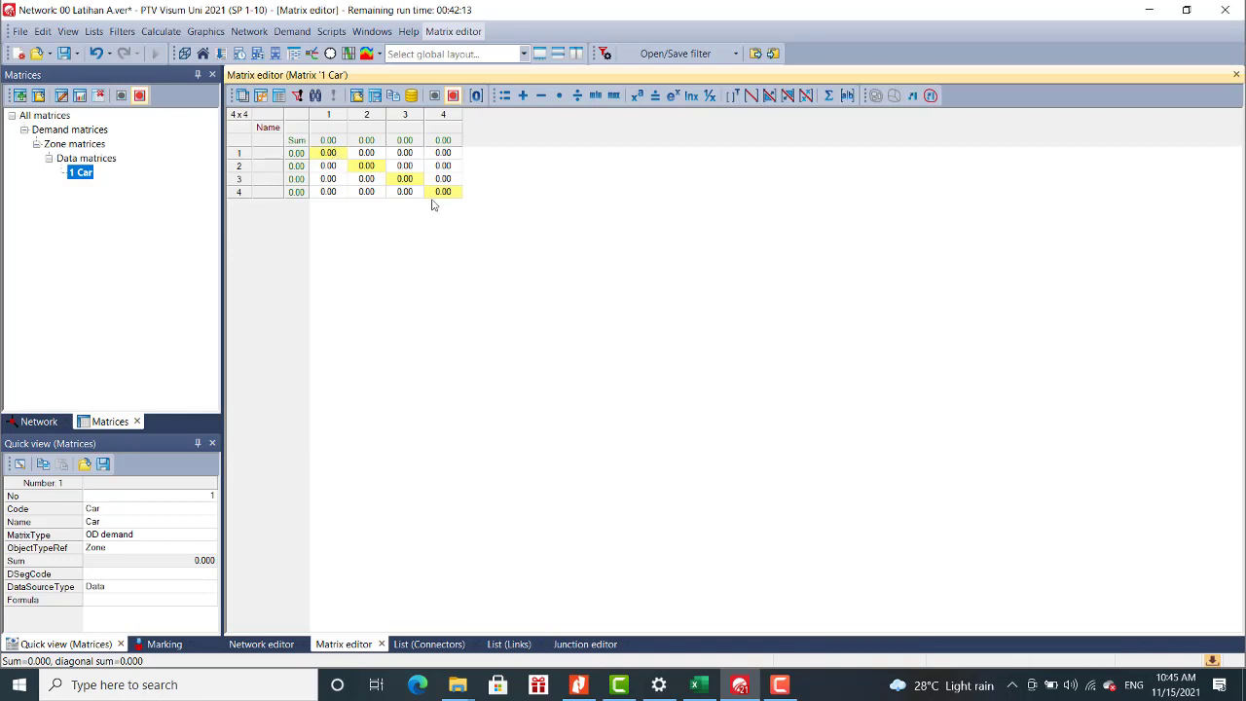
Switch to the Excel workbook Example Trip Assignment.xlsx and copy the MATRIKS ASAL TUJUAN values in cells C11:F14.
left_click(703, 688)
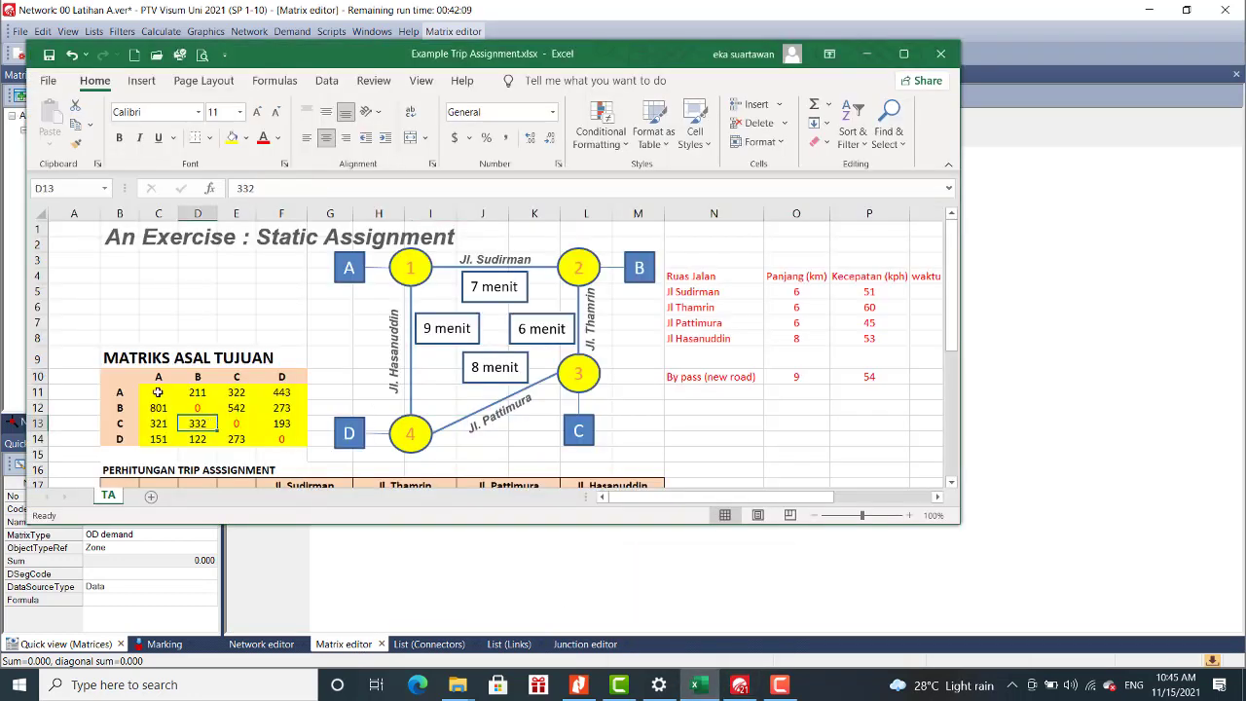
left_click_drag(158, 392, 281, 439)
right_click(292, 413)
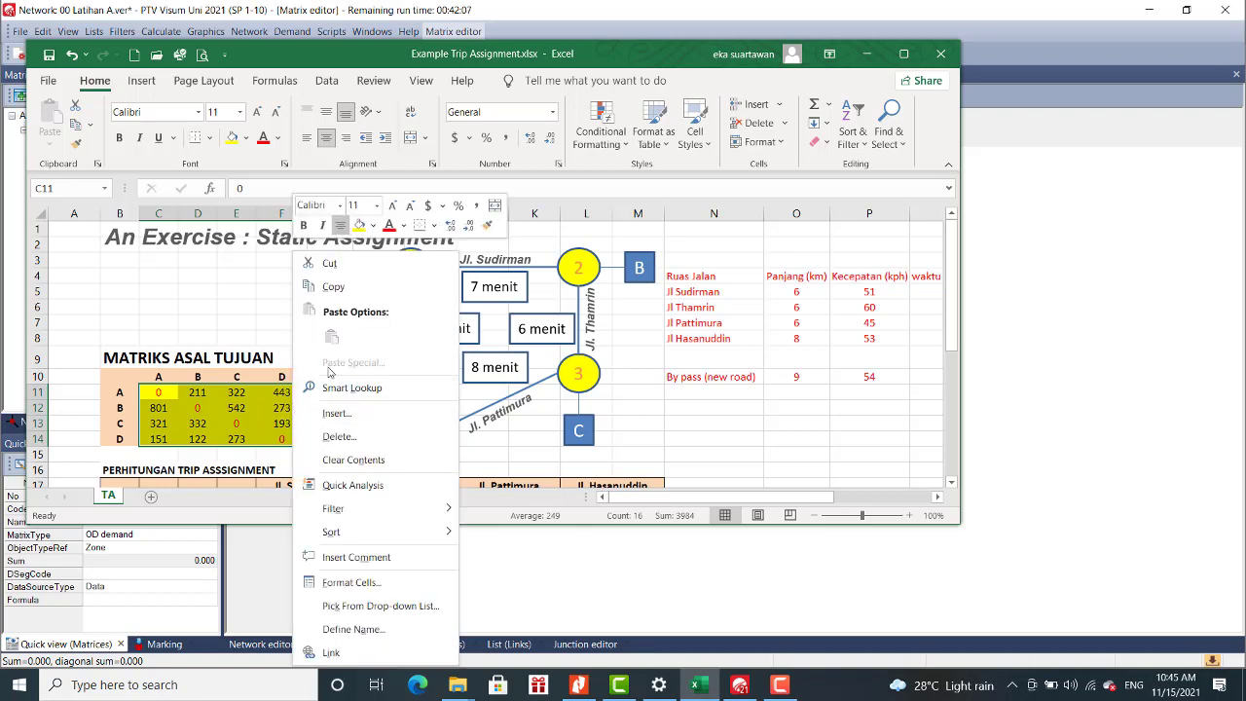
left_click(336, 288)
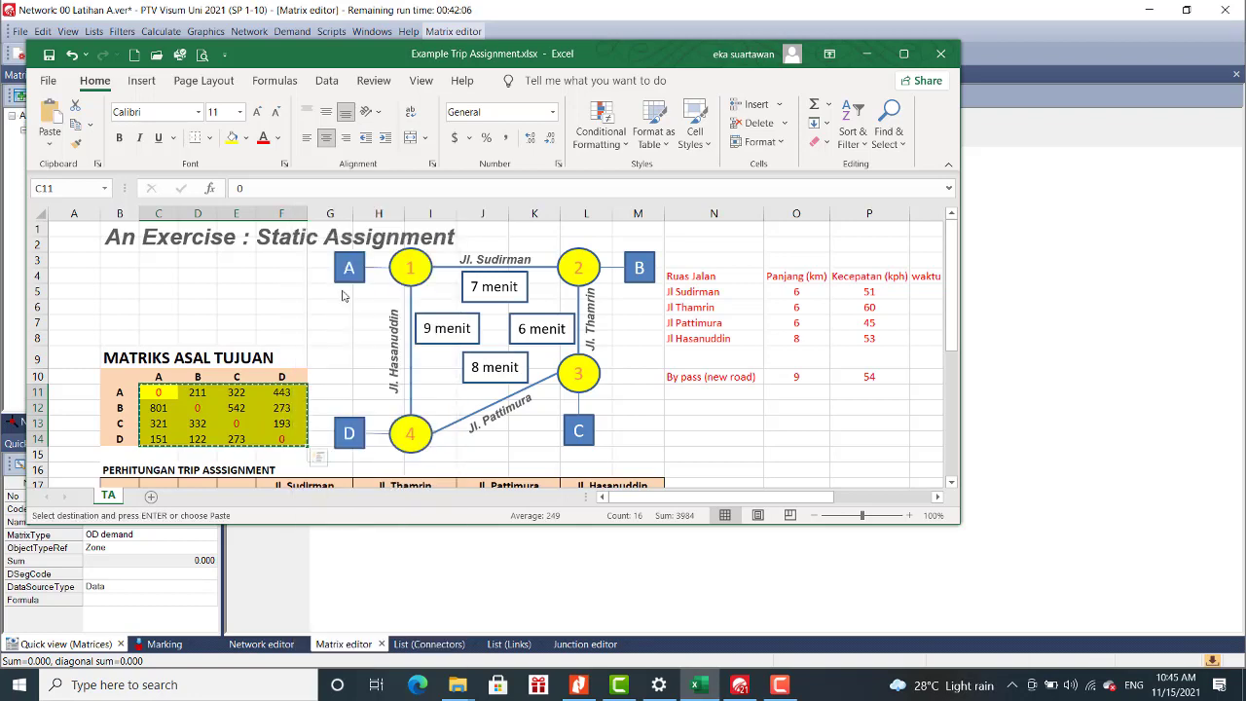
Switch back to PTV Visum and paste the copied origin-destination values over the full 4 x 4 Car matrix.
left_click(740, 687)
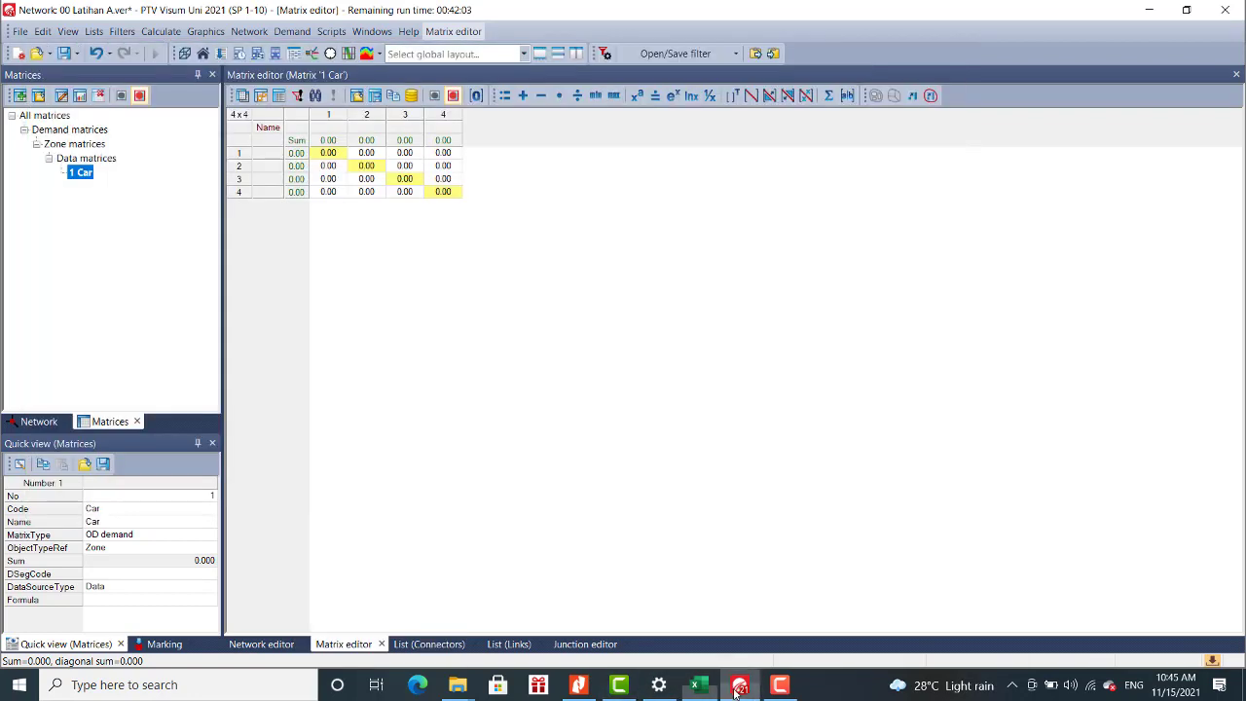
left_click_drag(331, 153, 443, 193)
right_click(329, 160)
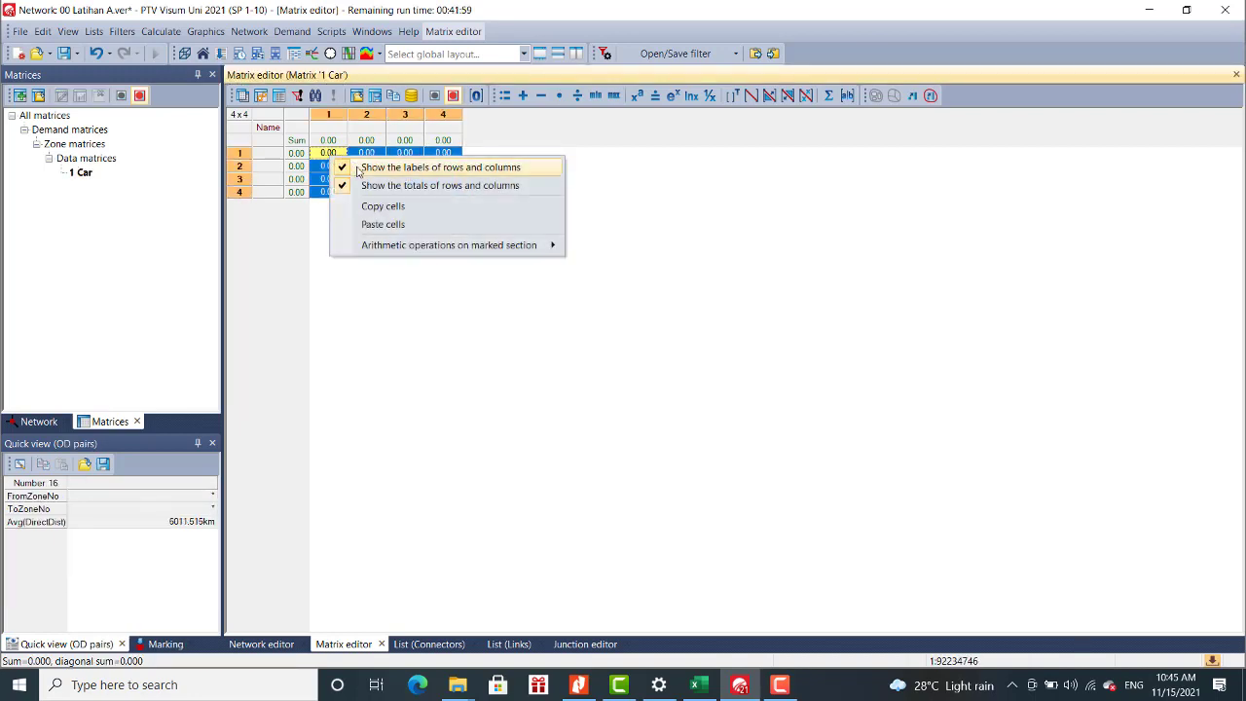
left_click(370, 224)
left_click(532, 244)
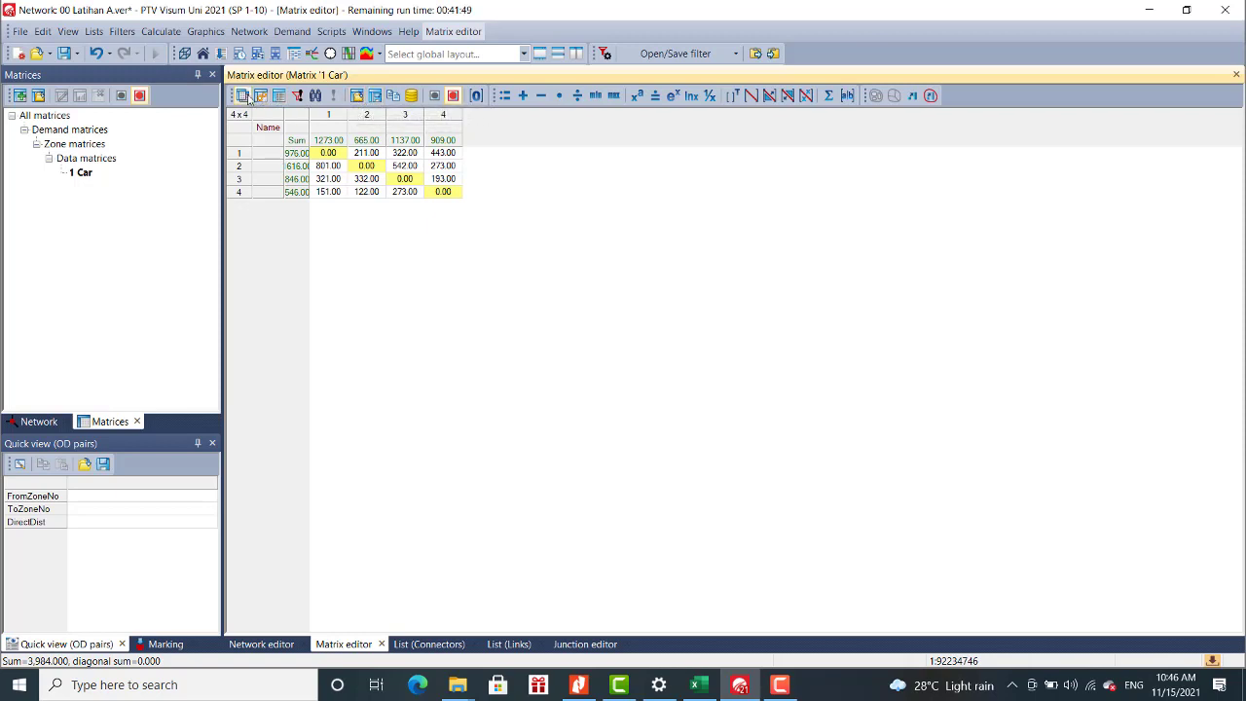
Check the attributes of matrix 1 Car and clear its selection.
left_click(82, 171)
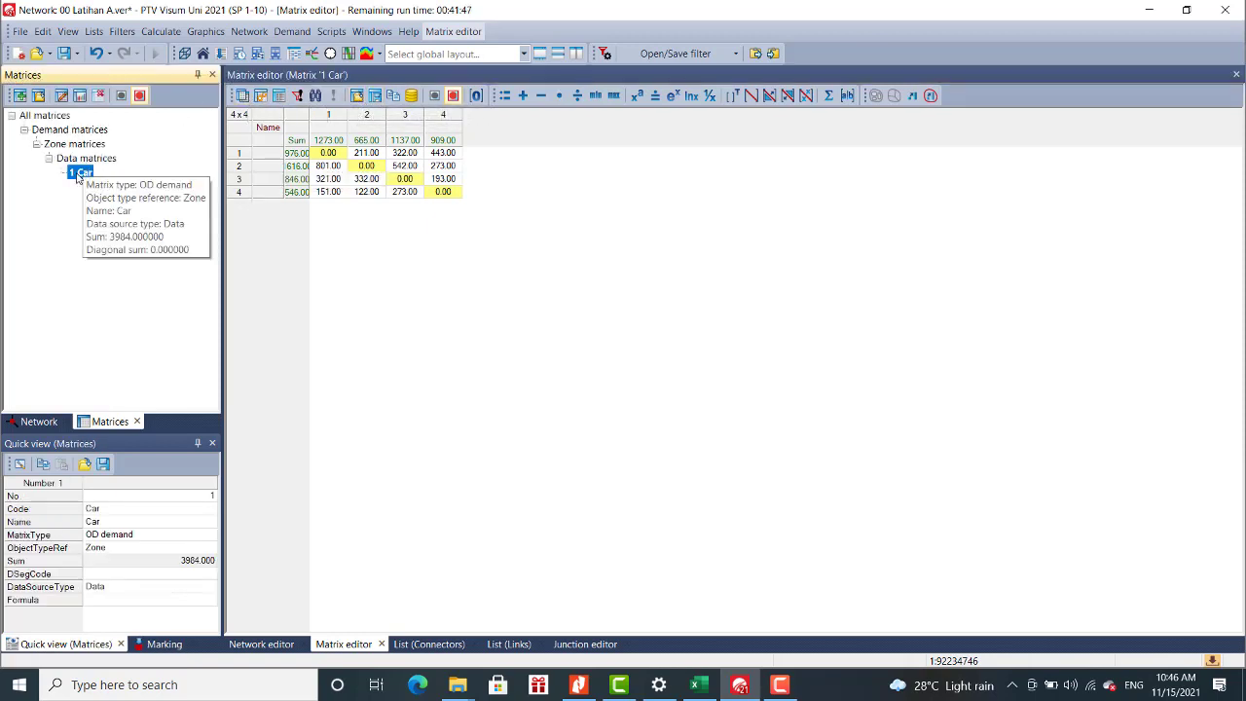
left_click(108, 364)
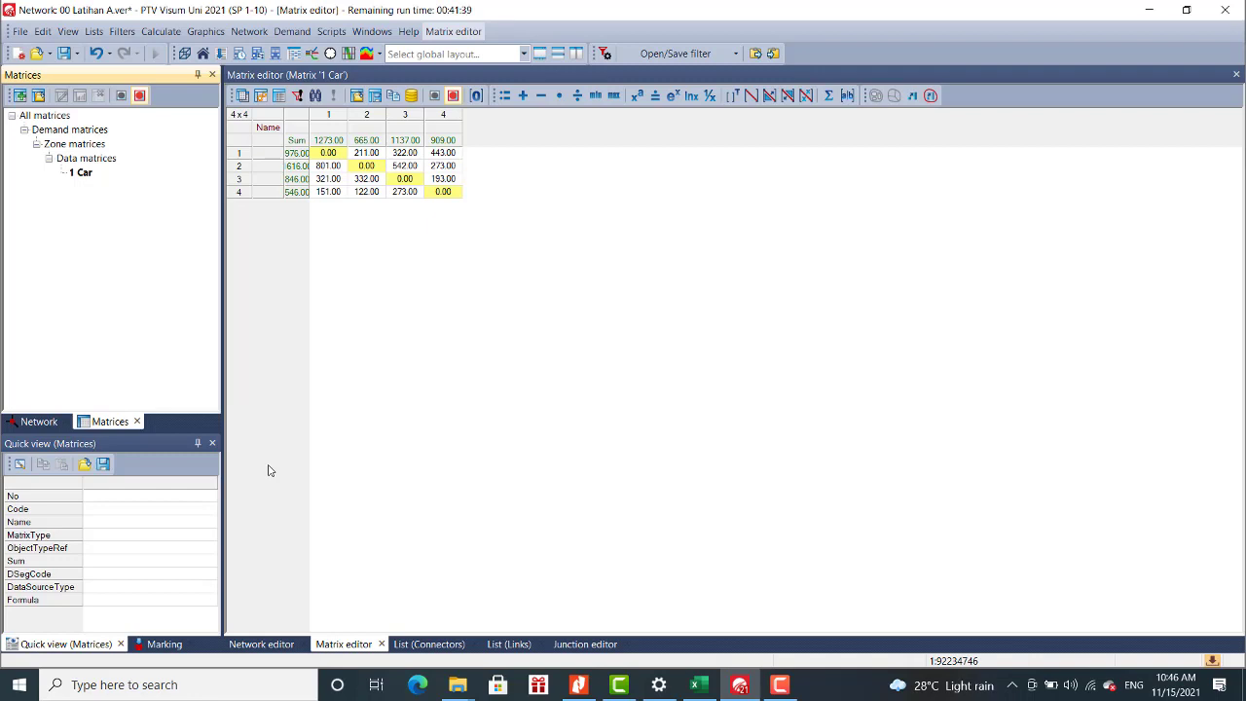
left_click(600, 450)
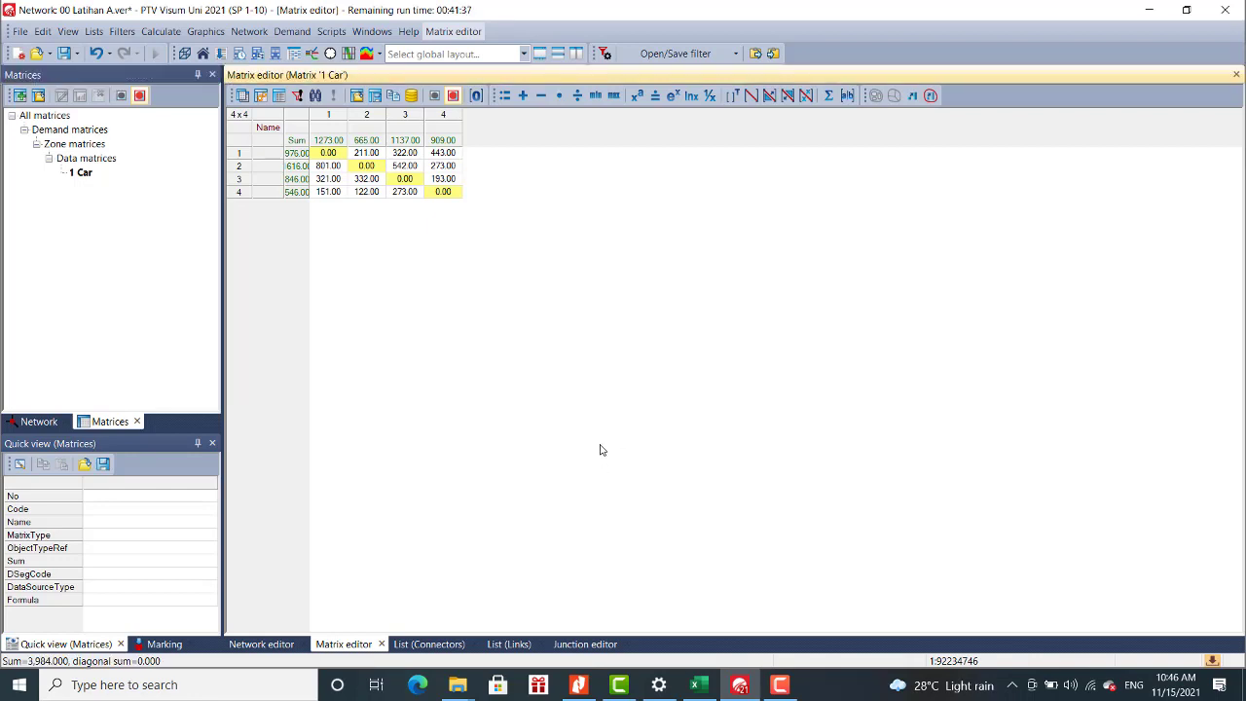
Open the OD demand data and examine how the matrix of demand segment C is selected.
left_click(292, 31)
left_click(313, 70)
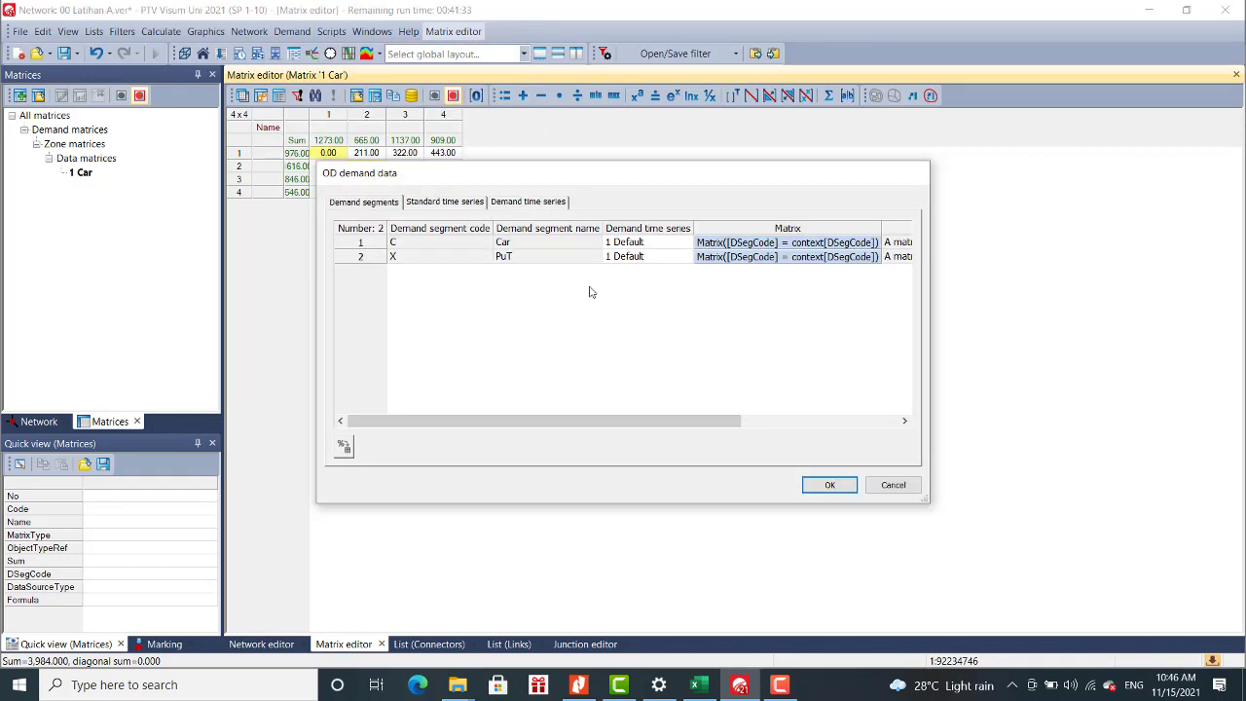
double_click(745, 243)
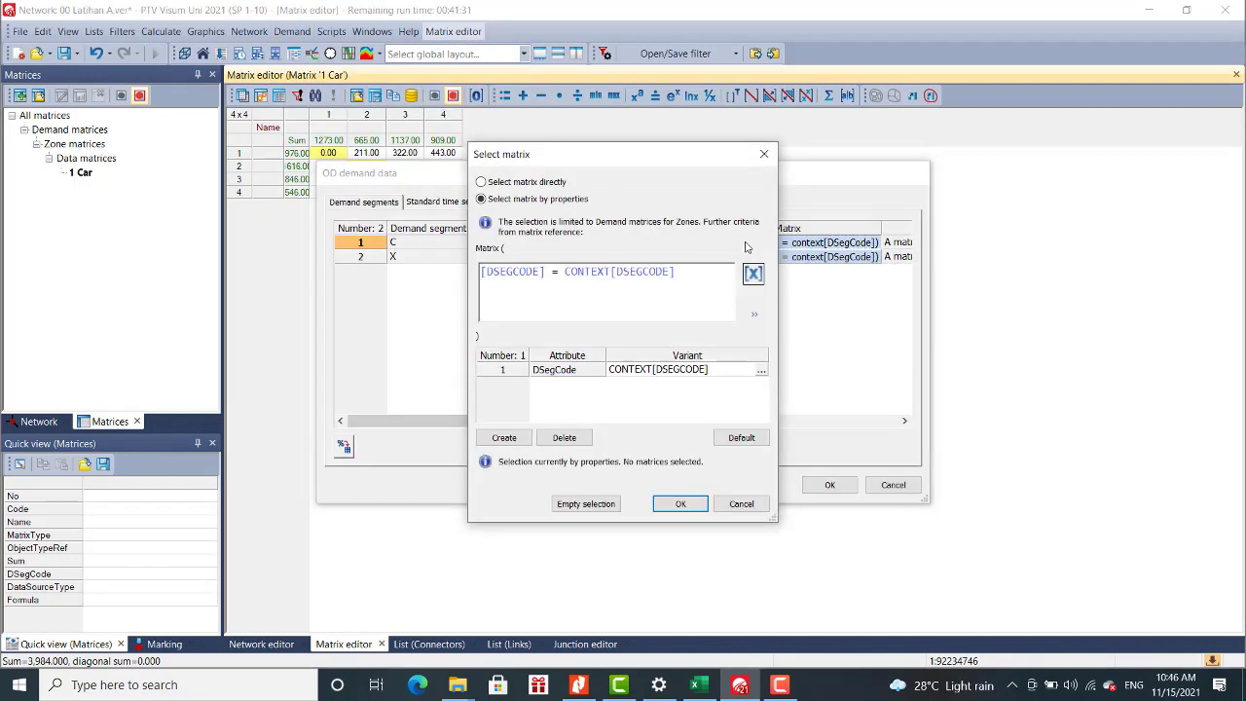
left_click(742, 502)
Assign matrix 1 Car to demand segment C by direct matrix selection, review the remaining columns and apply the OD demand data.
left_click(366, 245)
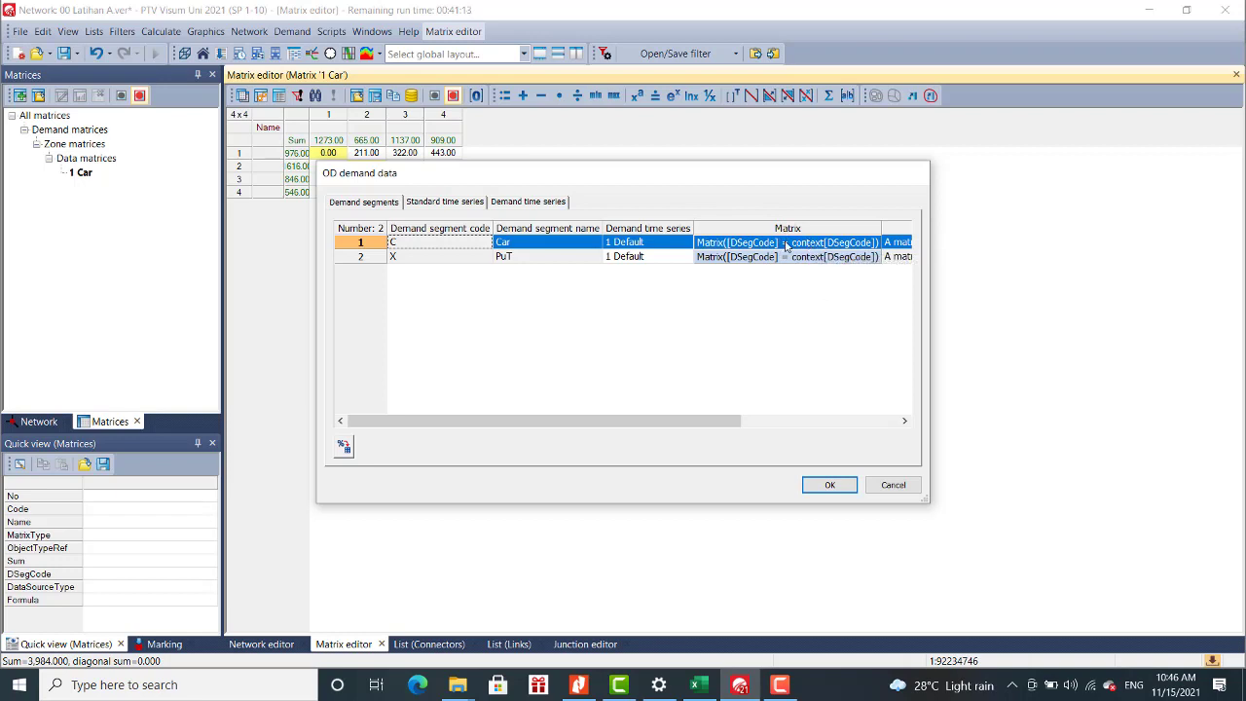
double_click(785, 242)
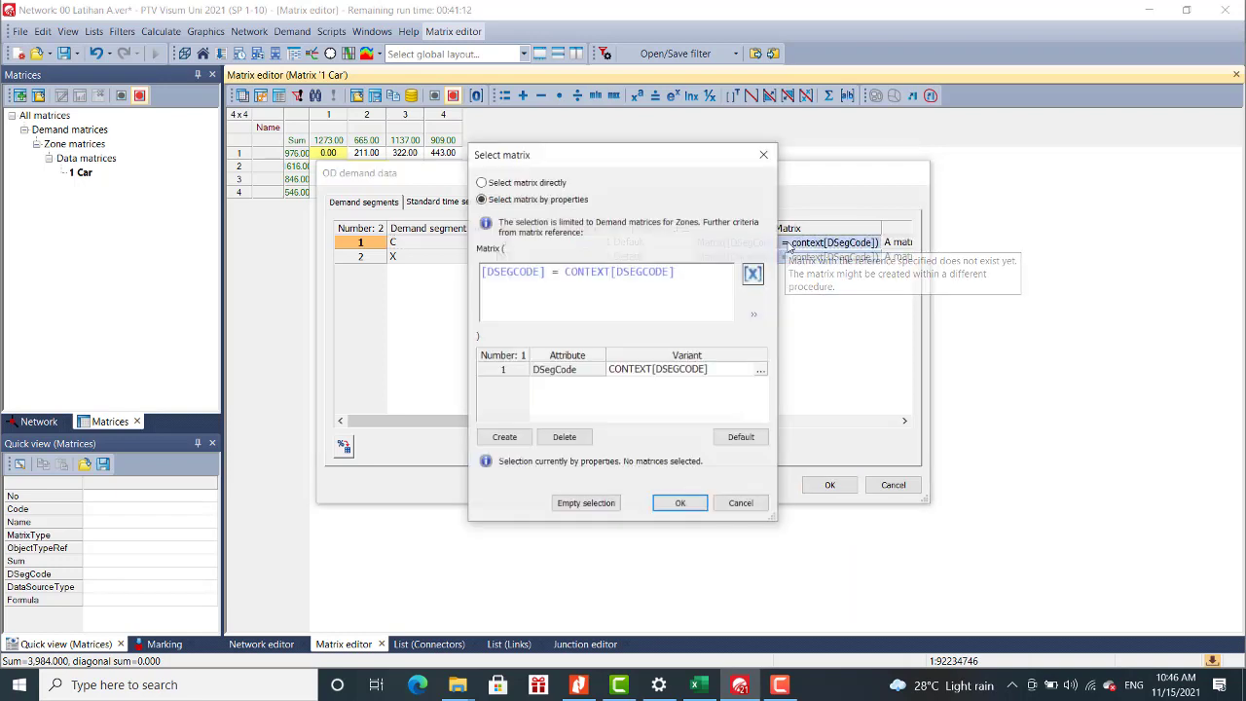
left_click(481, 182)
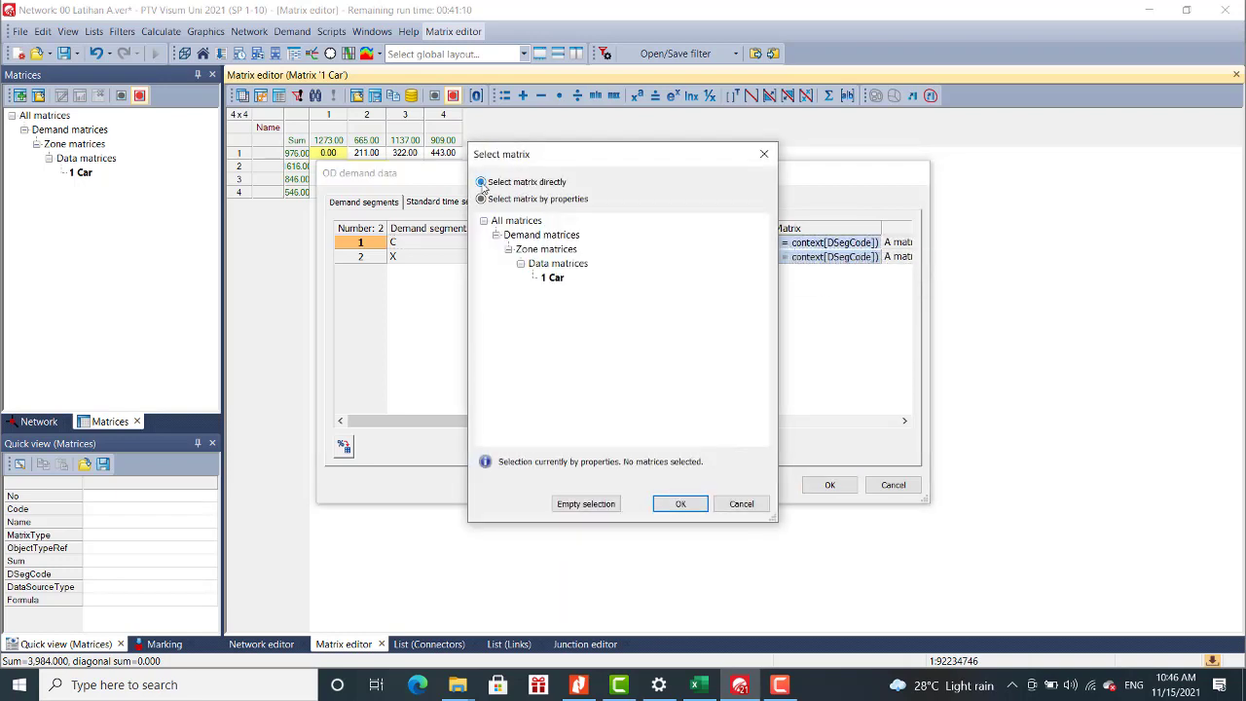
left_click(553, 279)
left_click(682, 503)
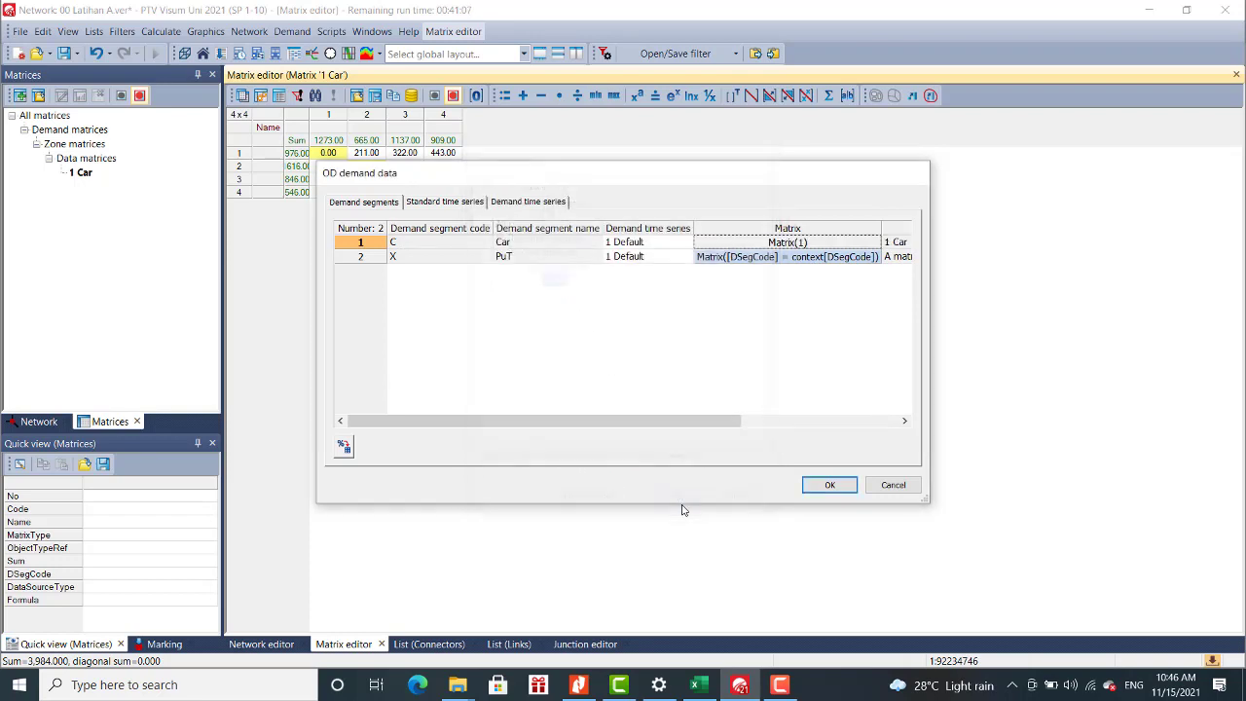
left_click_drag(660, 422, 857, 393)
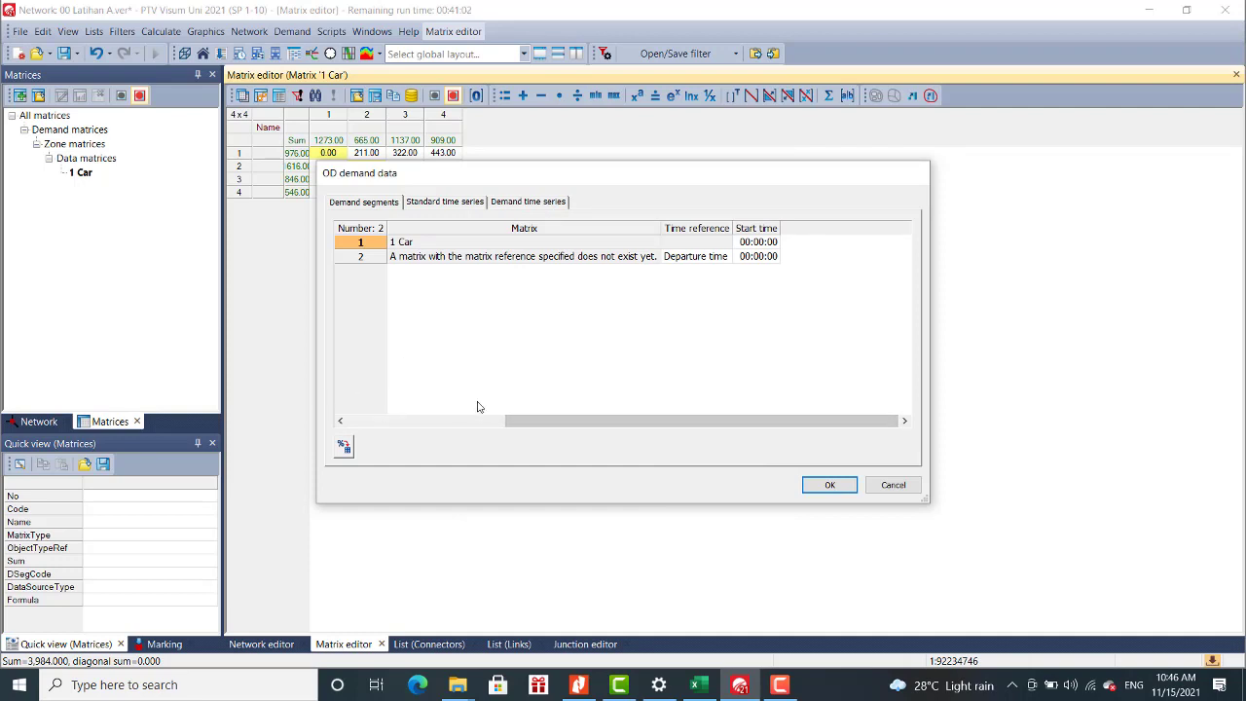
left_click(359, 425)
left_click(358, 427)
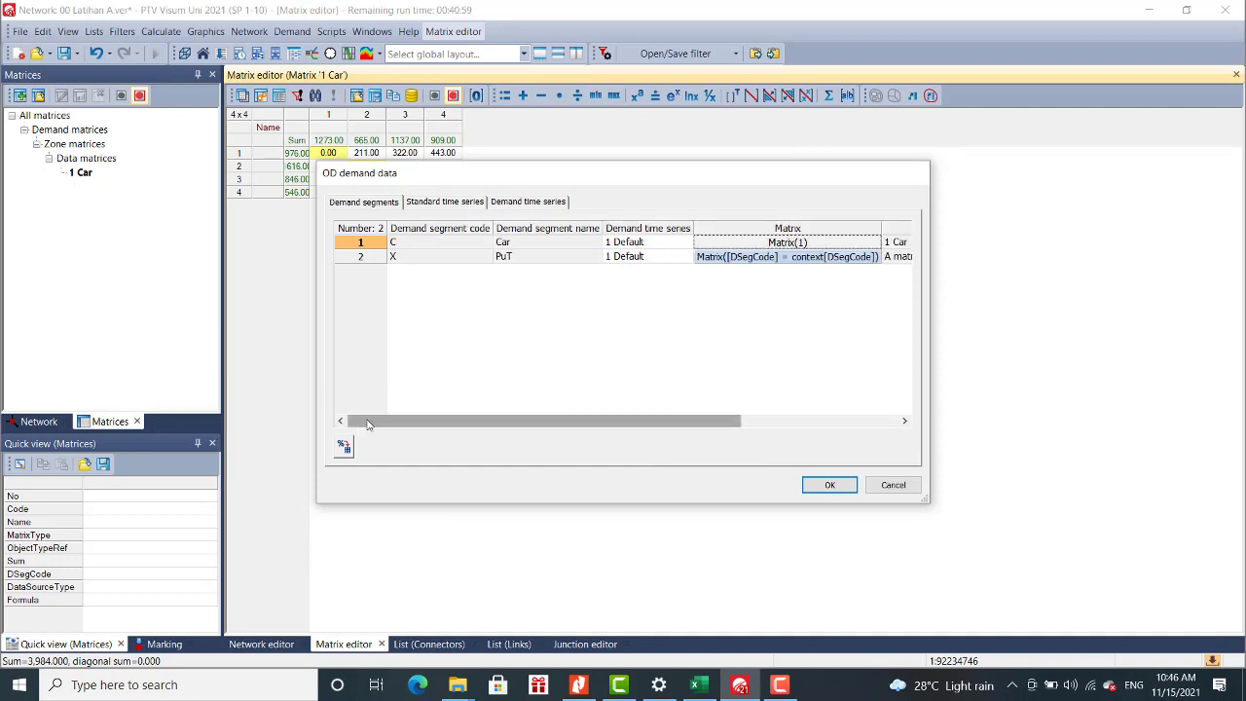
left_click(825, 486)
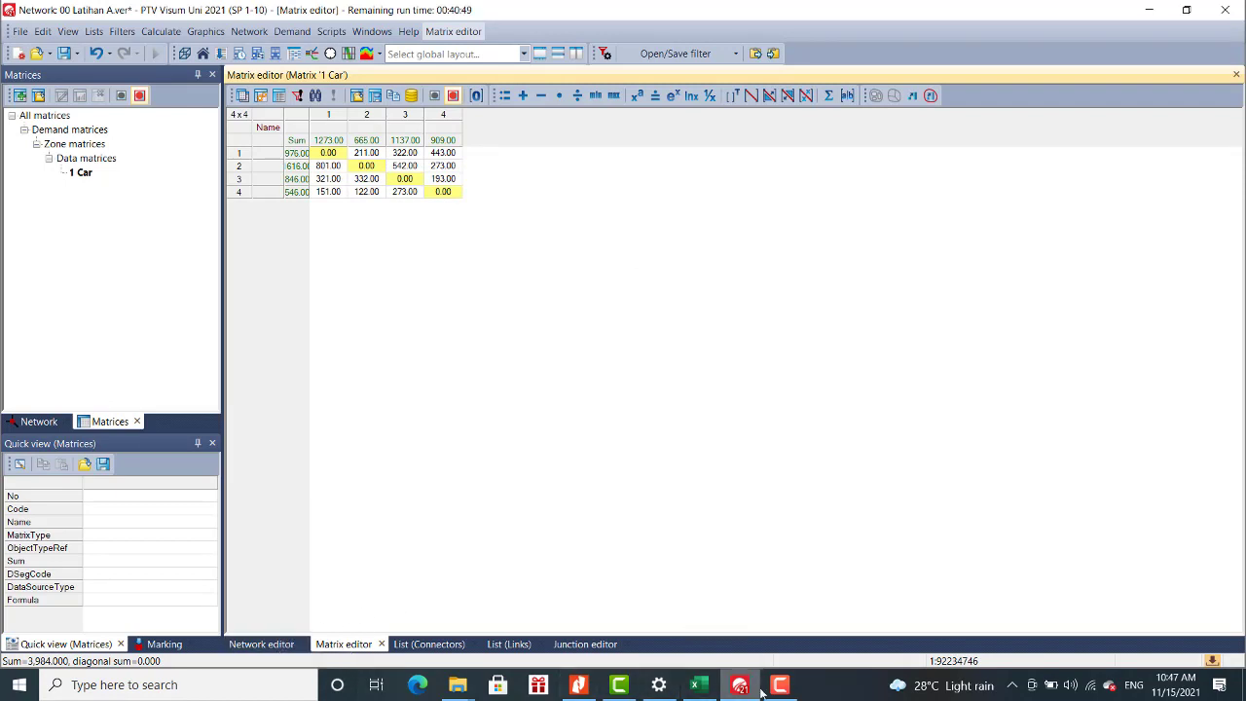
Switch to the PTV Visum introduction PDF and read on to the Assignment Parameter Setup workflow page.
left_click(579, 684)
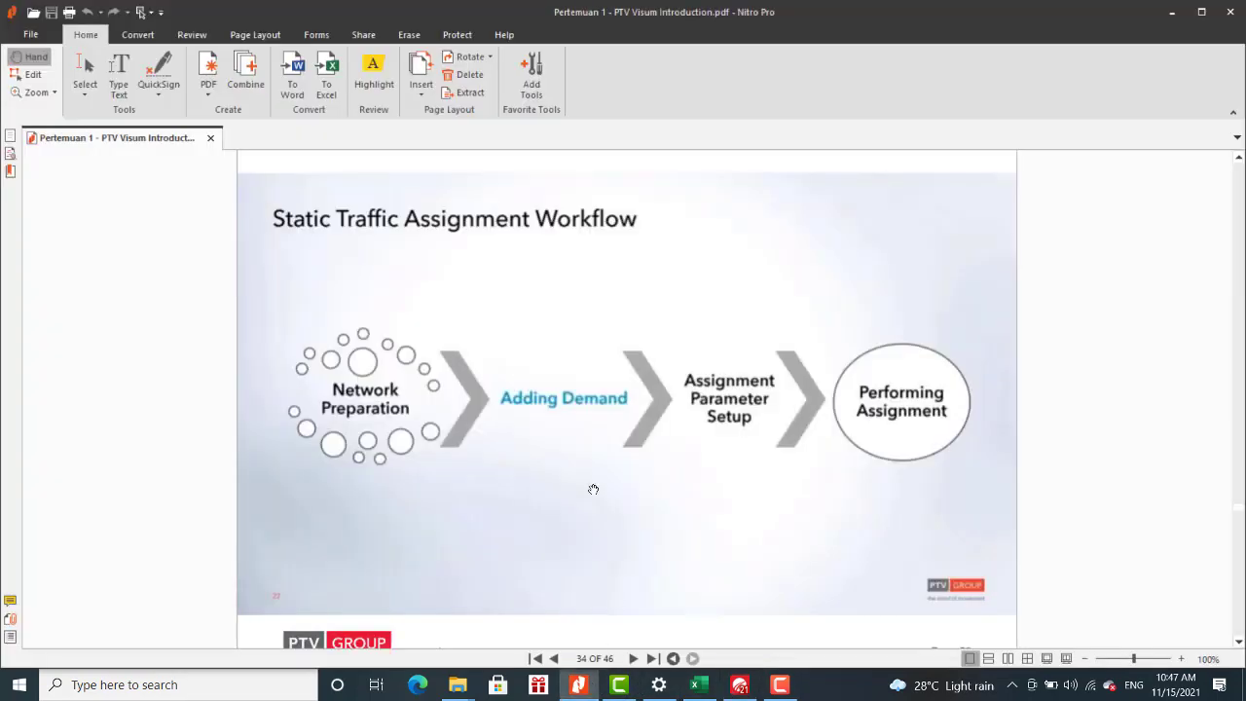
scroll(592, 487, "down", 1)
scroll(690, 352, "down", 15)
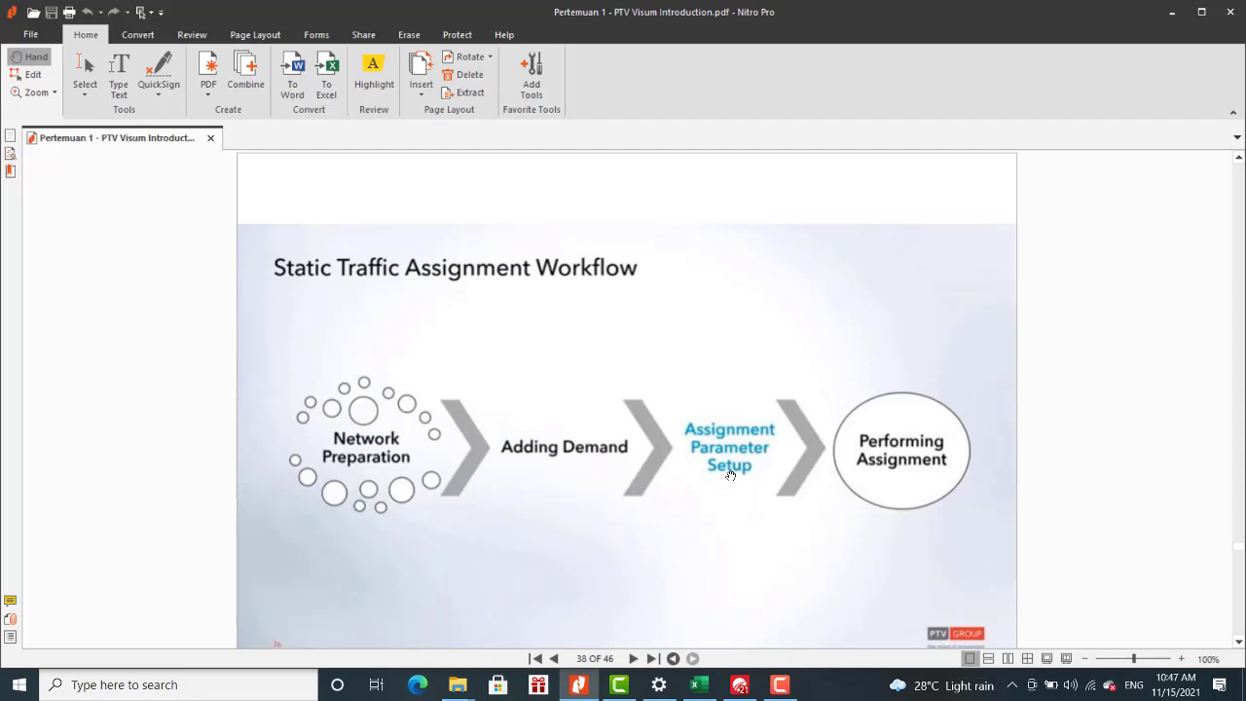
Read the Static Assignment Methods page of the introduction PDF and switch back to the Visum network editor.
left_click(729, 475)
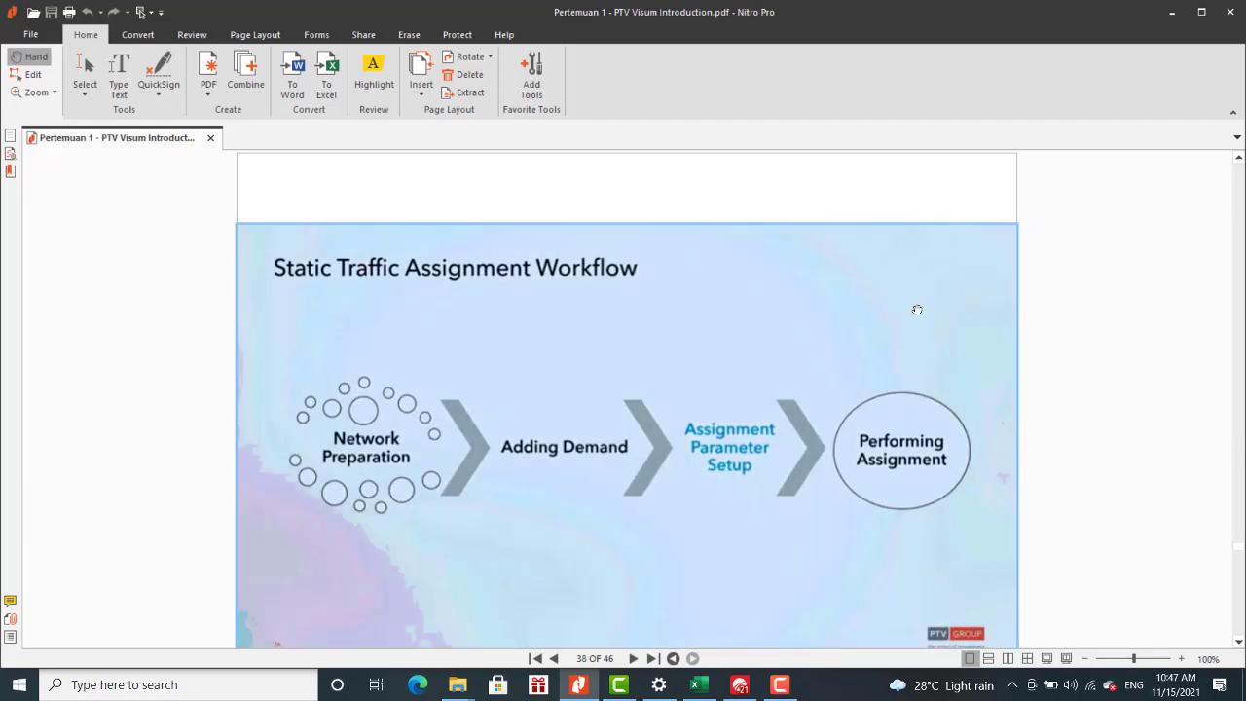
scroll(736, 514, "down", 4)
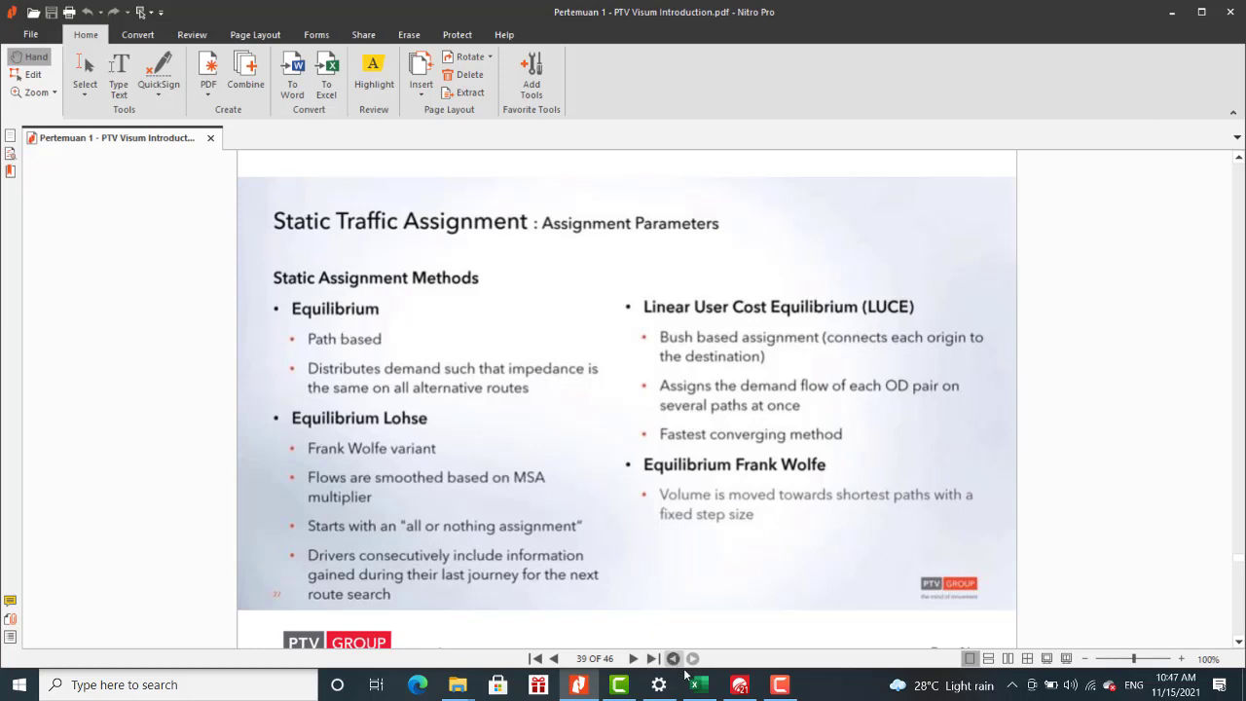
left_click(737, 687)
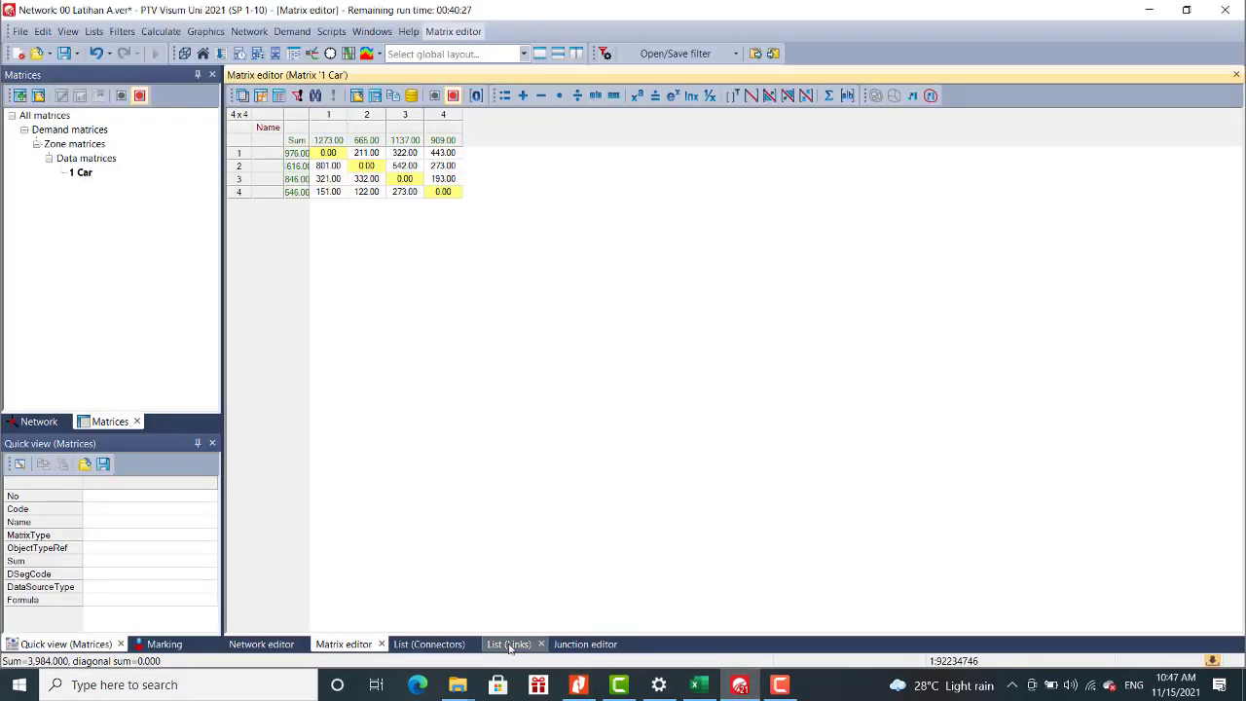
left_click(261, 643)
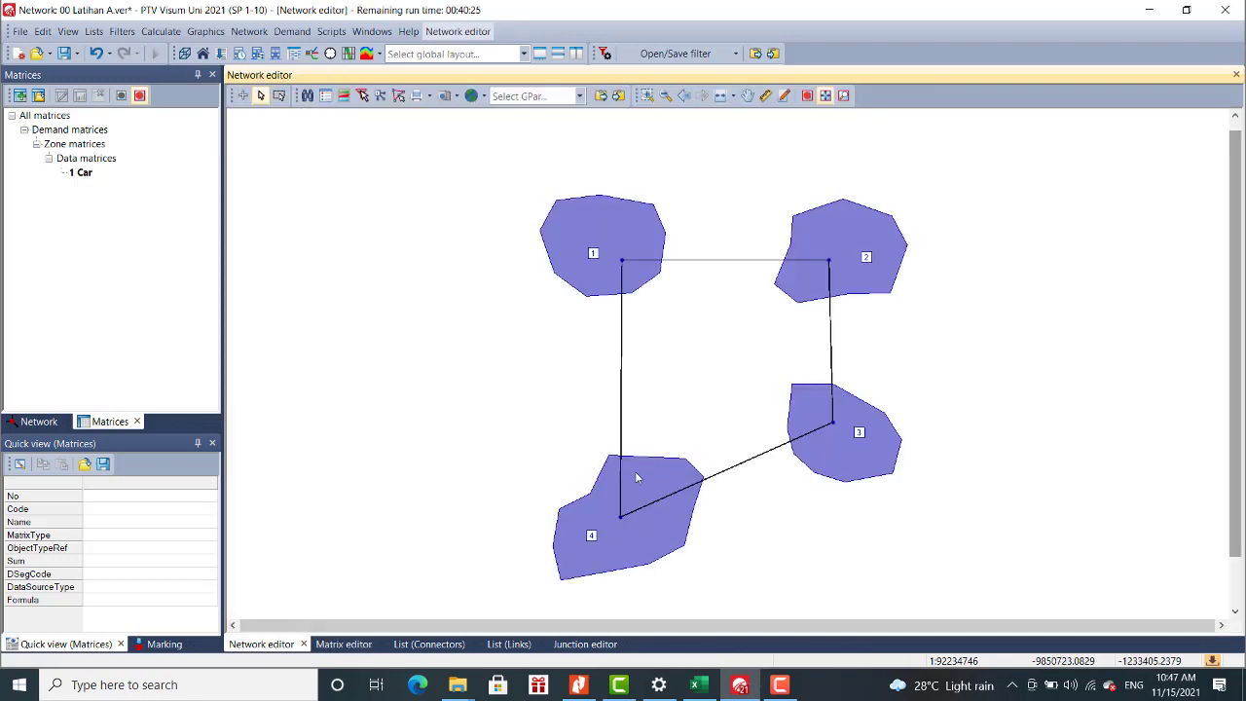
Open the procedure sequence and add an Init assignment procedure.
left_click(161, 33)
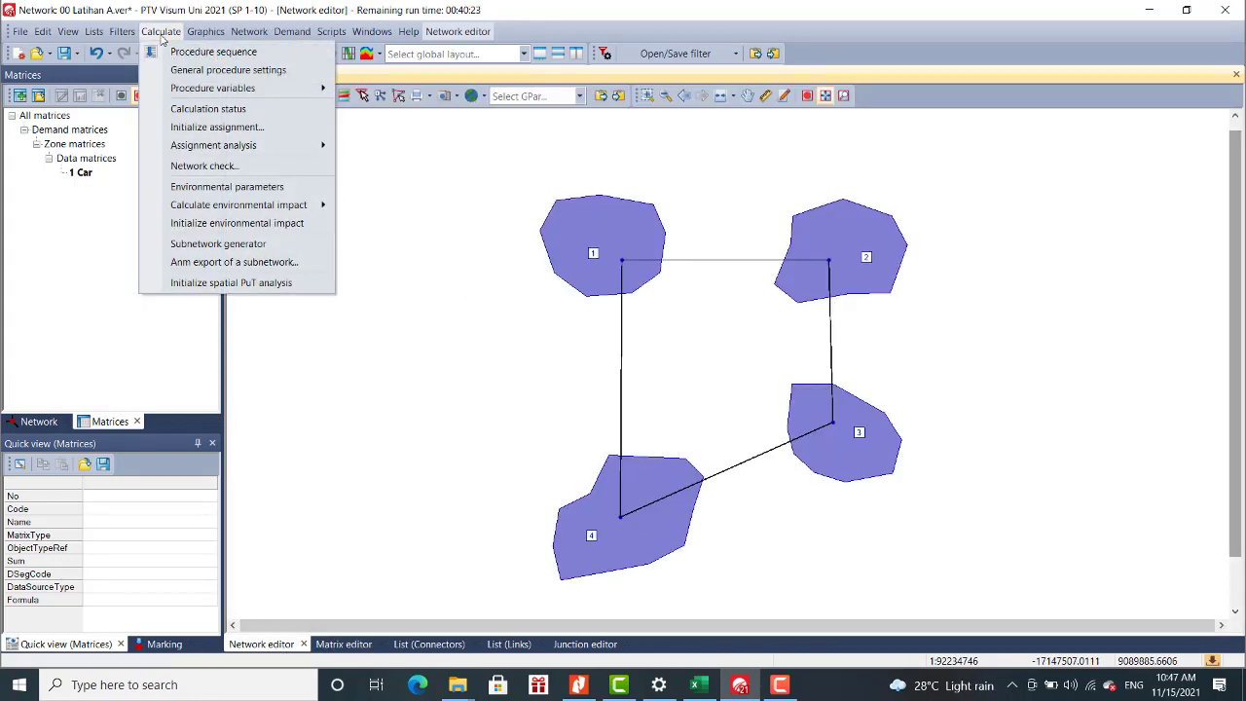
left_click(213, 51)
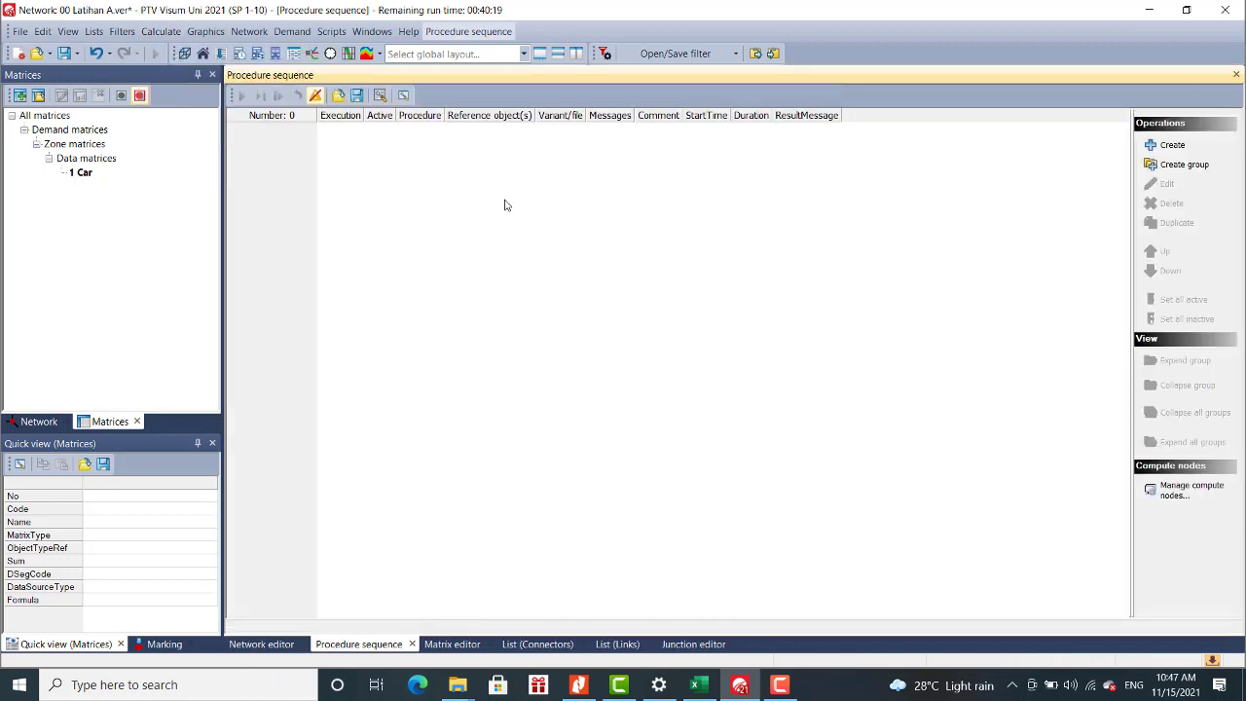
left_click(1172, 145)
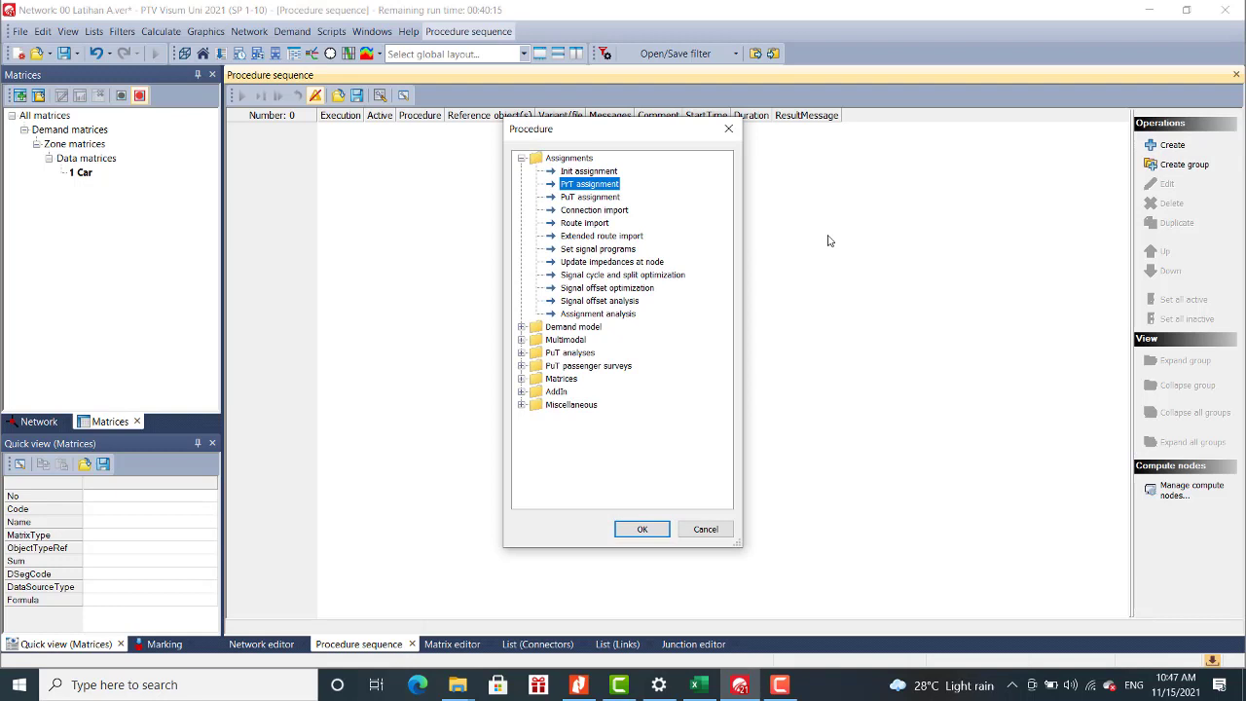
left_click(590, 172)
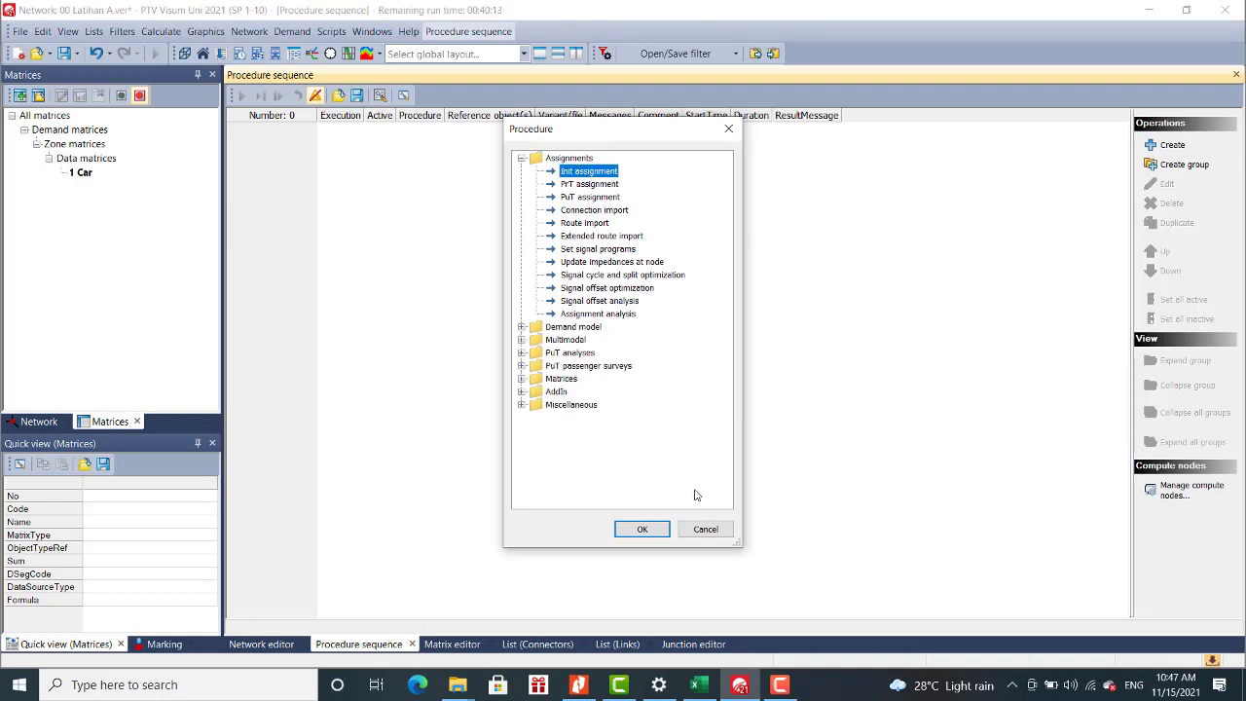
left_click(635, 531)
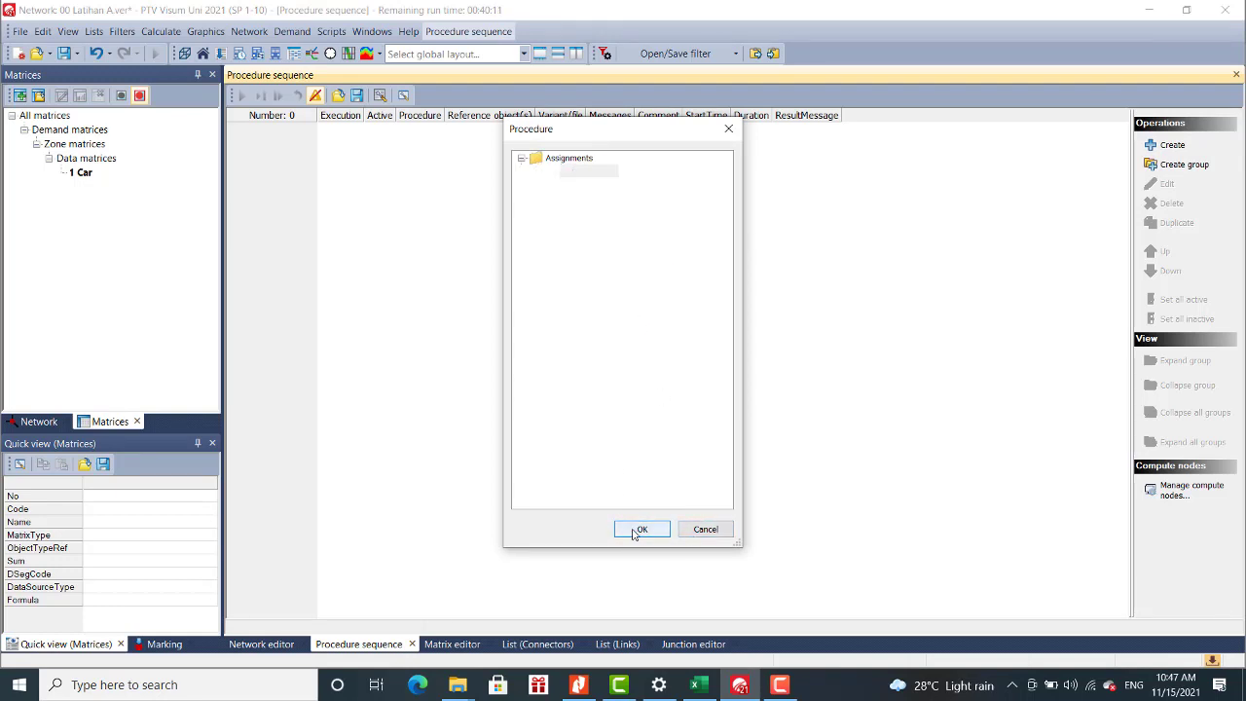
left_click(437, 197)
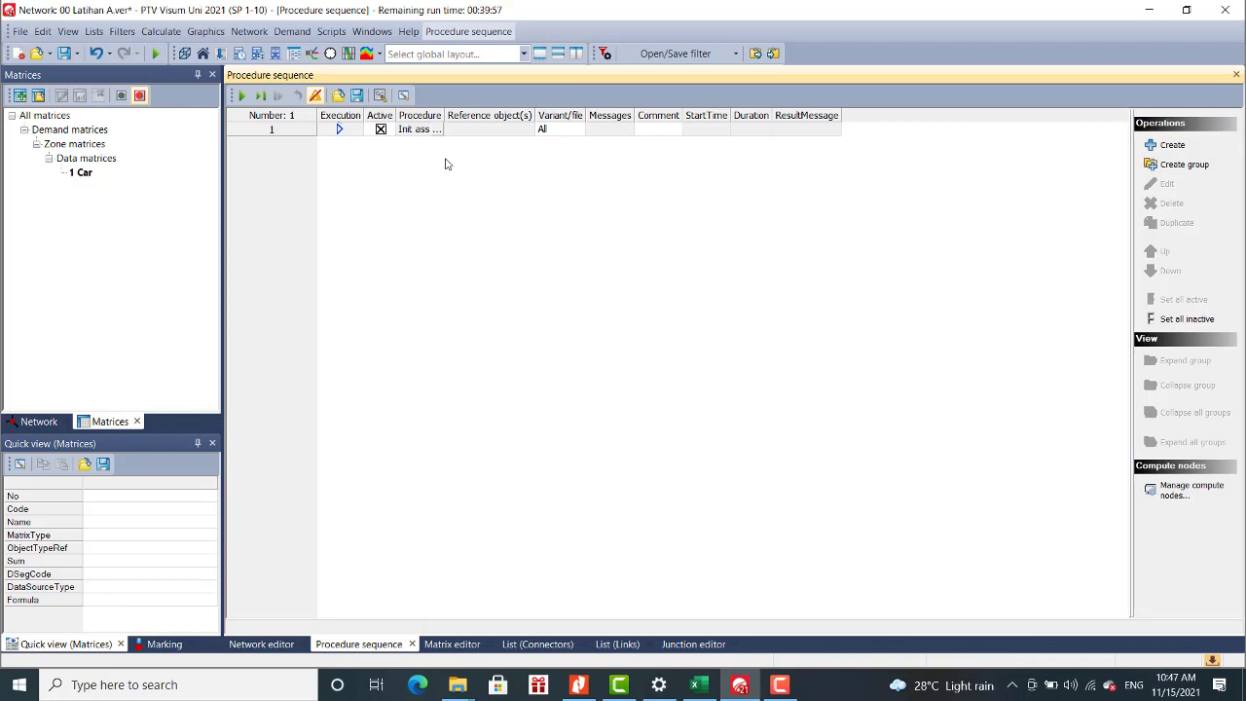
Add a PrT assignment procedure to the sequence and a Save version procedure after the Init assignment.
left_click(1154, 147)
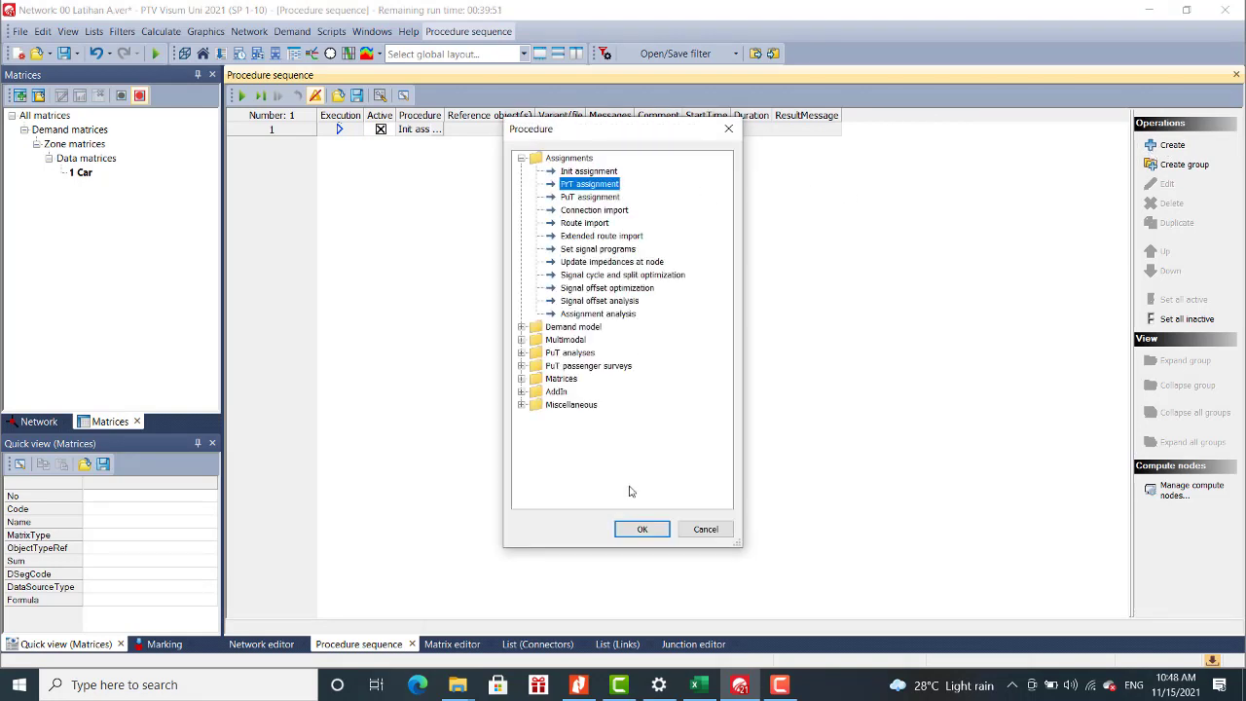
left_click(643, 529)
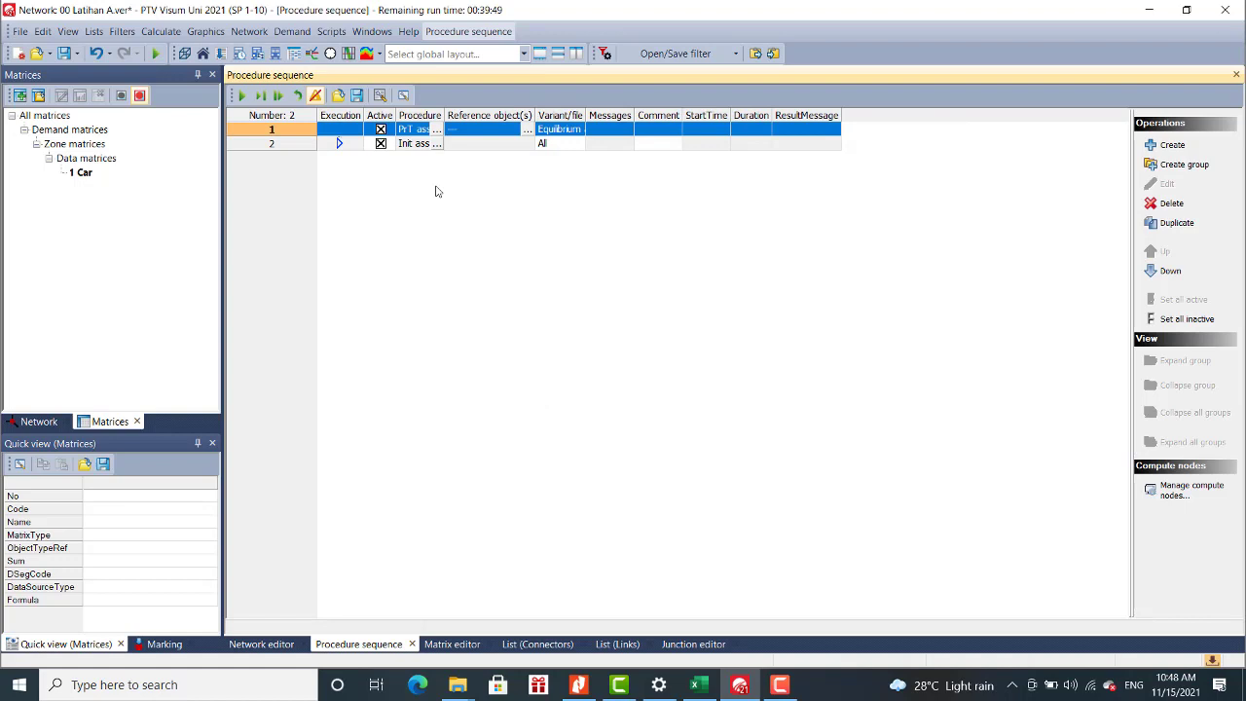
left_click(475, 146)
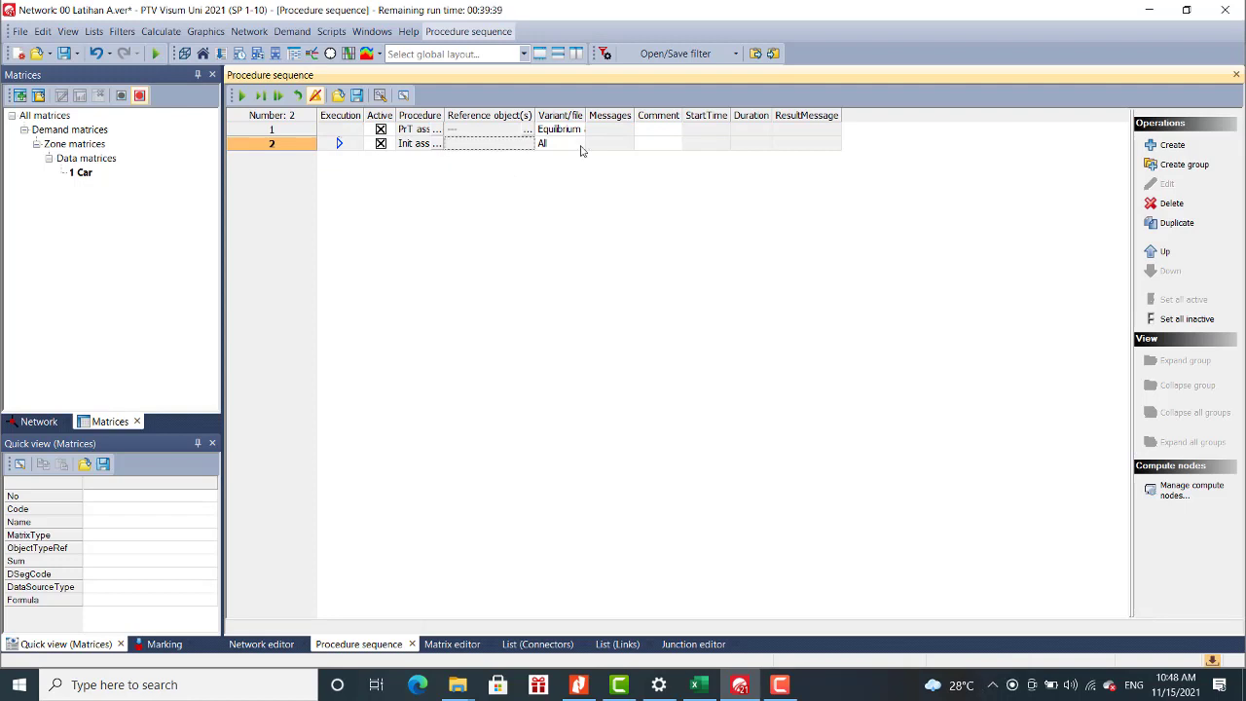
left_click(1168, 144)
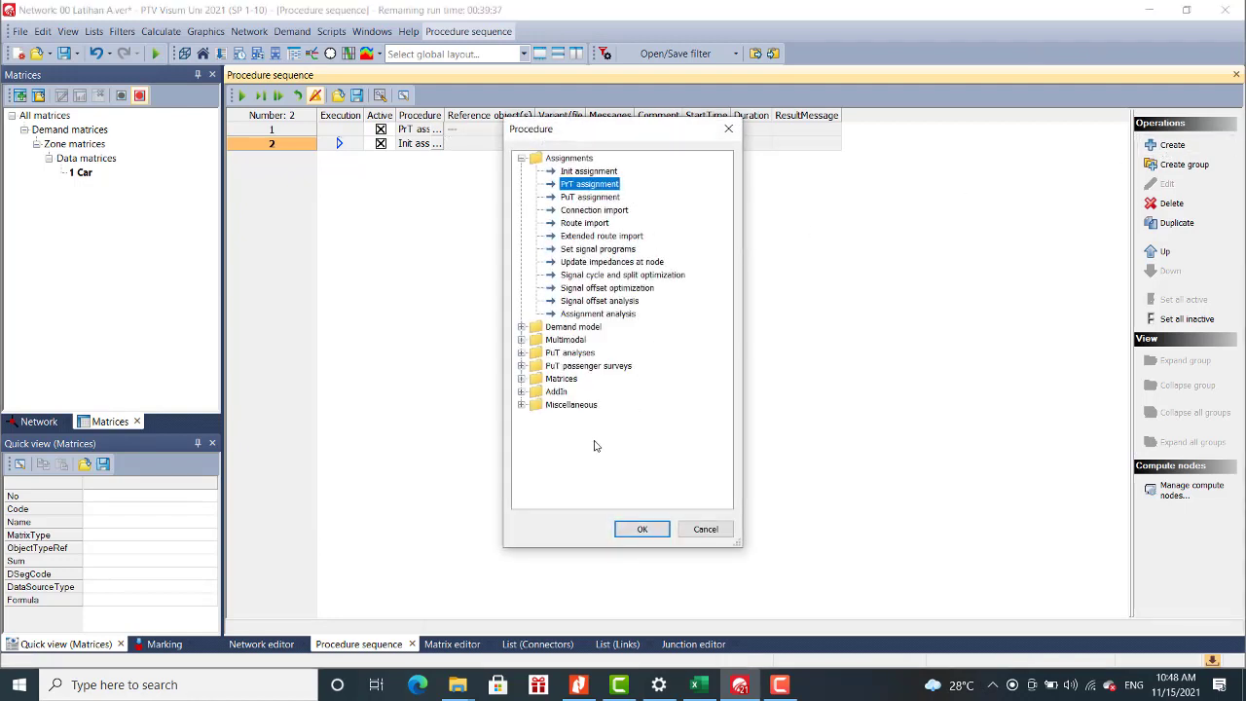
left_click(522, 405)
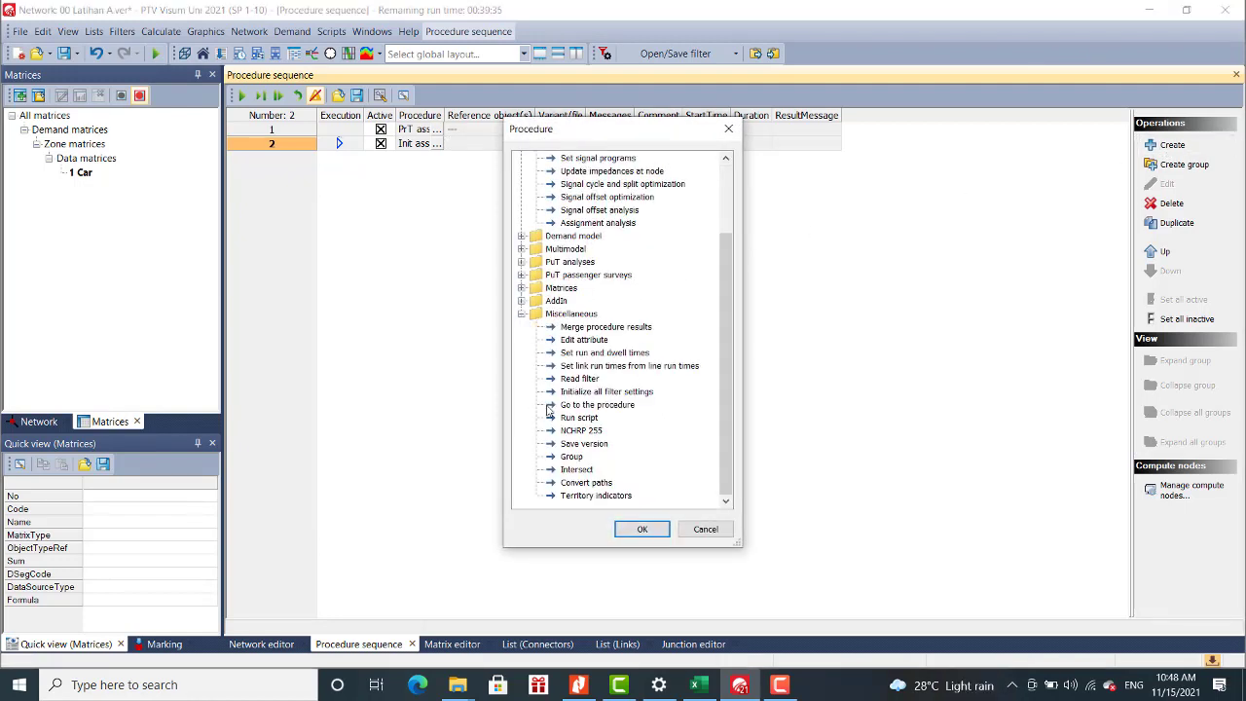
double_click(582, 443)
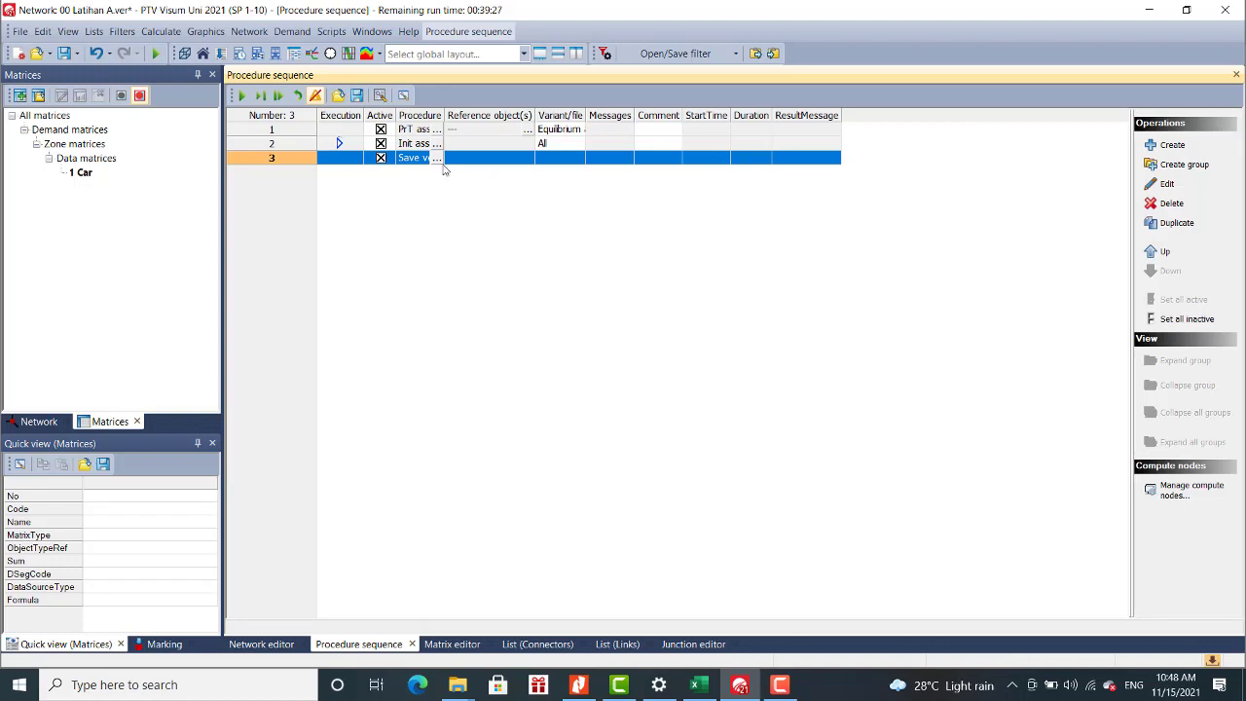
Try the PrT variant for the Init assignment procedure and set it back to All.
left_click(437, 143)
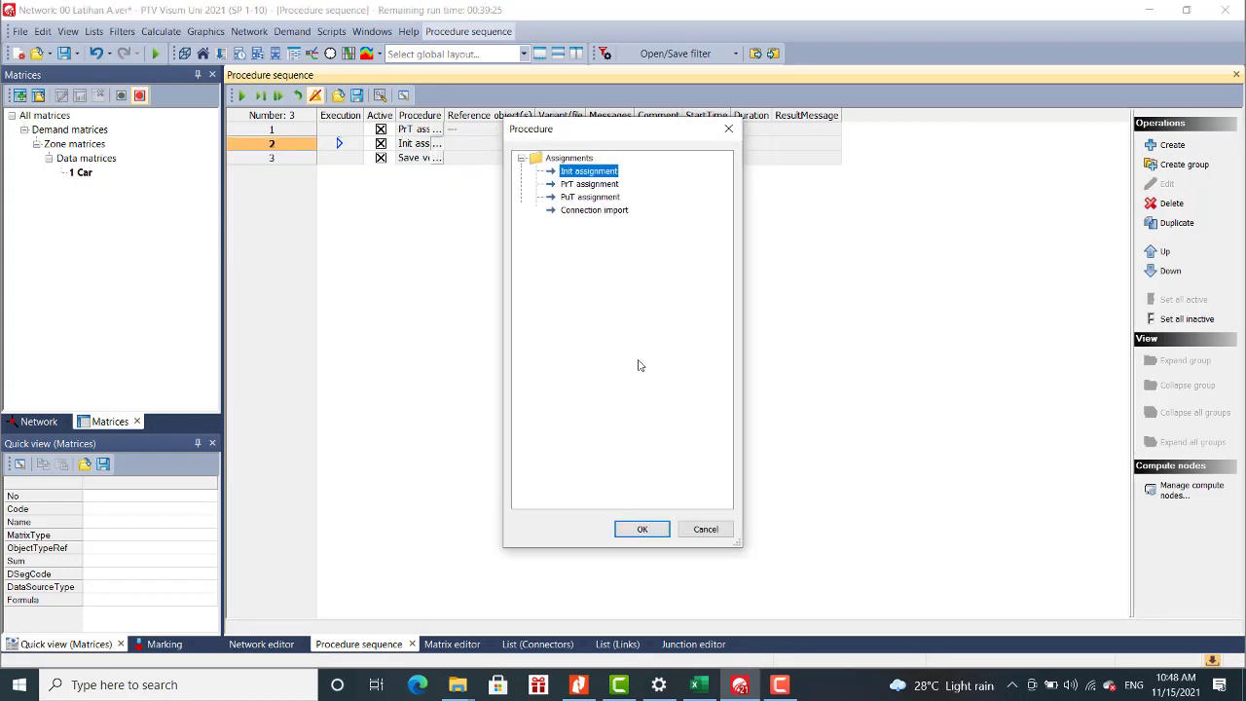
left_click(723, 536)
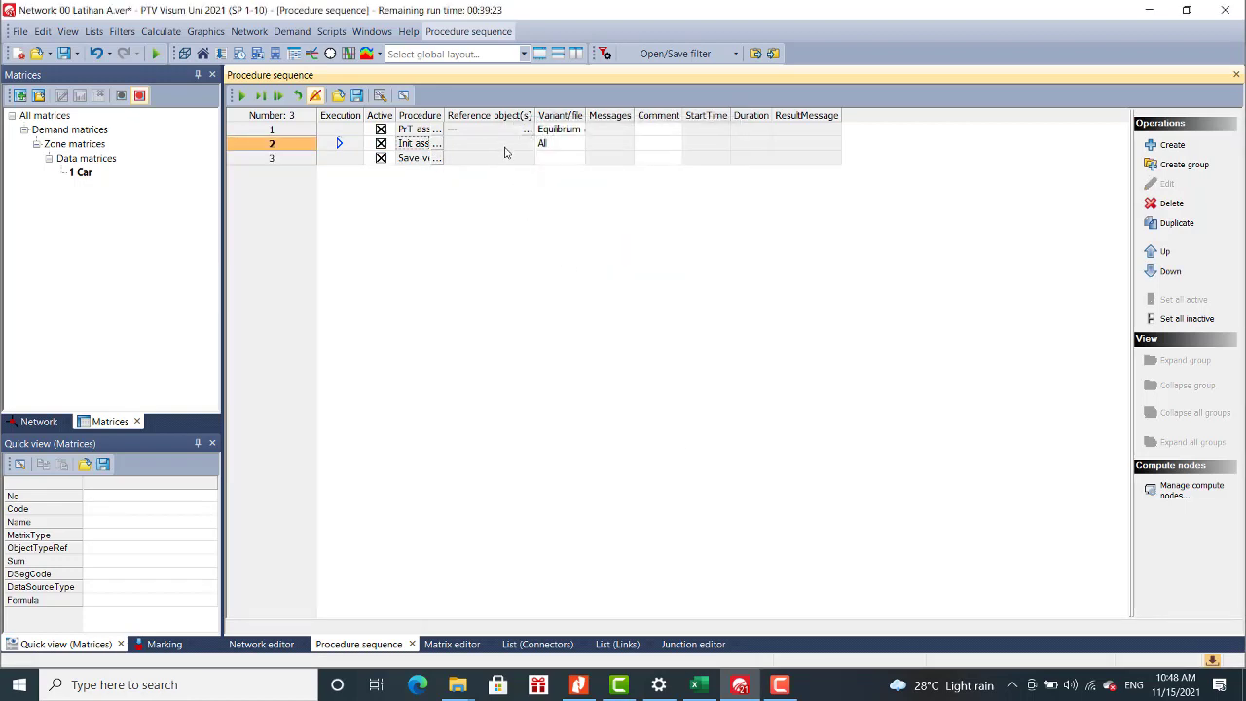
left_click(572, 146)
left_click(578, 145)
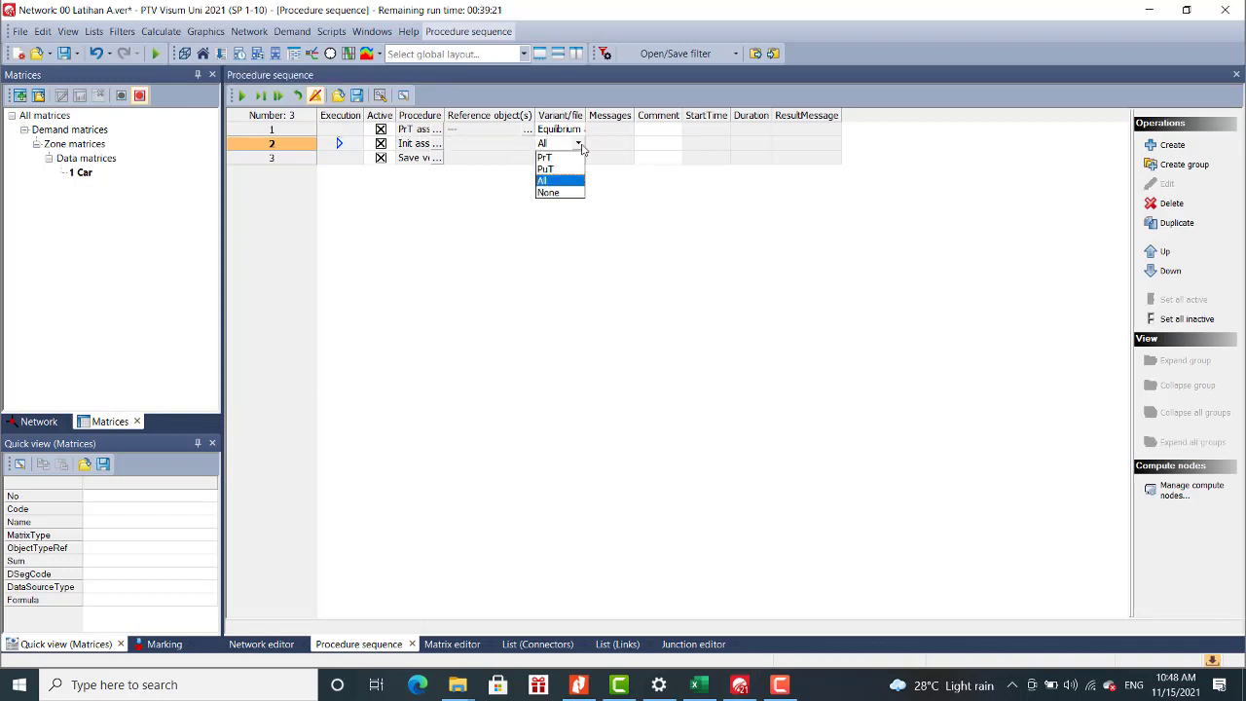
left_click(546, 157)
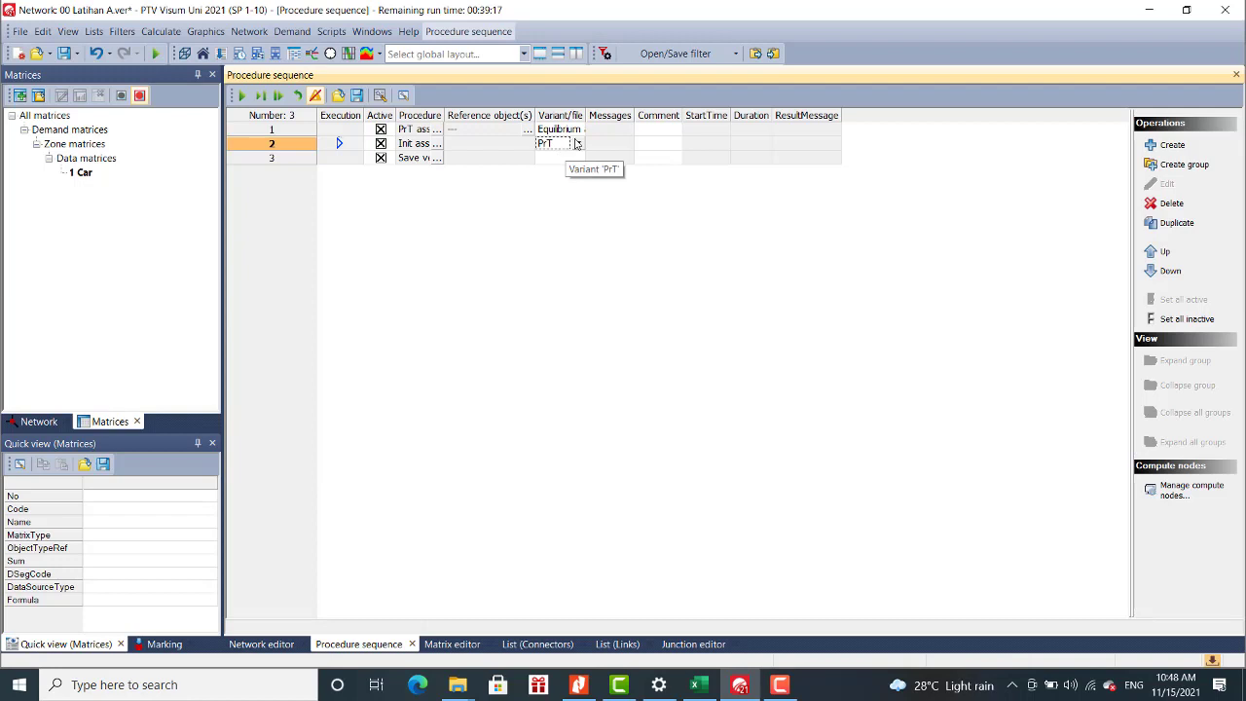
left_click(579, 144)
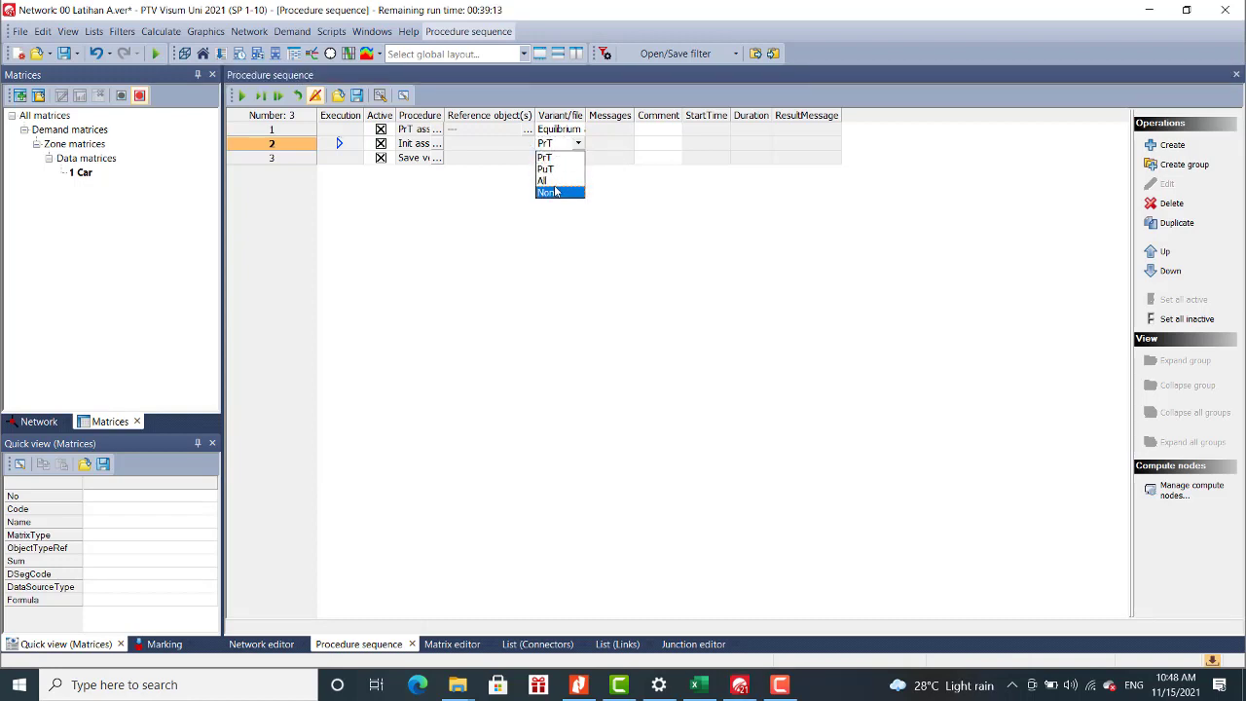
left_click(553, 181)
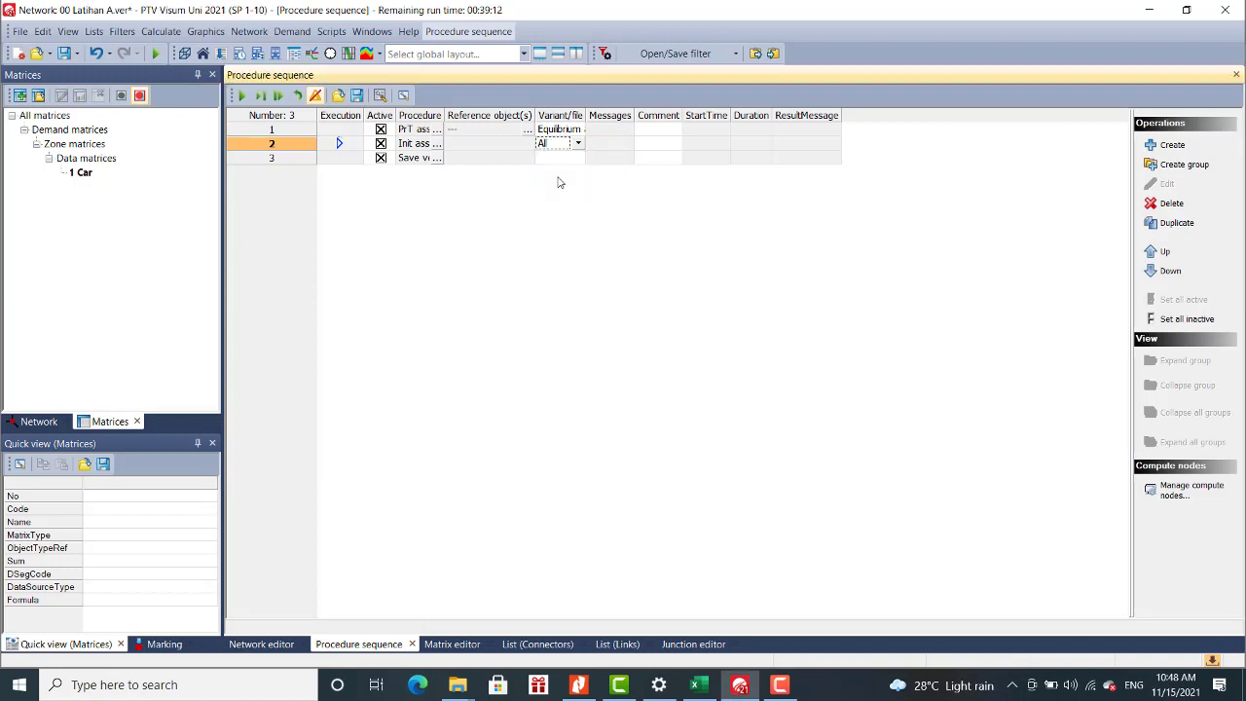
left_click(270, 146)
Set demand segment C Car as the PrT assignment's reference object and choose Equilibrium assignment as its variant.
left_click(354, 131)
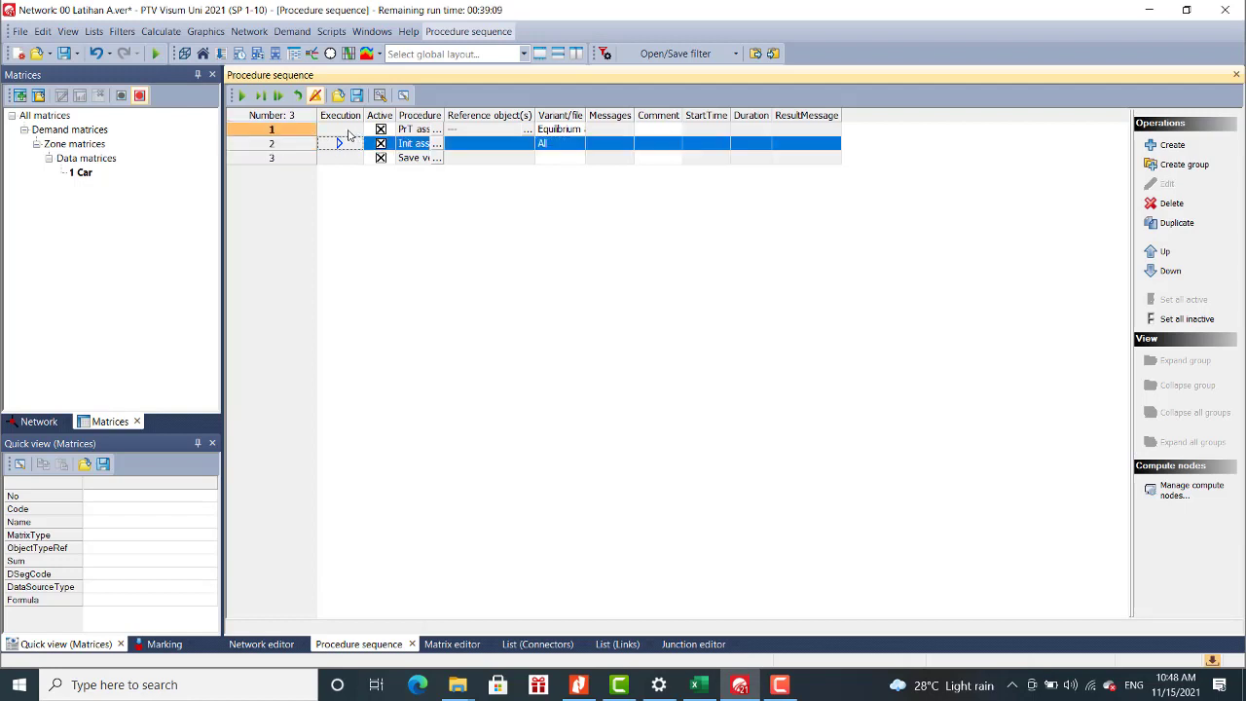
left_click(559, 131)
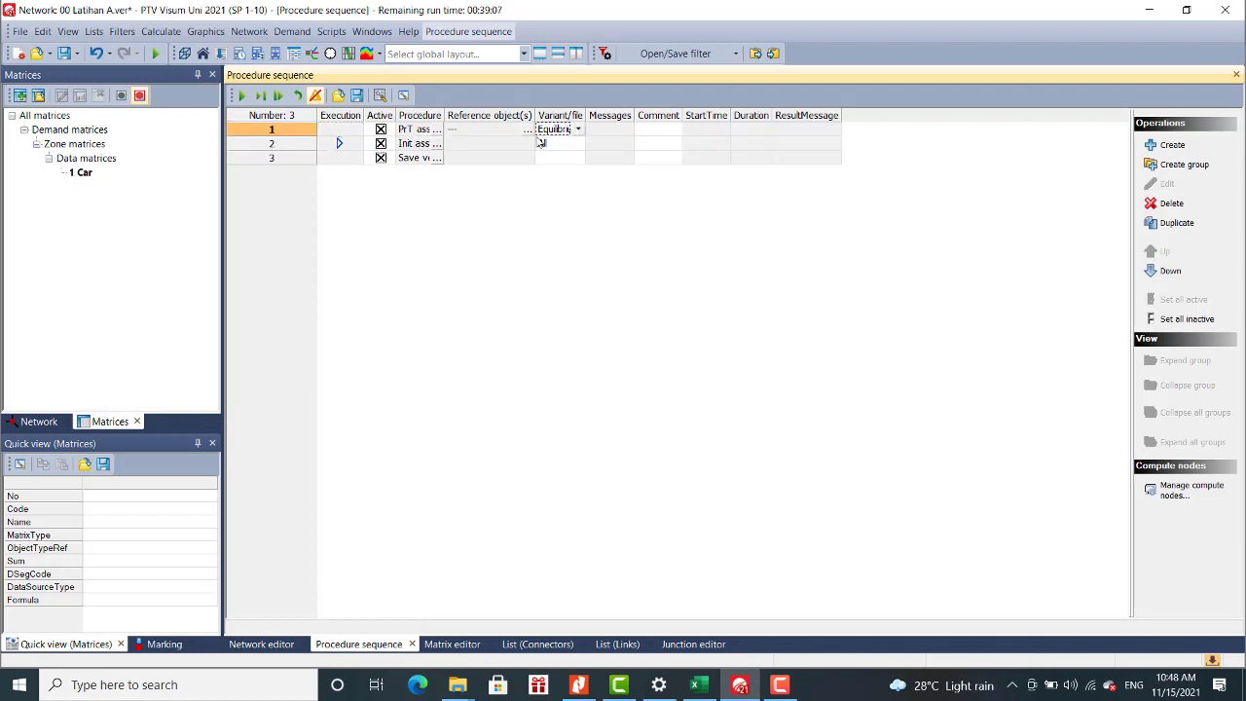
left_click(532, 130)
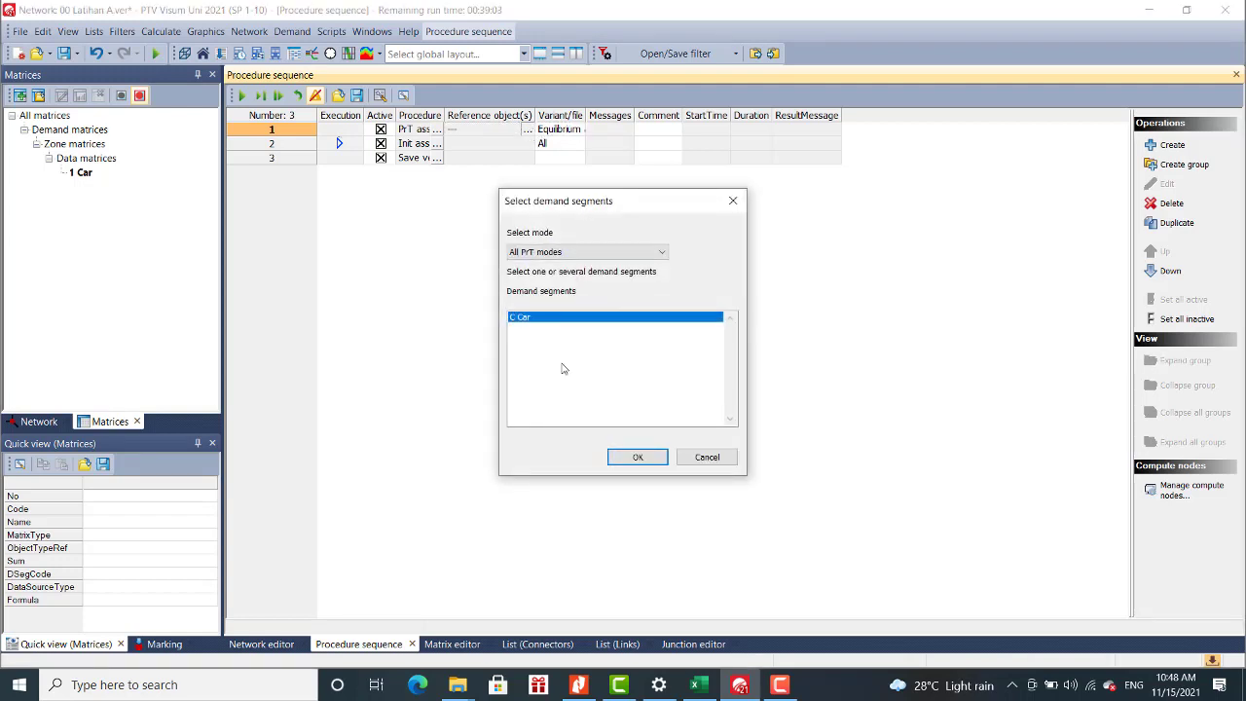
left_click(641, 458)
left_click(574, 130)
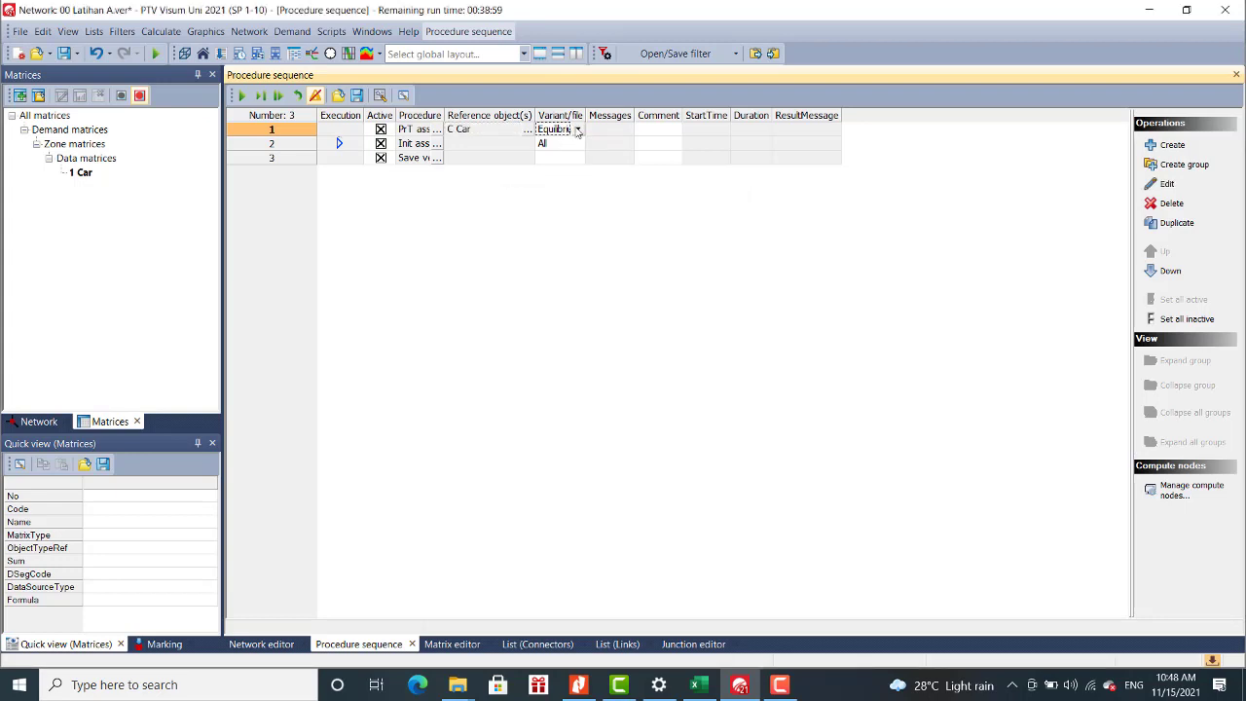
left_click(577, 129)
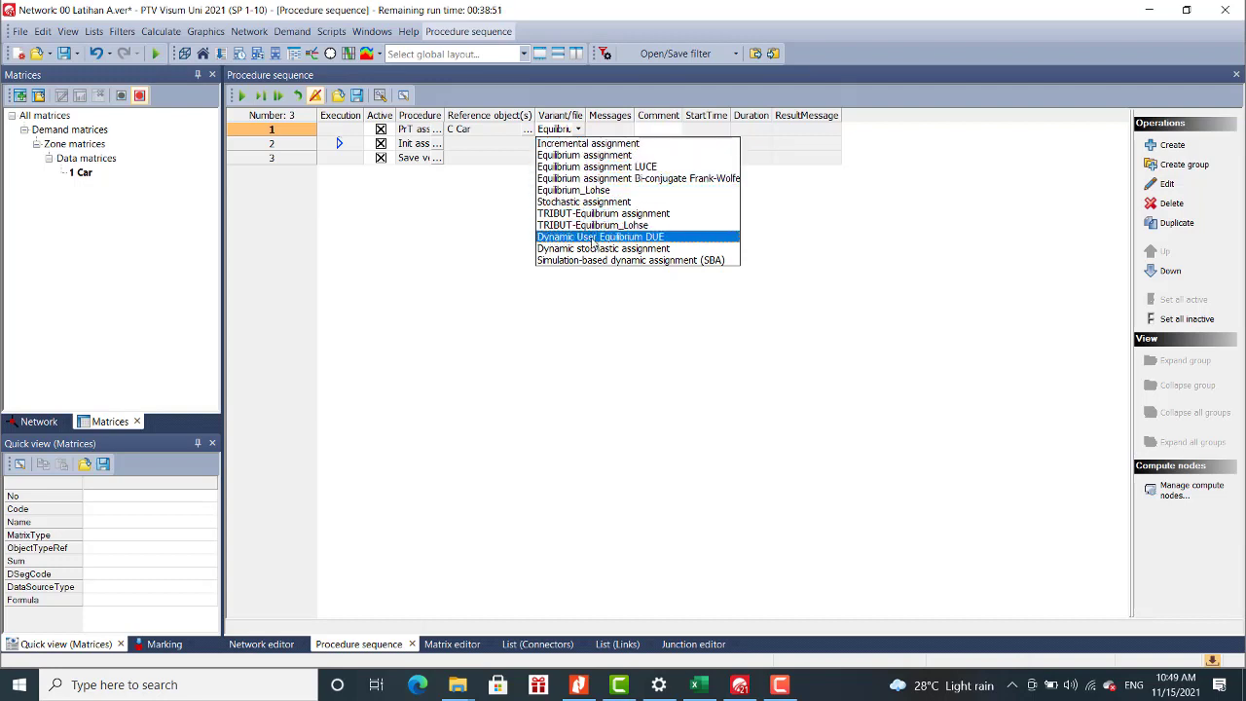
left_click(589, 158)
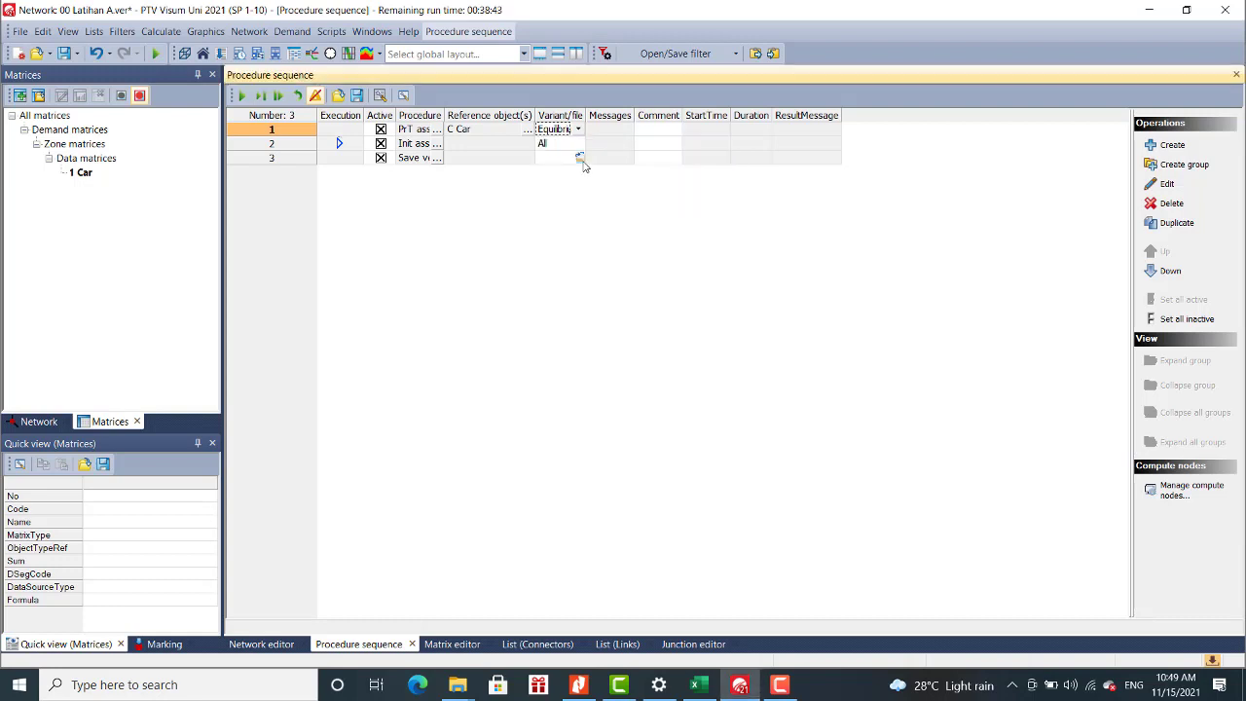
Set the Save version procedure's output file to 00 Latihan A1.ver in the VER folder.
left_click(436, 159)
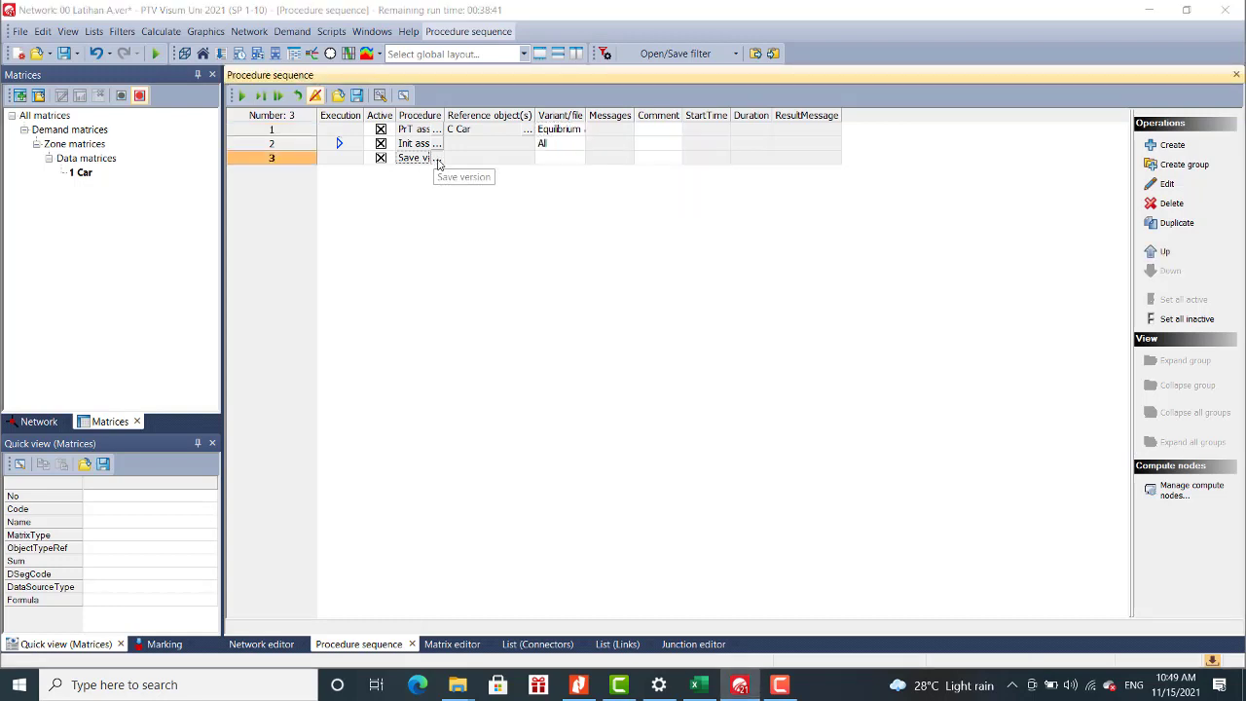
left_click(640, 523)
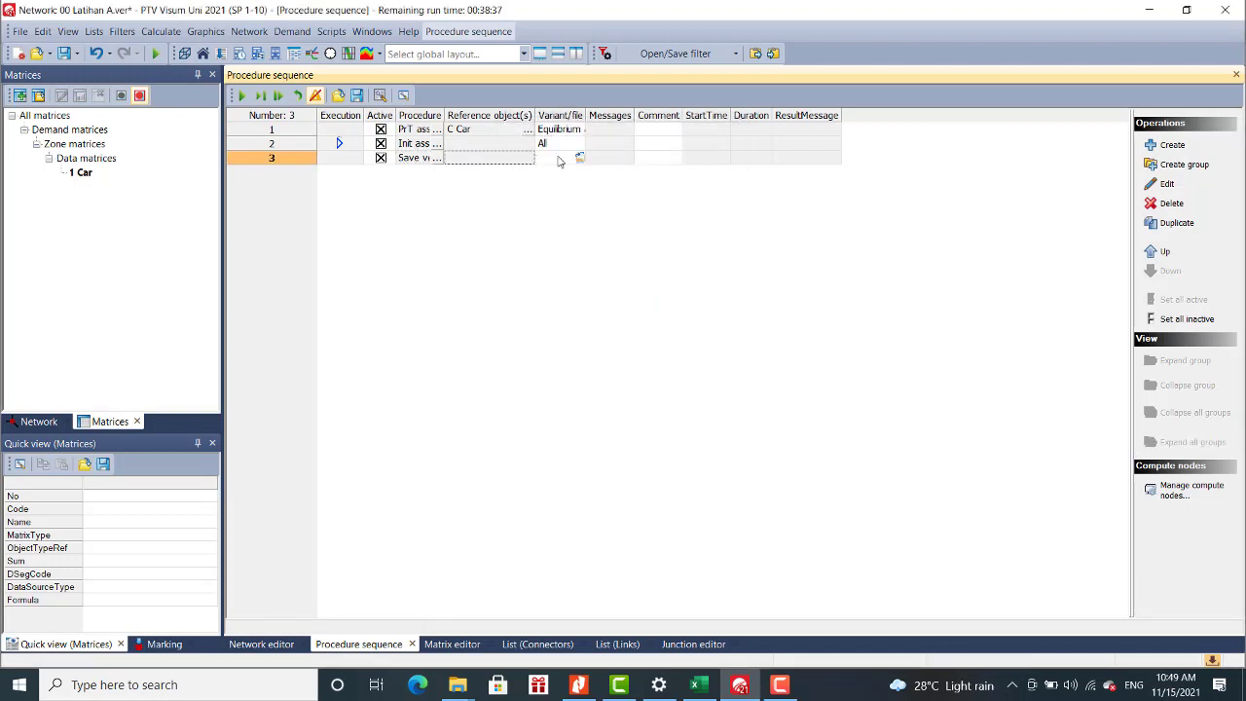
left_click(579, 160)
left_click(579, 160)
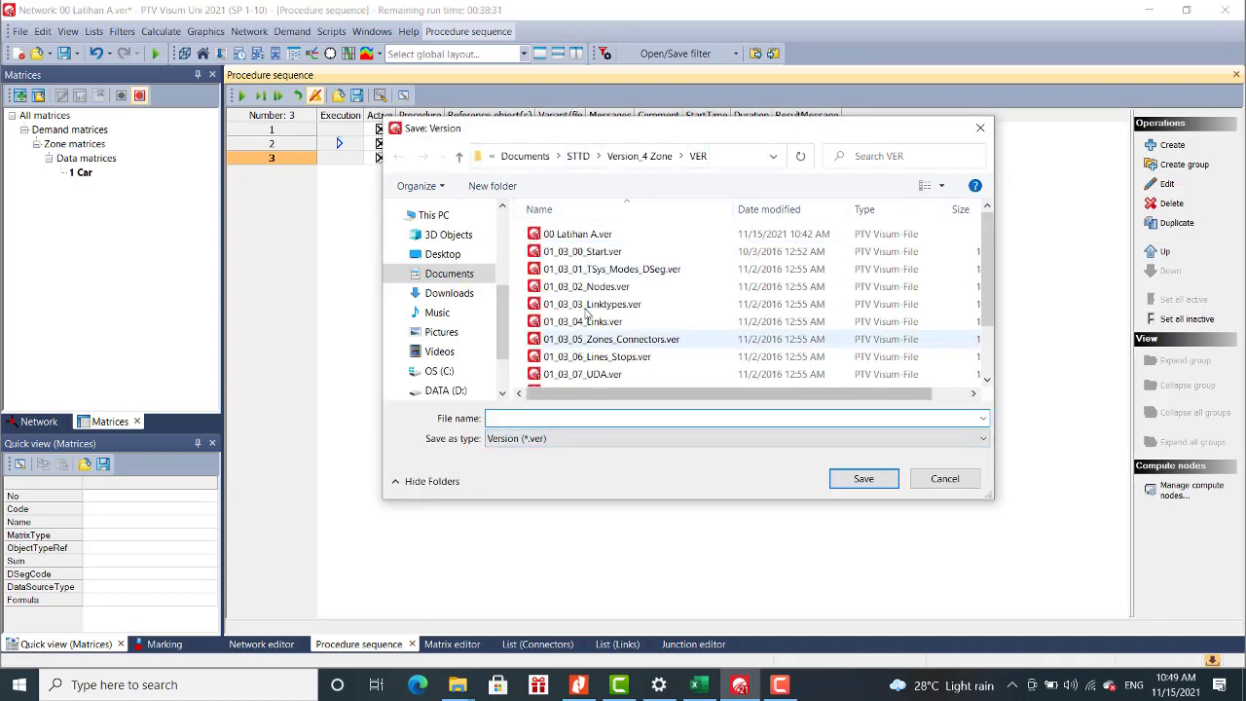
left_click(592, 240)
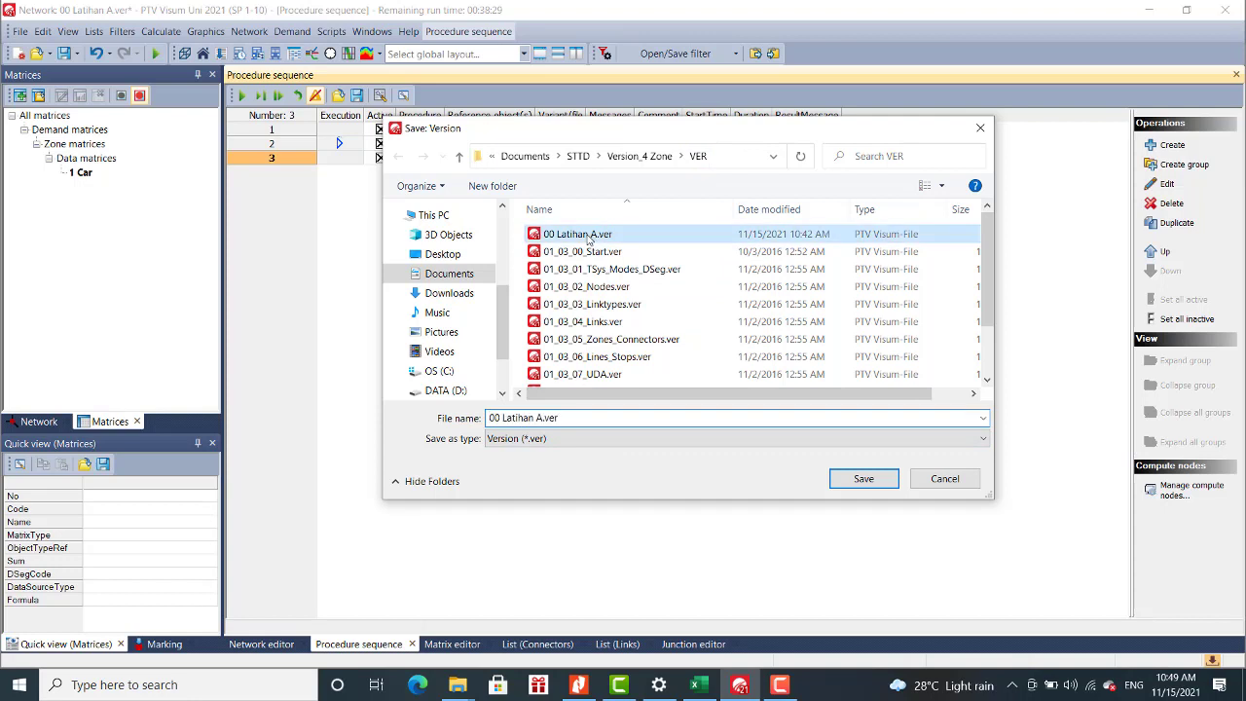
left_click(540, 417)
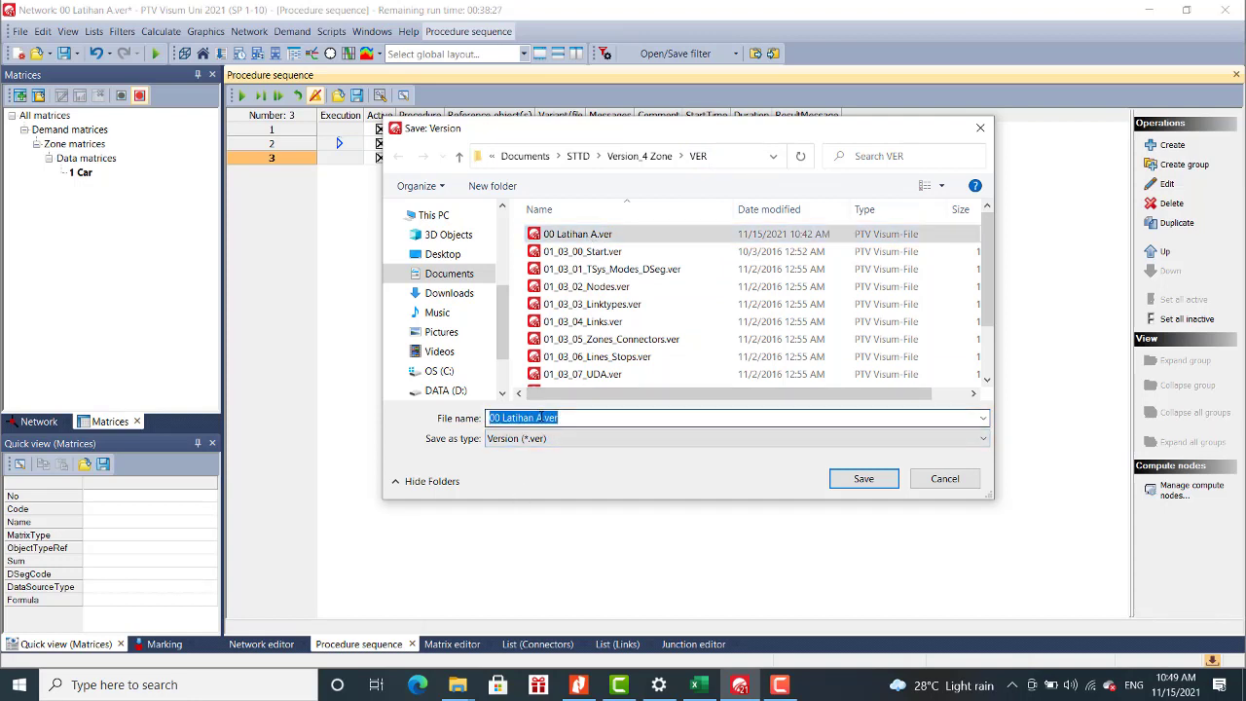
left_click(536, 418)
type("1")
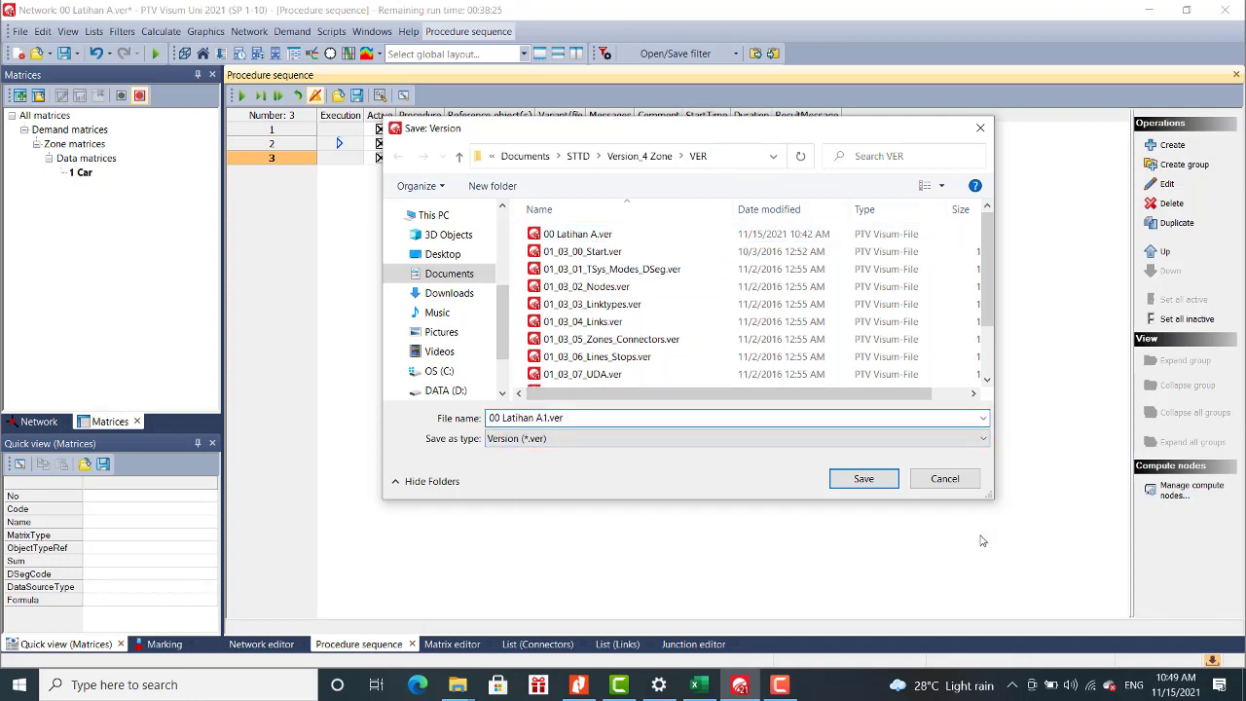
left_click(864, 478)
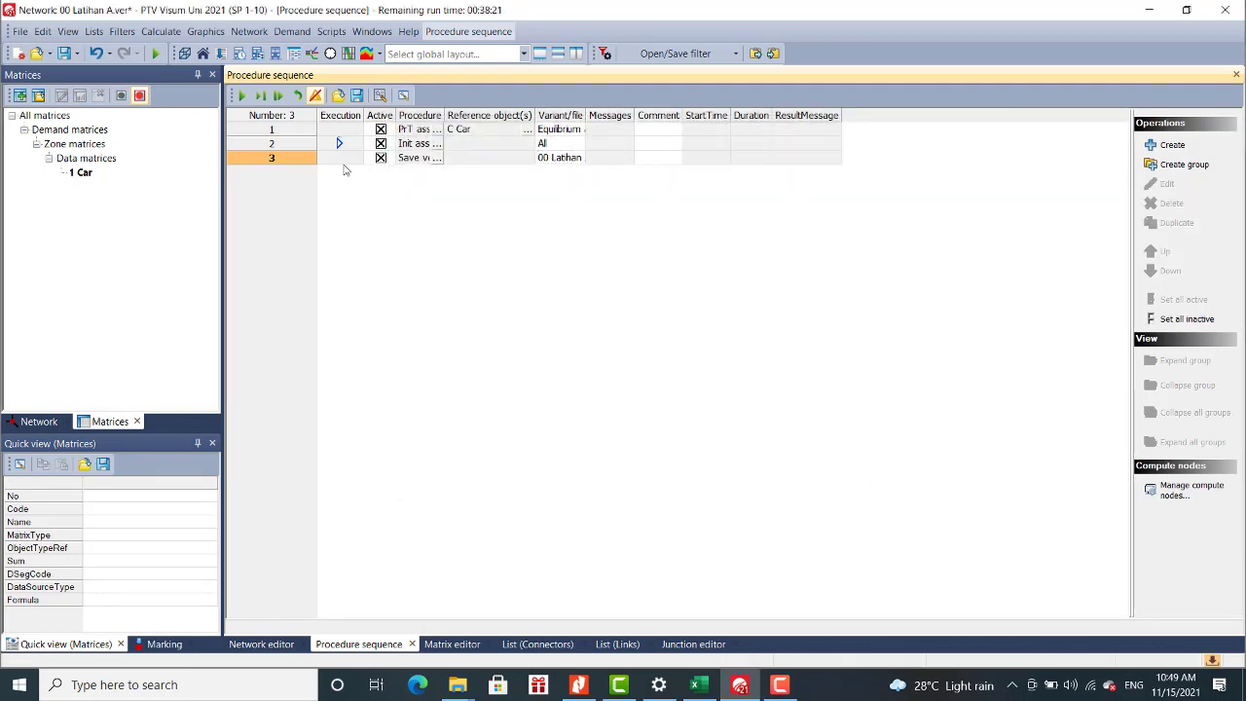
Run the whole procedure sequence and check the network view for assignment results.
left_click(242, 95)
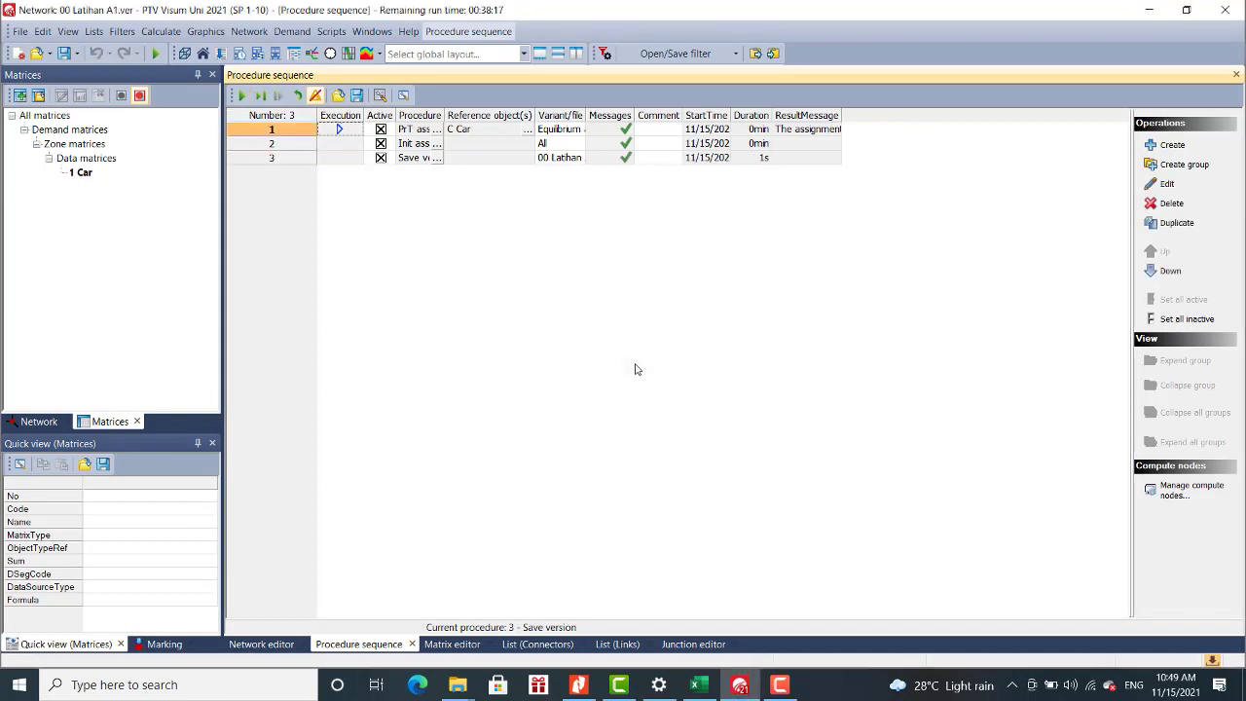
left_click(294, 641)
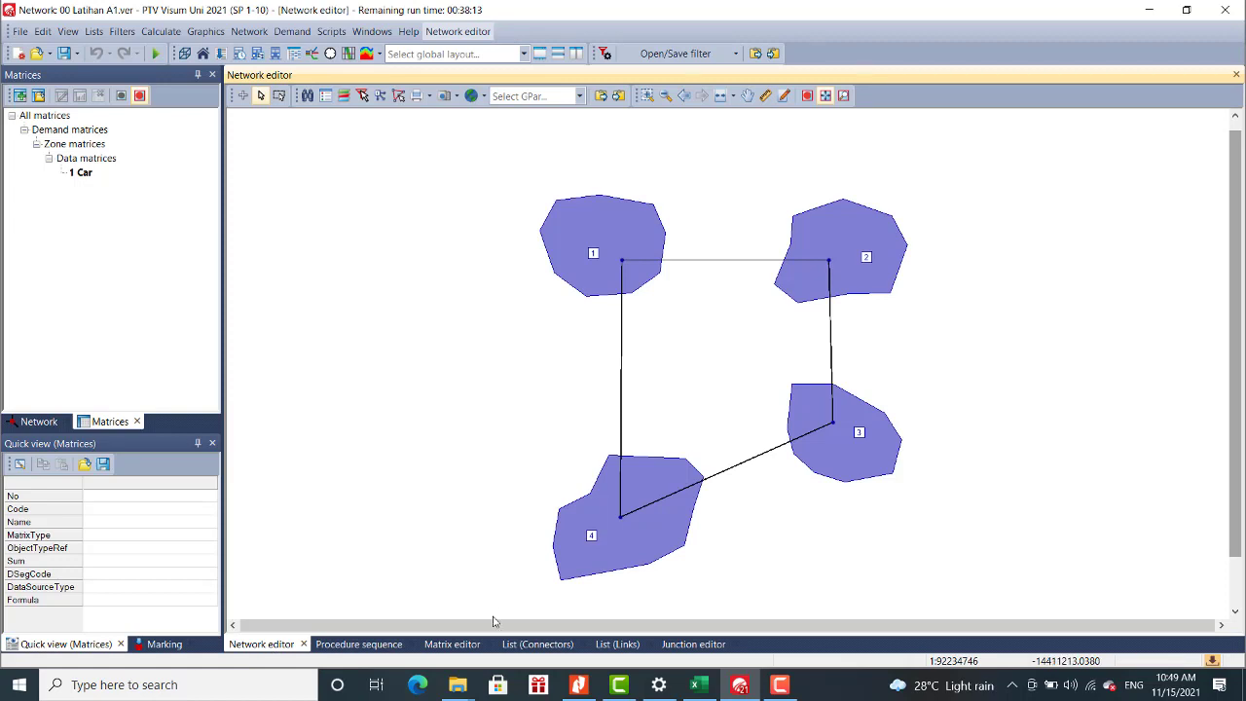
Close the Junction editor, the Links and Connectors lists and the Matrix editor.
left_click(693, 643)
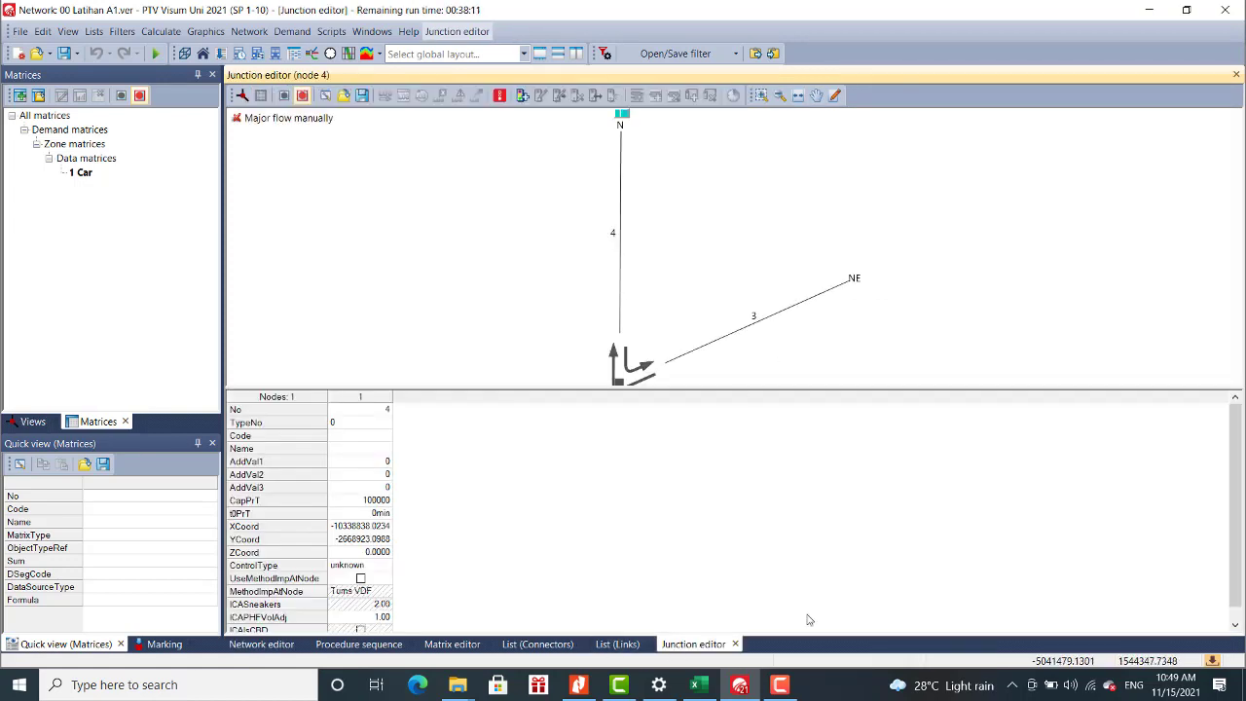
left_click(735, 644)
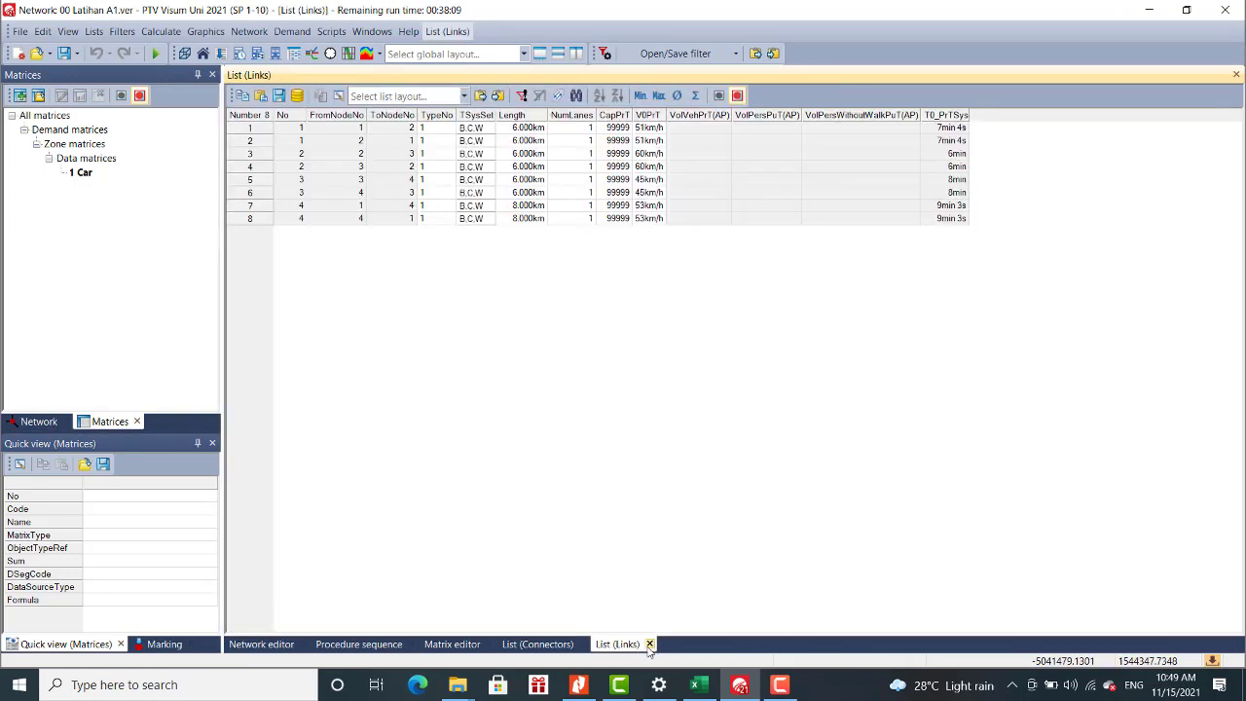
left_click(650, 644)
left_click(585, 643)
left_click(490, 645)
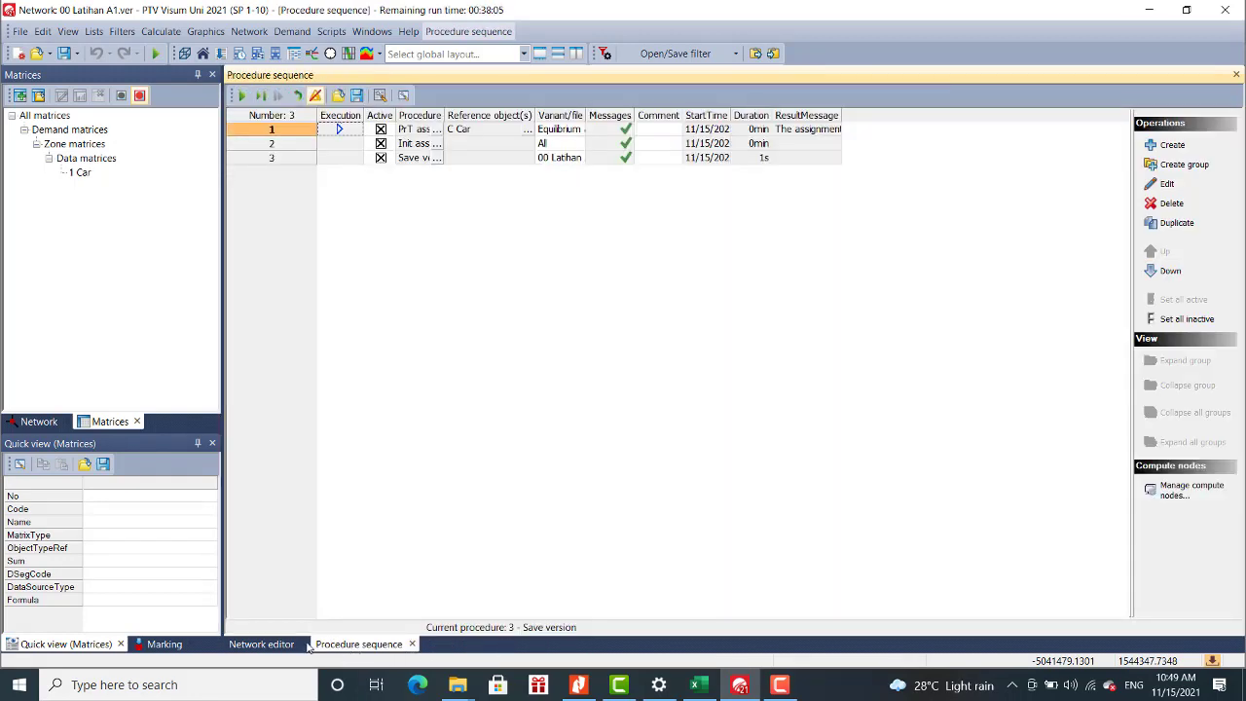
Return to the four-zone network view and make Nodes the active network object type.
left_click(277, 647)
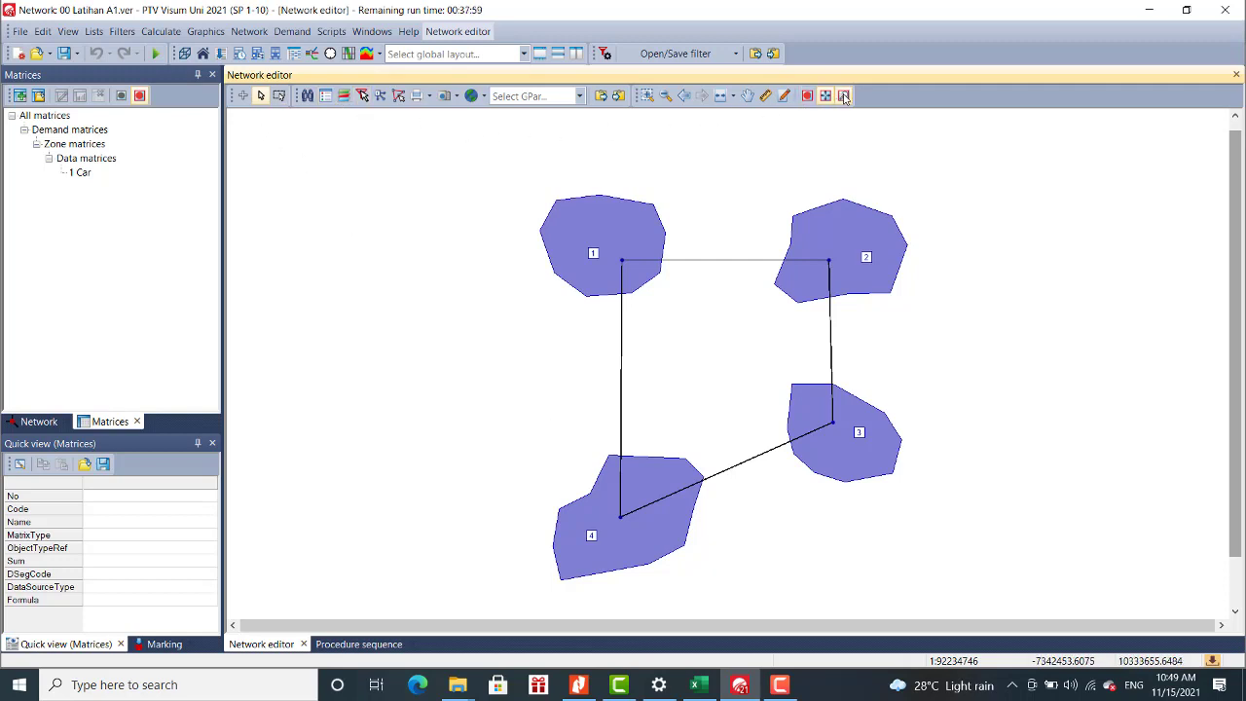
scroll(733, 288, "up", 2)
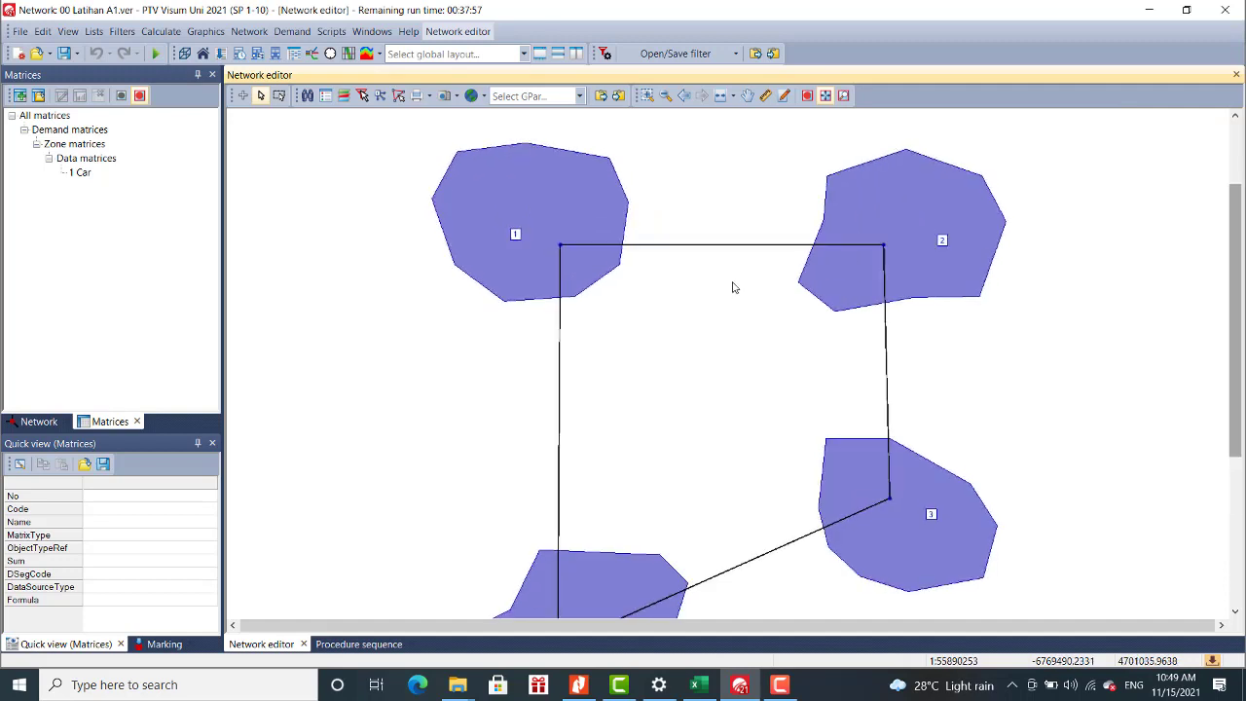
scroll(732, 288, "down", 3)
left_click(38, 421)
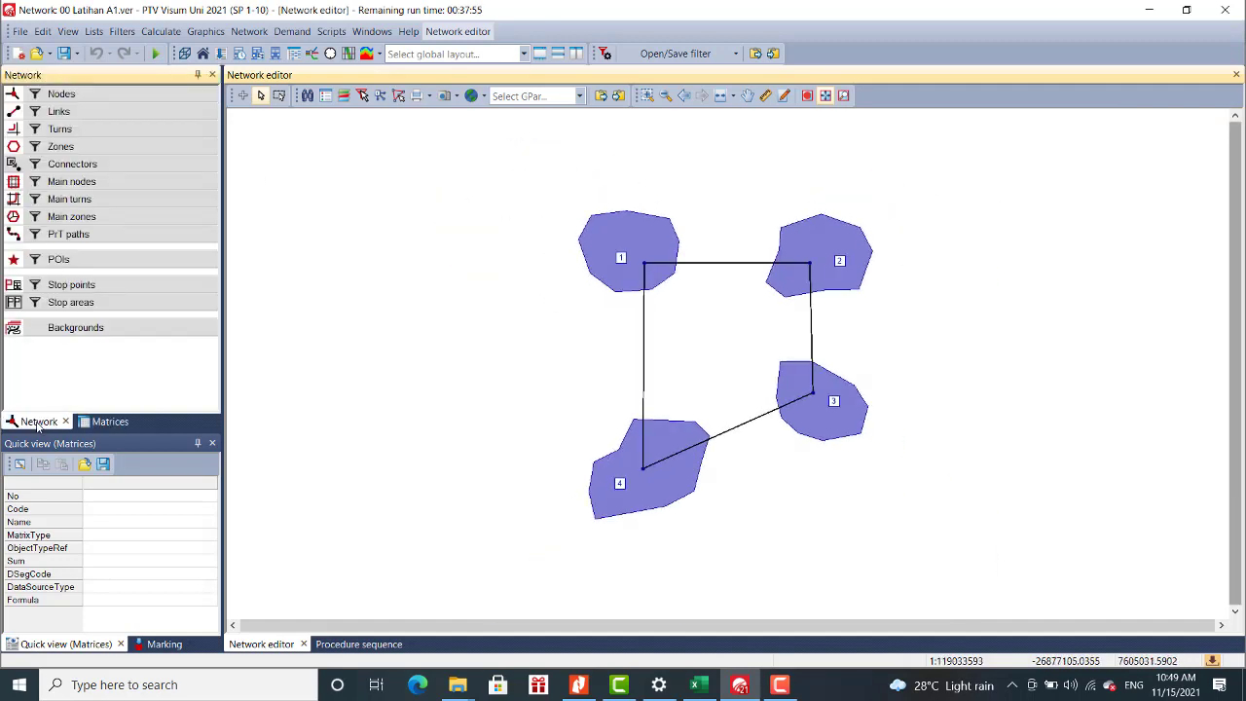
left_click(58, 94)
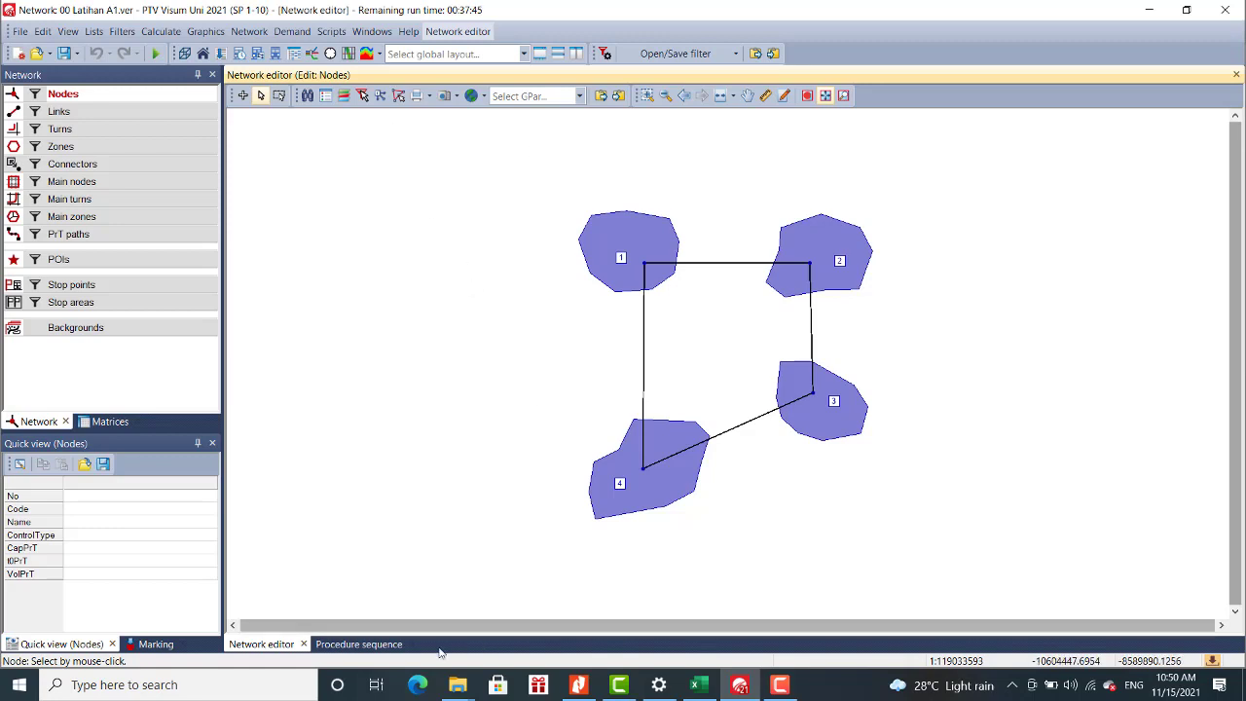
Return to the procedure sequence and widen the Procedure column to show the full procedure names.
left_click(358, 644)
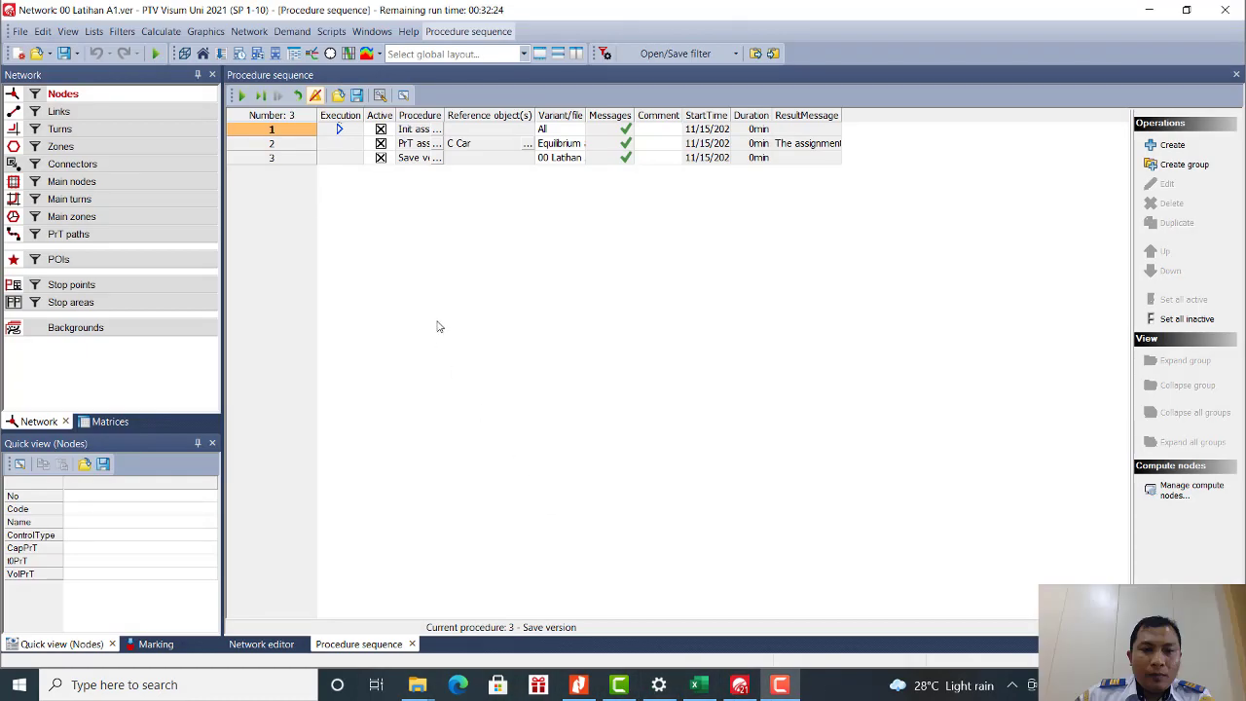
left_click(272, 147)
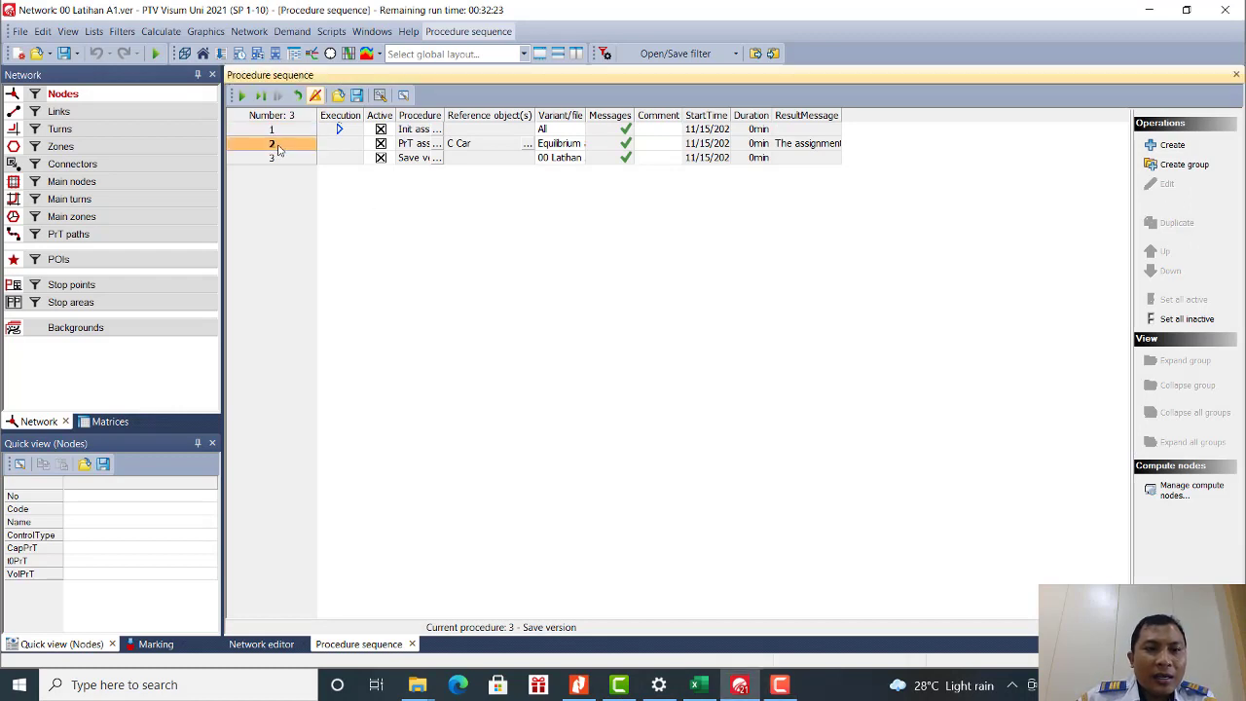
left_click(272, 128)
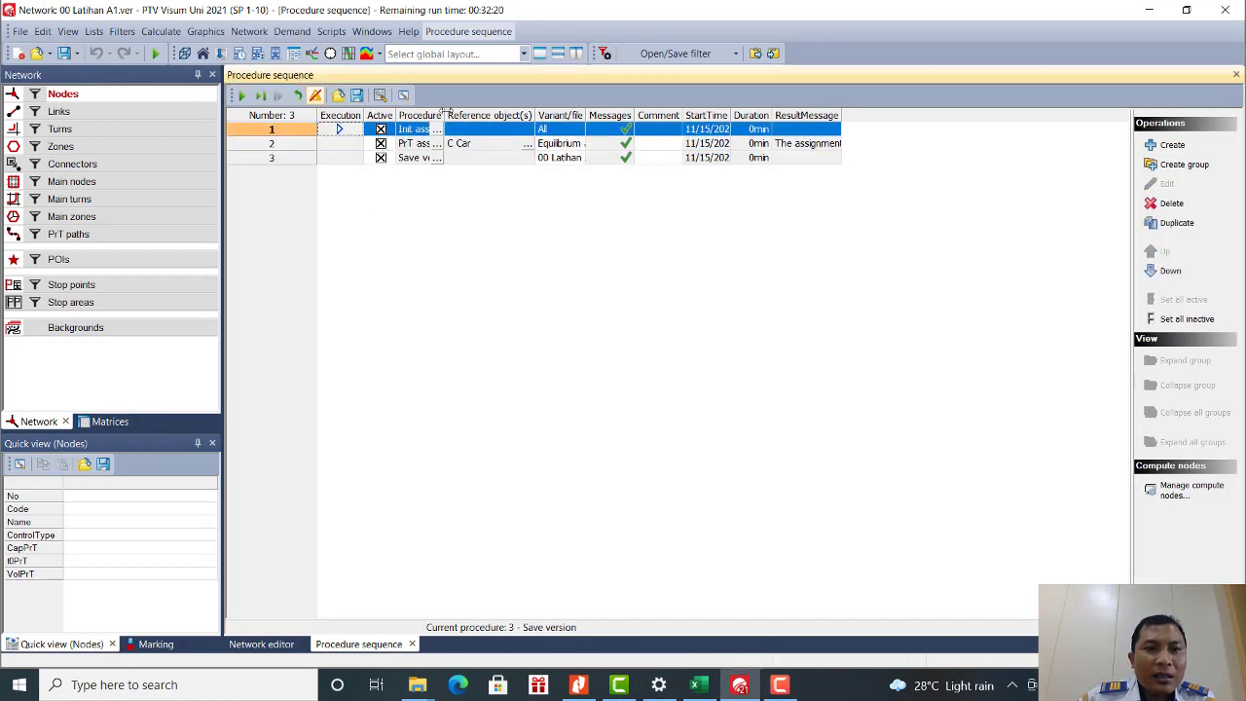
left_click_drag(444, 110, 500, 114)
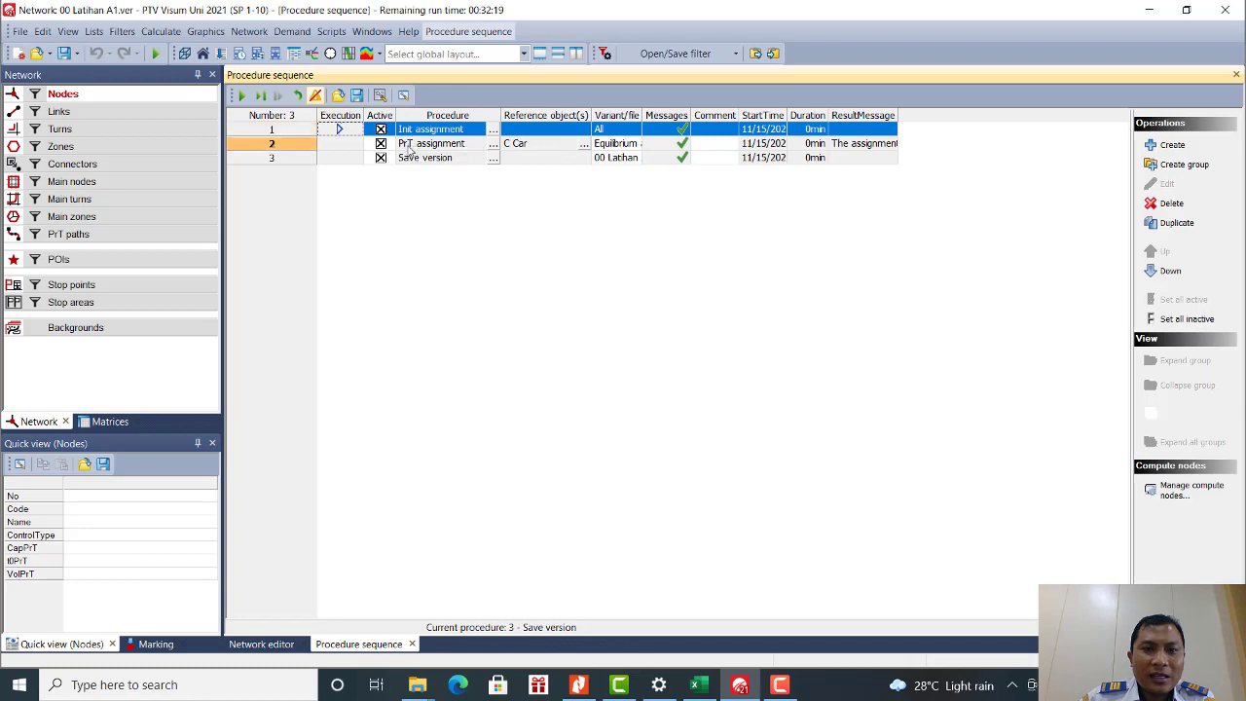
Check the order of the Init assignment and PrT assignment procedures in the sequence.
left_click(278, 143)
left_click(279, 130)
left_click(285, 146)
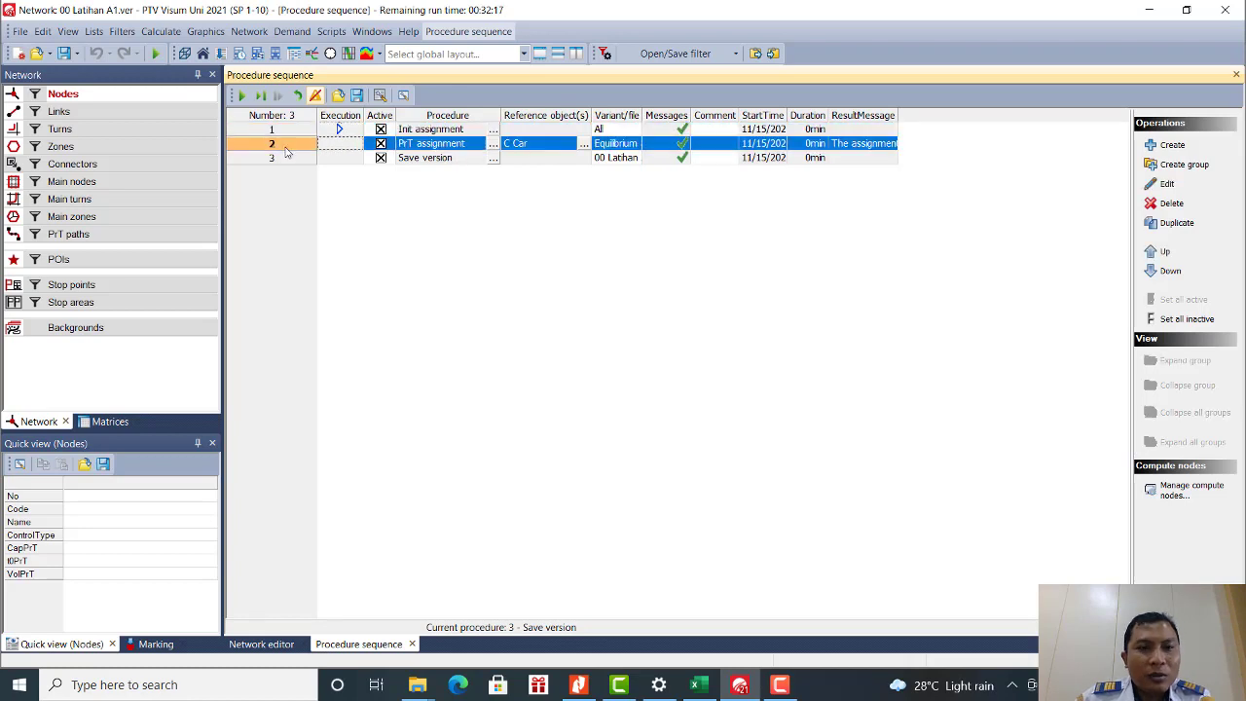
left_click(292, 132)
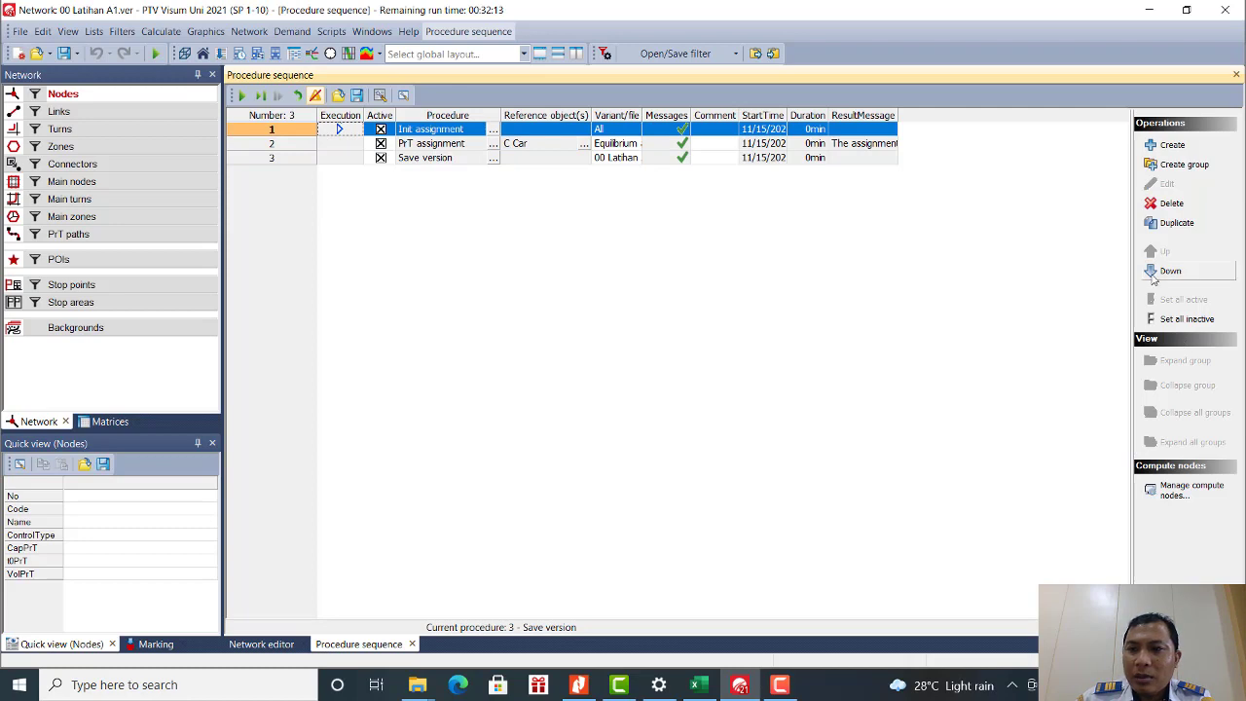
left_click(276, 144)
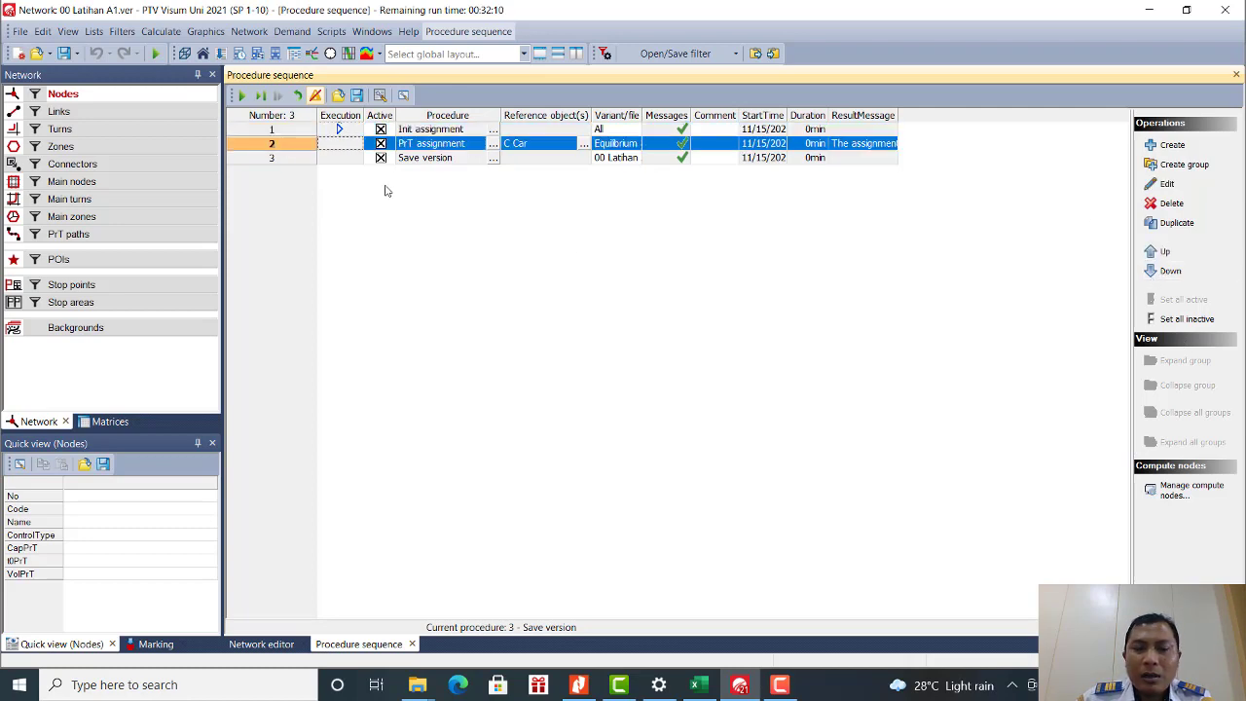
left_click(443, 130)
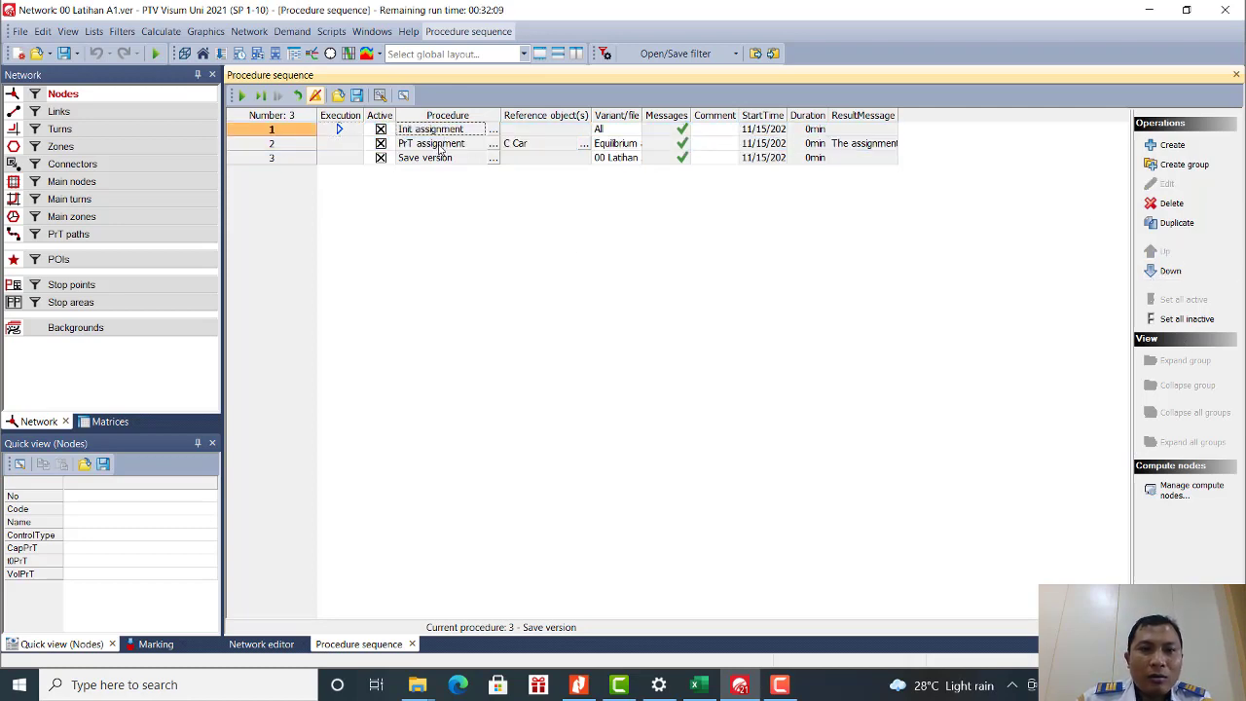
left_click(439, 145)
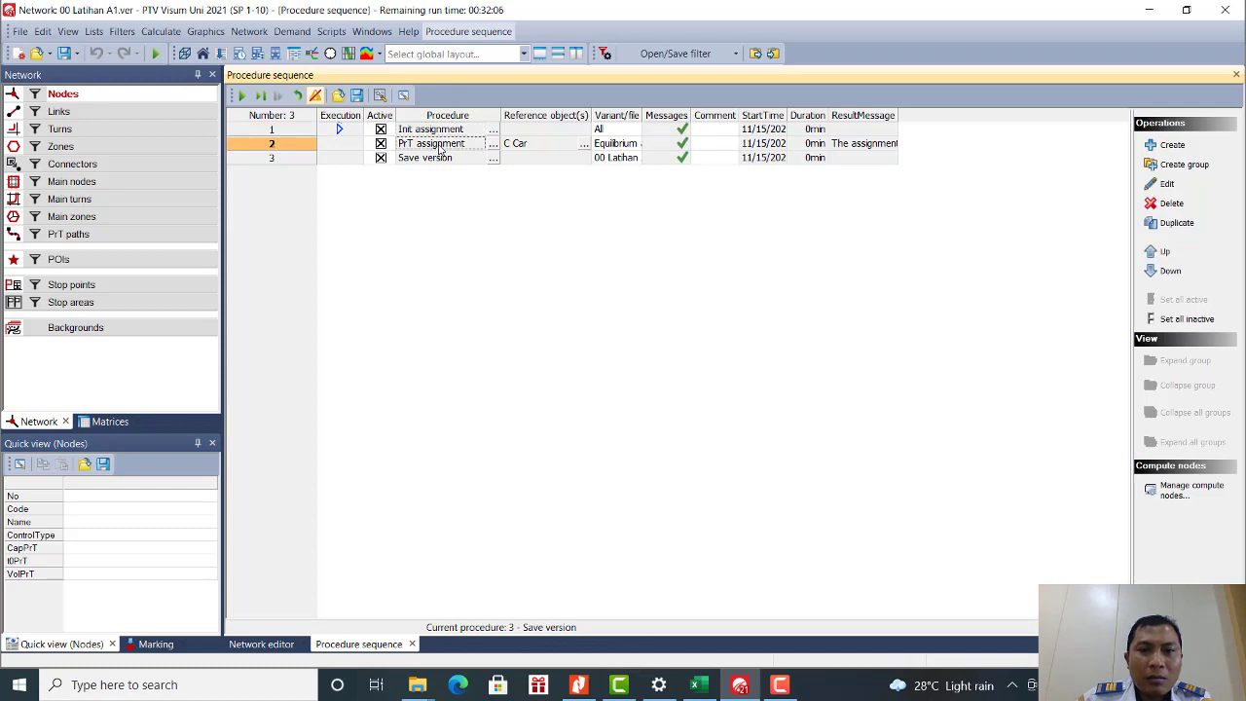
Widen the Variant/file column and check the PrT assignment's reference object and variant and the Save version file.
left_click(526, 146)
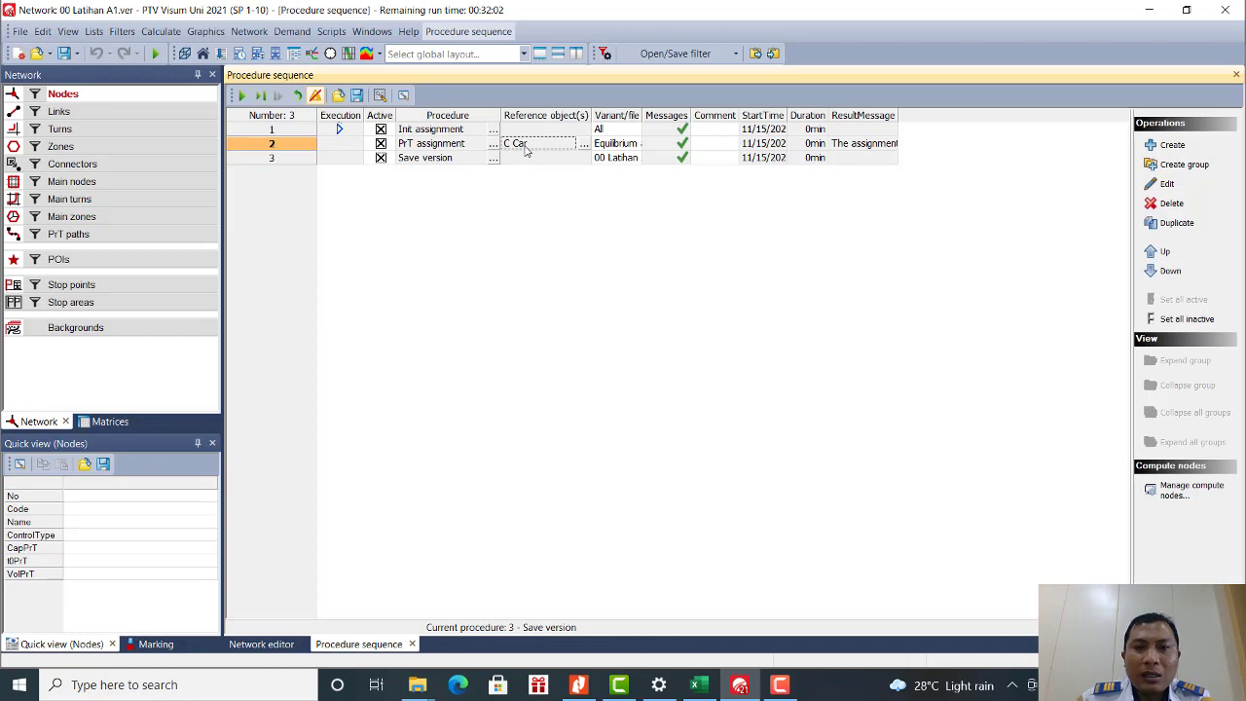
left_click(622, 146)
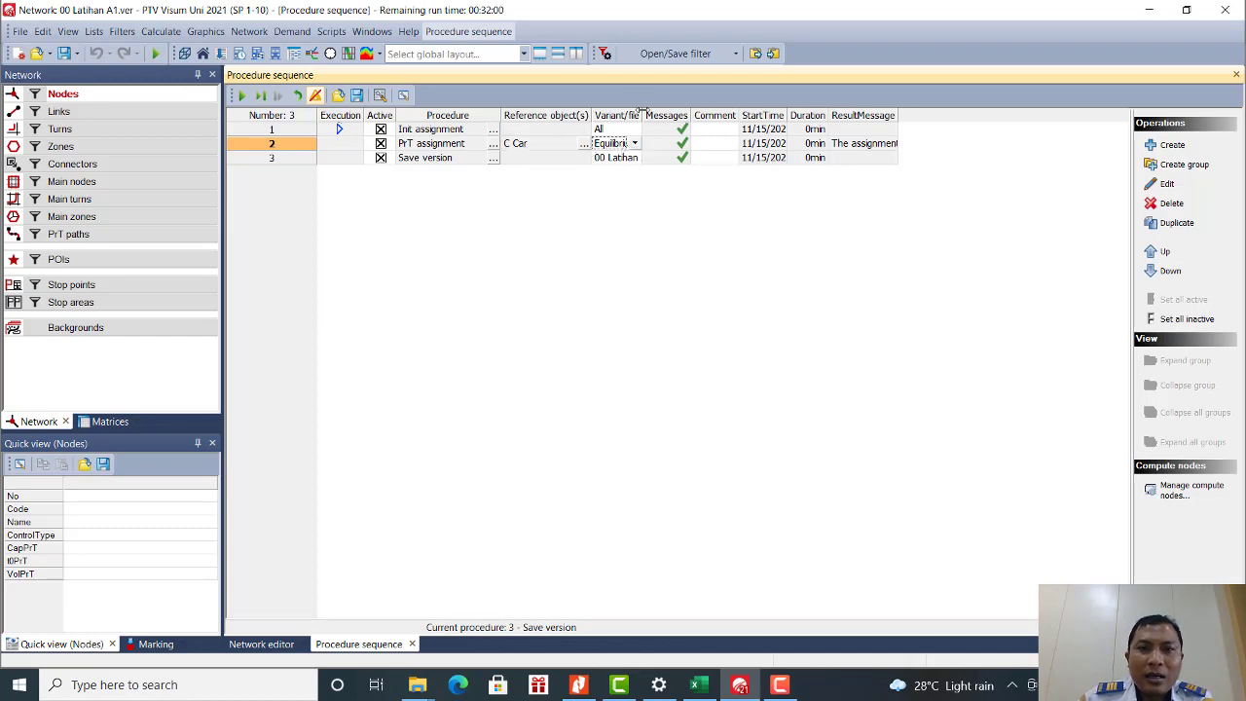
left_click_drag(642, 115, 665, 117)
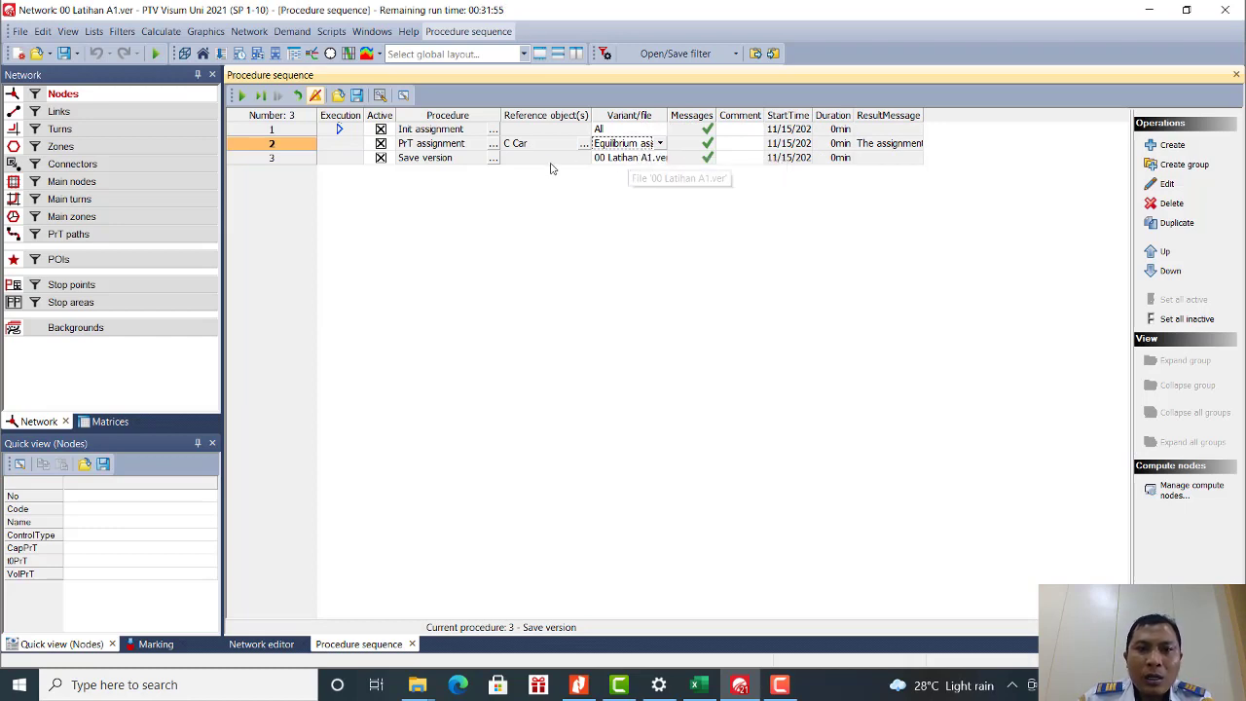
left_click(449, 160)
left_click(619, 160)
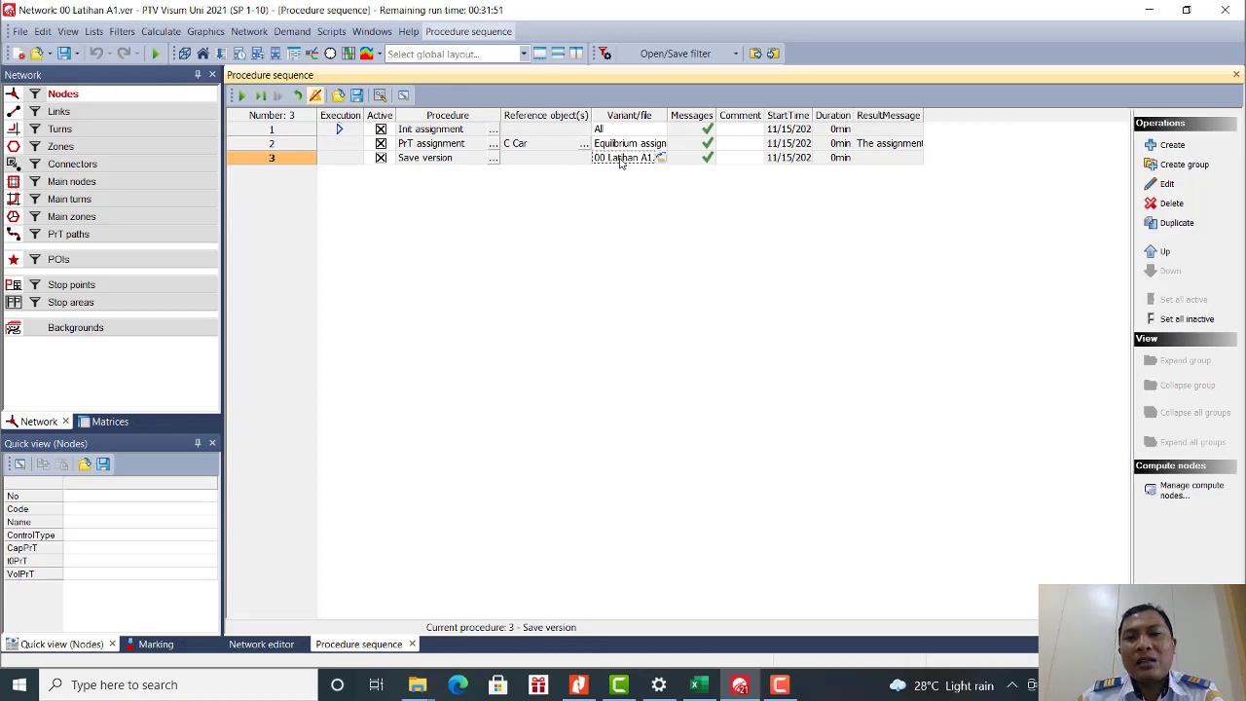
Run the sequence of Init assignment, PrT assignment and Save version, and show the link volumes in the network view.
left_click(244, 97)
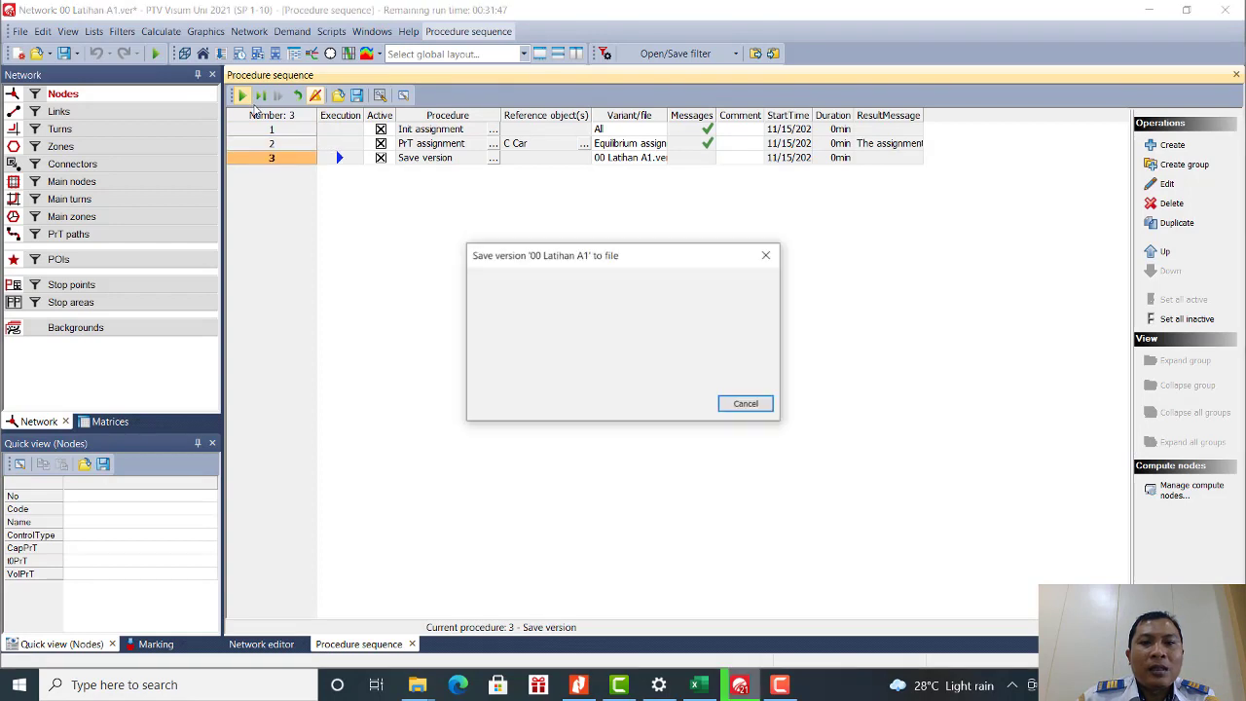
left_click(261, 644)
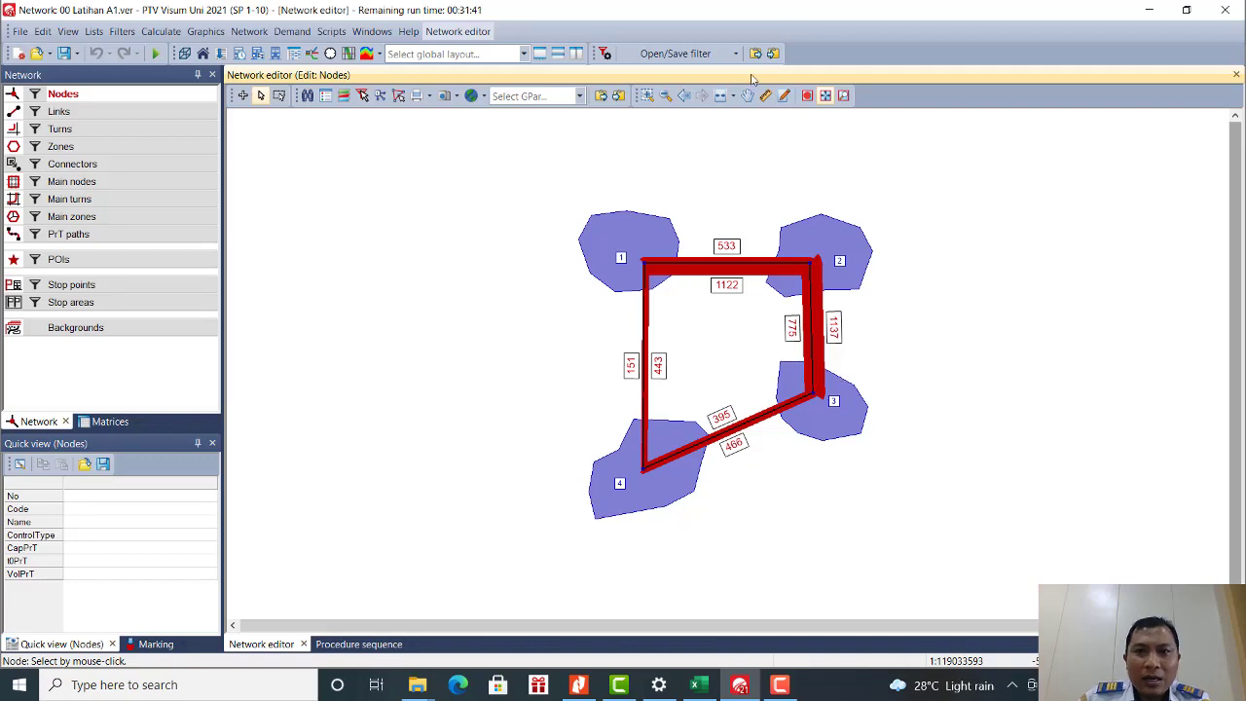
Switch to Example Trip Assignment.xlsx in Excel, narrow its window and examine the trip assignment table for manual link volumes.
left_click(701, 688)
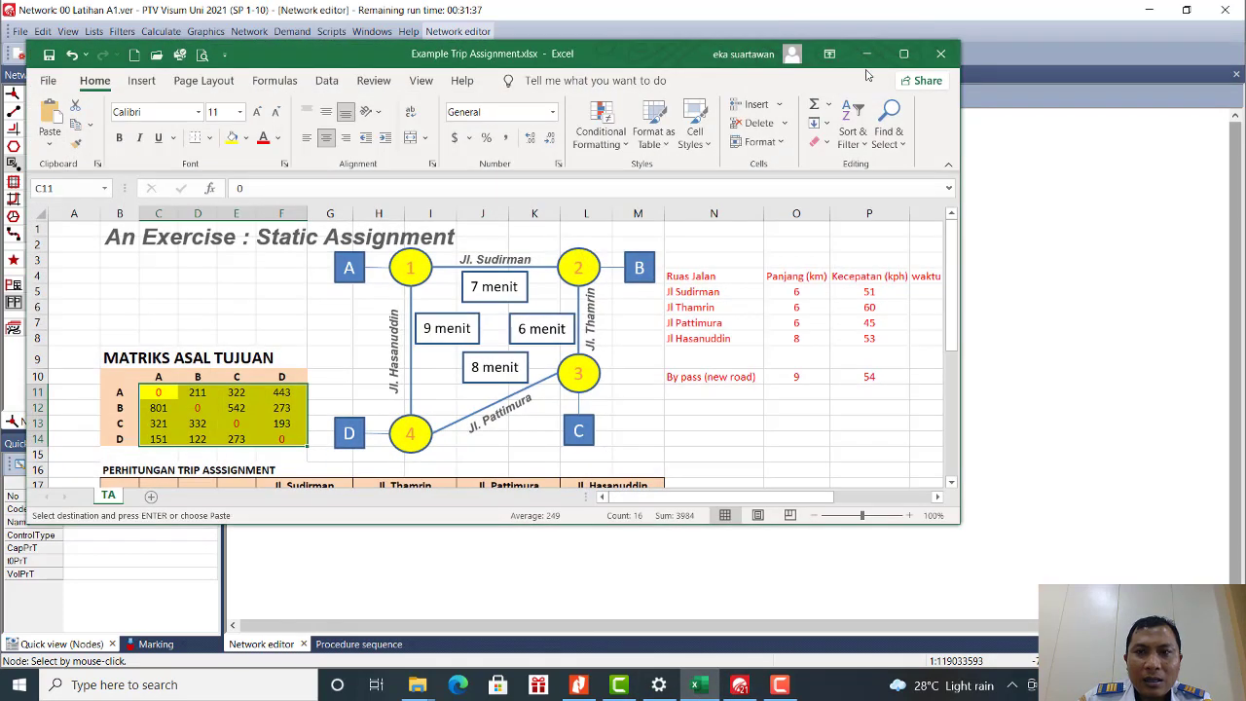
left_click_drag(955, 120, 675, 121)
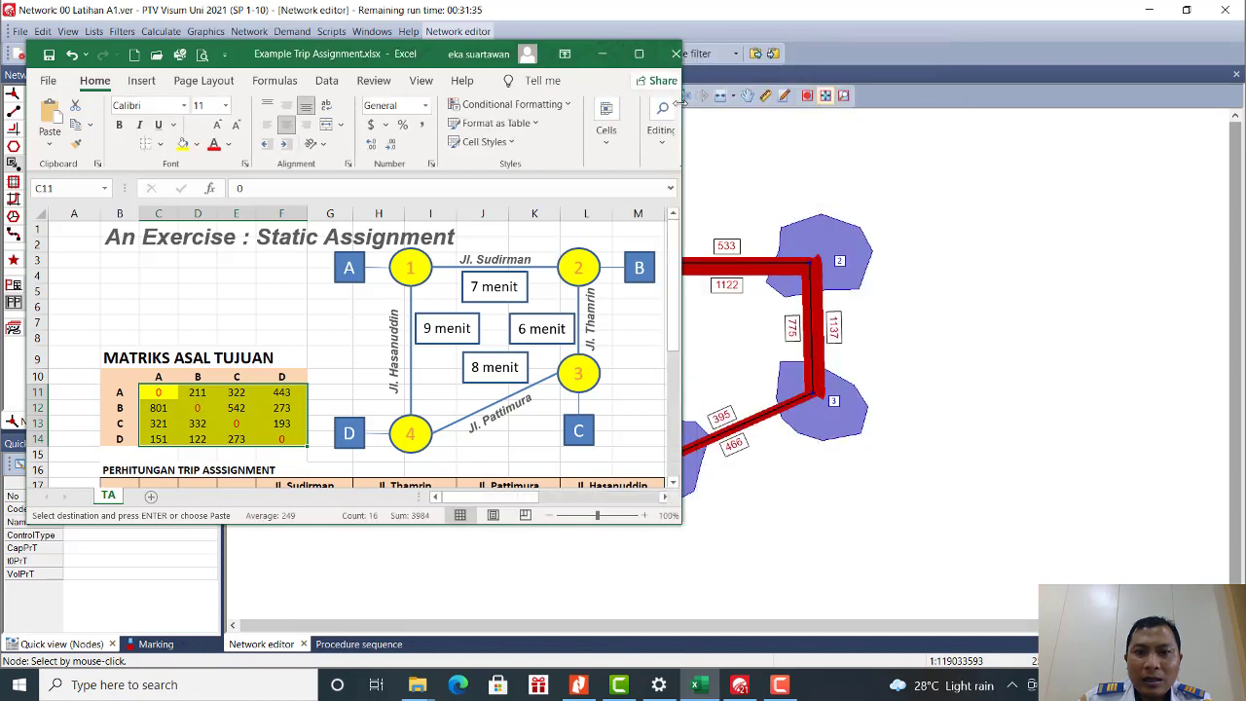
left_click_drag(494, 498, 546, 502)
scroll(324, 365, "down", 2)
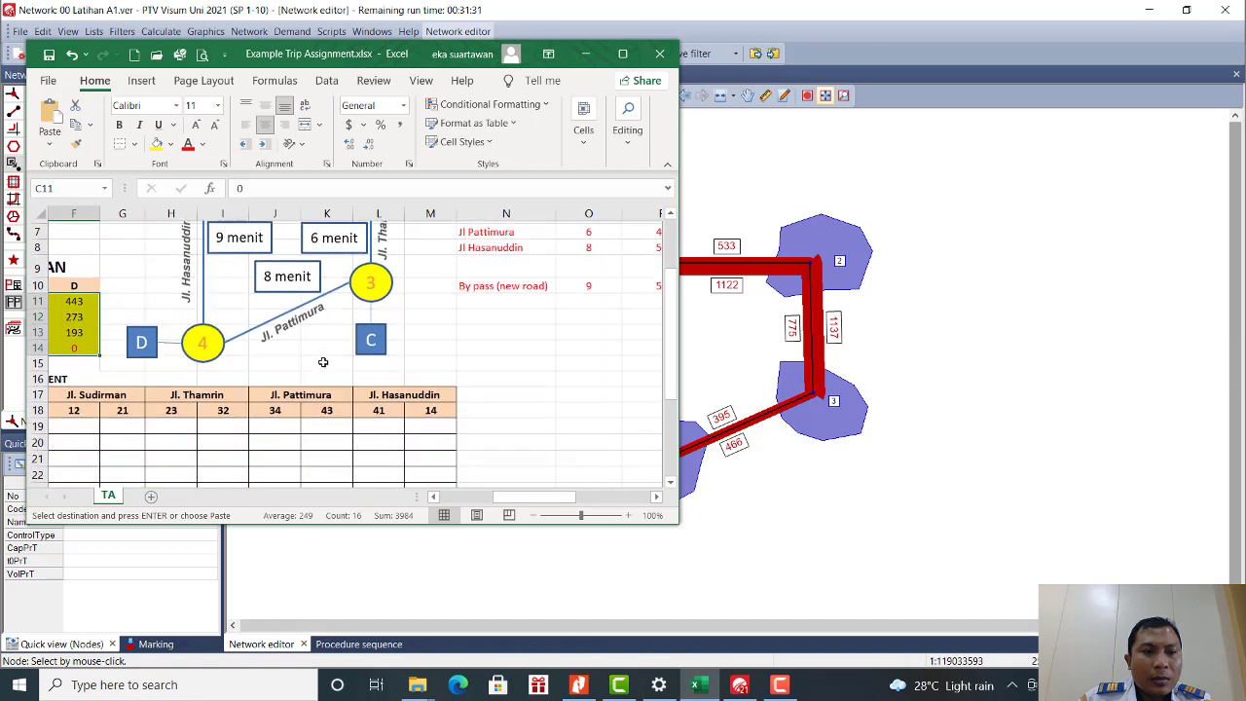
scroll(324, 365, "up", 2)
left_click_drag(523, 500, 461, 499)
scroll(387, 343, "down", 6)
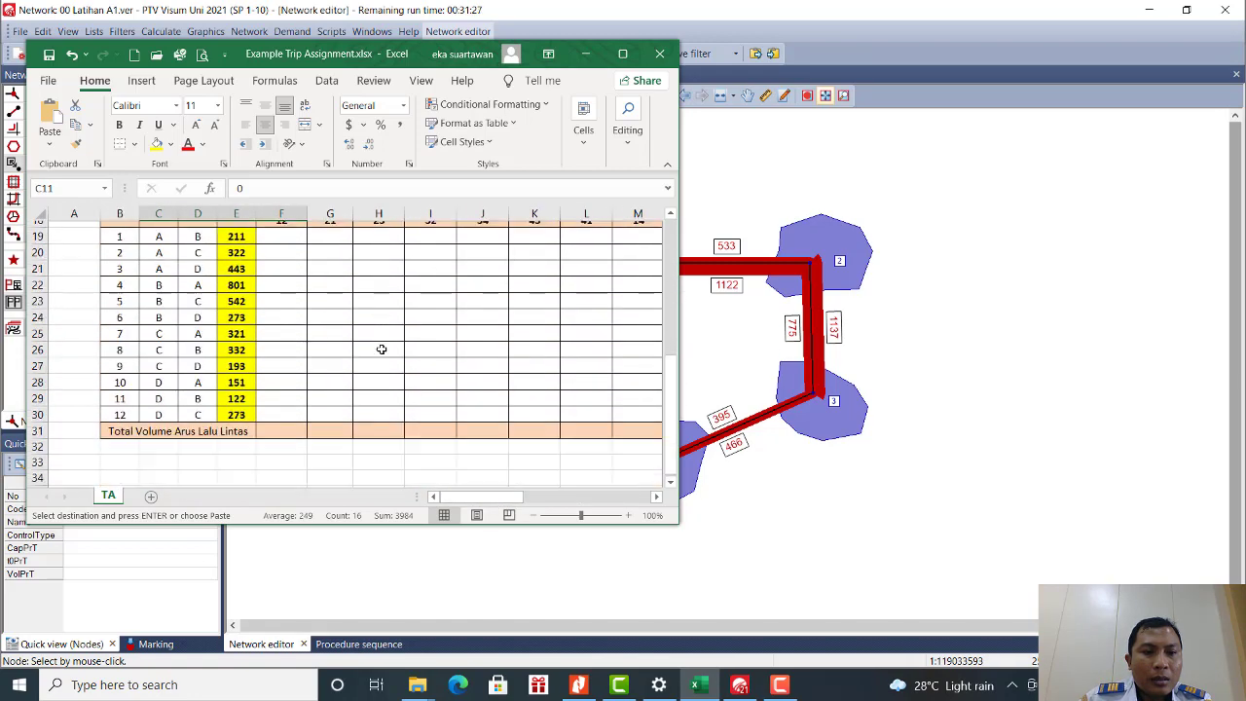
scroll(387, 343, "up", 6)
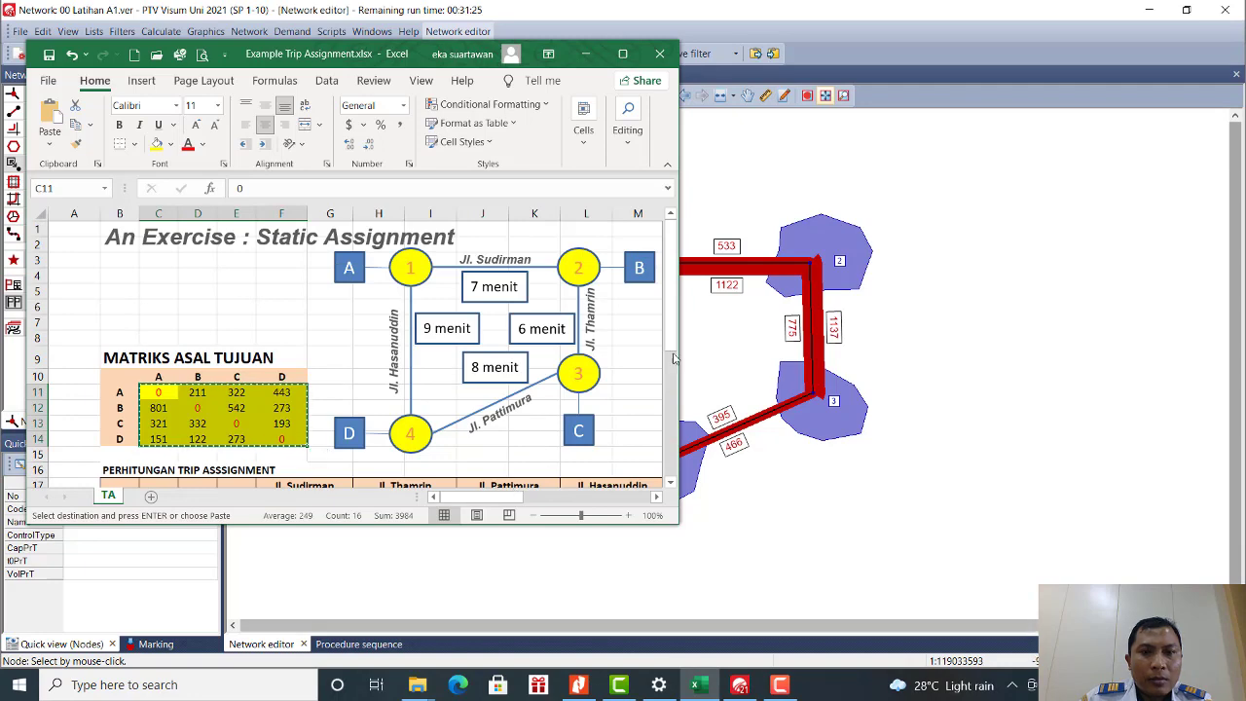
left_click(585, 54)
Switch to the PTV Visum Introduction PDF, find the solved Static Traffic Assignment exercise on page 17 and un-maximize the window for comparison.
left_click(579, 685)
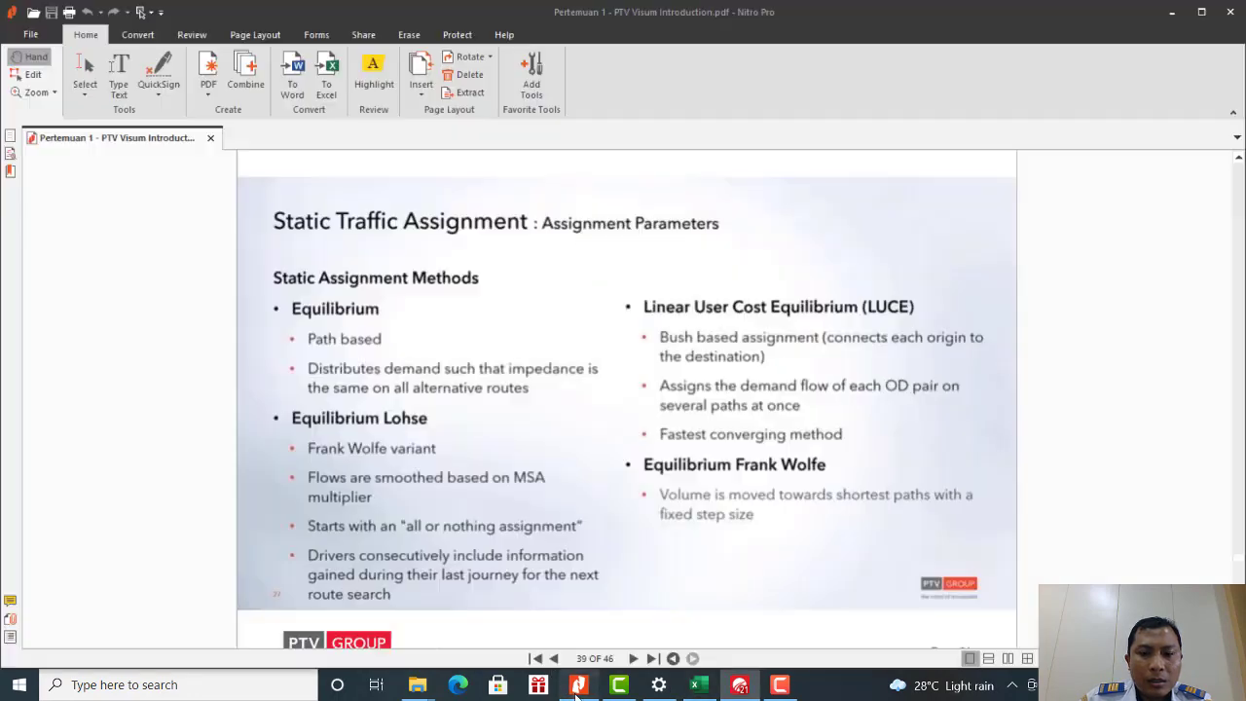
scroll(492, 472, "up", 3)
scroll(494, 472, "down", 3)
scroll(495, 472, "up", 20)
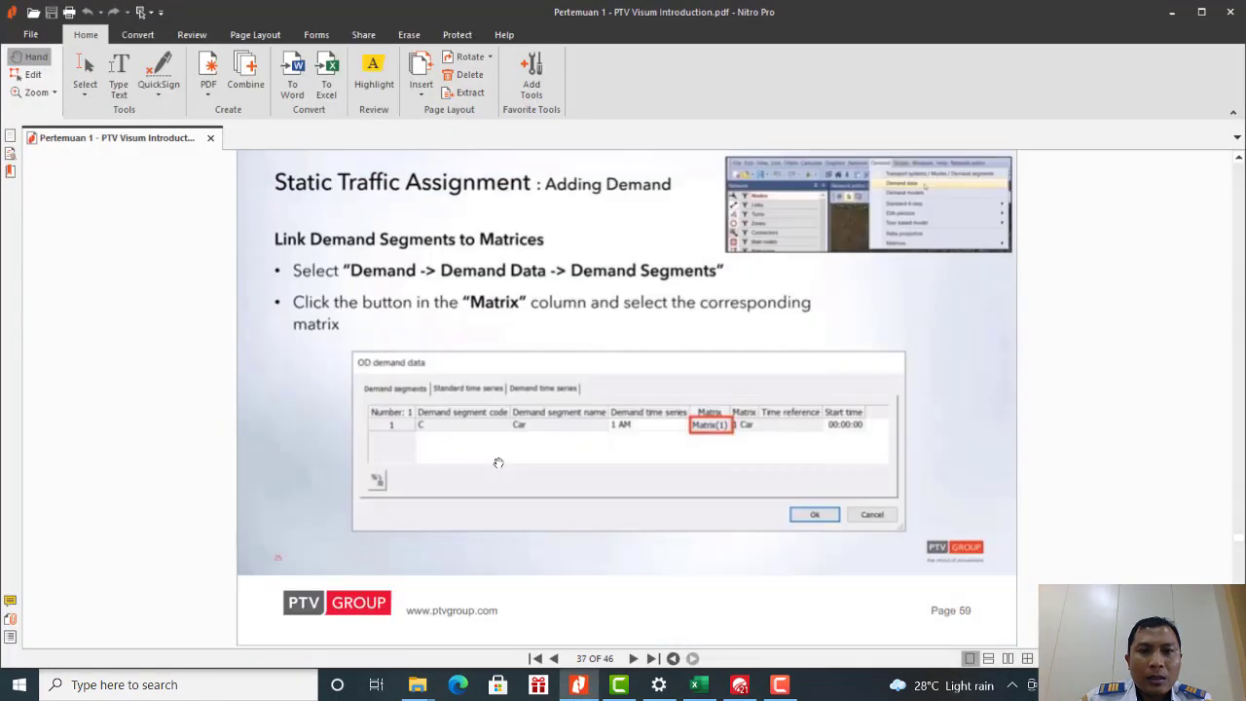
scroll(507, 438, "up", 15)
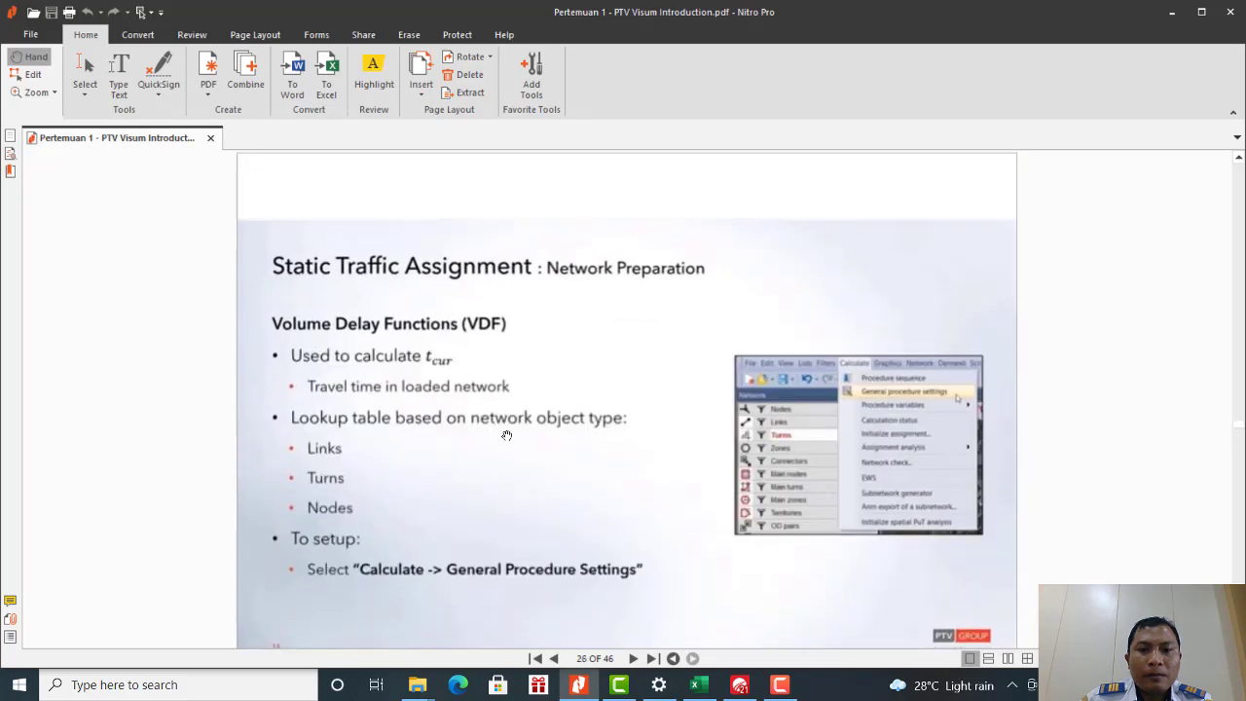
scroll(506, 433, "up", 3)
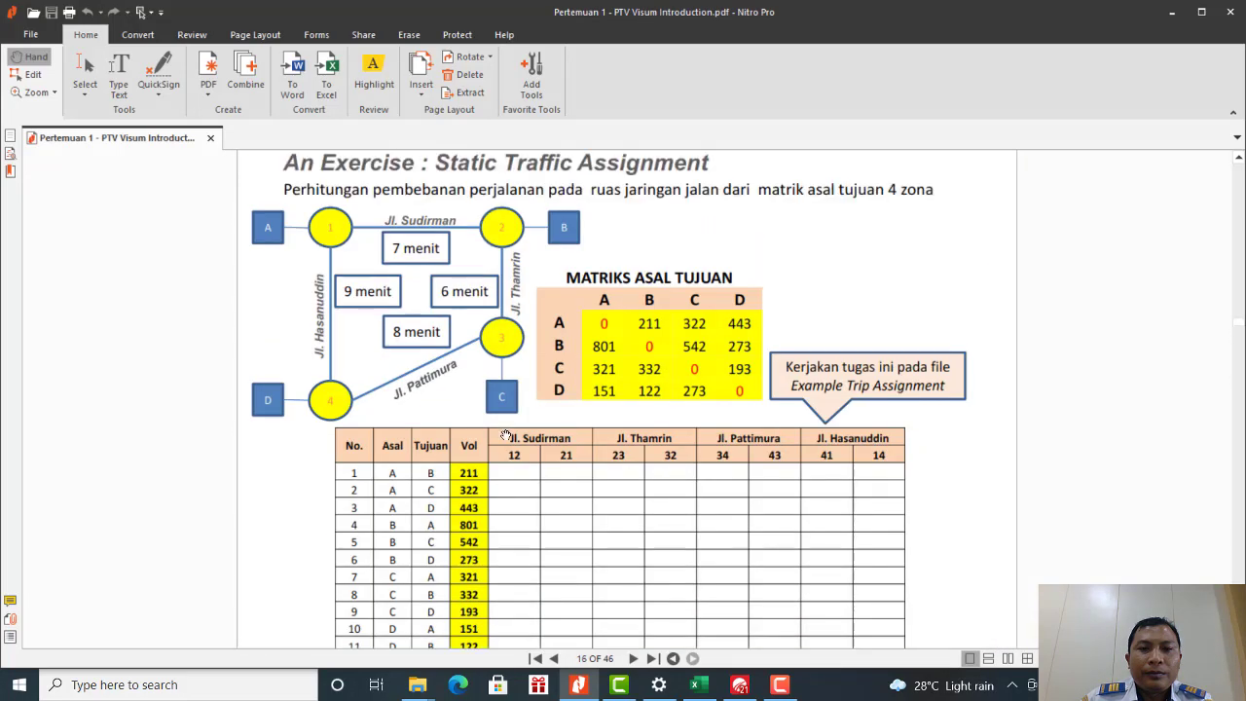
scroll(507, 434, "down", 2)
scroll(507, 434, "down", 5)
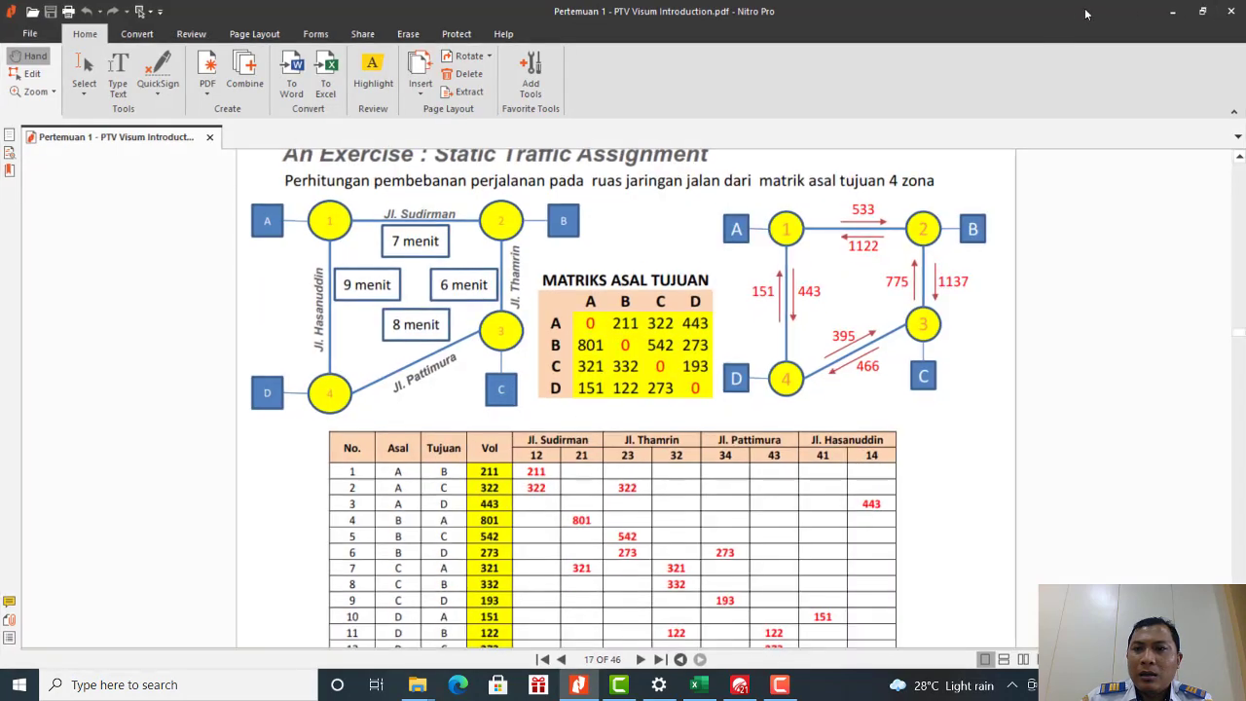
double_click(1085, 14)
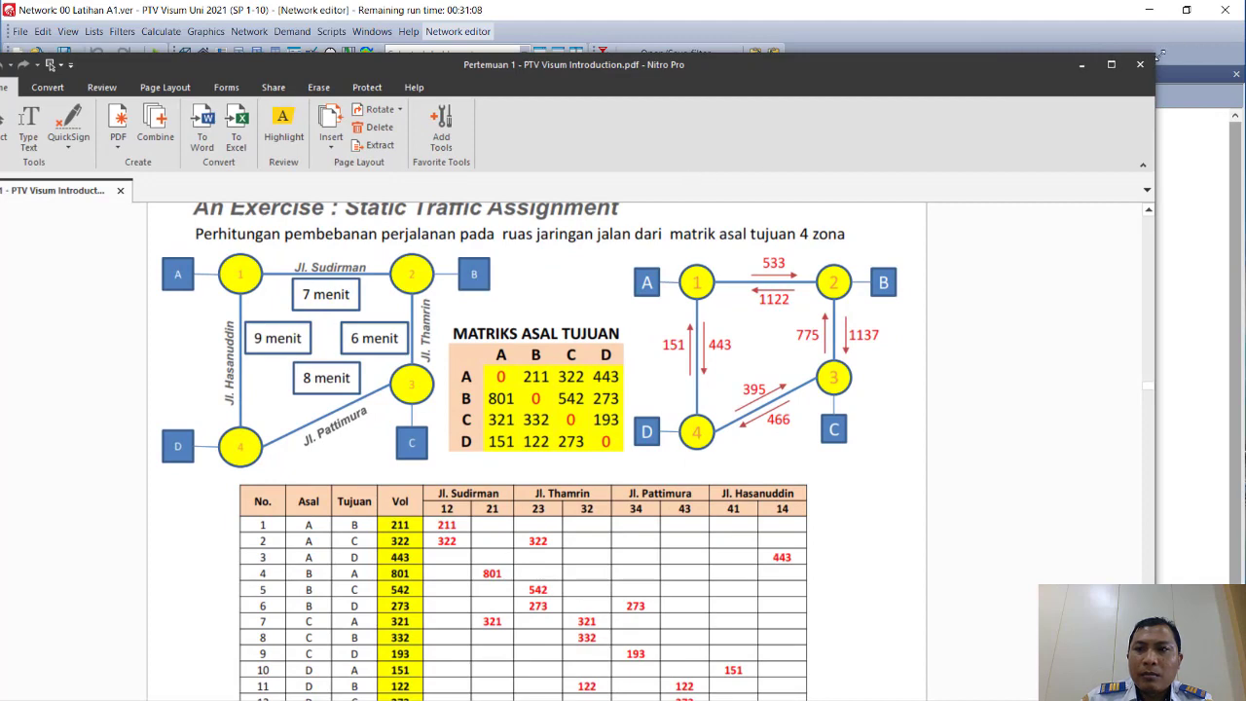
Place the PDF window beside the network view, compare its solved link volumes with the assigned volumes, and minimize the PDF.
left_click_drag(1155, 55, 546, 234)
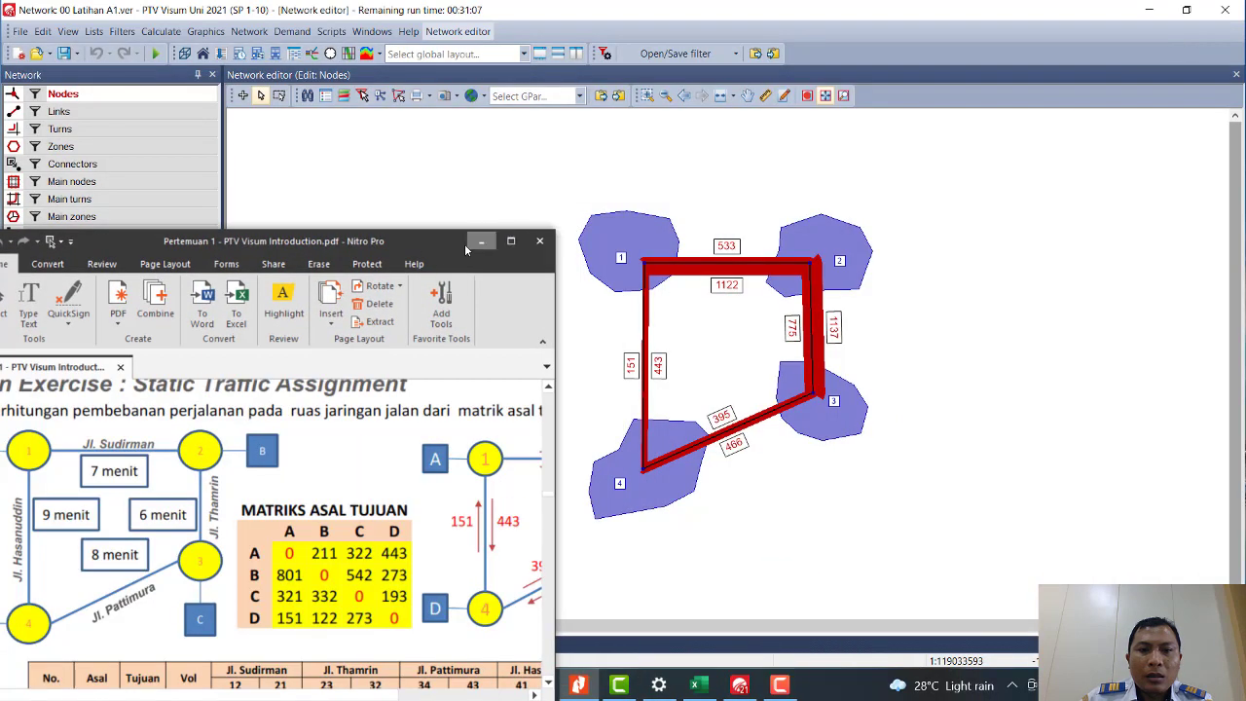
left_click_drag(465, 244, 465, 82)
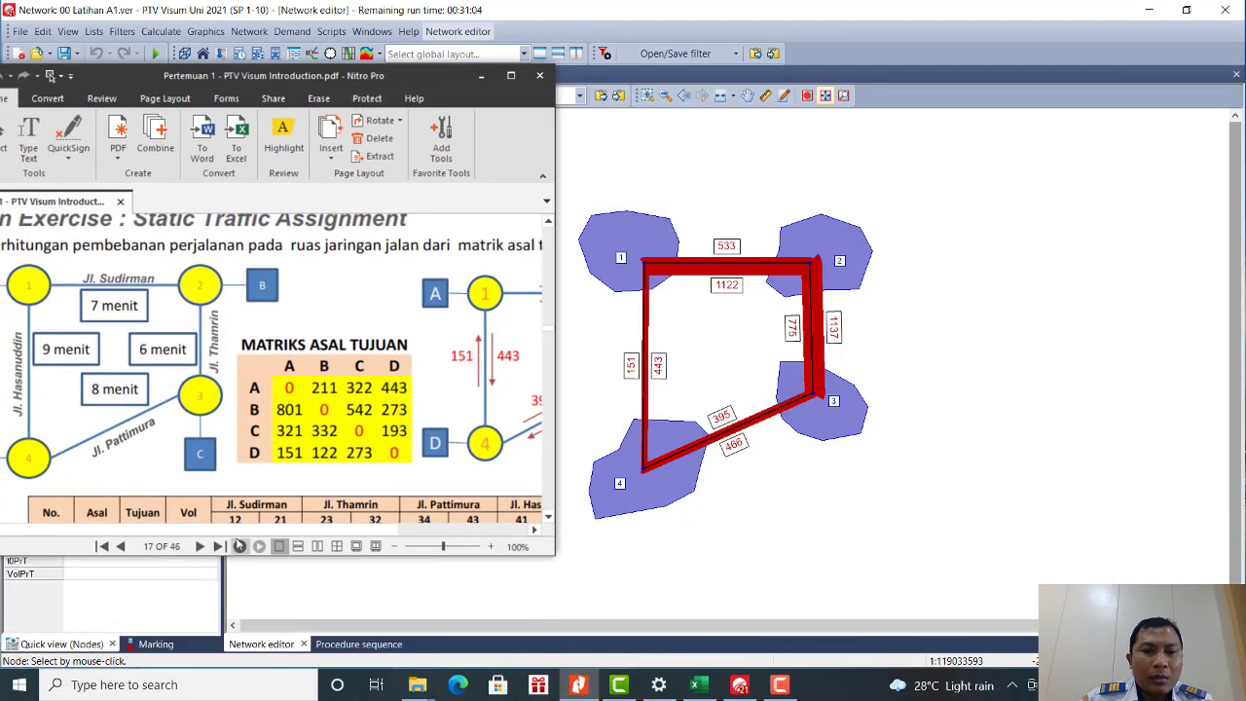
left_click_drag(244, 531, 370, 548)
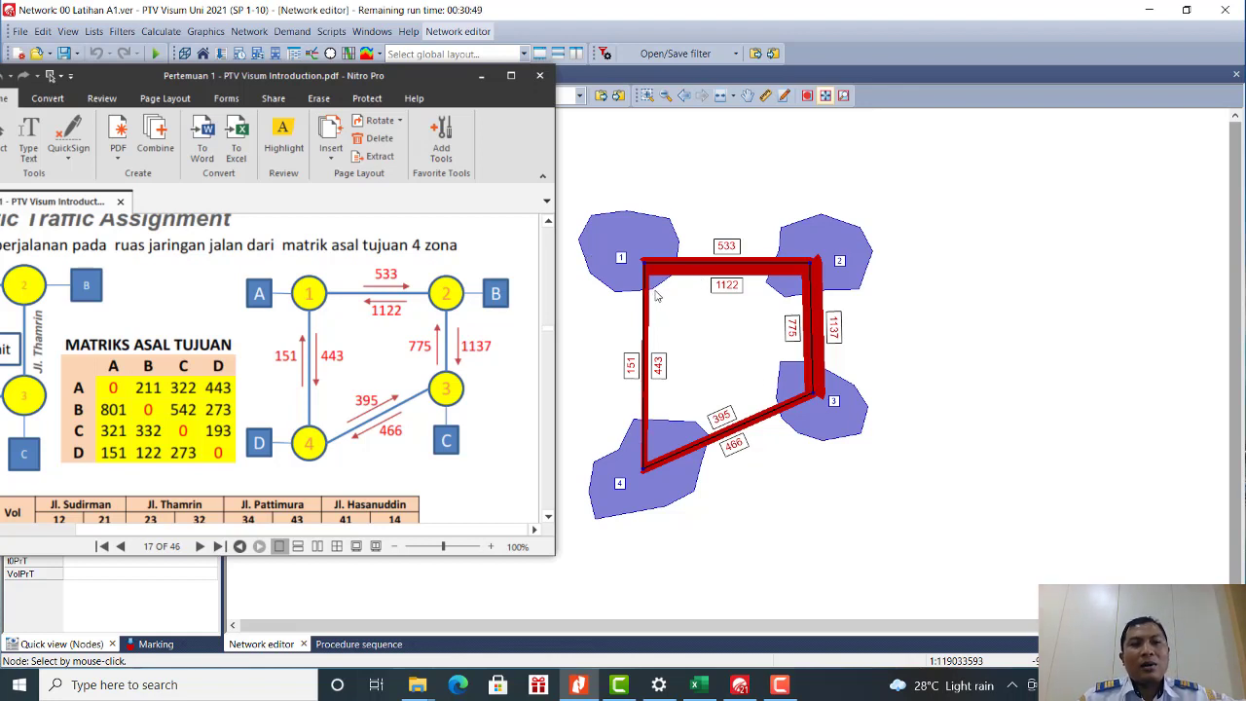
left_click(482, 78)
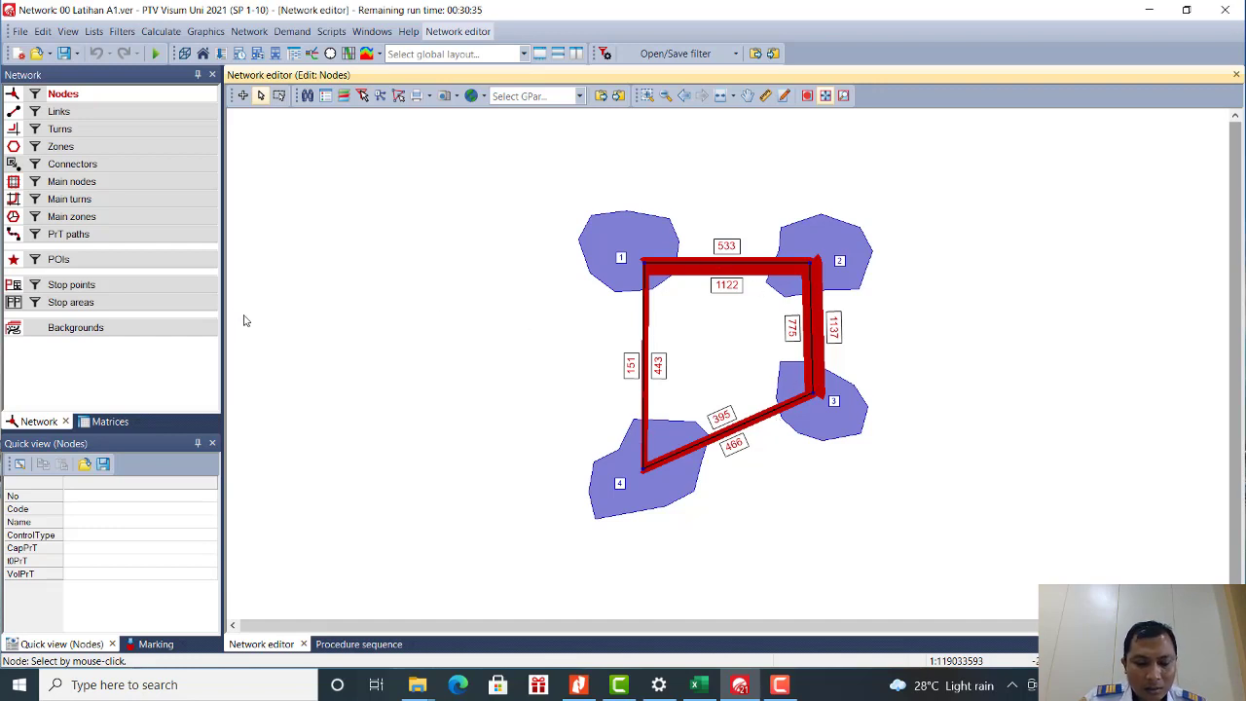
Open the list of links and set the CapPrT capacity of all links to 1000.
left_click(93, 31)
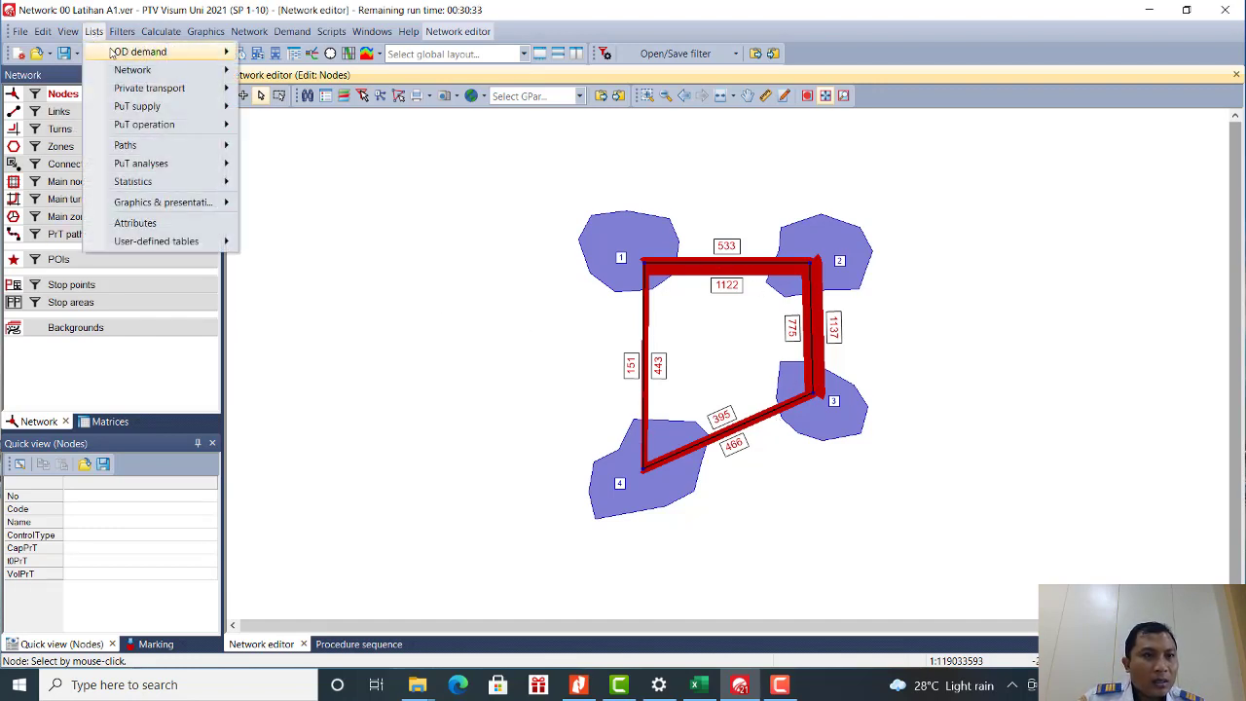
mouse_move(118, 74)
left_click(278, 91)
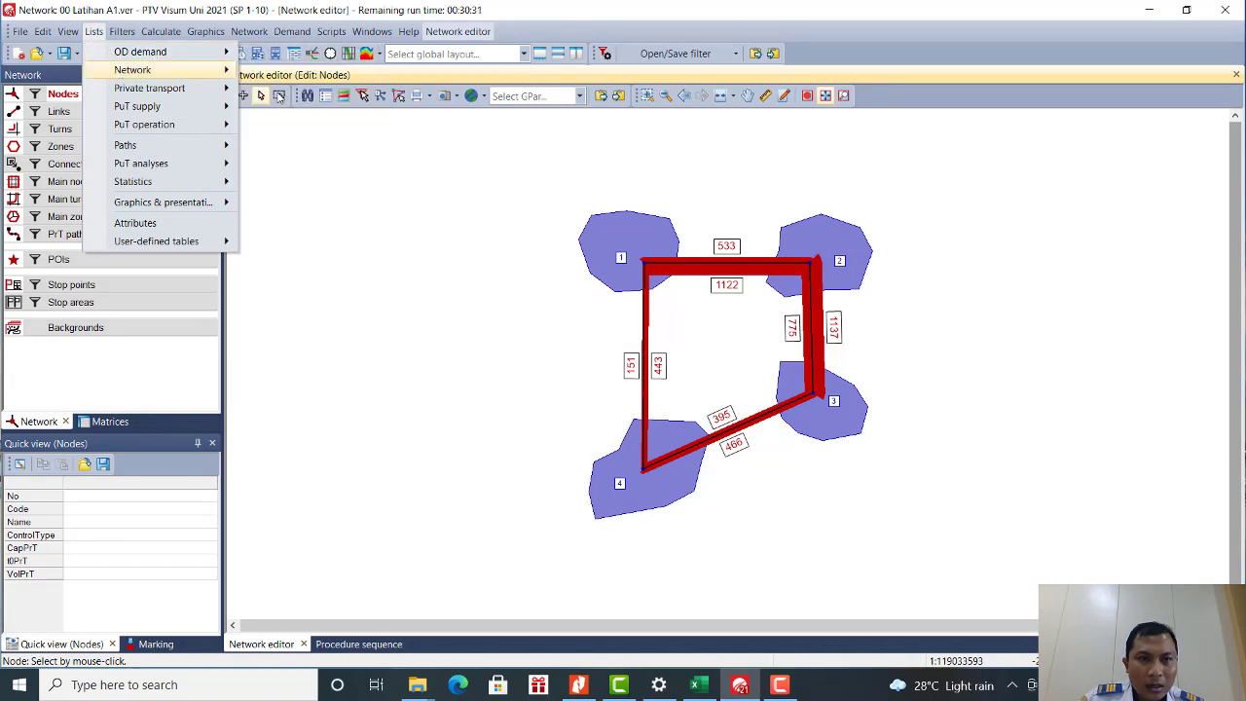
left_click(605, 128)
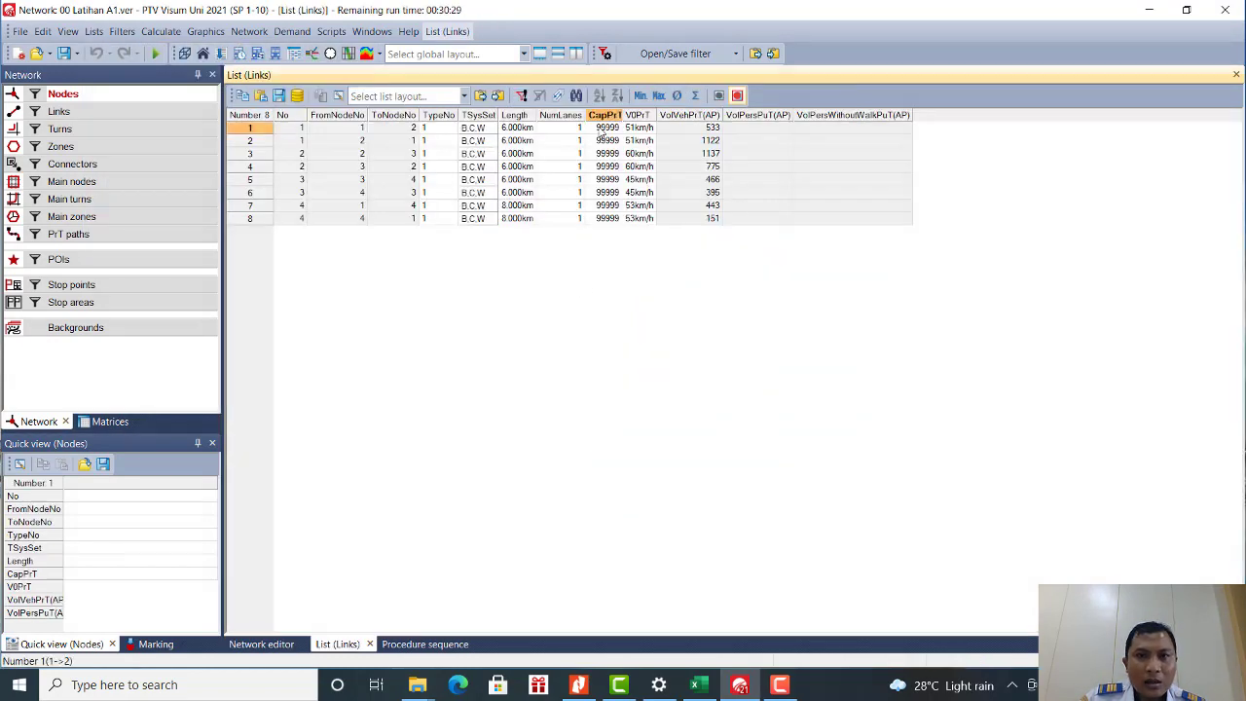
left_click(607, 218)
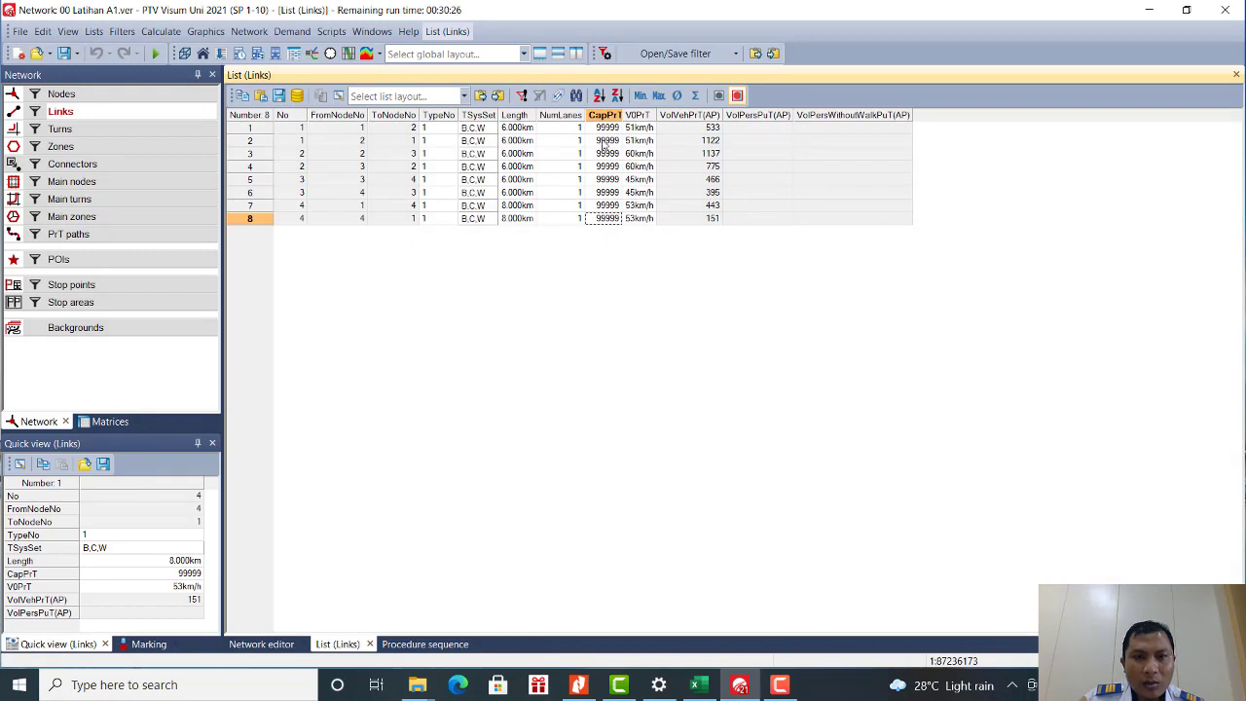
left_click_drag(607, 130, 598, 218)
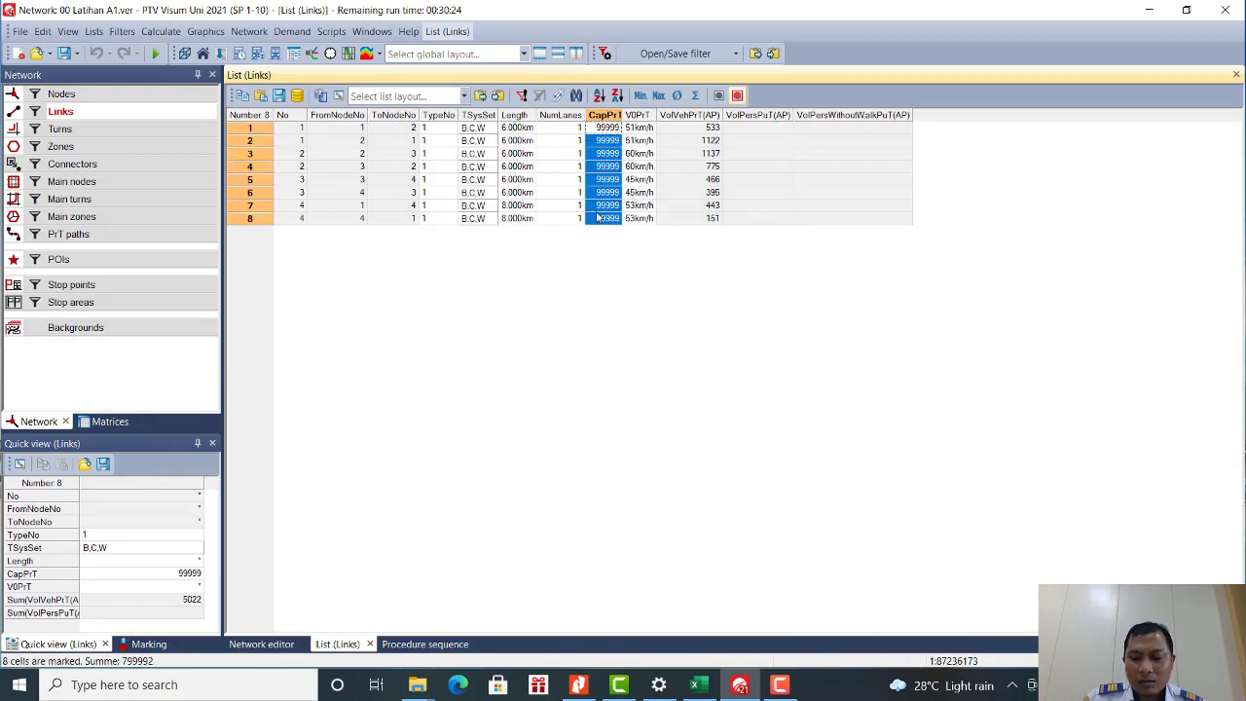
type("1000")
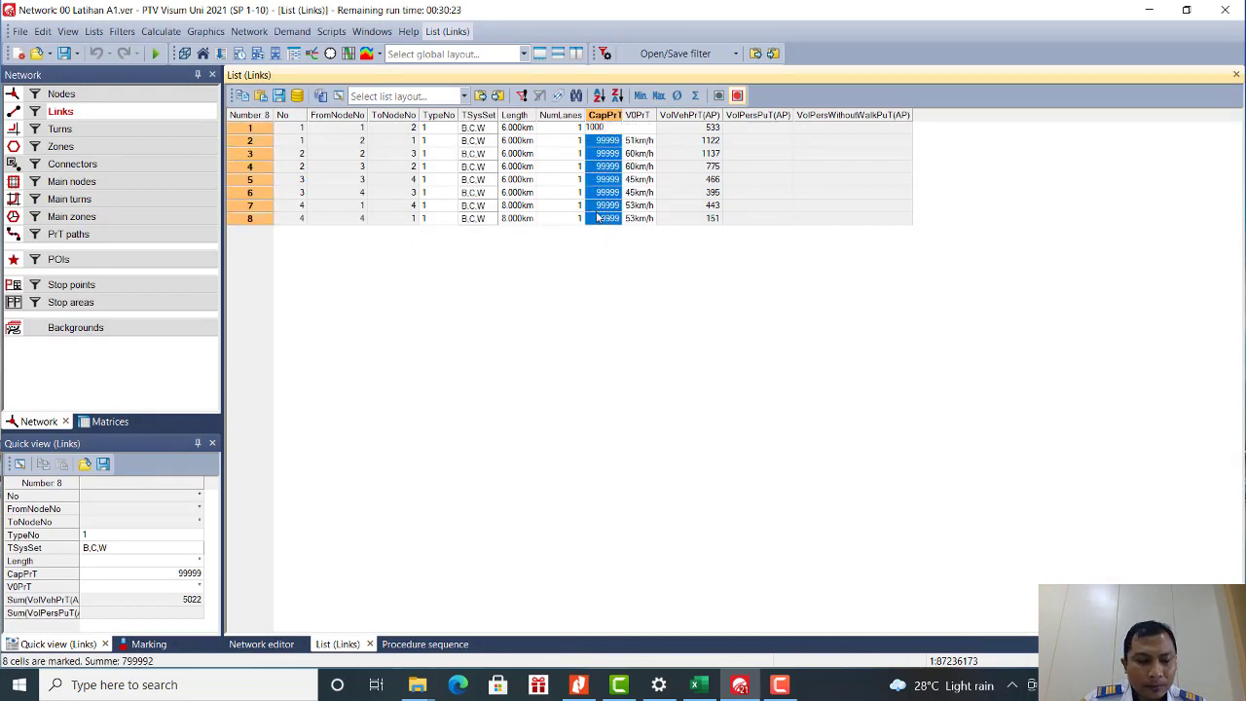
key("Return")
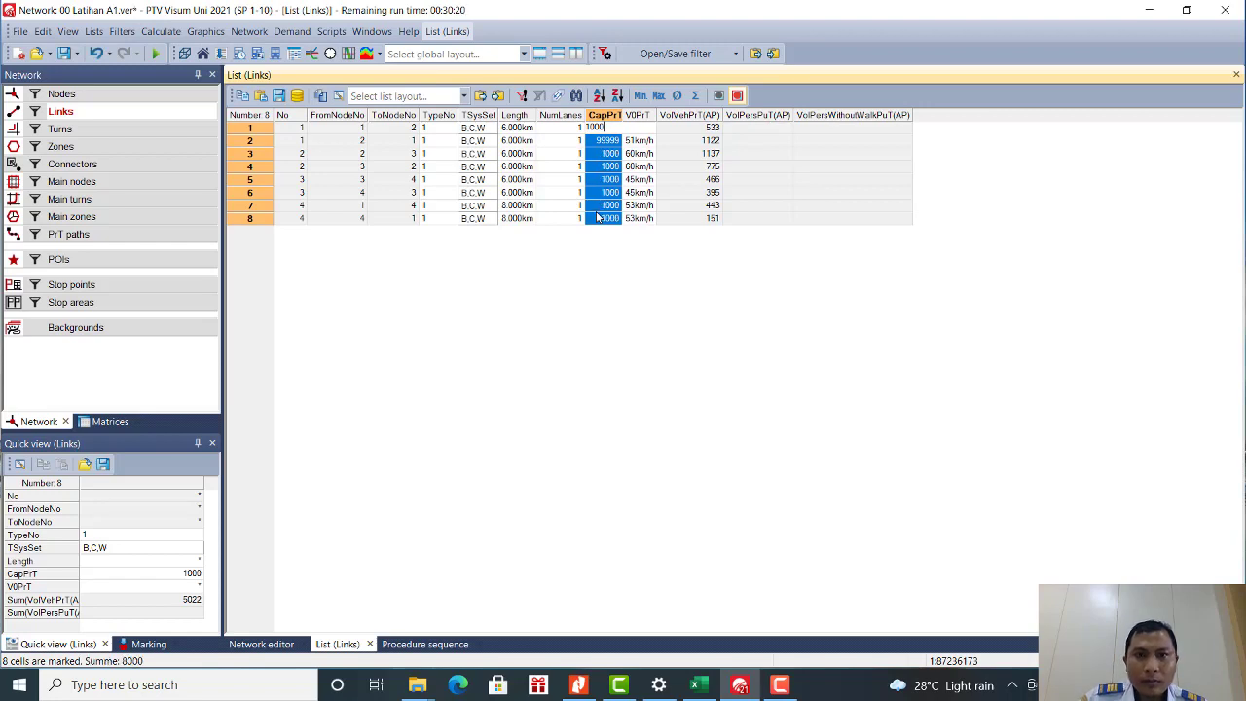
left_click(610, 128)
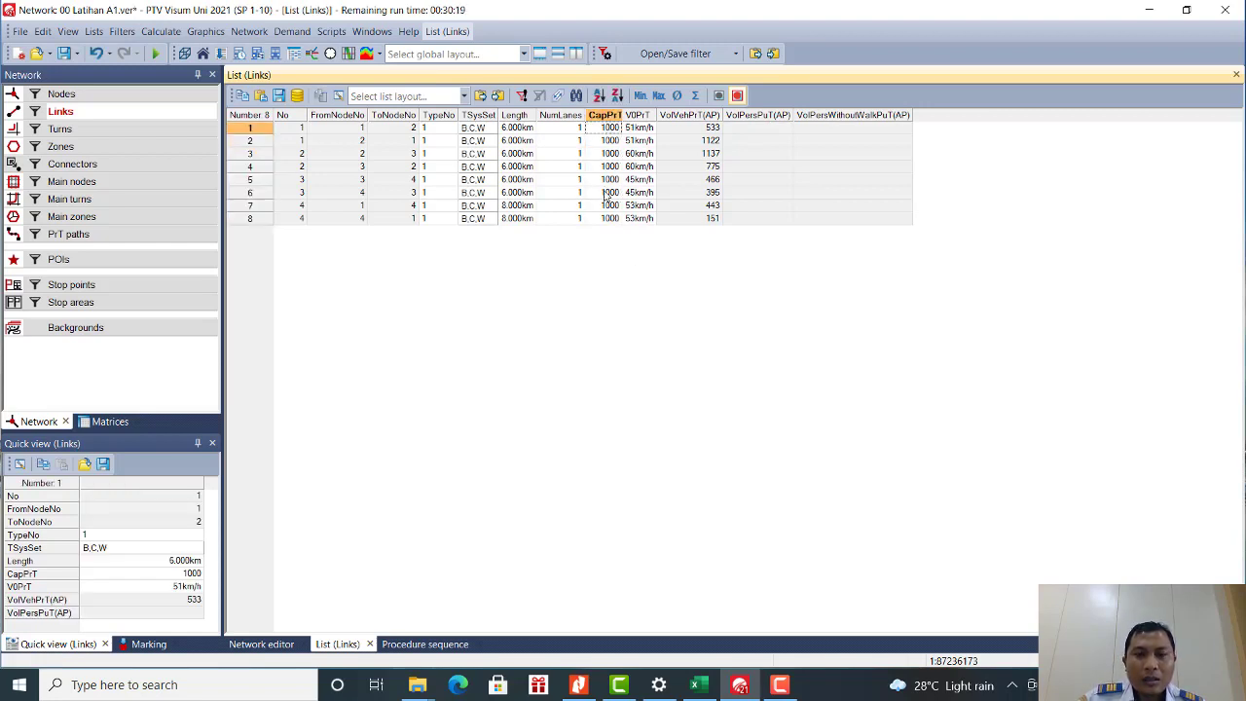
left_click(603, 218)
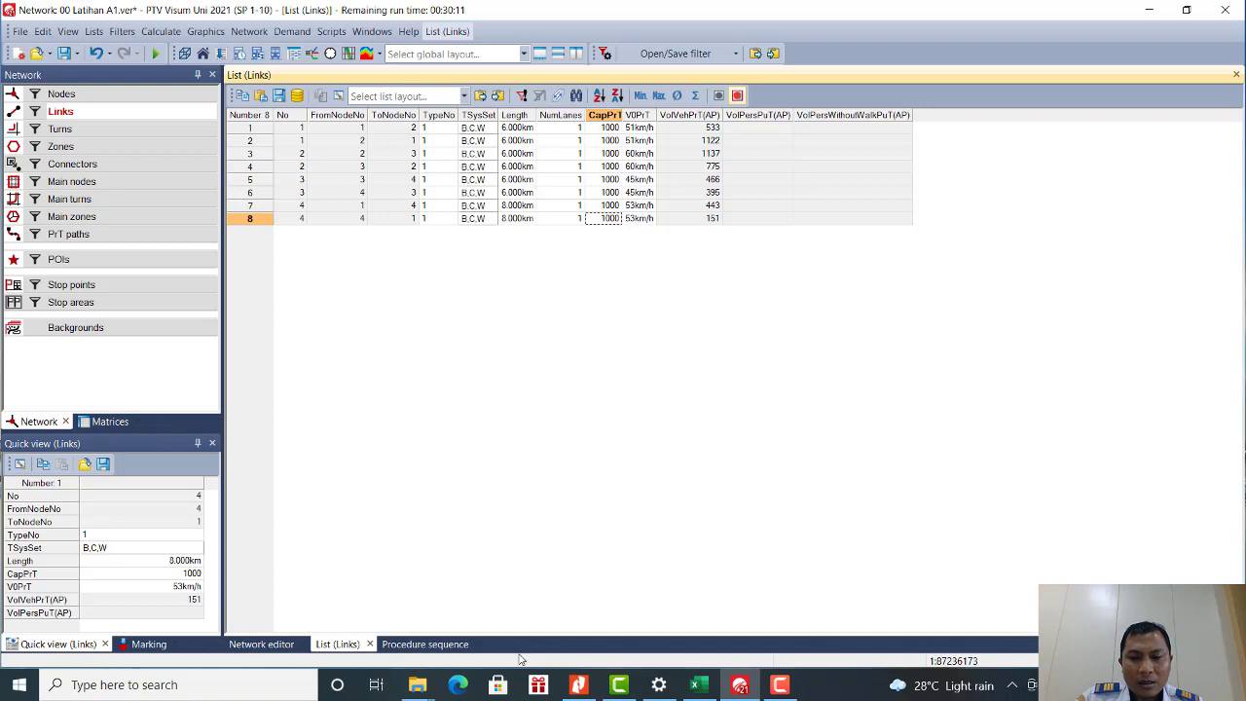
Rerun the procedure sequence with the new link capacities and examine the resulting link volumes in the network view.
left_click(275, 644)
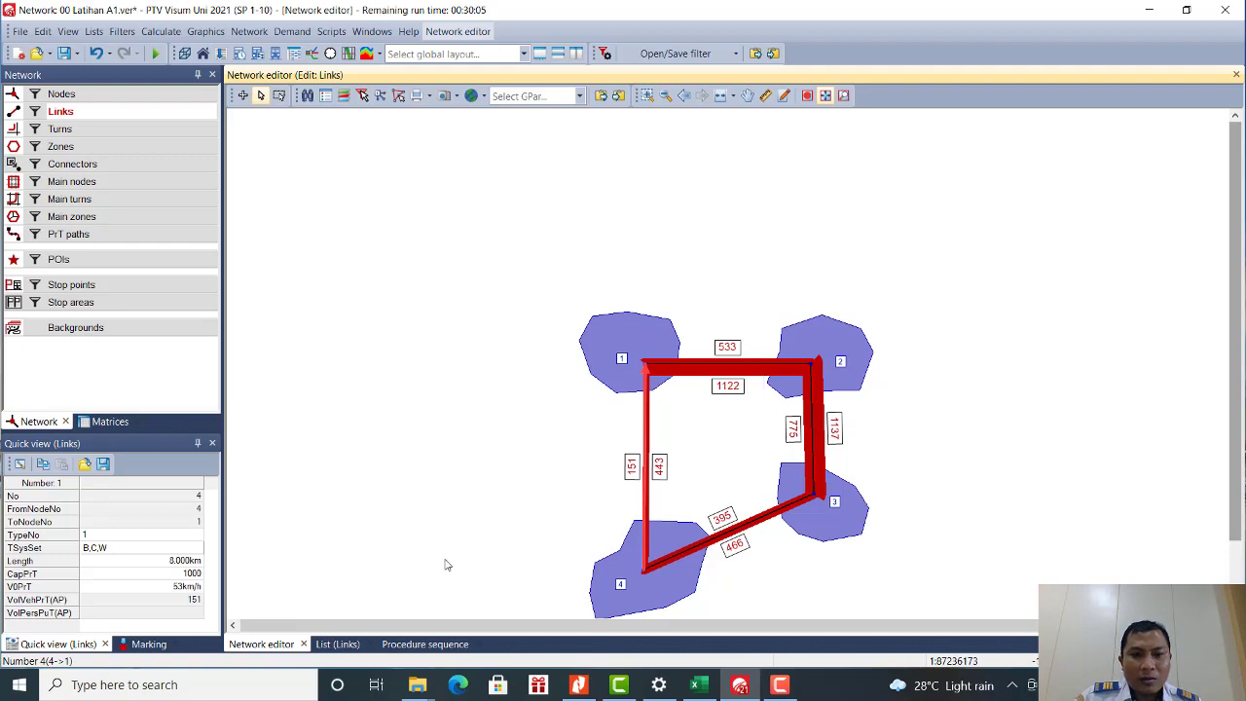
left_click(361, 646)
left_click(384, 645)
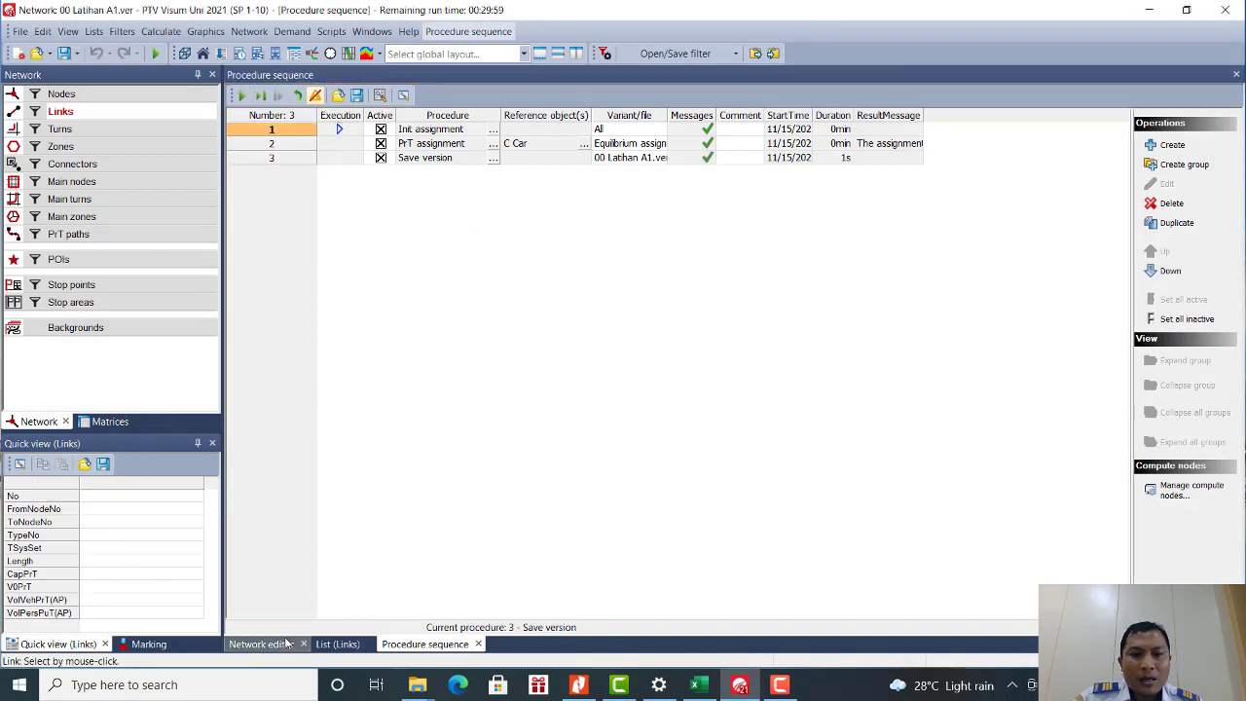
left_click(263, 644)
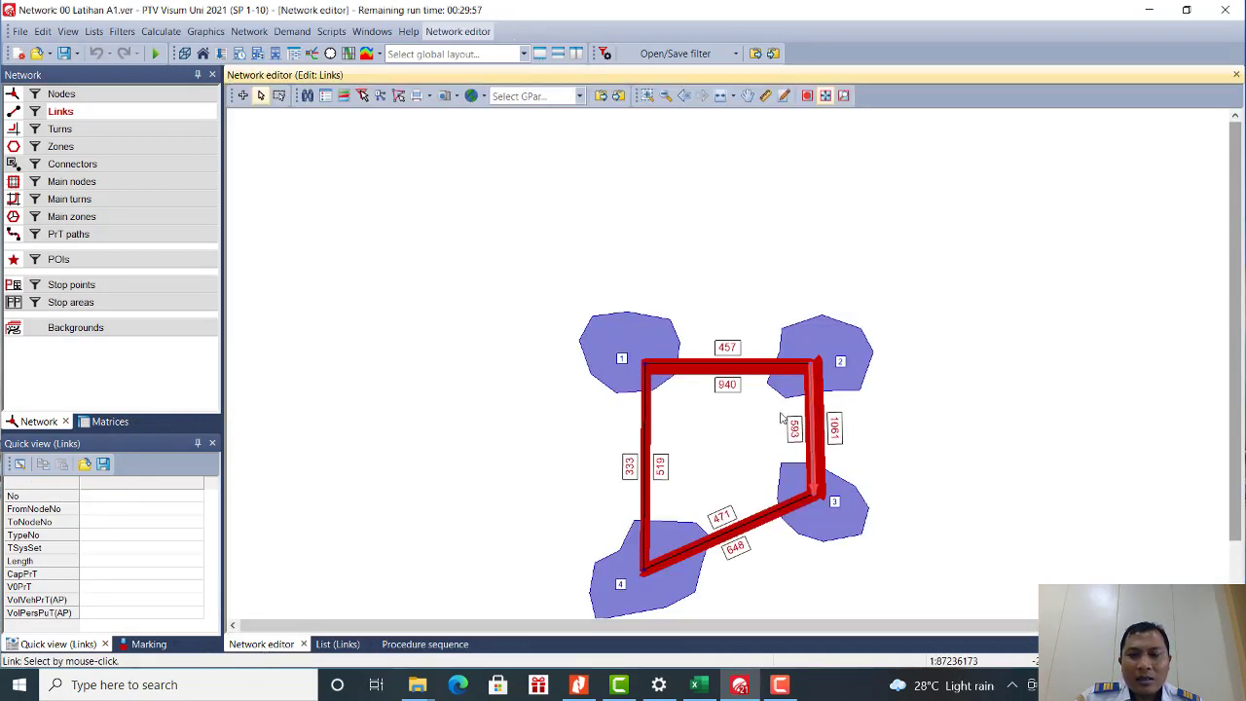
left_click_drag(785, 428, 785, 323)
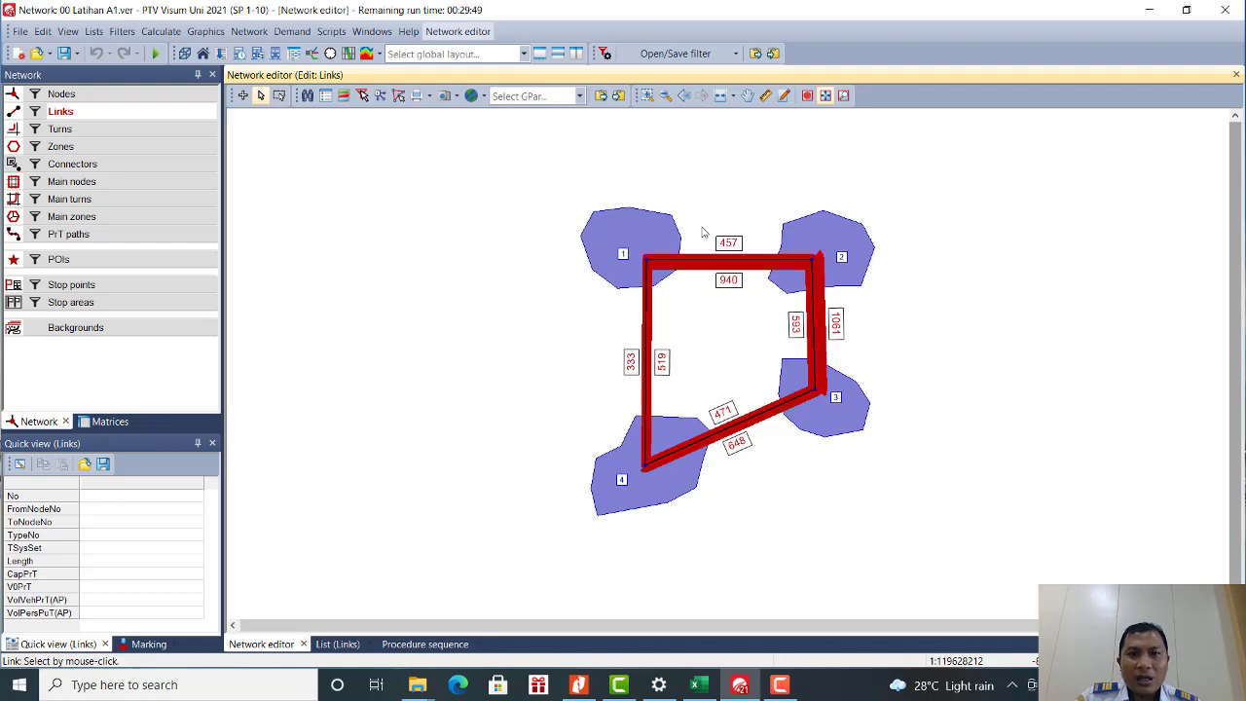
scroll(718, 206, "up", 1)
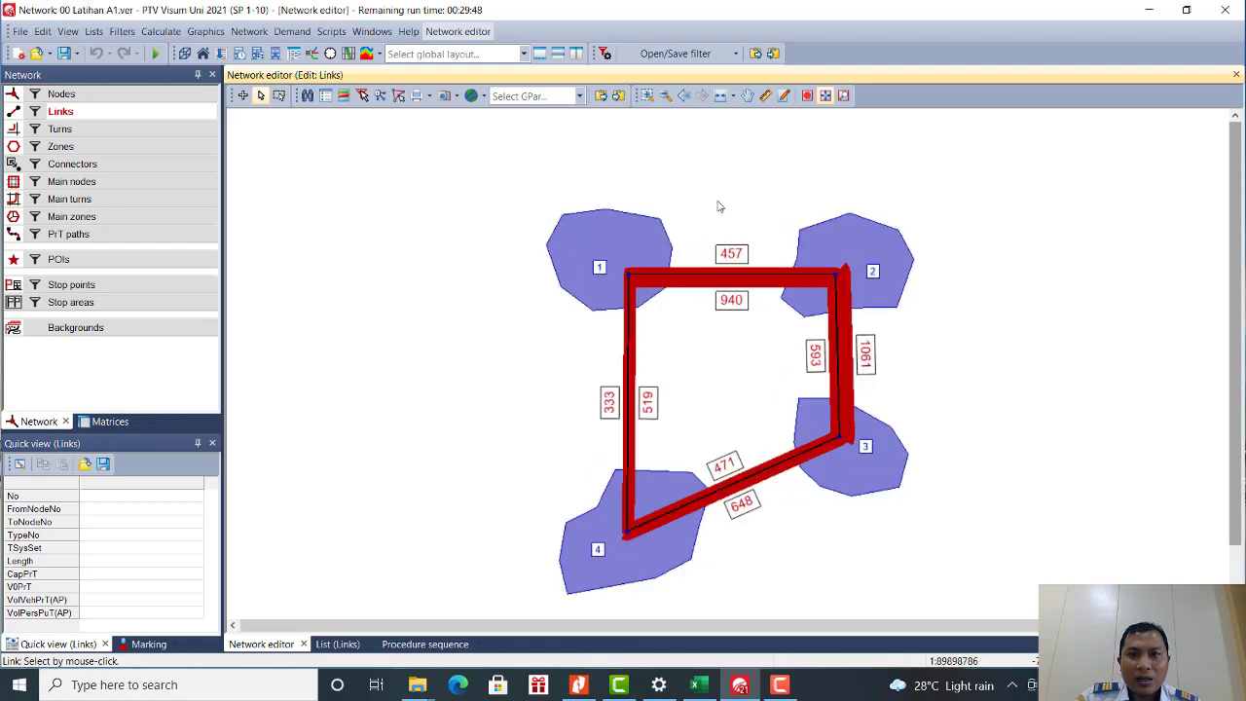
Save a screenshot of the network view in JPG format as Latihan 01, check the exported image and close it.
left_click(443, 97)
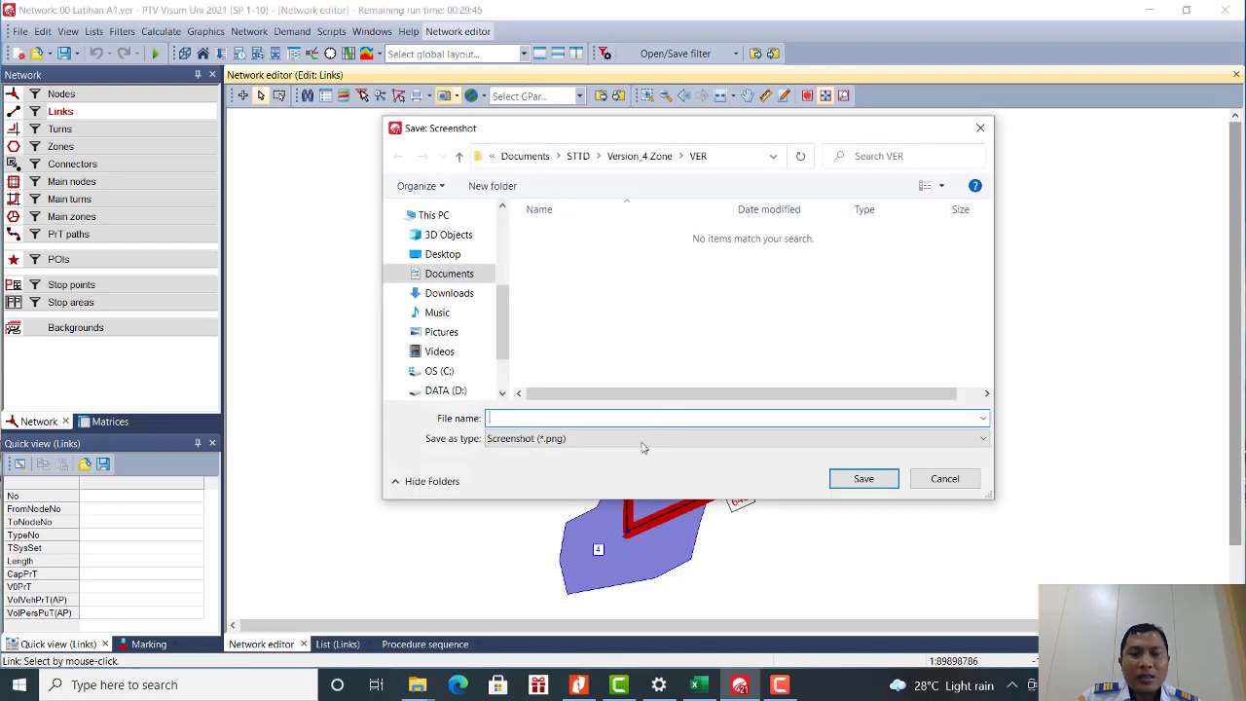
left_click(537, 441)
left_click(537, 466)
left_click(517, 417)
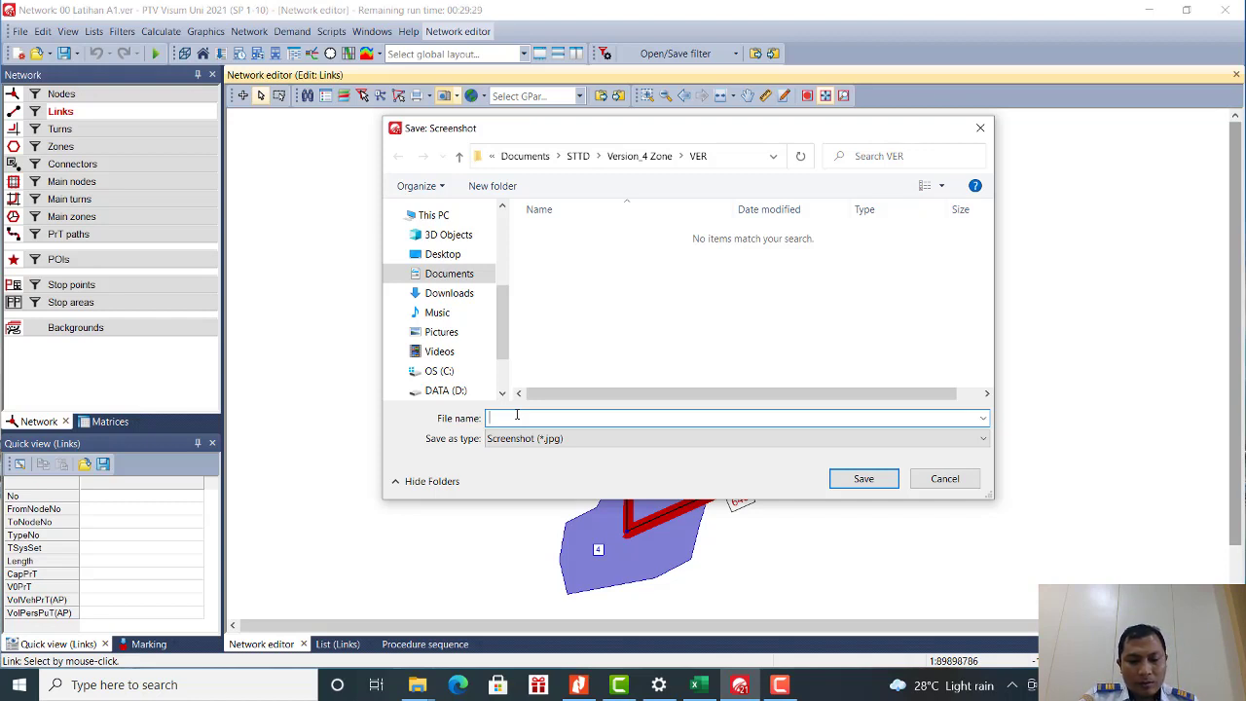
type("ati")
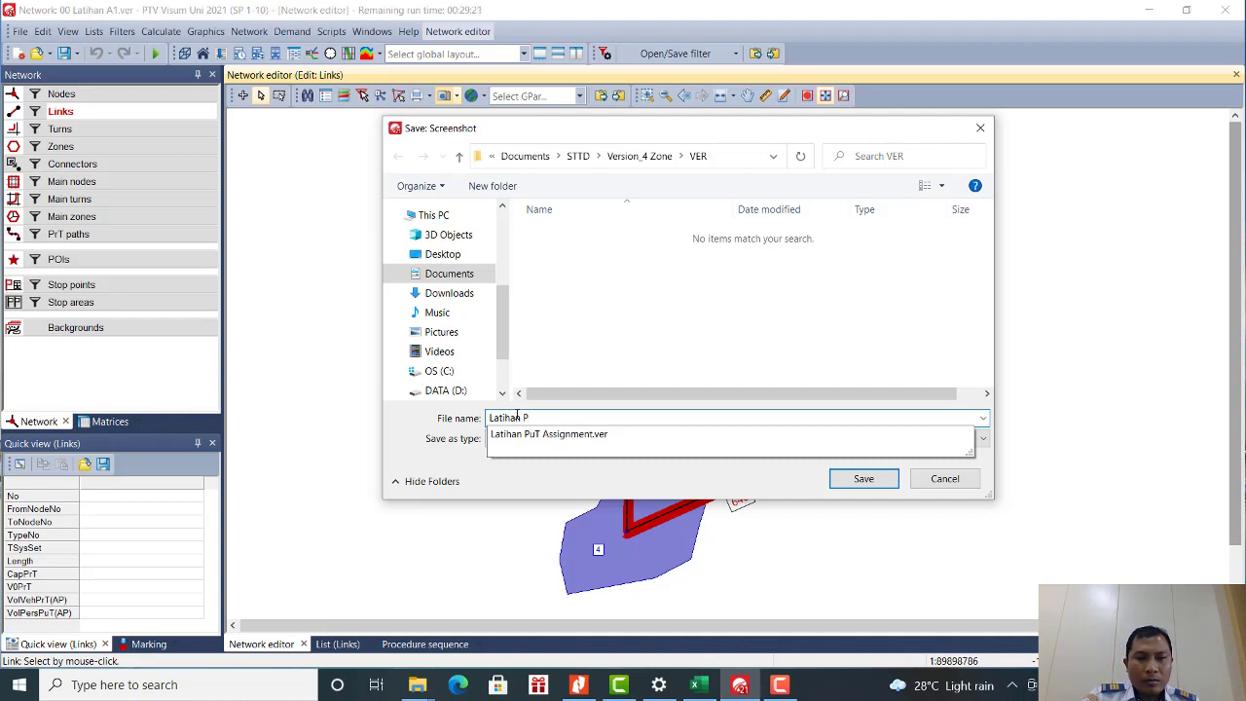
type("han 01")
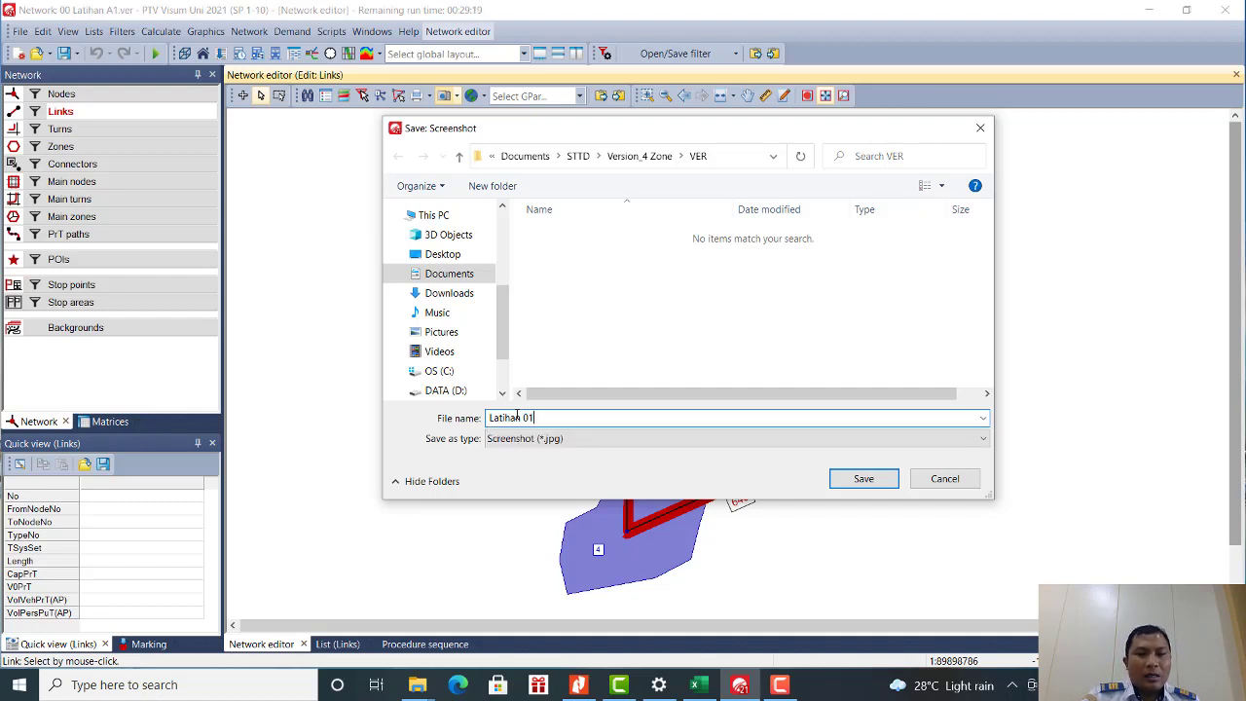
left_click(866, 478)
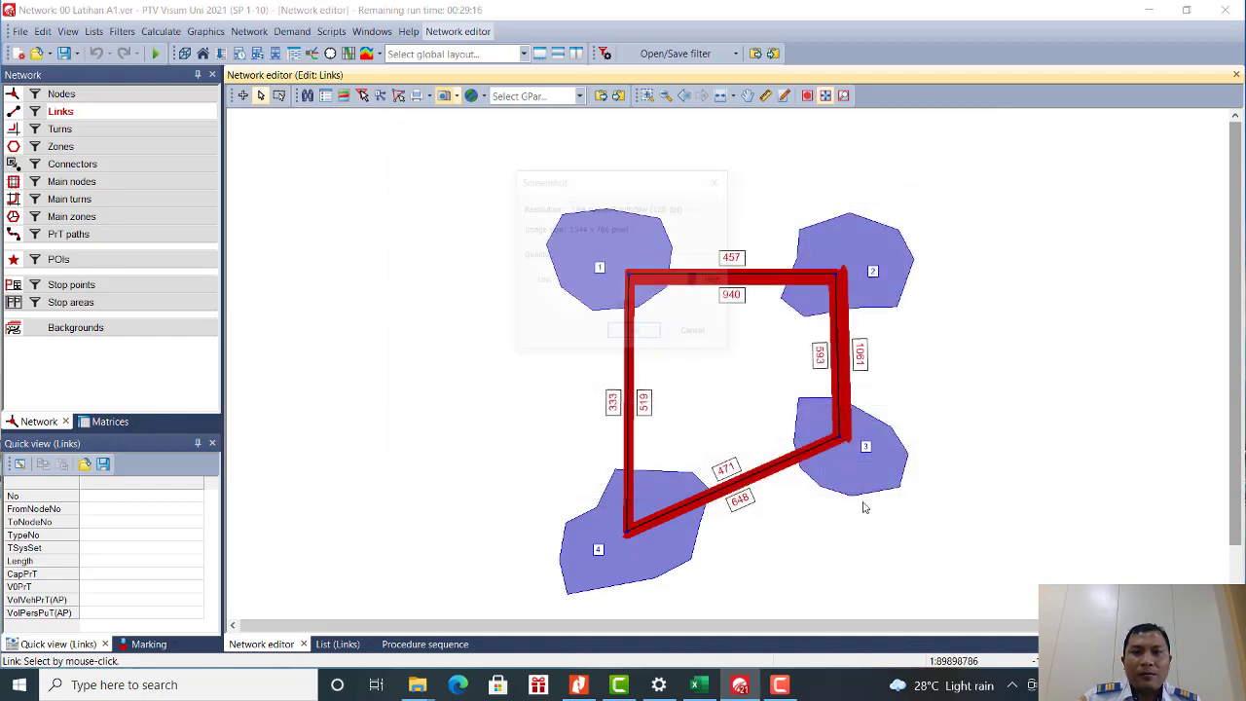
left_click(635, 334)
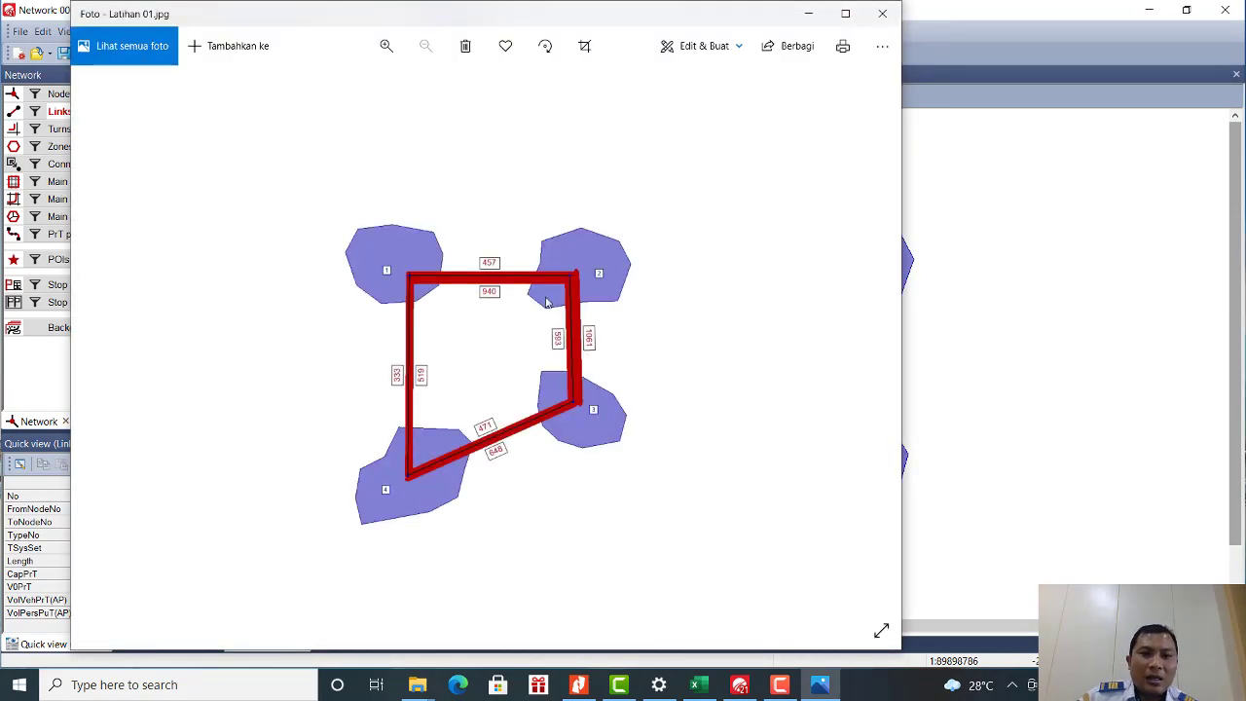
left_click(885, 11)
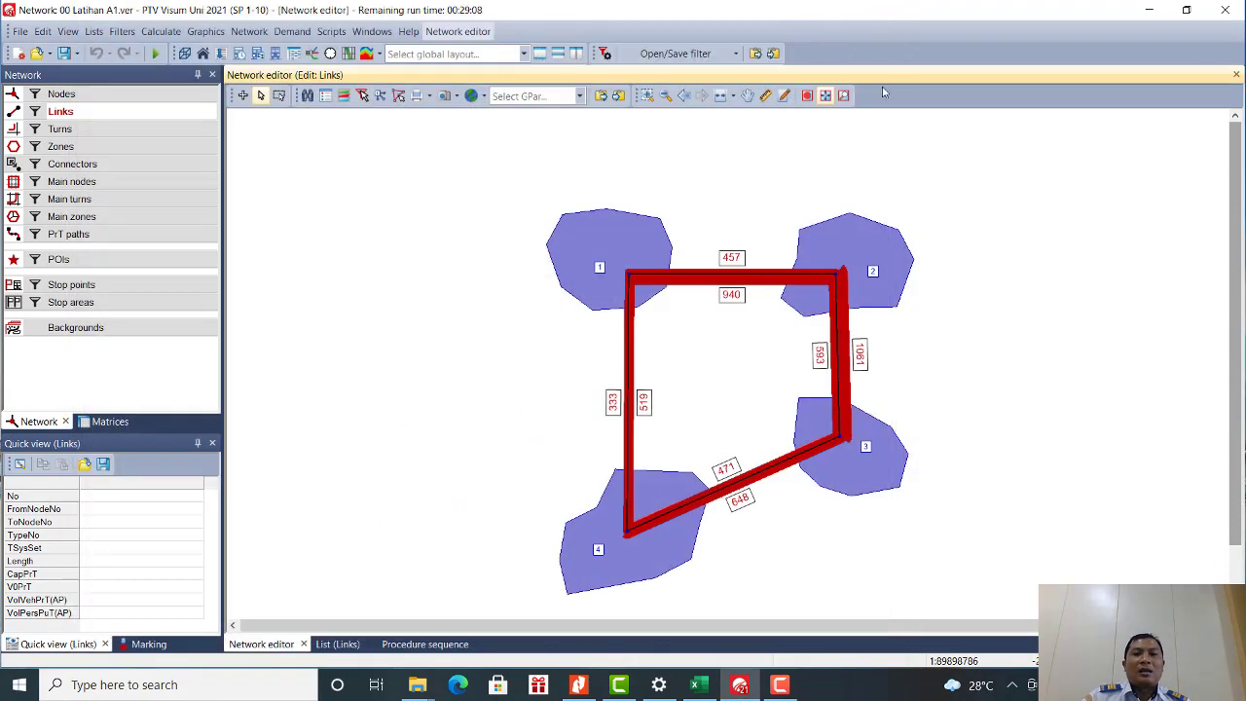